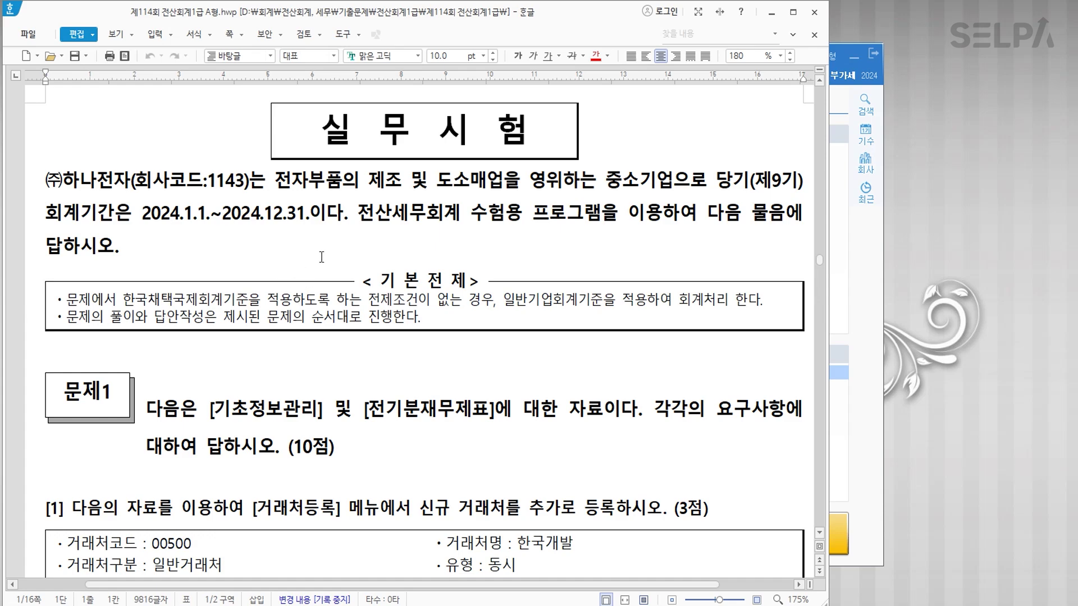
Colour the menu names [기초정보관리] and [전기분재무제표] in the 문제1 heading red.
{"action": "scroll", "coordinate": [499, 317], "scroll_direction": "down", "scroll_amount": 5}
{"action": "scroll", "coordinate": [506, 315], "scroll_direction": "up", "scroll_amount": 2}
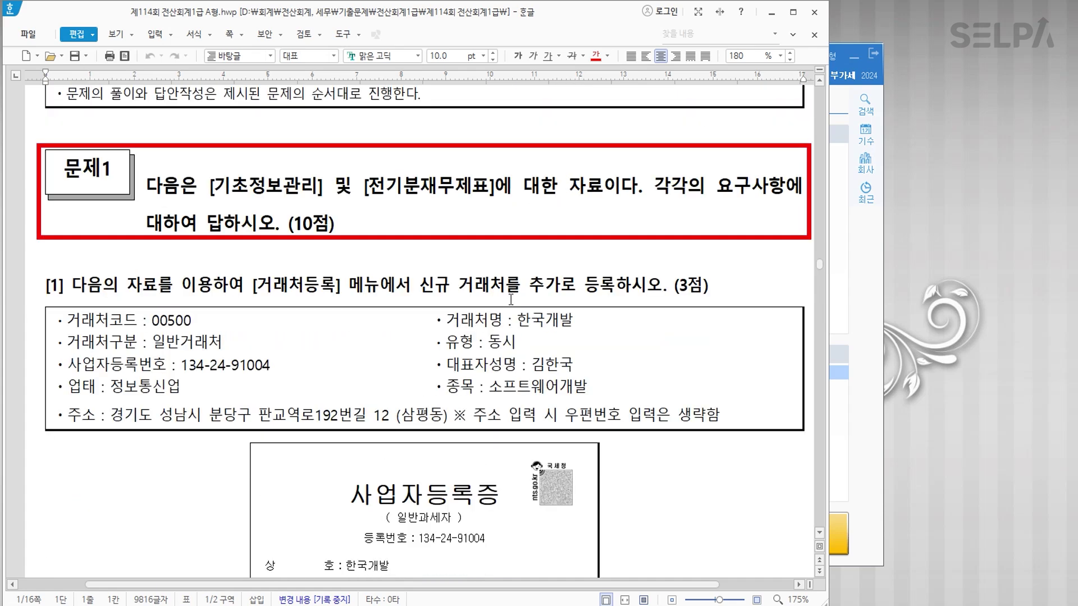
{"action": "left_click_drag", "start_coordinate": [209, 185], "coordinate": [326, 192]}
{"action": "left_click", "coordinate": [595, 56]}
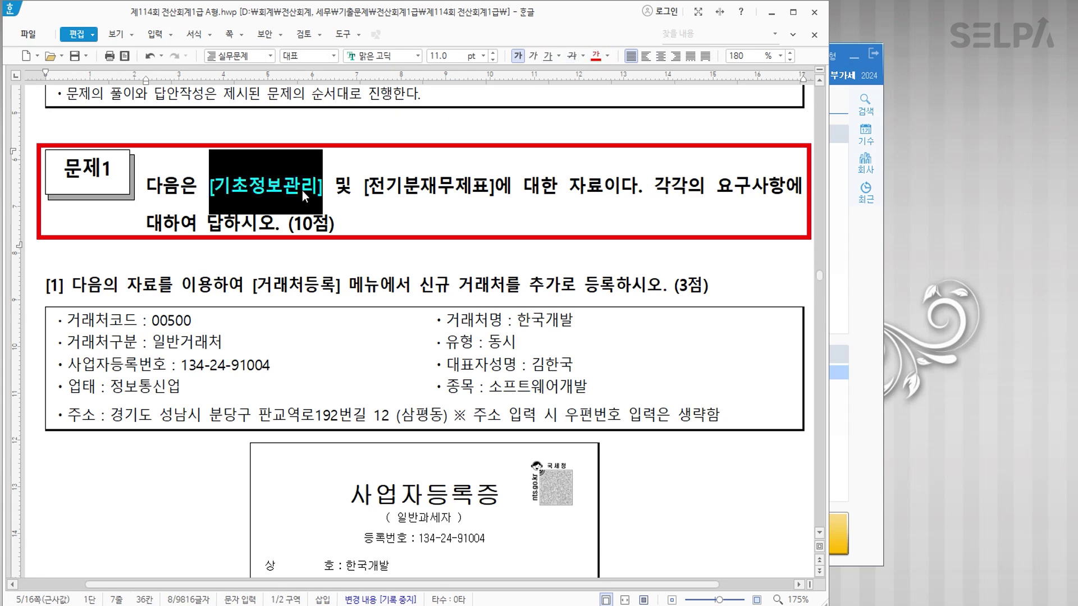
{"action": "left_click_drag", "start_coordinate": [365, 188], "coordinate": [495, 200]}
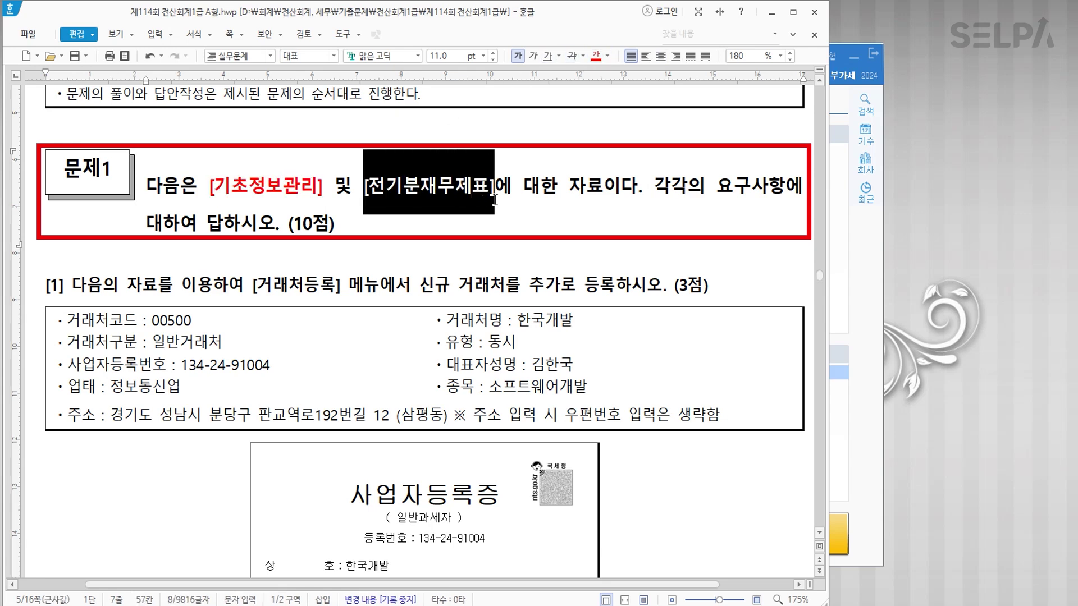
{"action": "left_click", "coordinate": [596, 56]}
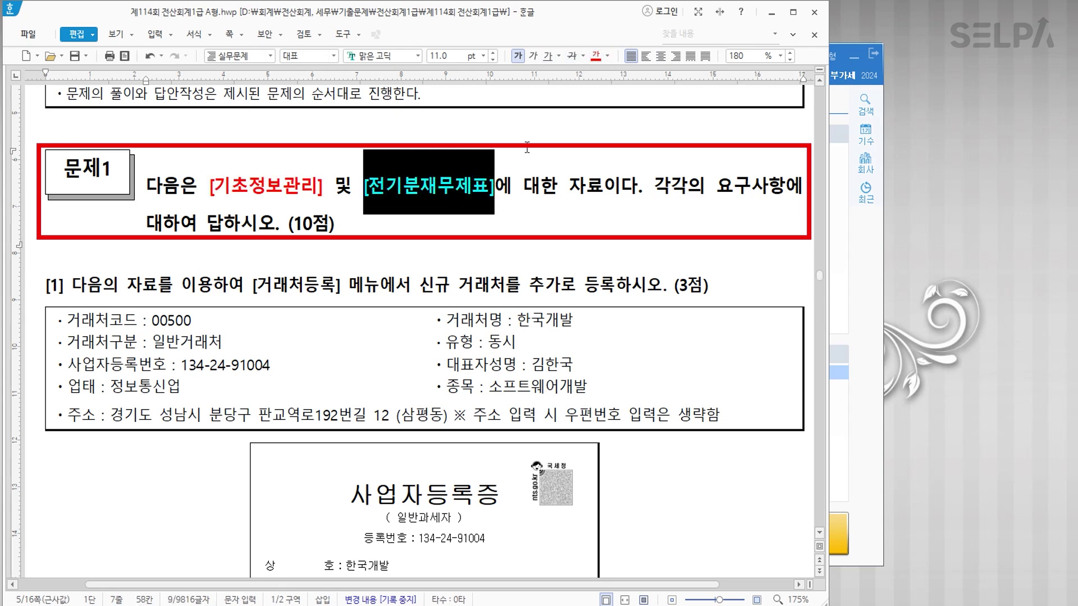
Recolour the word 재무제표 within [전기분재무제표] in the 문제1 heading blue.
{"action": "left_click", "coordinate": [453, 183]}
{"action": "left_click_drag", "start_coordinate": [421, 188], "coordinate": [490, 191]}
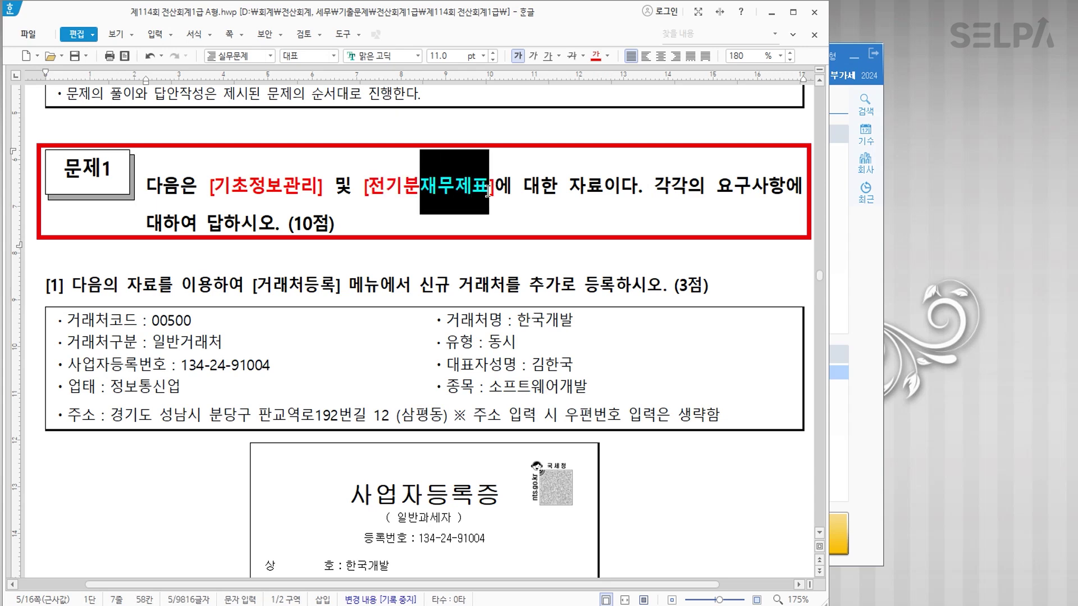
{"action": "left_click", "coordinate": [610, 58]}
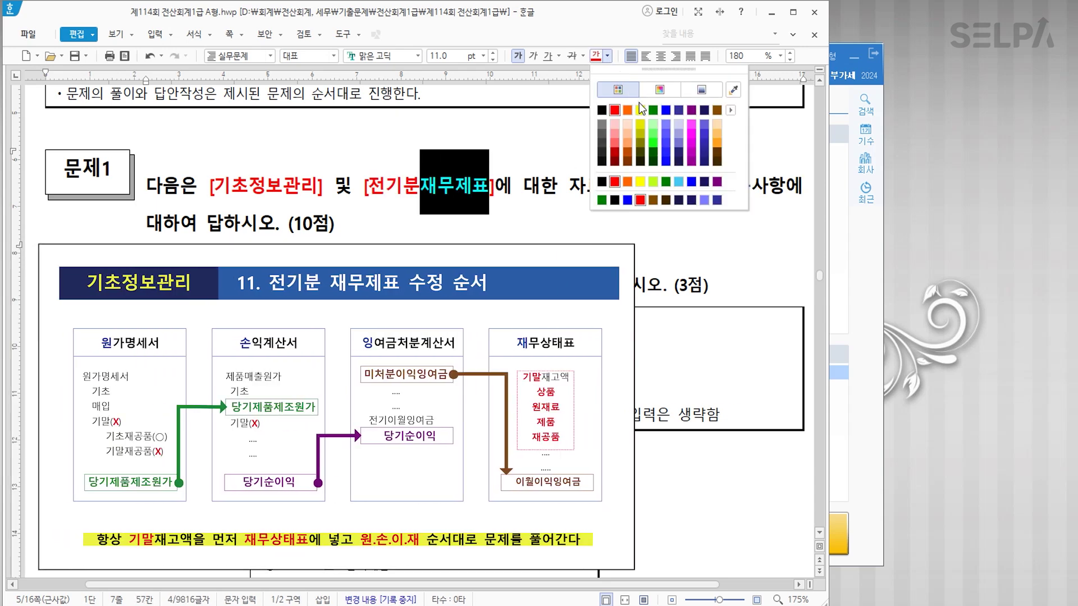
{"action": "left_click", "coordinate": [666, 112]}
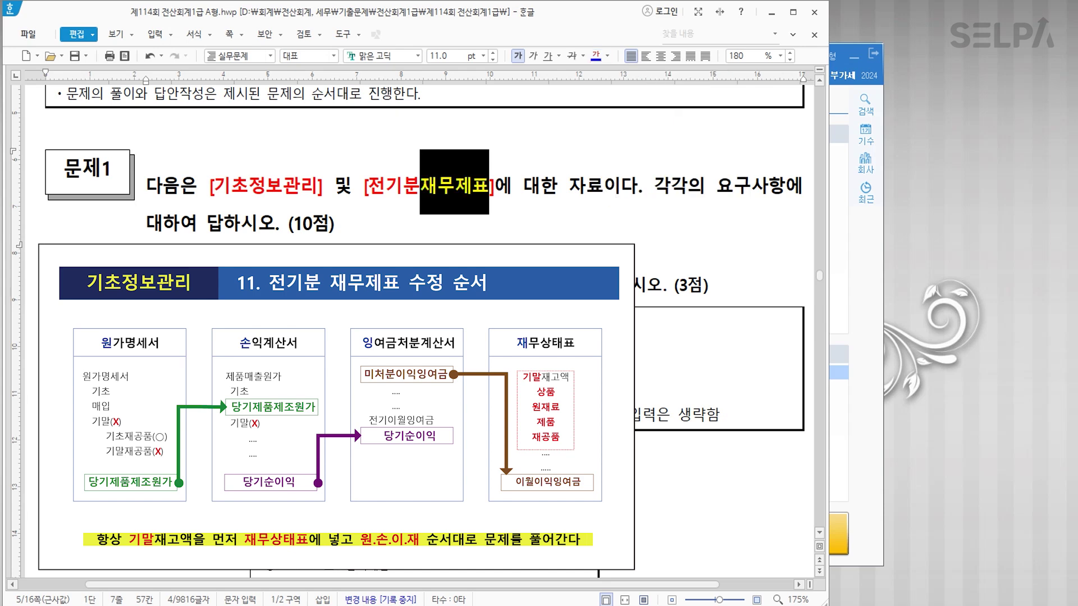
{"action": "left_click", "coordinate": [511, 239]}
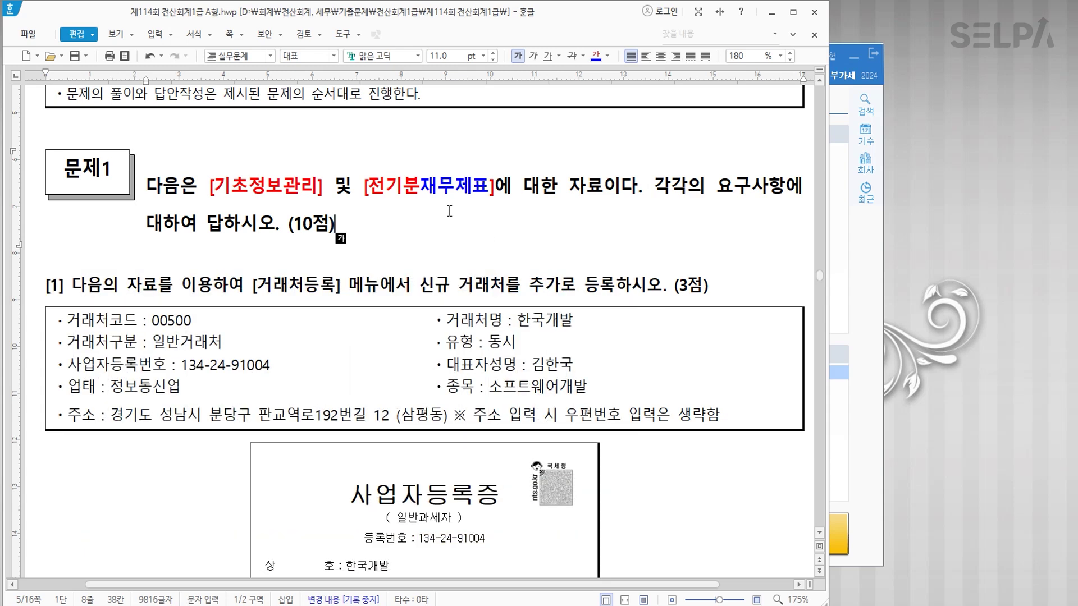
Colour the menu name [거래처등록] in question [1] blue.
{"action": "scroll", "coordinate": [575, 239], "scroll_direction": "down", "scroll_amount": 3}
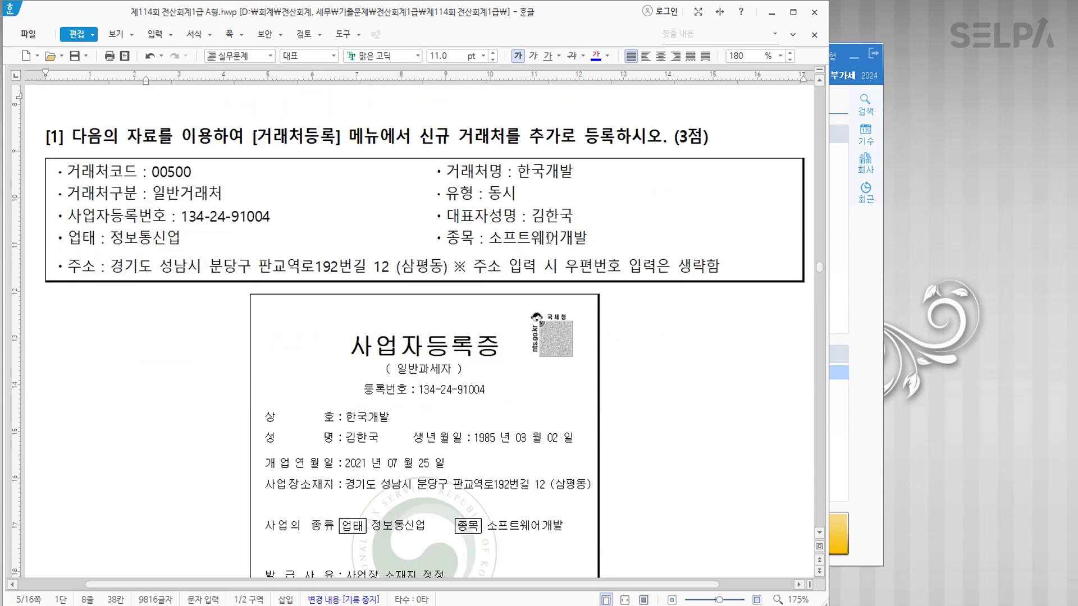
{"action": "left_click_drag", "start_coordinate": [252, 139], "coordinate": [343, 145]}
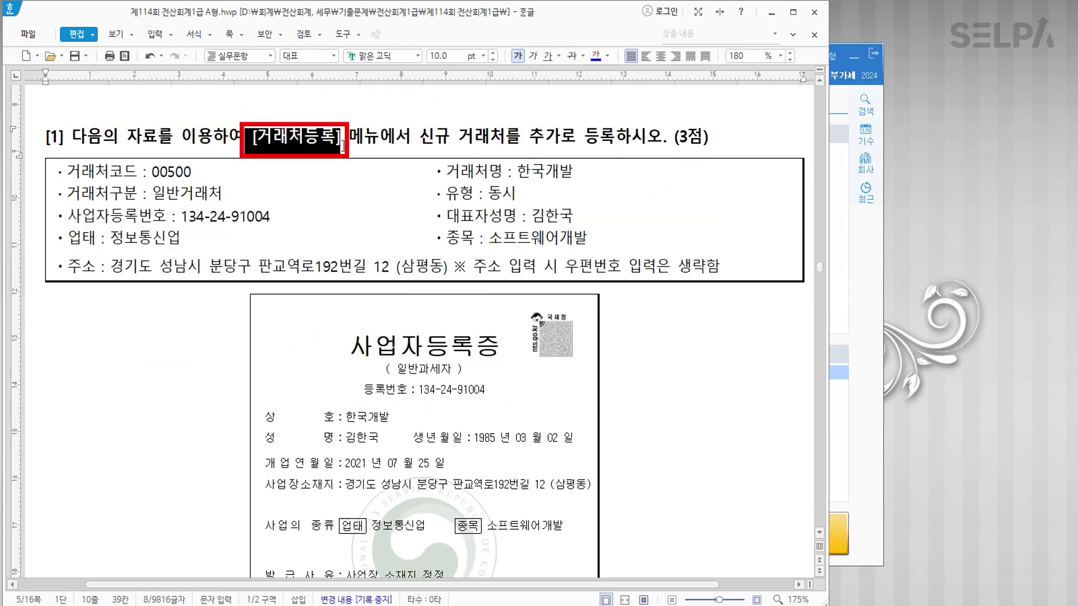
{"action": "left_click", "coordinate": [595, 56]}
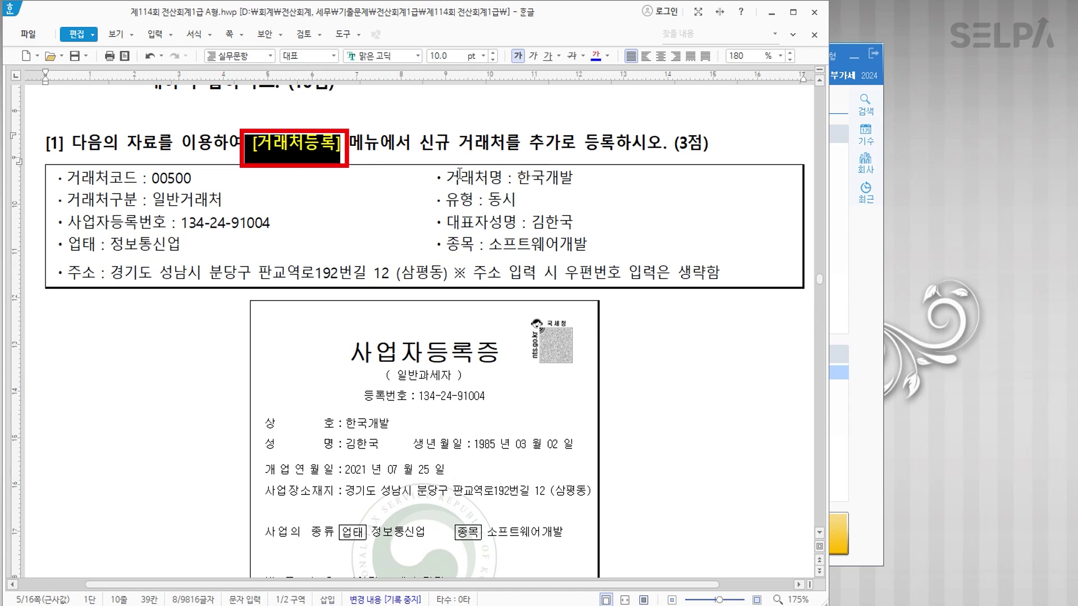
{"action": "left_click", "coordinate": [666, 364]}
Switch to the KcLep accounting program, open 거래처등록 and place its window over the exam document.
{"action": "left_click", "coordinate": [856, 466]}
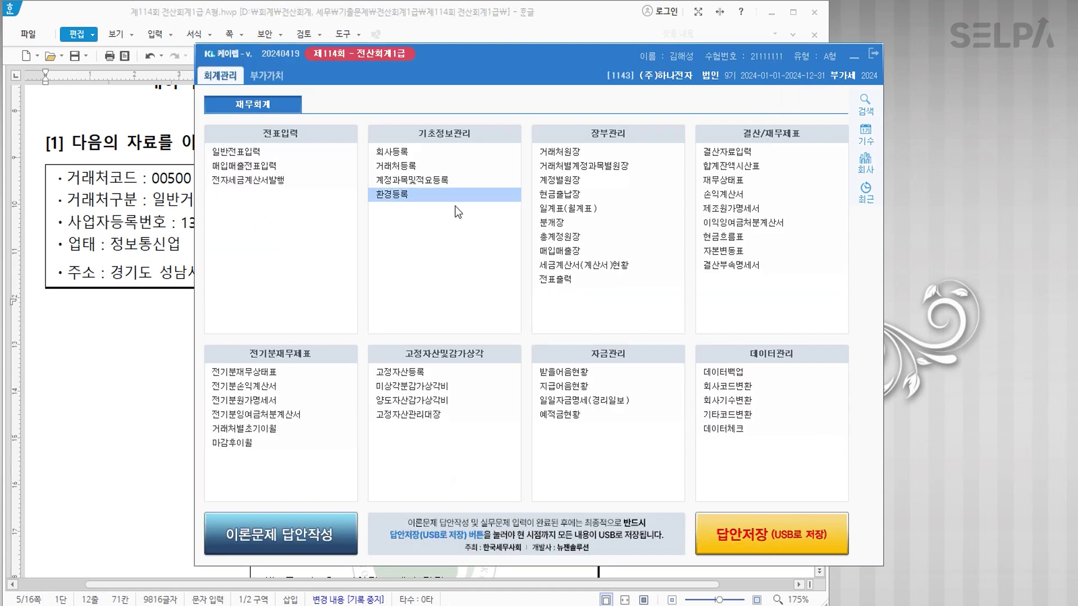
{"action": "left_click", "coordinate": [420, 164]}
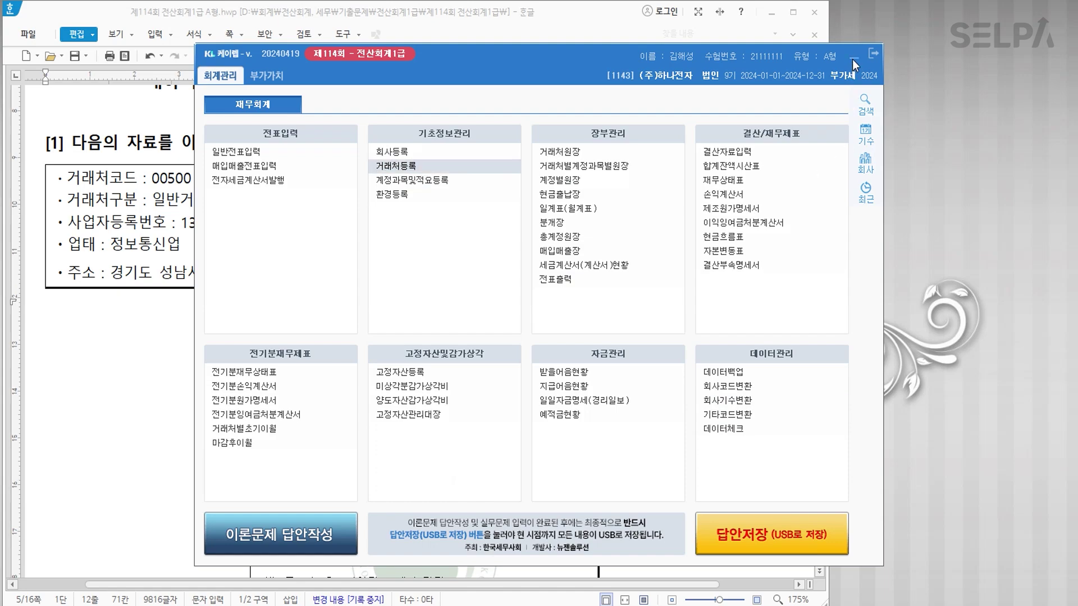
{"action": "left_click_drag", "start_coordinate": [490, 25], "coordinate": [502, 106]}
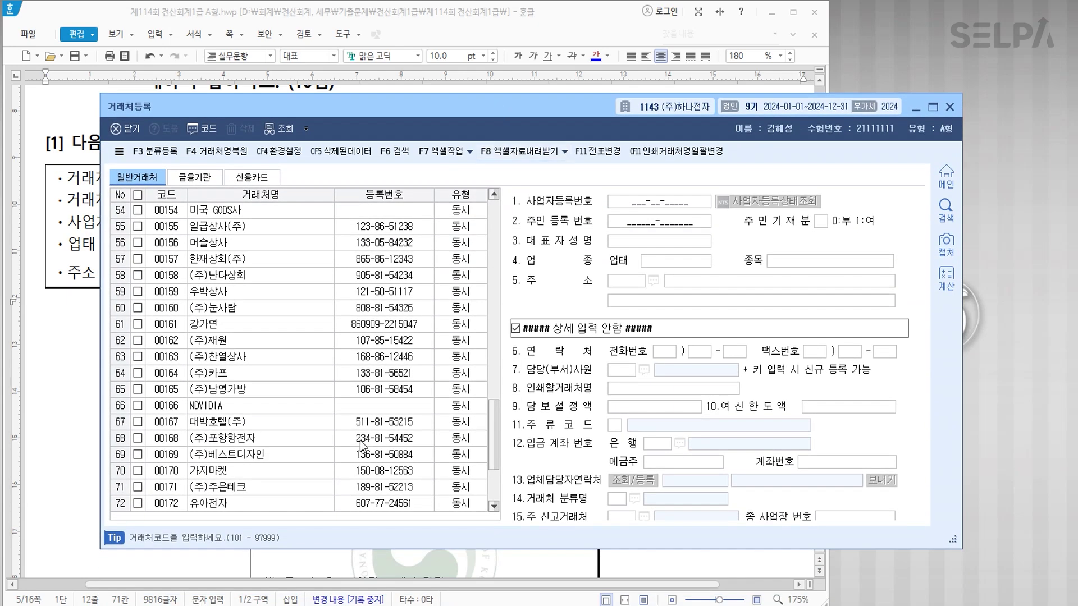
Add a general business partner with code 00500, name 한국개발 and type 동시.
{"action": "type", "text": "00500"}
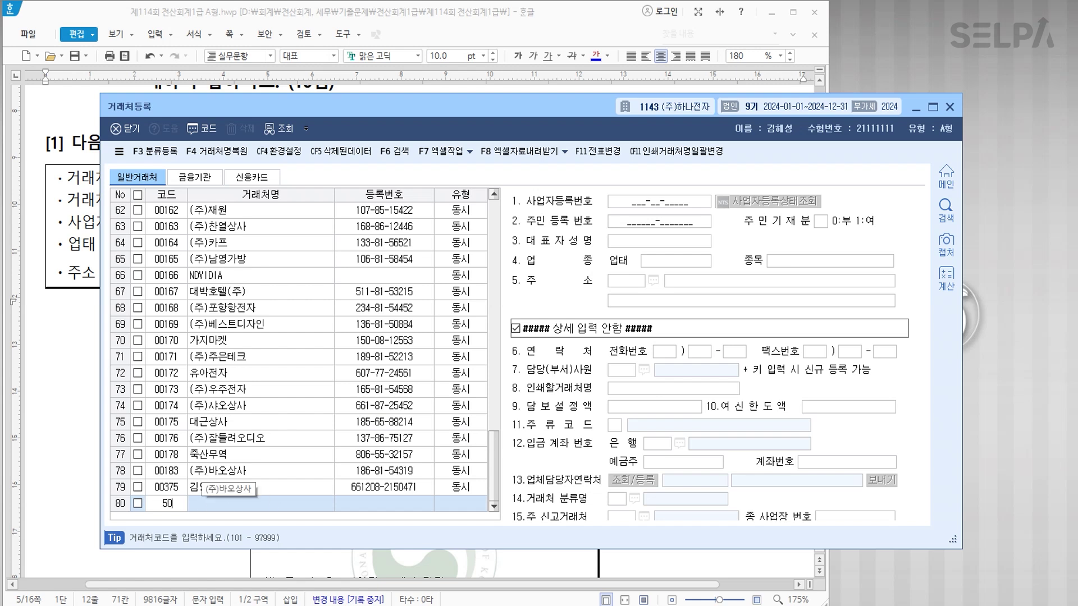
{"action": "key", "text": "Return"}
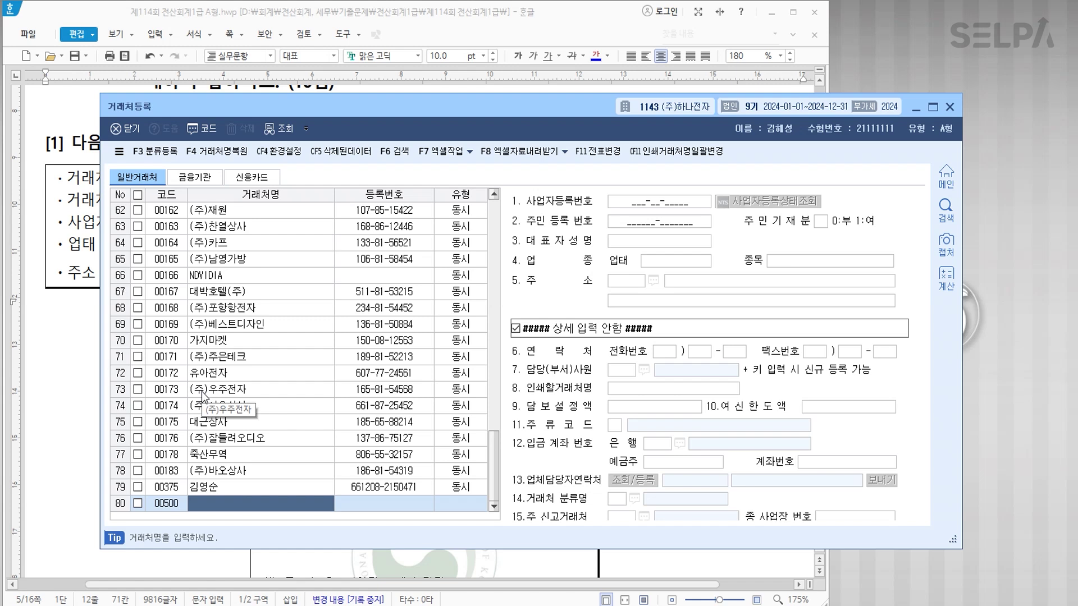
{"action": "type", "text": "한ㄱ"}
{"action": "type", "text": "국개발"}
{"action": "key", "text": "Return"}
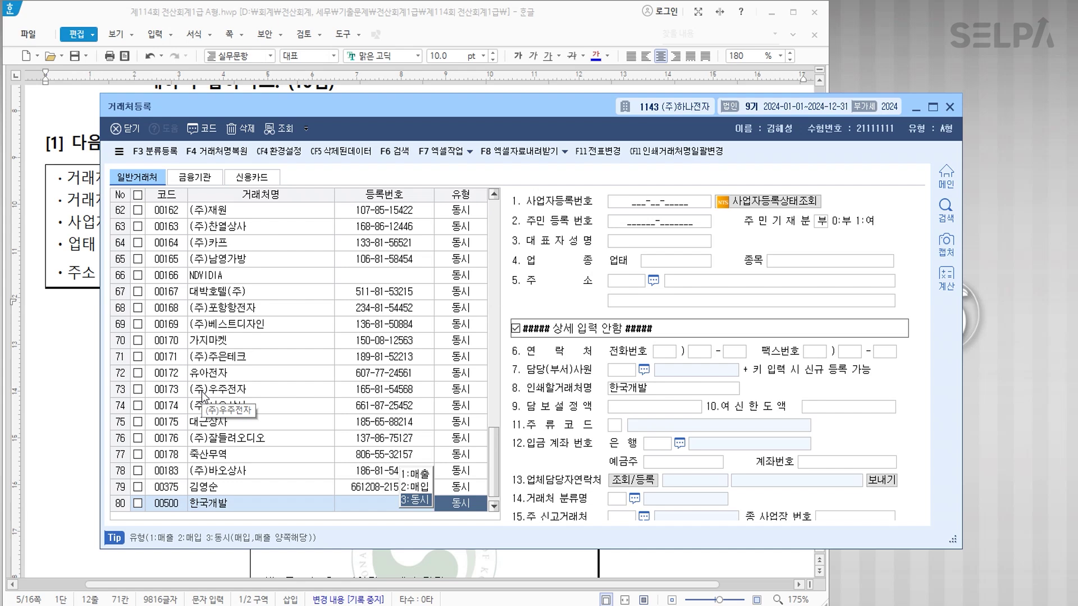
{"action": "key", "text": "Return"}
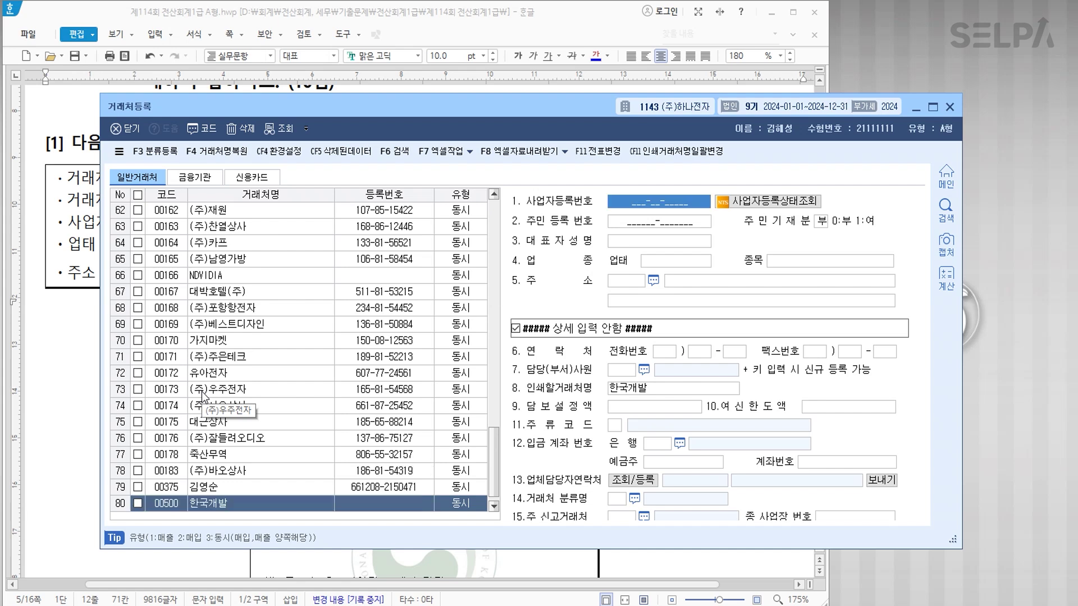
Uncover the exam data and enter 한국개발's business registration number and the representative's full name.
{"action": "left_click_drag", "start_coordinate": [480, 109], "coordinate": [451, 216]}
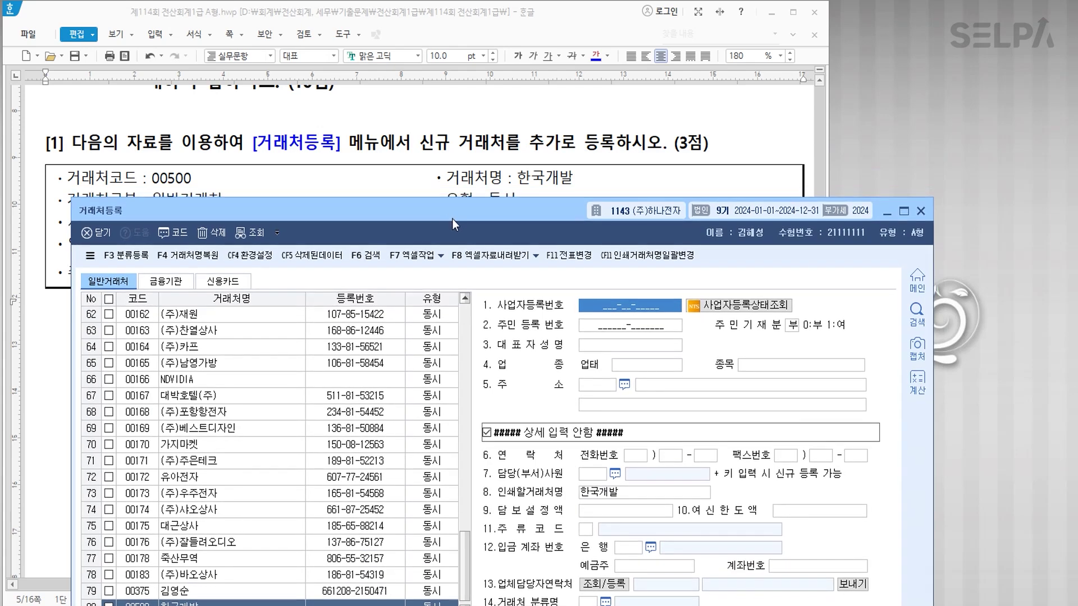
{"action": "scroll", "coordinate": [426, 140], "scroll_direction": "down", "scroll_amount": 2}
{"action": "type", "text": "134"}
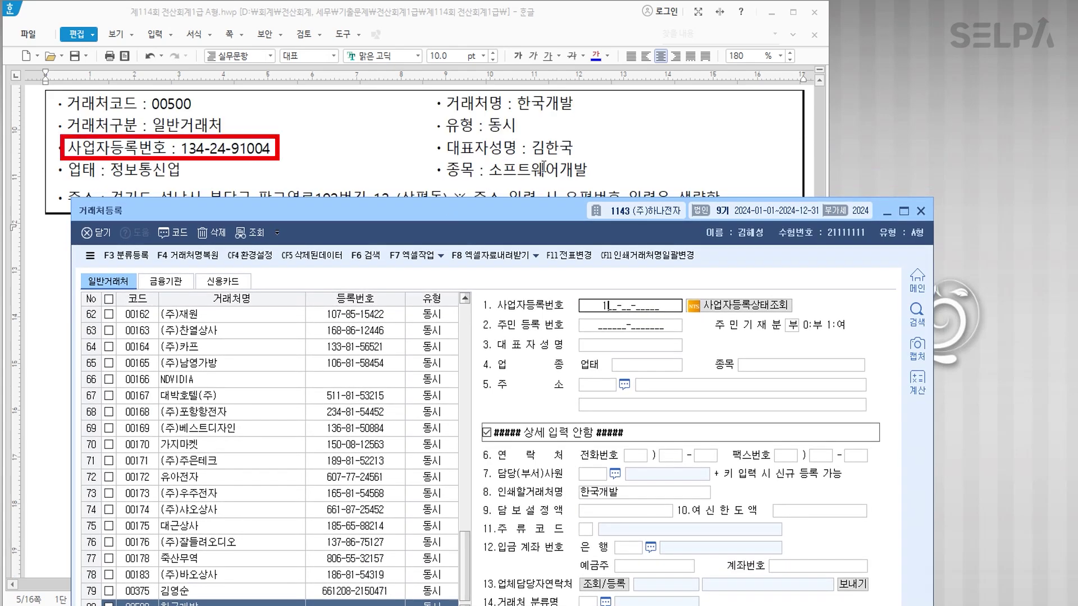
{"action": "type", "text": "2491004"}
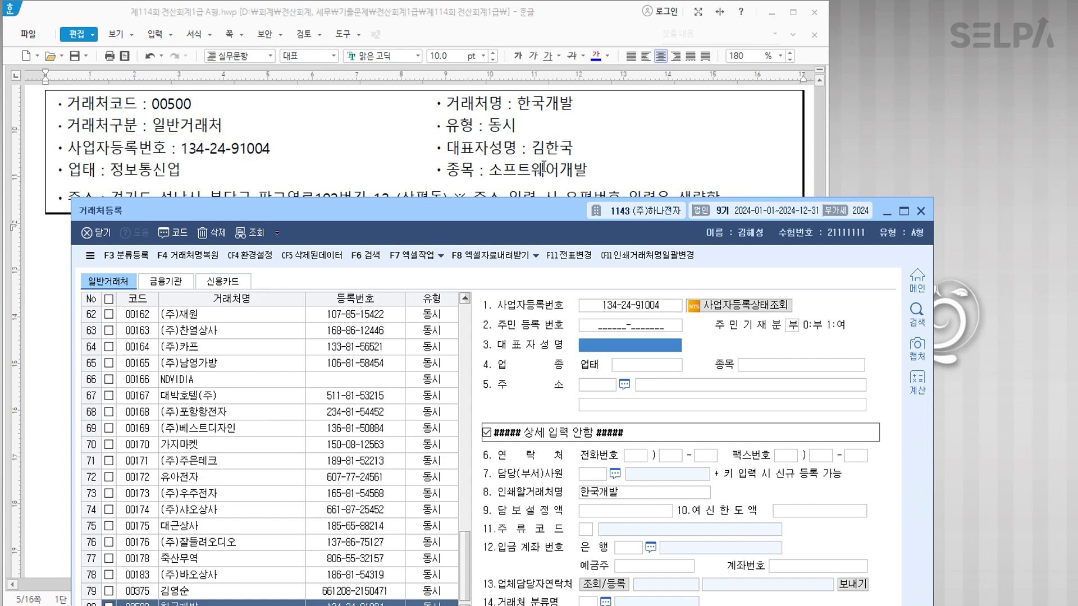
{"action": "type", "text": "김한국"}
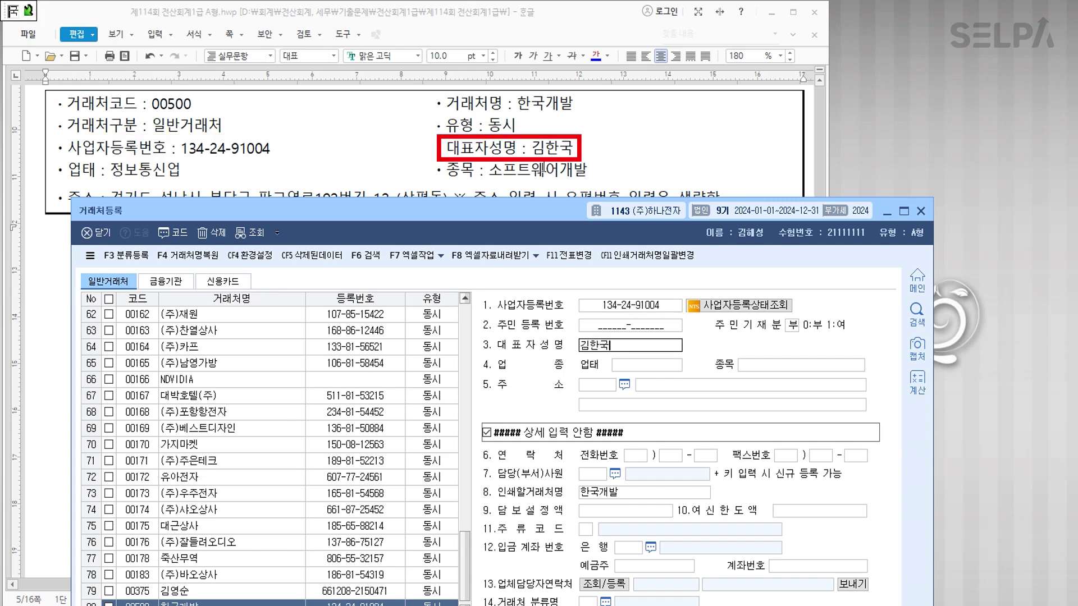
{"action": "key", "text": "Return"}
Set 한국개발's 업태 to 정보통신업 and its 종목 to 소프트웨어개발.
{"action": "type", "text": "정보"}
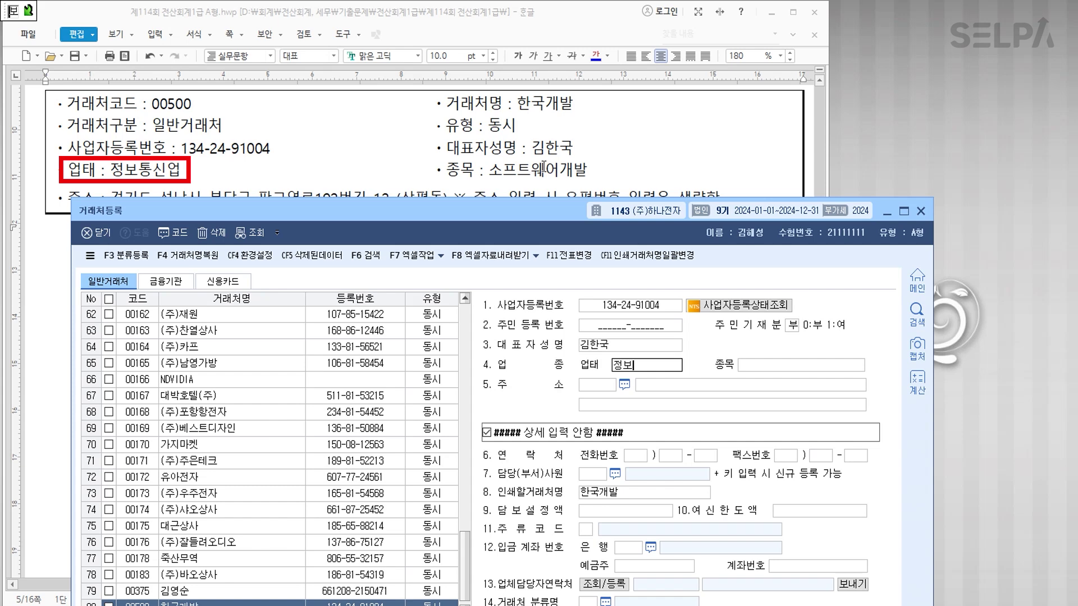
{"action": "type", "text": "통시신업"}
{"action": "key", "text": "Return"}
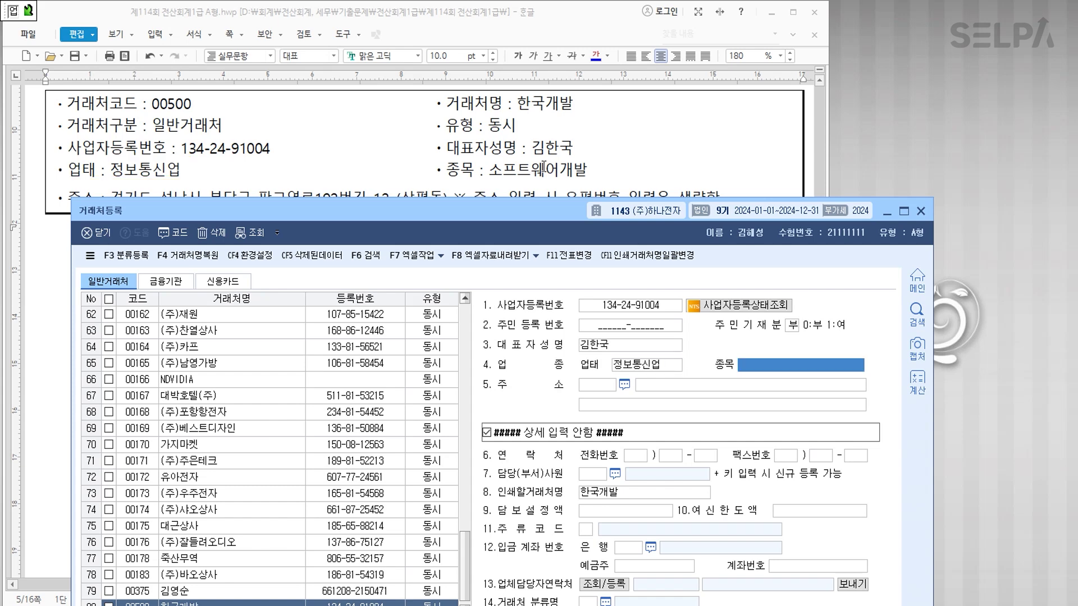
{"action": "type", "text": "소프트웨어개발"}
{"action": "key", "text": "Return"}
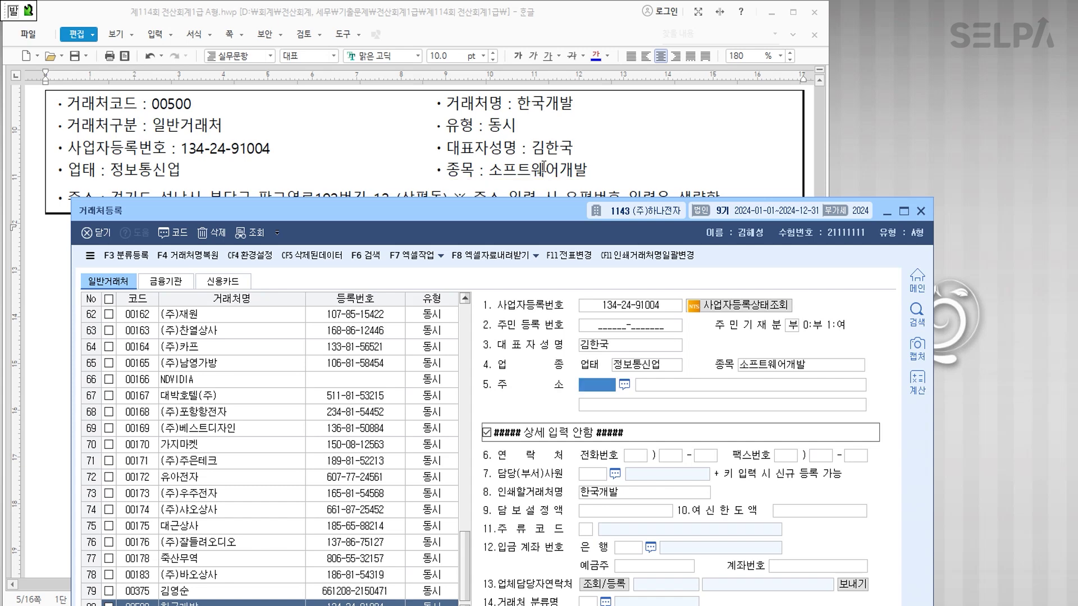
Skip the postal code and enter 한국개발's street address with the district in parentheses as the address detail.
{"action": "key", "text": "Return"}
{"action": "scroll", "coordinate": [544, 129], "scroll_direction": "down", "scroll_amount": 3}
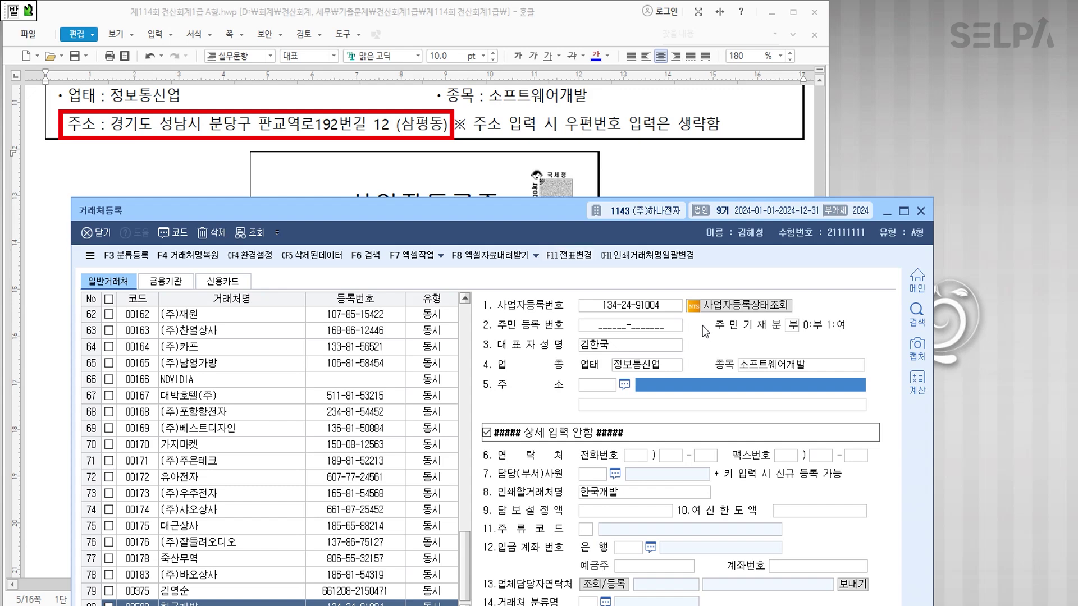
{"action": "type", "text": "경기도 "}
{"action": "type", "text": "성남시 분"}
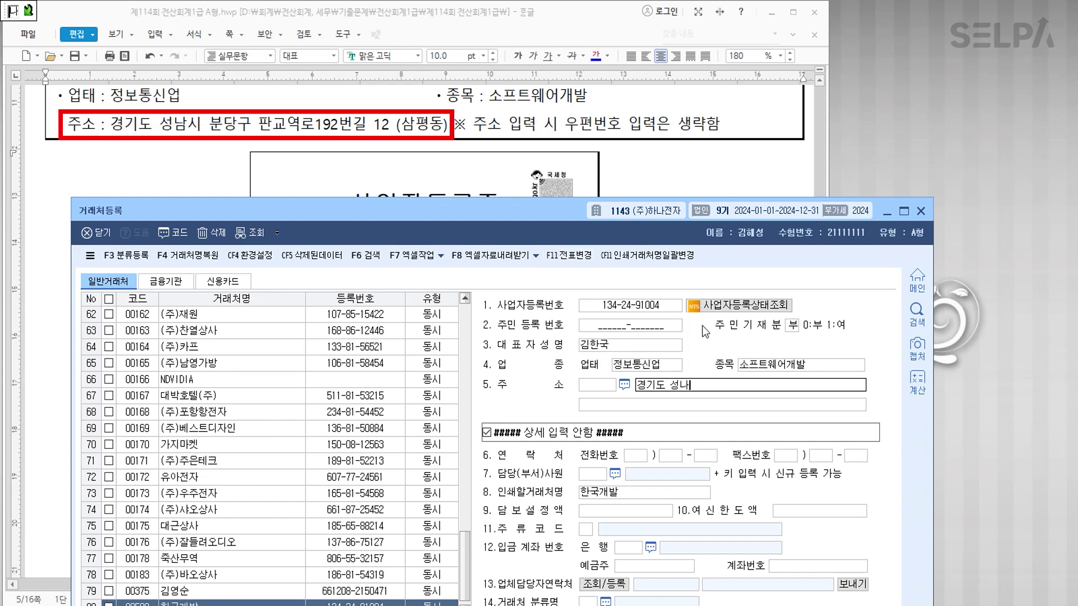
{"action": "type", "text": "당구 판교역로"}
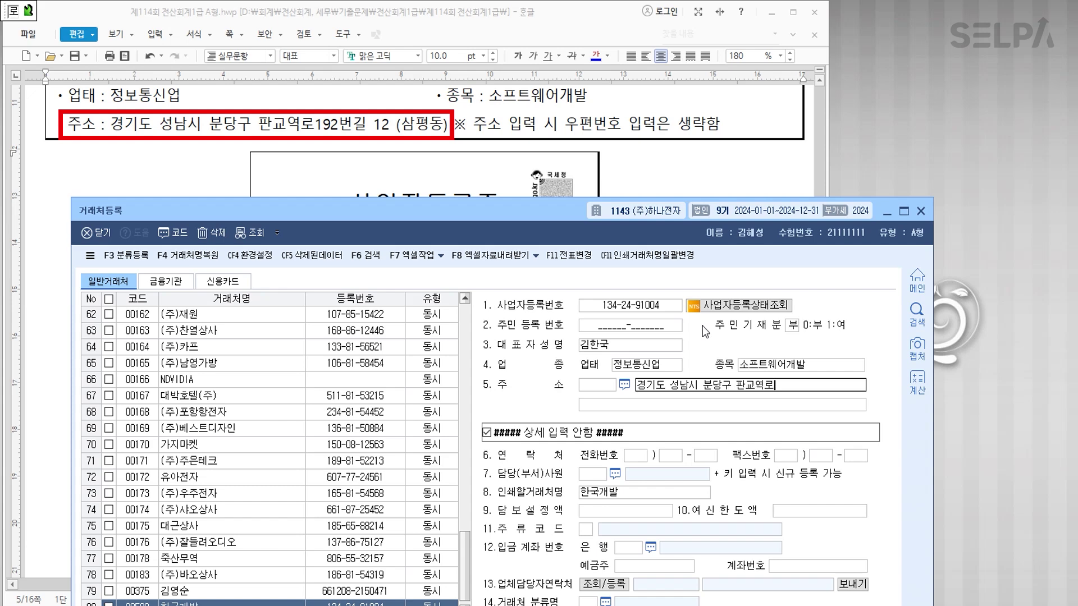
{"action": "type", "text": "192번길 12"}
{"action": "key", "text": "Return"}
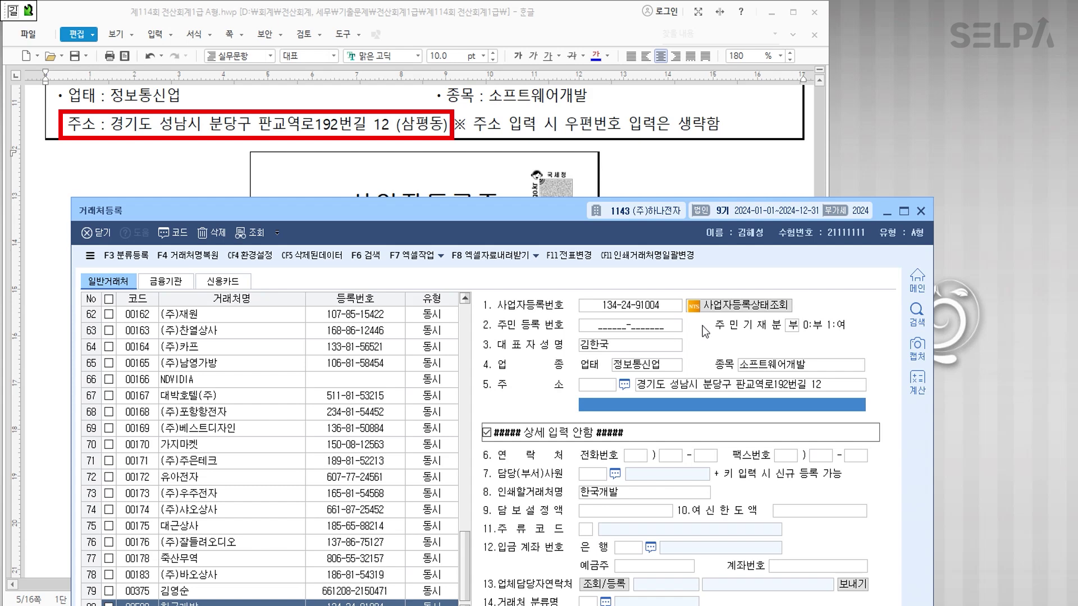
{"action": "type", "text": "(삼펴ㅇ동"}
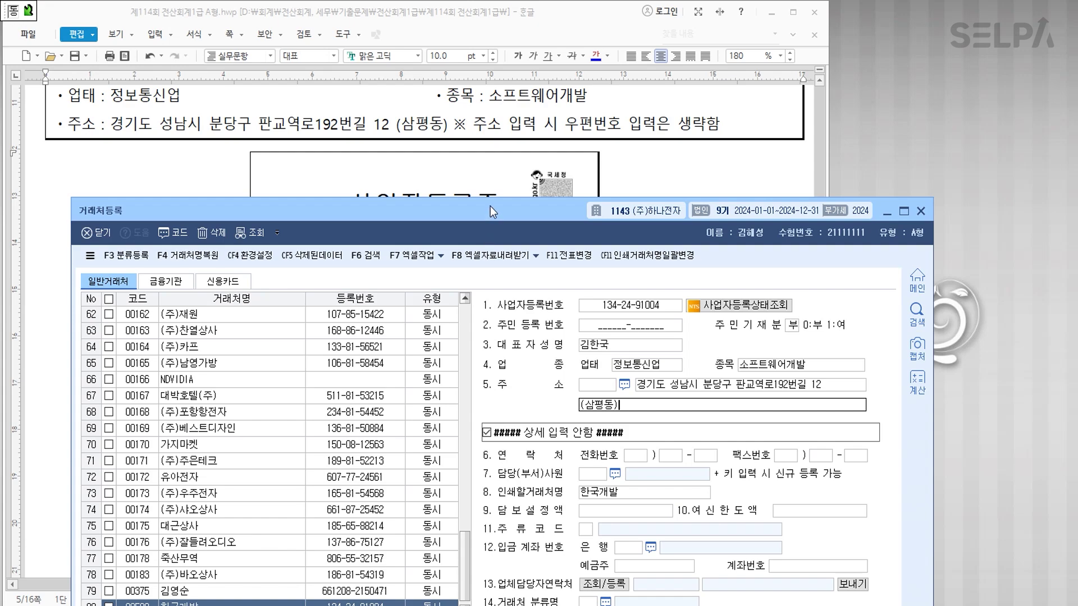
Check 한국개발's details against the business registration certificate and move to the empty row below its entry.
{"action": "left_click_drag", "start_coordinate": [490, 212], "coordinate": [491, 452]}
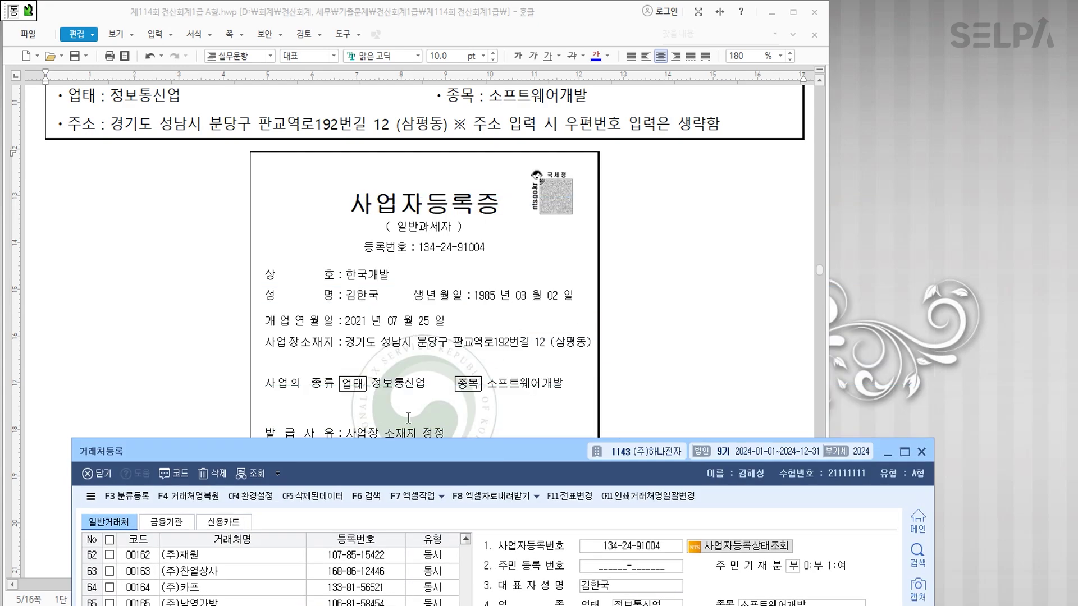
{"action": "left_click_drag", "start_coordinate": [554, 455], "coordinate": [534, 126]}
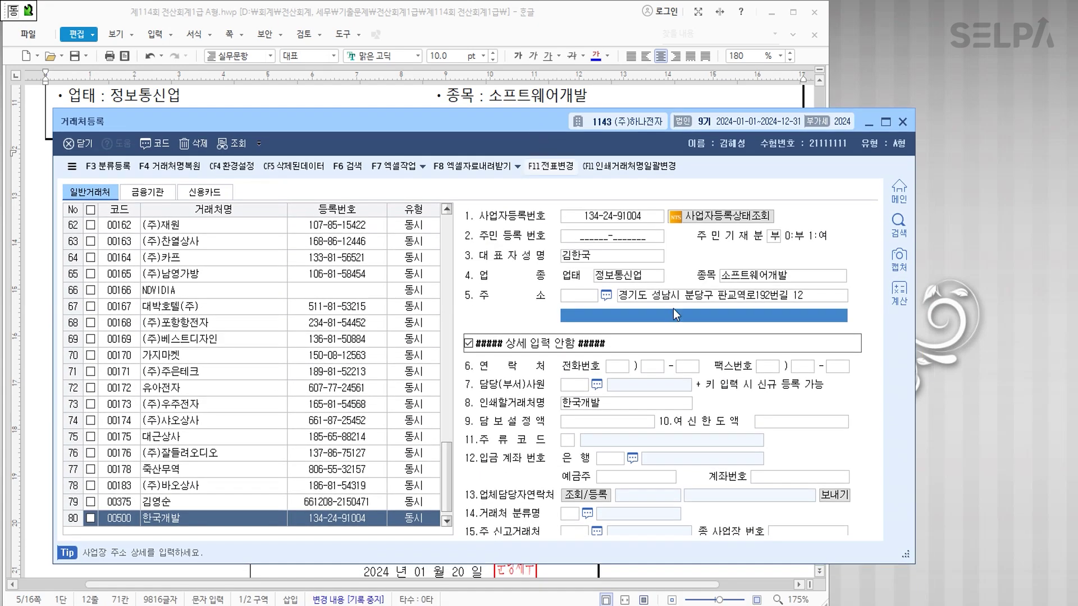
{"action": "scroll", "coordinate": [211, 510], "scroll_direction": "down", "scroll_amount": 1}
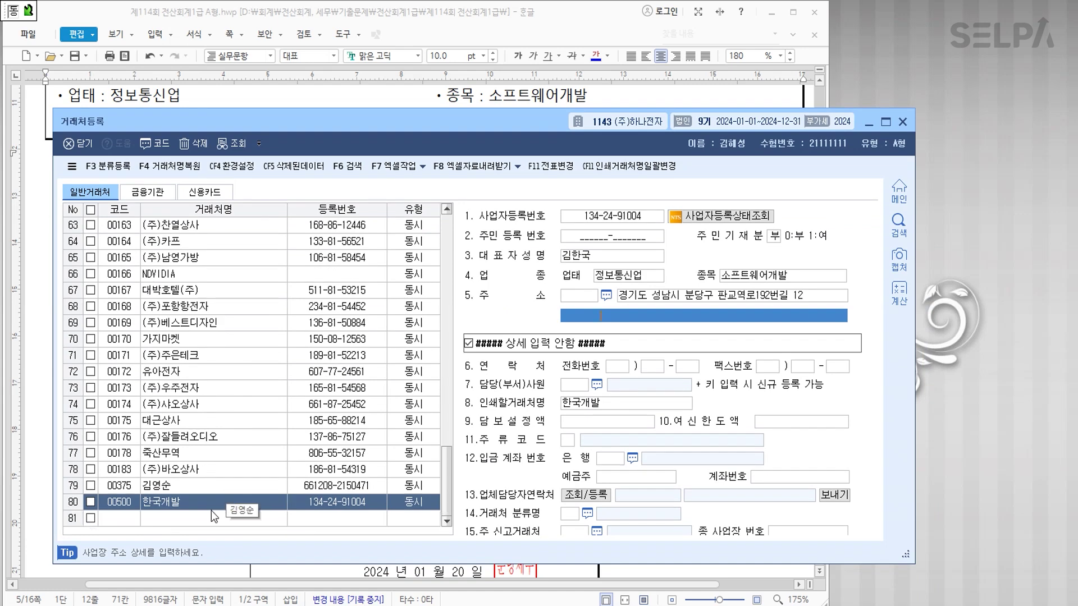
{"action": "left_click", "coordinate": [124, 516]}
Move the 거래처등록 window out of the way and bring question [2] on 계정과목및적요등록 into view.
{"action": "left_click_drag", "start_coordinate": [456, 143], "coordinate": [432, 602]}
{"action": "scroll", "coordinate": [506, 456], "scroll_direction": "down", "scroll_amount": 10}
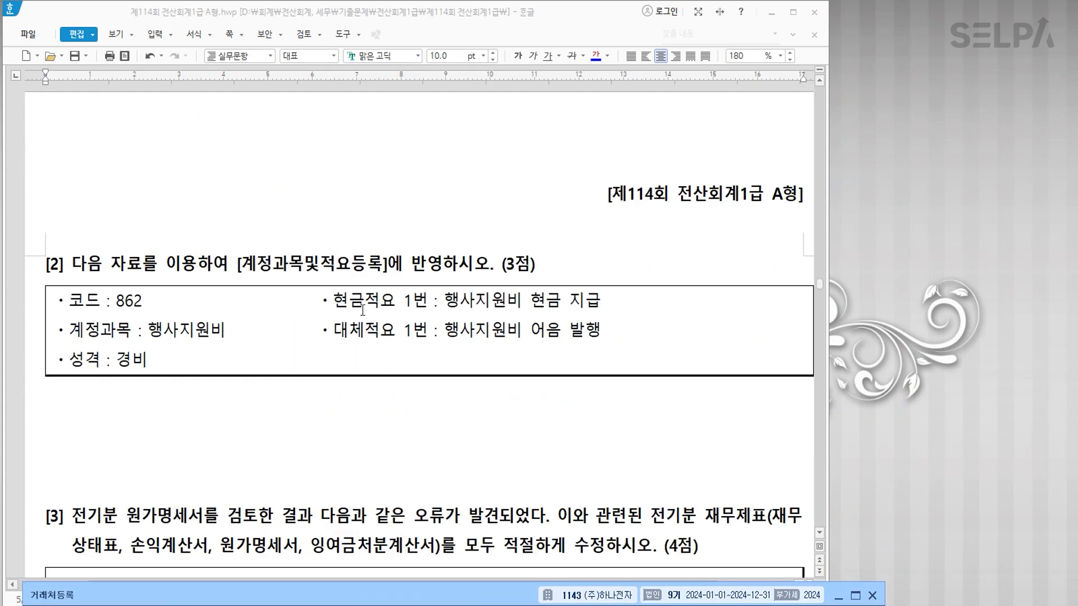
{"action": "scroll", "coordinate": [356, 275], "scroll_direction": "down", "scroll_amount": 2}
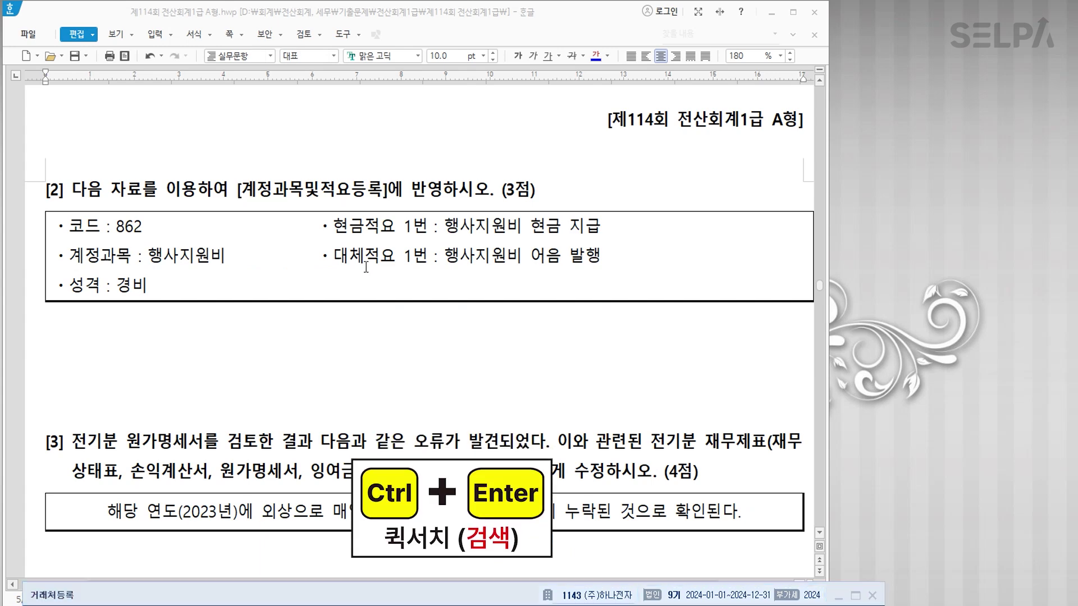
Open 계정과목및적요등록 through quick search and place its window below the data of question [2].
{"action": "key", "text": "ctrl+Return"}
{"action": "type", "text": "ㄱㅈㄱ"}
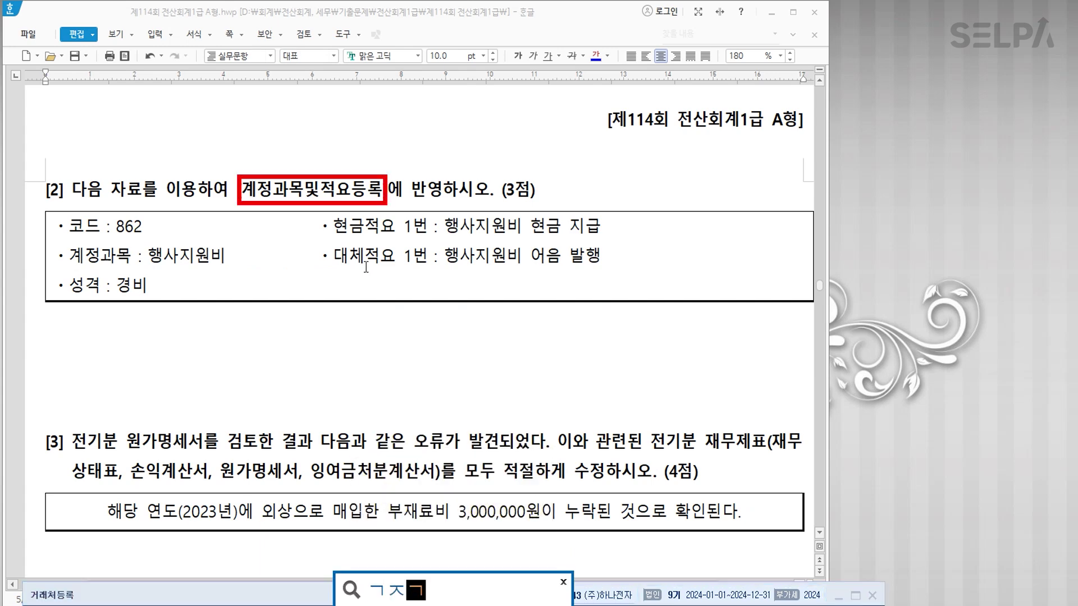
{"action": "key", "text": "Return"}
{"action": "key", "text": "Return"}
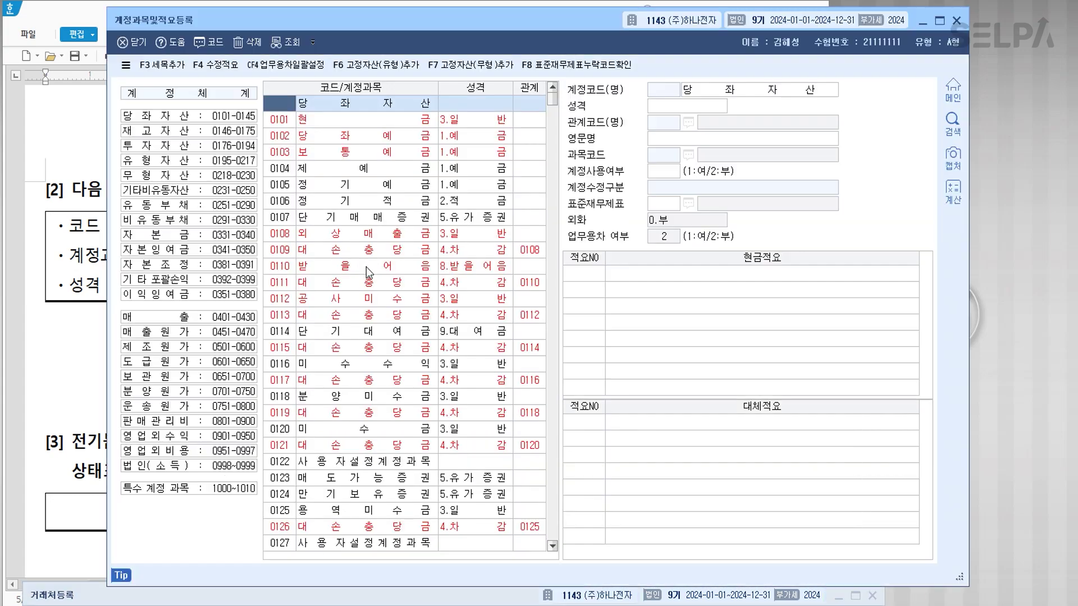
{"action": "scroll", "coordinate": [447, 281], "scroll_direction": "down", "scroll_amount": 3}
{"action": "left_click_drag", "start_coordinate": [480, 22], "coordinate": [369, 244]}
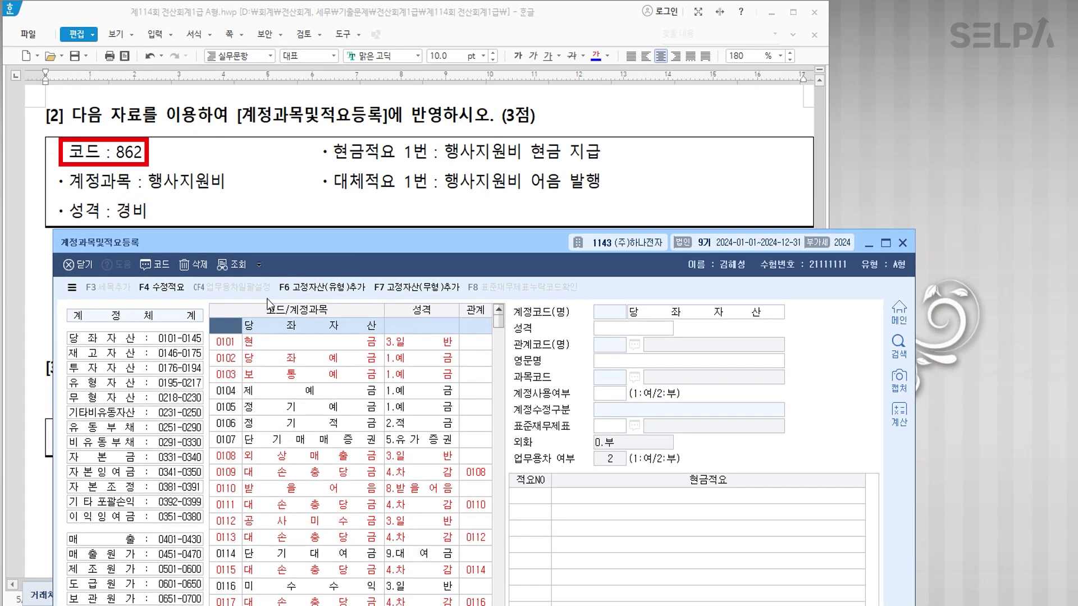
Jump to account code 862 in the account list and select its row.
{"action": "left_click", "coordinate": [225, 335]}
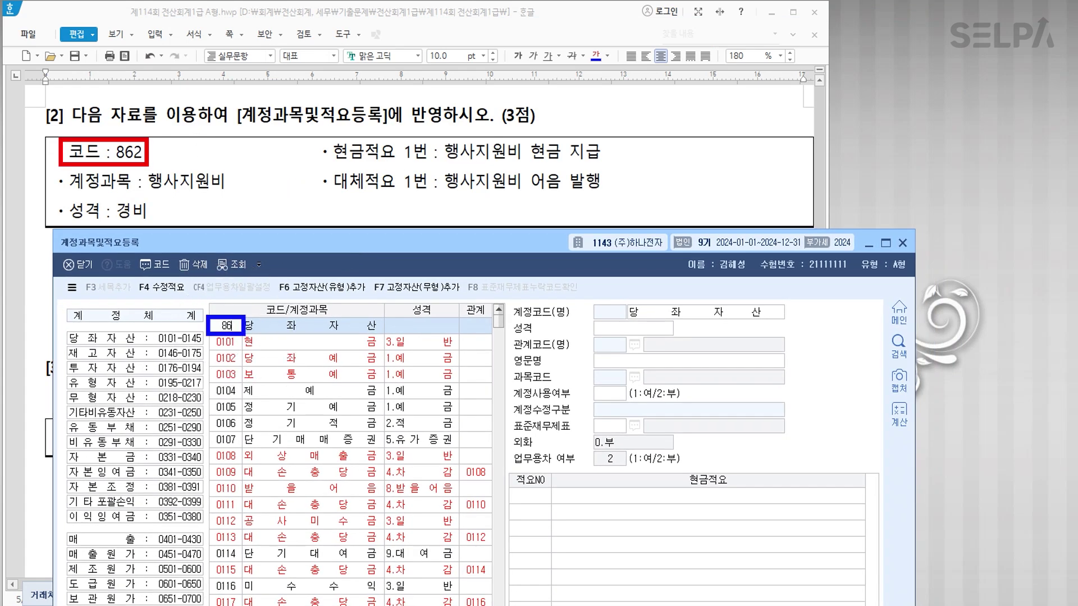
{"action": "type", "text": "862"}
{"action": "scroll", "coordinate": [226, 336], "scroll_direction": "down", "scroll_amount": 7}
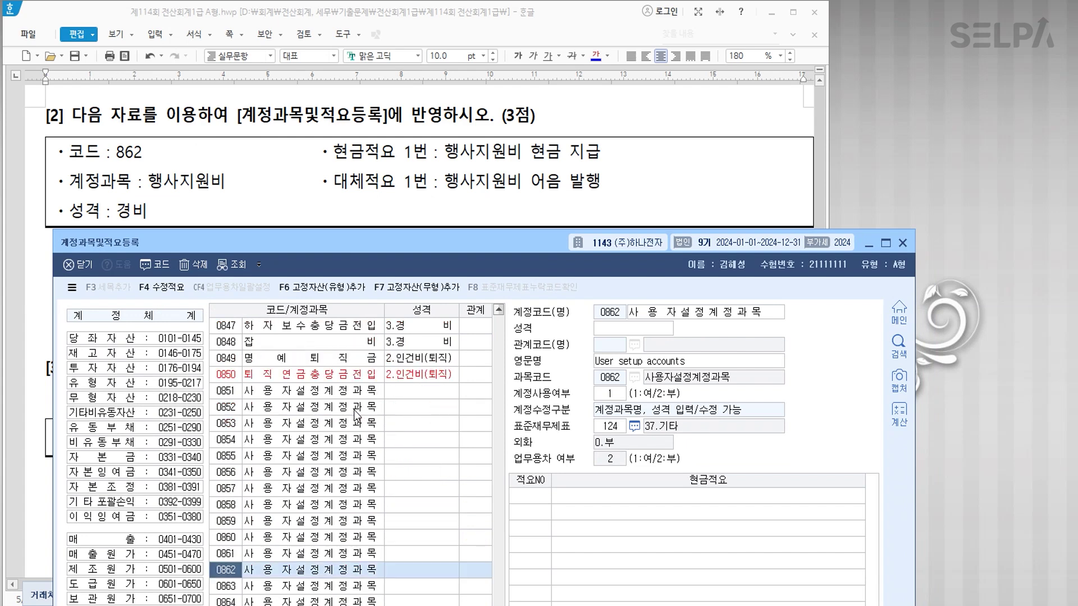
{"action": "left_click", "coordinate": [230, 426]}
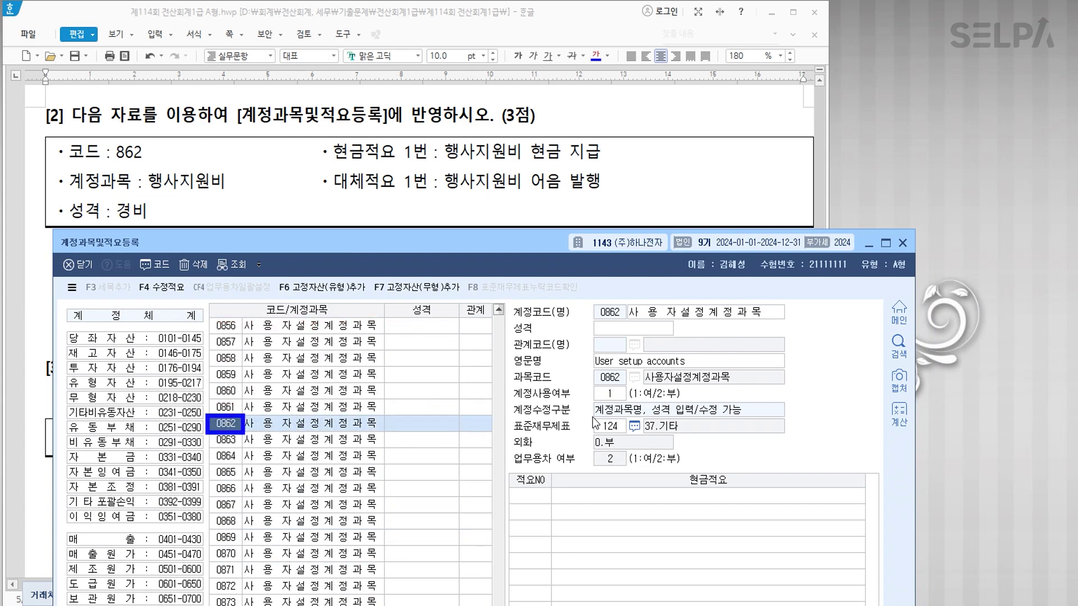
Name account 0862 행사지원비 and set its 성격 to 3.경비.
{"action": "left_click", "coordinate": [702, 315]}
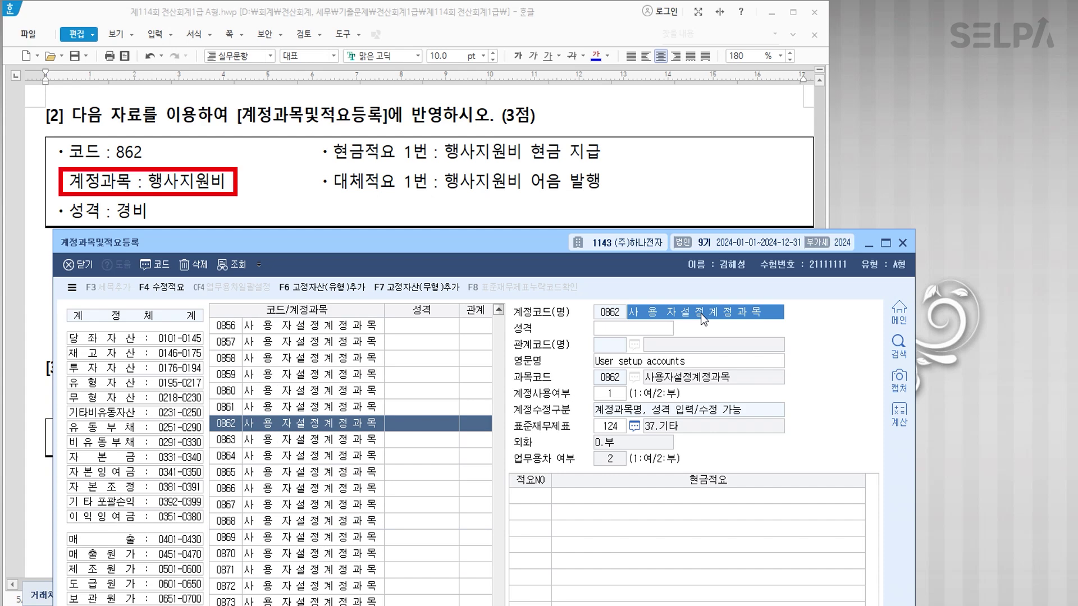
{"action": "type", "text": "행사징원비"}
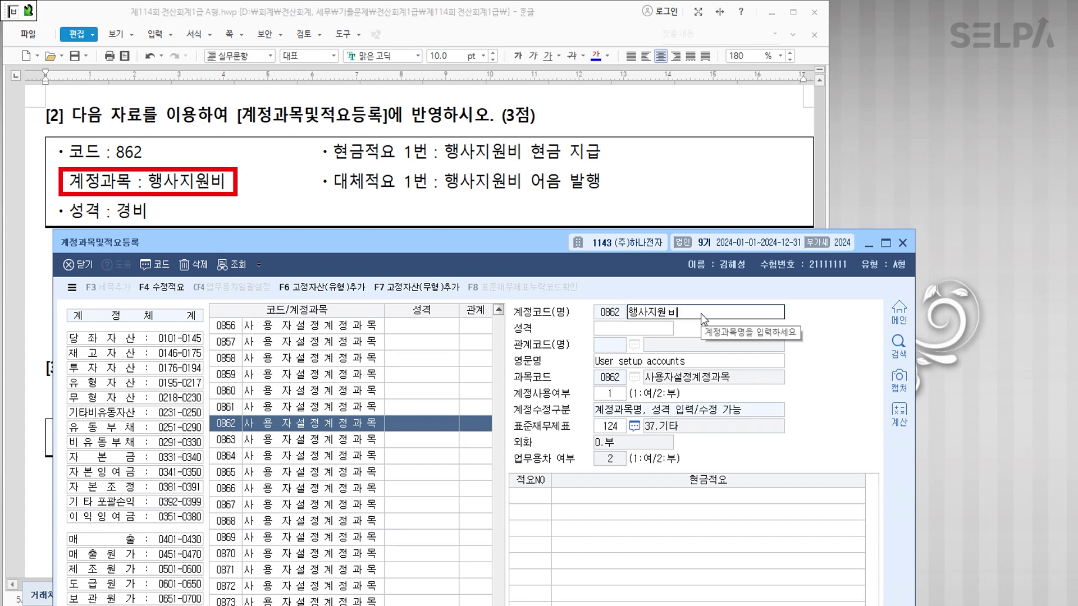
{"action": "key", "text": "Return"}
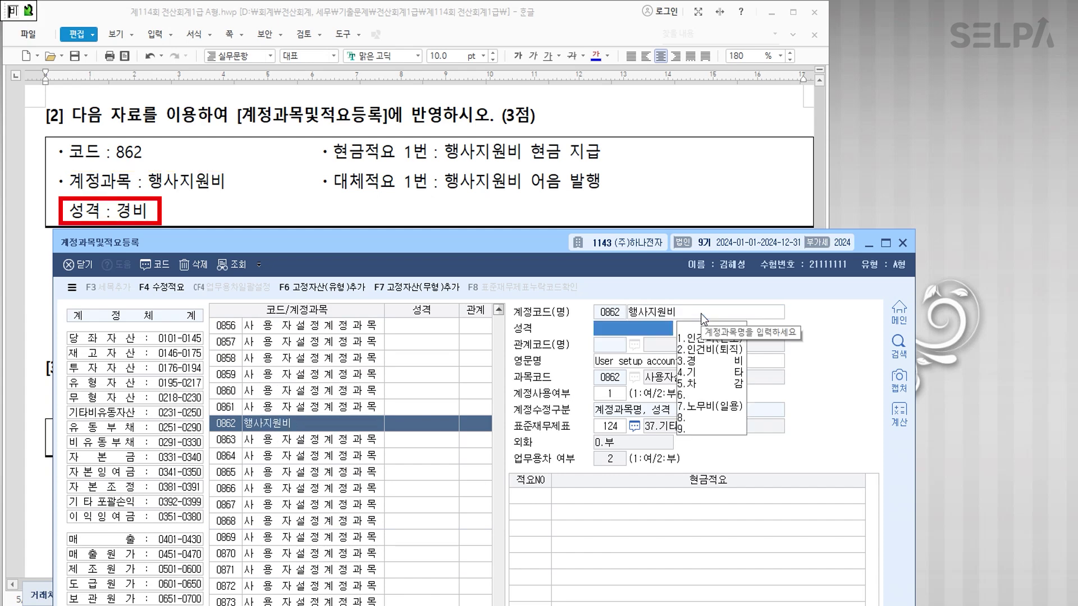
{"action": "type", "text": "3"}
{"action": "key", "text": "Return"}
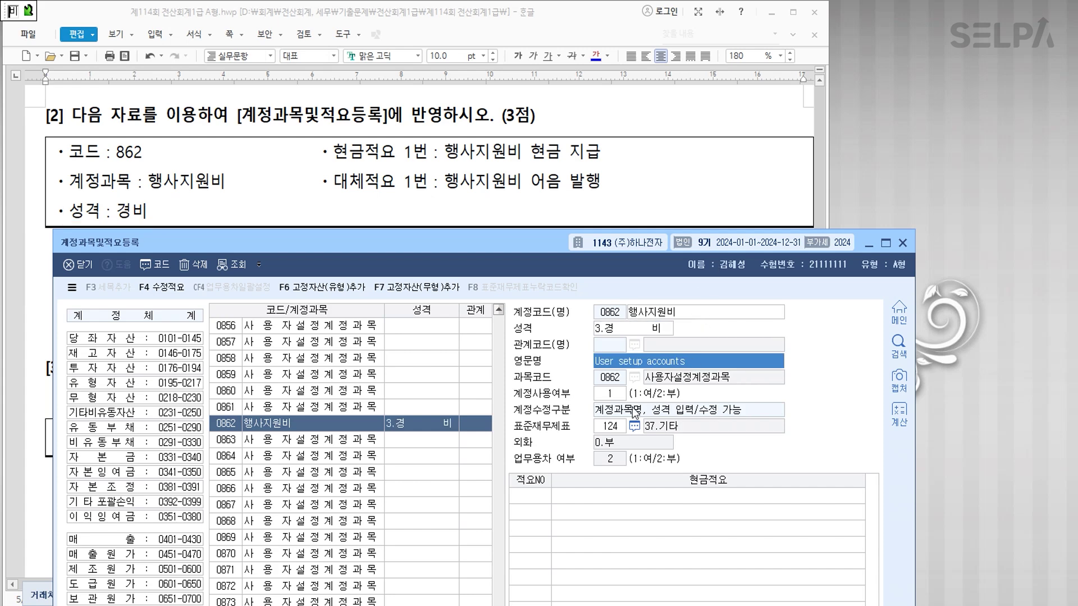
Register 현금적요 number 1 of account 0862 as 행사지원비 현금 지급.
{"action": "key", "text": "Tab"}
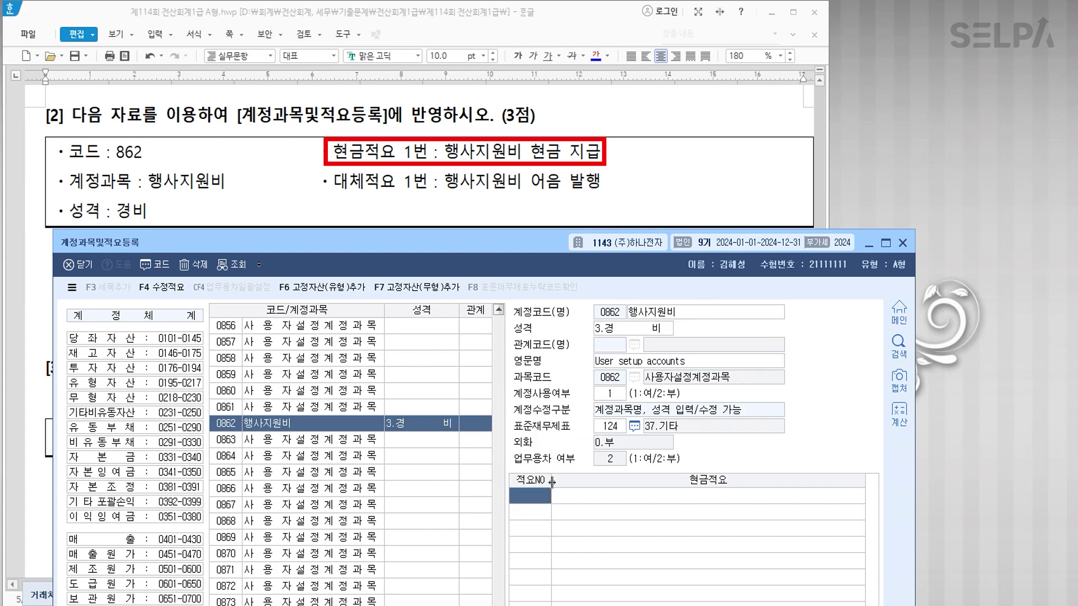
{"action": "type", "text": "1"}
{"action": "key", "text": "Return"}
{"action": "type", "text": "행사지원비"}
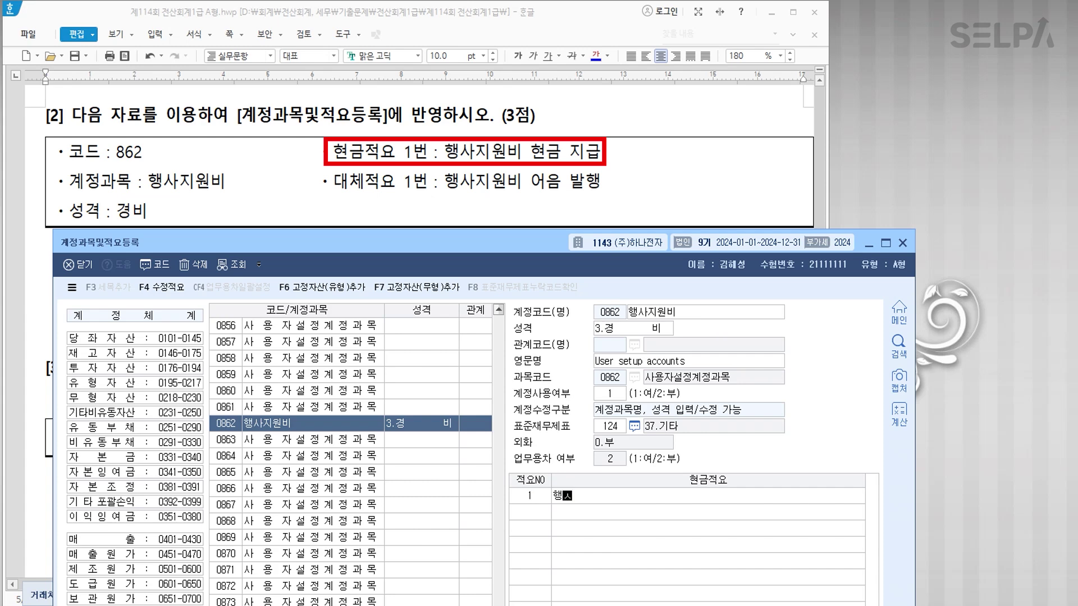
{"action": "type", "text": " 현금 지급"}
{"action": "key", "text": "Return"}
{"action": "key", "text": "Tab"}
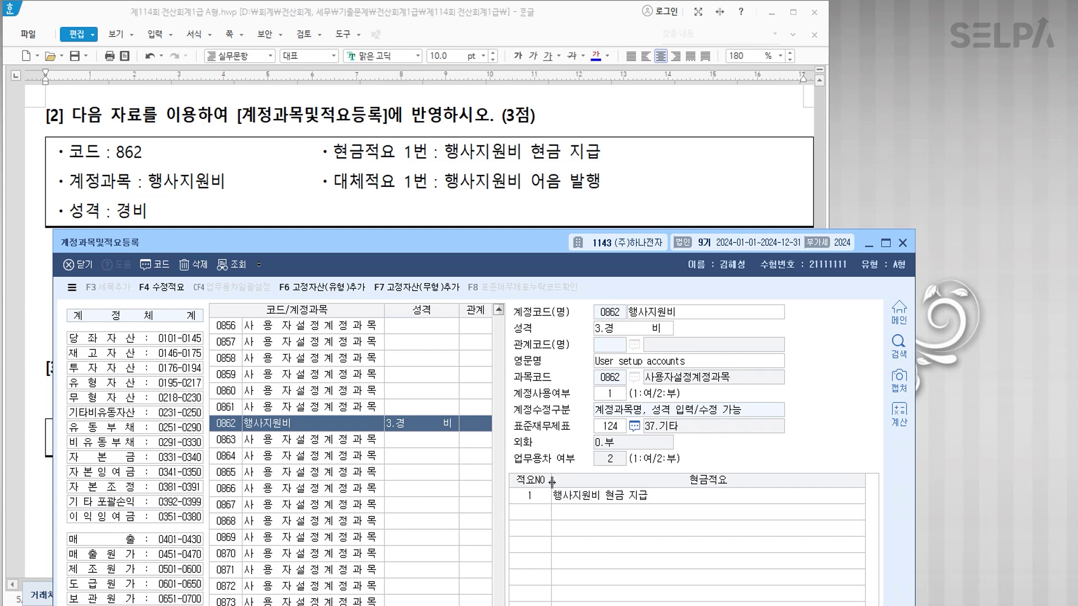
Register 대체적요 number 1 of account 0862 as 행사지원비 어음 발행.
{"action": "scroll", "coordinate": [540, 222], "scroll_direction": "down", "scroll_amount": 3}
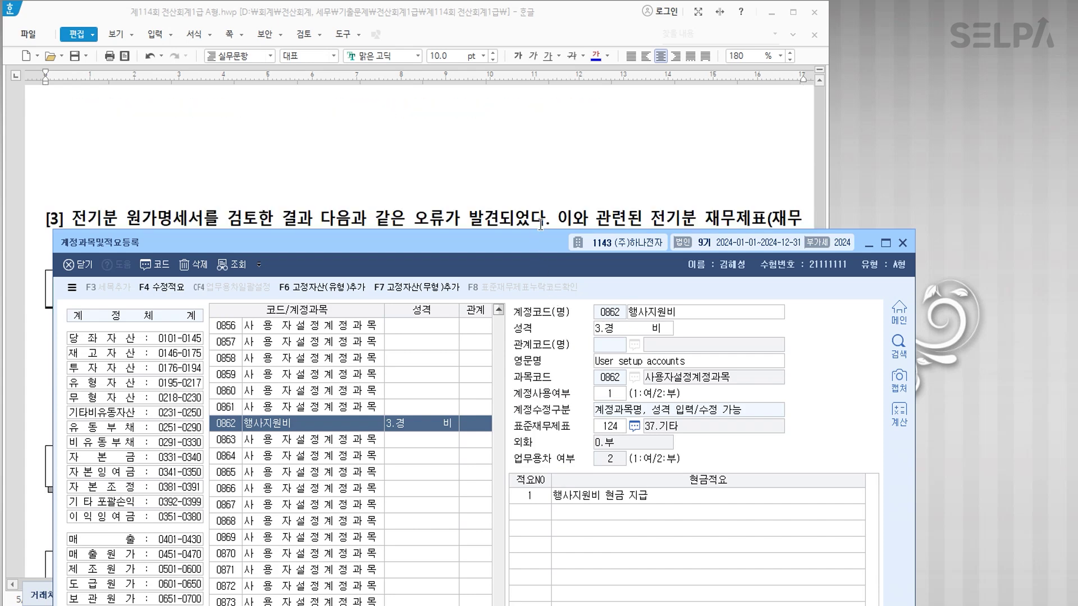
{"action": "scroll", "coordinate": [540, 223], "scroll_direction": "up", "scroll_amount": 1}
{"action": "left_click_drag", "start_coordinate": [531, 254], "coordinate": [534, 160]}
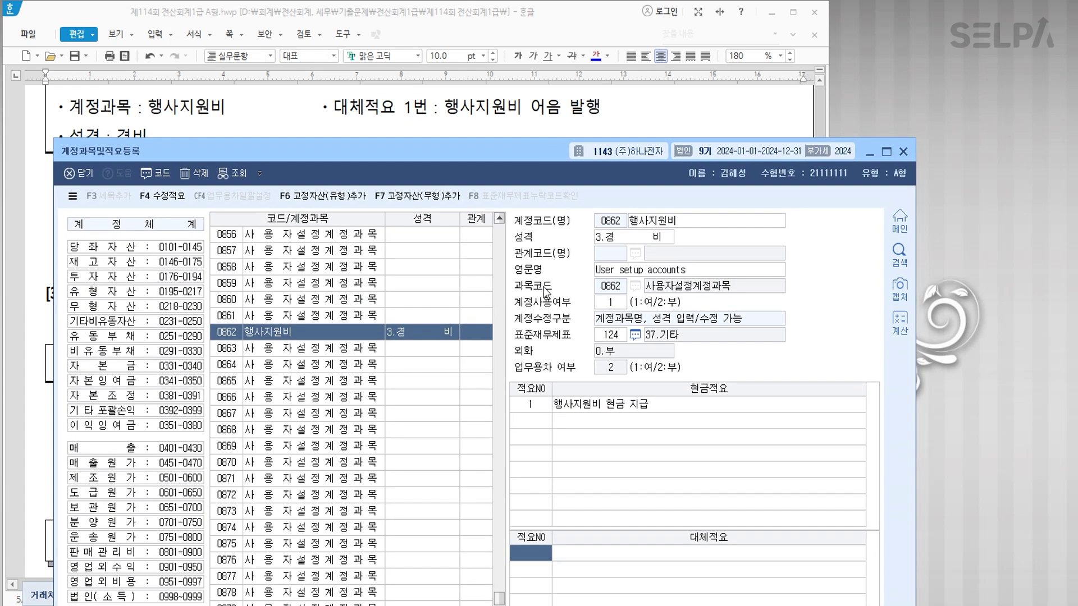
{"action": "type", "text": "1"}
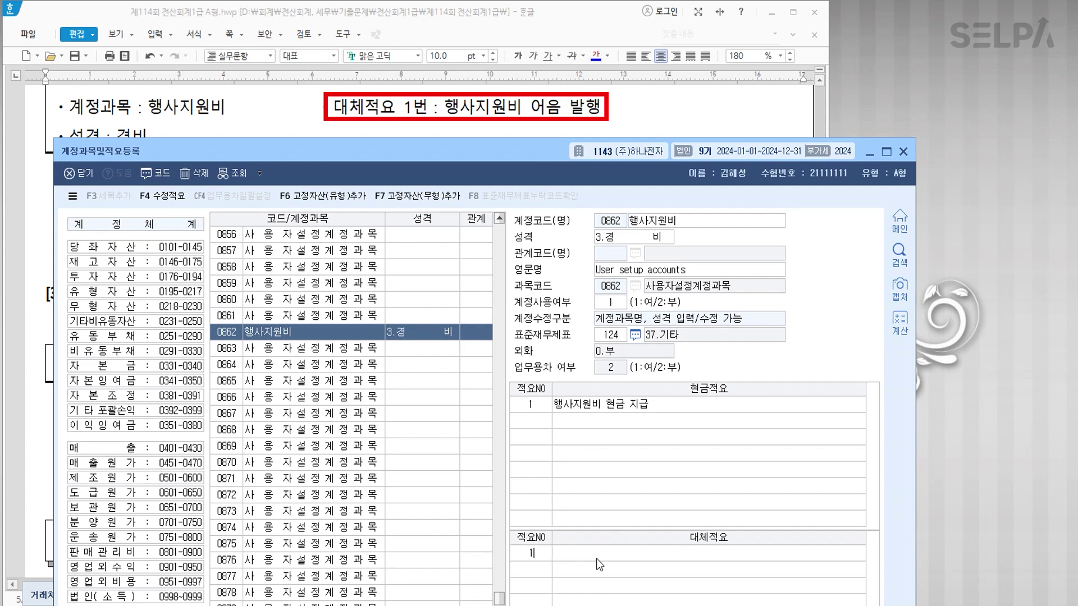
{"action": "key", "text": "Return"}
{"action": "type", "text": "행사지원비 어음 발행"}
{"action": "key", "text": "Return"}
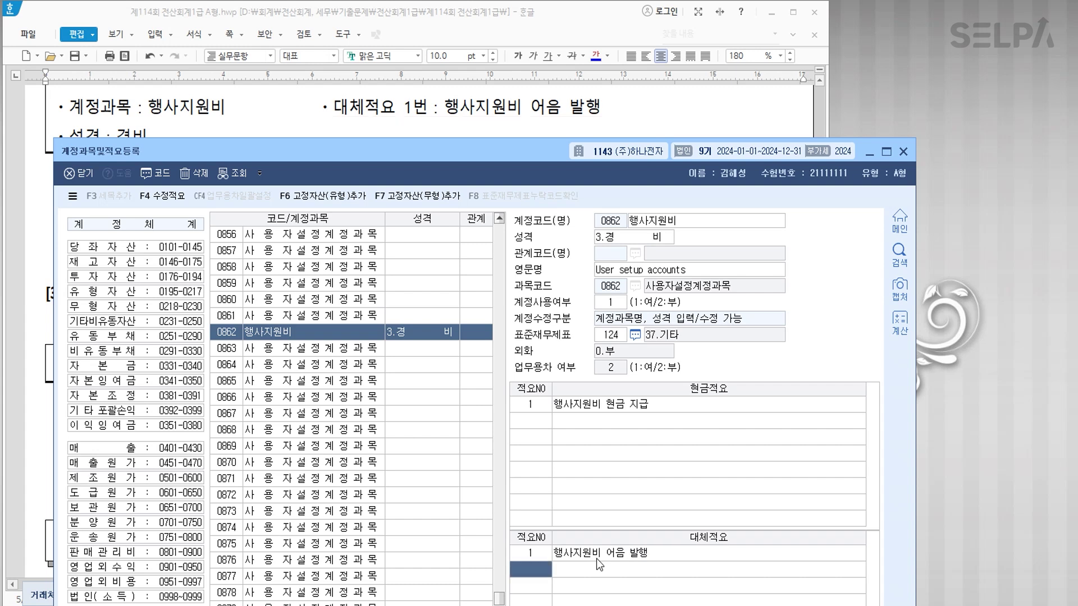
{"action": "key", "text": "Return"}
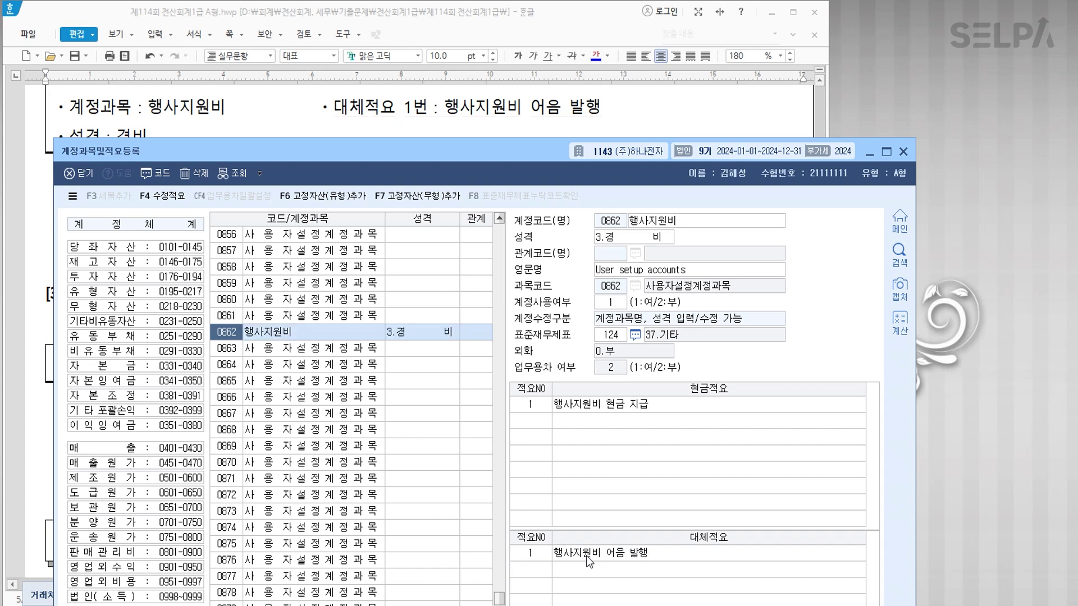
Leave the finished account row, close 계정과목및적요등록 and bring question [3] on the 전기분 원가명세서 error into view.
{"action": "left_click", "coordinate": [261, 354]}
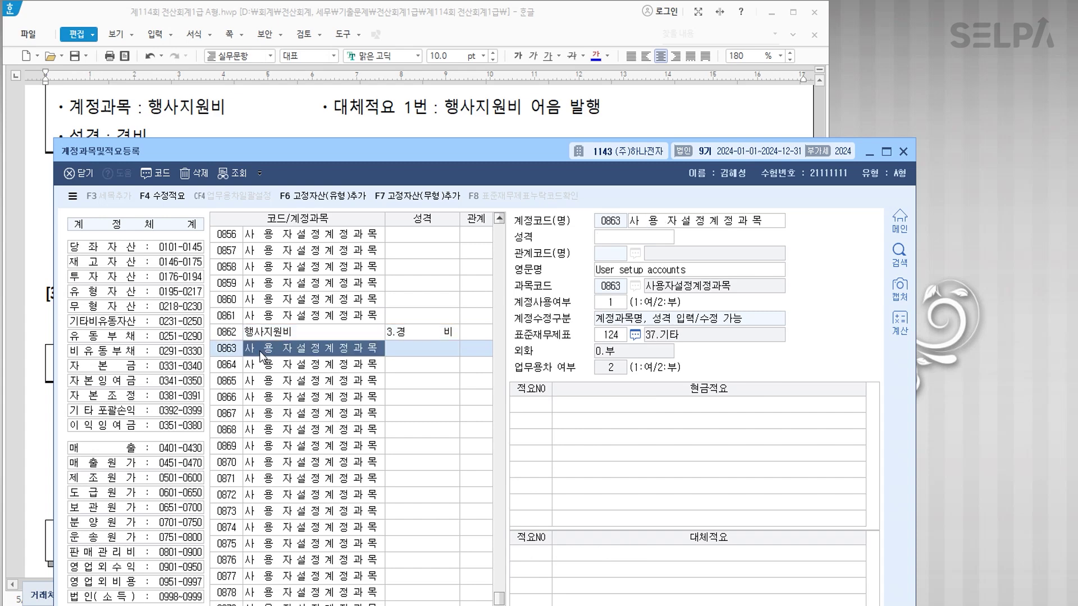
{"action": "left_click", "coordinate": [903, 153]}
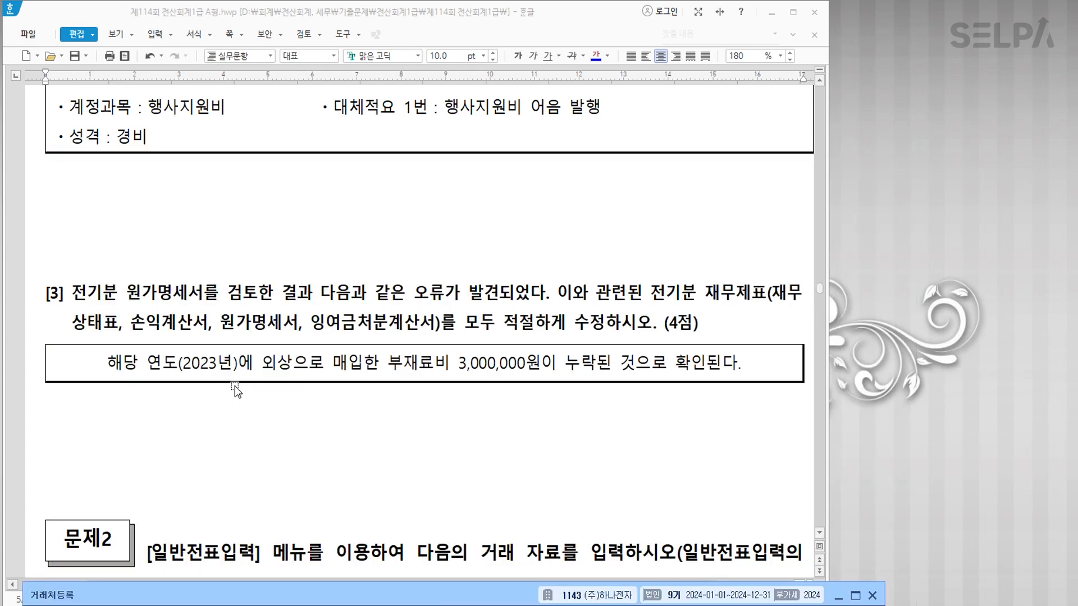
{"action": "scroll", "coordinate": [223, 387], "scroll_direction": "down", "scroll_amount": 3}
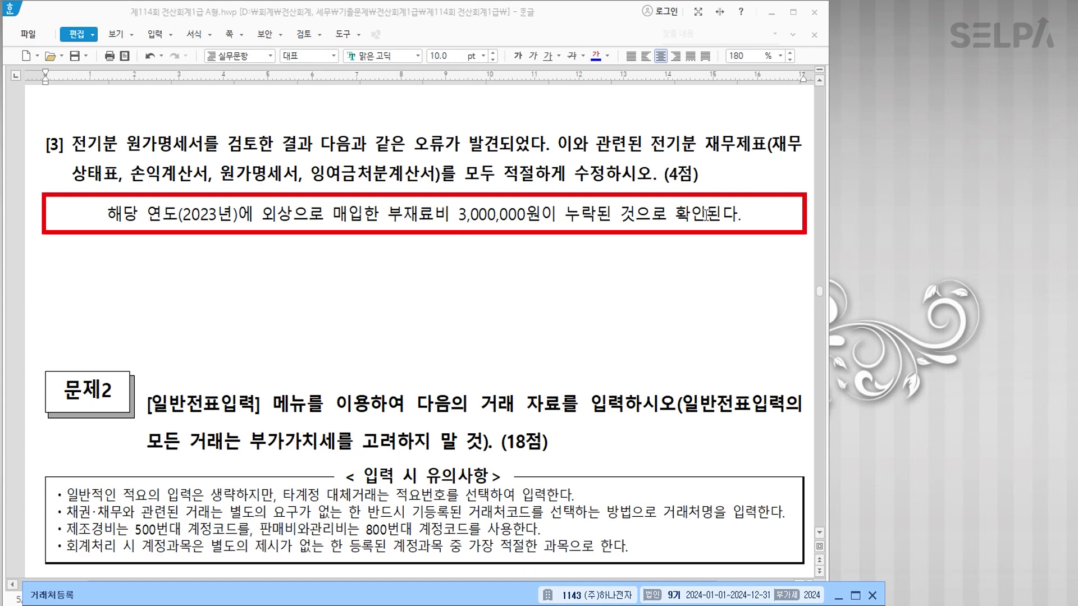
Below question [3], note the omitted entry 부재료비 3,000,000 | 외상매입금 3,000,000 and colour its debit part blue.
{"action": "left_click", "coordinate": [405, 279]}
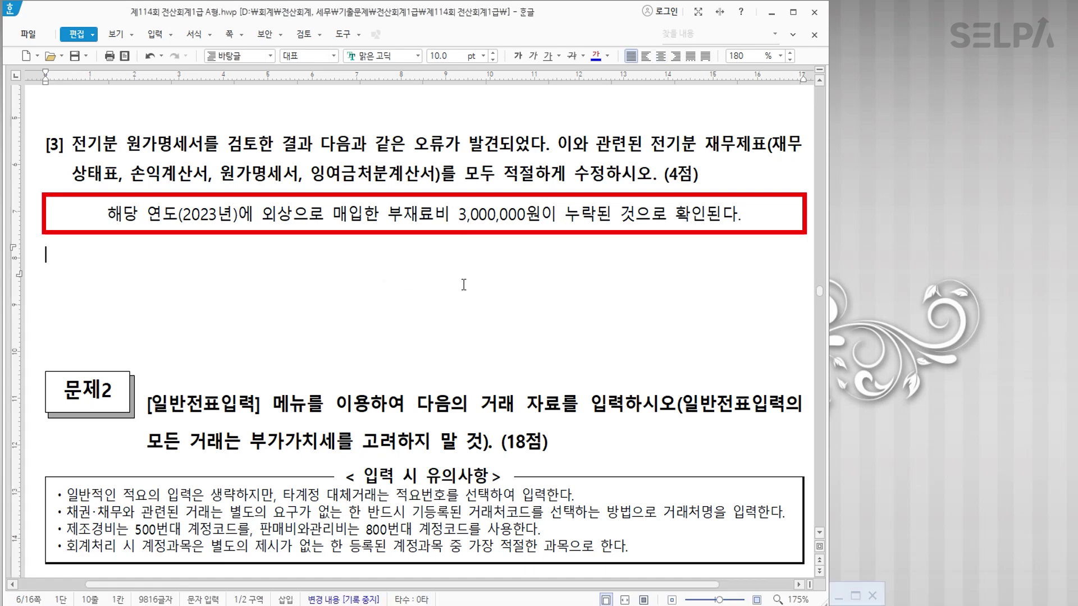
{"action": "type", "text": "재료비  32"}
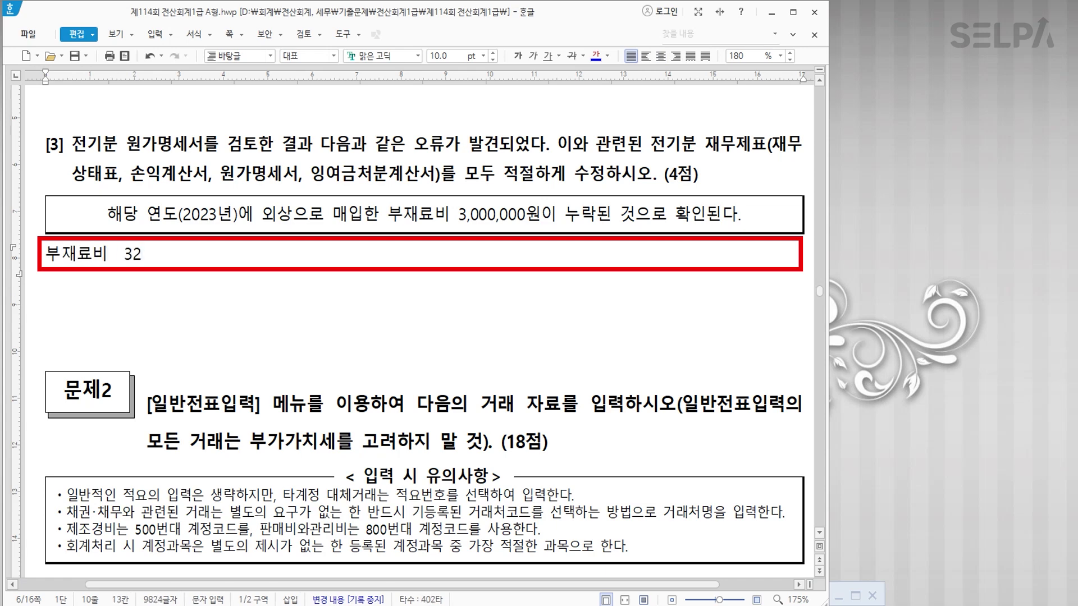
{"action": "key", "text": "BackSpace"}
{"action": "type", "text": ",000,000| 외상매"}
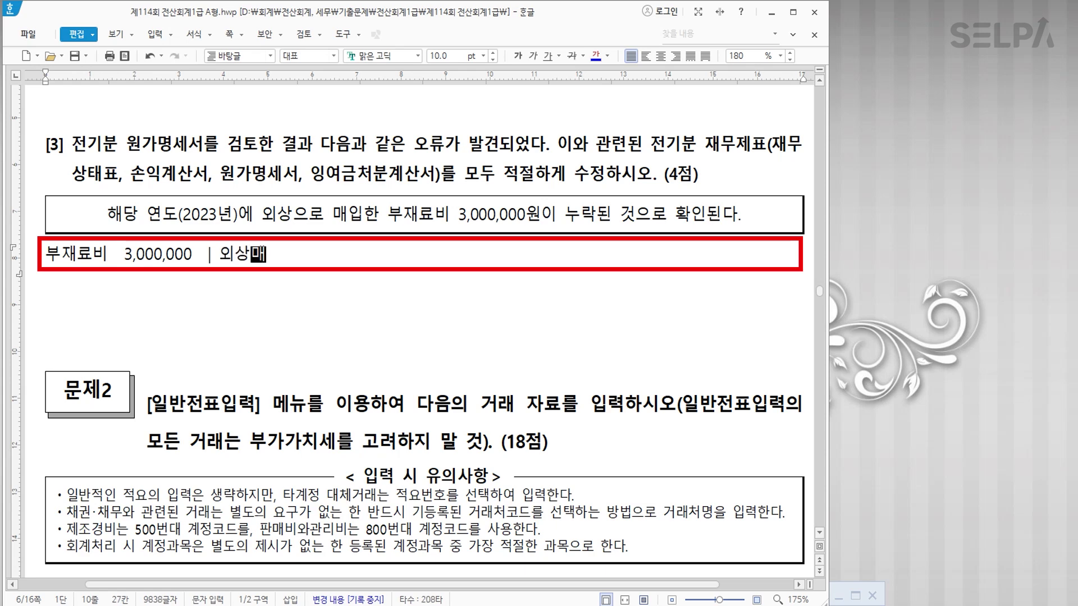
{"action": "type", "text": "이ㅂ금 |"}
{"action": "type", "text": "3,000,000"}
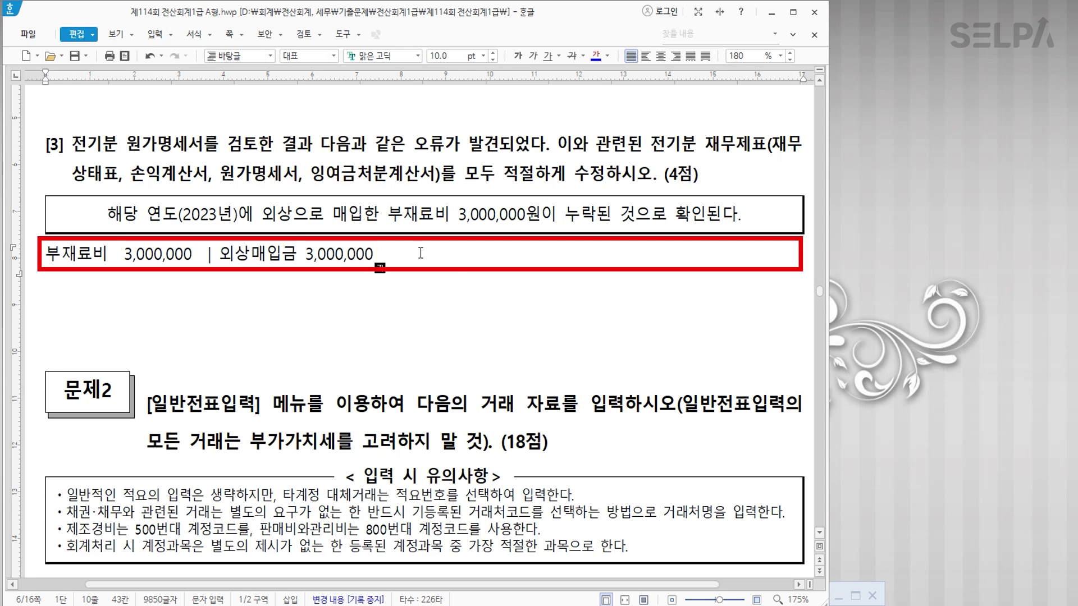
{"action": "left_click_drag", "start_coordinate": [46, 255], "coordinate": [190, 256]}
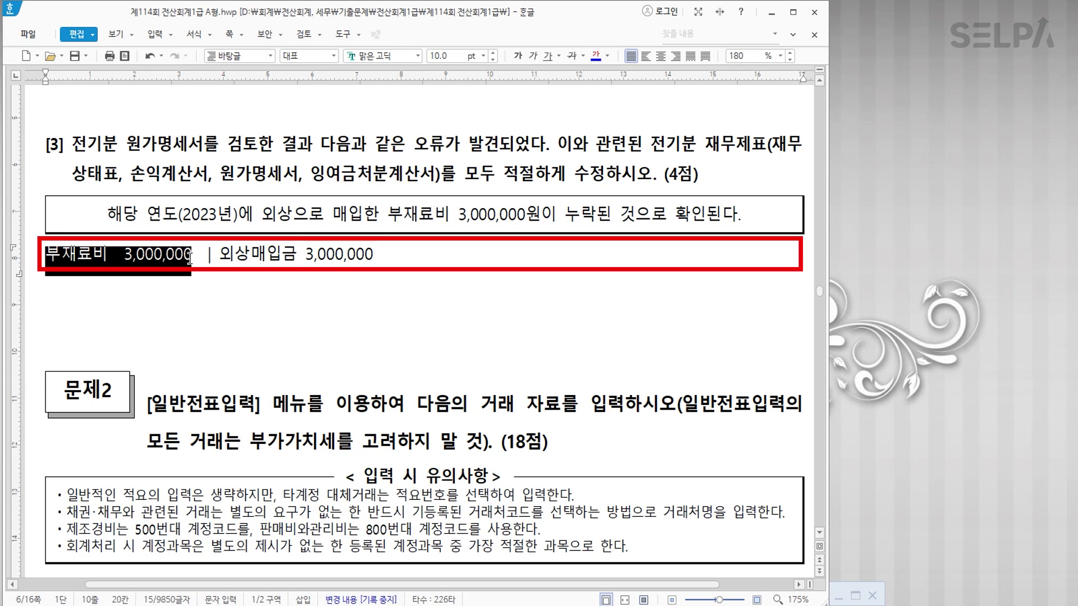
{"action": "left_click", "coordinate": [598, 62]}
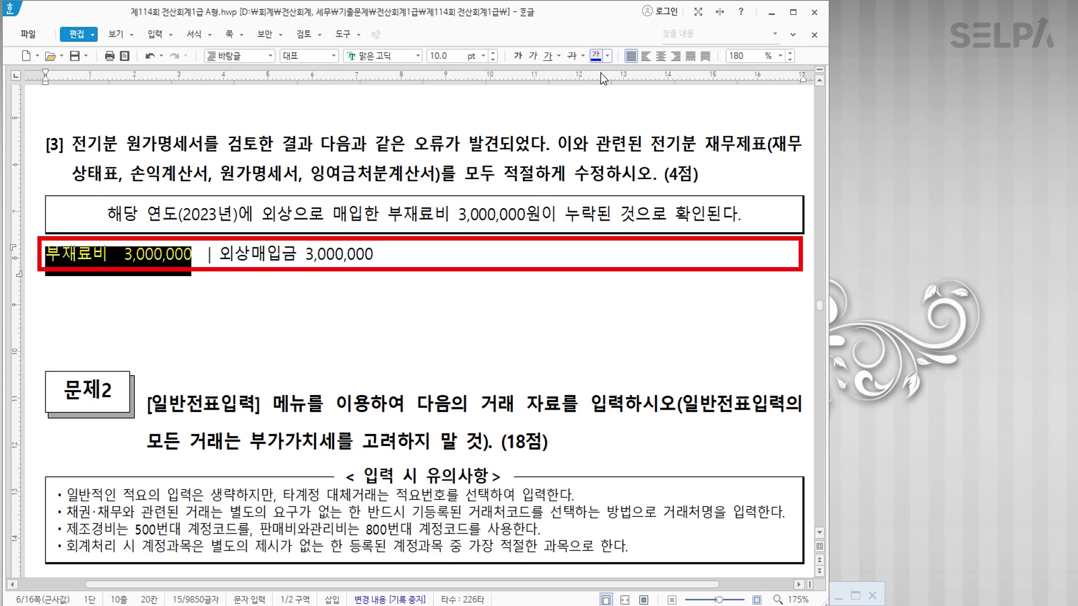
On a new line below the journal entry, write the correction flow 부재료비 >> 원가명세서 >> 당기제품제조원가.
{"action": "left_click", "coordinate": [195, 307]}
{"action": "key", "text": "Up"}
{"action": "type", "text": "부재료비"}
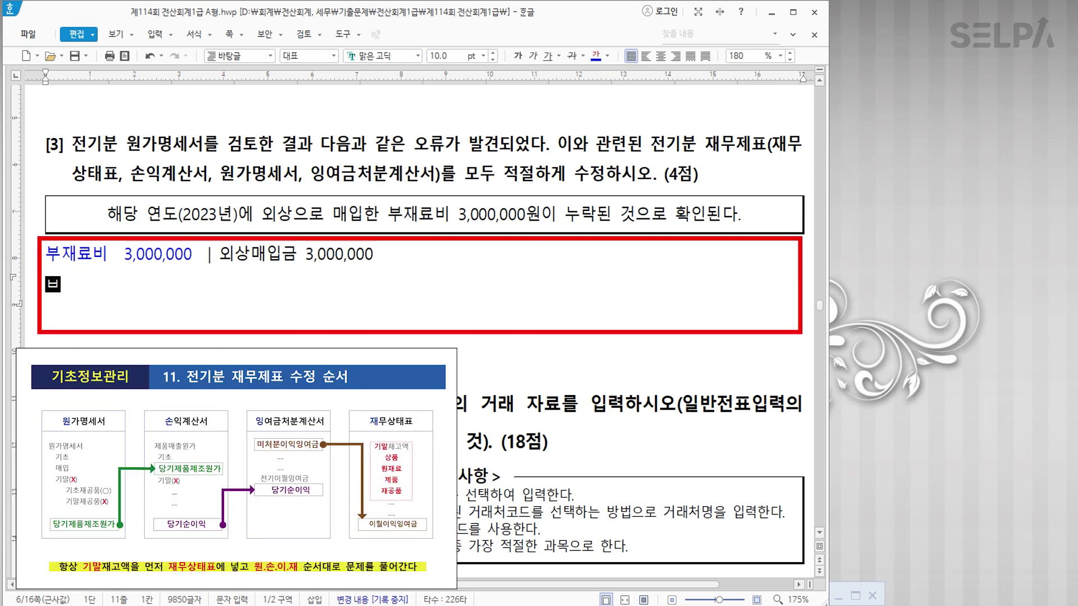
{"action": "type", "text": " >>"}
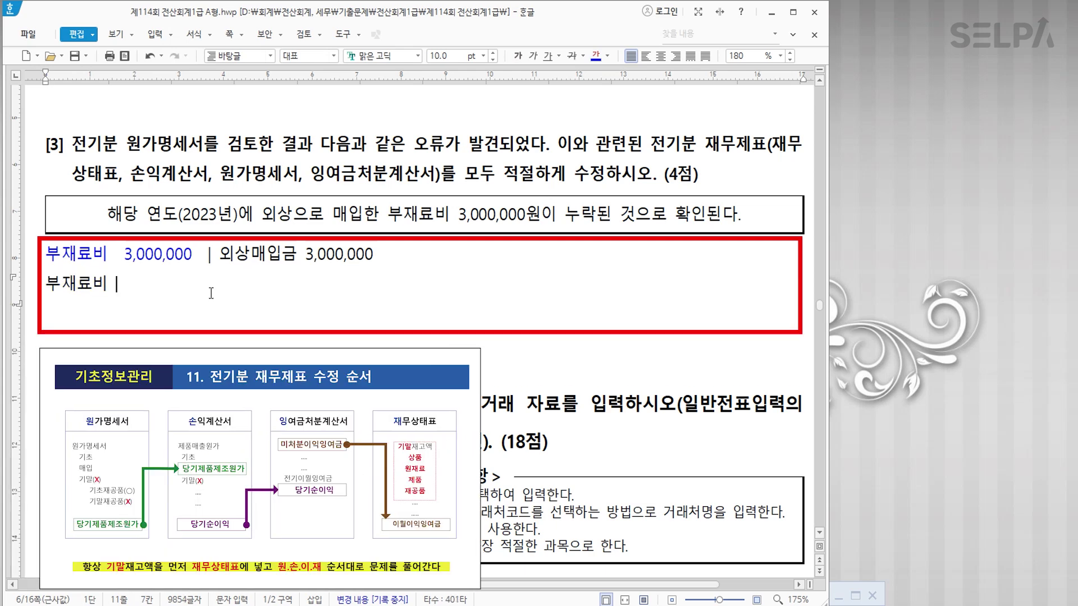
{"action": "type", "text": " 원"}
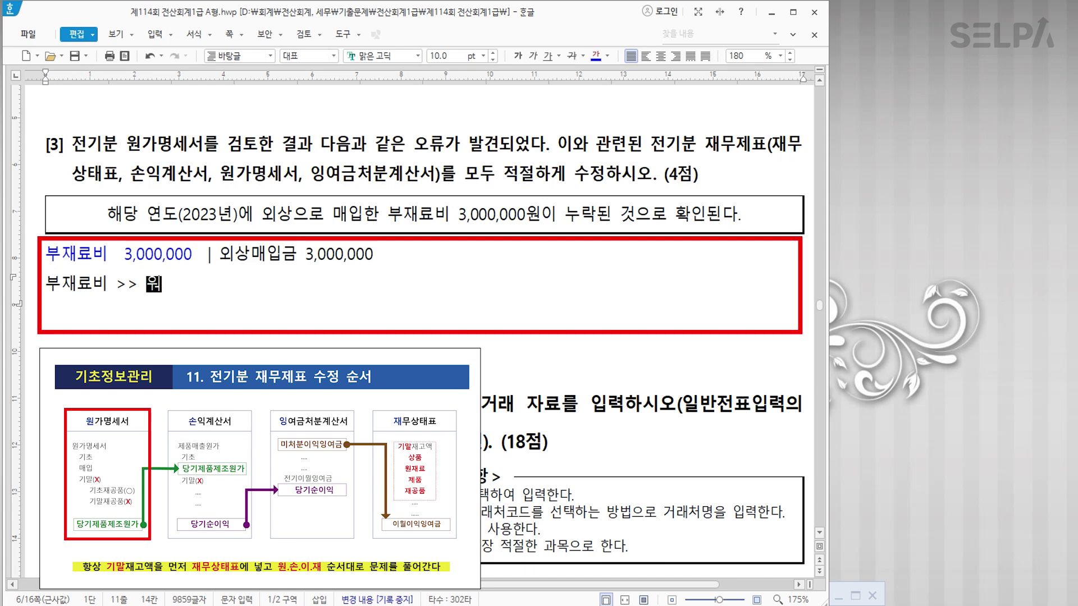
{"action": "type", "text": "가명세서"}
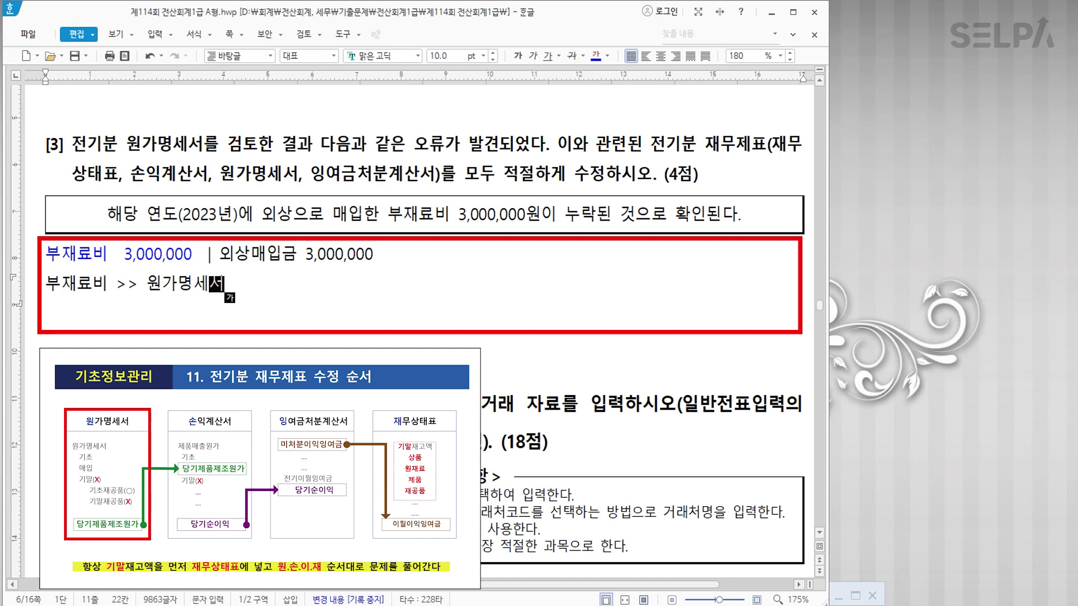
{"action": "type", "text": "| >> "}
{"action": "type", "text": "당기제품제"}
{"action": "type", "text": "조원가"}
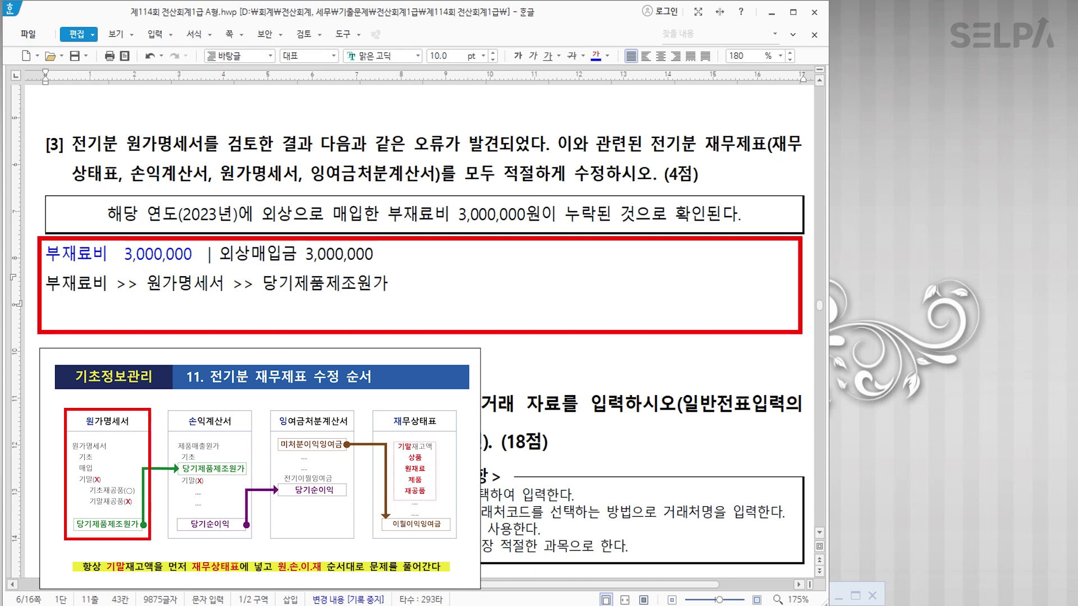
Continue the correction flow after 당기제품제조원가 with >> 손익계산서 >> 제품매출원가 >> 당기순이익.
{"action": "type", "text": "  >>"}
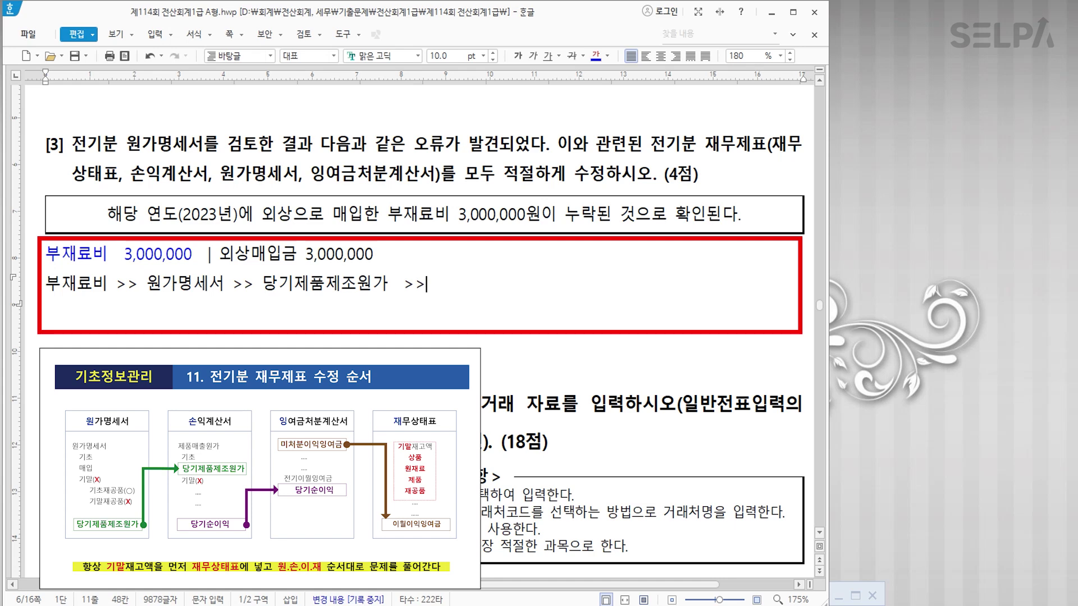
{"action": "type", "text": " 손익곗"}
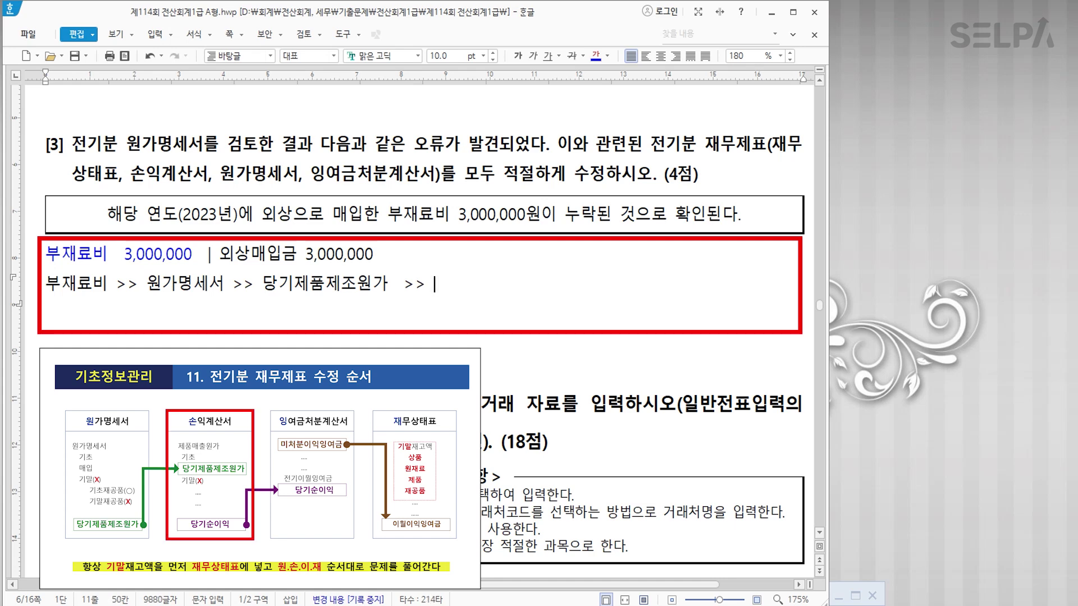
{"action": "type", "text": "산서"}
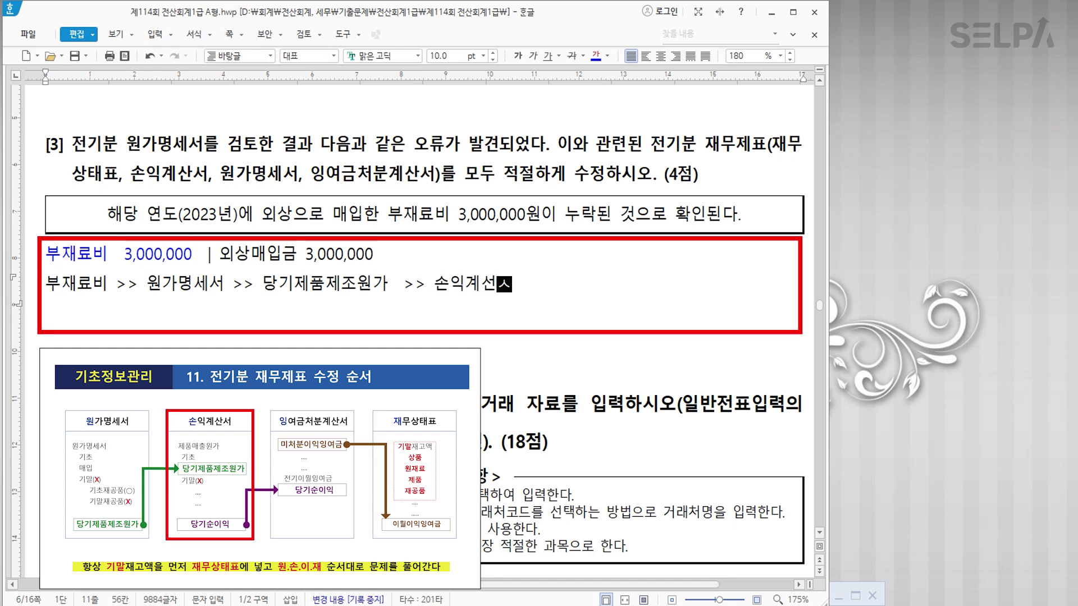
{"action": "type", "text": "  >> 젤"}
{"action": "key", "text": "BackSpace"}
{"action": "type", "text": "품매출원가"}
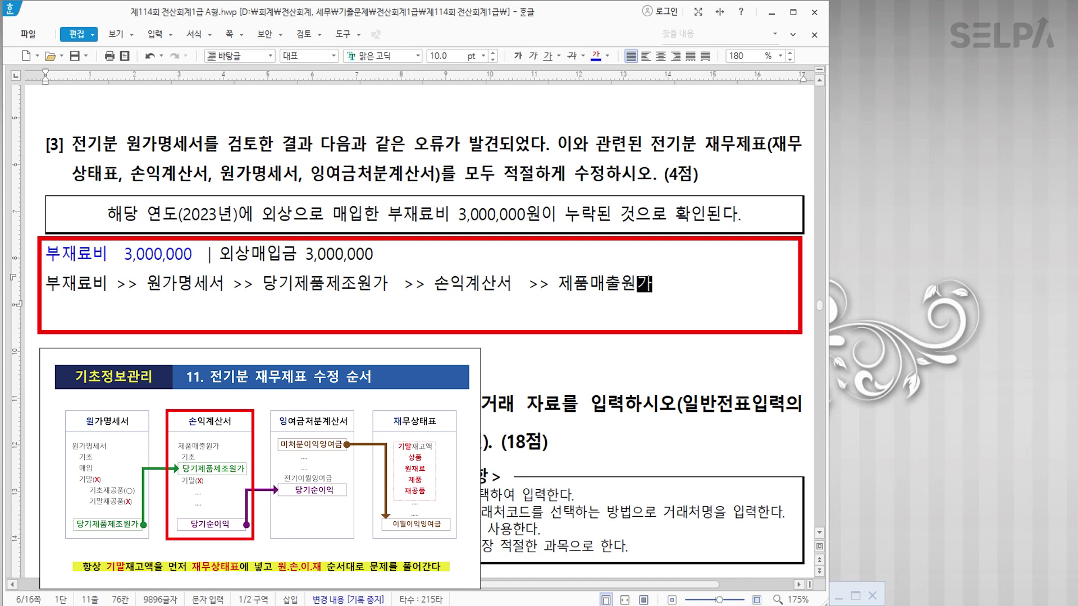
{"action": "type", "text": ">> 당기순이익"}
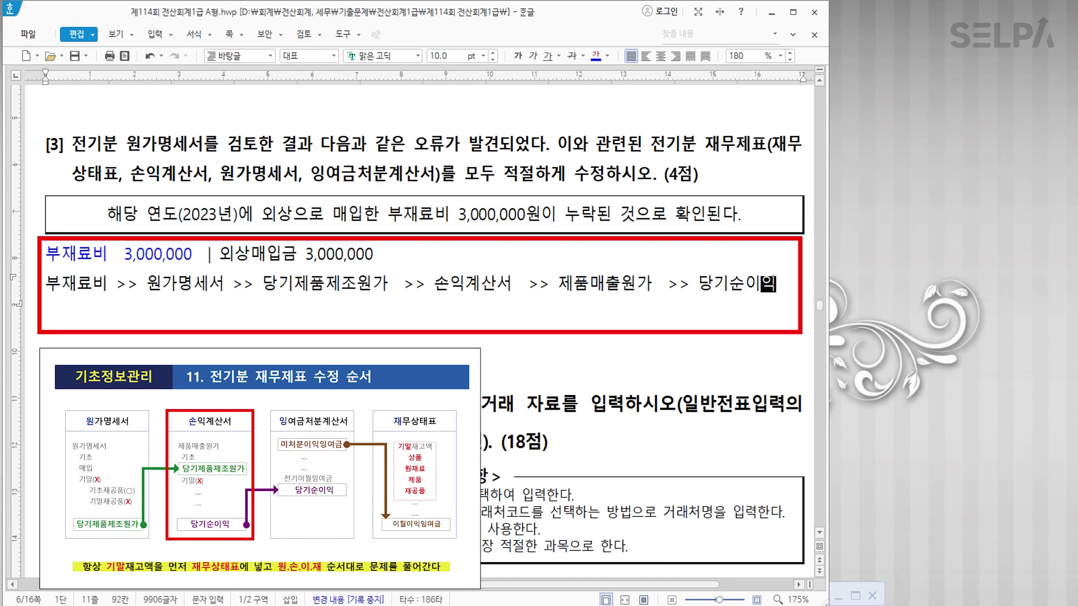
Extend the correction flow on a new line with >>> 잉여금처분계산서 >> 재무상태표 >> 이월이익잉여금.
{"action": "key", "text": "Return"}
{"action": "type", "text": ">>>  "}
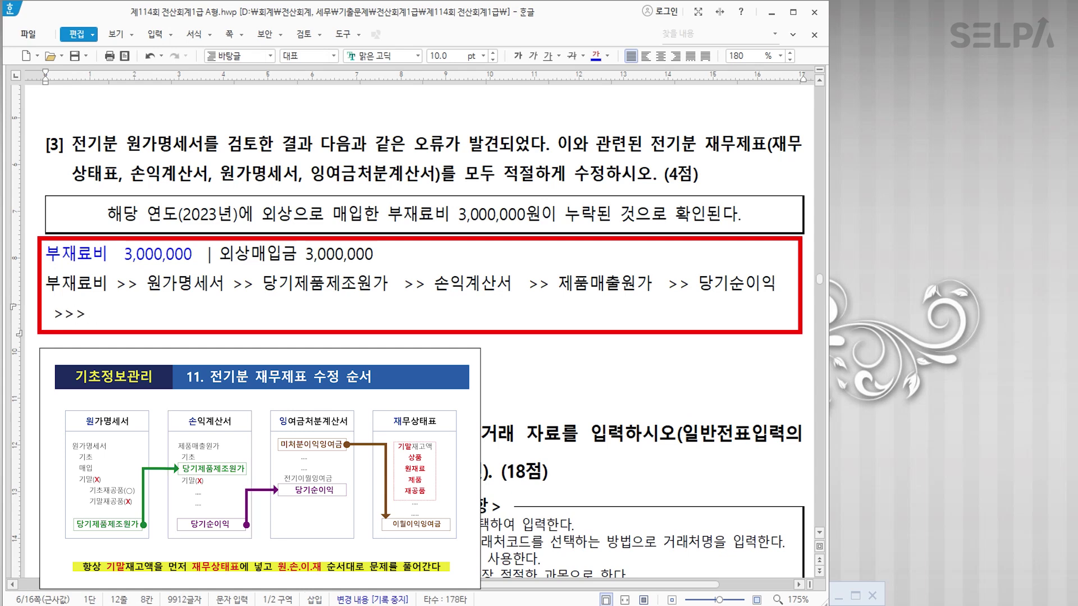
{"action": "type", "text": "잉여금처분계산서"}
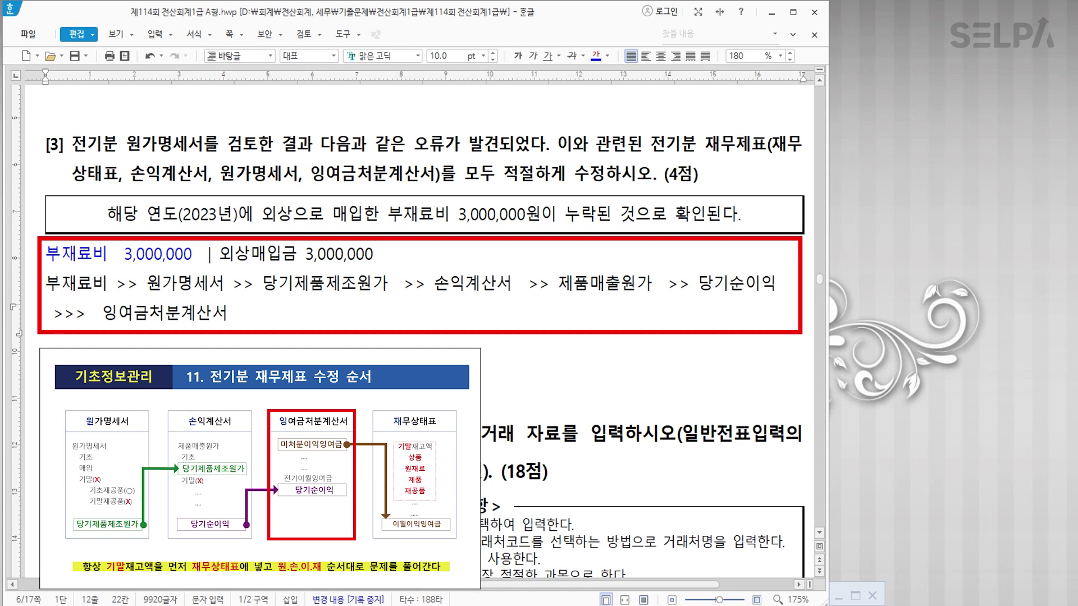
{"action": "type", "text": ">"}
{"action": "type", "text": "> "}
{"action": "type", "text": "재무상"}
{"action": "type", "text": "태표 >> "}
{"action": "type", "text": "이월이익"}
{"action": "type", "text": "이여금"}
{"action": "key", "text": "BackSpace"}
{"action": "key", "text": "BackSpace"}
{"action": "key", "text": "BackSpace"}
{"action": "type", "text": "잉ㅇ"}
{"action": "type", "text": "여금"}
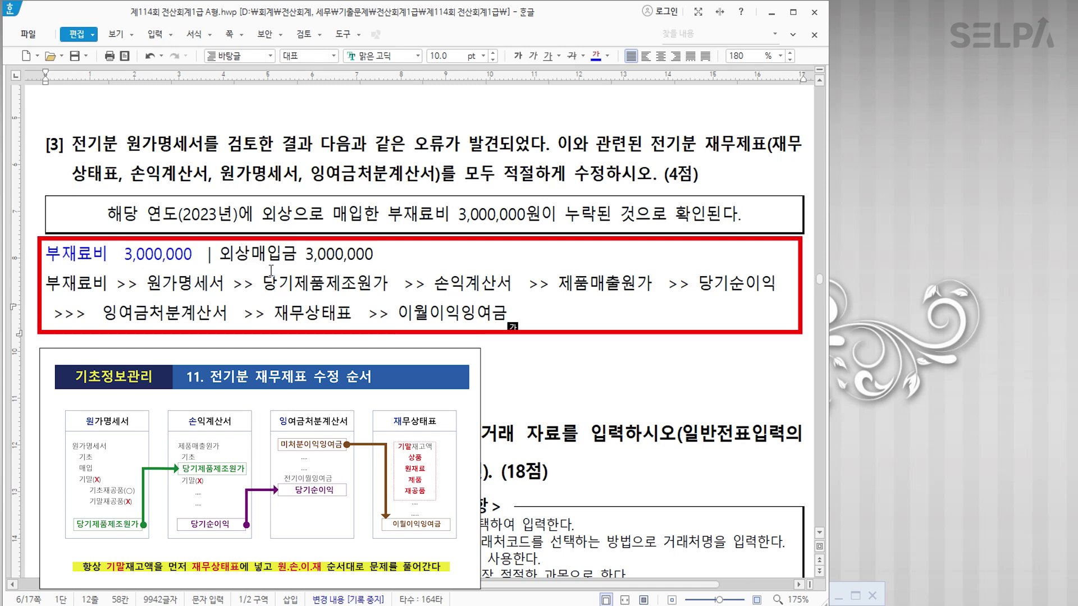
Format the credit part 외상매입금 3,000,000 of the journal entry in bold red.
{"action": "left_click", "coordinate": [219, 257]}
{"action": "left_click_drag", "start_coordinate": [219, 257], "coordinate": [374, 257]}
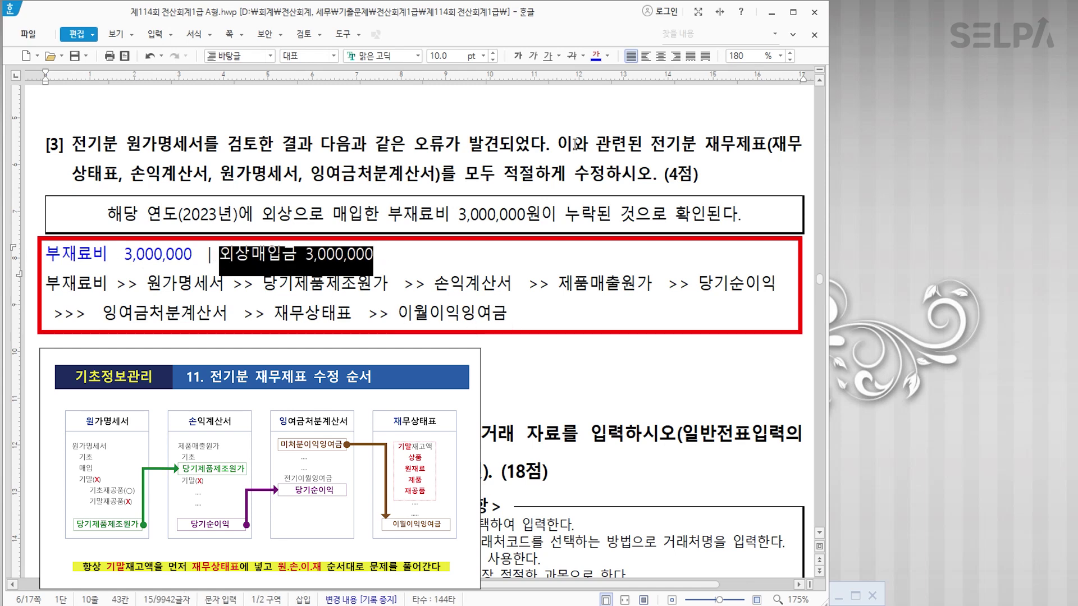
{"action": "left_click", "coordinate": [612, 58]}
{"action": "left_click", "coordinate": [617, 107]}
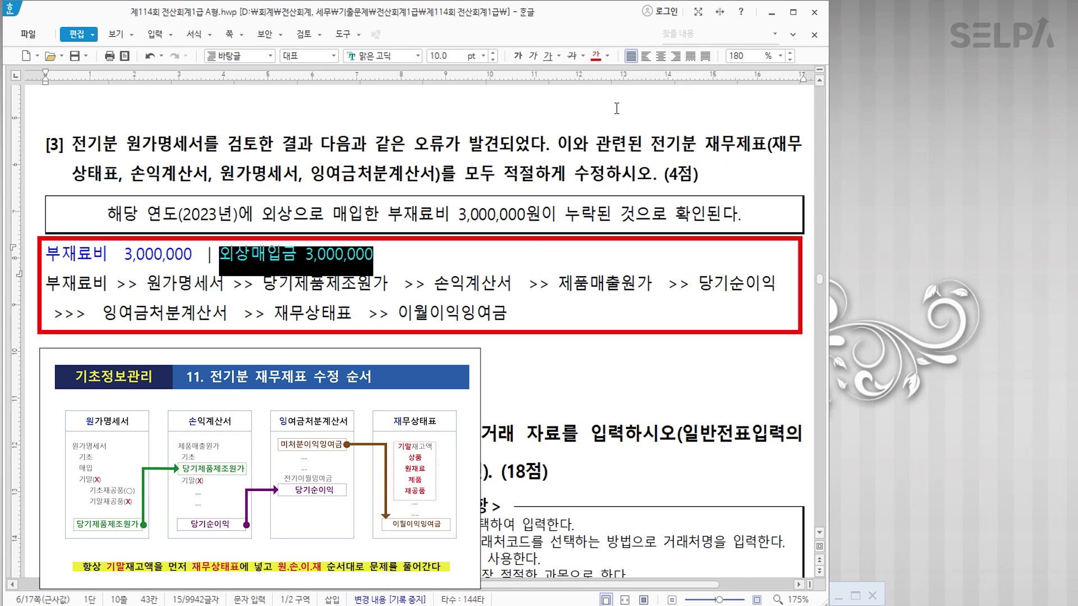
Append >> 재무상태표 외상매입금 + to the end of the journal entry line.
{"action": "key", "text": "End"}
{"action": "type", "text": ">"}
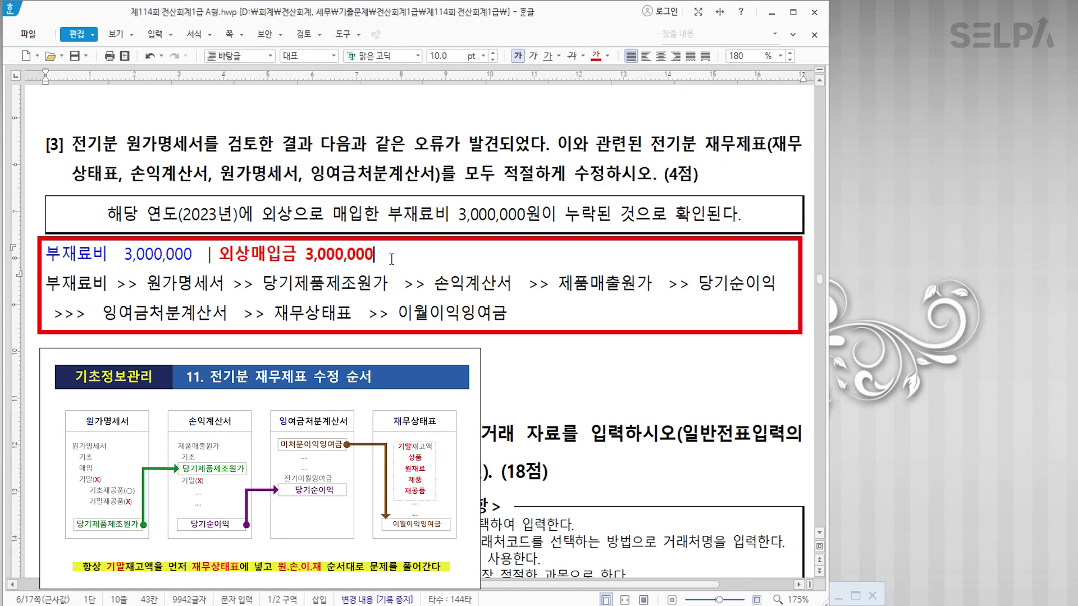
{"action": "type", "text": "> 재무"}
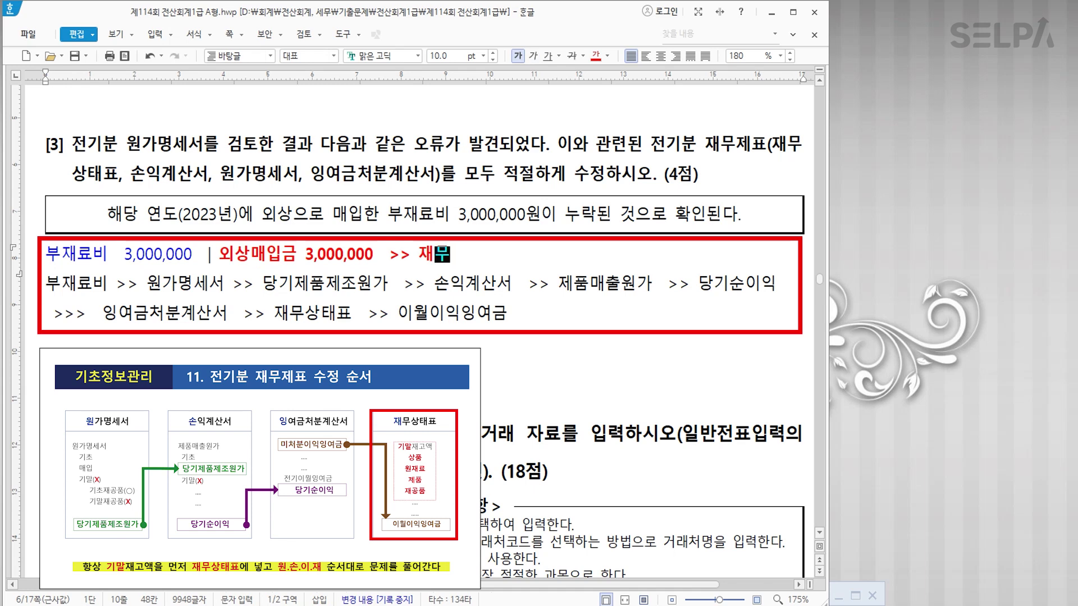
{"action": "type", "text": "상태표"}
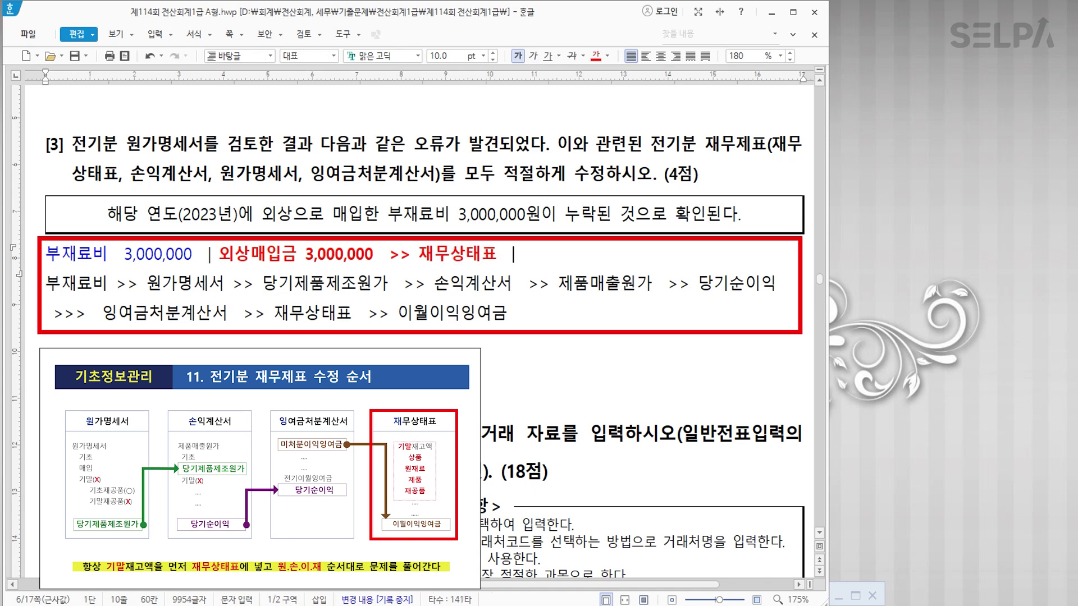
{"action": "type", "text": "  윗상매입금"}
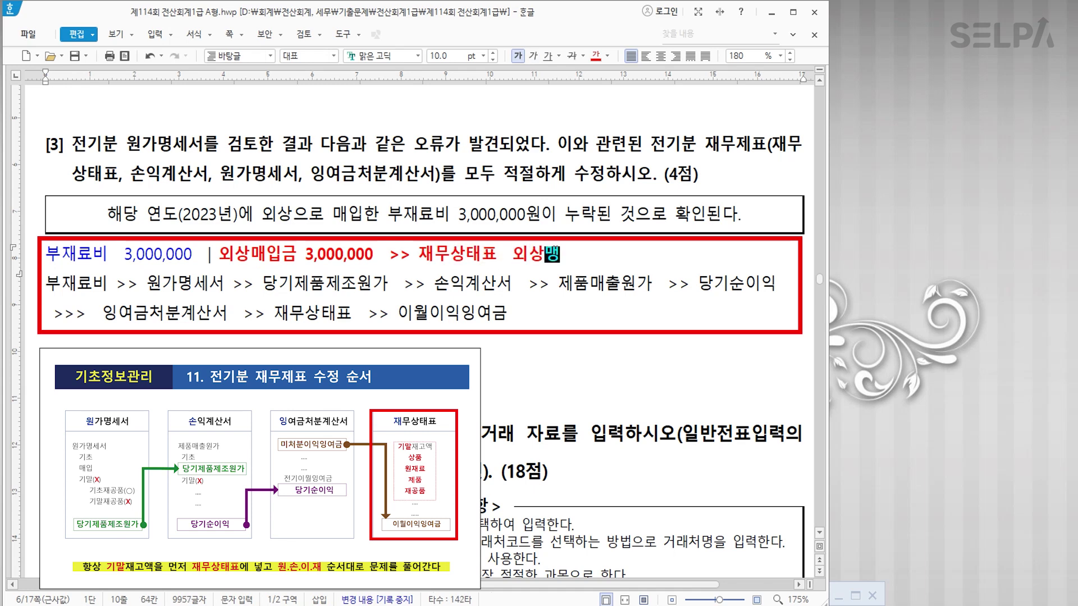
{"action": "type", "text": "  |"}
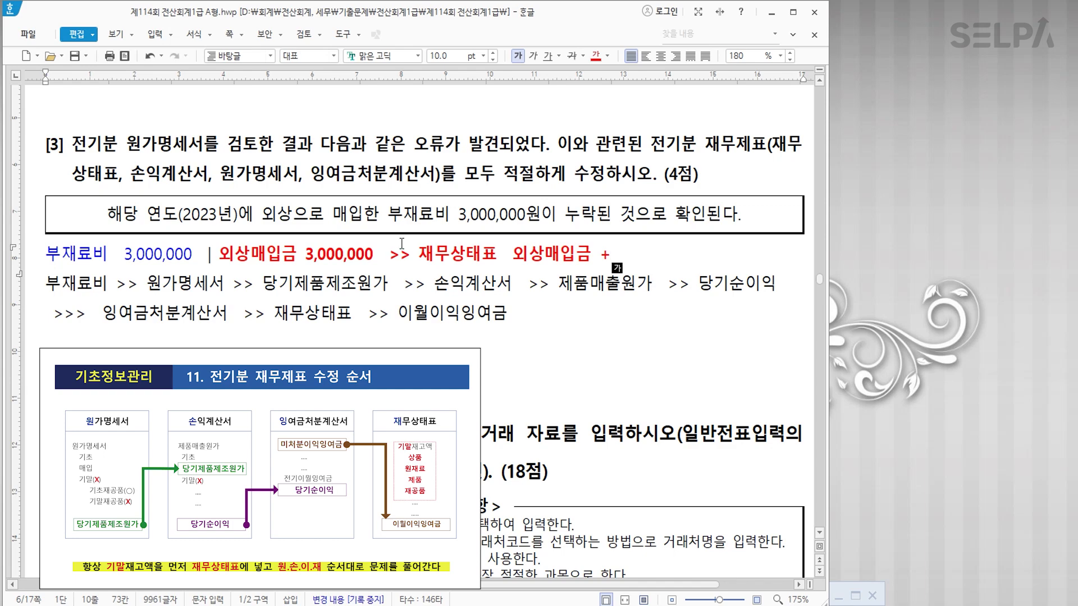
Switch to the accounting program and find 전기분원가명세서 with the initials ㅈㄱㅂ to open it.
{"action": "scroll", "coordinate": [469, 324], "scroll_direction": "down", "scroll_amount": 3}
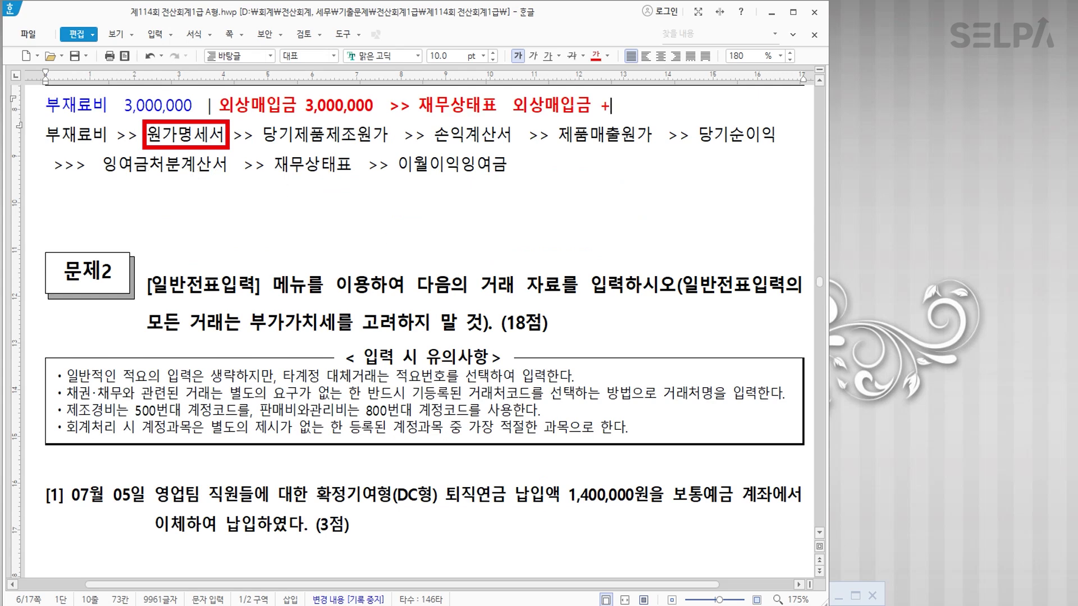
{"action": "left_click", "coordinate": [805, 602]}
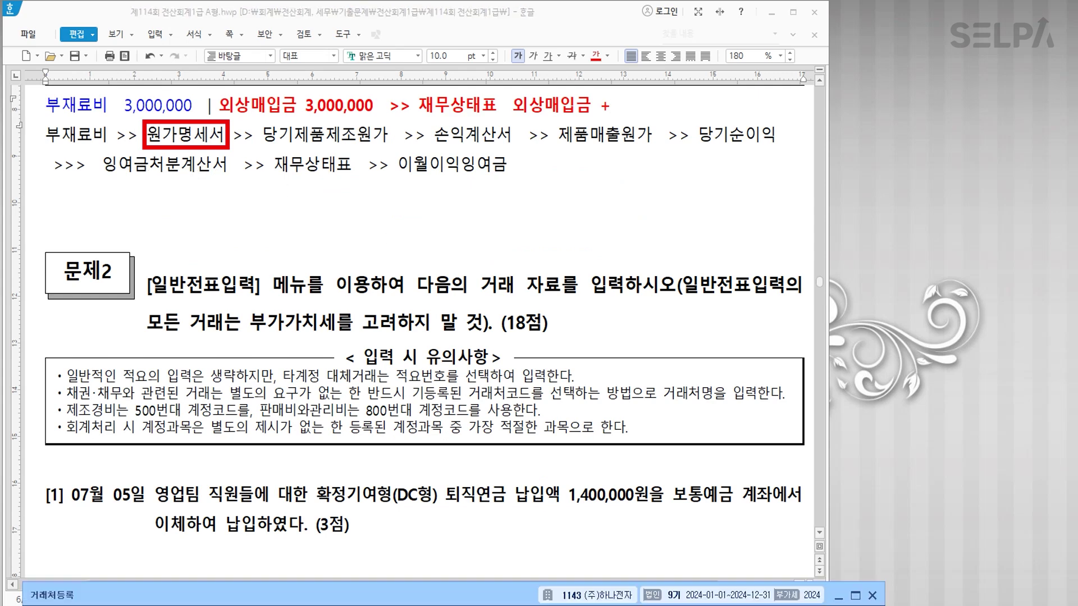
{"action": "left_click", "coordinate": [427, 580]}
{"action": "type", "text": "ㅈㄱㅂ"}
{"action": "key", "text": "Return"}
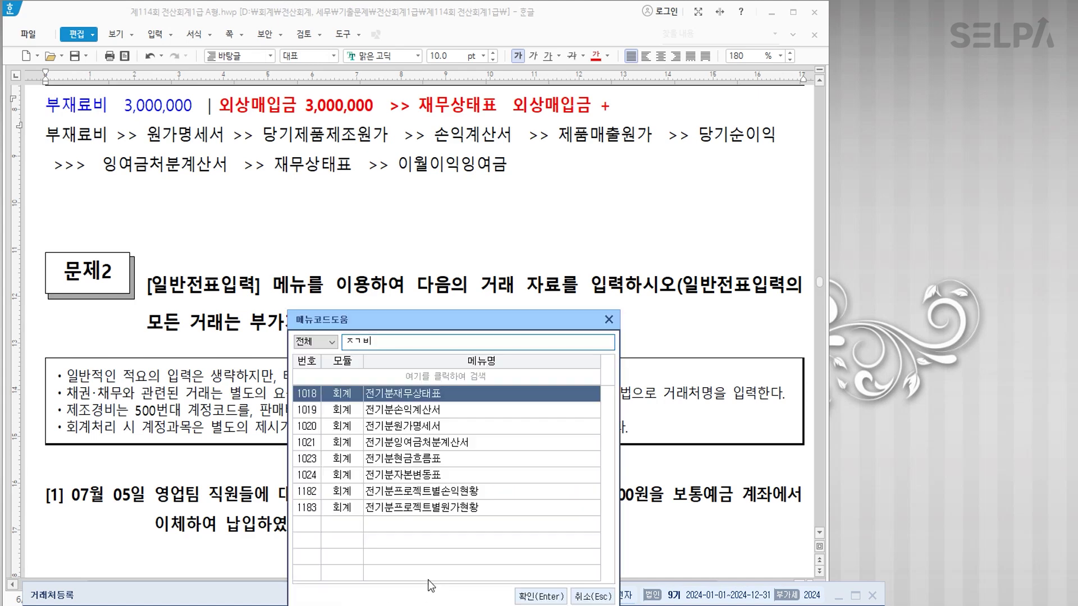
{"action": "key", "text": "Down"}
{"action": "key", "text": "Down"}
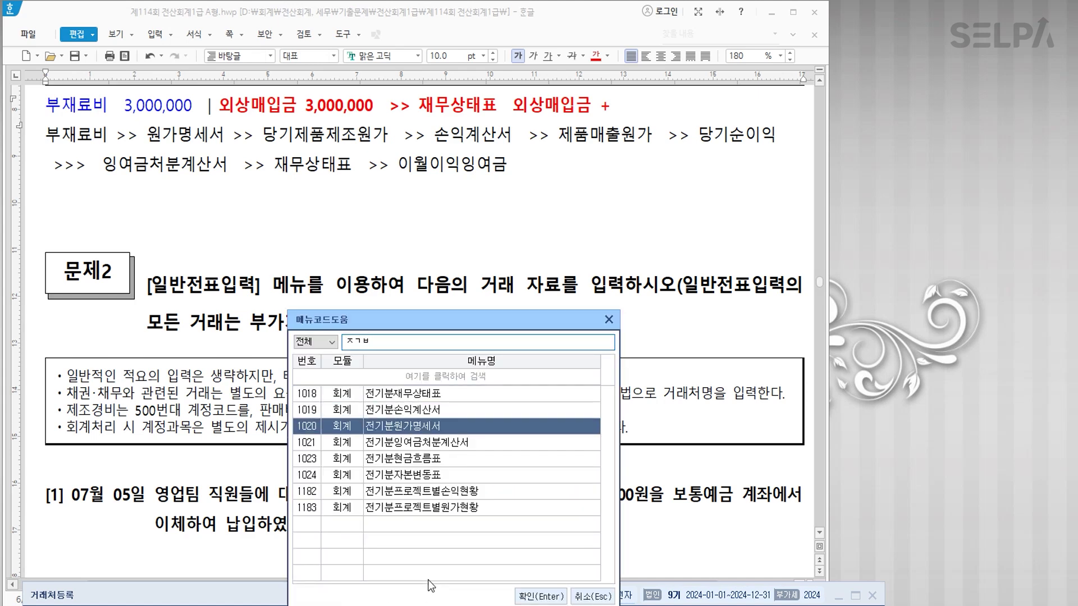
{"action": "key", "text": "Return"}
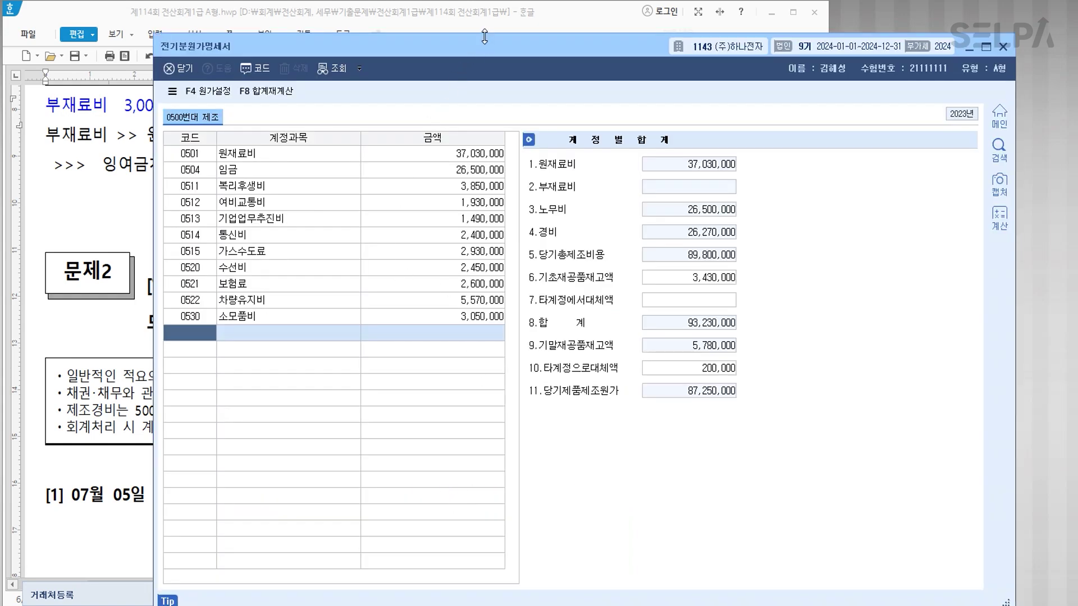
Add the account 부재료비 to 전기분원가명세서 with a 당기부재료매입액 of 3,000,000.
{"action": "left_click_drag", "start_coordinate": [485, 37], "coordinate": [423, 195]}
{"action": "type", "text": "부재"}
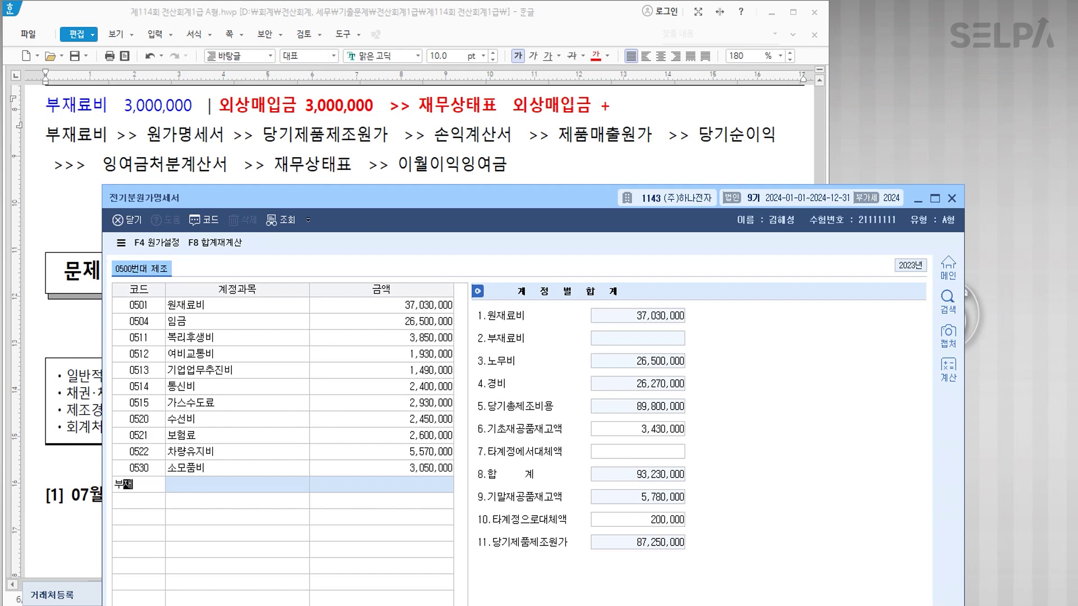
{"action": "key", "text": "Return"}
{"action": "key", "text": "Return"}
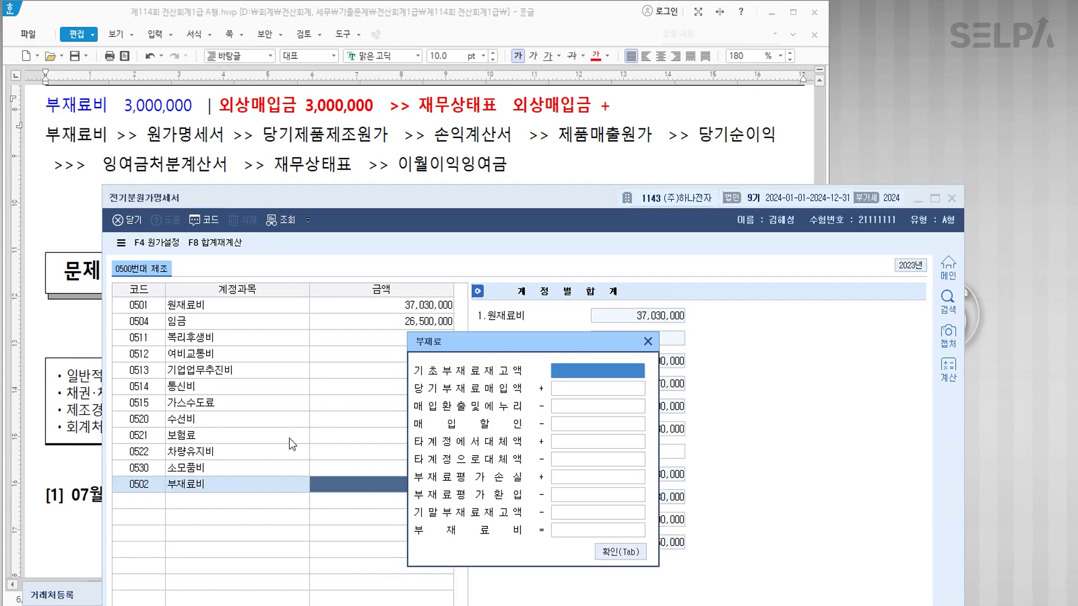
{"action": "key", "text": "Return"}
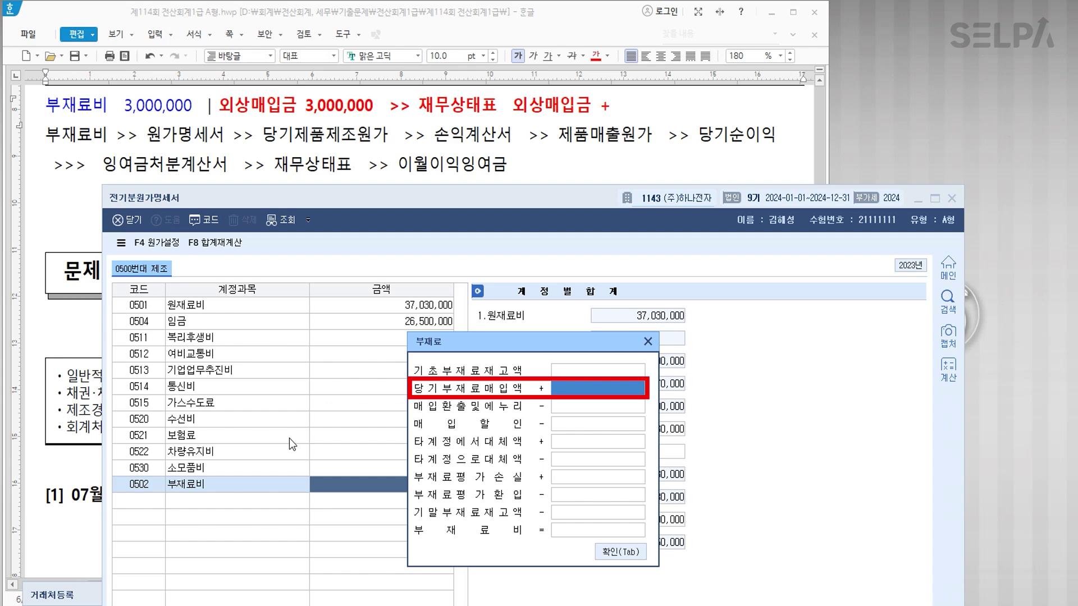
{"action": "type", "text": "3000000"}
{"action": "key", "text": "Return"}
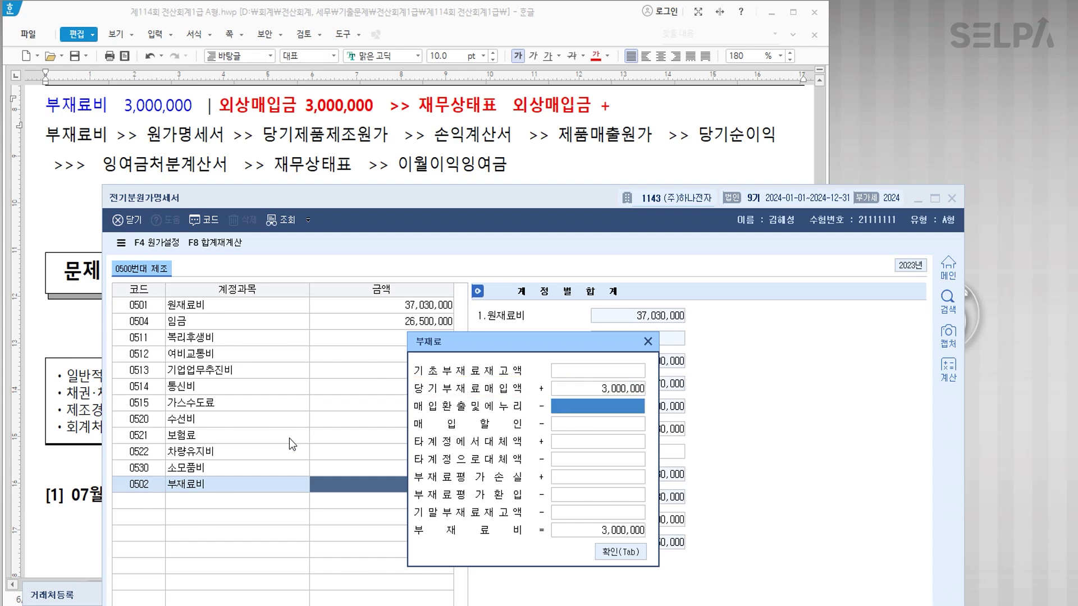
{"action": "left_click", "coordinate": [620, 555]}
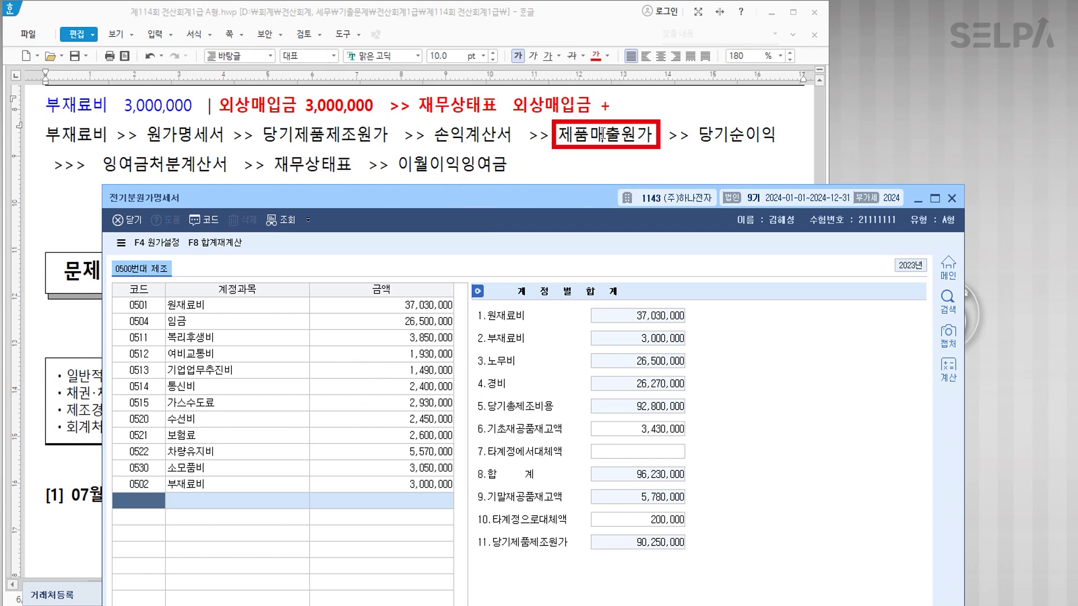
Open 전기분손익계산서 through a search for ㅈㄱㅂ and place it so 당기제품제조원가 in 전기분원가명세서 stays readable.
{"action": "left_click_drag", "start_coordinate": [555, 201], "coordinate": [937, 36]}
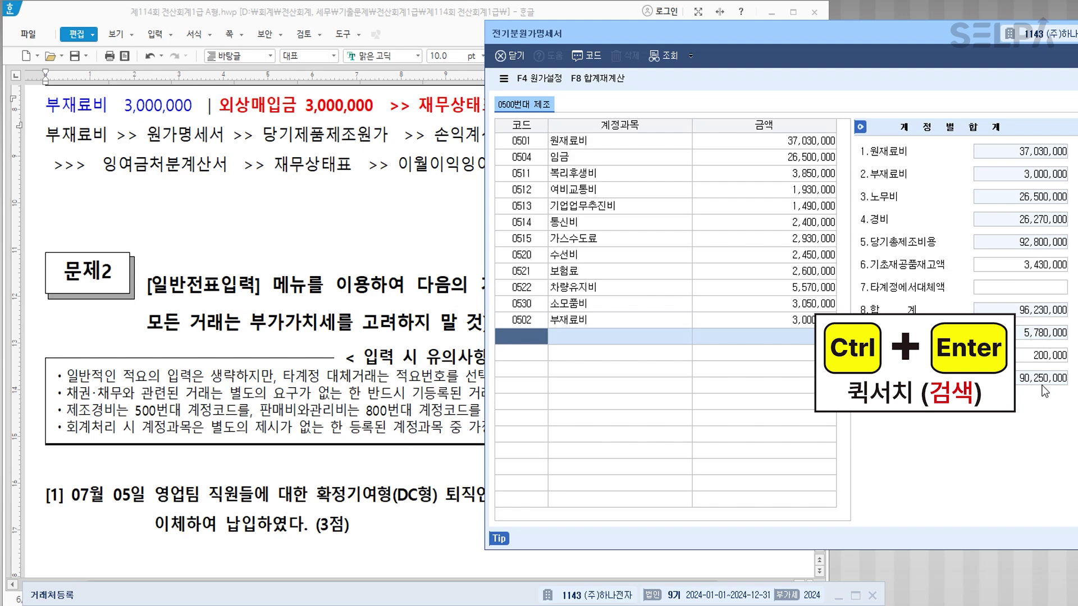
{"action": "key", "text": "ctrl+Return"}
{"action": "type", "text": "ㅈㄱㅂ"}
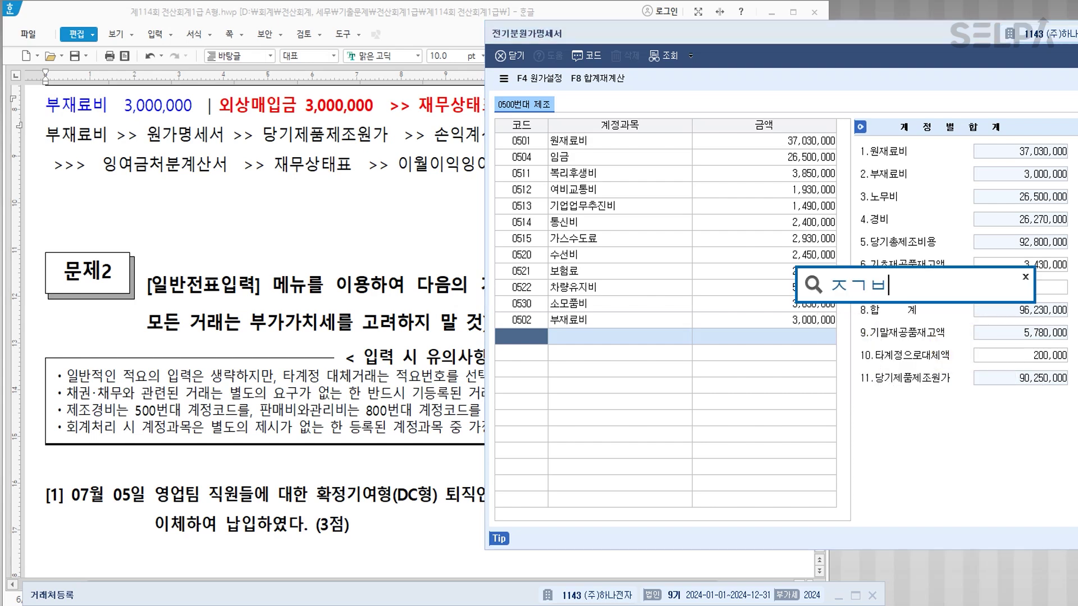
{"action": "key", "text": "Return"}
{"action": "key", "text": "Escape"}
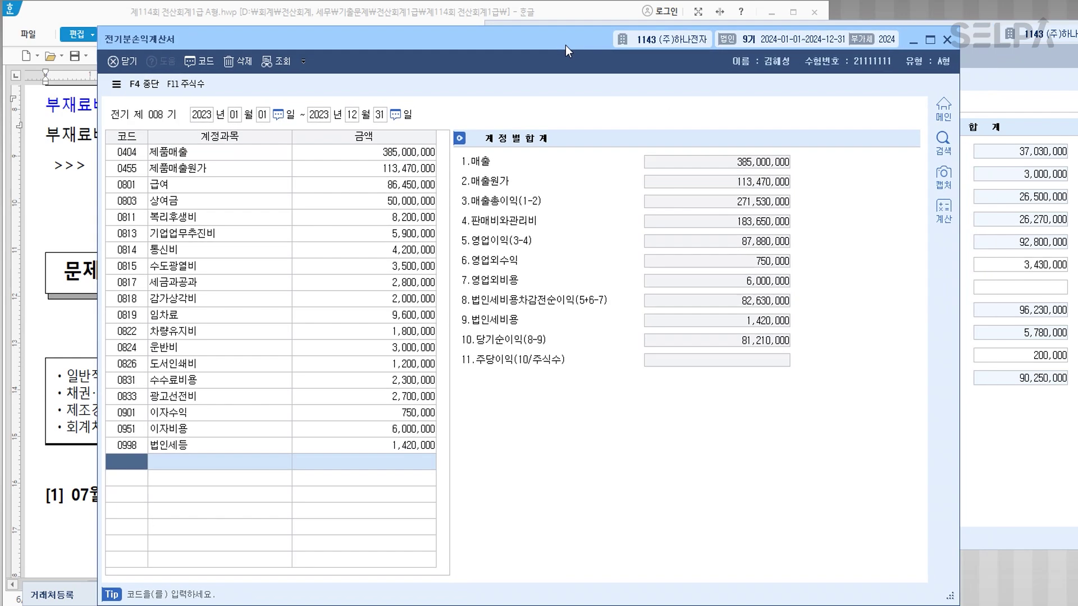
{"action": "left_click_drag", "start_coordinate": [573, 41], "coordinate": [494, 69]}
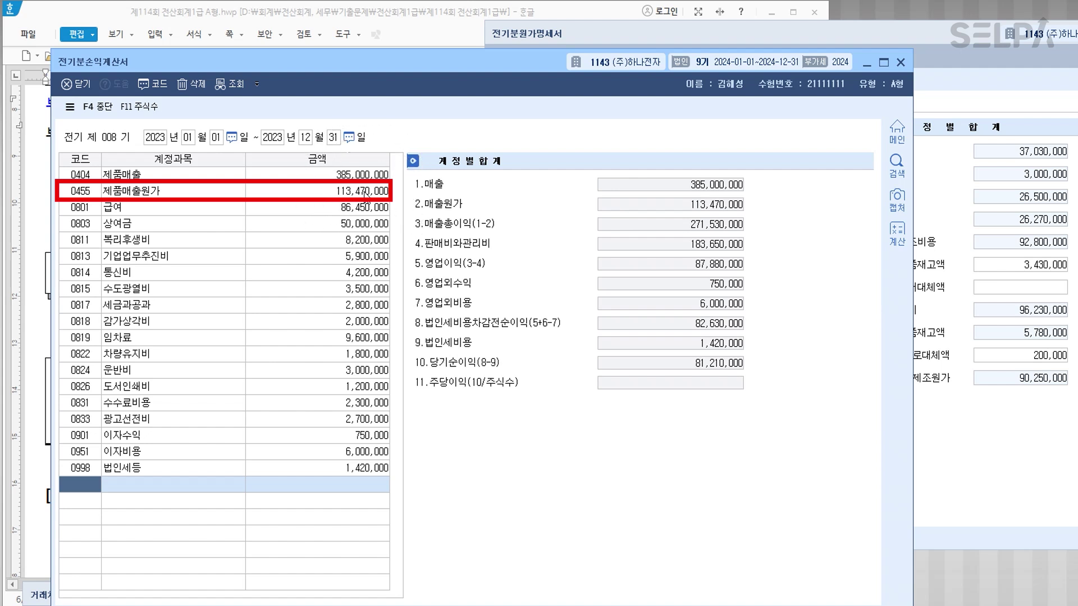
Set 당기제품제조원가 within 제품매출원가 to 90,250,000 and move 전기분손익계산서 aside to uncover the correction notes.
{"action": "left_click", "coordinate": [366, 192]}
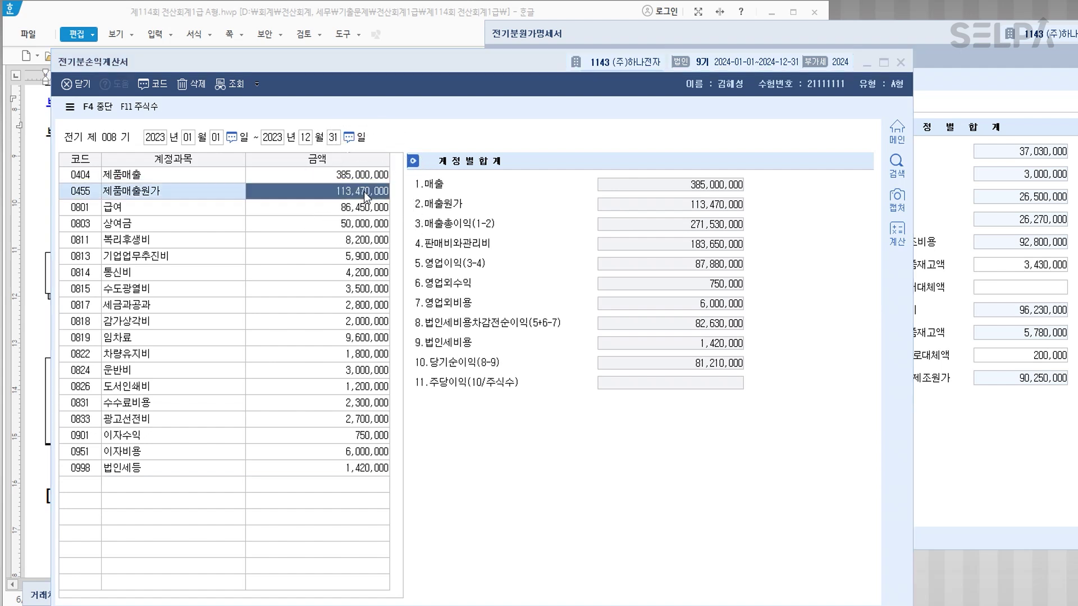
{"action": "left_click", "coordinate": [561, 264]}
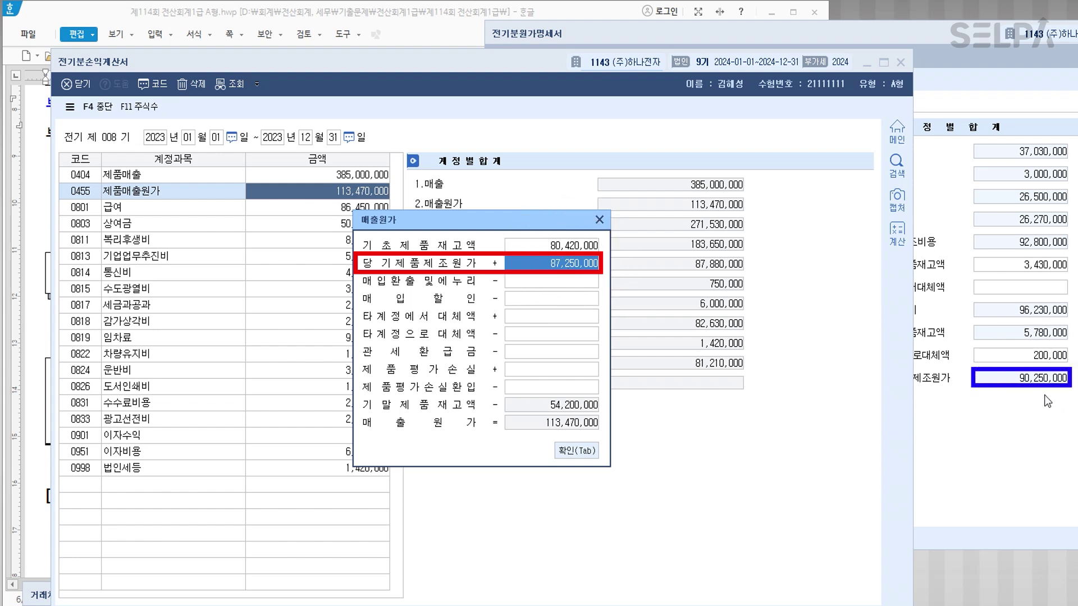
{"action": "type", "text": "90,250,000"}
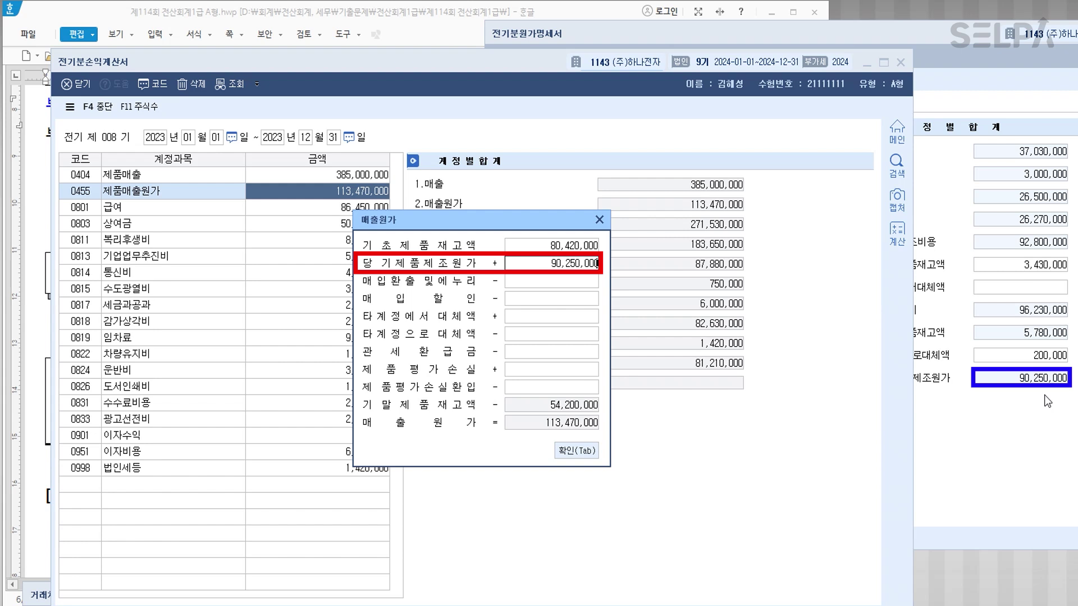
{"action": "key", "text": "Return"}
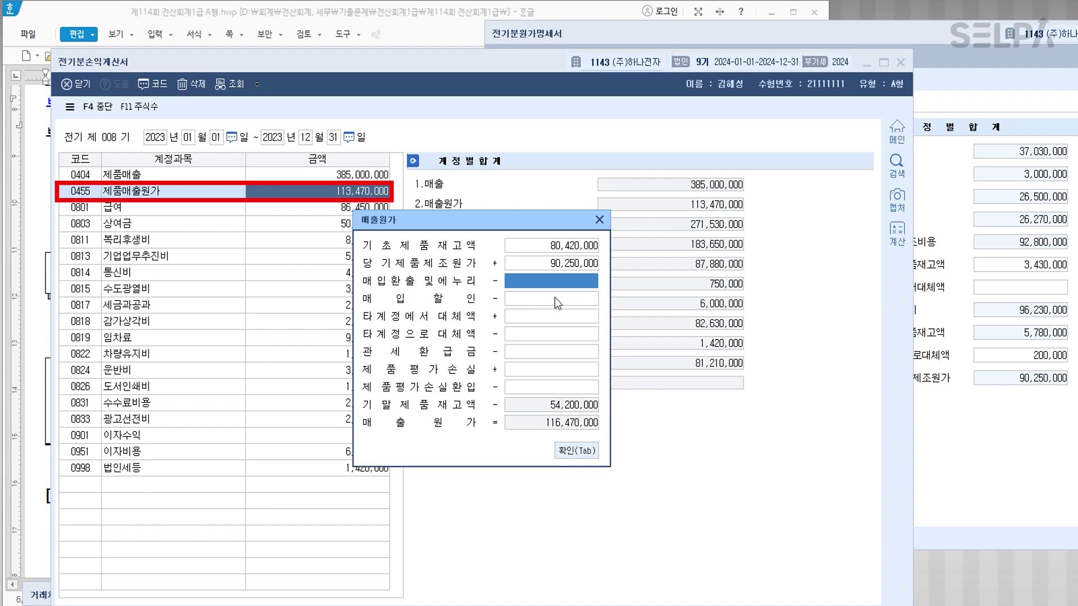
{"action": "left_click", "coordinate": [575, 451]}
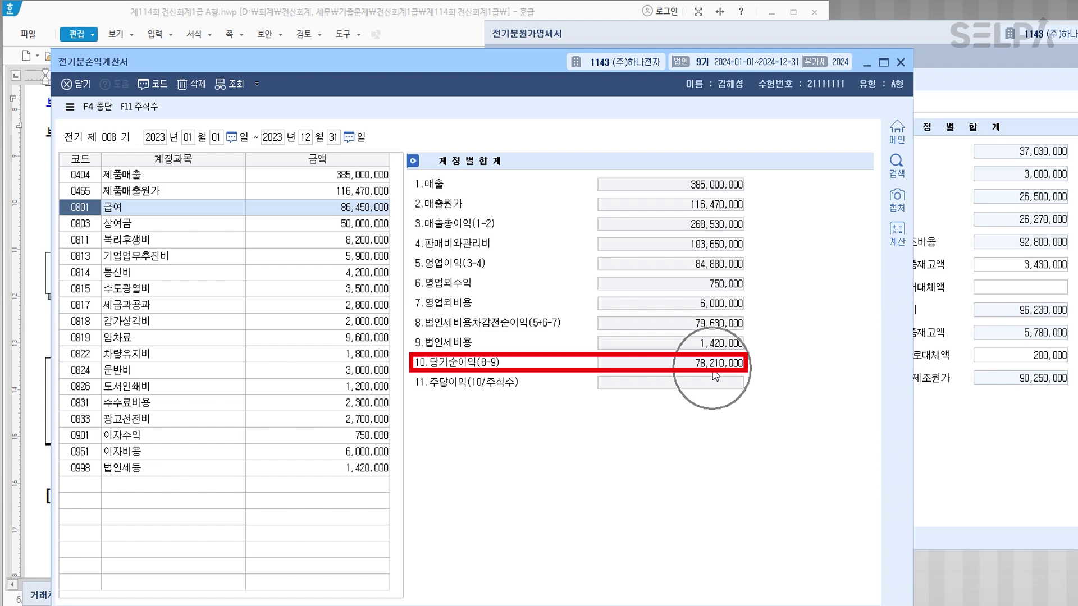
{"action": "left_click_drag", "start_coordinate": [369, 69], "coordinate": [696, 67]}
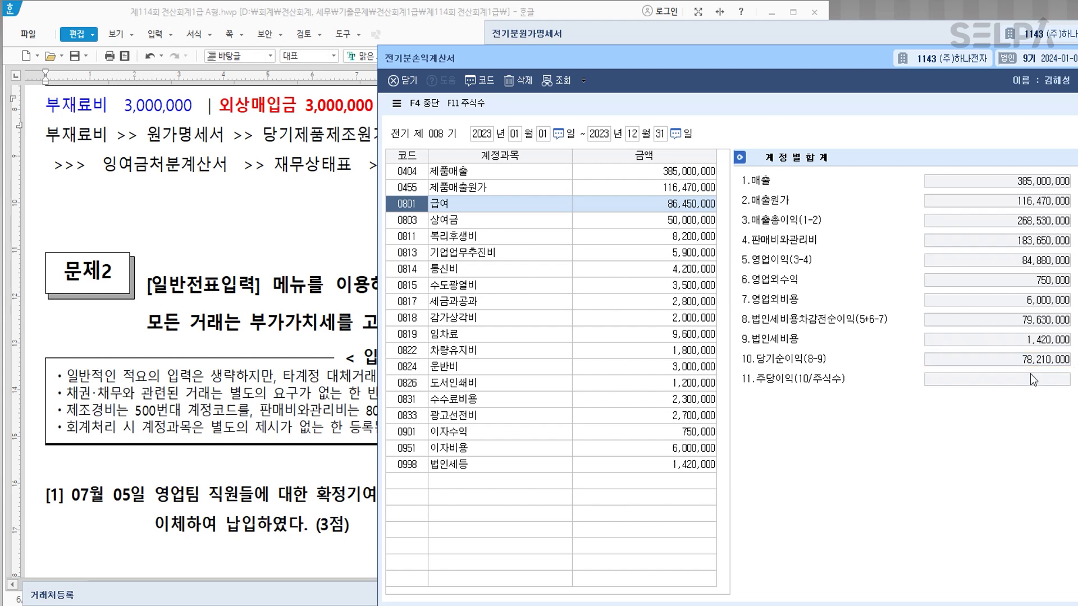
Open 전기분잉여금처분계산서 through a search for ㅈㄱㅂ and place it so 당기순이익 in 전기분손익계산서 stays readable.
{"action": "key", "text": "ctrl+f"}
{"action": "type", "text": "ㅈㄱㅂ"}
{"action": "key", "text": "Return"}
{"action": "key", "text": "Down"}
{"action": "key", "text": "Down"}
{"action": "key", "text": "Down"}
{"action": "key", "text": "Return"}
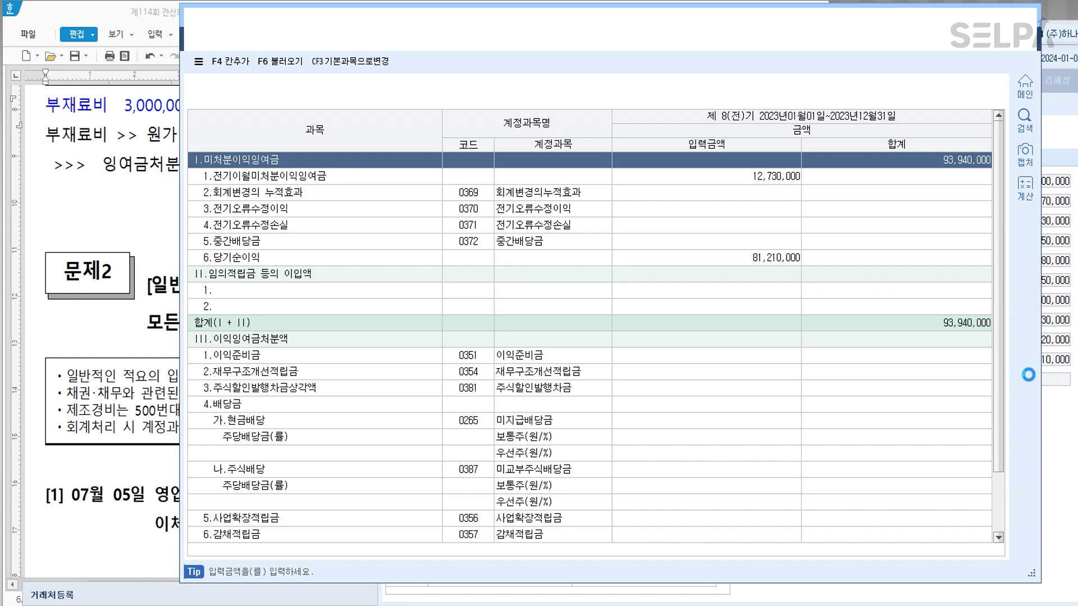
{"action": "left_click_drag", "start_coordinate": [612, 19], "coordinate": [471, 33]}
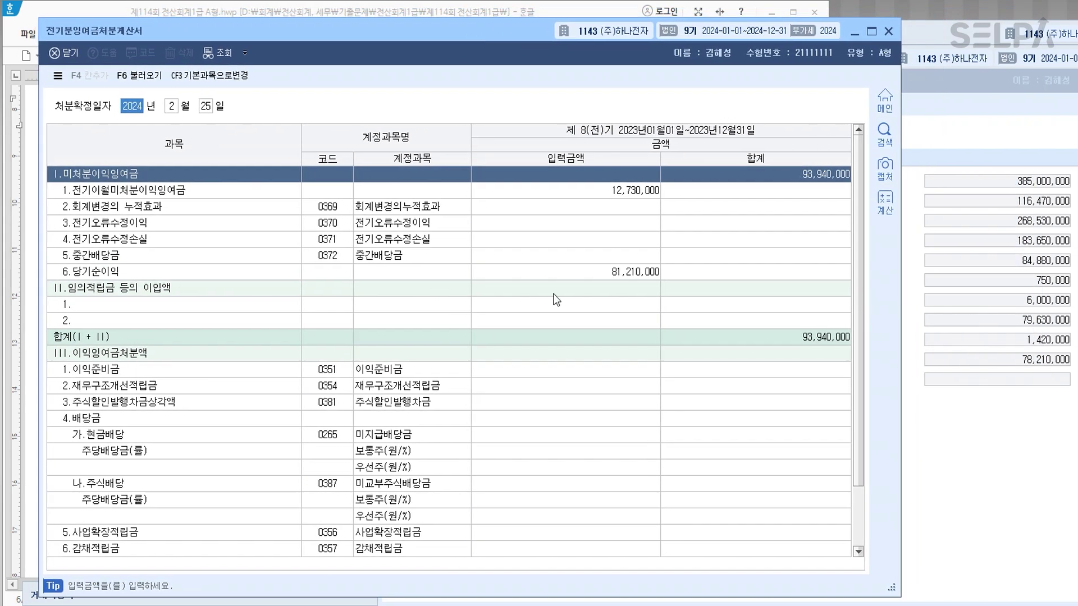
Set 당기순이익 in 전기분잉여금처분계산서 to 78,210,000.
{"action": "left_click", "coordinate": [620, 272]}
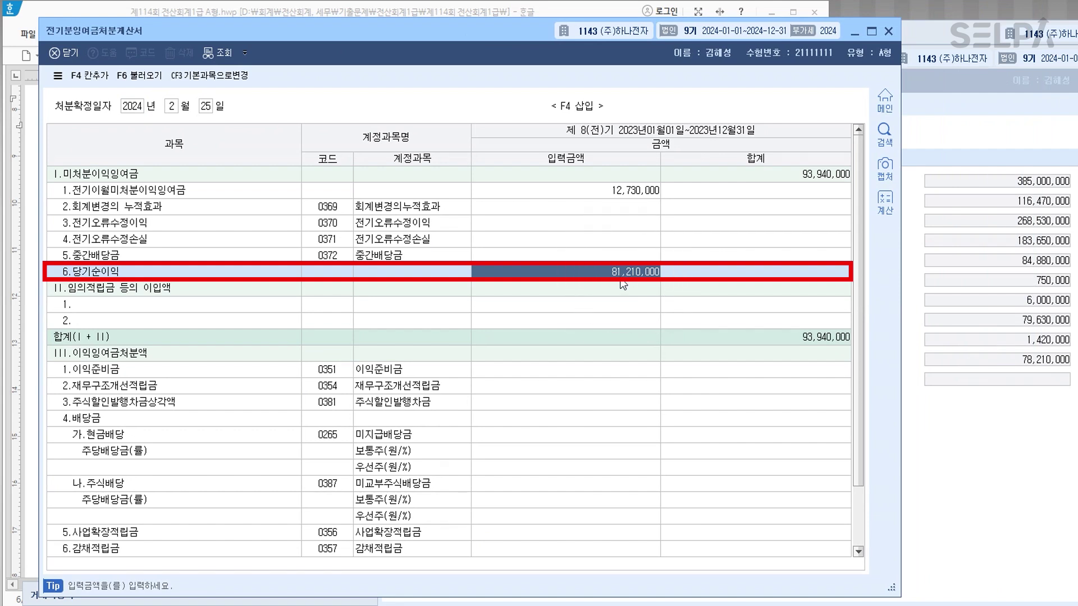
{"action": "key", "text": "ctrl"}
{"action": "key", "text": "ctrl"}
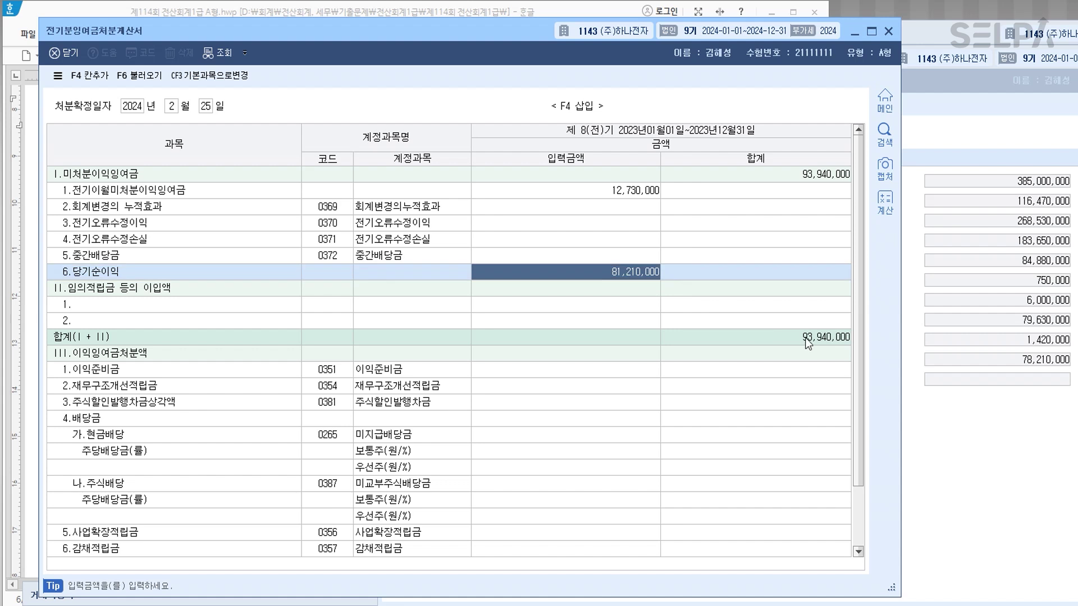
{"action": "key", "text": "ctrl"}
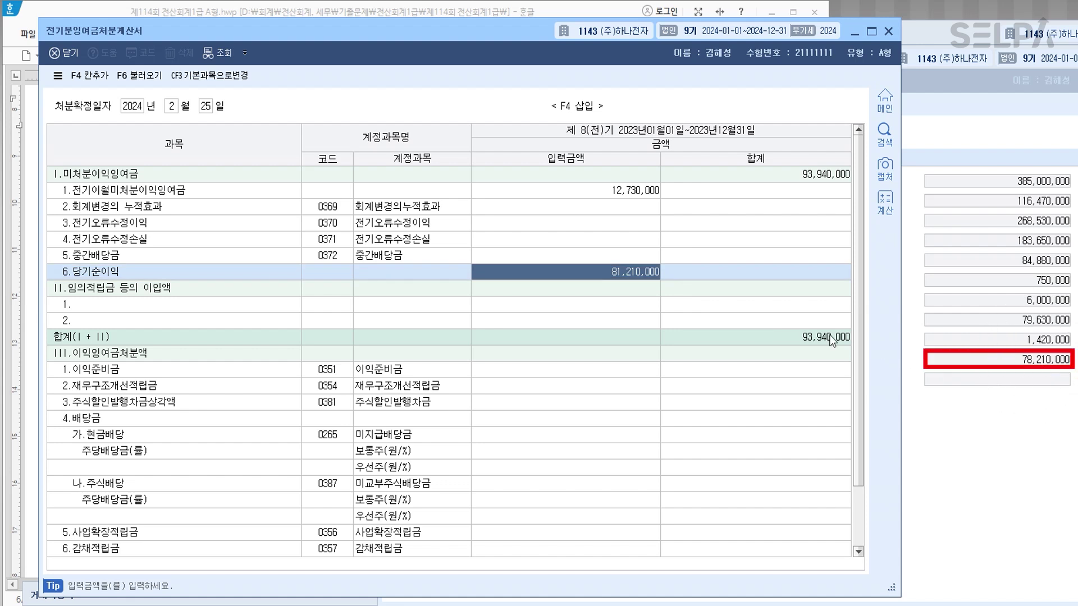
{"action": "type", "text": "78,210,000"}
{"action": "key", "text": "Return"}
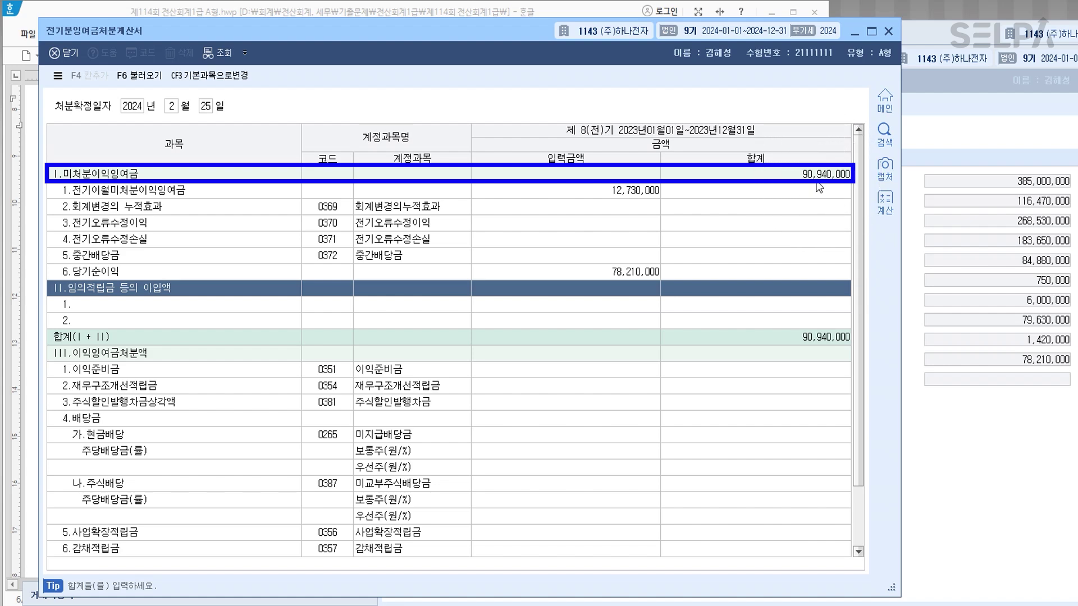
Open 전기분재무상태표 through a search for ㅈㄱㅂ and arrange the windows so the 미처분이익잉여금 total in 전기분잉여금처분계산서 stays readable.
{"action": "left_click_drag", "start_coordinate": [402, 35], "coordinate": [611, 43]}
{"action": "type", "text": "ㅈㄱㅂ"}
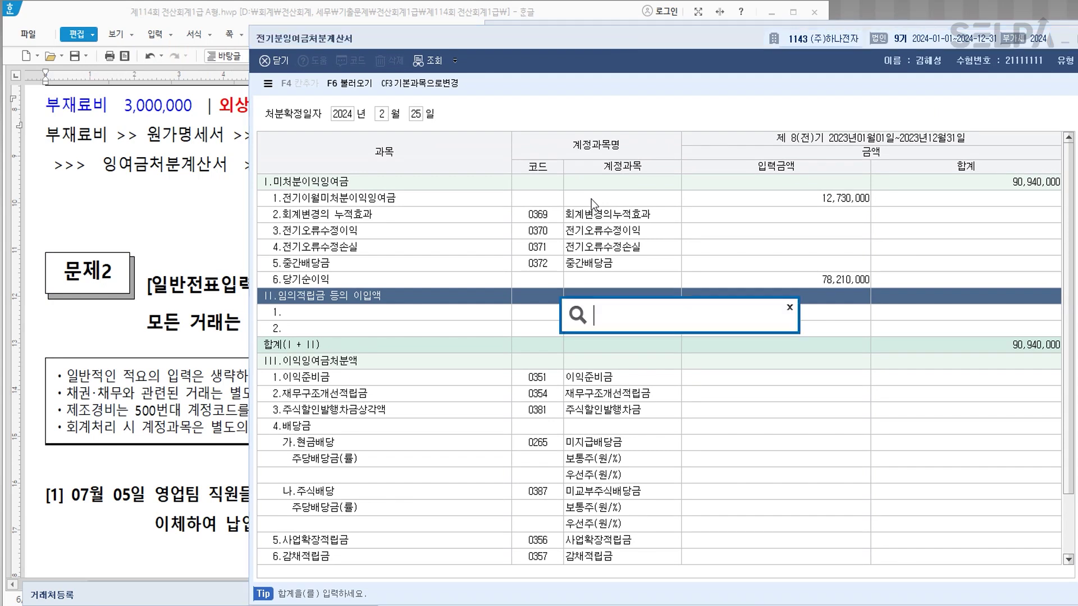
{"action": "key", "text": "Return"}
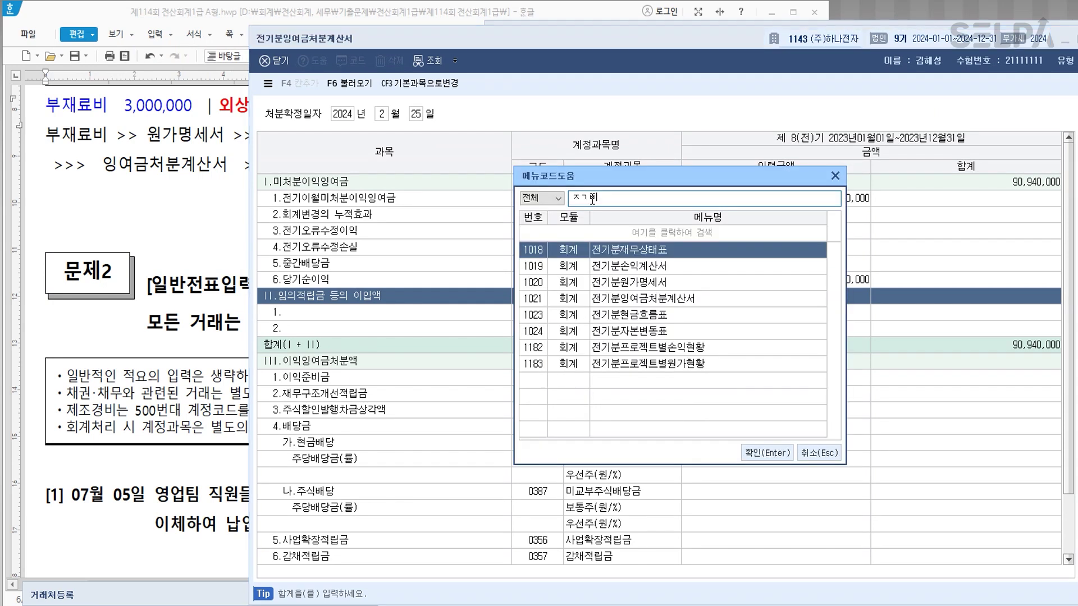
{"action": "key", "text": "Escape"}
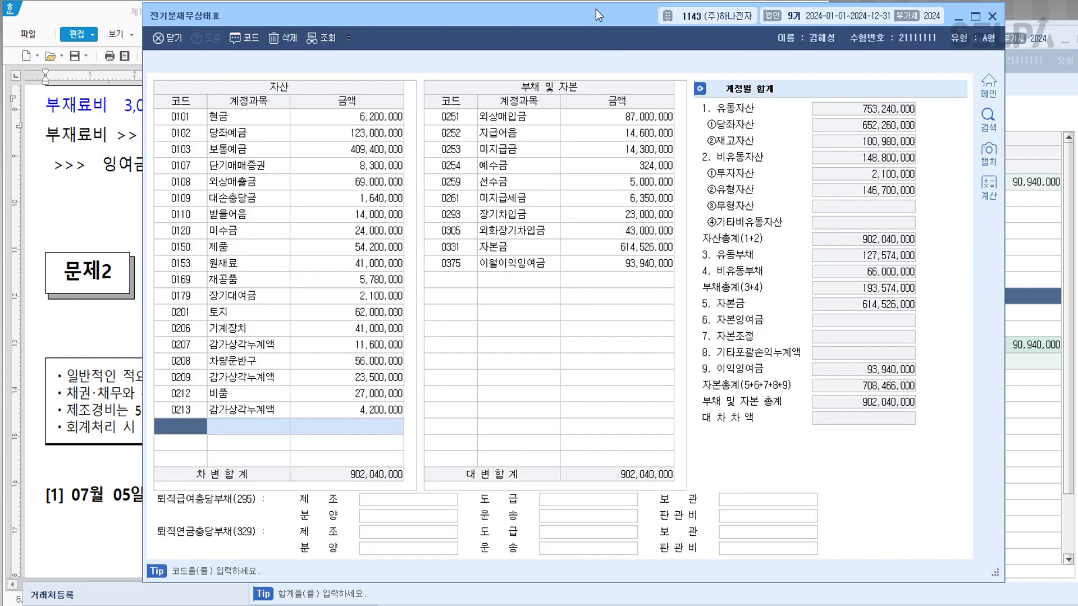
{"action": "left_click_drag", "start_coordinate": [595, 9], "coordinate": [495, 26]}
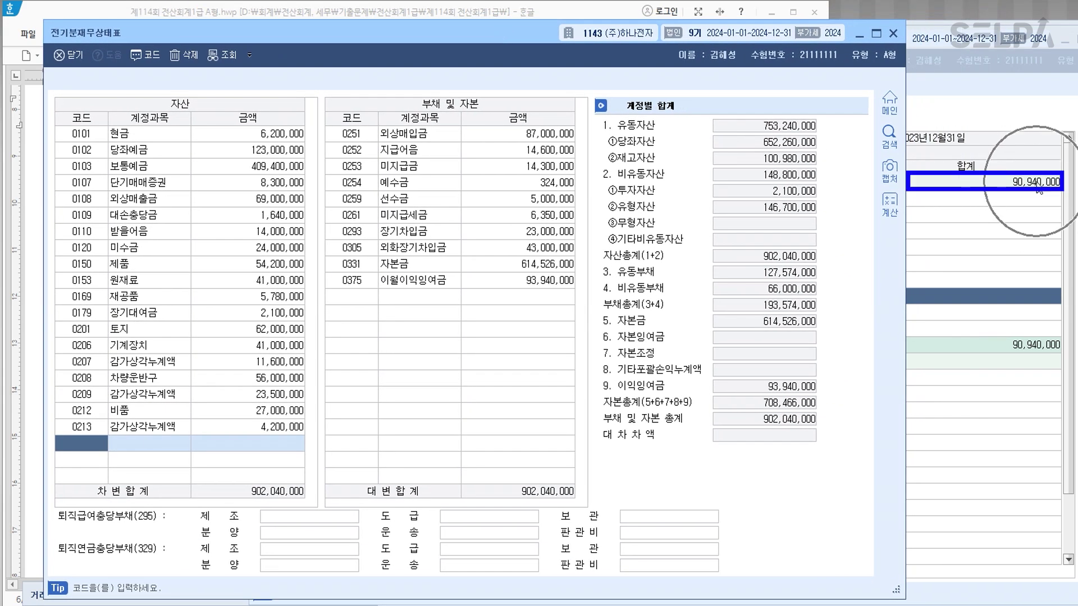
Set 이월이익잉여금 in 전기분재무상태표 to 90,940,000 and check 대차차액.
{"action": "left_click", "coordinate": [543, 283]}
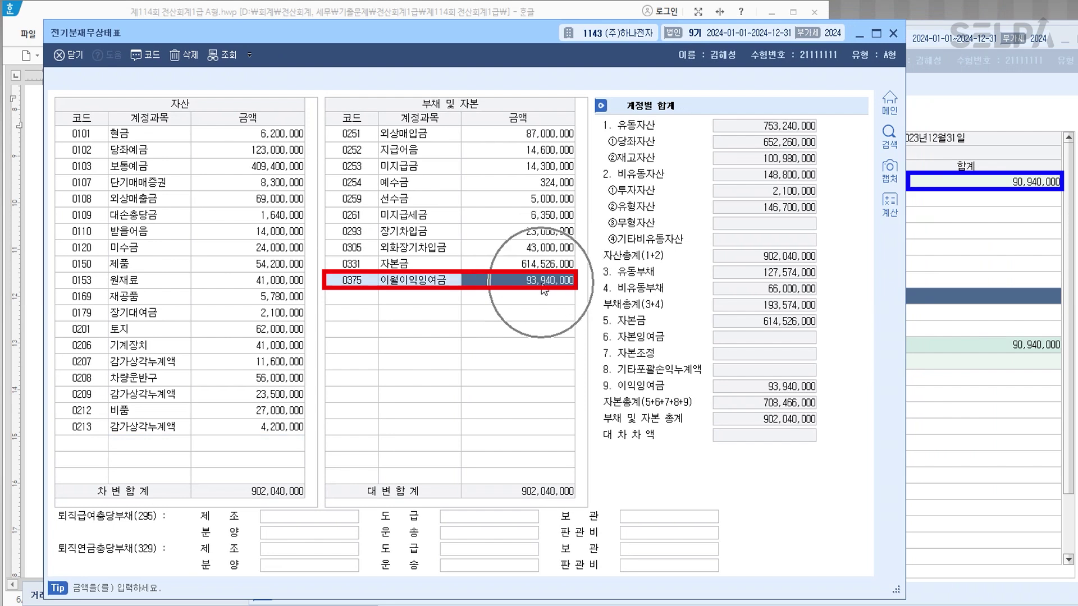
{"action": "type", "text": "90,940,000"}
{"action": "key", "text": "Return"}
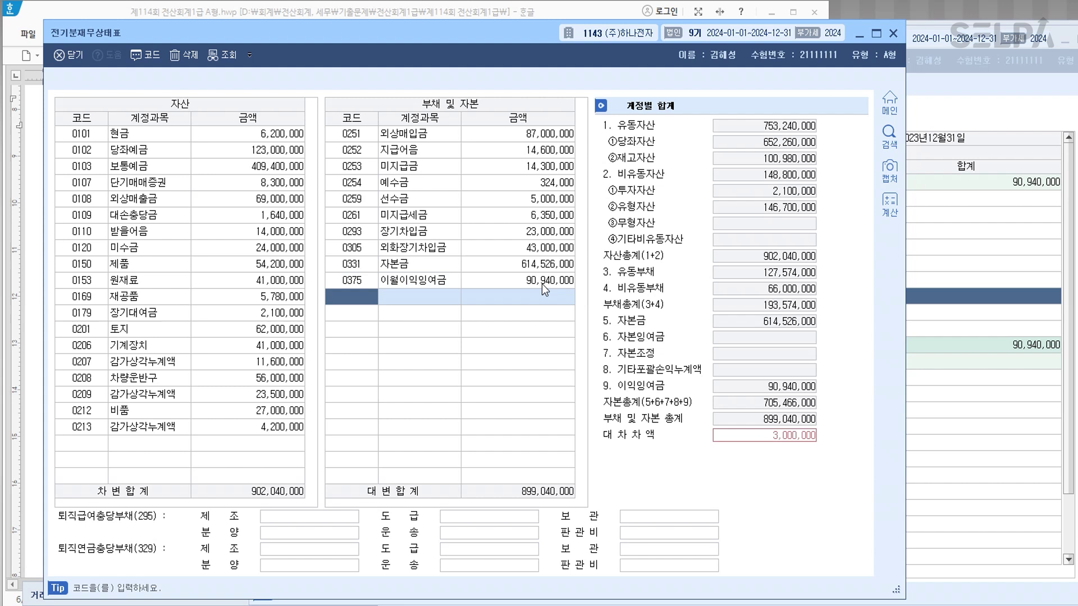
{"action": "left_click", "coordinate": [796, 447]}
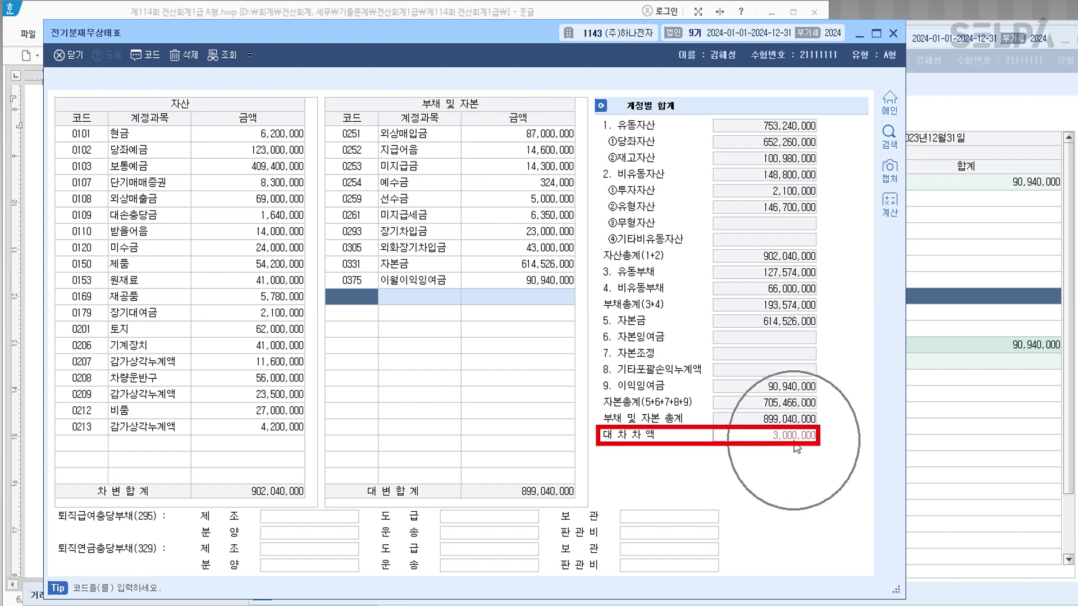
{"action": "left_click", "coordinate": [795, 447]}
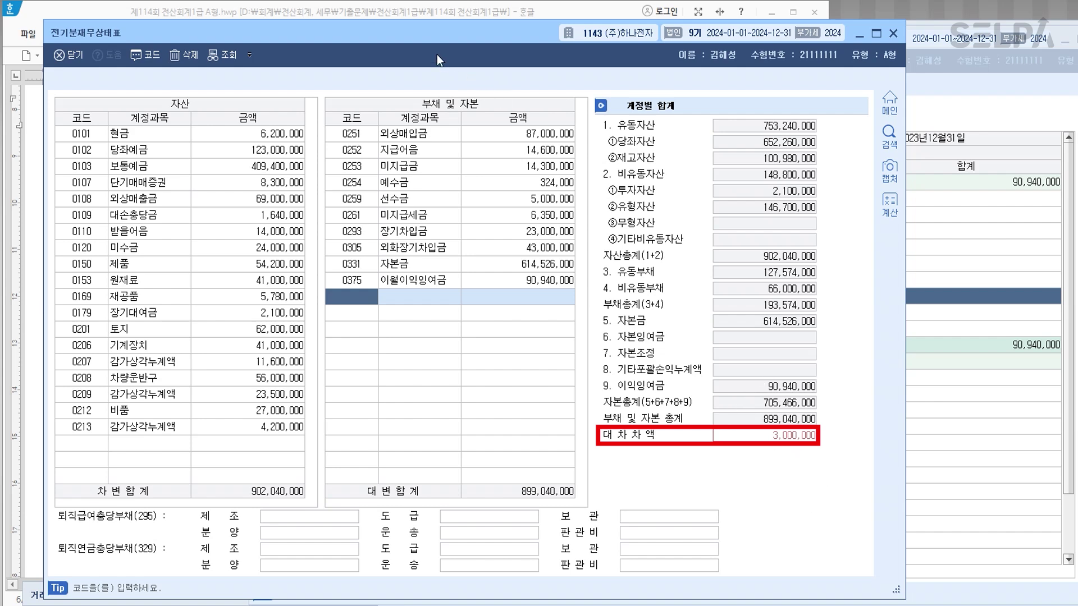
Switch to the exam document in 한글 and underline the red correction note about 외상매입금 3,000,000.
{"action": "left_click_drag", "start_coordinate": [430, 41], "coordinate": [427, 317]}
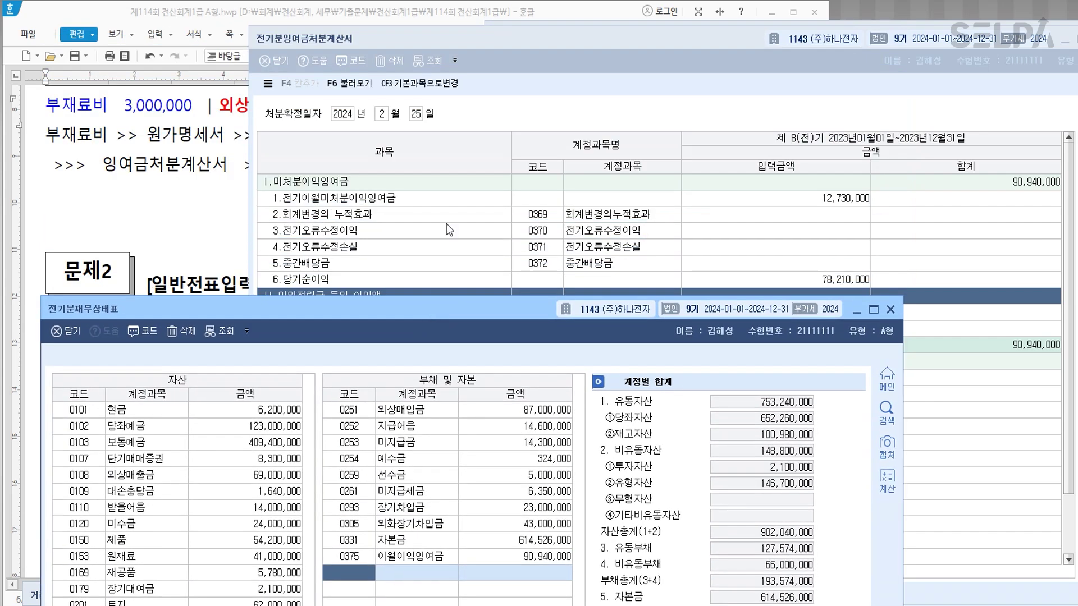
{"action": "left_click", "coordinate": [194, 166]}
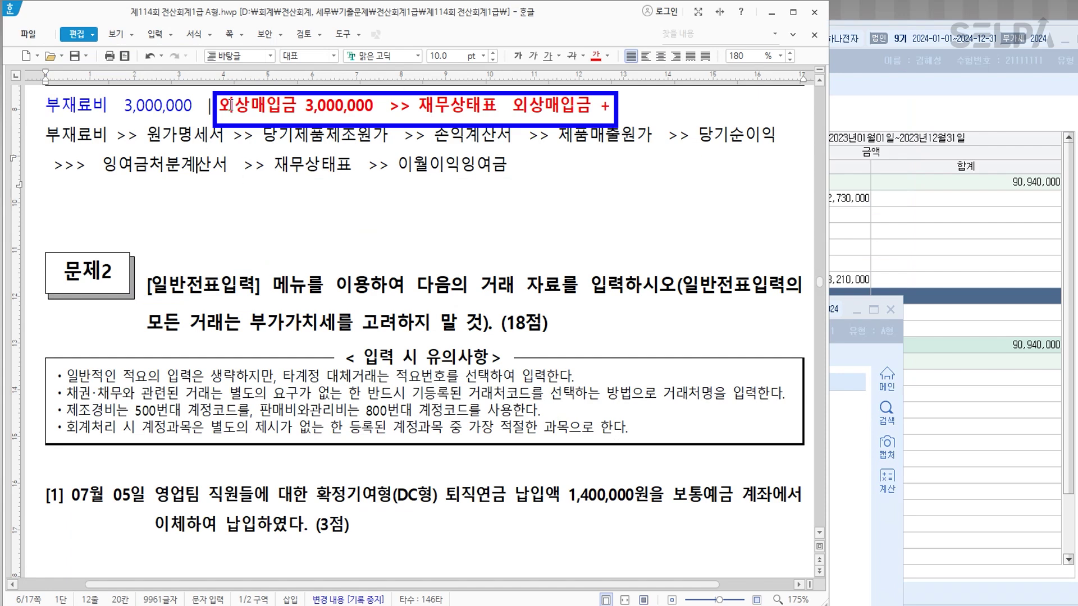
{"action": "left_click_drag", "start_coordinate": [219, 105], "coordinate": [622, 109]}
{"action": "left_click", "coordinate": [547, 56]}
{"action": "scroll", "coordinate": [548, 80], "scroll_direction": "up", "scroll_amount": 1}
{"action": "left_click", "coordinate": [531, 217]}
{"action": "left_click", "coordinate": [527, 143]}
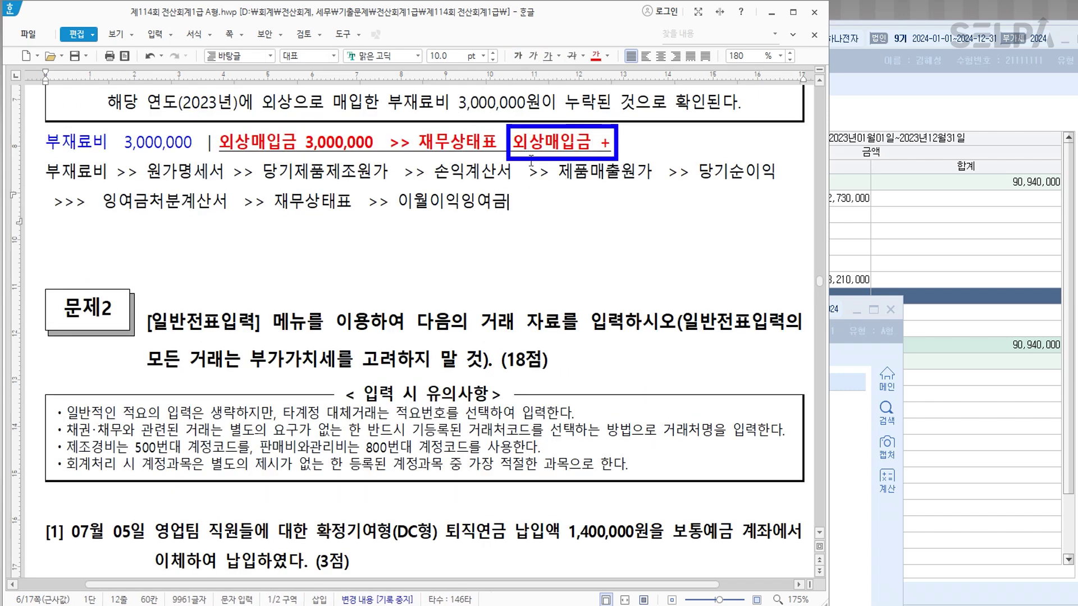
Return to 전기분재무상태표, set 외상매입금 to 90,000,000, and minimize the statement.
{"action": "left_click", "coordinate": [858, 483]}
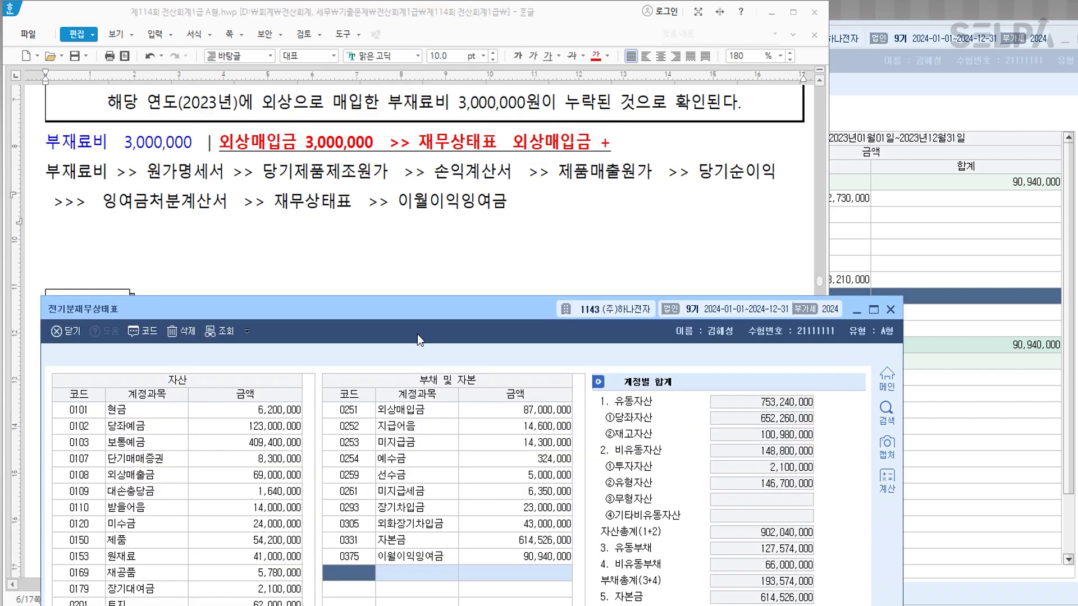
{"action": "left_click_drag", "start_coordinate": [392, 312], "coordinate": [413, 95]}
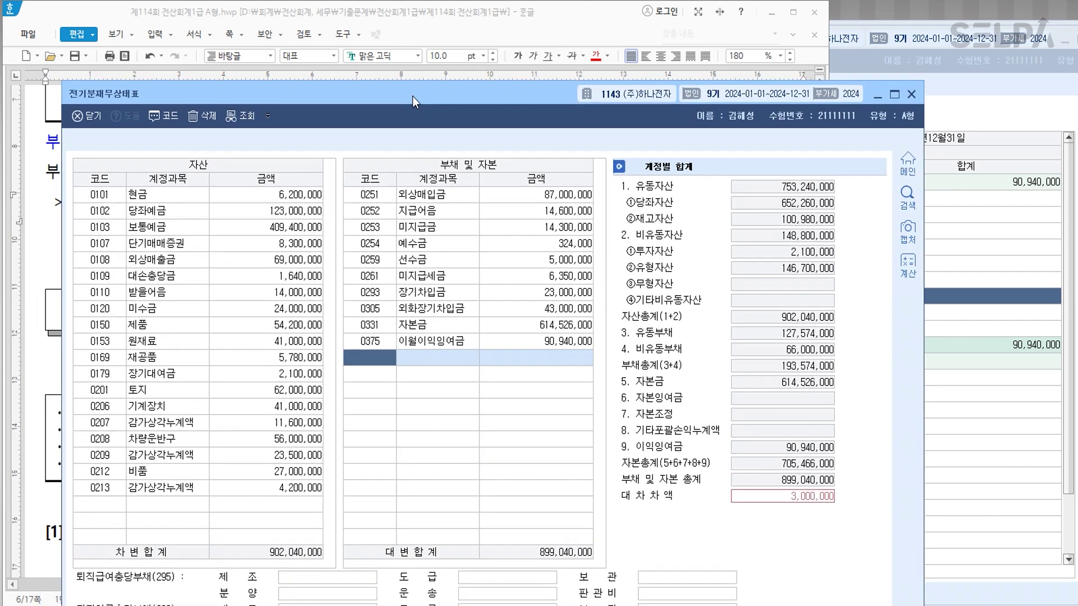
{"action": "left_click", "coordinate": [560, 201]}
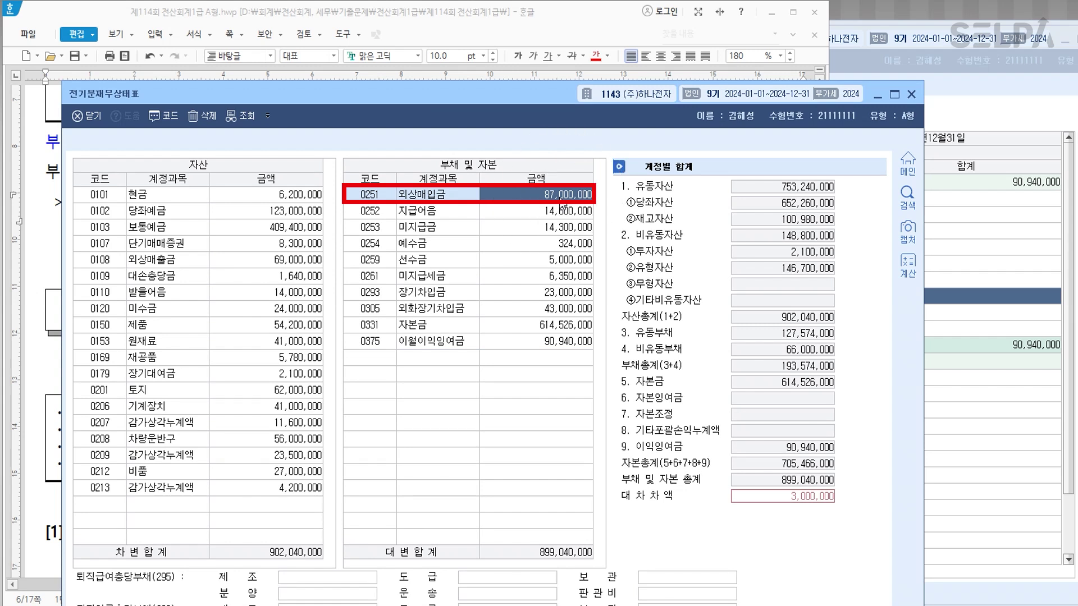
{"action": "type", "text": "90000000"}
{"action": "key", "text": "Return"}
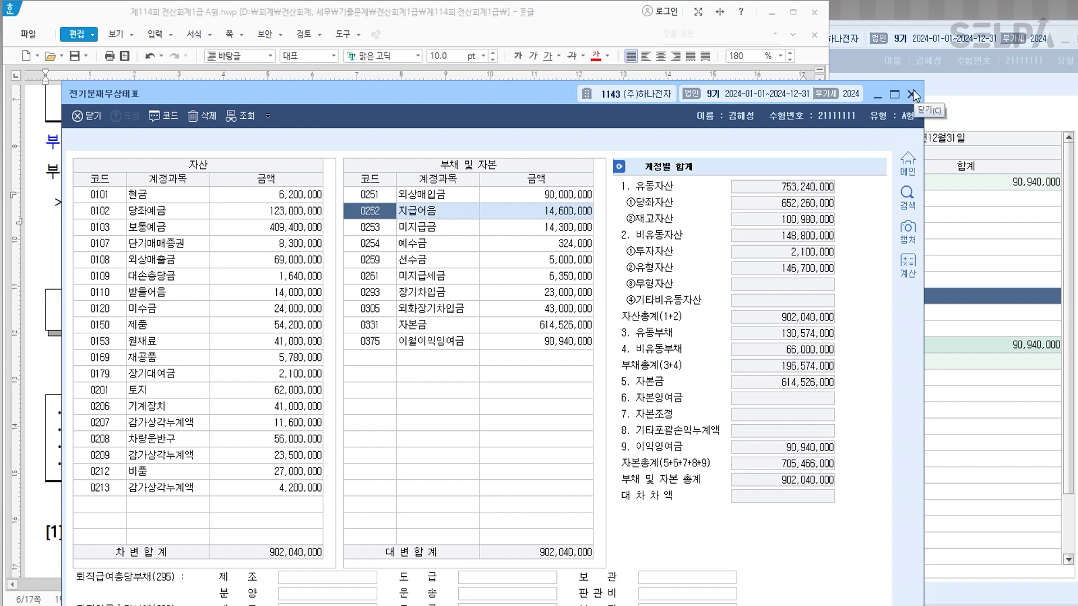
{"action": "left_click", "coordinate": [874, 94]}
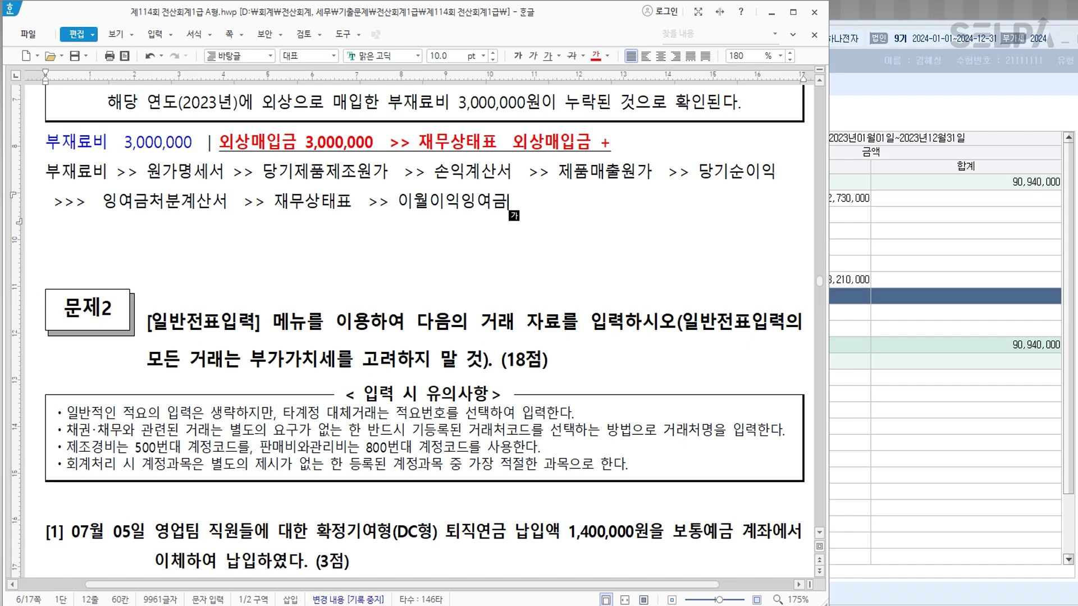
Review the 부재료비 breakdown and 당기제품제조원가 in 전기분원가명세서, and compare them with the correction notes in the exam document.
{"action": "key", "text": "alt+Tab"}
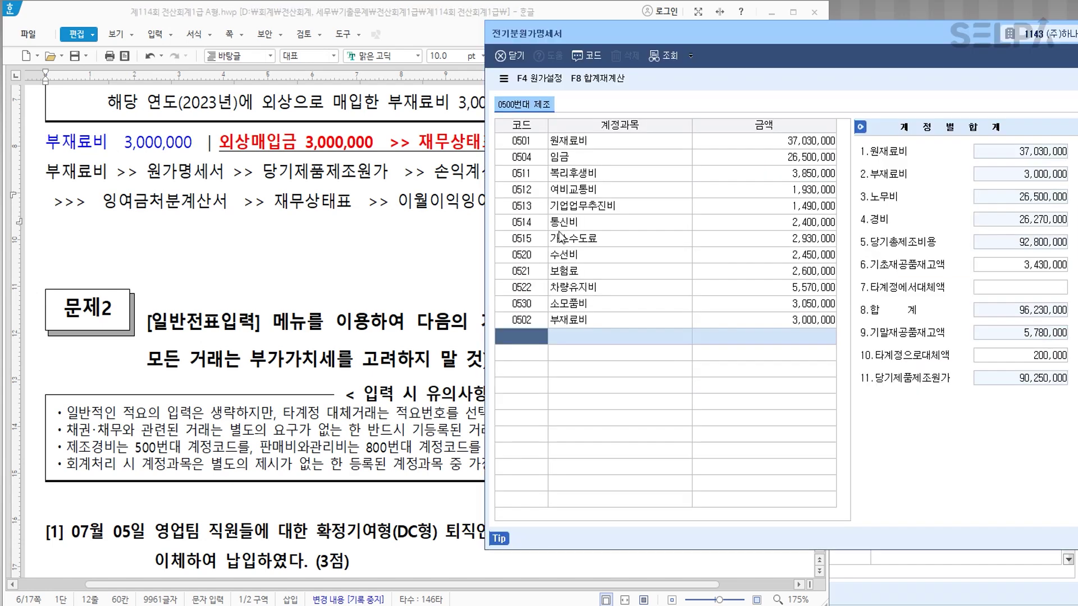
{"action": "left_click", "coordinate": [577, 321]}
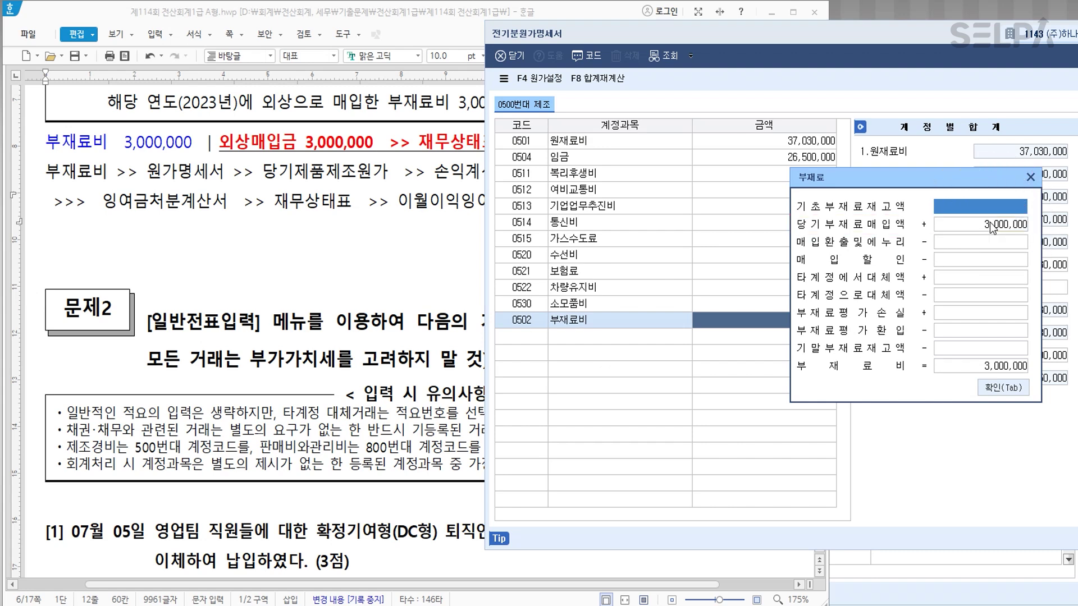
{"action": "left_click", "coordinate": [1003, 388]}
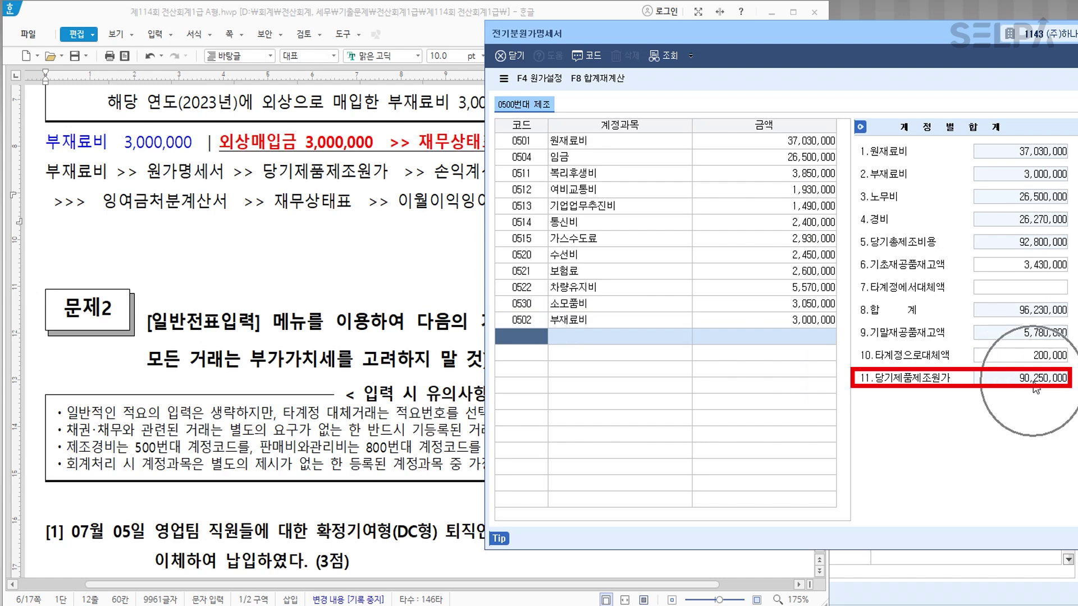
{"action": "left_click", "coordinate": [374, 183]}
{"action": "left_click", "coordinate": [489, 178]}
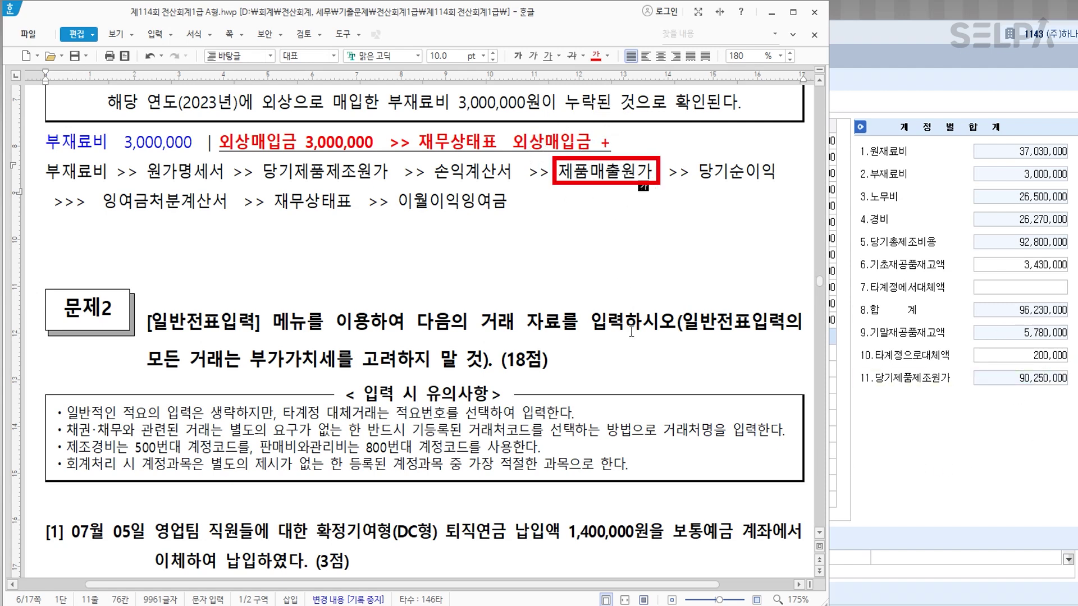
Review 당기제품제조원가 inside the 제품매출원가 breakdown of 전기분손익계산서, keeping its amounts as they are.
{"action": "key", "text": "alt+Tab"}
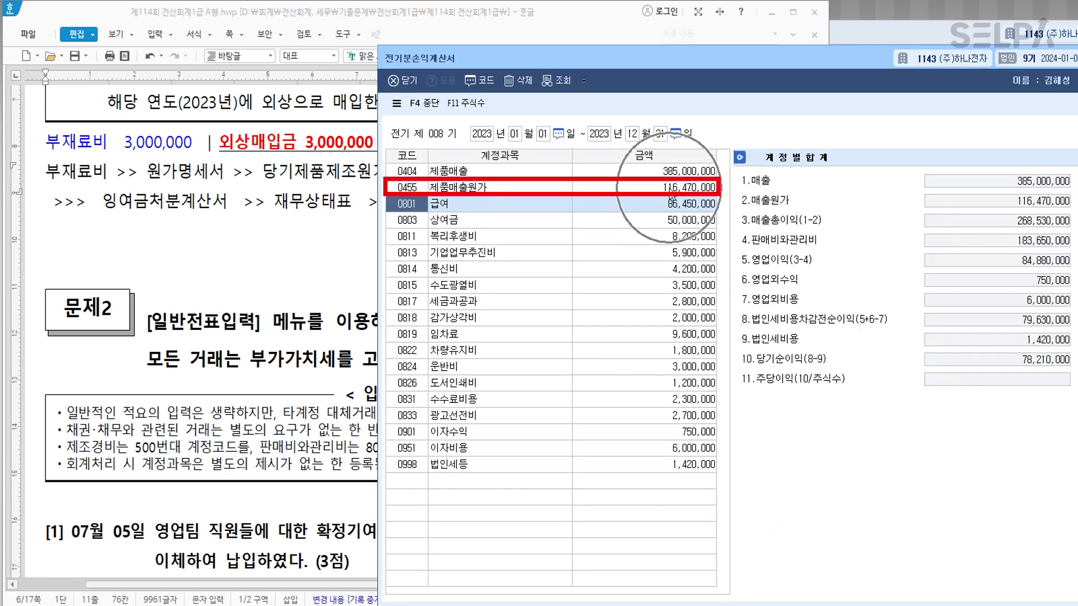
{"action": "double_click", "coordinate": [669, 191]}
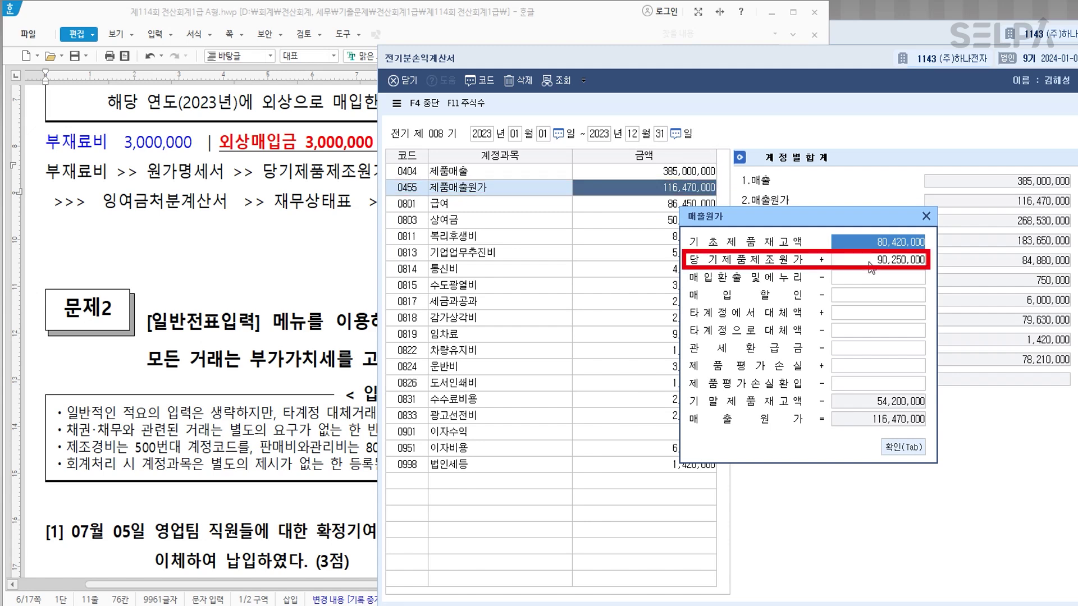
{"action": "left_click", "coordinate": [926, 216]}
{"action": "left_click_drag", "start_coordinate": [844, 55], "coordinate": [540, 35]}
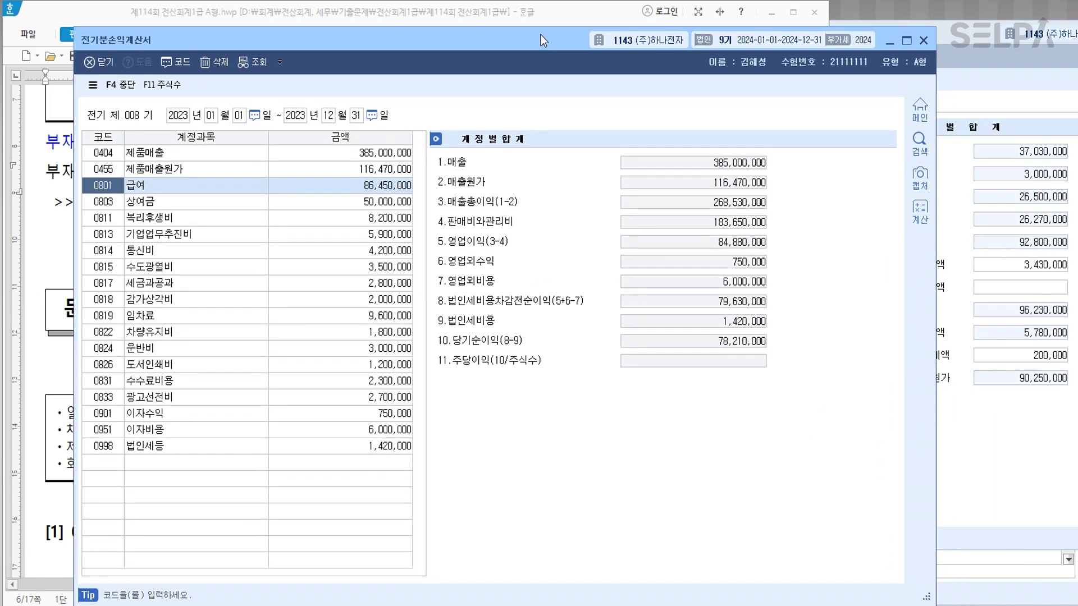
{"action": "left_click", "coordinate": [395, 169]}
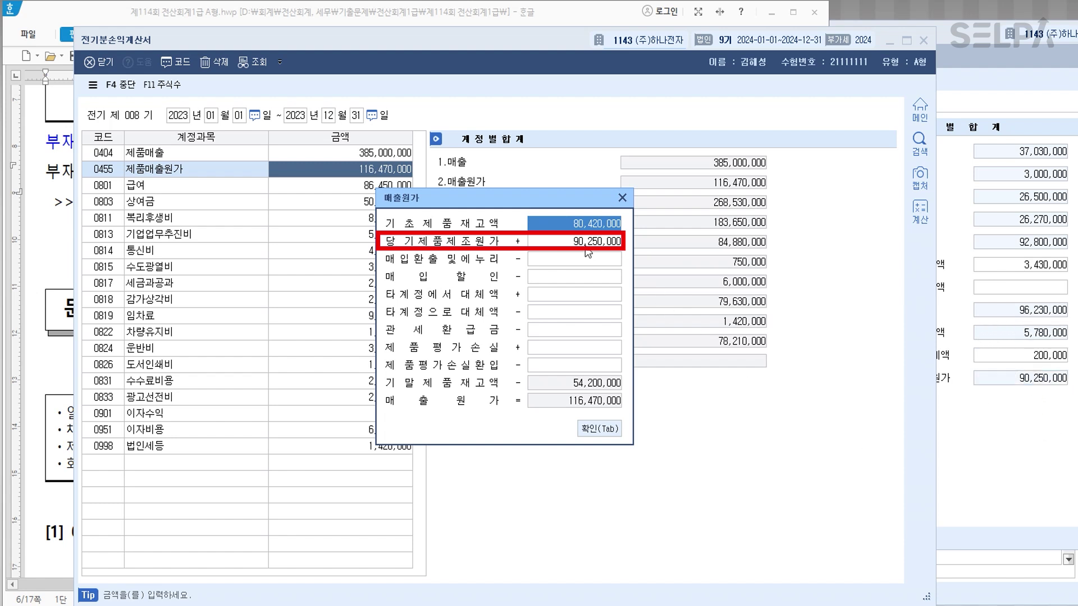
{"action": "left_click", "coordinate": [599, 428]}
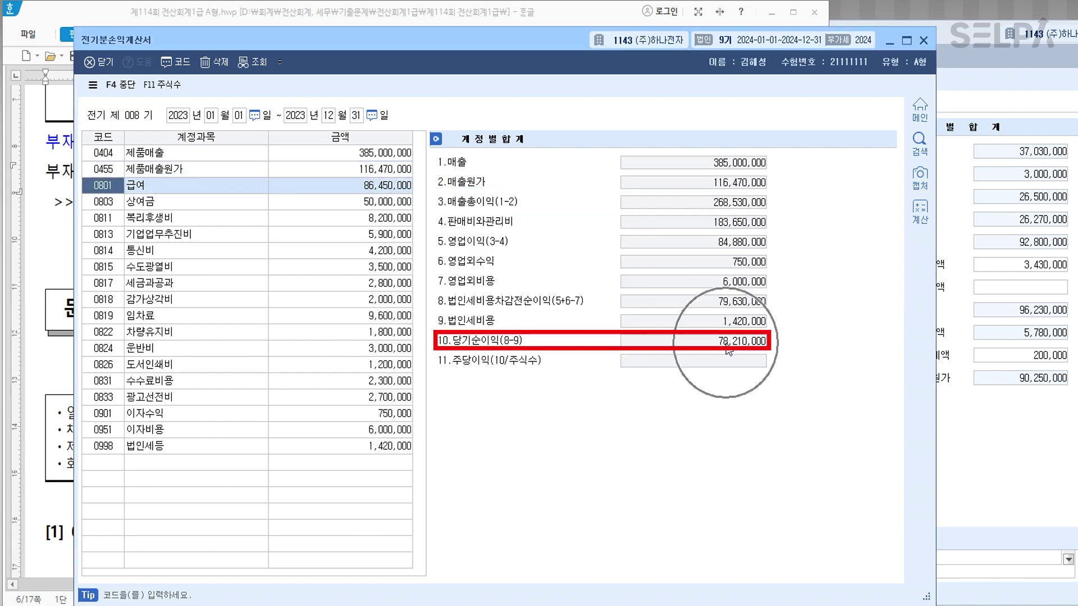
Rearrange the statements to compare 당기순이익 in 전기분손익계산서 and 전기분잉여금처분계산서, and return to the 잉여금처분계산서 note in the exam document.
{"action": "left_click_drag", "start_coordinate": [521, 44], "coordinate": [531, 363]}
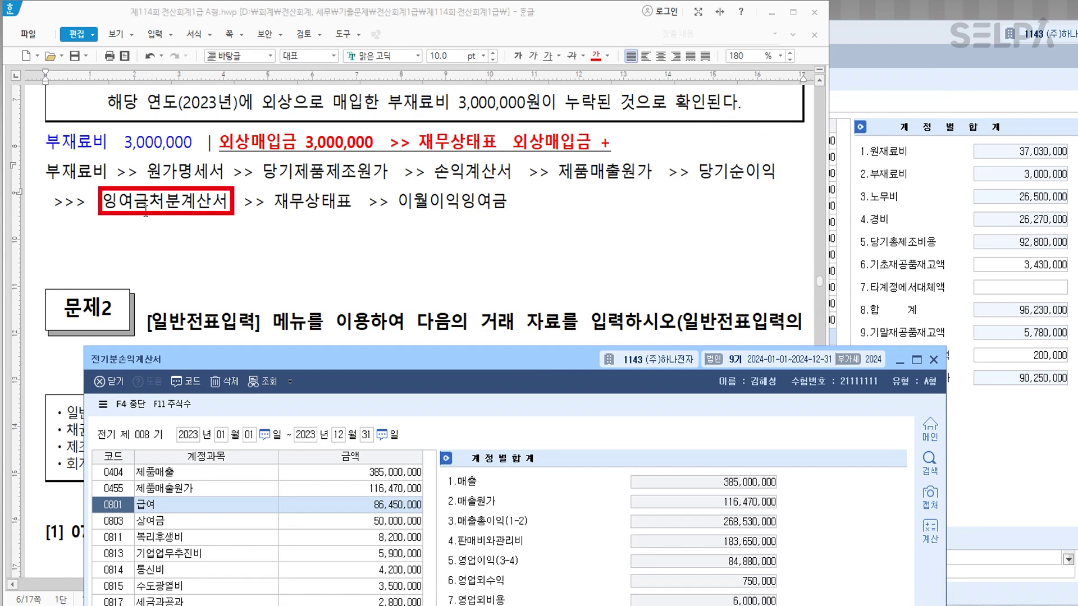
{"action": "mouse_move", "coordinate": [537, 364]}
{"action": "left_mouse_down"}
{"action": "mouse_move", "coordinate": [557, 39]}
{"action": "mouse_move", "coordinate": [713, 29]}
{"action": "mouse_move", "coordinate": [829, 39]}
{"action": "left_mouse_up"}
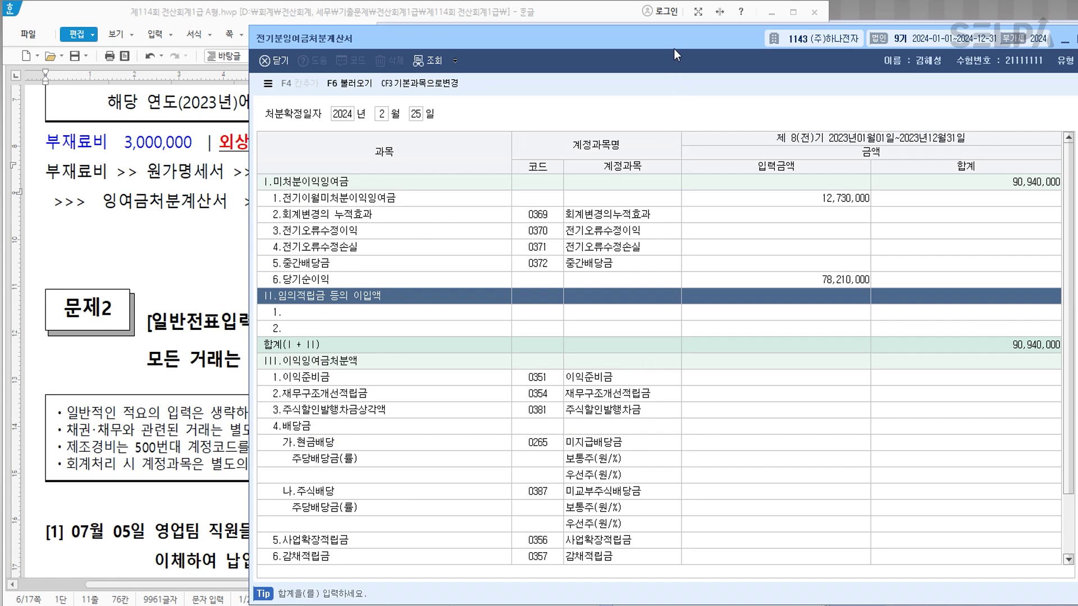
{"action": "left_click_drag", "start_coordinate": [674, 49], "coordinate": [428, 39]}
{"action": "left_click", "coordinate": [589, 269]}
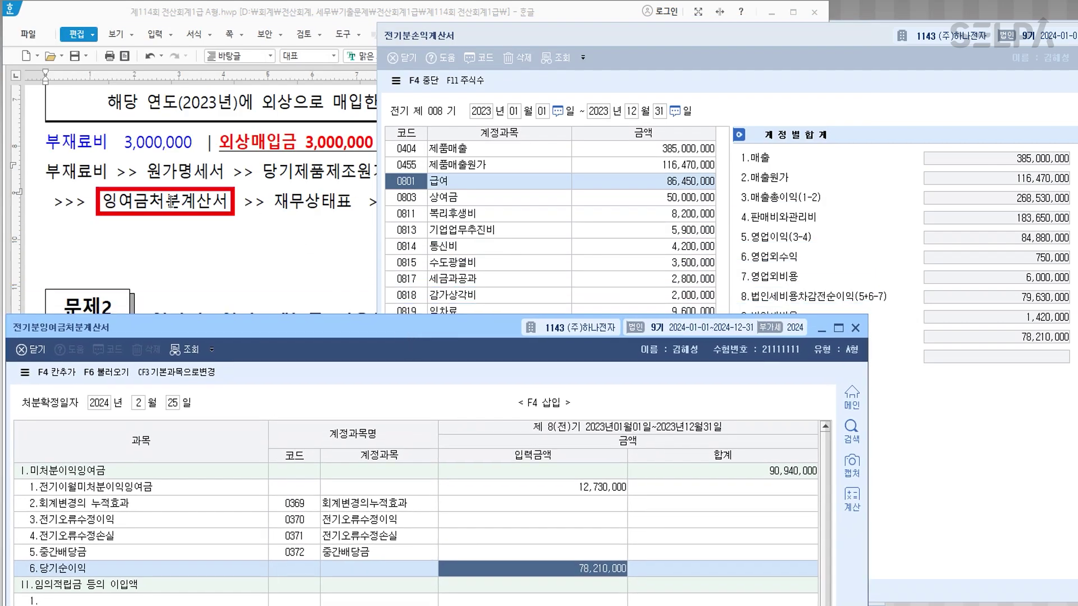
{"action": "left_click", "coordinate": [171, 202]}
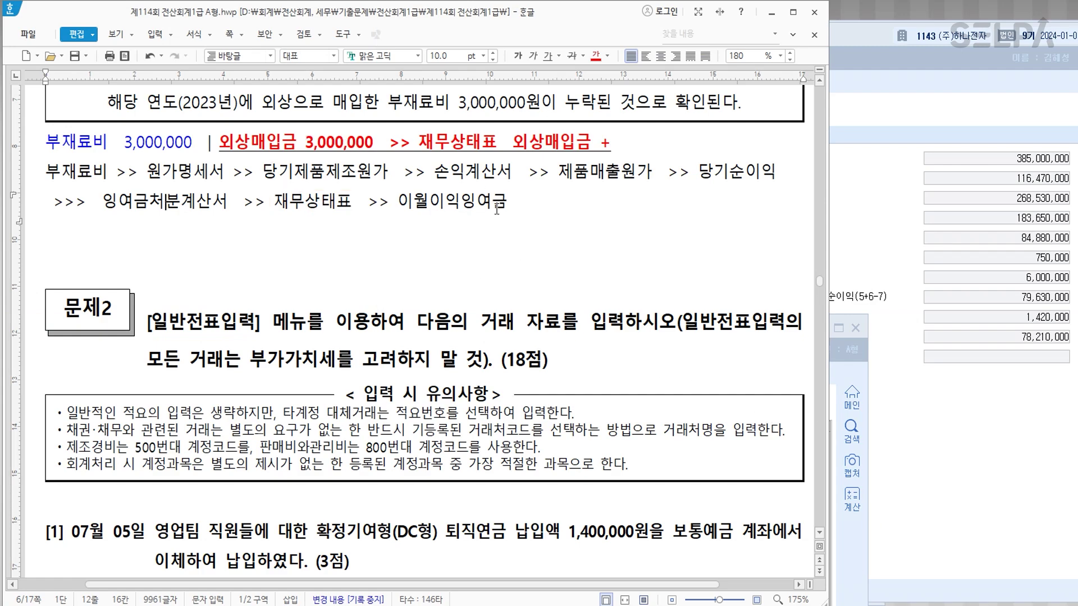
Compare 이월이익잉여금 in 전기분재무상태표 with 미처분이익잉여금 in 전기분잉여금처분계산서, arranging both statements side by side.
{"action": "left_click", "coordinate": [842, 527]}
{"action": "left_click_drag", "start_coordinate": [491, 318], "coordinate": [729, 22]}
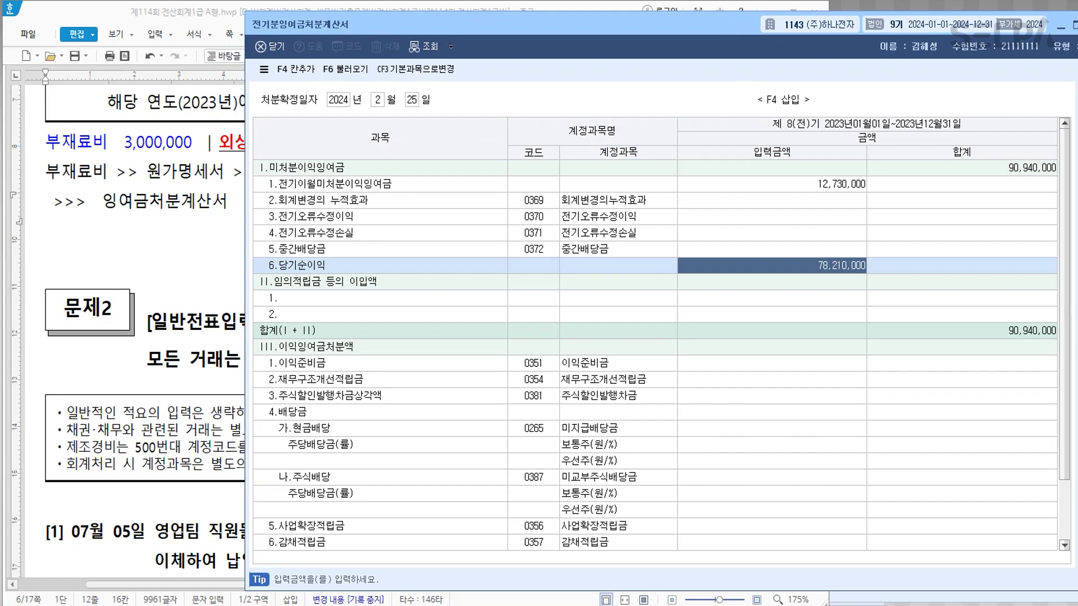
{"action": "left_click", "coordinate": [825, 591]}
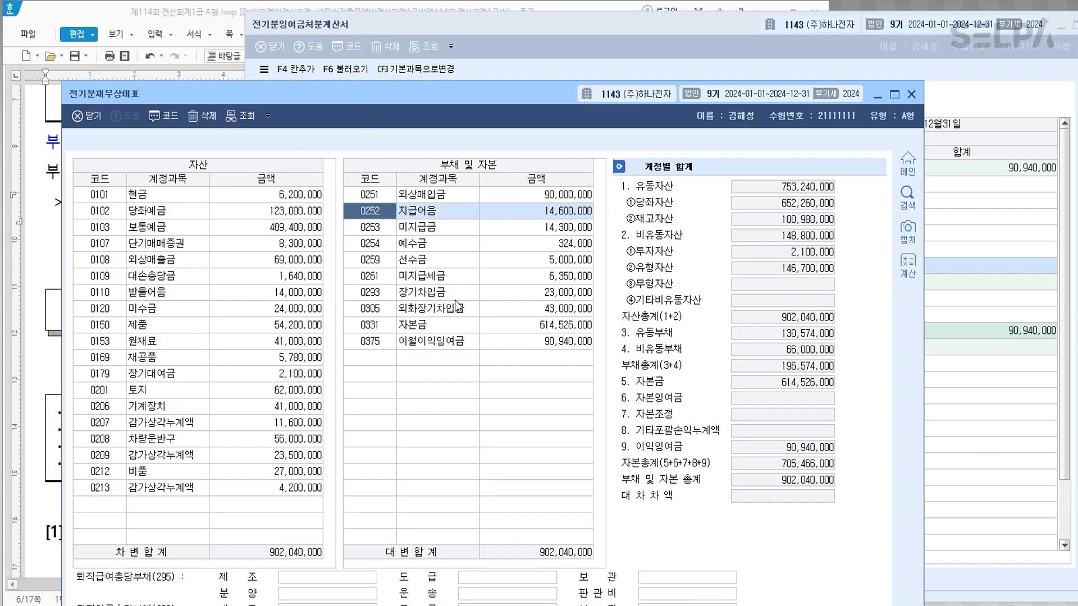
{"action": "left_click", "coordinate": [561, 342]}
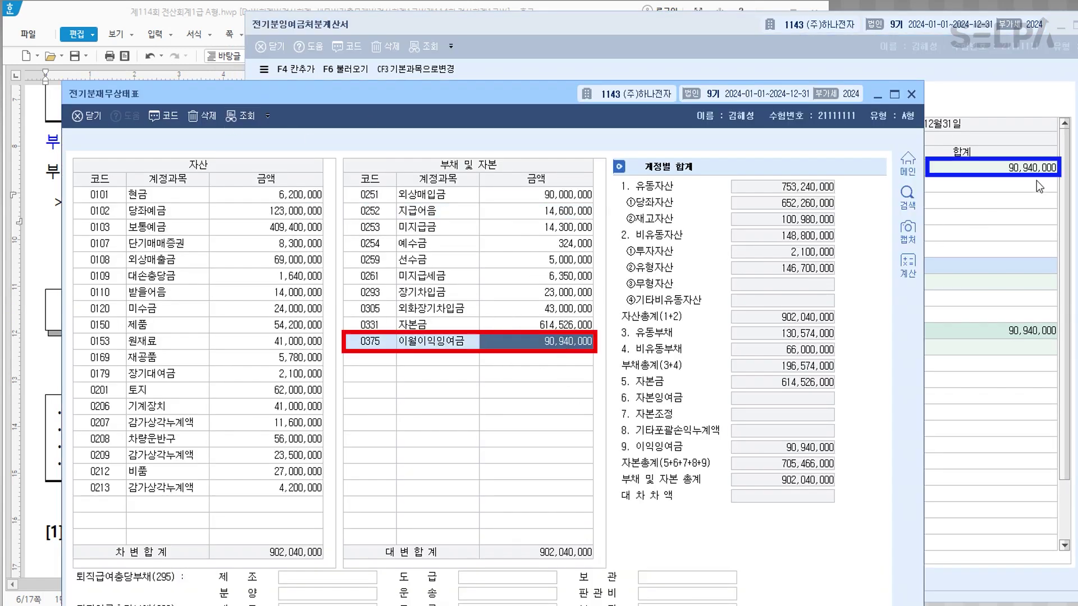
{"action": "left_click", "coordinate": [553, 351]}
{"action": "left_click_drag", "start_coordinate": [423, 96], "coordinate": [401, 261]}
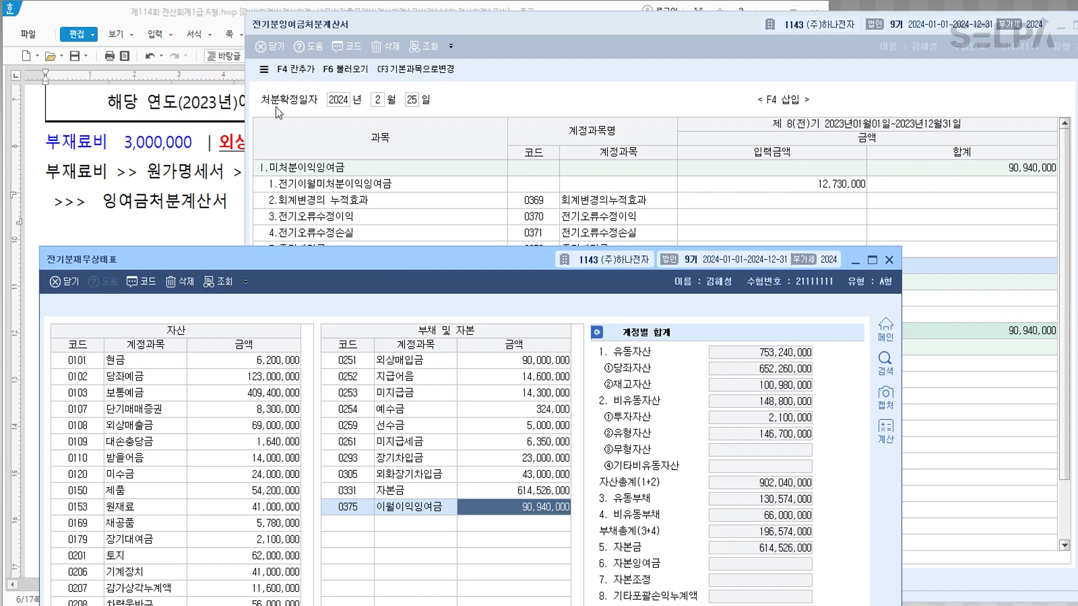
Check the 외상매입금 3,000,000 note in the exam document against the 외상매입금 row and totals of 전기분재무상태표.
{"action": "left_click", "coordinate": [235, 144]}
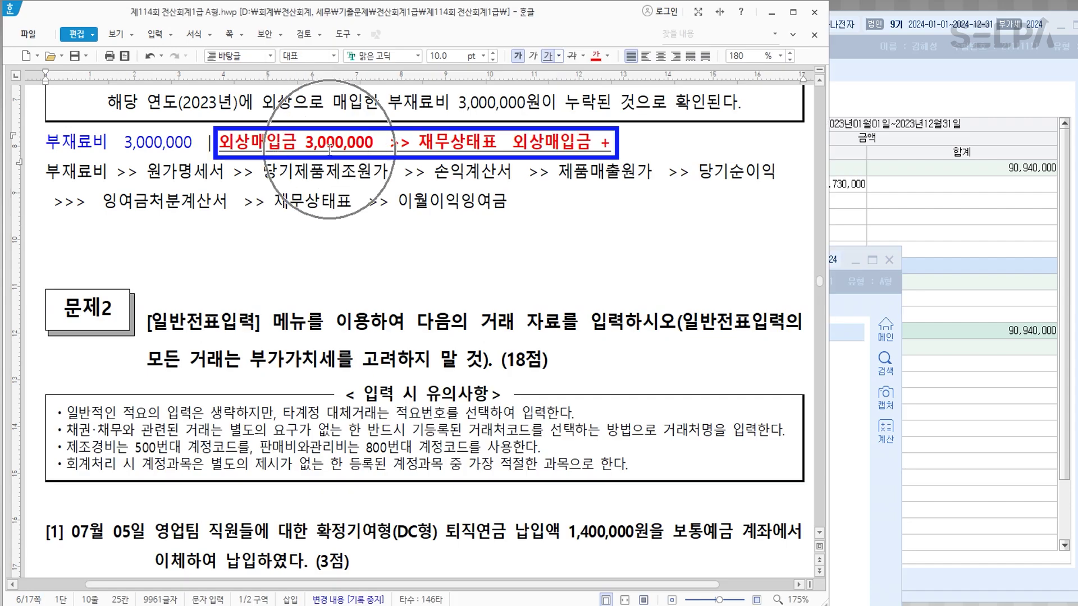
{"action": "key", "text": "alt+Tab"}
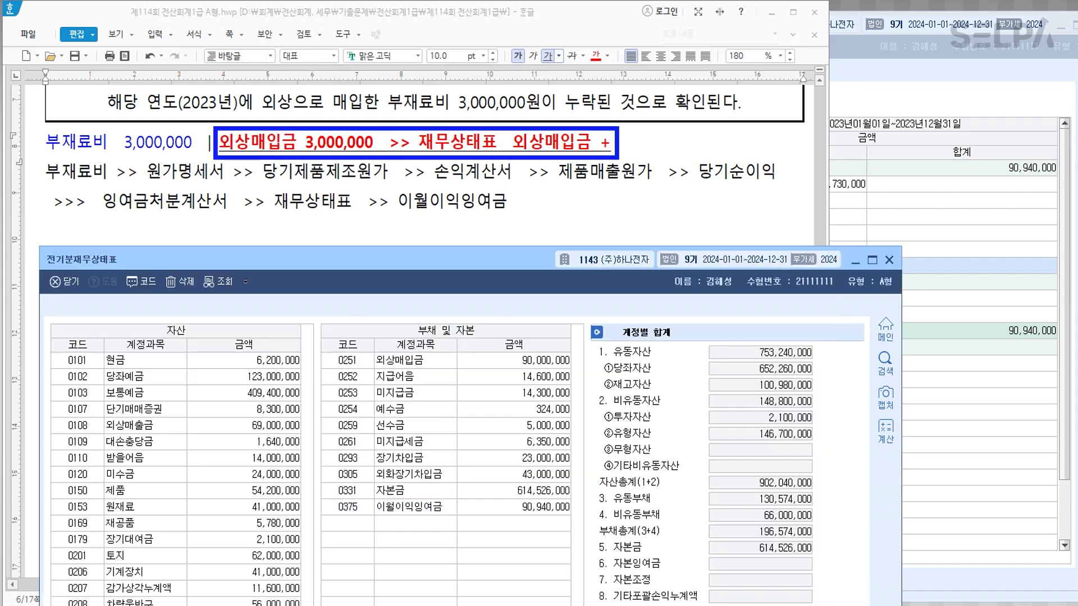
{"action": "left_click", "coordinate": [535, 364]}
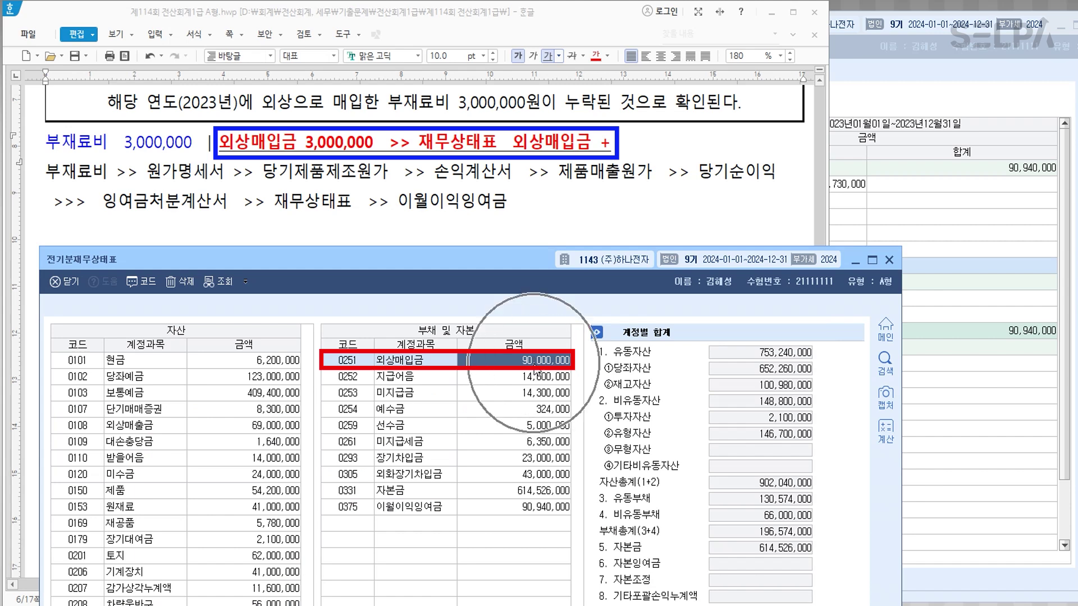
{"action": "left_click_drag", "start_coordinate": [510, 265], "coordinate": [493, 31]}
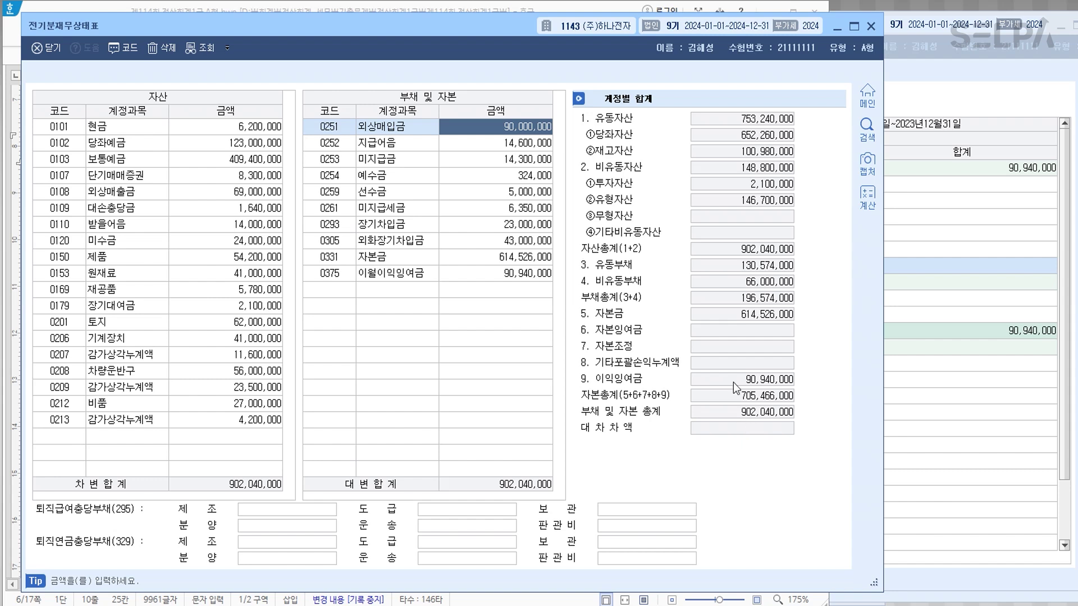
Close the prior-period statements and move to question [1] of 문제2 in the exam document.
{"action": "key", "text": "alt+Tab"}
{"action": "key", "text": "alt+Tab"}
{"action": "key", "text": "Tab"}
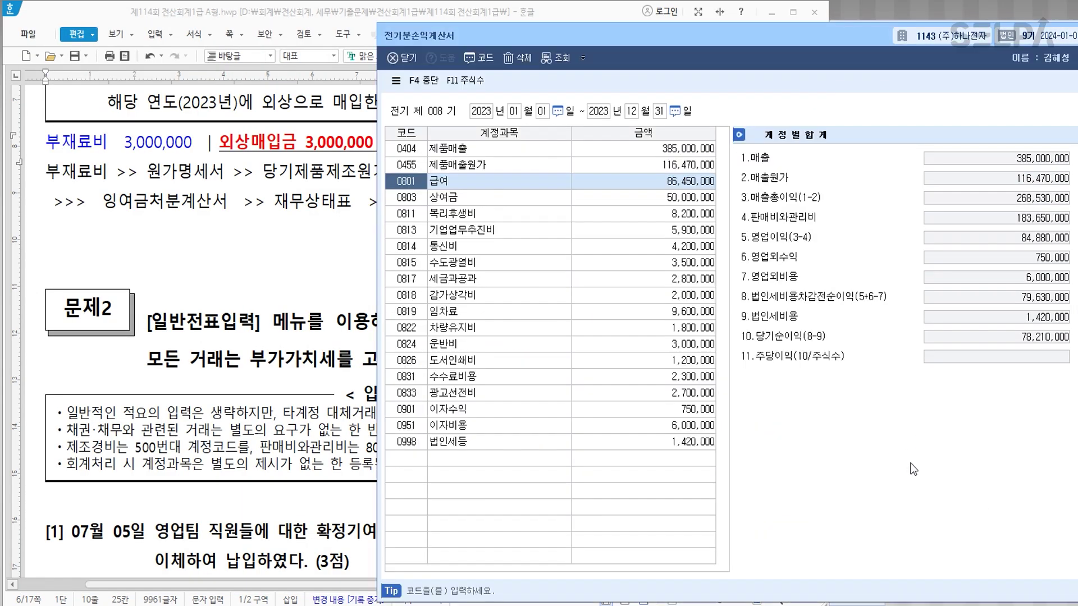
{"action": "key", "text": "Escape"}
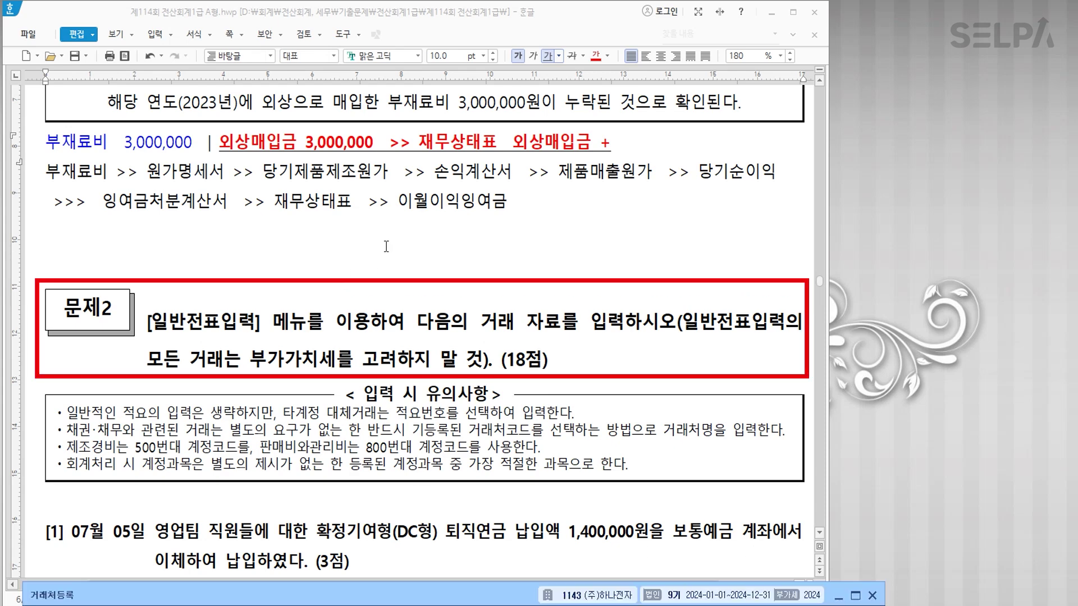
{"action": "scroll", "coordinate": [386, 247], "scroll_direction": "down", "scroll_amount": 4}
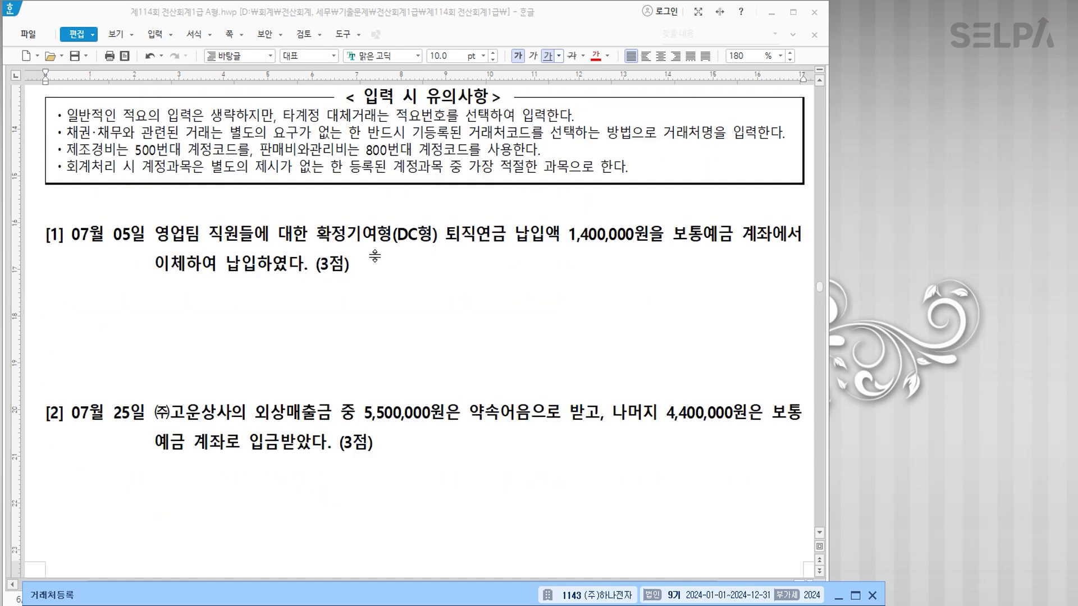
{"action": "scroll", "coordinate": [374, 256], "scroll_direction": "down", "scroll_amount": 1}
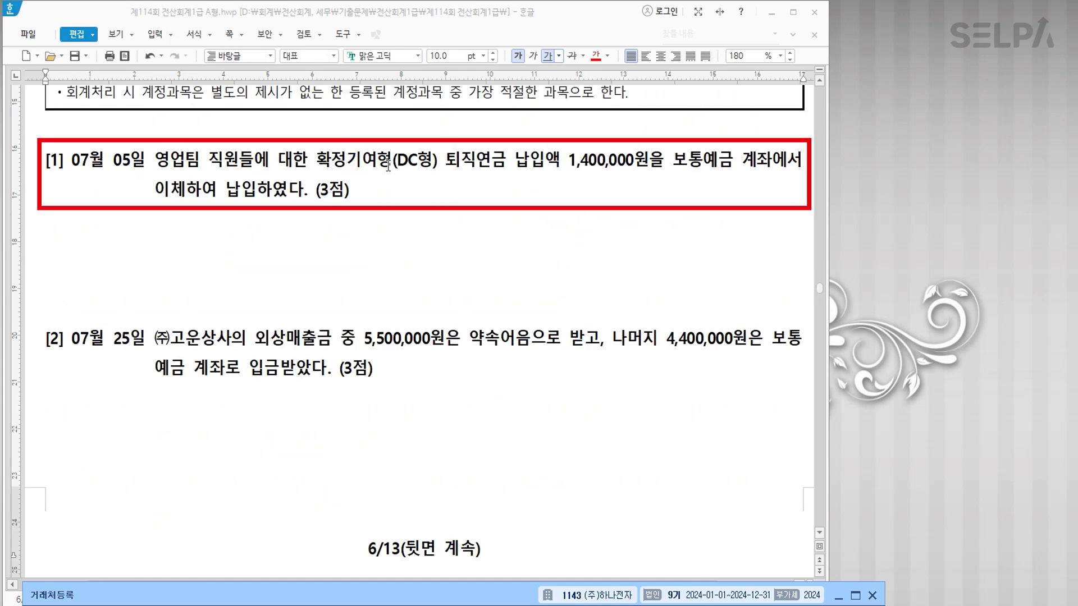
In question [1], colour 확정기여형(DC형) red and add the note ">> 퇴직급여" right after it.
{"action": "left_click_drag", "start_coordinate": [317, 157], "coordinate": [441, 162]}
{"action": "left_click", "coordinate": [601, 59]}
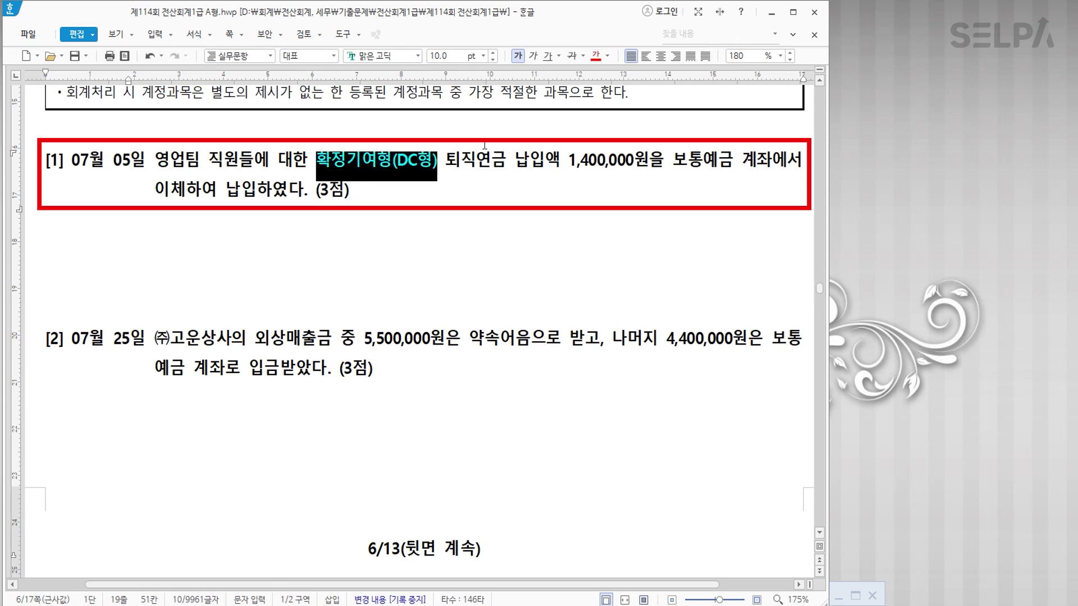
{"action": "left_click", "coordinate": [446, 161]}
{"action": "key", "text": "Left"}
{"action": "type", "text": "> > 퇴직금"}
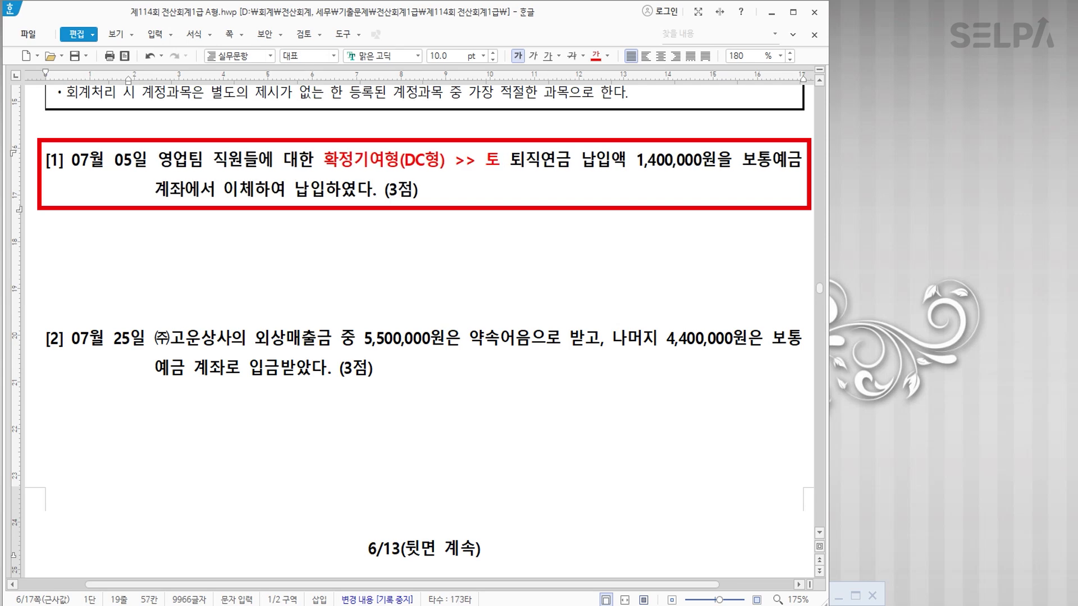
{"action": "type", "text": "여"}
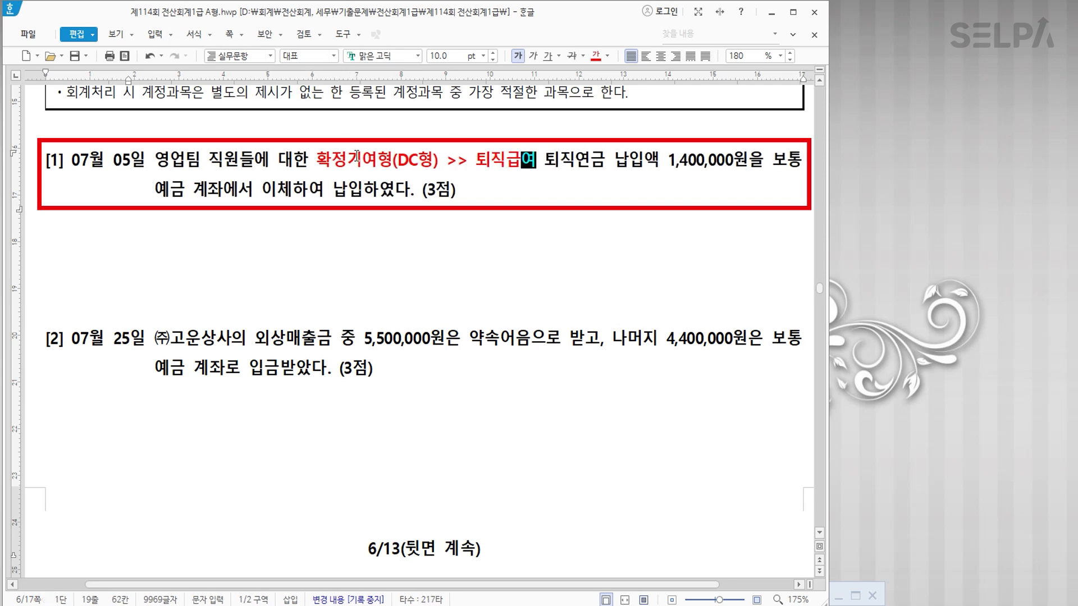
Switch to the accounting program, open 일반전표입력, and place its window so that question [1] stays readable.
{"action": "key", "text": "alt+Tab"}
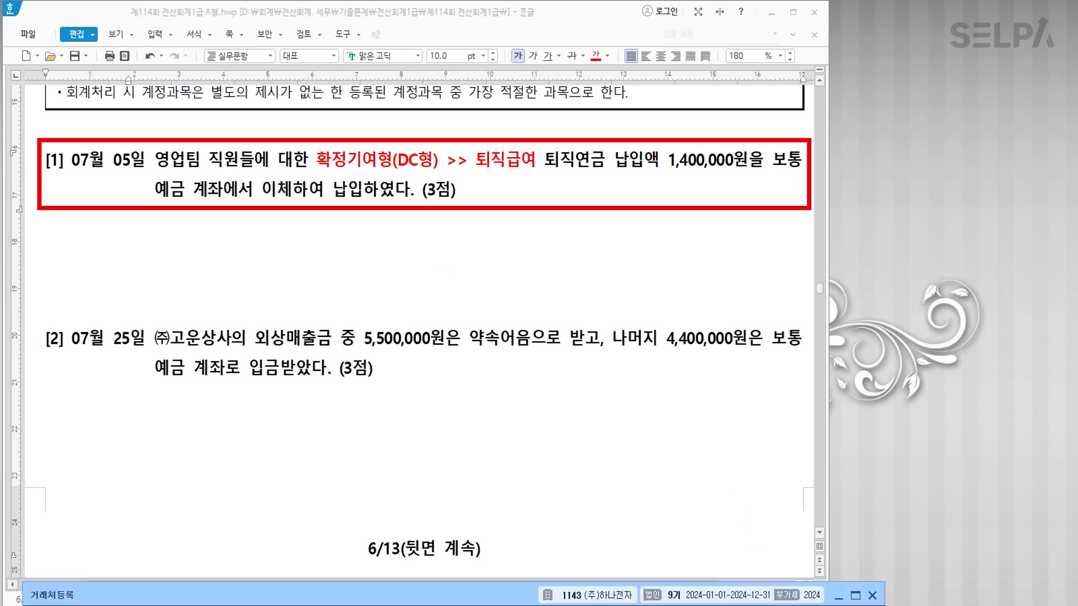
{"action": "key", "text": "ctrl+Return"}
{"action": "type", "text": "ㅇㅂ"}
{"action": "key", "text": "Return"}
{"action": "key", "text": "Return"}
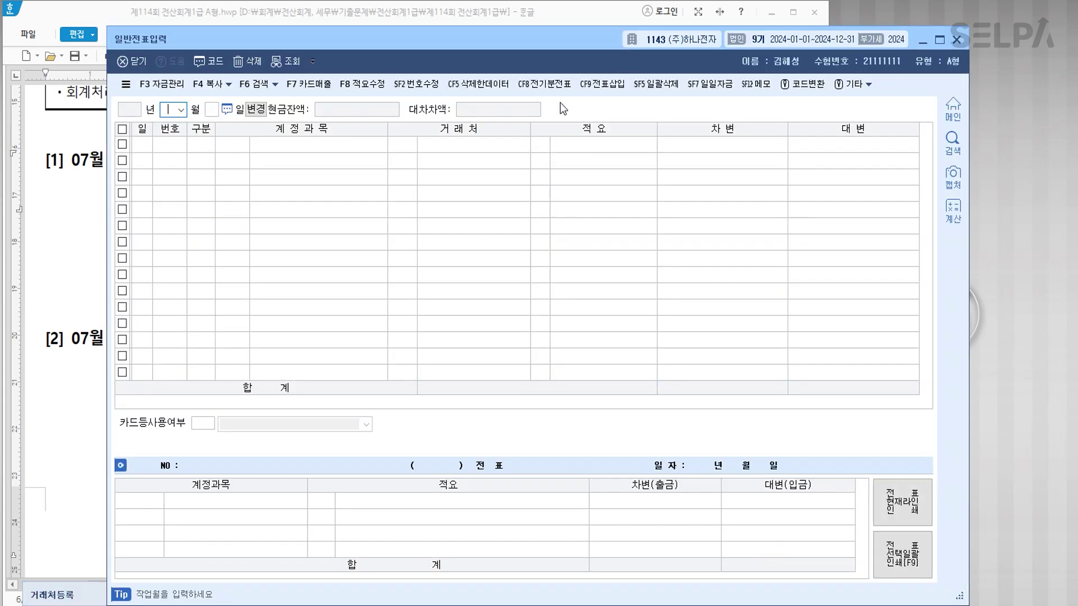
{"action": "left_click_drag", "start_coordinate": [551, 30], "coordinate": [507, 208]}
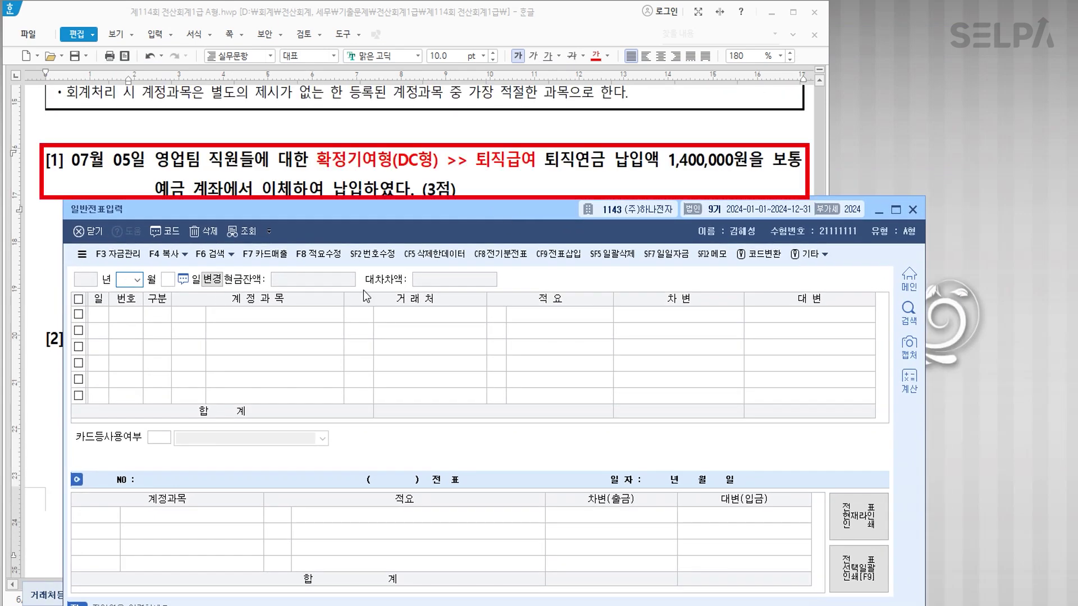
Set the voucher date in 일반전표입력 to 5 July 2024.
{"action": "type", "text": "07"}
{"action": "key", "text": "Return"}
{"action": "type", "text": "6"}
{"action": "key", "text": "Return"}
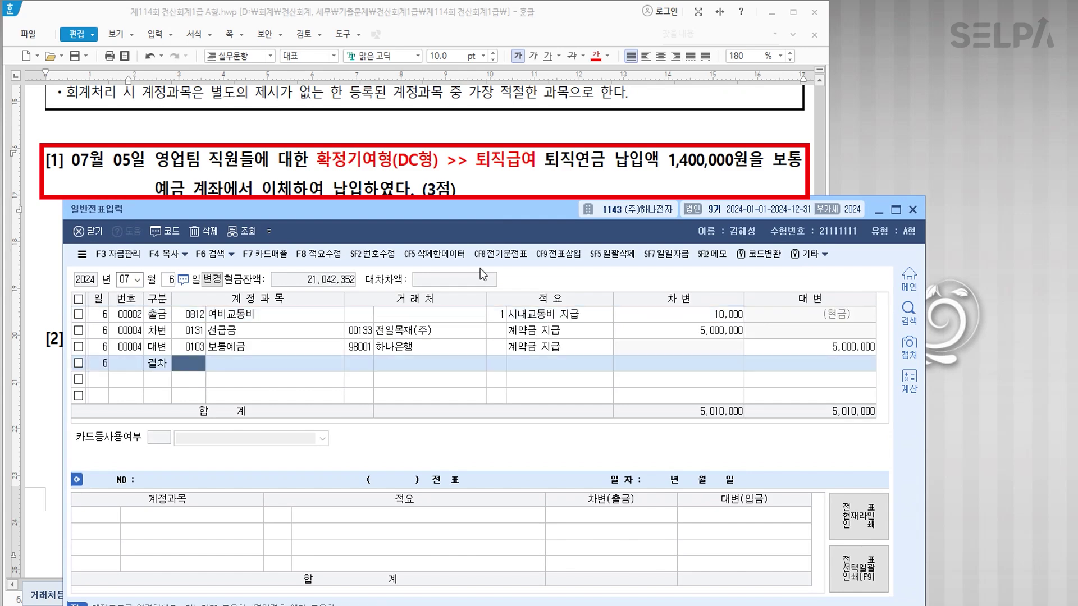
{"action": "left_click", "coordinate": [164, 280]}
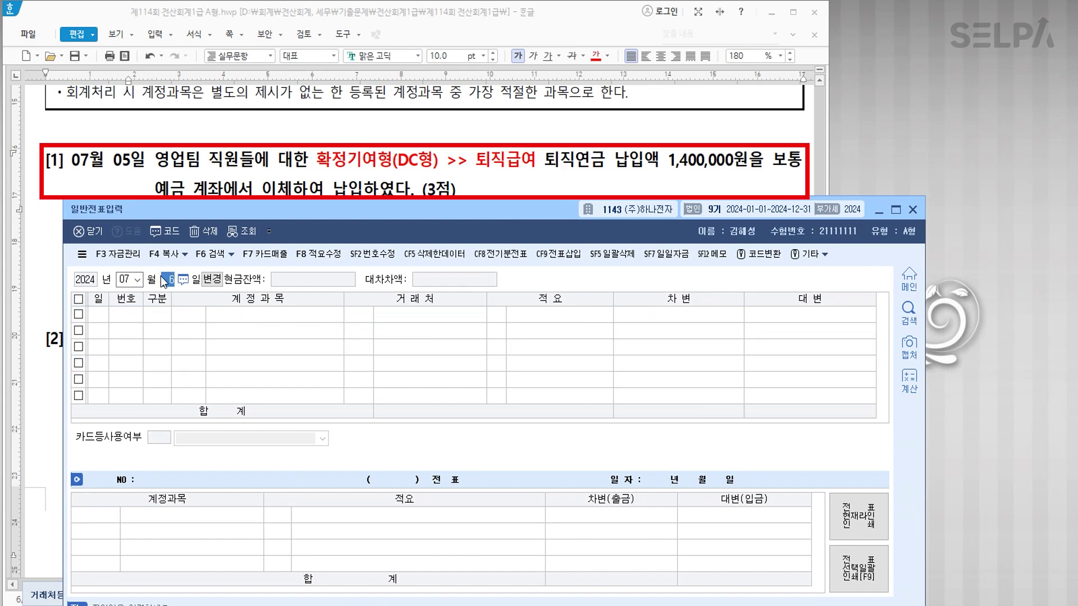
{"action": "type", "text": "5"}
{"action": "key", "text": "Return"}
Enter a 차변 line for 0806 퇴직급여 (판매관리비) of 1,400,000 in the 5 July voucher.
{"action": "type", "text": "3"}
{"action": "key", "text": "Return"}
{"action": "type", "text": "퇴직급"}
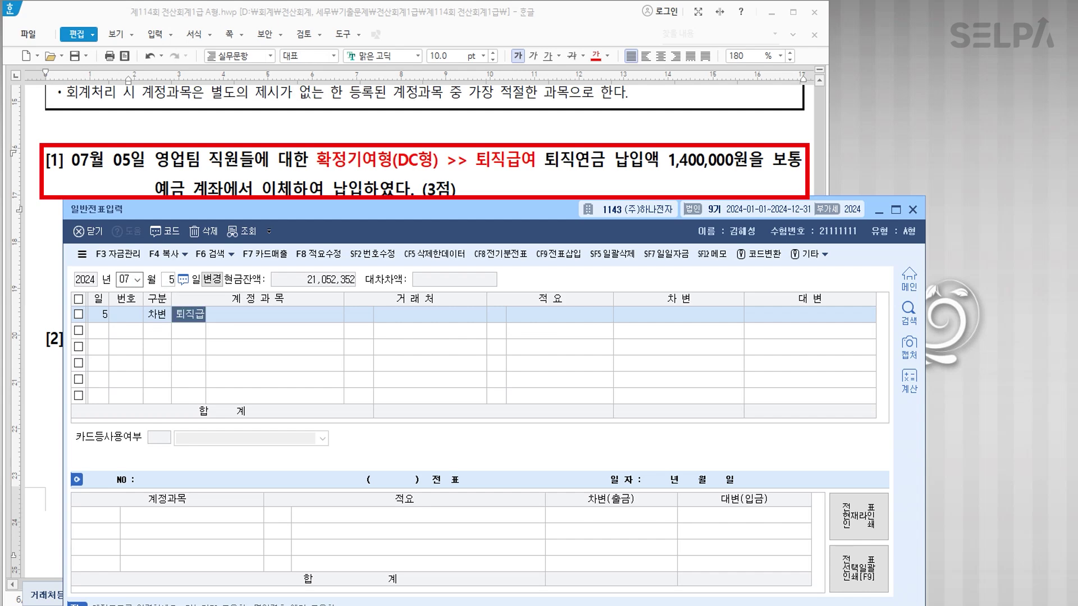
{"action": "key", "text": "Return"}
{"action": "key", "text": "Down"}
{"action": "key", "text": "Down"}
{"action": "key", "text": "Down"}
{"action": "key", "text": "Down"}
{"action": "key", "text": "Down"}
{"action": "key", "text": "Down"}
{"action": "key", "text": "Down"}
{"action": "key", "text": "Down"}
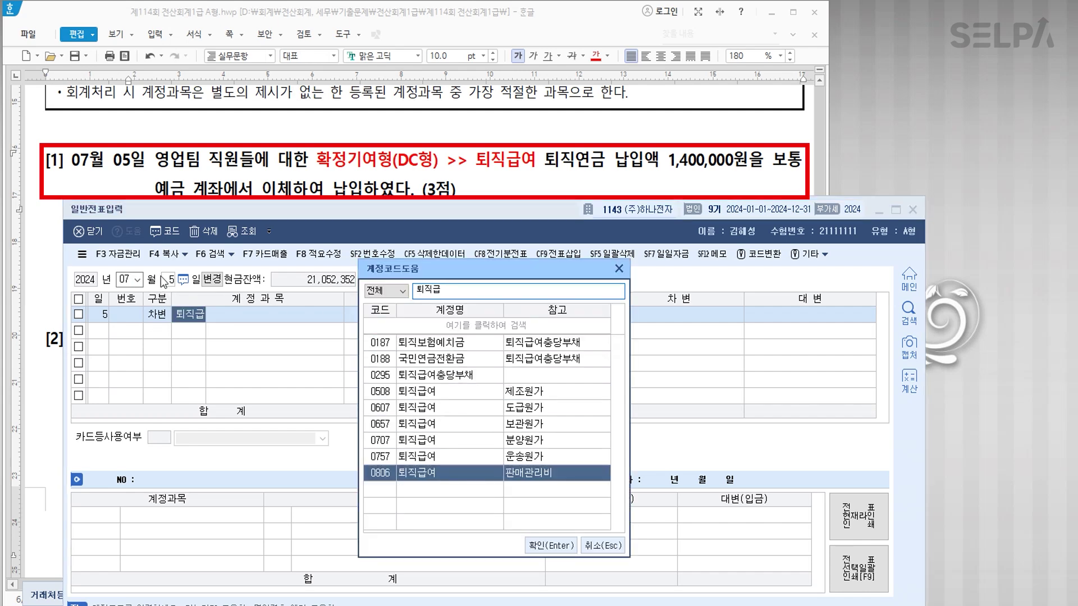
{"action": "key", "text": "Return"}
{"action": "key", "text": "Return"}
{"action": "key", "text": "Return"}
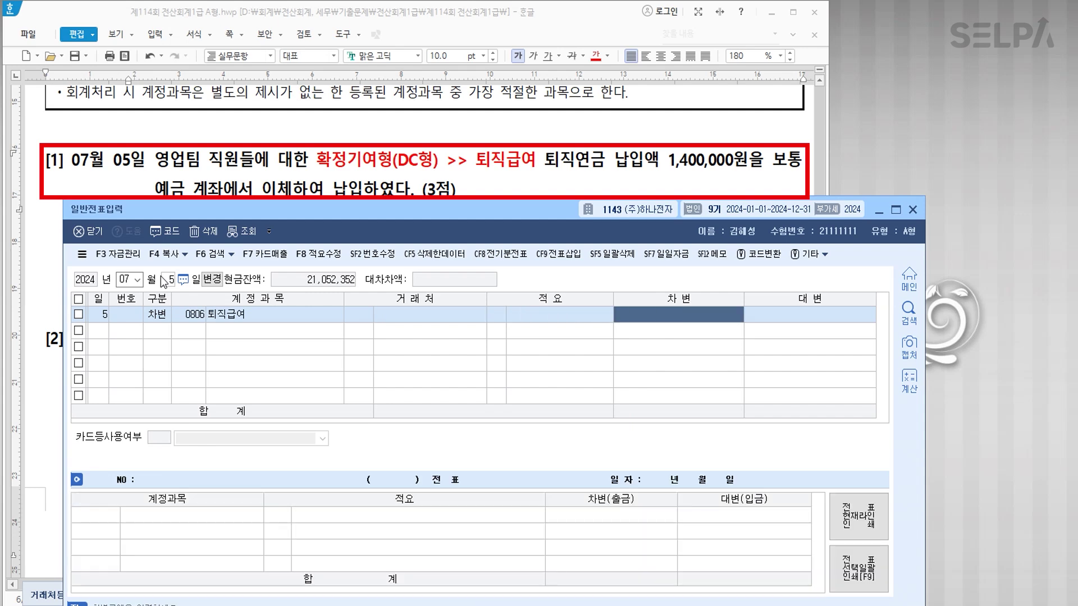
{"action": "type", "text": "1400000"}
{"action": "key", "text": "Return"}
Complete the 5 July voucher with a 대변 line for 0103 보통예금 of 1,400,000.
{"action": "type", "text": "4"}
{"action": "key", "text": "Return"}
{"action": "type", "text": "103"}
{"action": "key", "text": "Return"}
{"action": "key", "text": "Return"}
{"action": "key", "text": "Return"}
{"action": "key", "text": "Return"}
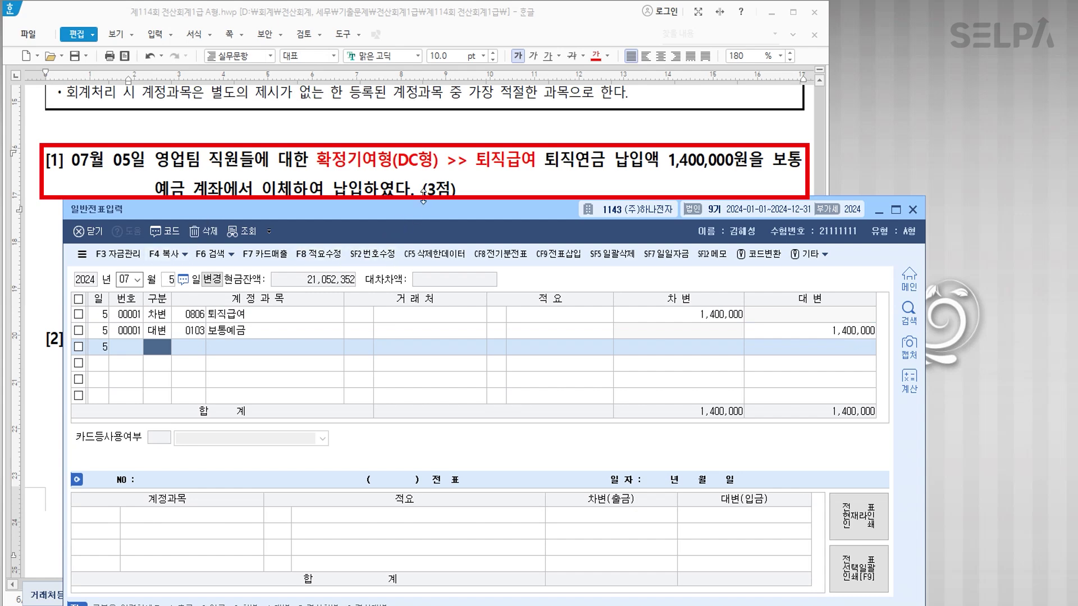
Read question [2], dated 25 July, in the exam document and return to 일반전표입력 with the question visible above it.
{"action": "left_click_drag", "start_coordinate": [433, 214], "coordinate": [433, 207]}
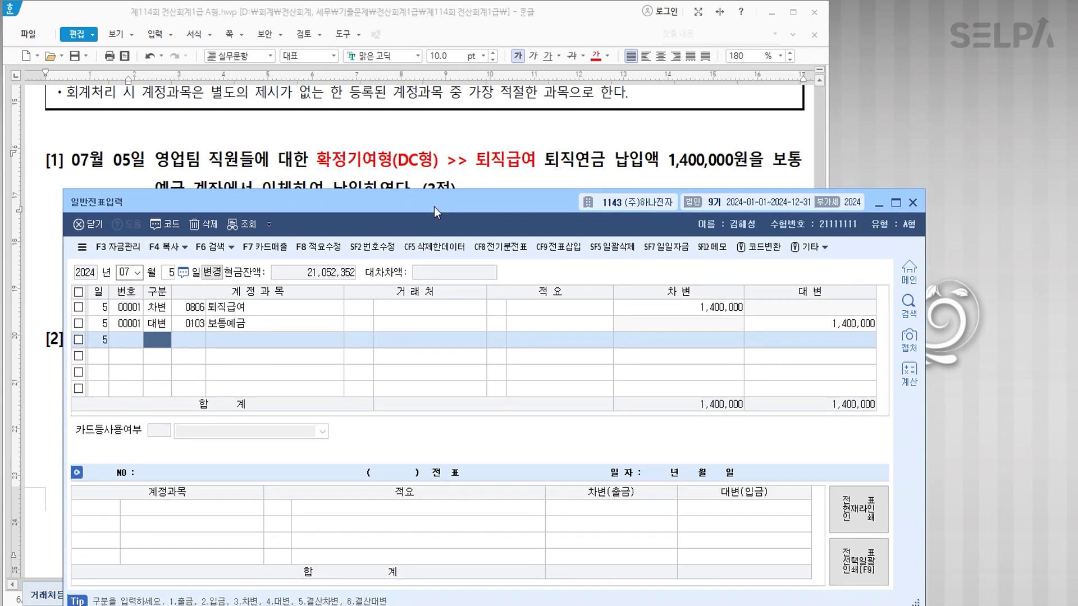
{"action": "scroll", "coordinate": [446, 169], "scroll_direction": "down", "scroll_amount": 1}
{"action": "left_click", "coordinate": [440, 171]}
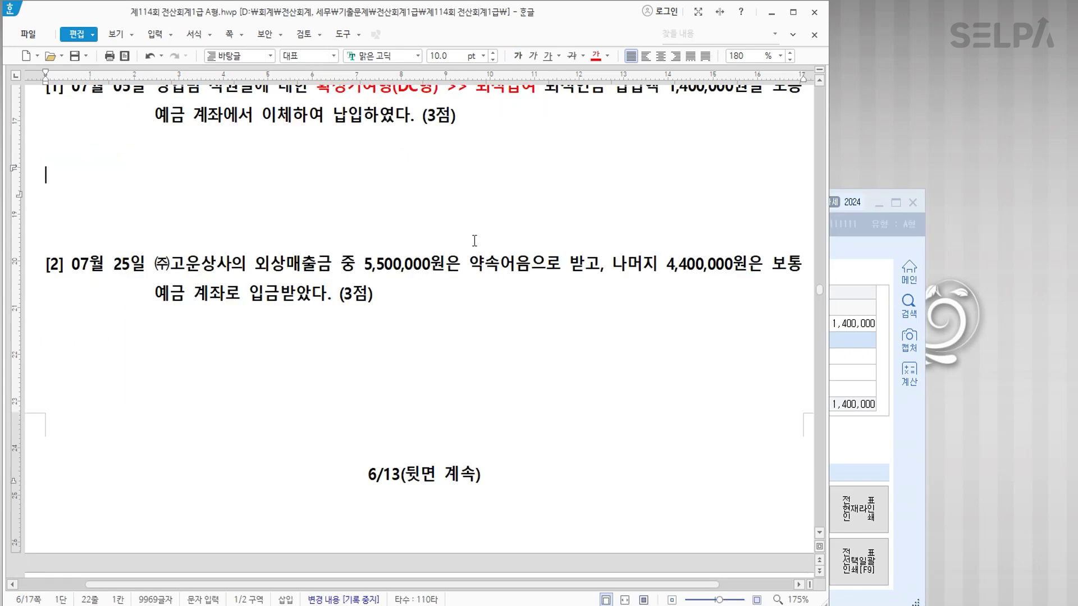
{"action": "scroll", "coordinate": [201, 243], "scroll_direction": "down", "scroll_amount": 1}
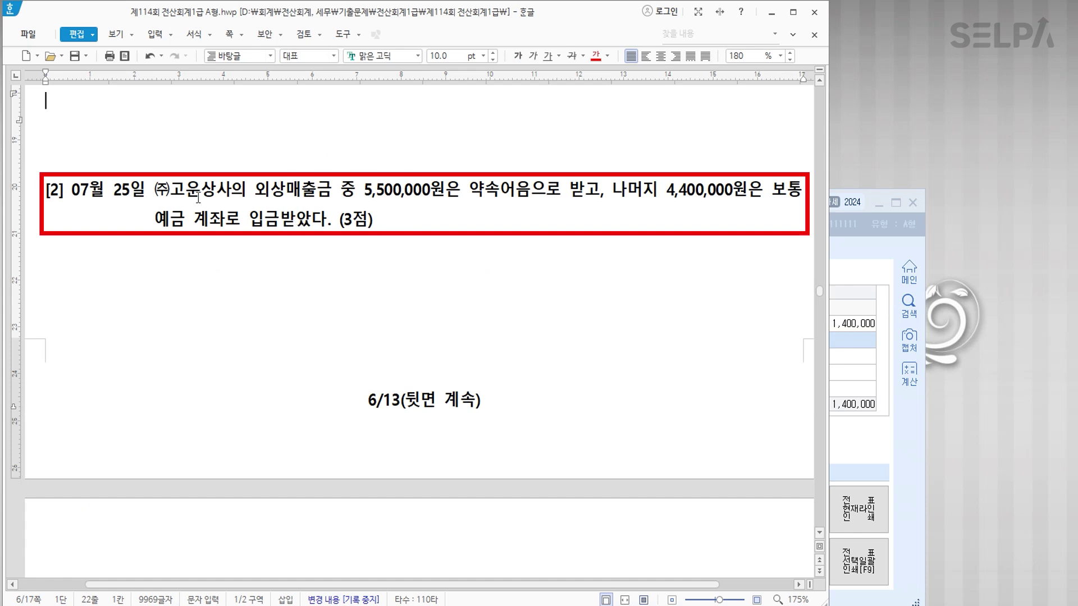
{"action": "key", "text": "ctrl"}
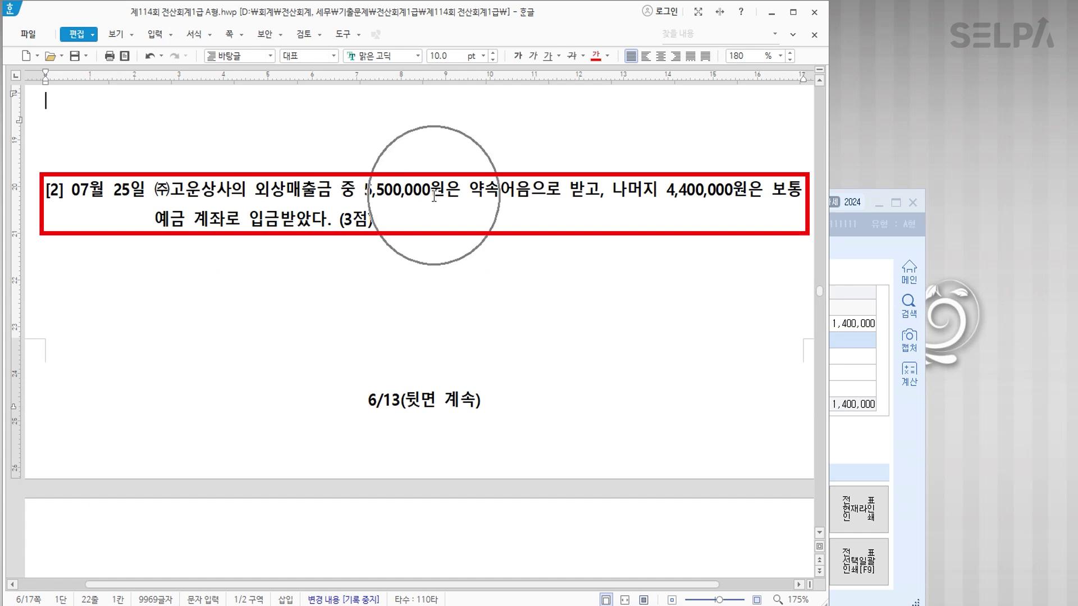
{"action": "key", "text": "ctrl"}
{"action": "key", "text": "ctrl"}
{"action": "key", "text": "ctrl"}
{"action": "left_click", "coordinate": [834, 426]}
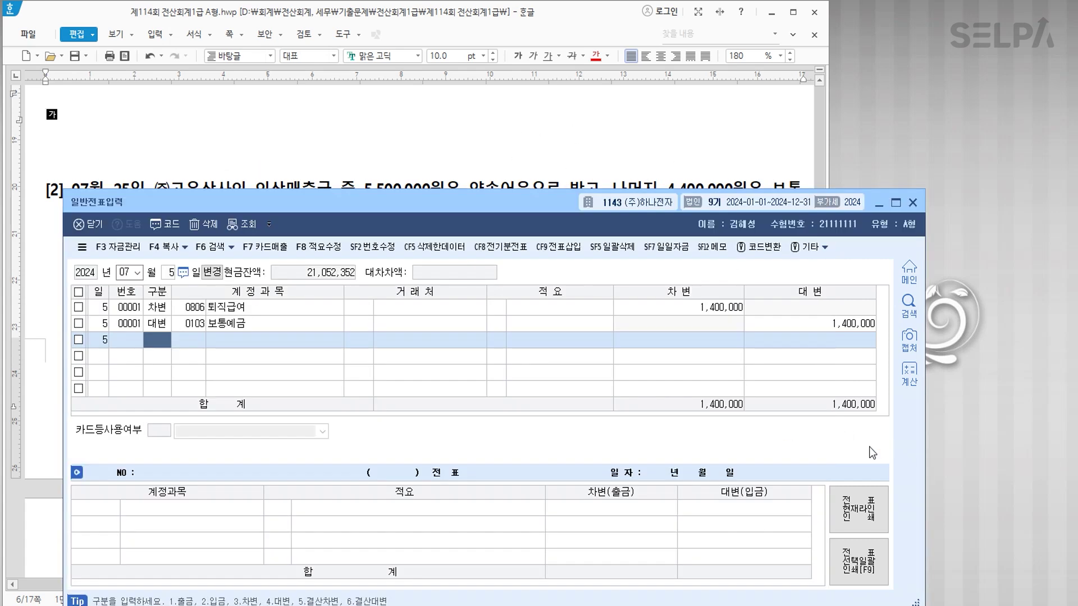
{"action": "scroll", "coordinate": [462, 175], "scroll_direction": "down", "scroll_amount": 2}
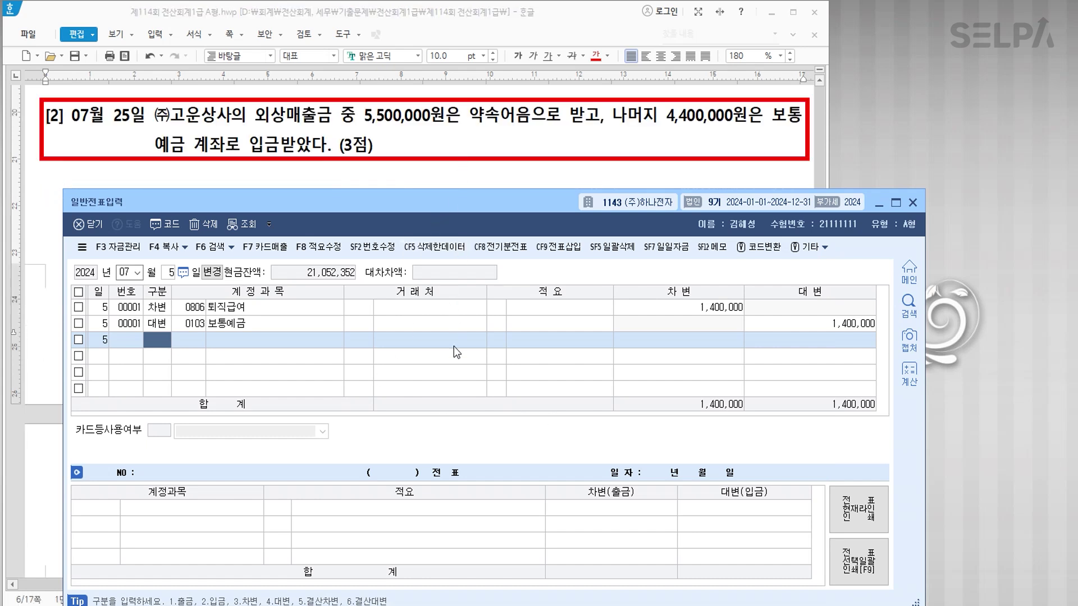
Enter a 차변 line dated 25 July for 0110 받을어음 with 거래처 (주)고운상사 and amount 5,500,000.
{"action": "type", "text": "25"}
{"action": "key", "text": "Return"}
{"action": "type", "text": "3"}
{"action": "key", "text": "Return"}
{"action": "type", "text": "110"}
{"action": "key", "text": "Return"}
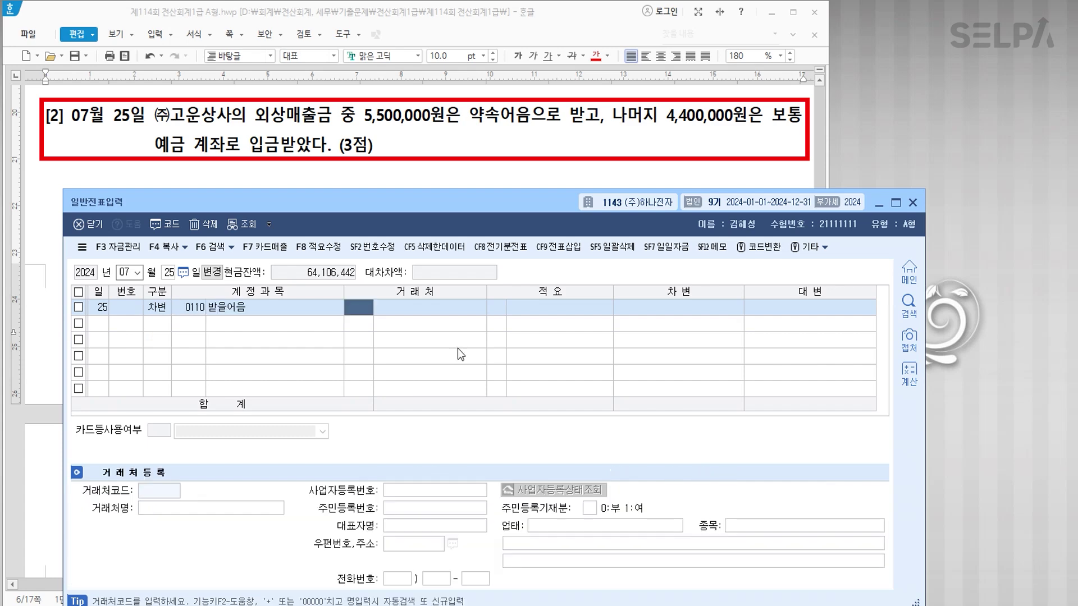
{"action": "type", "text": "고운"}
{"action": "key", "text": "Return"}
{"action": "key", "text": "Return"}
{"action": "key", "text": "Return"}
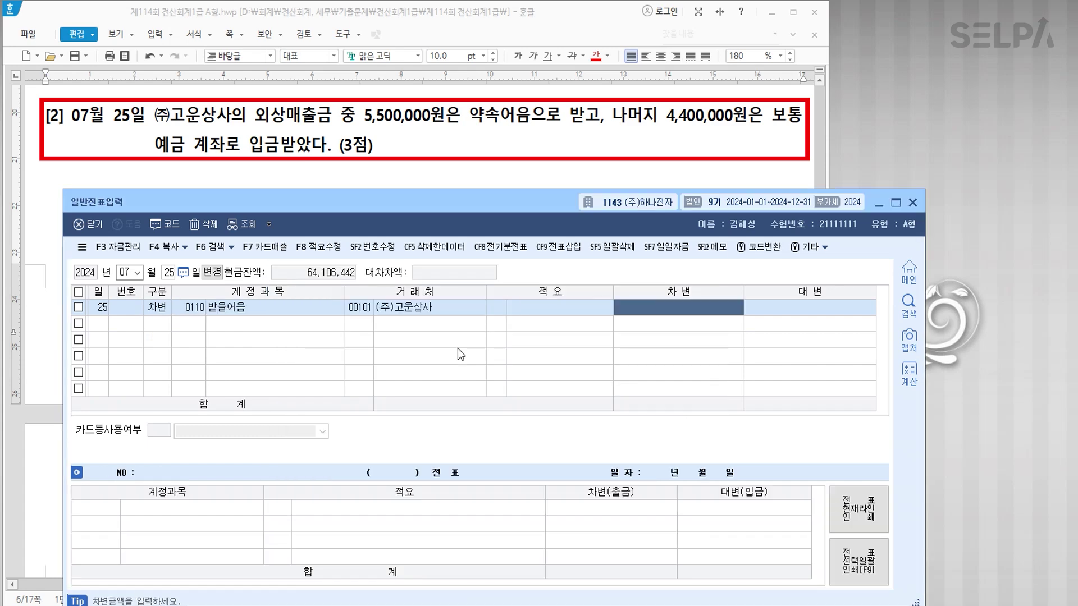
{"action": "type", "text": "5,500,000"}
{"action": "key", "text": "Return"}
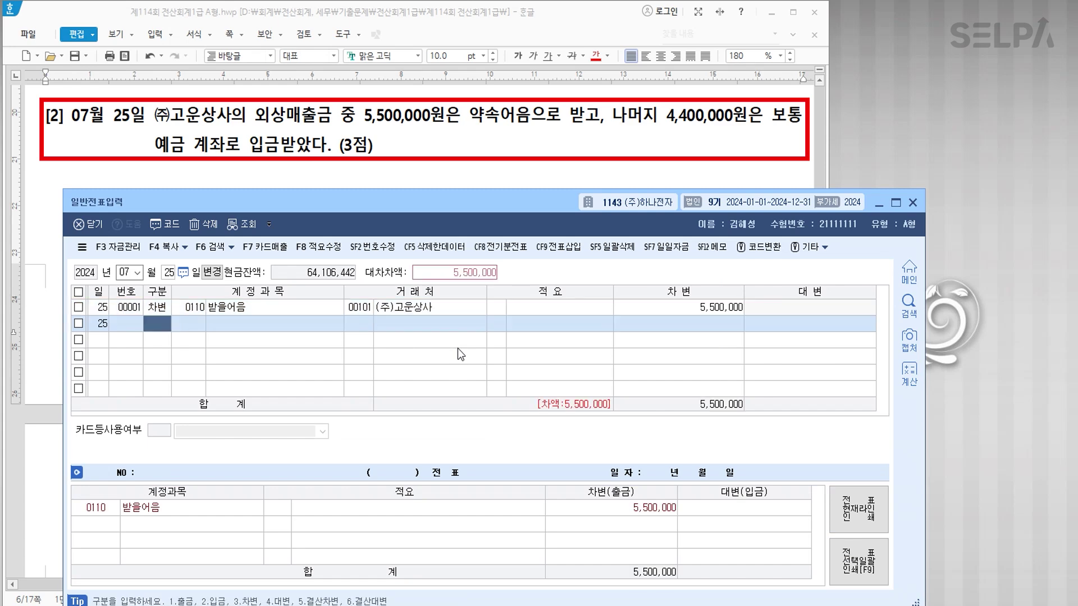
Add a 차변 line for 0103 보통예금 of 4,400,000 to the 25 July voucher.
{"action": "type", "text": "3"}
{"action": "key", "text": "Return"}
{"action": "type", "text": "103"}
{"action": "key", "text": "Return"}
{"action": "key", "text": "Return"}
{"action": "key", "text": "Return"}
{"action": "key", "text": "Return"}
{"action": "type", "text": "4400000"}
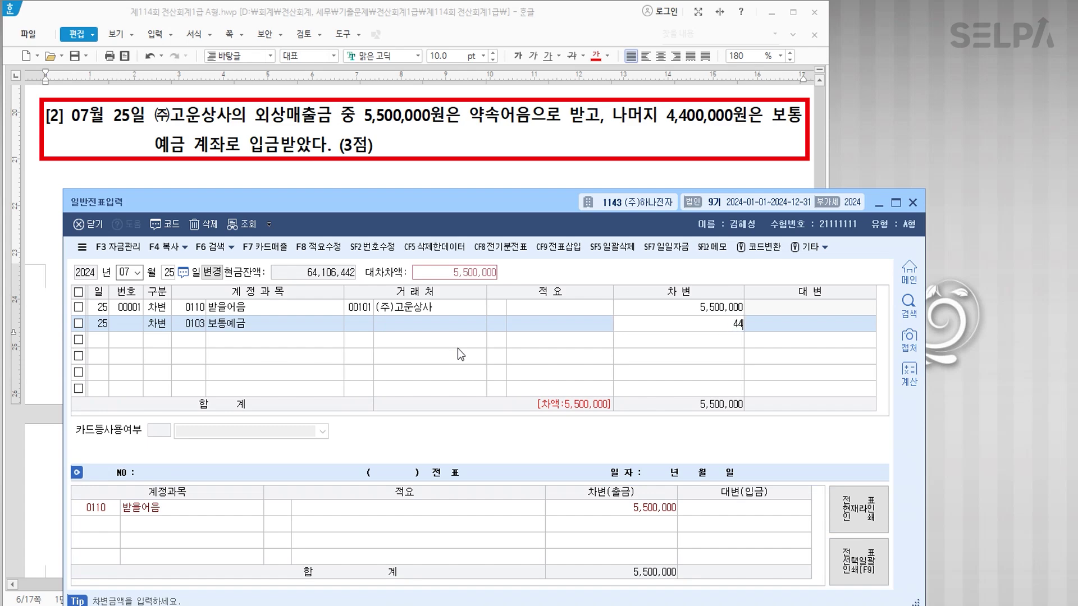
{"action": "key", "text": "Return"}
Complete the 25 July voucher with a 대변 line for 0108 외상매출금, 거래처 (주)고운상사, amount 9,900,000.
{"action": "type", "text": "4"}
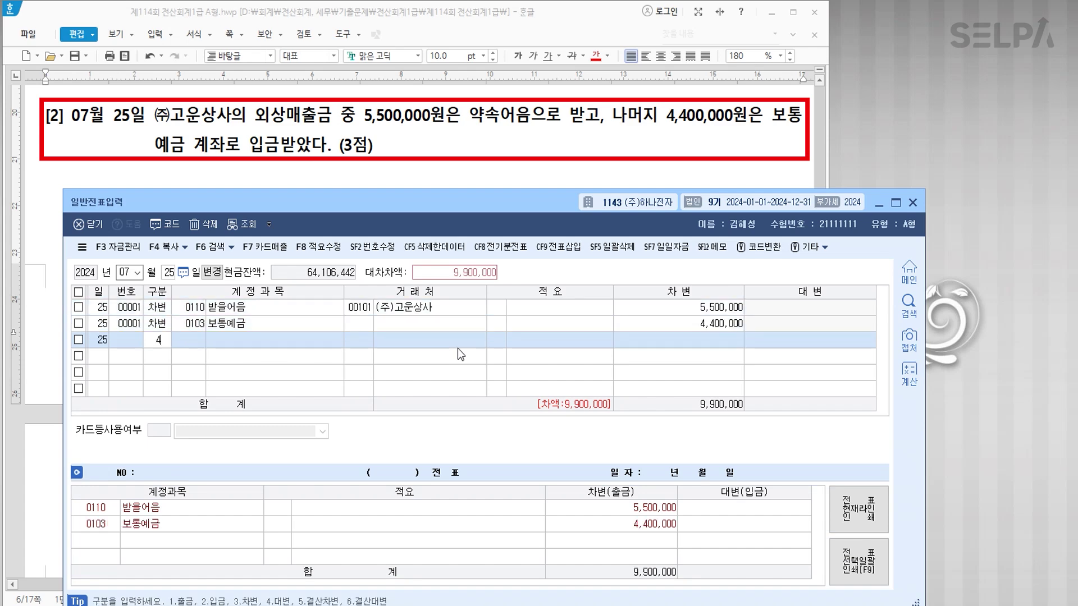
{"action": "key", "text": "Return"}
{"action": "type", "text": "108"}
{"action": "key", "text": "Return"}
{"action": "type", "text": "고운"}
{"action": "key", "text": "Return"}
{"action": "key", "text": "Return"}
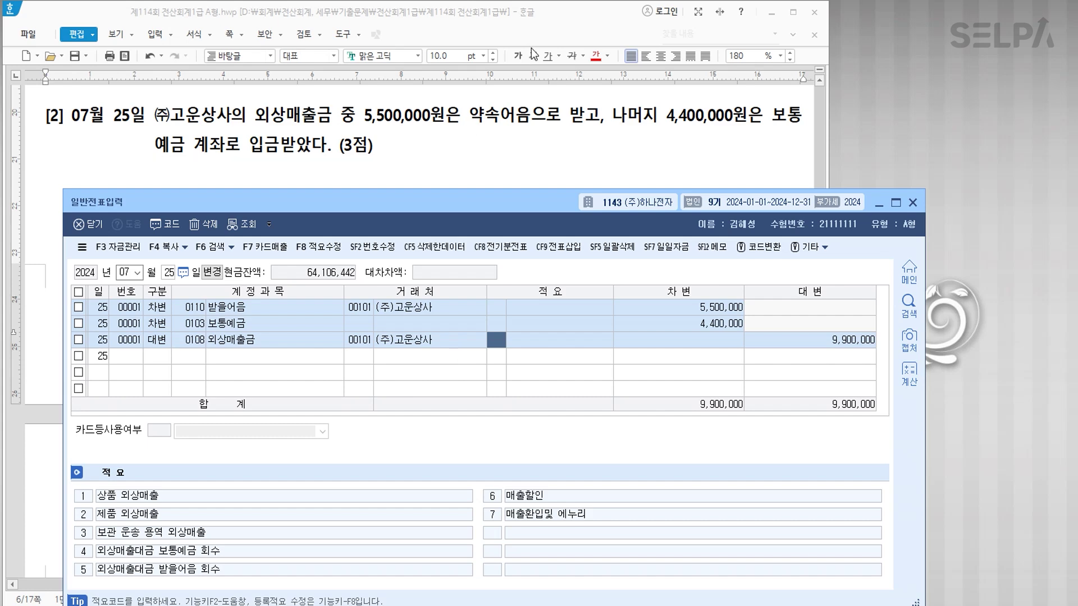
In question [3] of the exam document, colour the phrases "만기일 전에 은행에서 할인" and "할인료 5,000,000원" red.
{"action": "scroll", "coordinate": [525, 153], "scroll_direction": "down", "scroll_amount": 10}
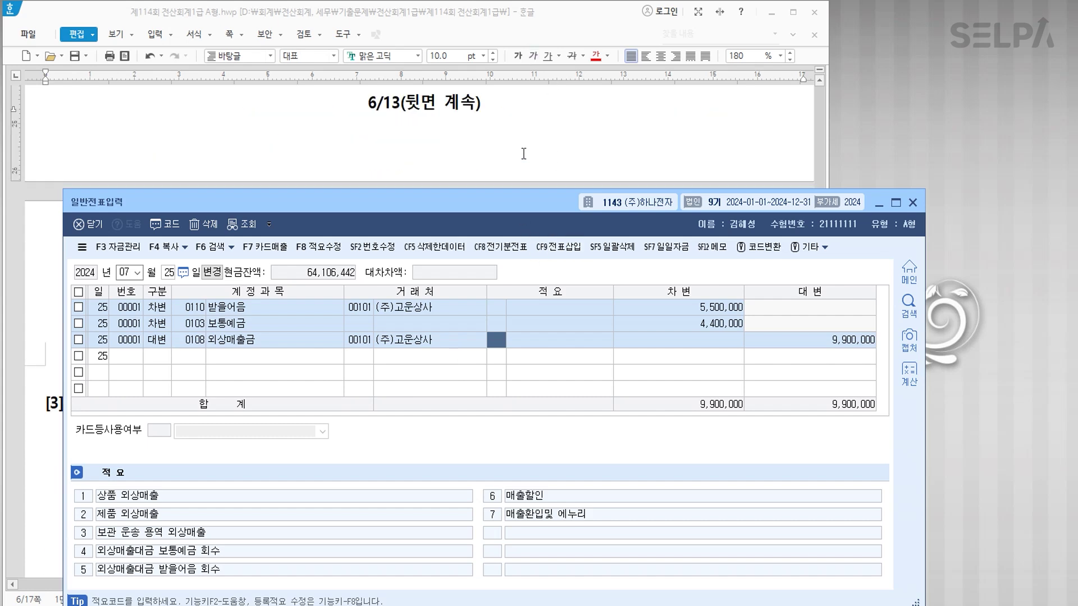
{"action": "left_click_drag", "start_coordinate": [500, 198], "coordinate": [476, 201]}
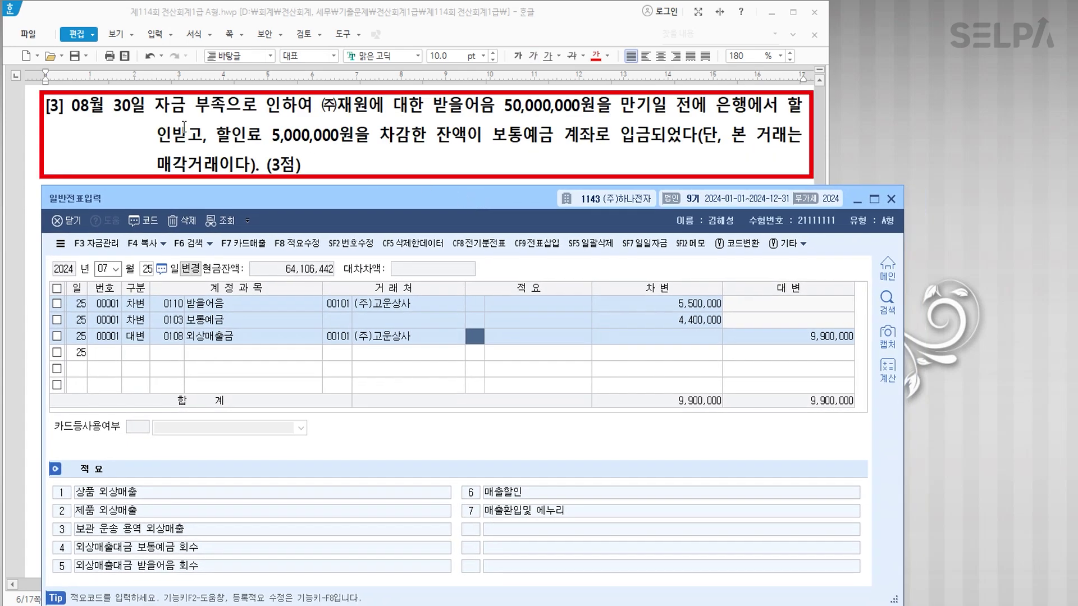
{"action": "key", "text": "ctrl"}
{"action": "left_click", "coordinate": [785, 108]}
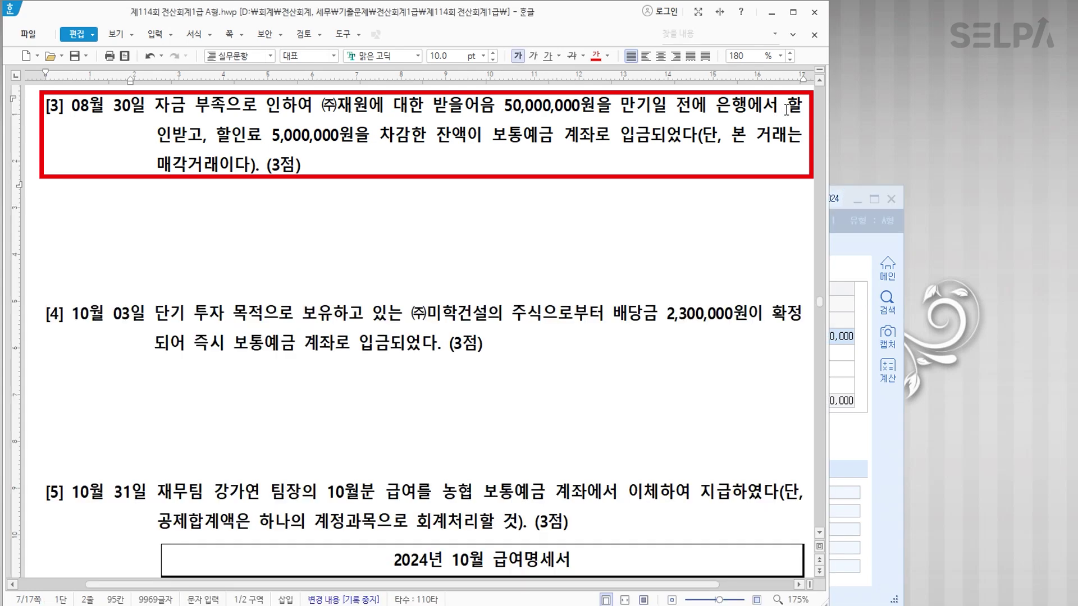
{"action": "left_click_drag", "start_coordinate": [620, 105], "coordinate": [171, 139]}
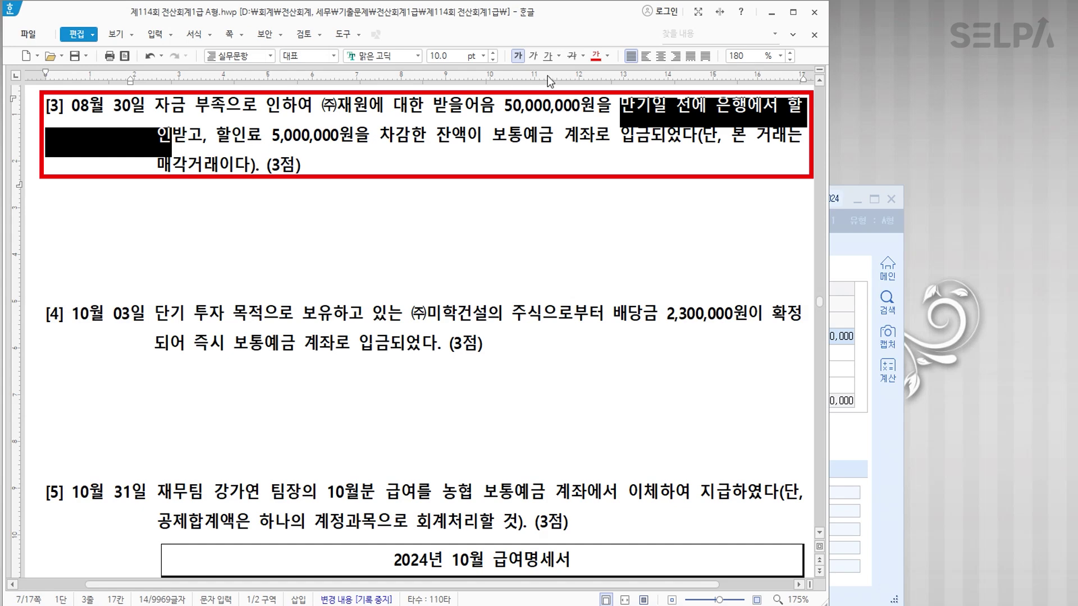
{"action": "left_click", "coordinate": [595, 55]}
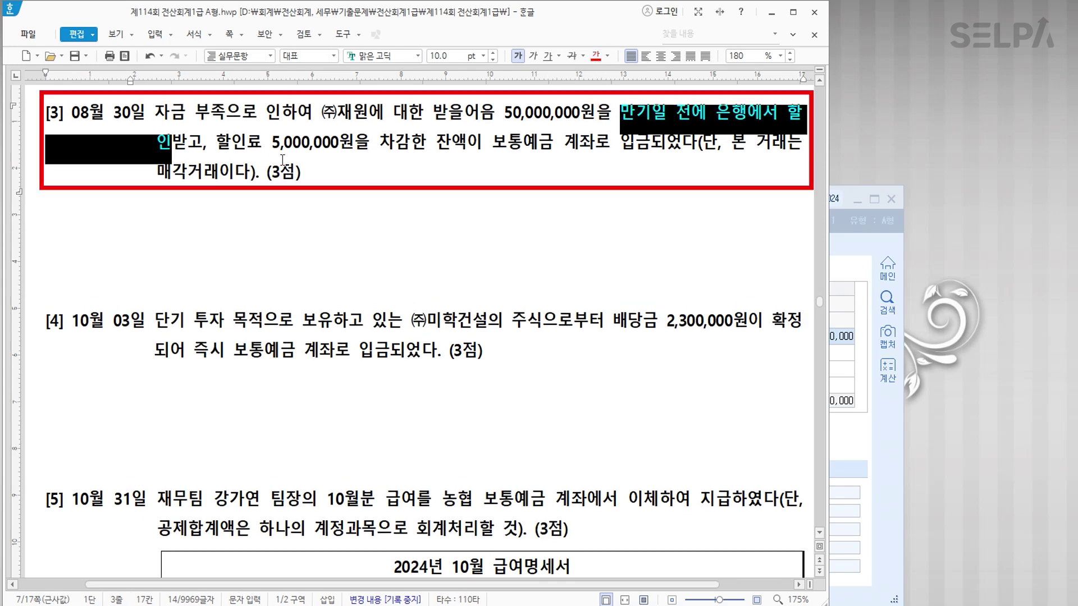
{"action": "left_click_drag", "start_coordinate": [221, 145], "coordinate": [351, 150]}
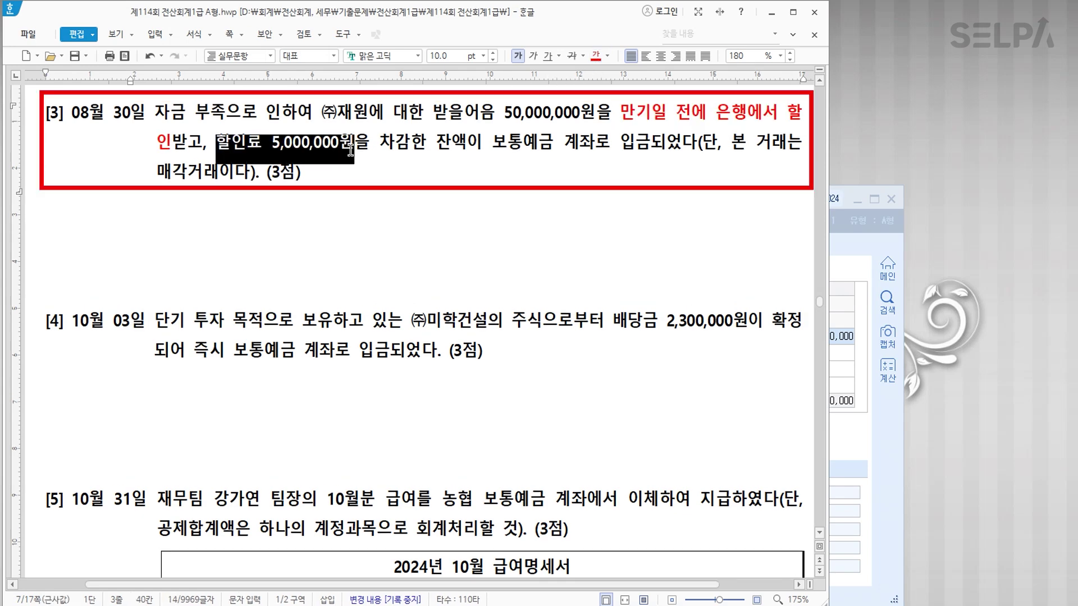
{"action": "left_click", "coordinate": [595, 56]}
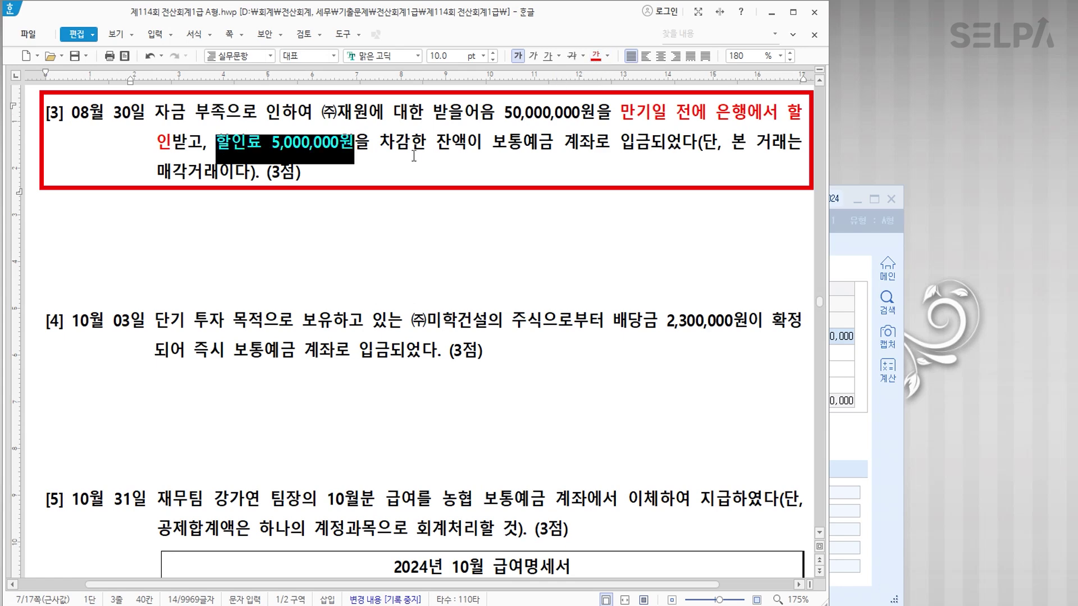
Insert the note ">> 매출채권처분손실" directly after "할인료 5,000,000원" in question [3].
{"action": "left_click", "coordinate": [365, 147]}
{"action": "type", "text": ">> "}
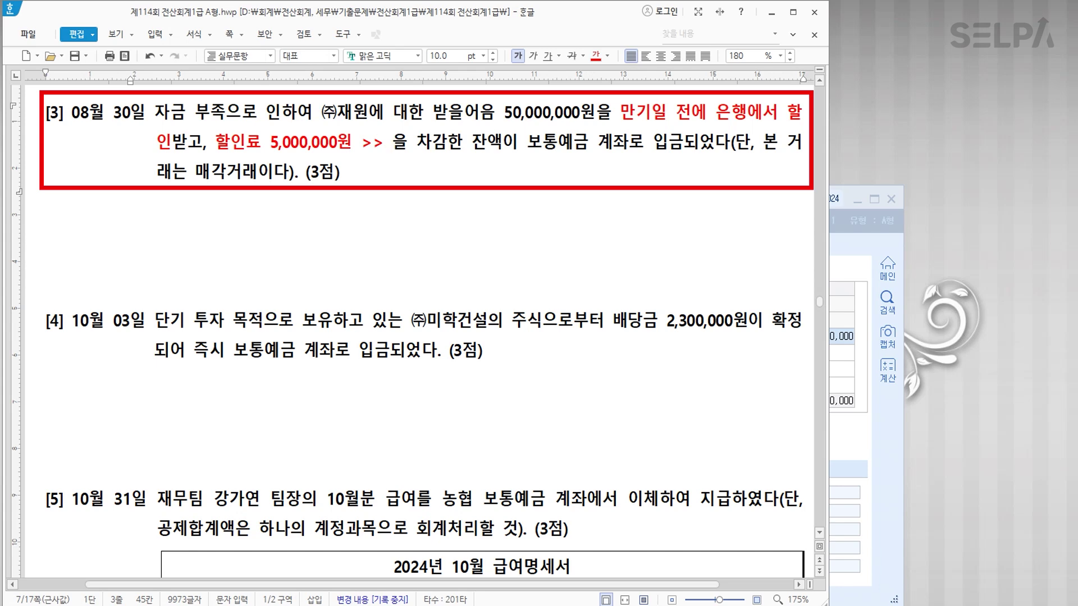
{"action": "type", "text": "매출채권"}
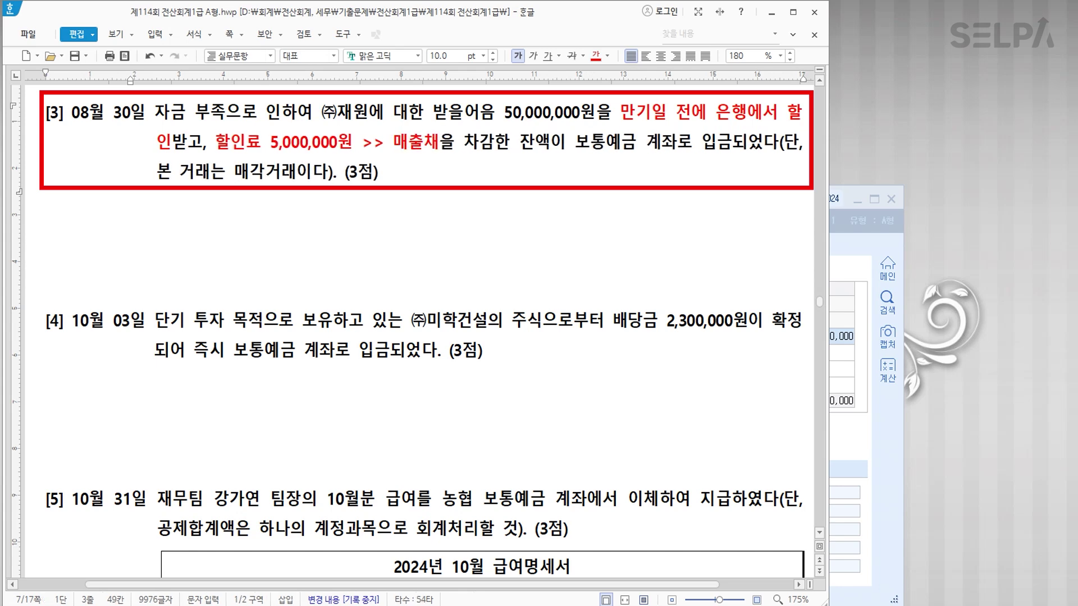
{"action": "type", "text": "분손실"}
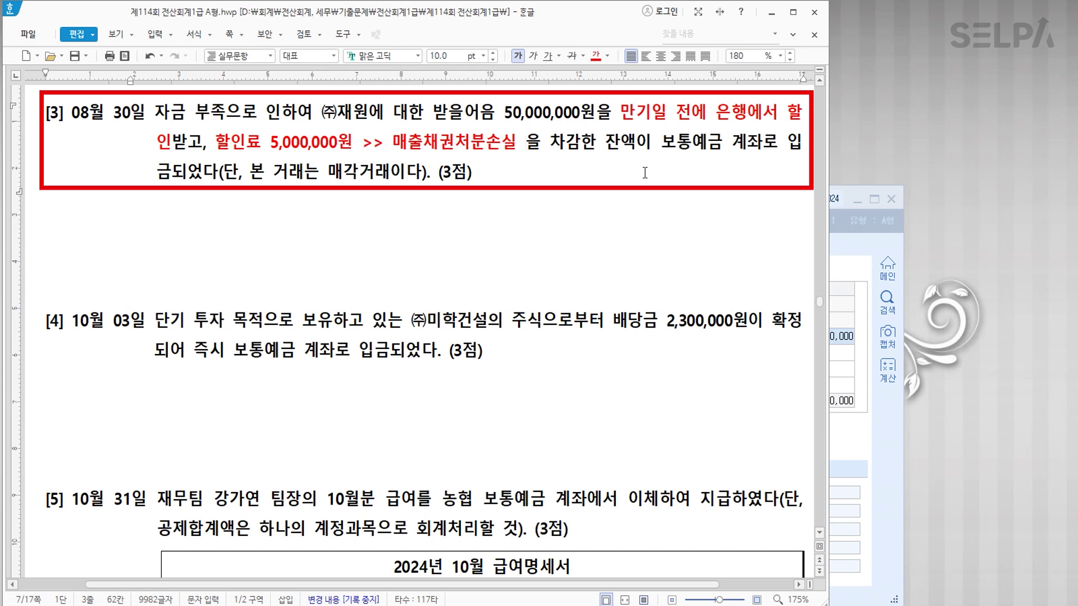
Return to 일반전표입력 and set the voucher date to 30 August.
{"action": "left_click", "coordinate": [859, 453]}
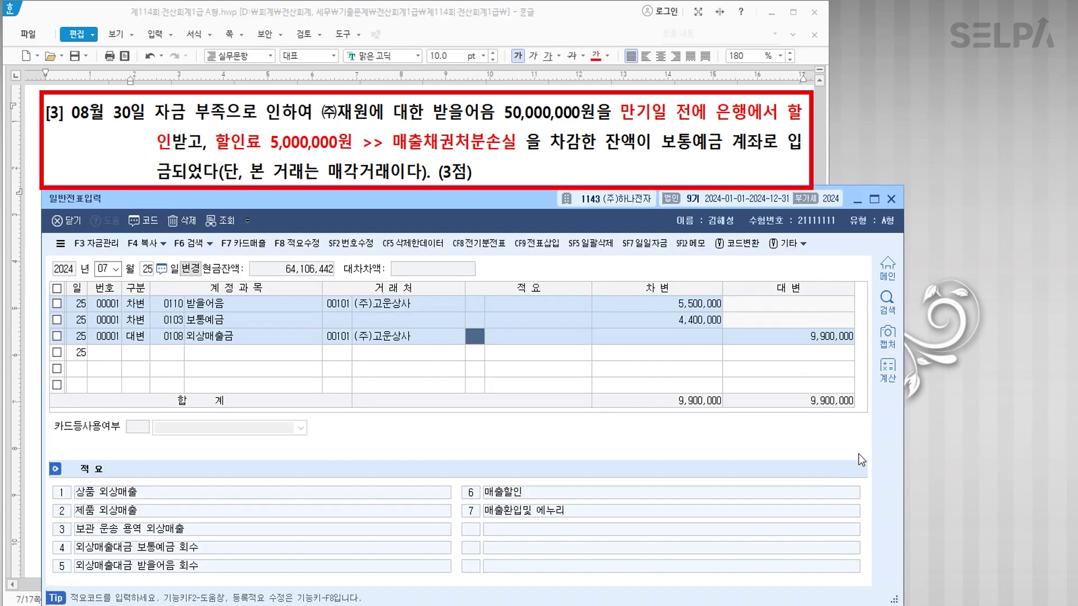
{"action": "key", "text": "Escape"}
{"action": "key", "text": "Escape"}
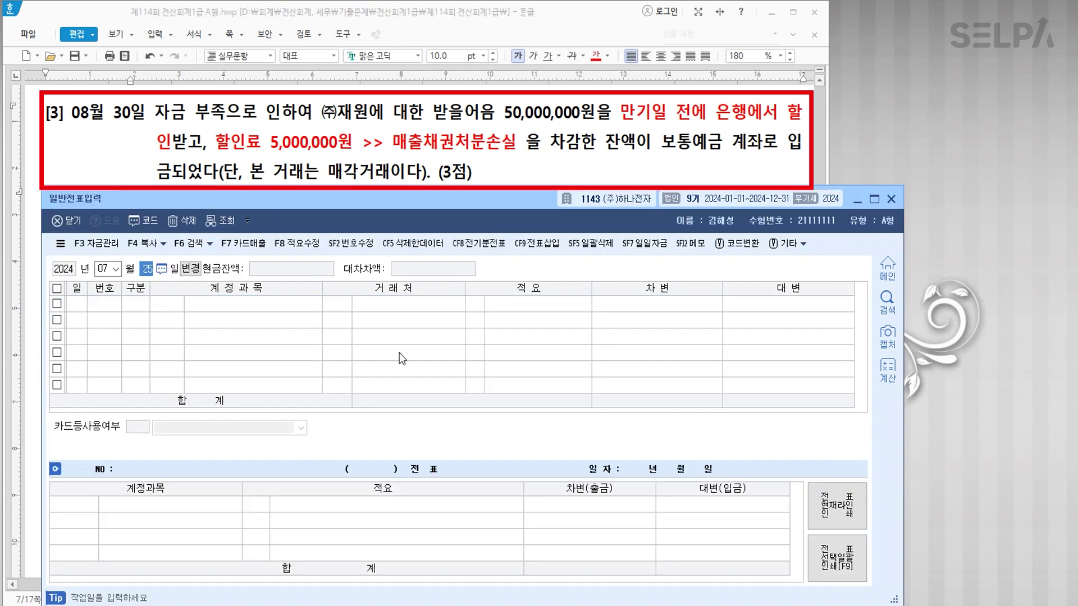
{"action": "type", "text": "08"}
{"action": "key", "text": "Return"}
{"action": "type", "text": "30"}
{"action": "key", "text": "Return"}
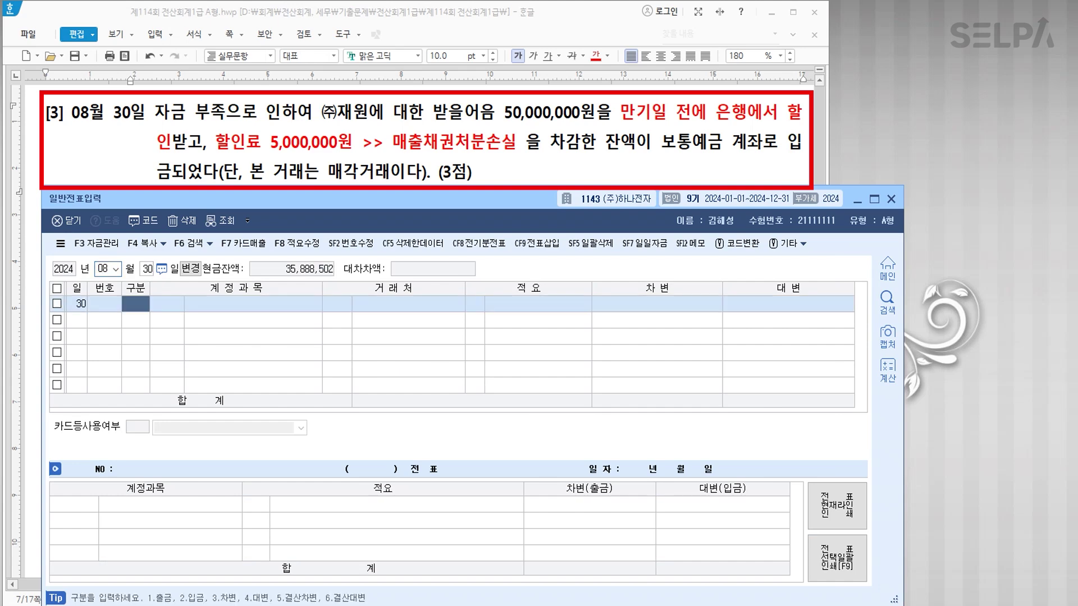
Enter a 대변 line for 0110 받을어음 with 거래처 (주)재원 and amount 50,000,000.
{"action": "type", "text": "4"}
{"action": "key", "text": "Return"}
{"action": "type", "text": "110"}
{"action": "key", "text": "Return"}
{"action": "type", "text": "재원"}
{"action": "key", "text": "Return"}
{"action": "key", "text": "Return"}
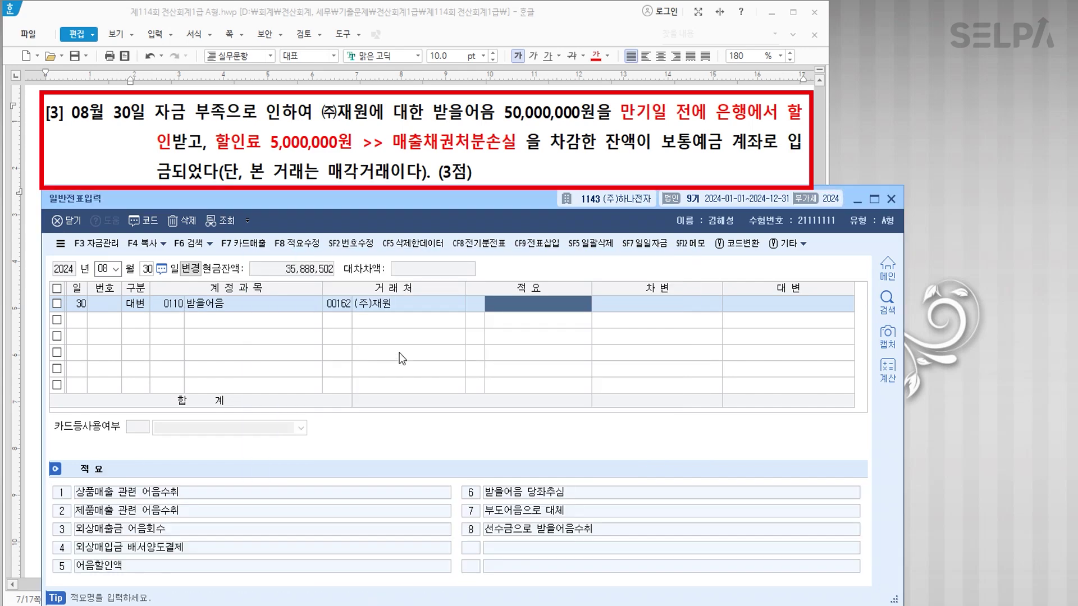
{"action": "key", "text": "Return"}
{"action": "type", "text": "50000000"}
{"action": "key", "text": "Return"}
Add a 차변 line for 0956 매출채권처분손실 of 5,000,000 to the 30 August voucher.
{"action": "type", "text": "3"}
{"action": "key", "text": "Return"}
{"action": "type", "text": "매출"}
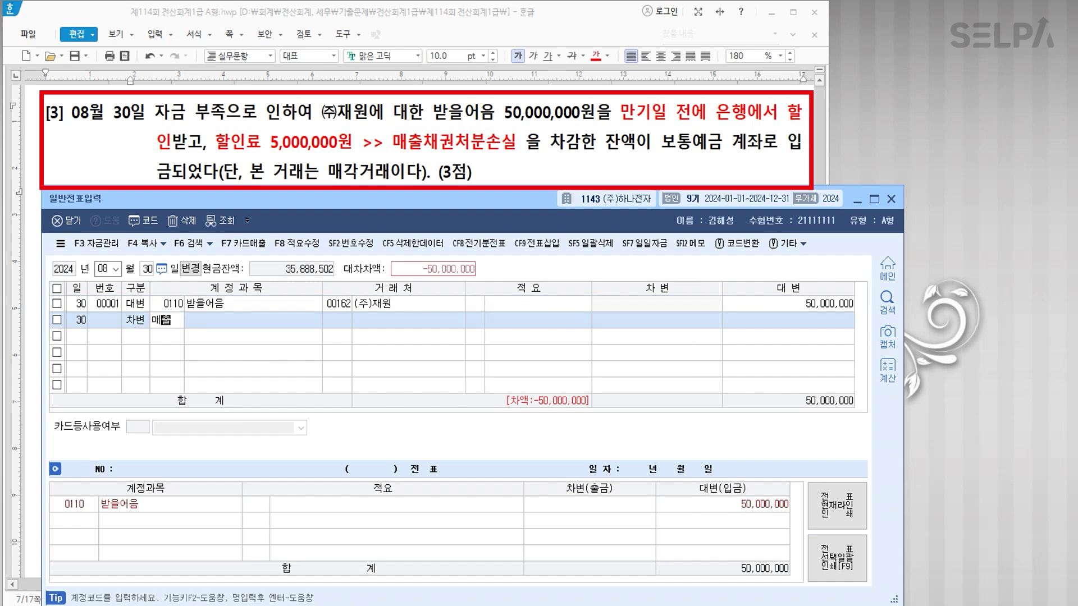
{"action": "key", "text": "Return"}
{"action": "key", "text": "Return"}
{"action": "key", "text": "Return"}
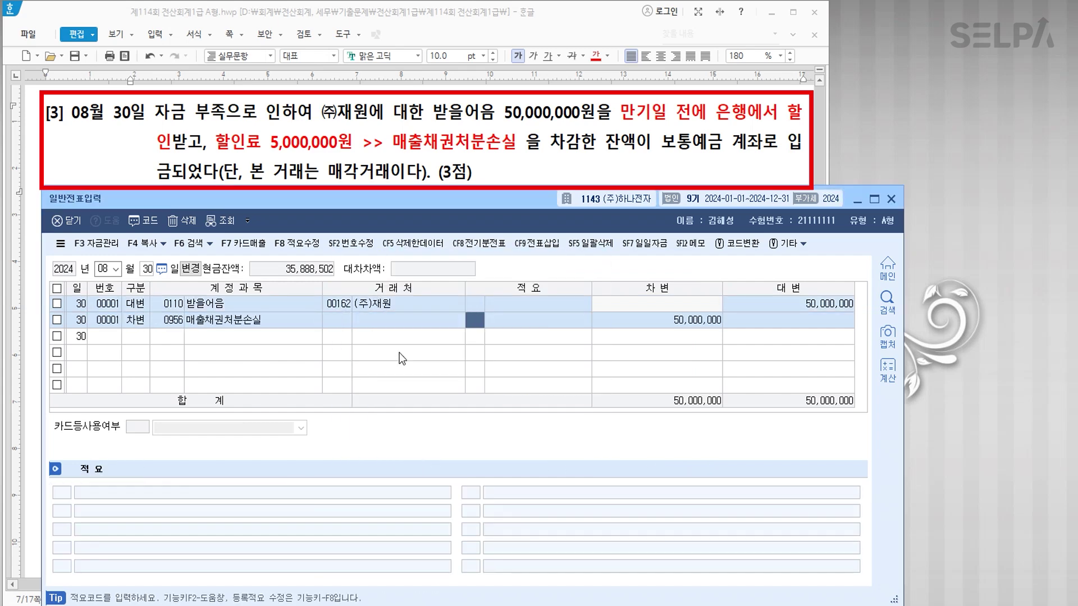
{"action": "key", "text": "Return"}
{"action": "type", "text": "5000000"}
{"action": "key", "text": "Return"}
Complete the 30 August voucher with a 차변 line for 0103 보통예금 of 45,000,000.
{"action": "type", "text": "3"}
{"action": "key", "text": "Return"}
{"action": "type", "text": "103"}
{"action": "key", "text": "Return"}
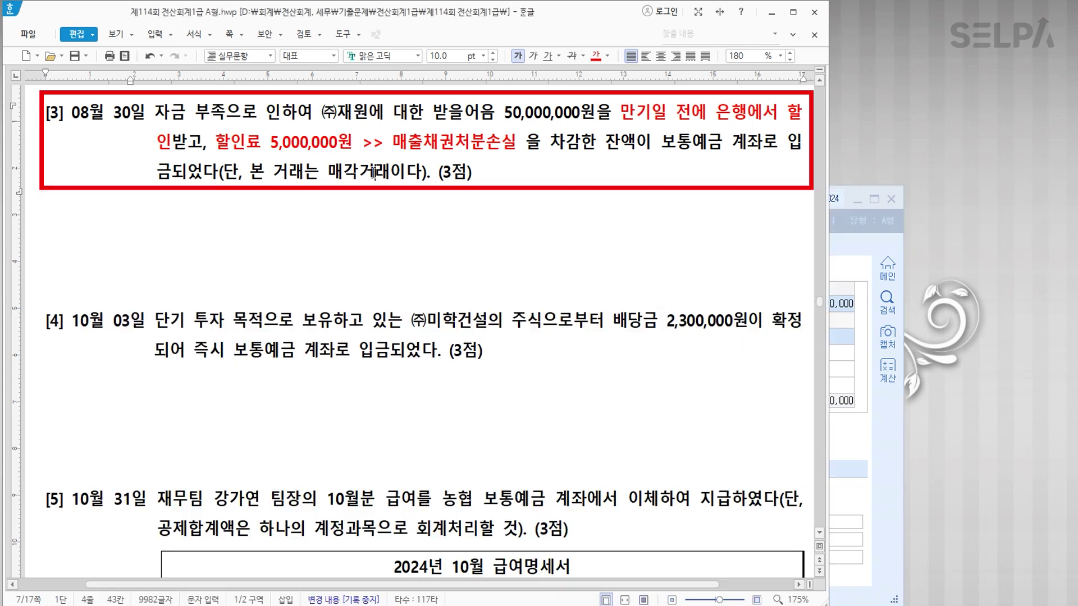
In question [3] of the exam document, colour "매각거래" green and underline "매출채권처분손실".
{"action": "left_click", "coordinate": [374, 173]}
{"action": "left_click_drag", "start_coordinate": [328, 173], "coordinate": [389, 172]}
{"action": "left_click", "coordinate": [608, 56]}
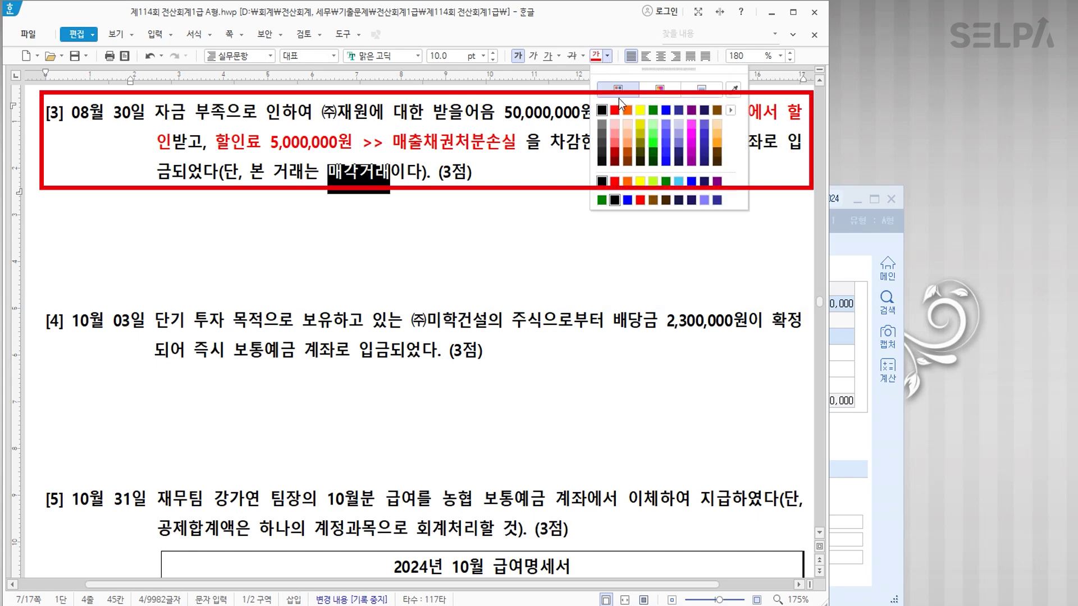
{"action": "left_click", "coordinate": [654, 111]}
{"action": "left_click_drag", "start_coordinate": [393, 141], "coordinate": [521, 142]}
{"action": "left_click", "coordinate": [552, 59]}
{"action": "left_click", "coordinate": [463, 269]}
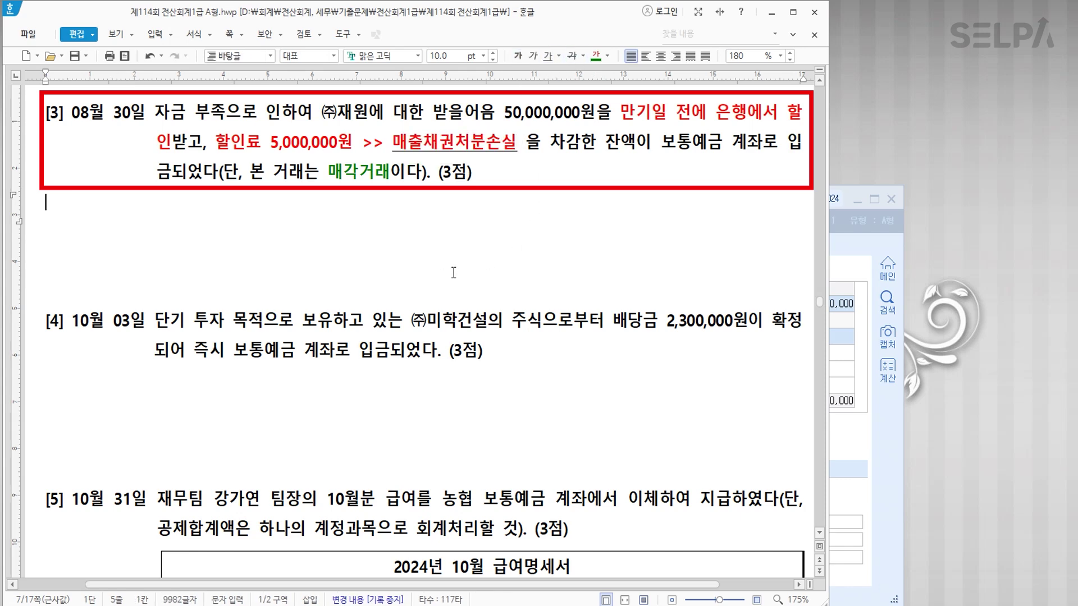
Bring question [4] into view in the exam document and set the 일반전표입력 date to 3 October.
{"action": "scroll", "coordinate": [477, 264], "scroll_direction": "down", "scroll_amount": 4}
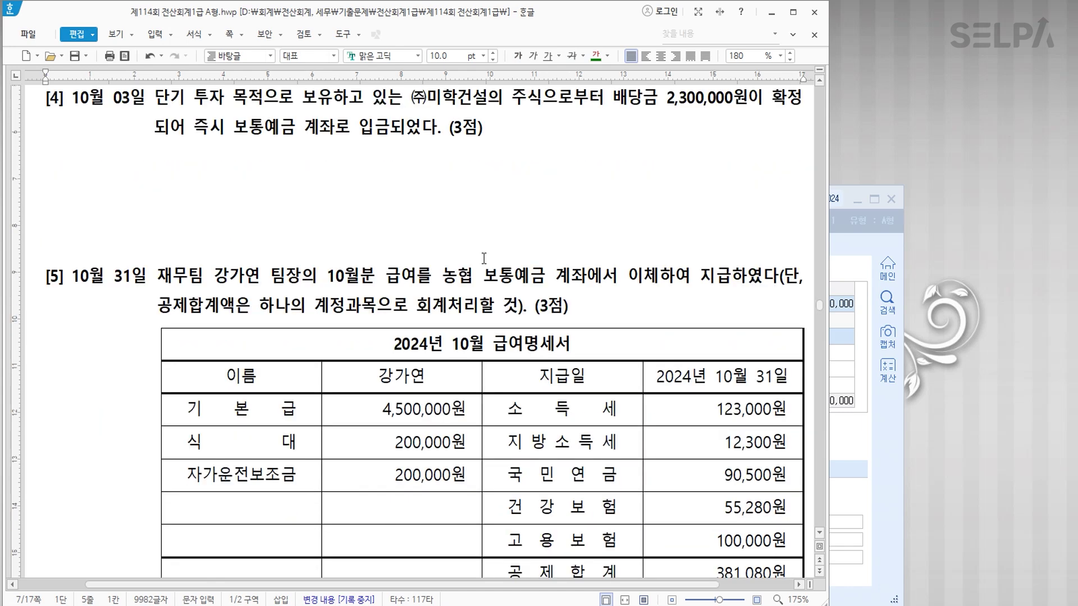
{"action": "left_click", "coordinate": [442, 221]}
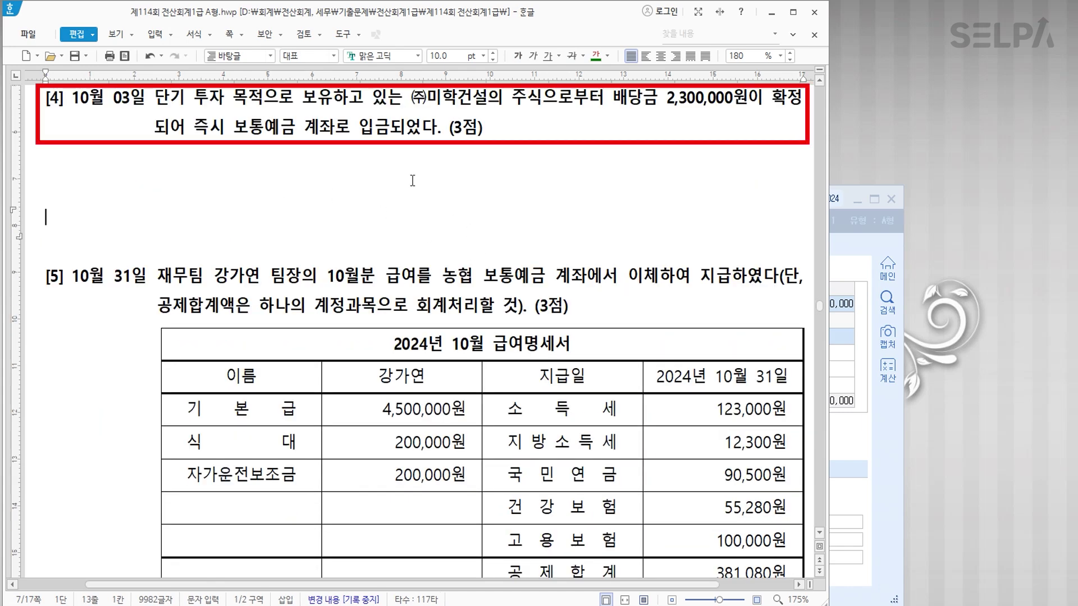
{"action": "left_click", "coordinate": [860, 272]}
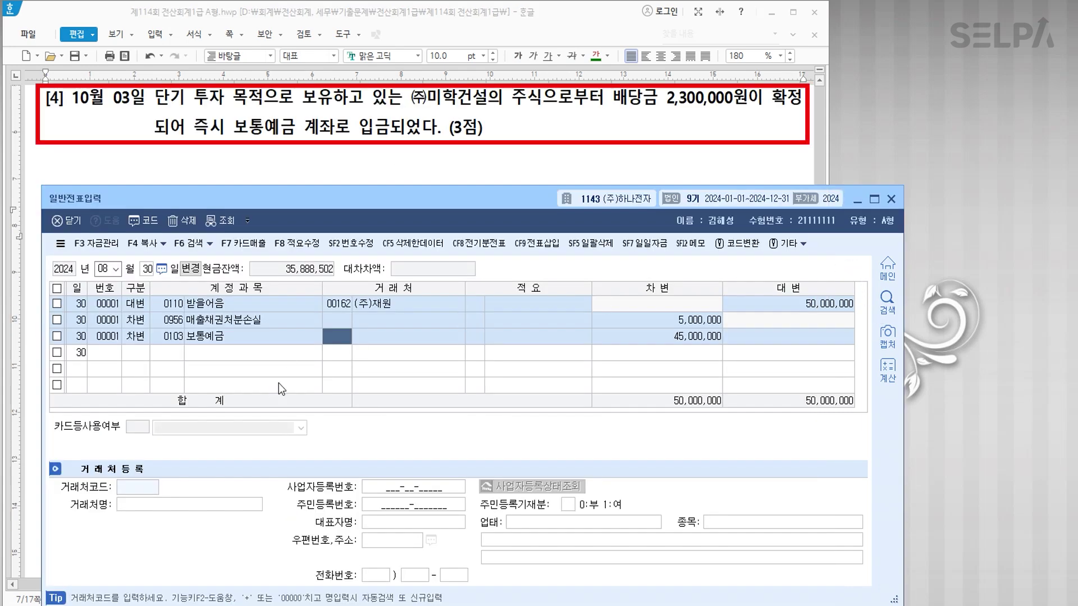
{"action": "type", "text": "10"}
{"action": "key", "text": "Return"}
{"action": "type", "text": "3"}
{"action": "key", "text": "Return"}
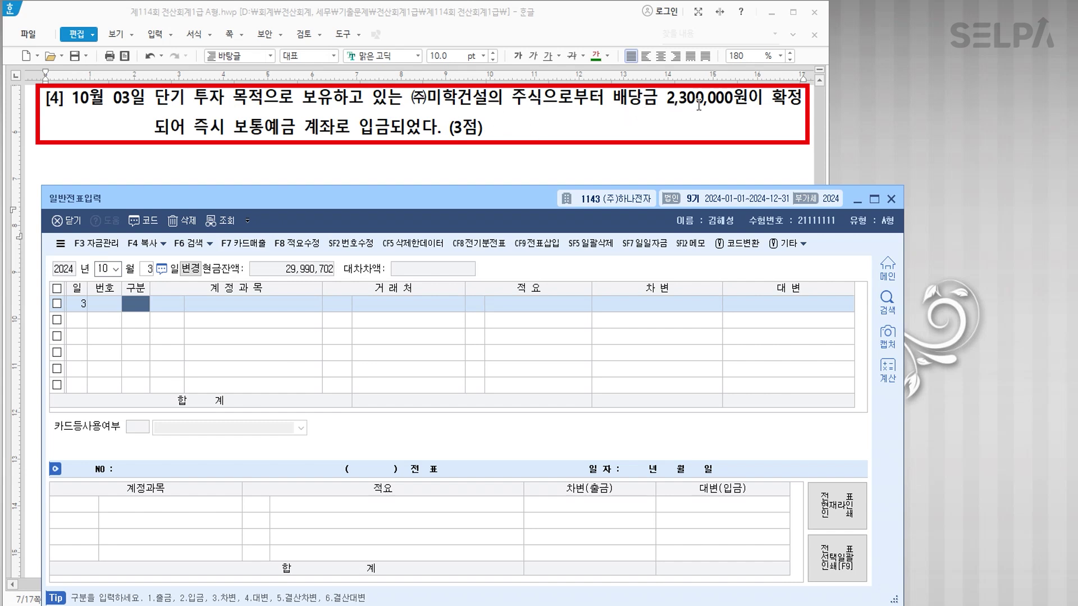
Enter a 차변 line dated 3 October for 0103 보통예금 with amount 2,300,000.
{"action": "key", "text": "ctrl"}
{"action": "key", "text": "ctrl"}
{"action": "key", "text": "ctrl"}
{"action": "key", "text": "ctrl"}
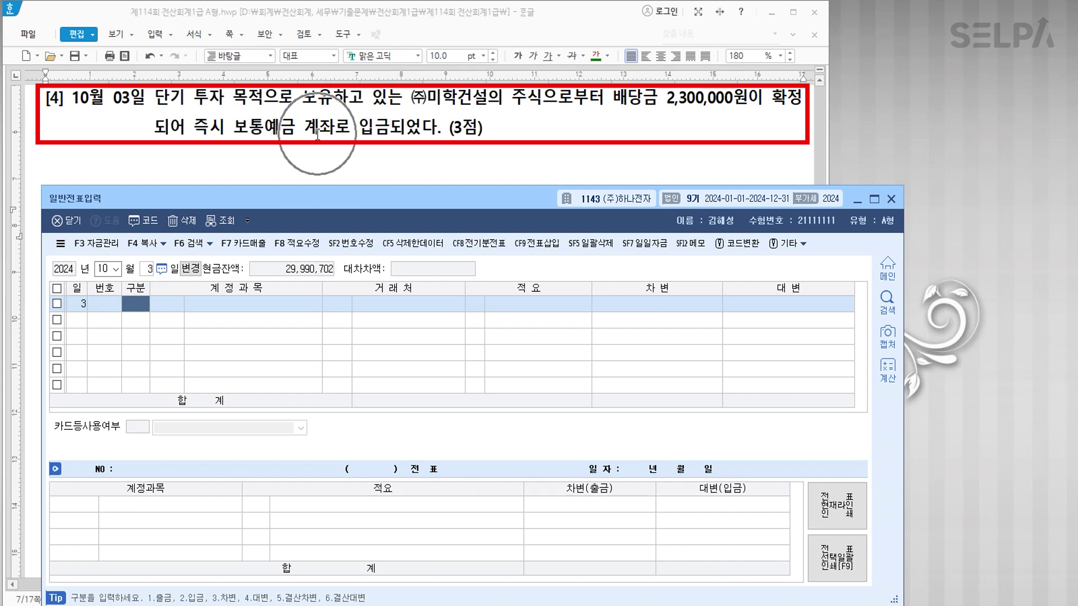
{"action": "type", "text": "3"}
{"action": "key", "text": "Return"}
{"action": "type", "text": "103"}
{"action": "key", "text": "Return"}
{"action": "key", "text": "Return"}
{"action": "key", "text": "Return"}
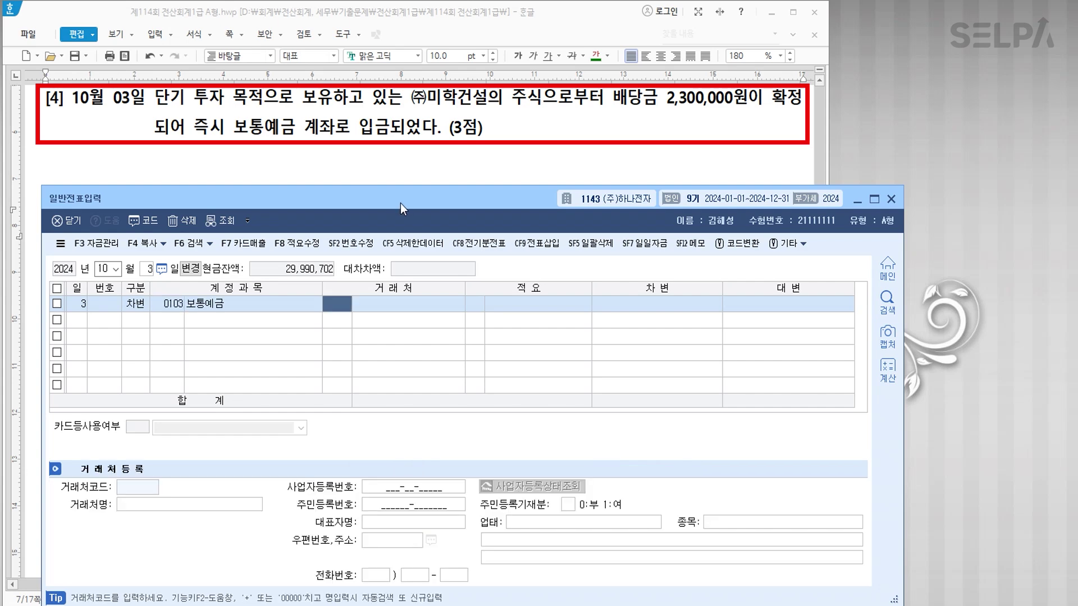
{"action": "type", "text": "2300000"}
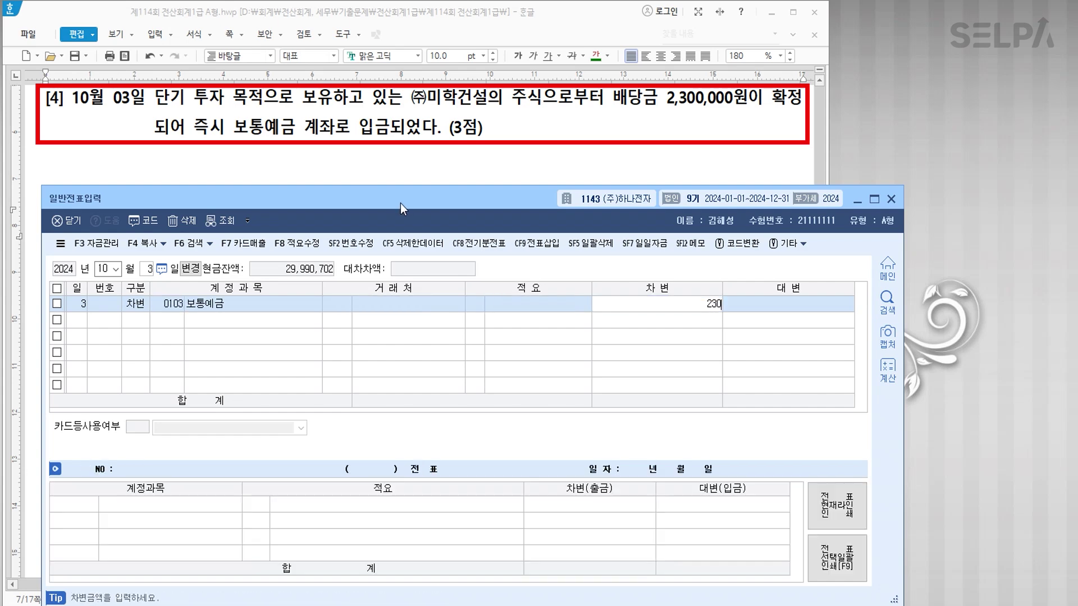
{"action": "key", "text": "Return"}
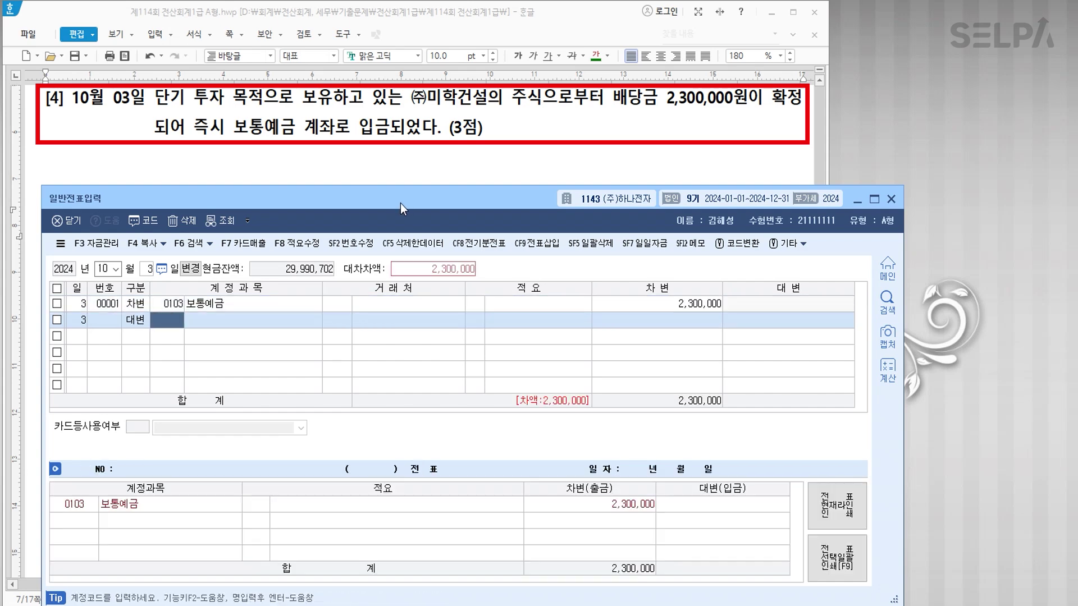
Complete the 3 October voucher with a 대변 line for 0903 배당금수익 of 2,300,000.
{"action": "type", "text": "배당금"}
{"action": "key", "text": "Return"}
{"action": "key", "text": "Down"}
{"action": "key", "text": "Down"}
{"action": "key", "text": "Down"}
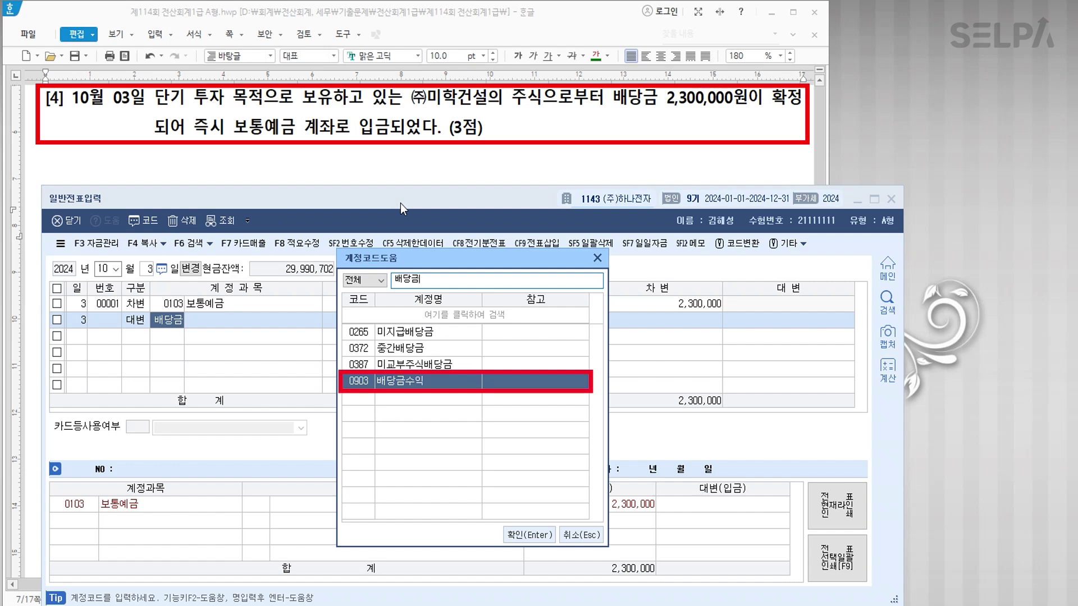
{"action": "key", "text": "Return"}
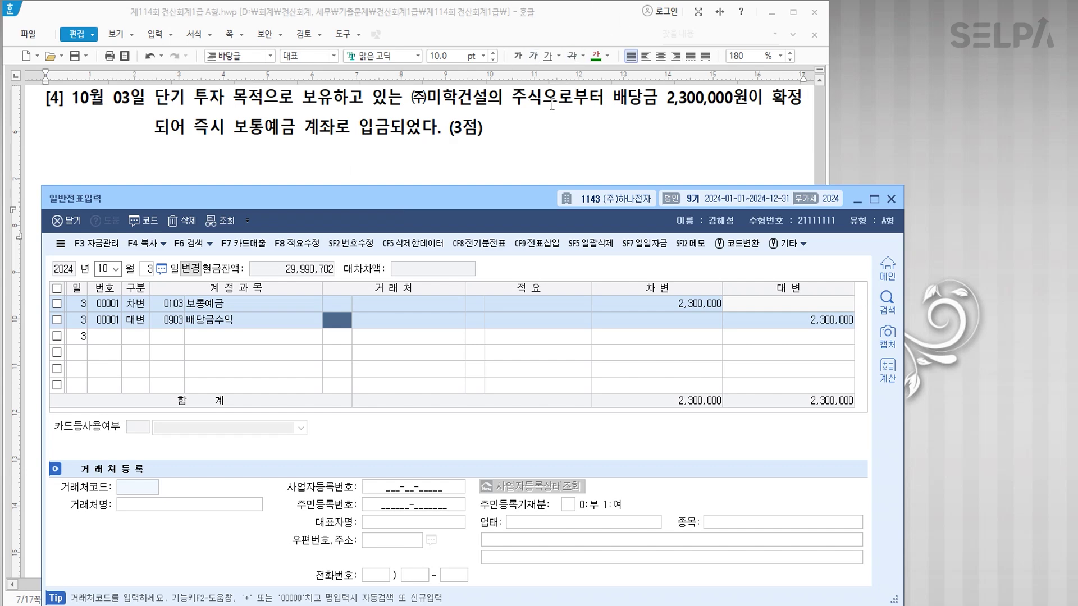
Examine question [5], dated 31 October, and its 급여명세서 in the exam document, selecting the 급여계 amount.
{"action": "scroll", "coordinate": [475, 135], "scroll_direction": "down", "scroll_amount": 3}
{"action": "scroll", "coordinate": [475, 134], "scroll_direction": "down", "scroll_amount": 2}
{"action": "scroll", "coordinate": [476, 135], "scroll_direction": "up", "scroll_amount": 2}
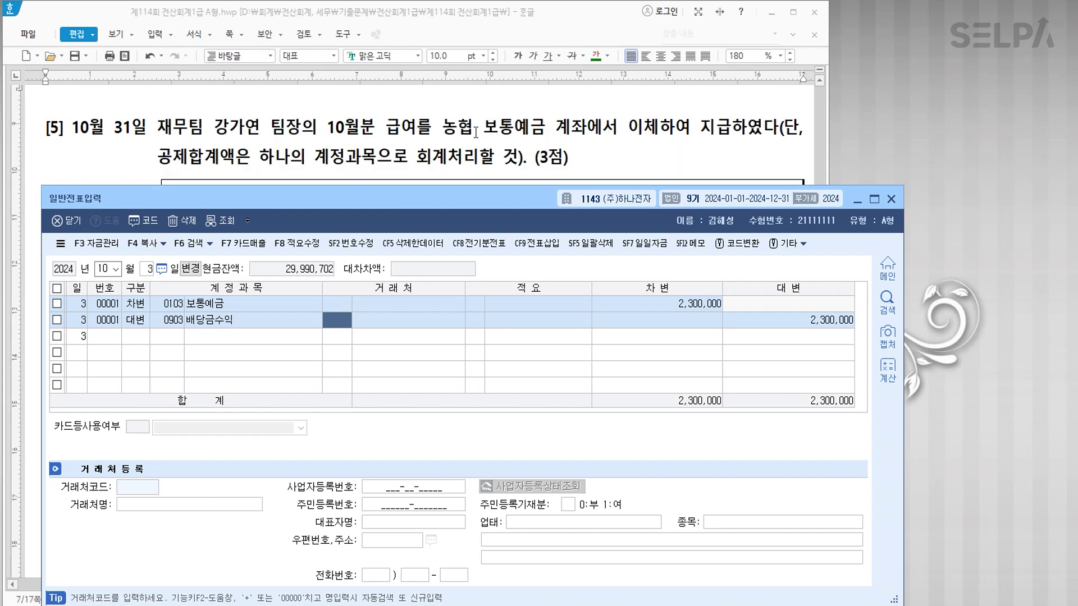
{"action": "left_click", "coordinate": [386, 128]}
{"action": "scroll", "coordinate": [386, 128], "scroll_direction": "up", "scroll_amount": 1}
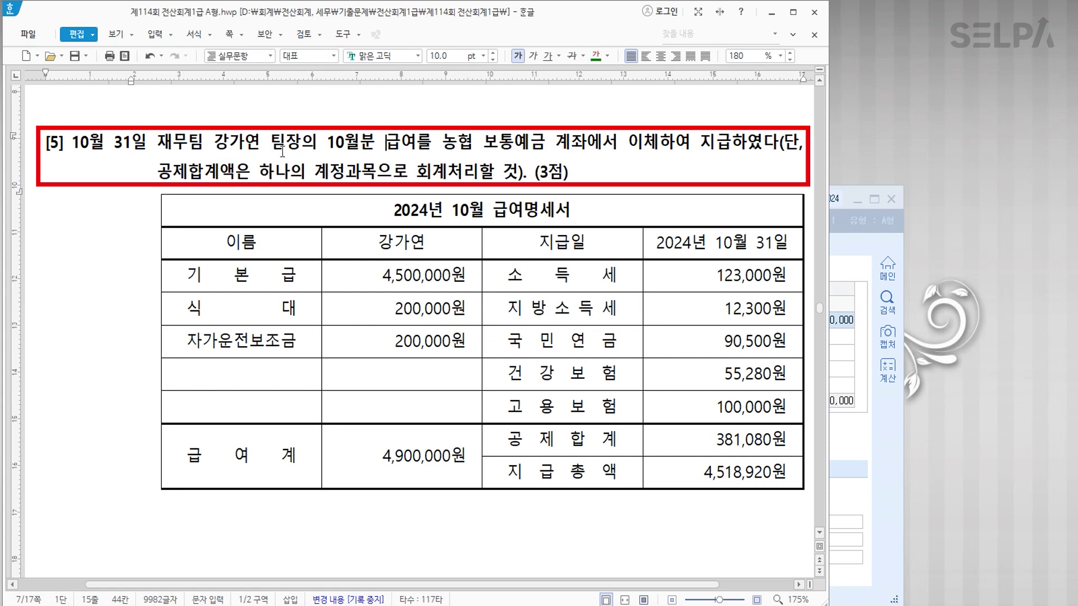
{"action": "key", "text": "ctrl"}
{"action": "key", "text": "ctrl"}
{"action": "key", "text": "ctrl"}
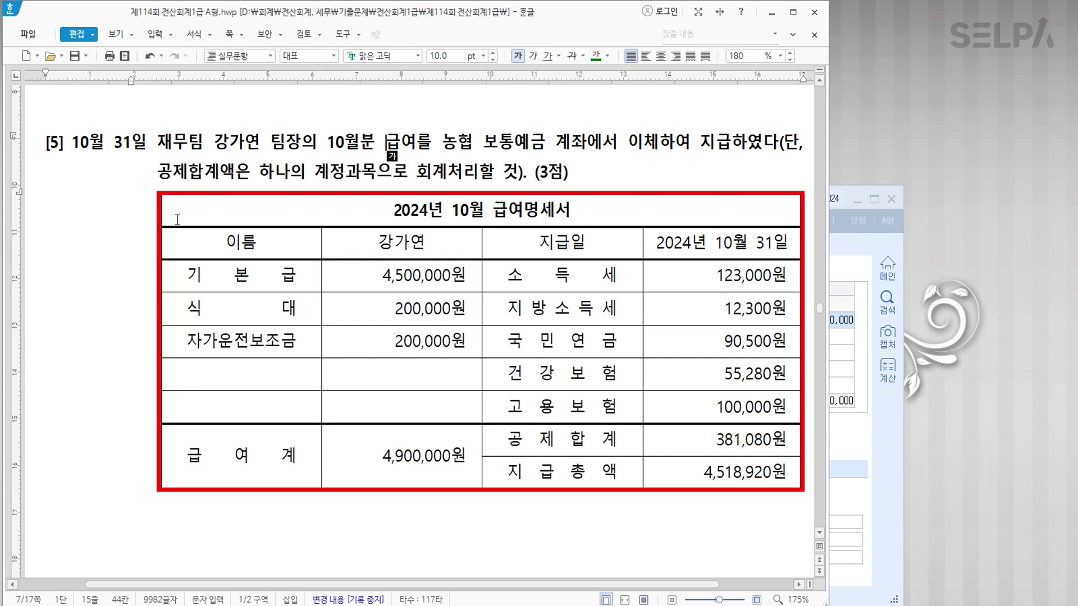
{"action": "double_click", "coordinate": [465, 457]}
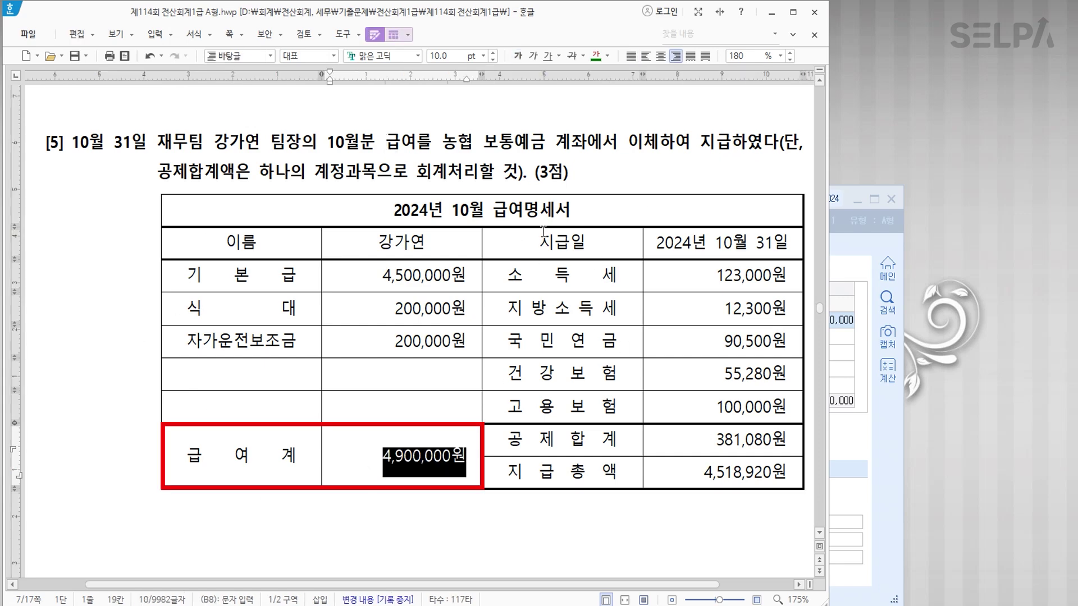
Format the selected 급여계 amount of 4,900,000원 in the 급여명세서 table as bold red text.
{"action": "left_click", "coordinate": [609, 56]}
{"action": "left_click", "coordinate": [615, 110]}
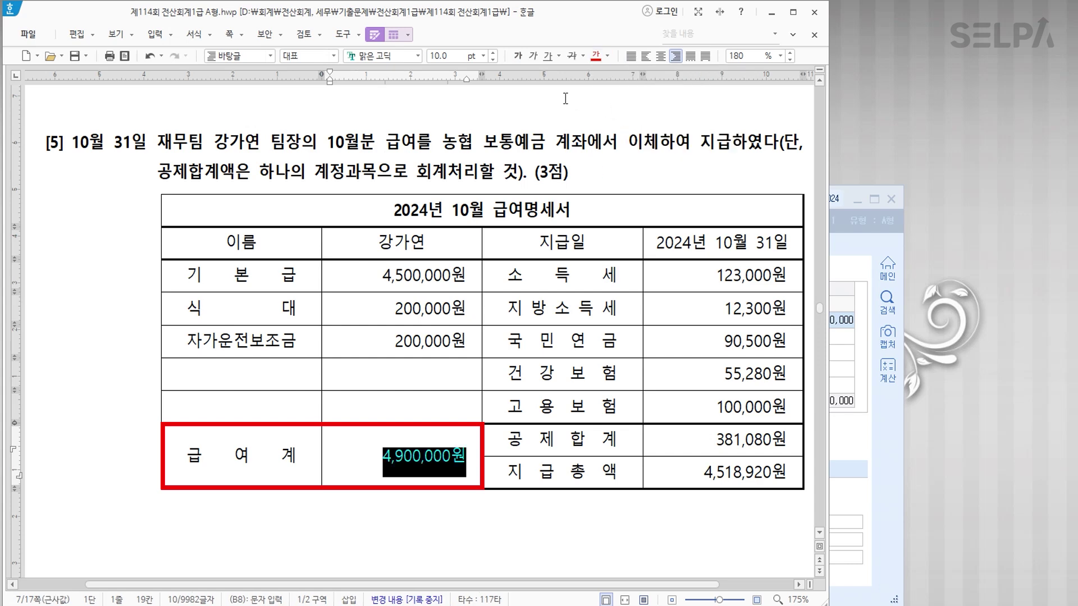
{"action": "left_click", "coordinate": [518, 57]}
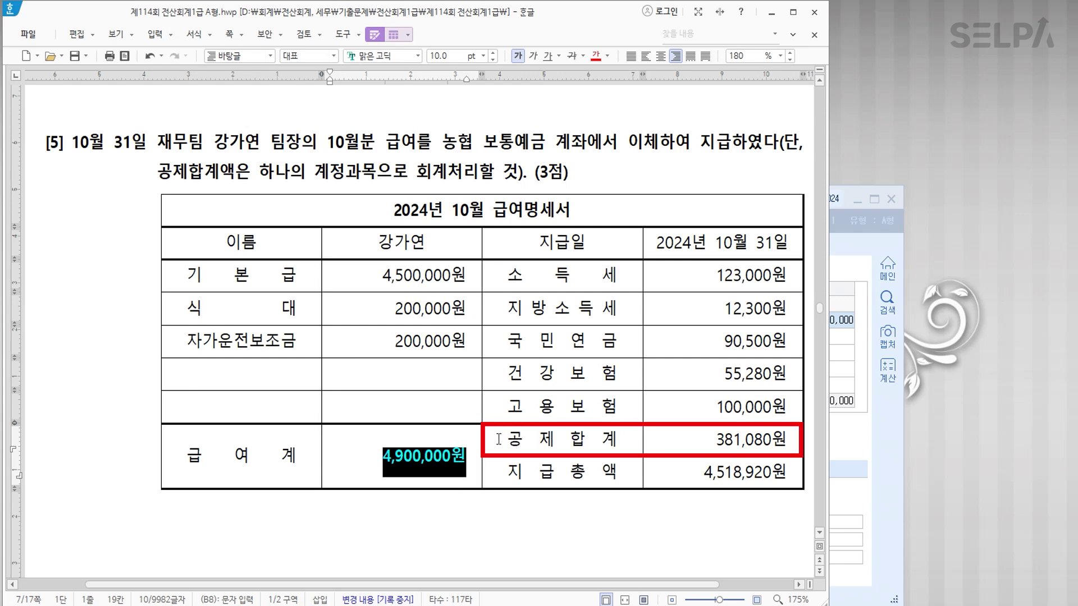
{"action": "key", "text": "Escape"}
Format the 공제합계 label and its amount in the 급여명세서 table as bold blue text.
{"action": "left_click", "coordinate": [696, 445]}
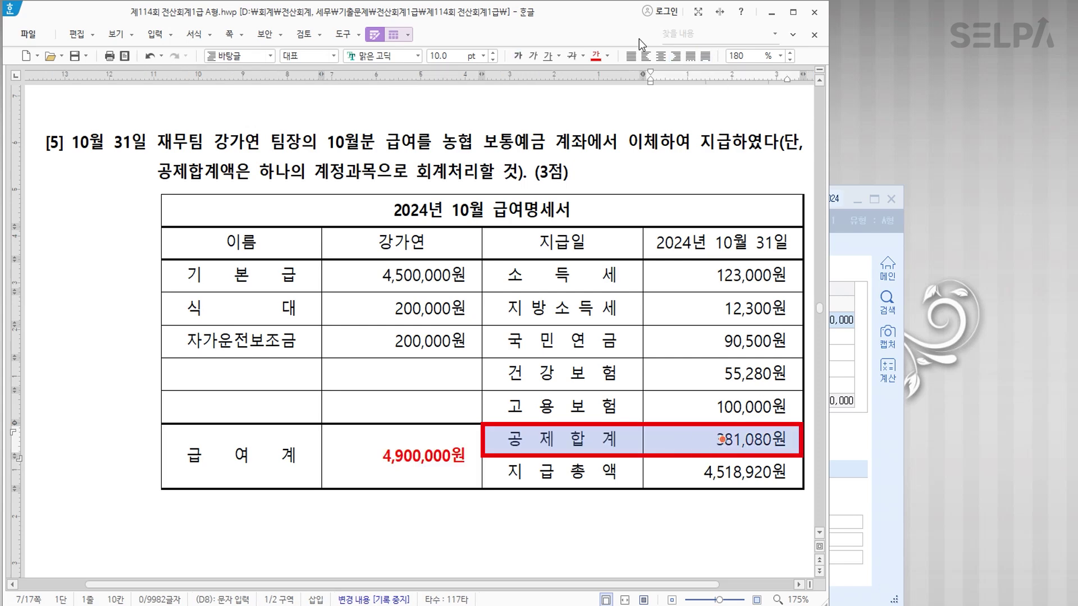
{"action": "left_click", "coordinate": [608, 57]}
{"action": "left_click", "coordinate": [688, 143]}
{"action": "left_click", "coordinate": [517, 56]}
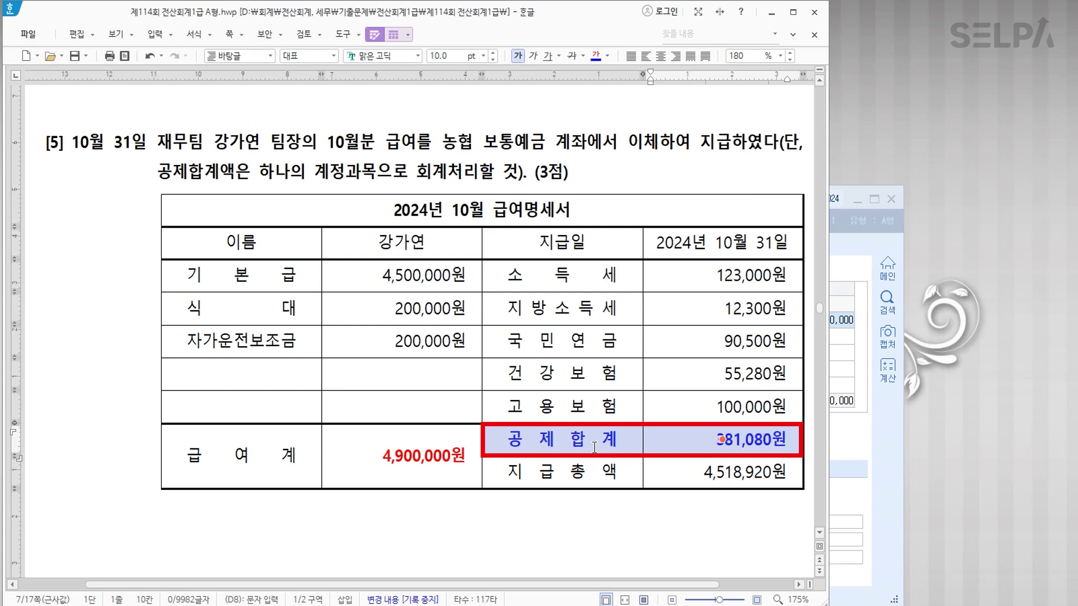
Add "(예수금)" on a new line beneath the 공제합계 label in the 급여명세서 table.
{"action": "left_click", "coordinate": [625, 442]}
{"action": "left_click", "coordinate": [625, 442]}
{"action": "triple_click", "coordinate": [624, 441]}
{"action": "left_click", "coordinate": [625, 441]}
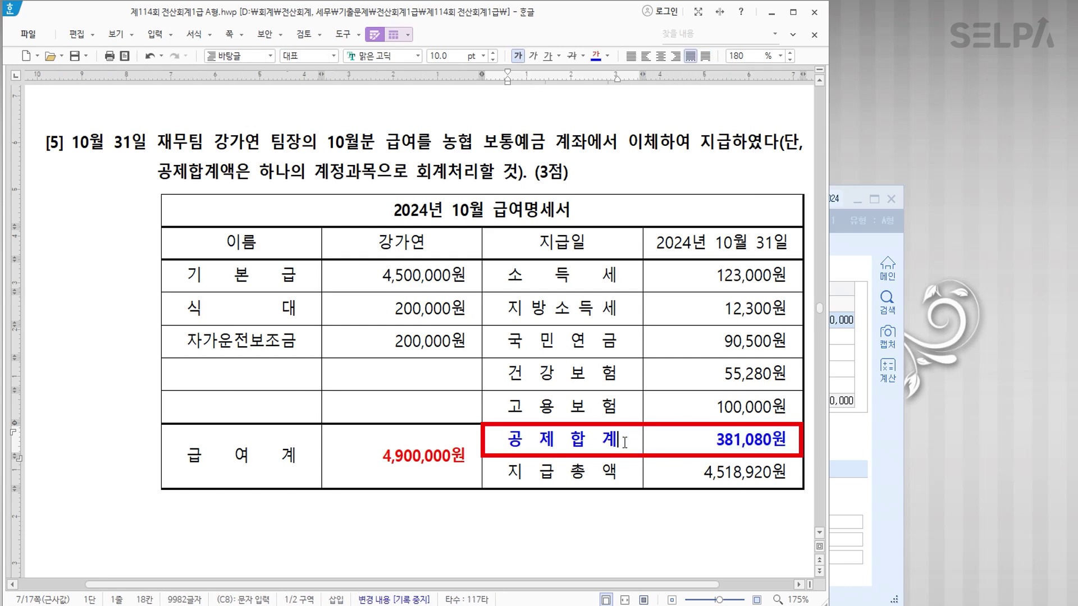
{"action": "key", "text": "Return"}
{"action": "type", "text": "(예"}
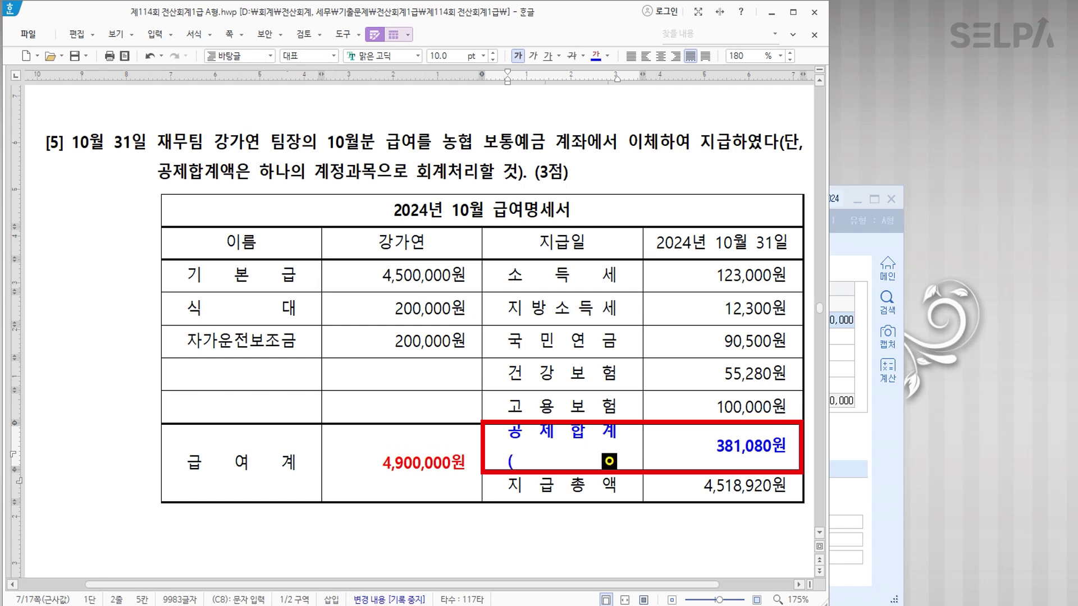
{"action": "type", "text": "수금"}
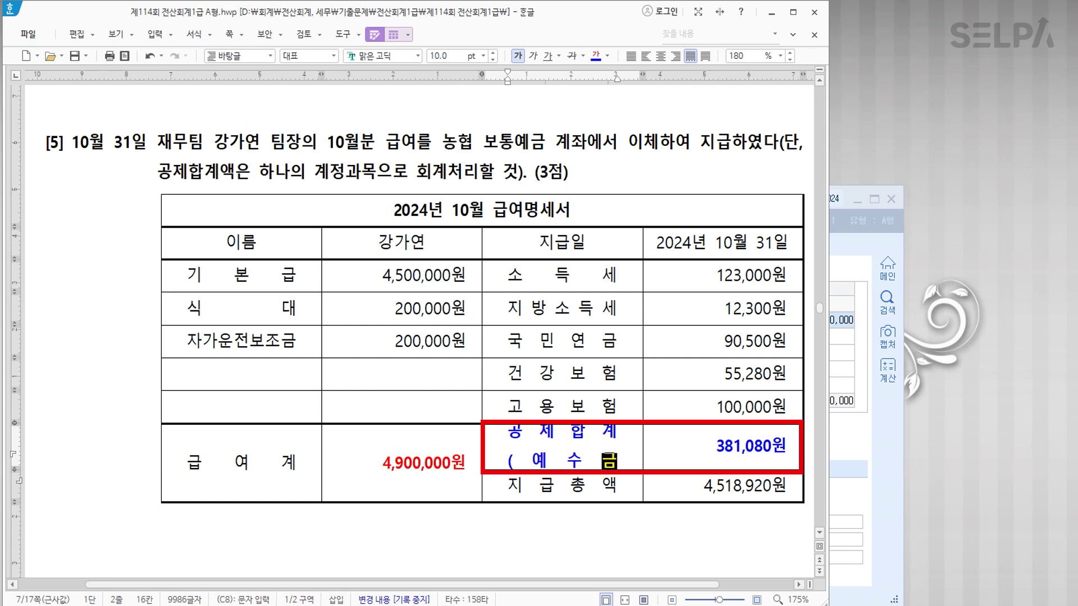
{"action": "type", "text": ")"}
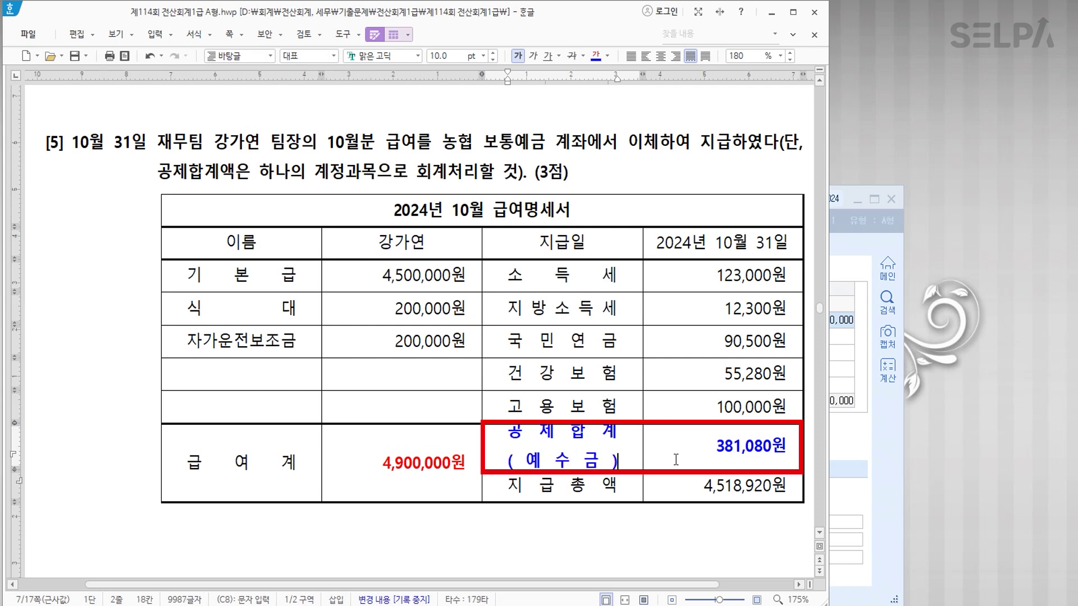
Format the 지급총액 label and its amount in the 급여명세서 table as bold red text.
{"action": "left_click_drag", "start_coordinate": [615, 492], "coordinate": [705, 491]}
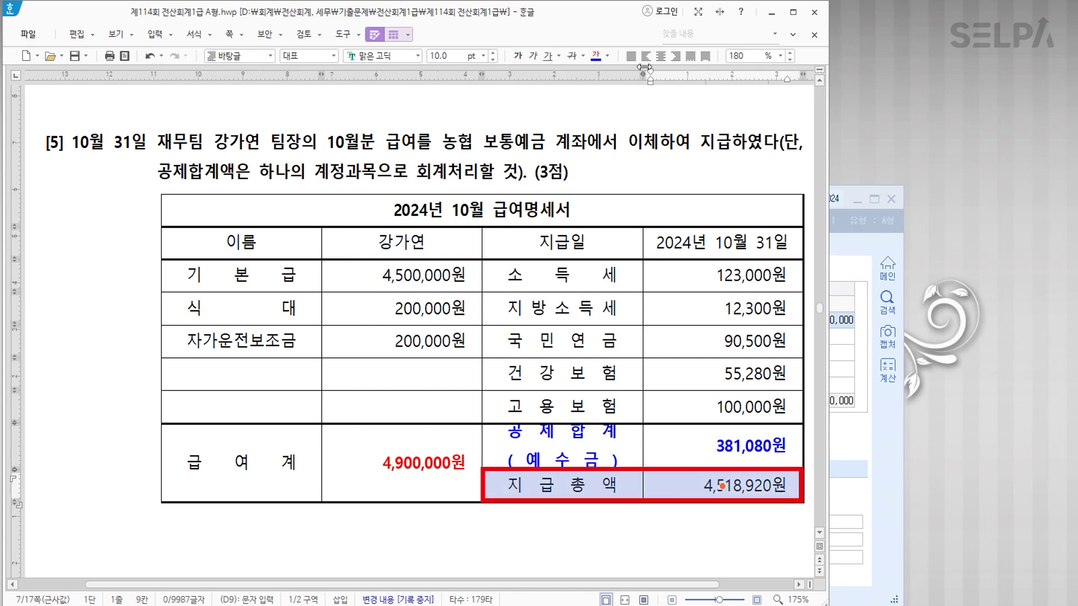
{"action": "left_click", "coordinate": [608, 61]}
{"action": "left_click", "coordinate": [625, 104]}
{"action": "left_click", "coordinate": [517, 56]}
Add "(보통예금)" on a new line beneath the 지급총액 label in the 급여명세서 table.
{"action": "left_click", "coordinate": [624, 490]}
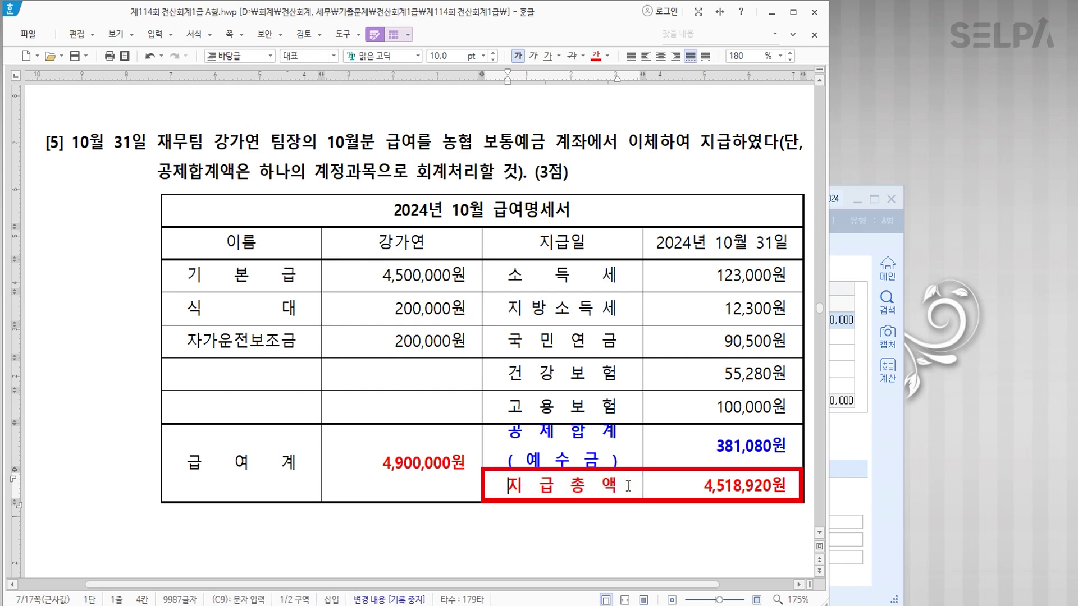
{"action": "key", "text": "Return"}
{"action": "type", "text": "(   보"}
{"action": "key", "text": "BackSpace"}
{"action": "key", "text": "BackSpace"}
{"action": "type", "text": "보통예금)"}
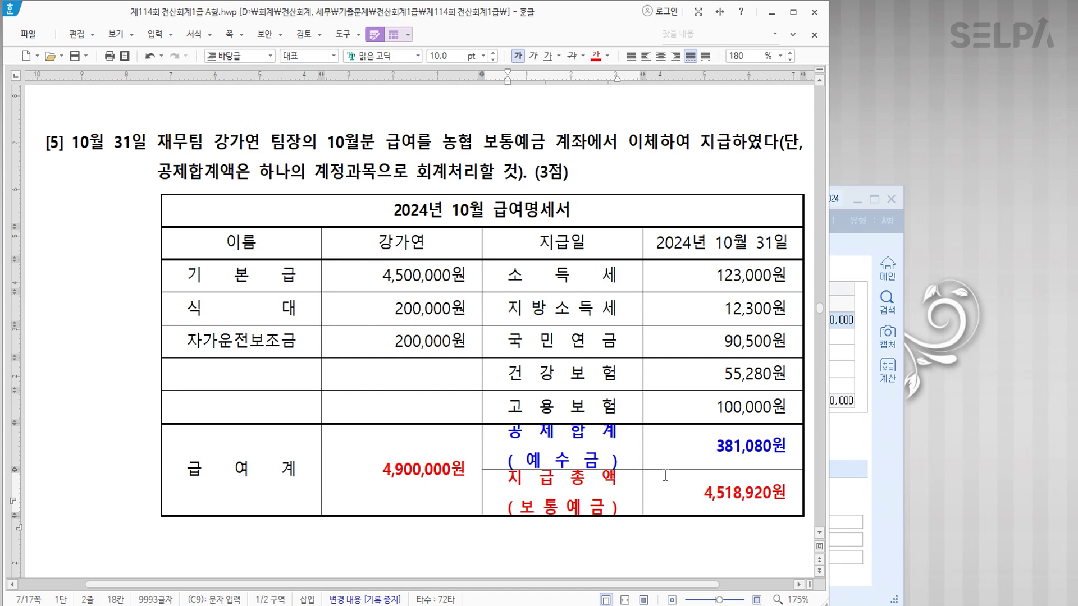
Switch to the 일반전표입력 window and set the voucher date to 31 October.
{"action": "scroll", "coordinate": [703, 488], "scroll_direction": "down", "scroll_amount": 3}
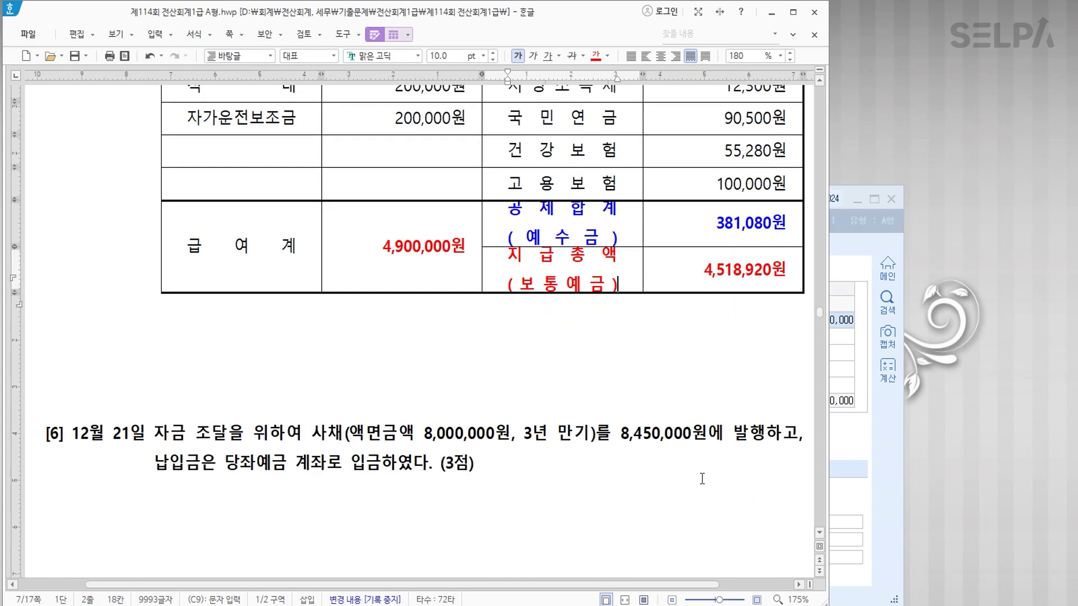
{"action": "scroll", "coordinate": [701, 475], "scroll_direction": "down", "scroll_amount": 1}
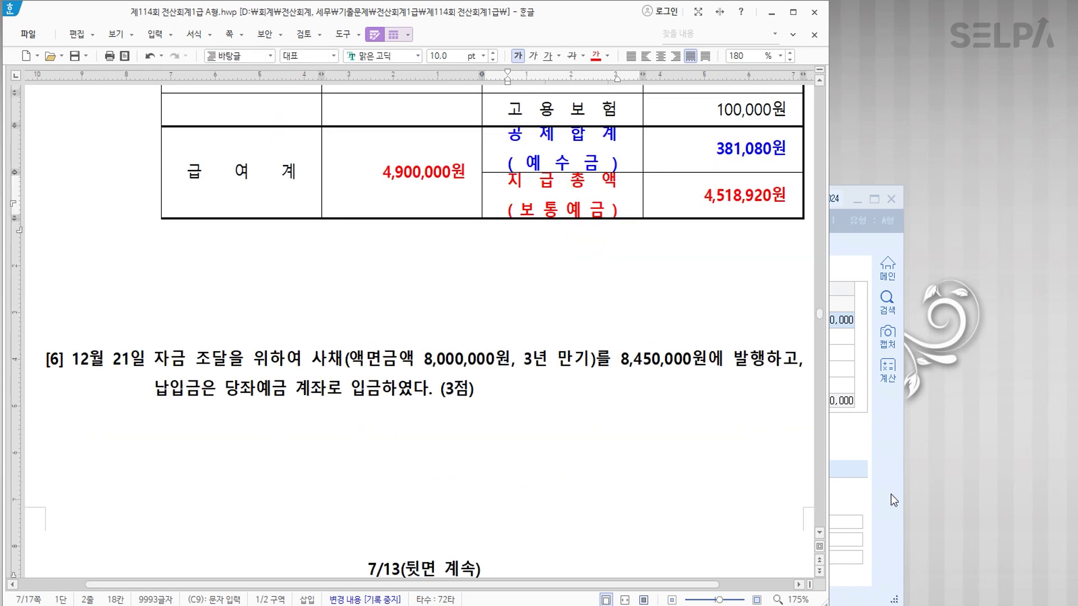
{"action": "scroll", "coordinate": [575, 270], "scroll_direction": "up", "scroll_amount": 3}
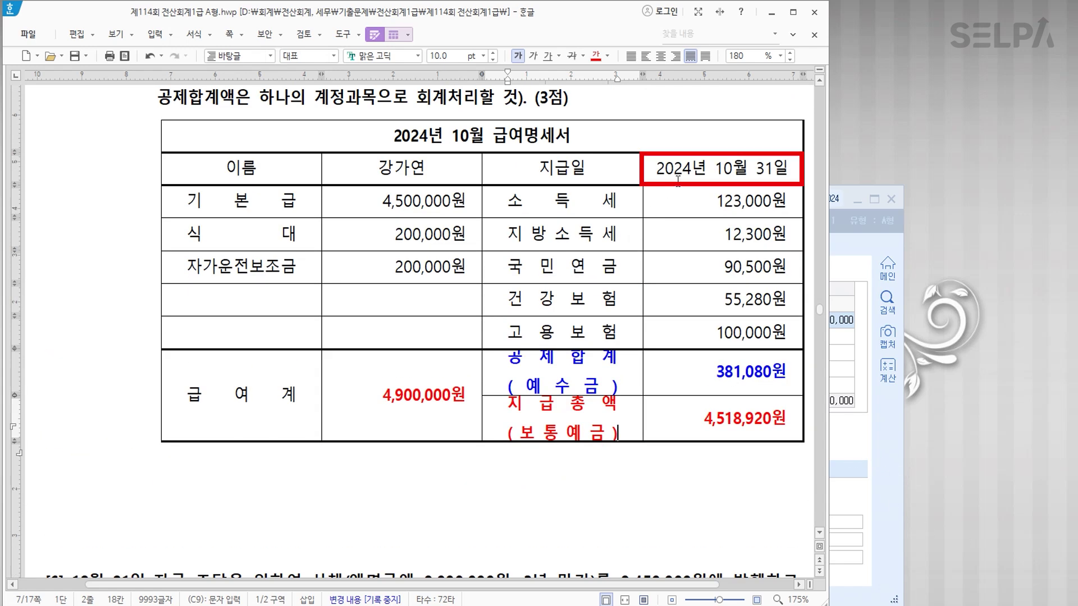
{"action": "scroll", "coordinate": [769, 452], "scroll_direction": "down", "scroll_amount": 3}
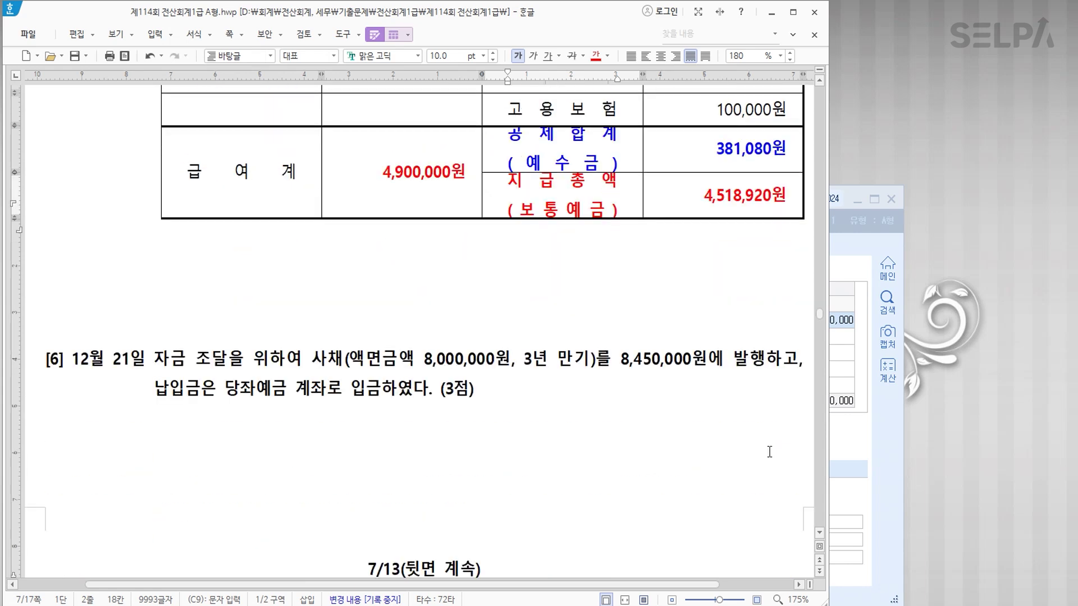
{"action": "left_click", "coordinate": [876, 492]}
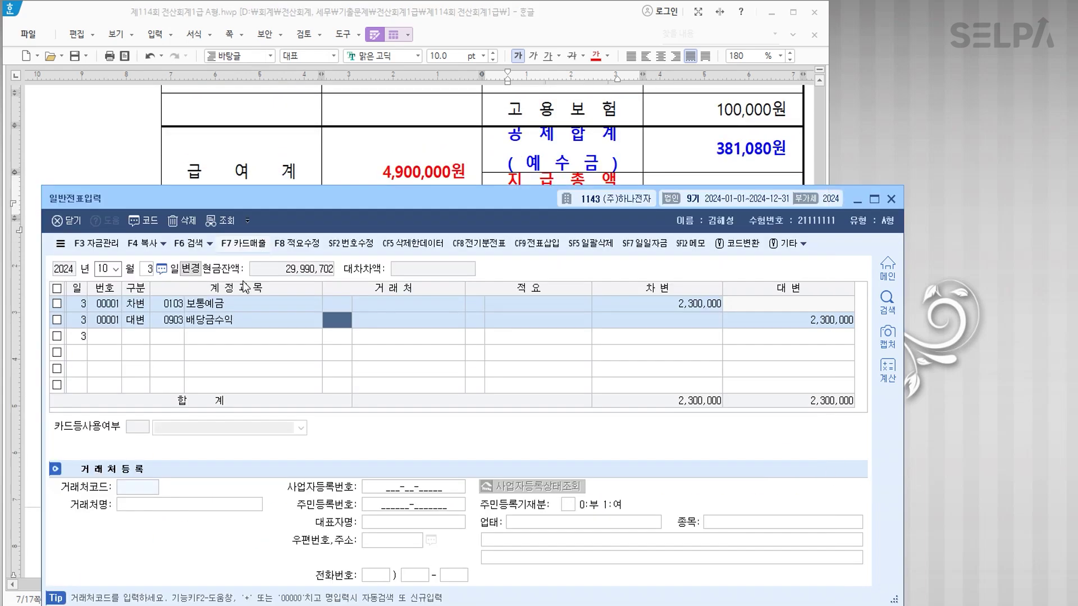
{"action": "key", "text": "Escape"}
{"action": "key", "text": "Escape"}
{"action": "type", "text": "31"}
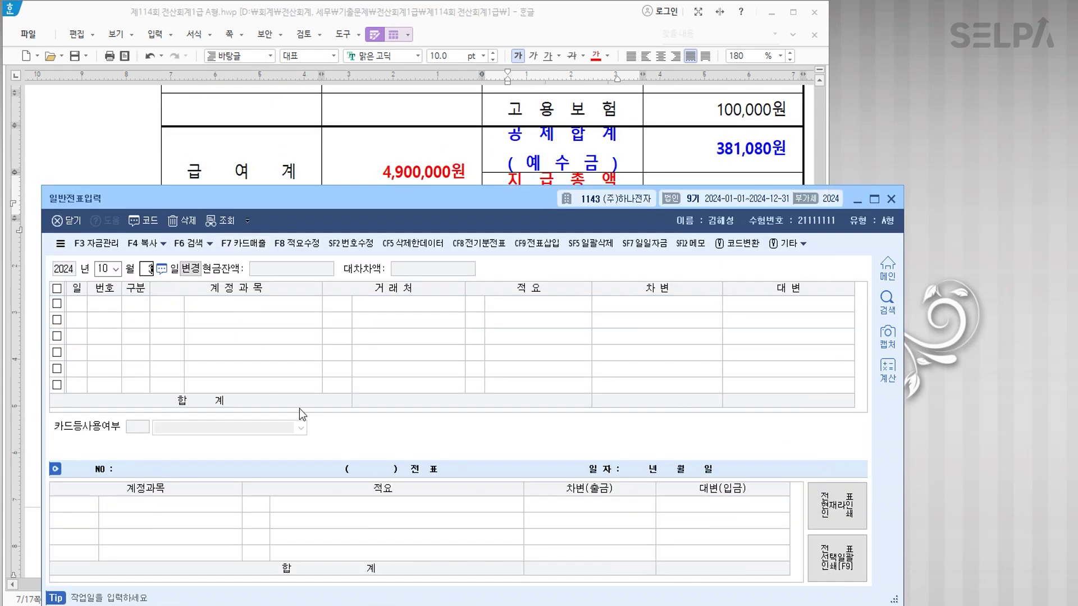
{"action": "key", "text": "Return"}
Enter a 차변 line dated 31 October for 0801 급여 with amount 4,900,000.
{"action": "type", "text": "3"}
{"action": "key", "text": "Return"}
{"action": "type", "text": "급여"}
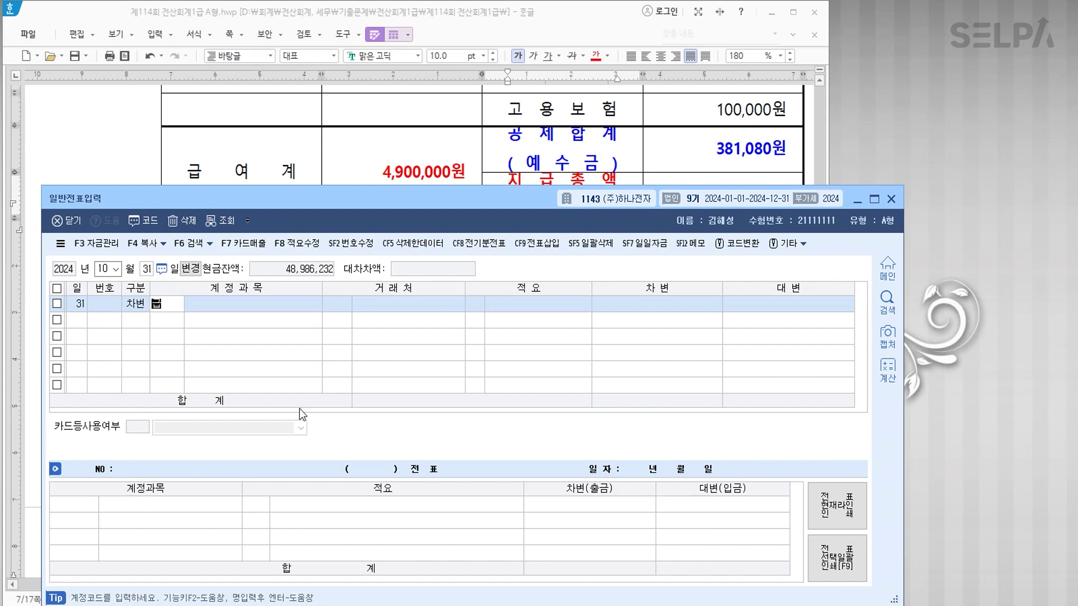
{"action": "key", "text": "Return"}
{"action": "key", "text": "Down"}
{"action": "key", "text": "Down"}
{"action": "key", "text": "Down"}
{"action": "key", "text": "Down"}
{"action": "key", "text": "Down"}
{"action": "key", "text": "Down"}
{"action": "key", "text": "Down"}
{"action": "key", "text": "Down"}
{"action": "key", "text": "Down"}
{"action": "key", "text": "Down"}
{"action": "key", "text": "Down"}
{"action": "key", "text": "Down"}
{"action": "key", "text": "Down"}
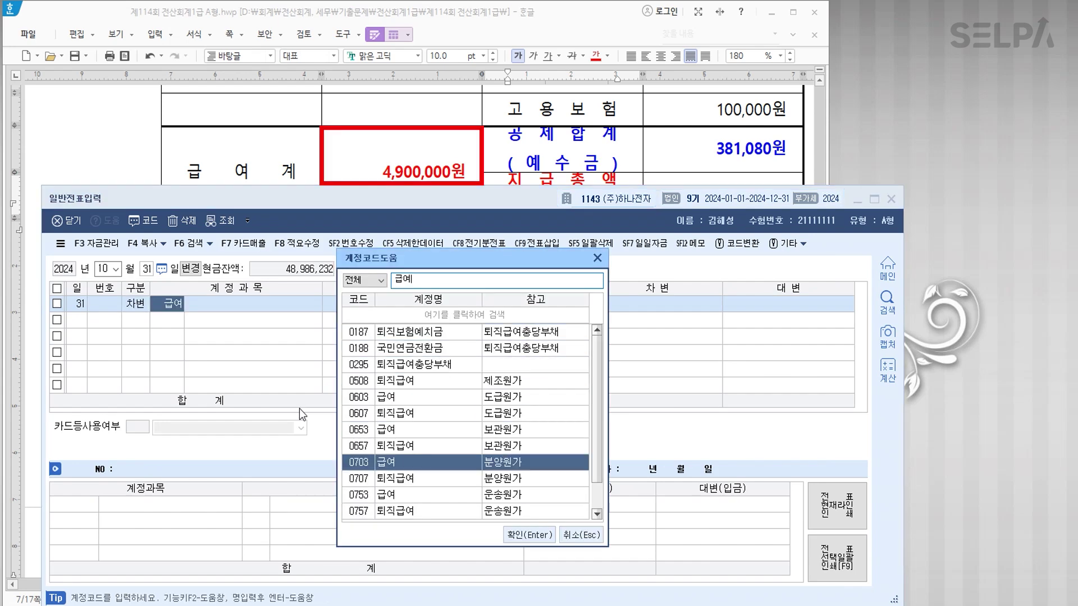
{"action": "key", "text": "Up"}
{"action": "key", "text": "Return"}
{"action": "key", "text": "Return"}
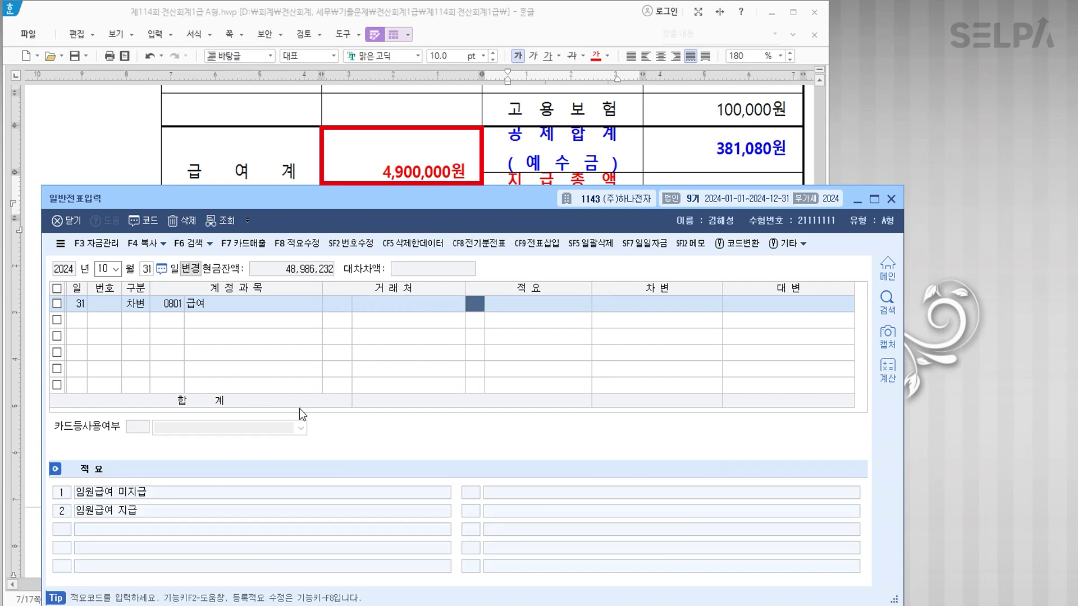
{"action": "key", "text": "Return"}
{"action": "type", "text": "4900000"}
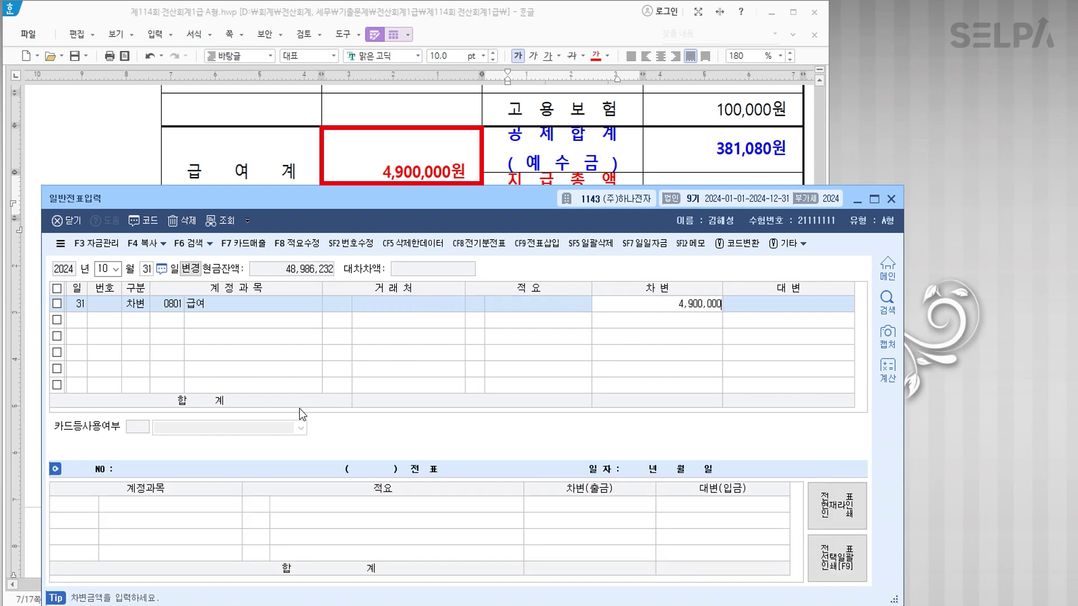
{"action": "key", "text": "Return"}
Add a 대변 line to the 31 October voucher for 0254 예수금 with amount 381,080.
{"action": "type", "text": "4"}
{"action": "key", "text": "Return"}
{"action": "type", "text": "0254"}
{"action": "key", "text": "Return"}
{"action": "key", "text": "Return"}
{"action": "key", "text": "Return"}
{"action": "type", "text": "381080"}
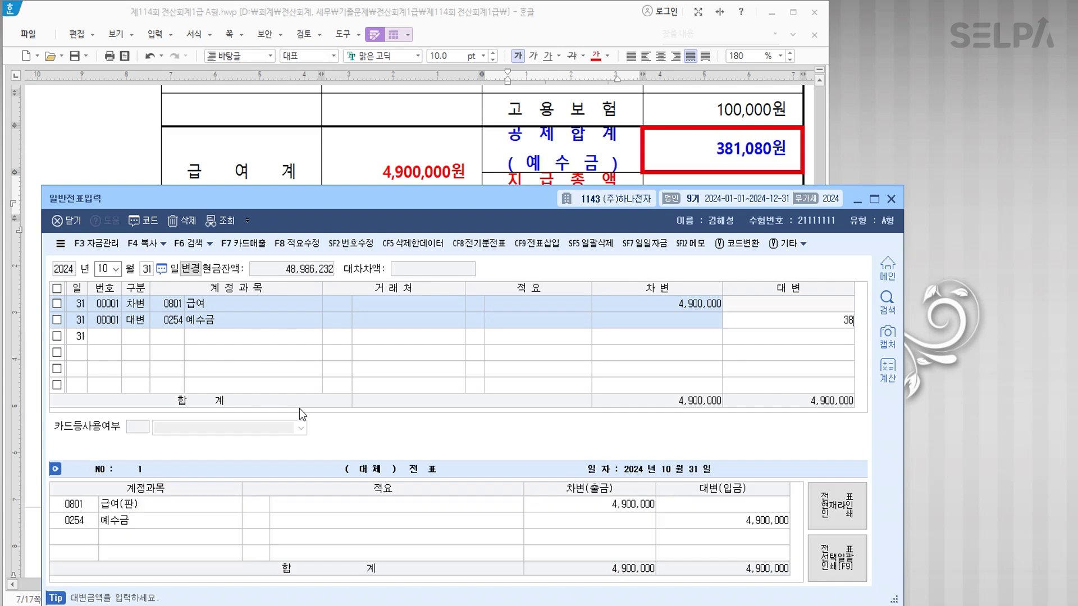
{"action": "key", "text": "Return"}
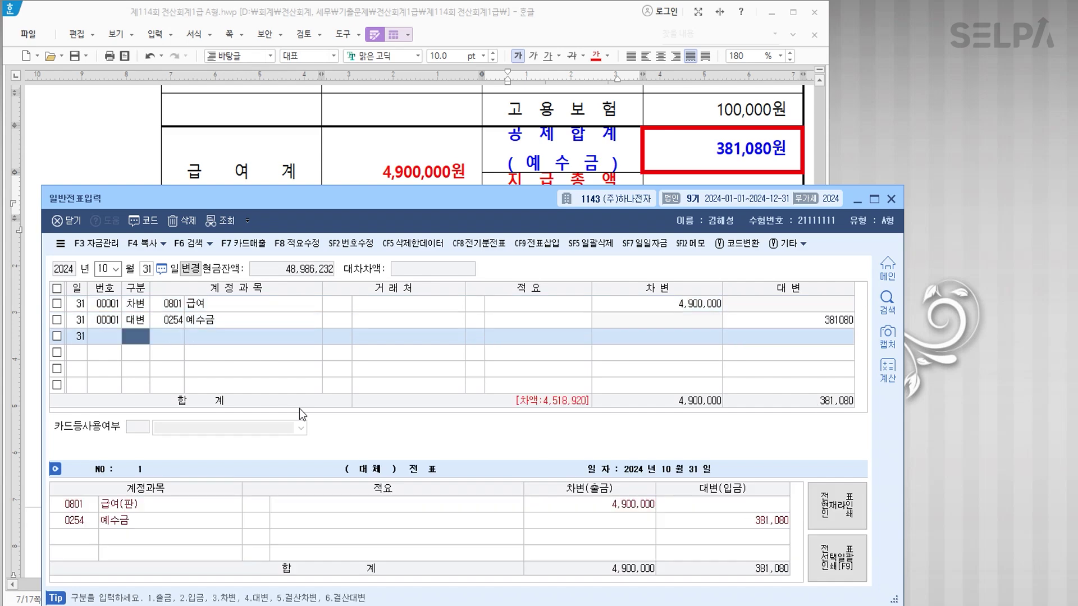
Complete the 31 October voucher with a 대변 line for 0103 보통예금 of 4,518,920.
{"action": "type", "text": "4"}
{"action": "key", "text": "Return"}
{"action": "type", "text": "103"}
{"action": "key", "text": "Return"}
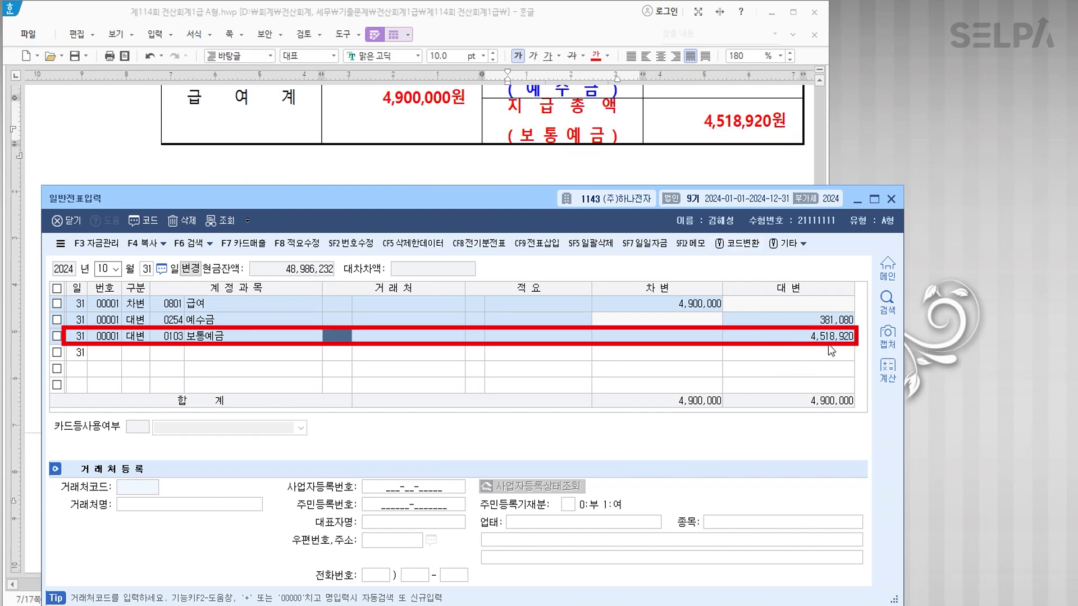
{"action": "key", "text": "Return"}
{"action": "key", "text": "Return"}
{"action": "key", "text": "Return"}
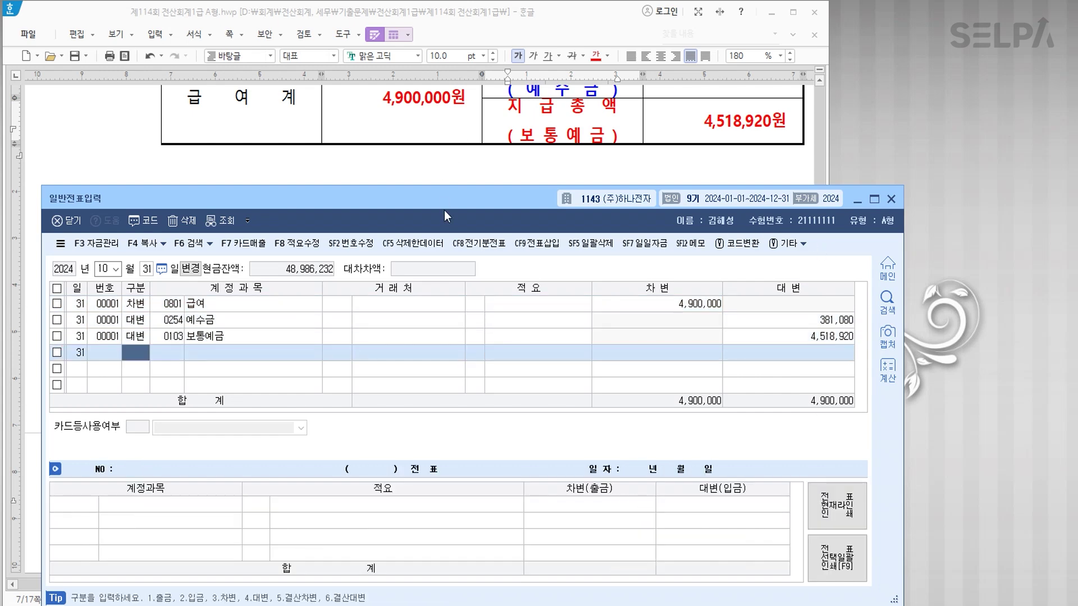
In question [6] of the exam document, colour the phrase from 사채 through 발행 red.
{"action": "scroll", "coordinate": [468, 159], "scroll_direction": "down", "scroll_amount": 3}
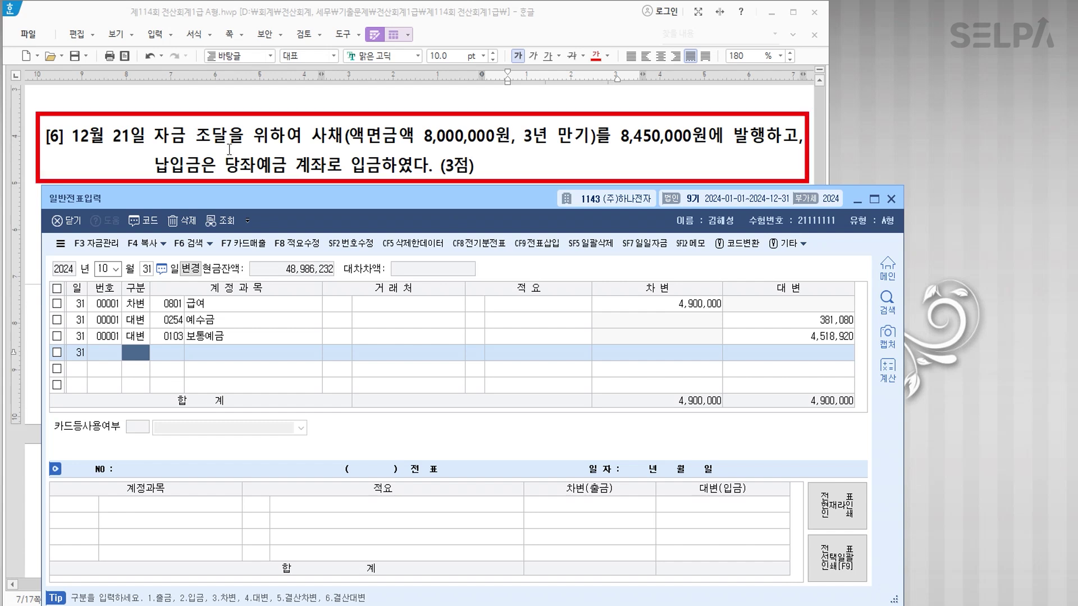
{"action": "left_click_drag", "start_coordinate": [313, 137], "coordinate": [765, 141]}
{"action": "left_click", "coordinate": [595, 56]}
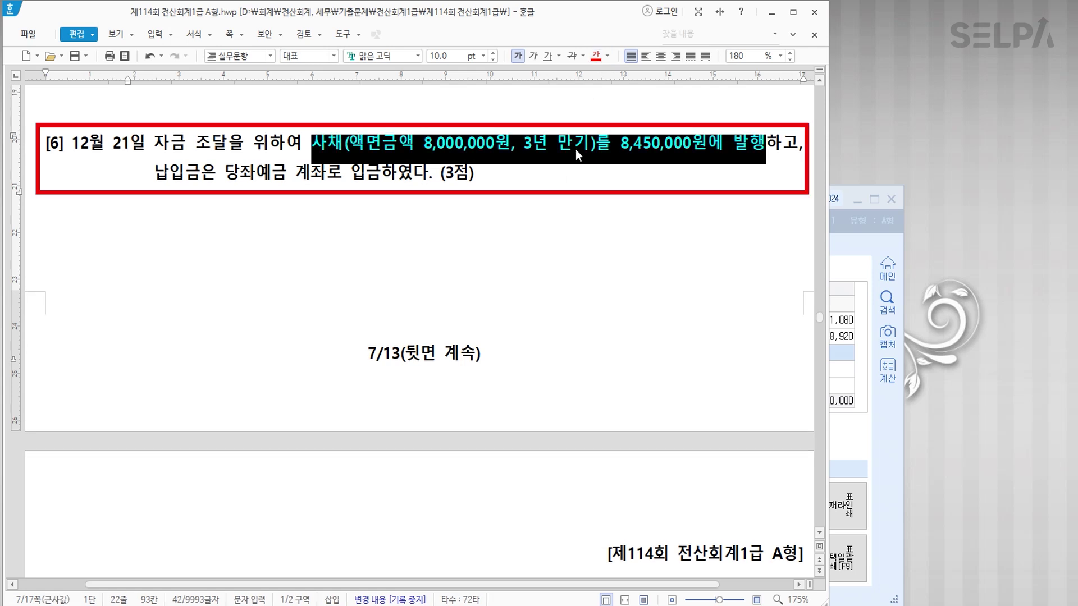
Colour the word 당좌예금 in the second line of question [6] blue.
{"action": "left_click", "coordinate": [500, 180]}
{"action": "left_click_drag", "start_coordinate": [225, 176], "coordinate": [306, 179]}
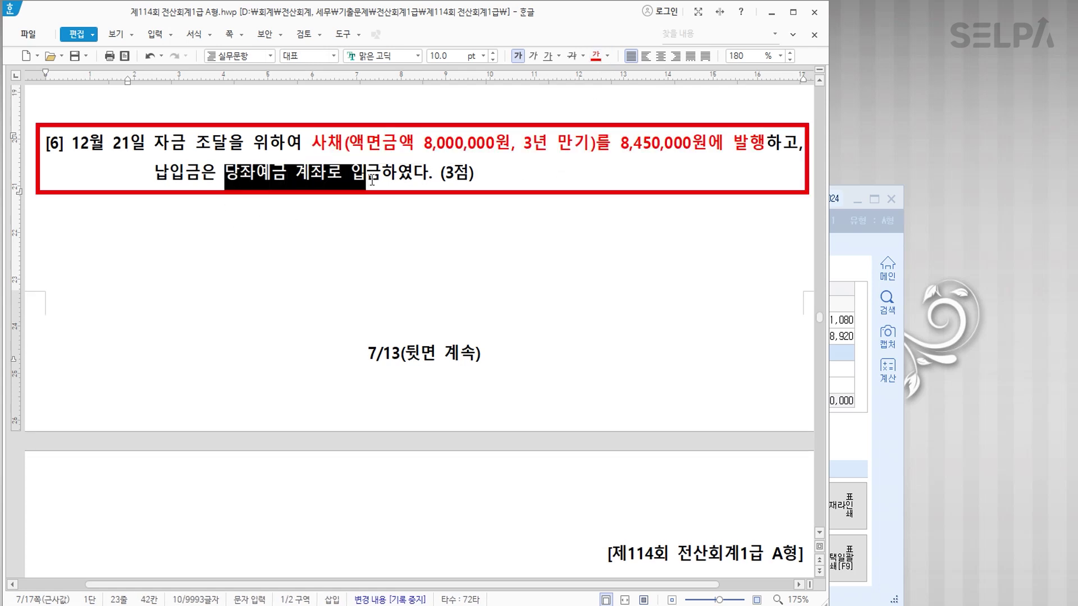
{"action": "key", "text": "shift+Left"}
{"action": "key", "text": "shift+Left"}
{"action": "key", "text": "shift+Left"}
{"action": "key", "text": "shift+Left"}
{"action": "key", "text": "shift+Left"}
{"action": "key", "text": "shift+Left"}
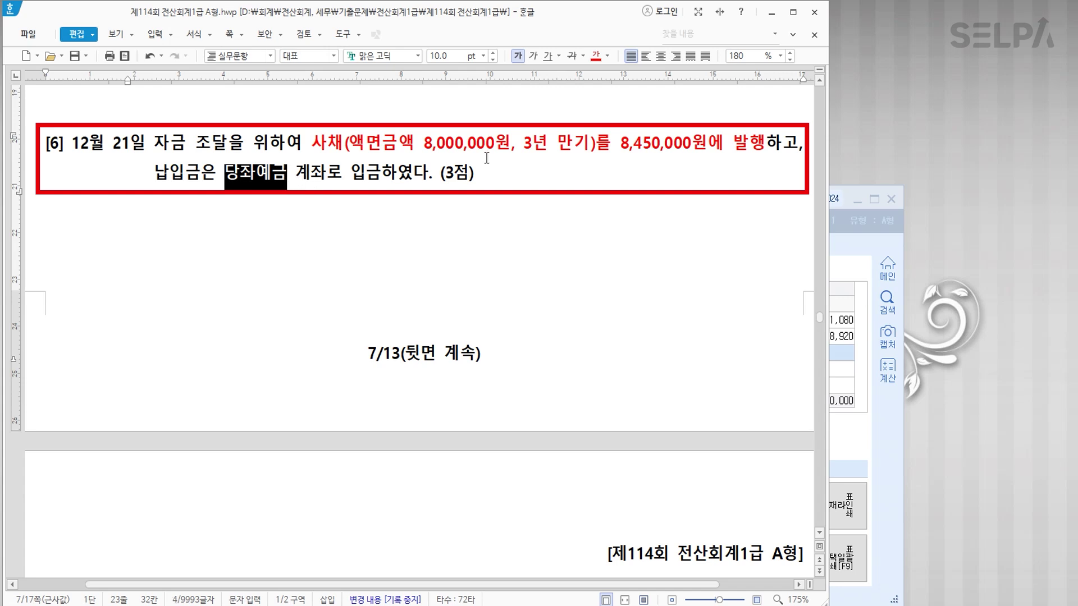
{"action": "left_click", "coordinate": [607, 55]}
{"action": "left_click", "coordinate": [666, 110]}
Colour 액면금액 8,000,000원 and the issue price 8,450,000원 in question [6] blue.
{"action": "left_click_drag", "start_coordinate": [350, 147], "coordinate": [507, 155]}
{"action": "left_click", "coordinate": [596, 57]}
{"action": "left_click", "coordinate": [616, 215]}
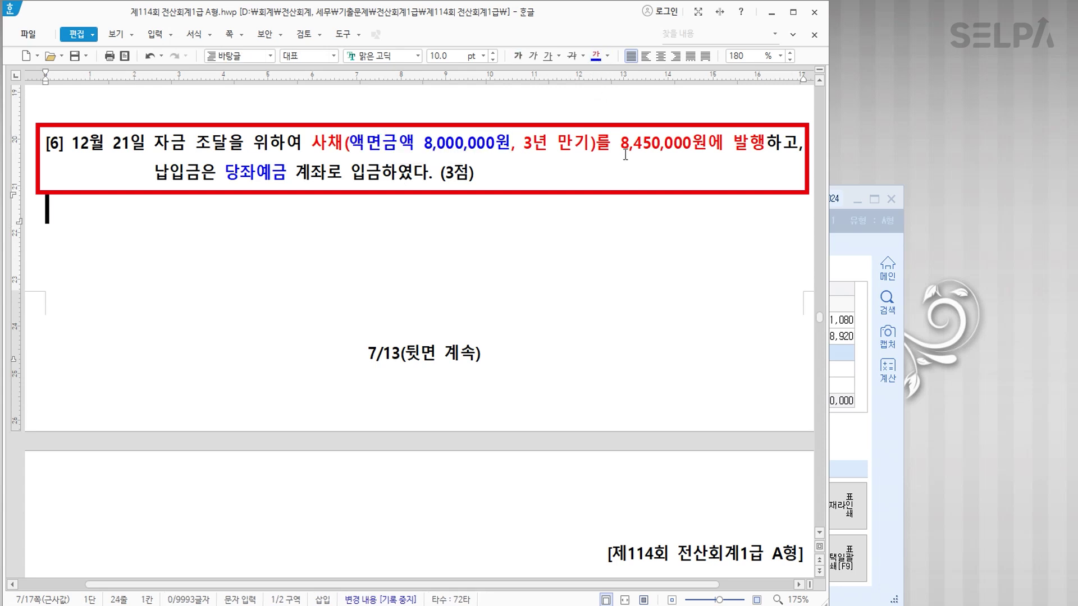
{"action": "left_click_drag", "start_coordinate": [622, 147], "coordinate": [708, 150]}
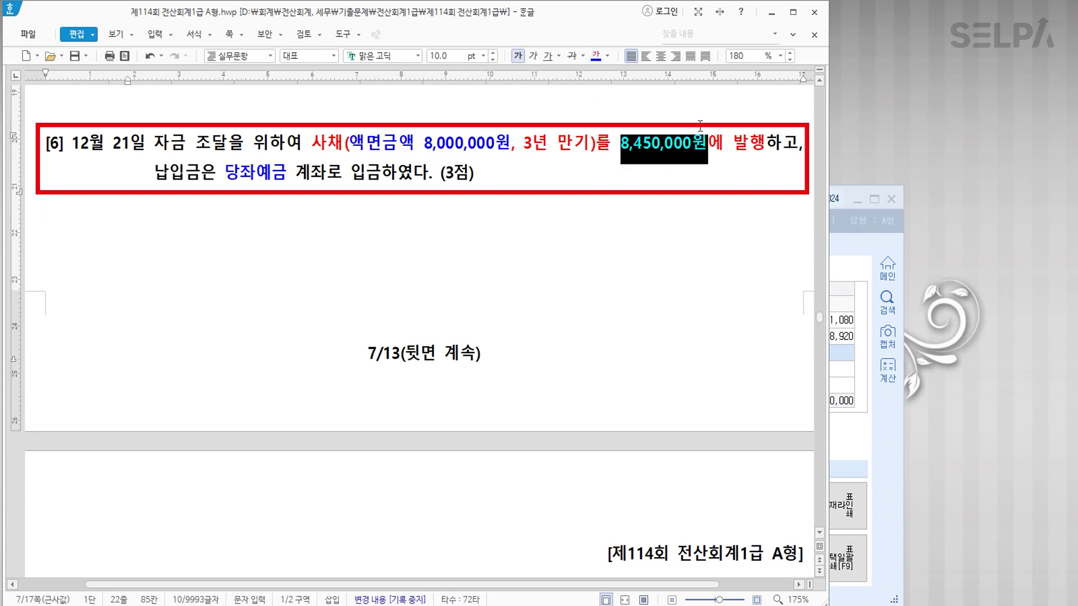
{"action": "left_click", "coordinate": [596, 56]}
{"action": "left_click", "coordinate": [584, 222]}
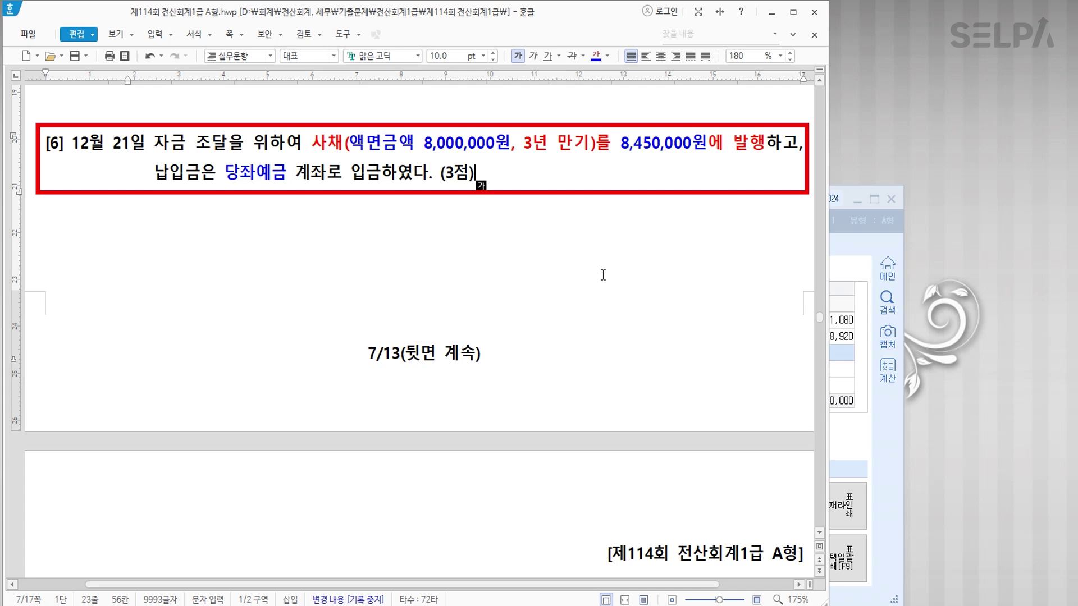
Return to the 일반전표입력 window and set the voucher date to 21 December.
{"action": "left_click", "coordinate": [848, 435]}
{"action": "key", "text": "Escape"}
{"action": "key", "text": "shift+Tab"}
{"action": "type", "text": "12"}
{"action": "key", "text": "Return"}
{"action": "type", "text": "21"}
{"action": "key", "text": "Return"}
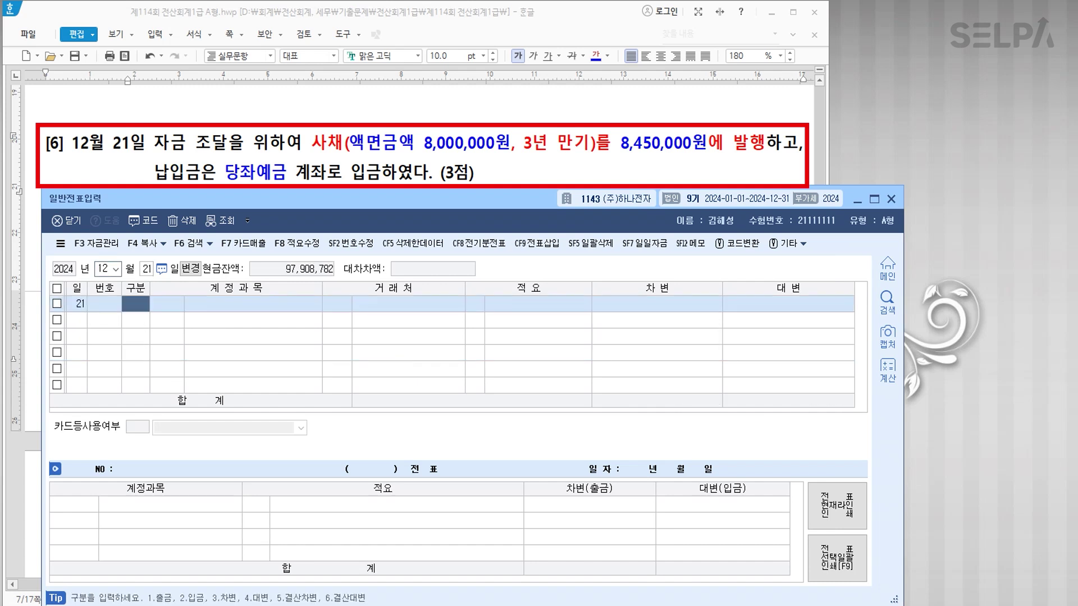
Enter the debit line for account 0102 당좌예금 with an amount of 8,450,000.
{"action": "type", "text": "3"}
{"action": "type", "text": "102"}
{"action": "key", "text": "Return"}
{"action": "key", "text": "Return"}
{"action": "key", "text": "Return"}
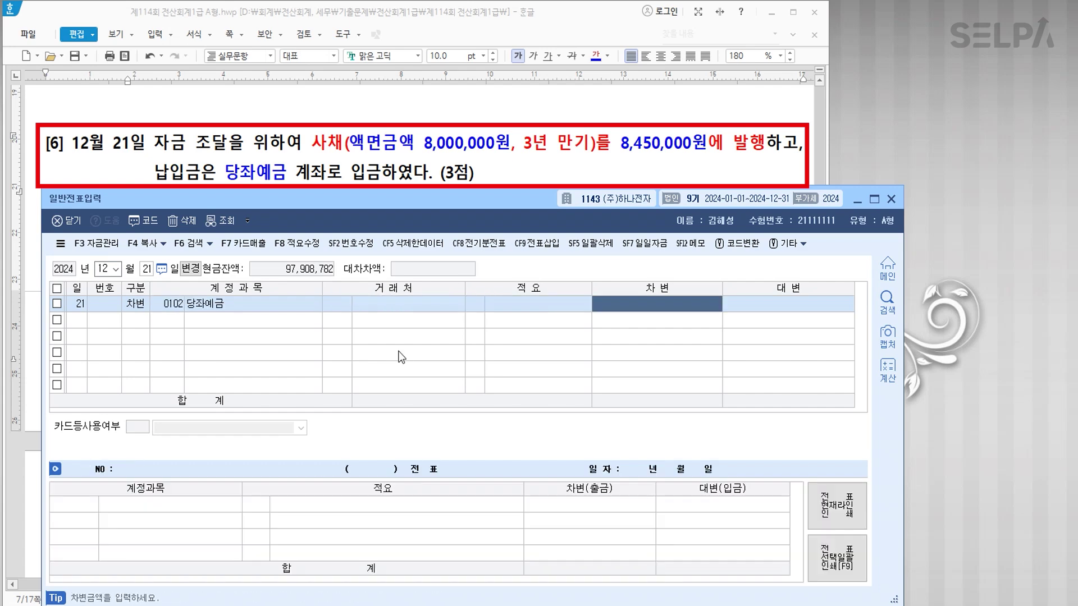
{"action": "type", "text": "8450000"}
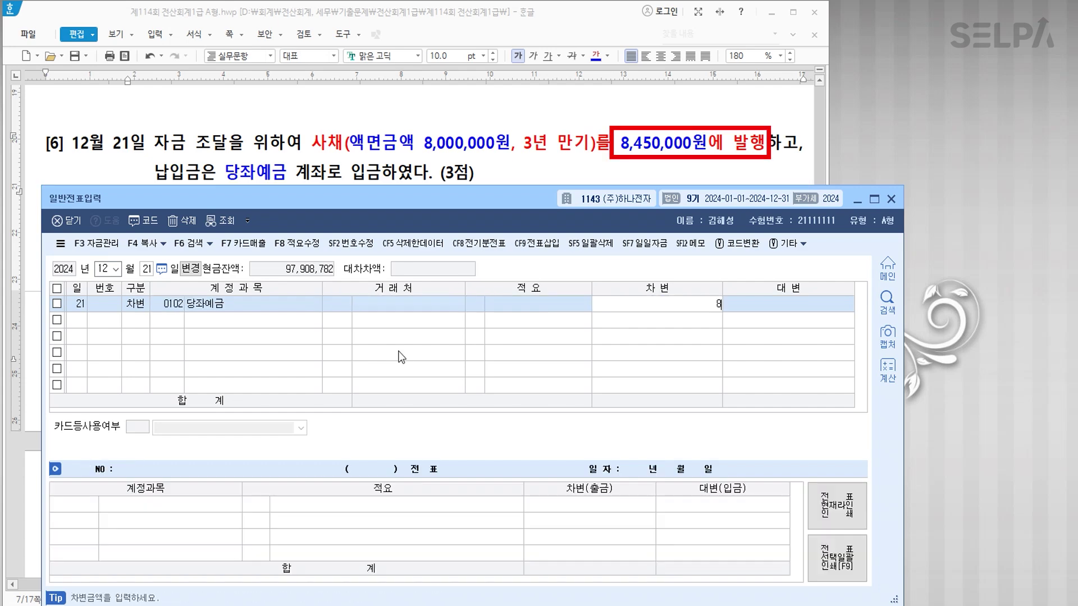
{"action": "key", "text": "Return"}
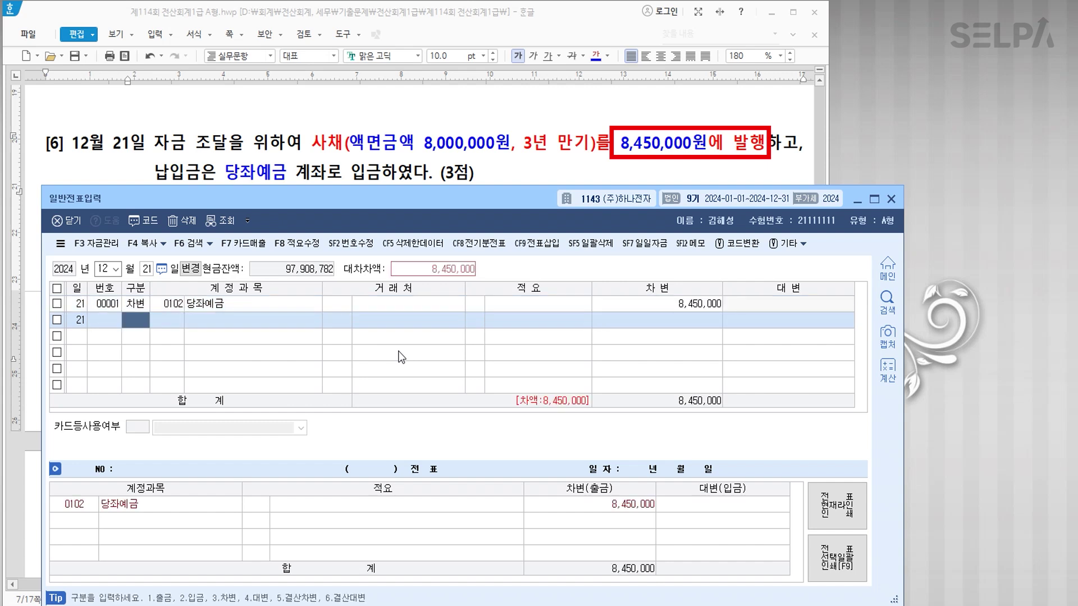
Add a credit line for account 0291 사채 with its amount set to the face value of 8,000,000.
{"action": "type", "text": "4"}
{"action": "key", "text": "Return"}
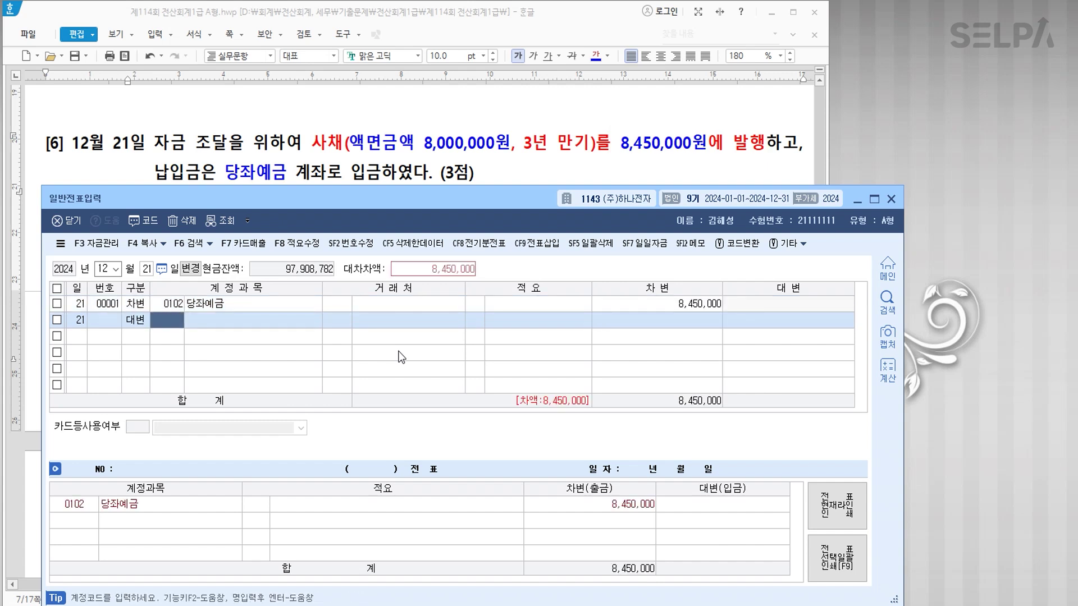
{"action": "type", "text": "0291"}
{"action": "key", "text": "Return"}
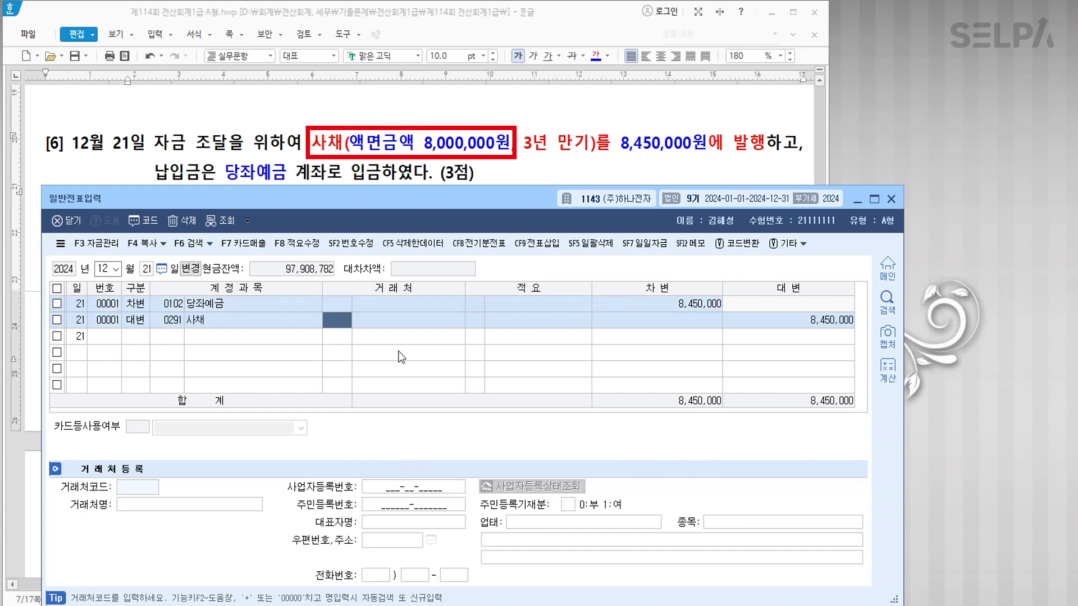
{"action": "key", "text": "Return"}
{"action": "key", "text": "Return"}
{"action": "key", "text": "Return"}
{"action": "key", "text": "Return"}
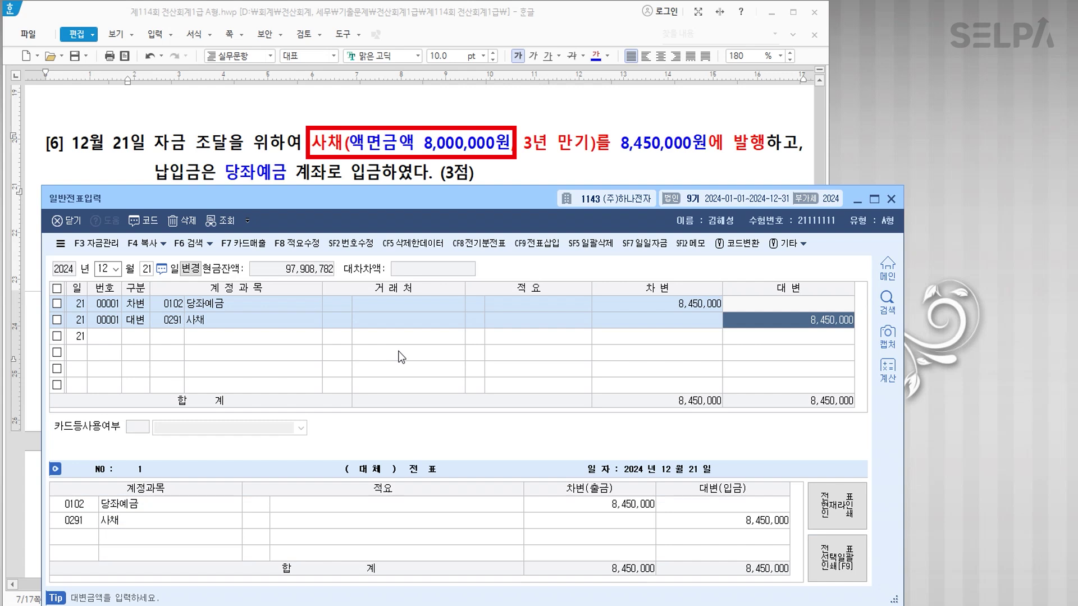
{"action": "type", "text": "8000000"}
{"action": "key", "text": "Return"}
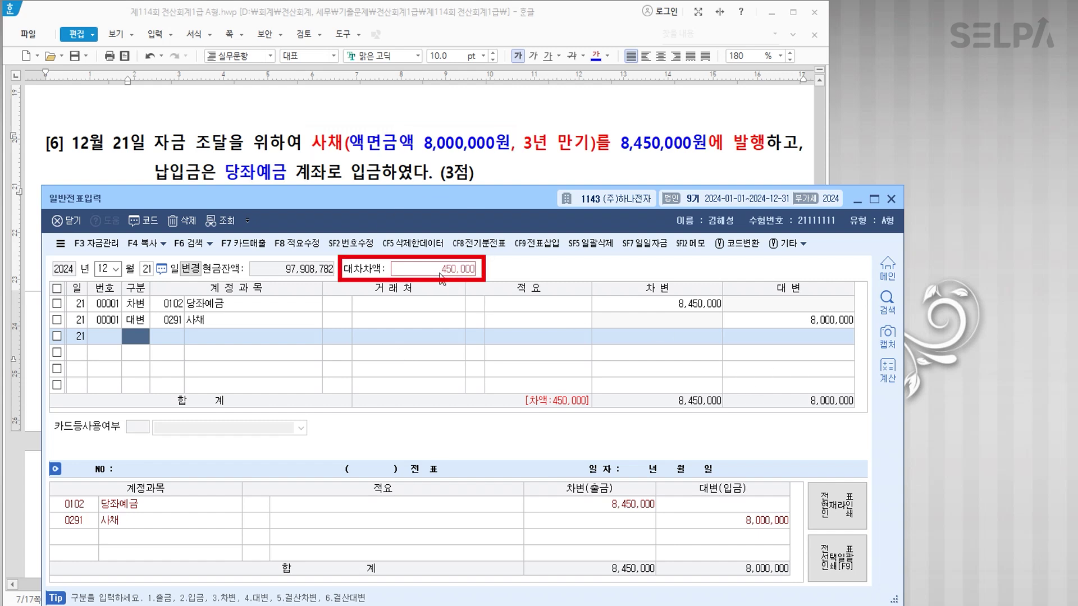
Add a credit line for account 0313 사채할증발행차금 with the remaining difference of 450,000.
{"action": "type", "text": "4"}
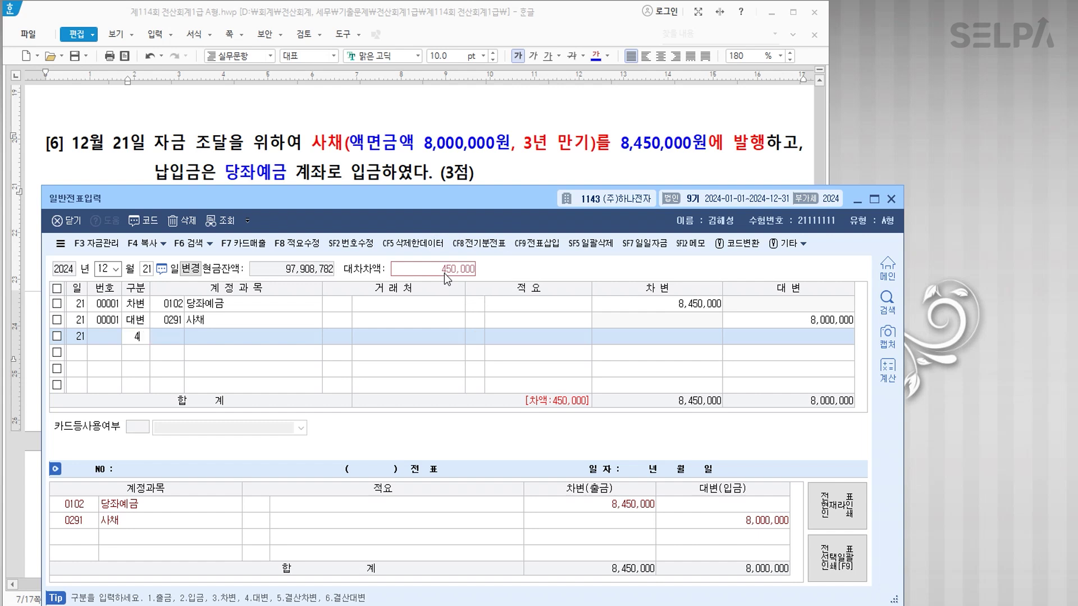
{"action": "key", "text": "Return"}
{"action": "type", "text": "사채할"}
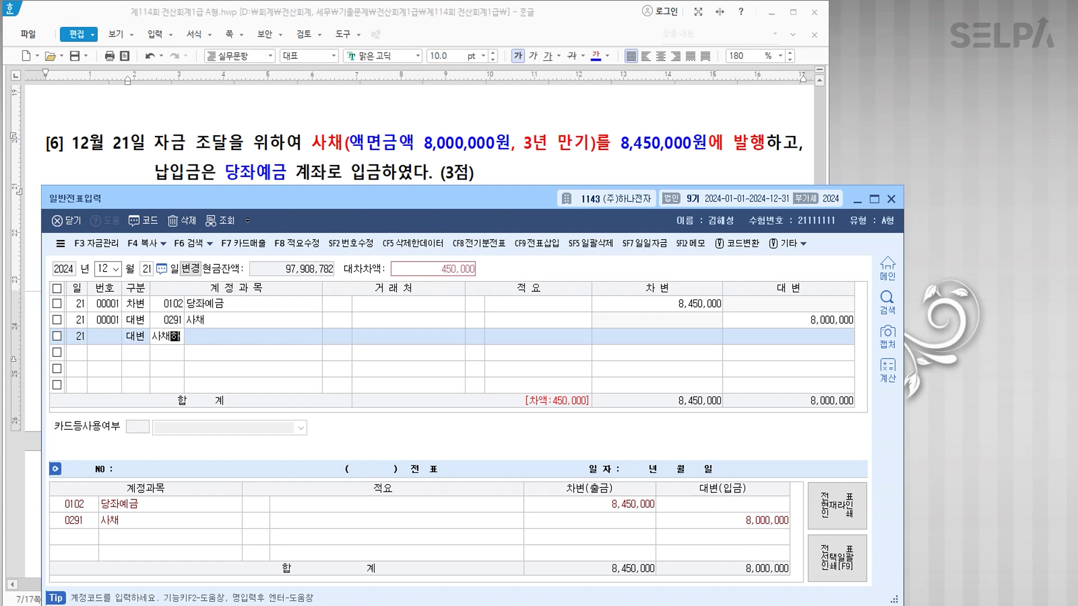
{"action": "key", "text": "Return"}
{"action": "key", "text": "Down"}
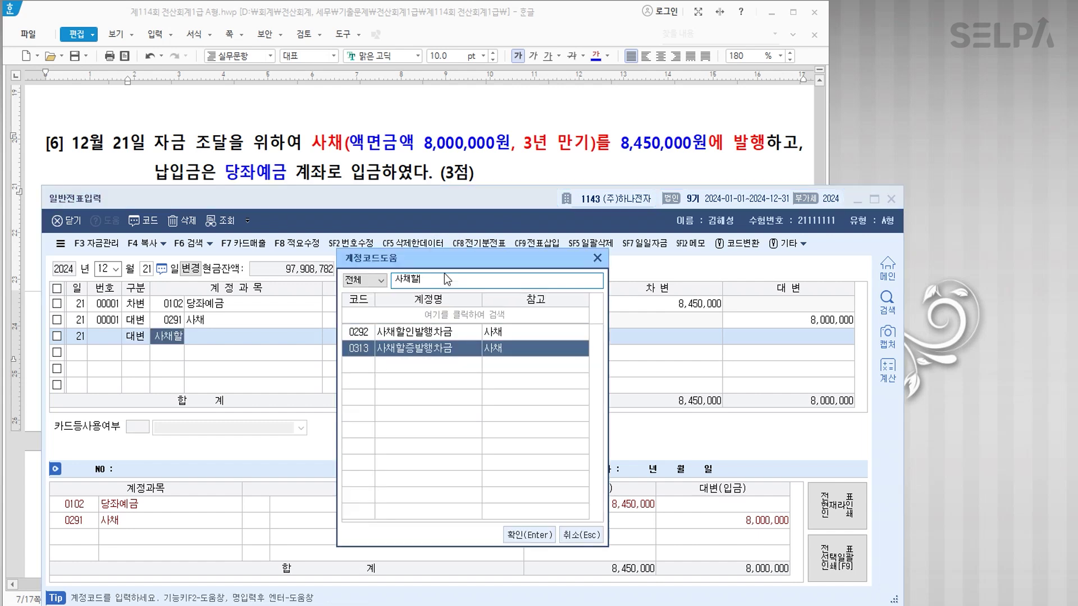
{"action": "key", "text": "Return"}
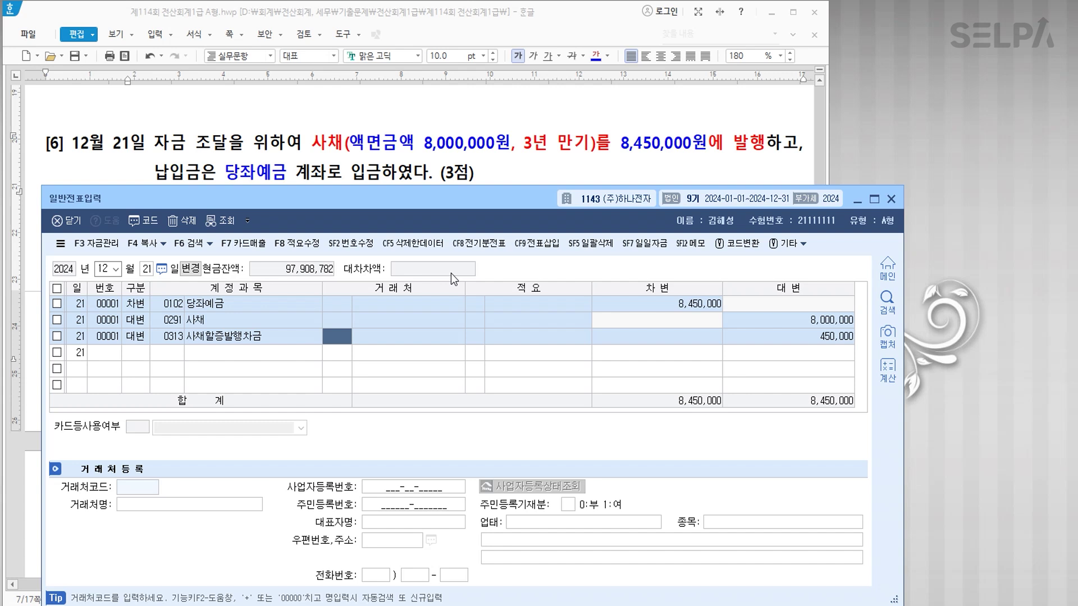
{"action": "key", "text": "Down"}
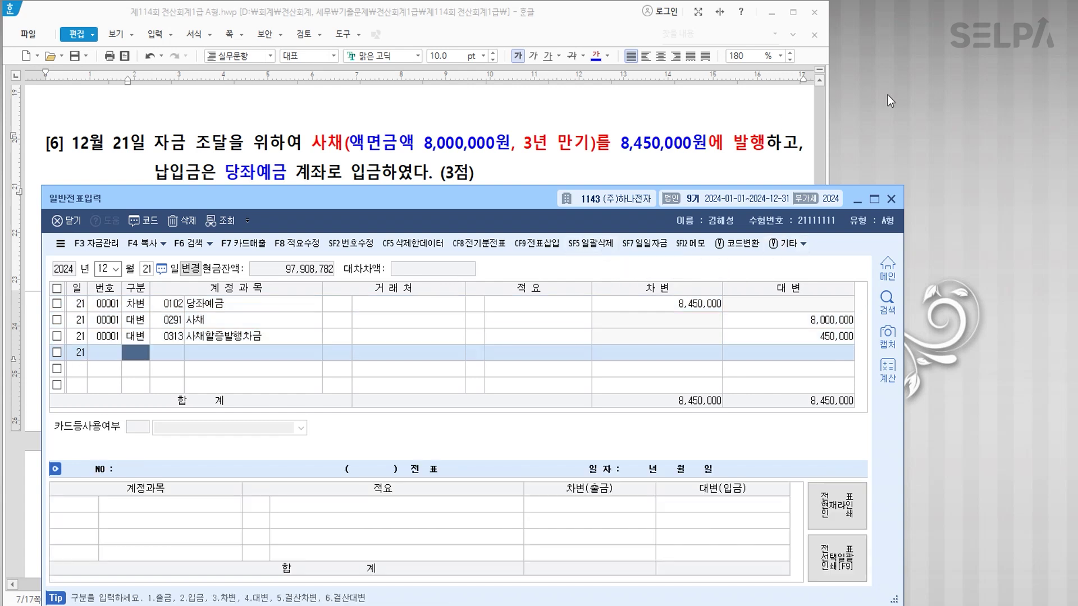
In question [1] of 문제3 in the exam document, colour the word 직수출 blue.
{"action": "left_click", "coordinate": [525, 171]}
{"action": "scroll", "coordinate": [530, 213], "scroll_direction": "down", "scroll_amount": 5}
{"action": "scroll", "coordinate": [540, 227], "scroll_direction": "down", "scroll_amount": 8}
{"action": "scroll", "coordinate": [627, 263], "scroll_direction": "down", "scroll_amount": 2}
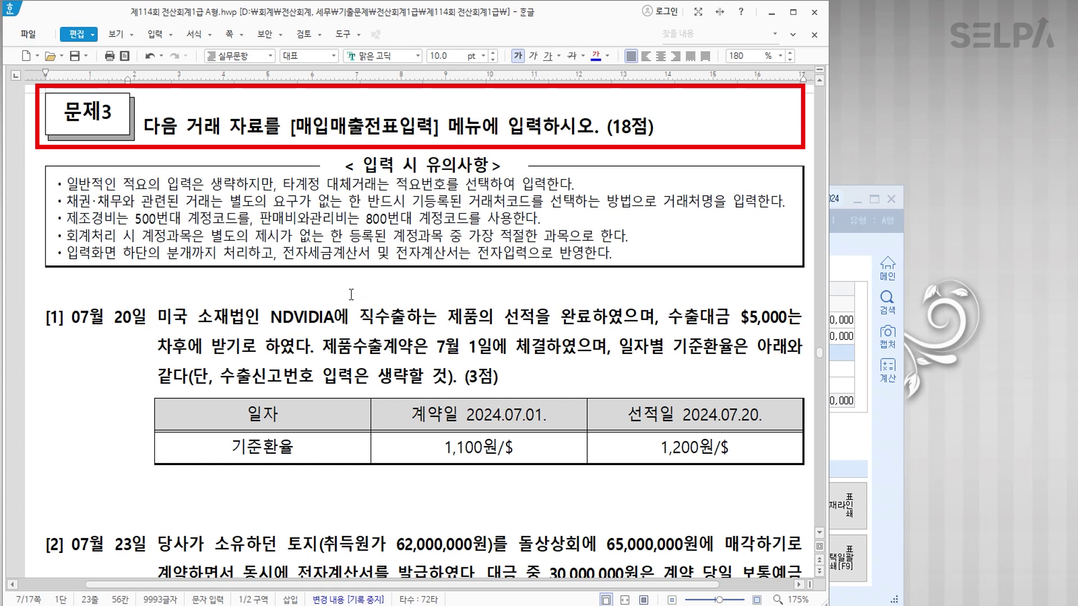
{"action": "scroll", "coordinate": [350, 294], "scroll_direction": "down", "scroll_amount": 4}
{"action": "left_click", "coordinate": [367, 95]}
{"action": "left_click_drag", "start_coordinate": [374, 96], "coordinate": [406, 97]}
{"action": "scroll", "coordinate": [615, 114], "scroll_direction": "up", "scroll_amount": 1}
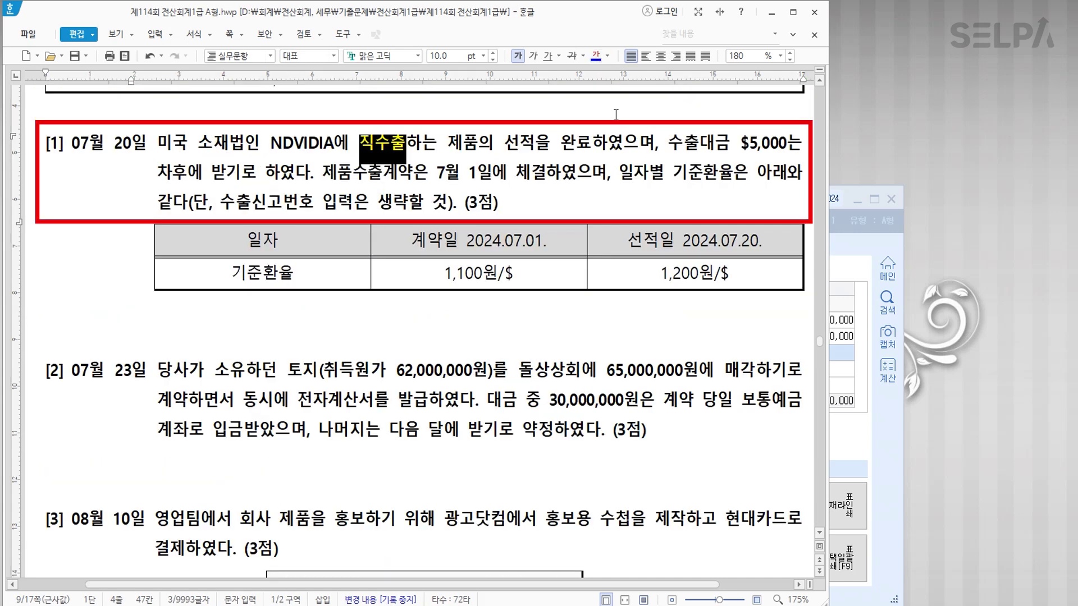
Open 매입매출전표입력 in place of the 일반전표입력 window and position it below the text of question [1].
{"action": "left_click", "coordinate": [884, 422]}
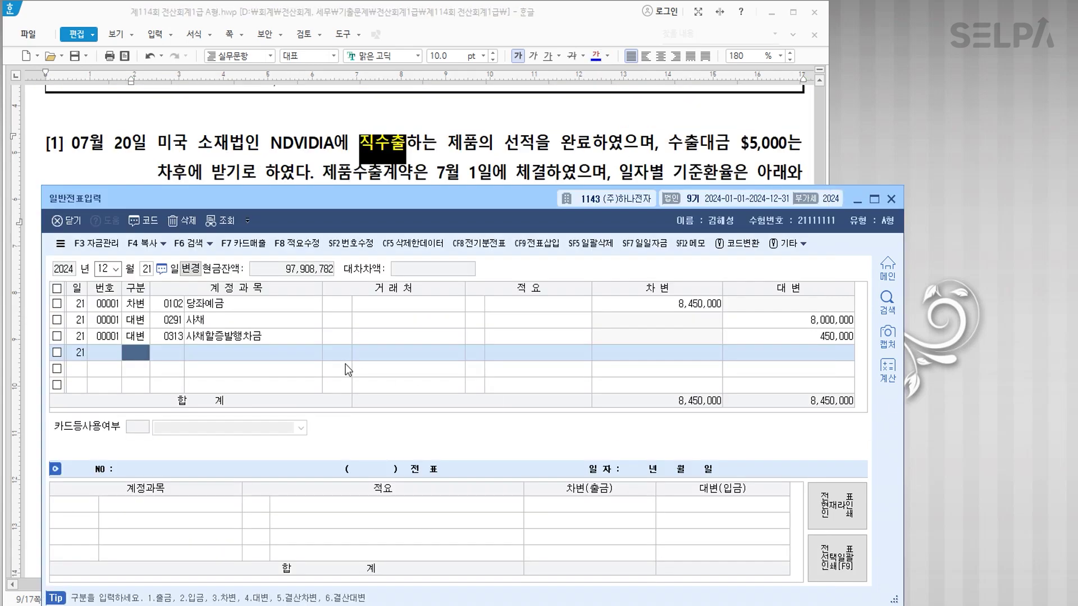
{"action": "key", "text": "ctrl+Return"}
{"action": "type", "text": "ㅁㅇ"}
{"action": "key", "text": "Return"}
{"action": "key", "text": "Return"}
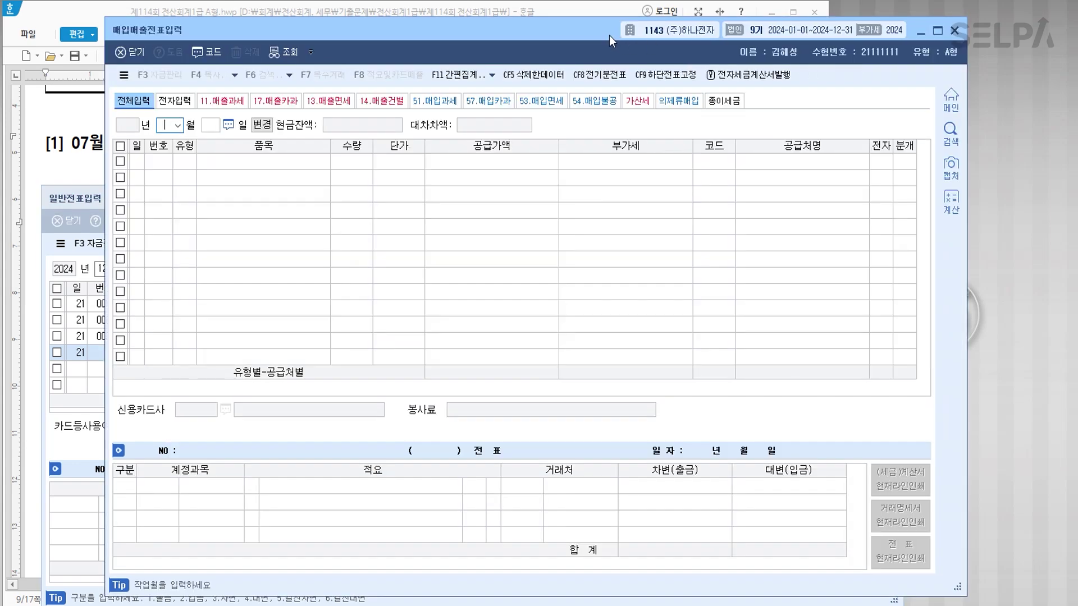
{"action": "left_click_drag", "start_coordinate": [608, 35], "coordinate": [578, 301]}
{"action": "left_click", "coordinate": [859, 199]}
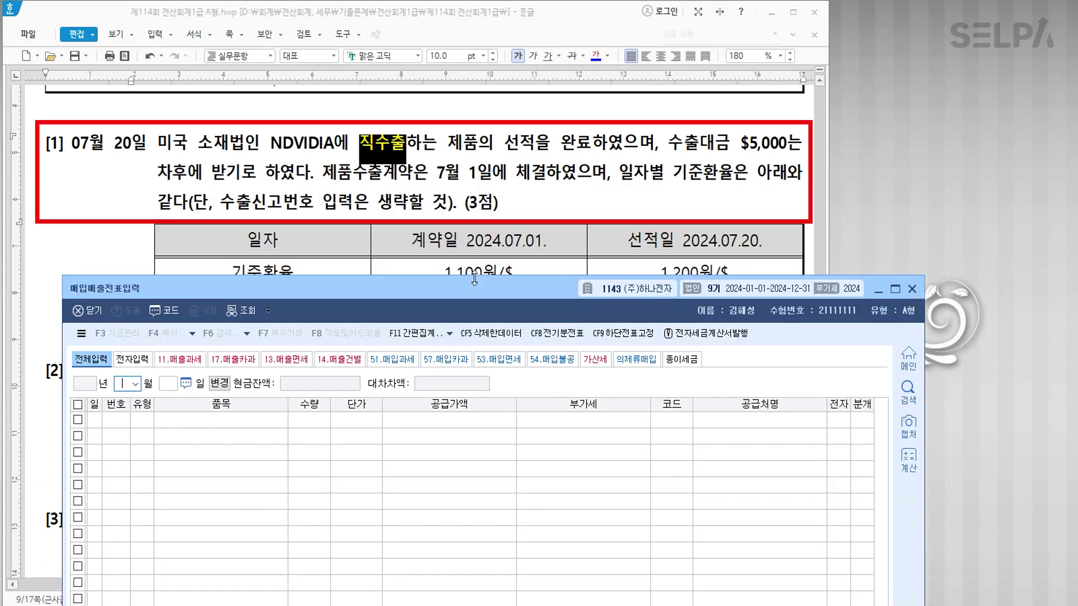
{"action": "mouse_move", "coordinate": [475, 284]}
{"action": "left_mouse_down"}
{"action": "mouse_move", "coordinate": [474, 452]}
{"action": "mouse_move", "coordinate": [474, 292]}
{"action": "left_mouse_up"}
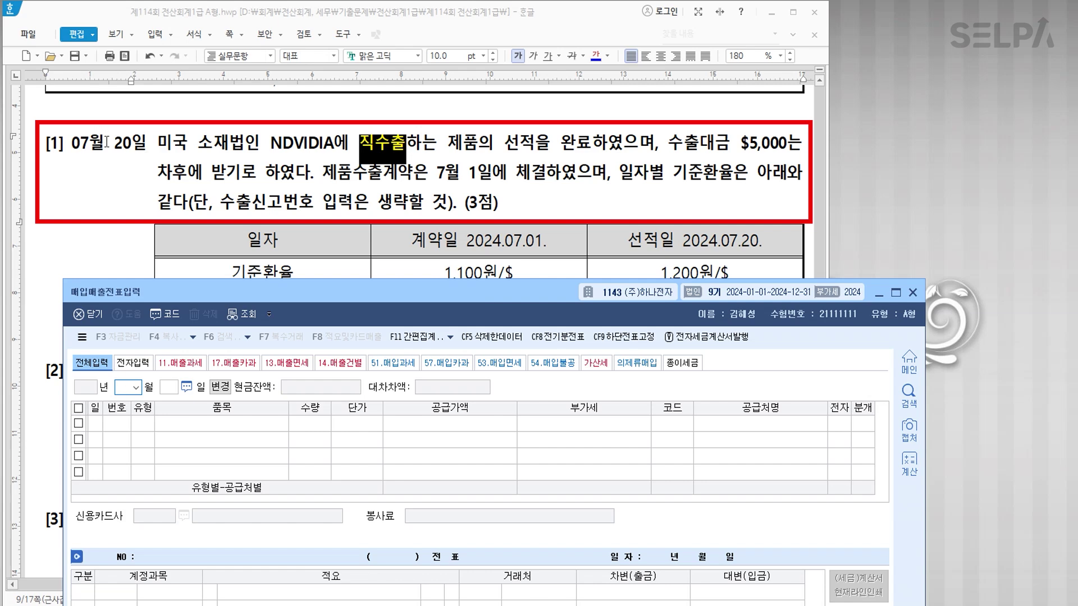
Set the 매입매출전표입력 voucher date to 20 July.
{"action": "scroll", "coordinate": [349, 150], "scroll_direction": "down", "scroll_amount": 2}
{"action": "scroll", "coordinate": [349, 151], "scroll_direction": "up", "scroll_amount": 2}
{"action": "type", "text": "07"}
{"action": "key", "text": "Return"}
{"action": "type", "text": "20"}
{"action": "key", "text": "Return"}
{"action": "key", "text": "Return"}
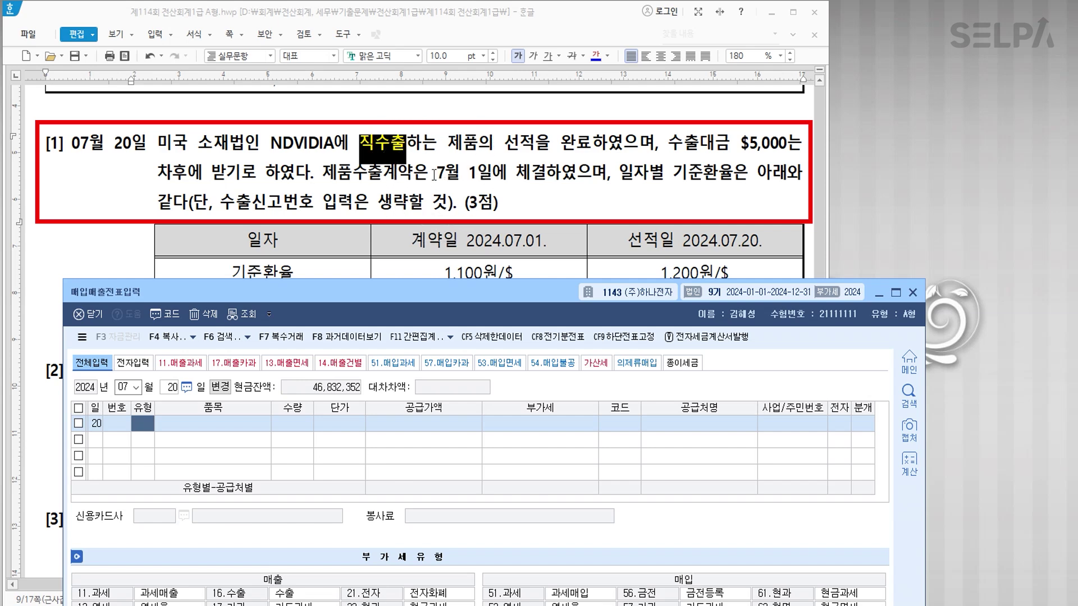
In question [1], colour the phrase from 수출대금 $5,000 through 하였다 blue and append ">> 외상" to it.
{"action": "left_click", "coordinate": [671, 143]}
{"action": "left_click_drag", "start_coordinate": [670, 143], "coordinate": [305, 183]}
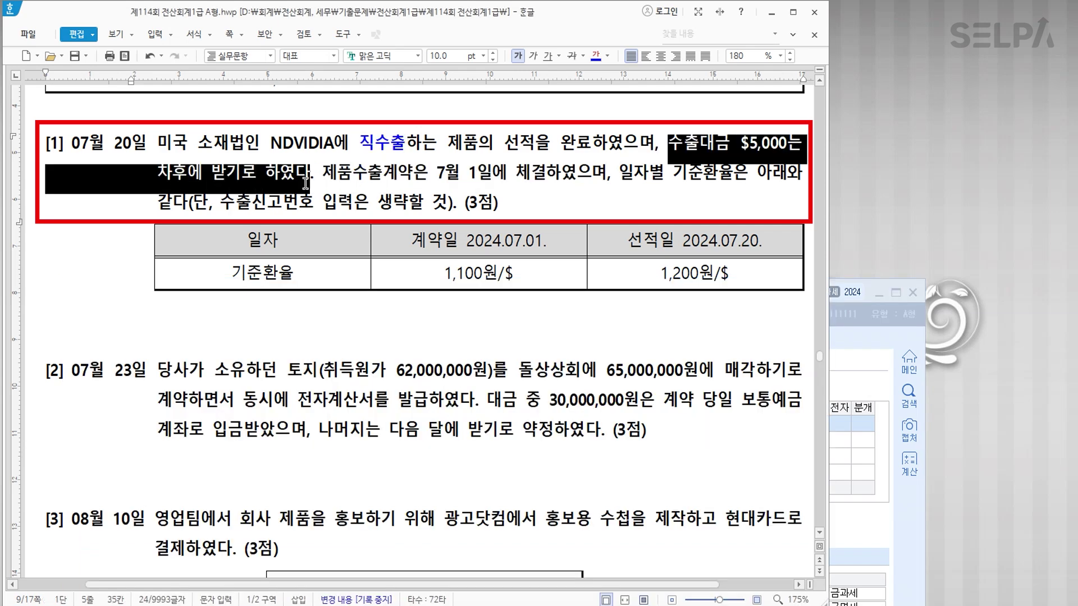
{"action": "left_click", "coordinate": [597, 55]}
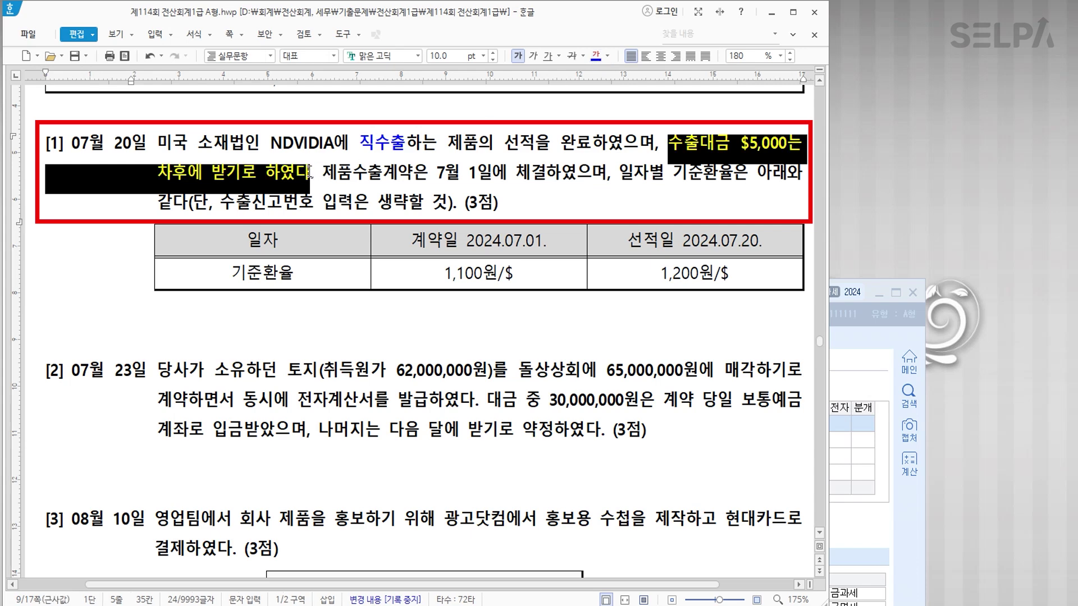
{"action": "key", "text": "Escape"}
{"action": "type", "text": ">> "}
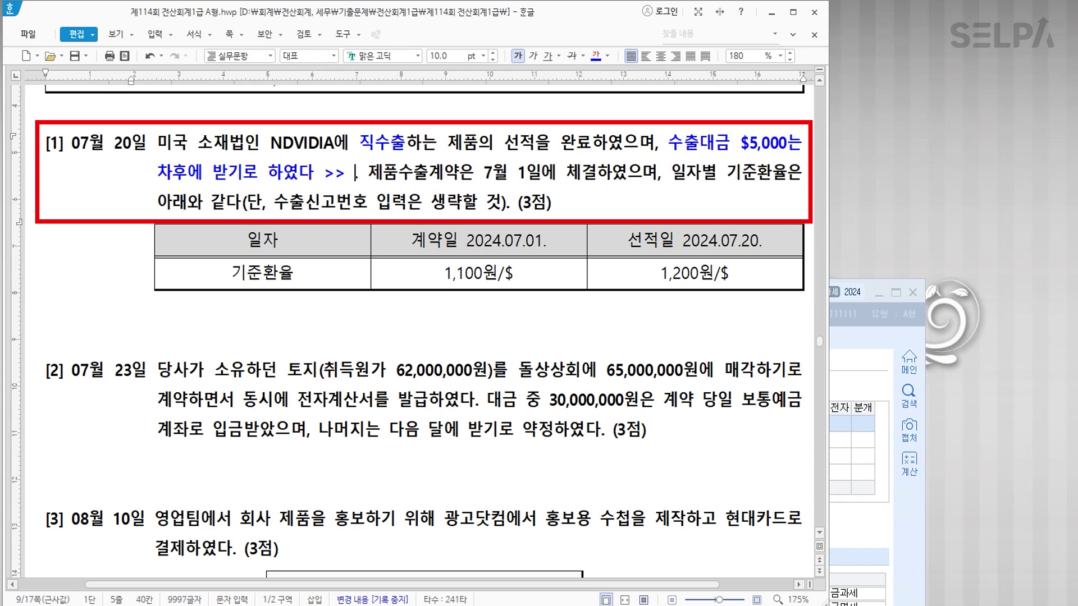
{"action": "type", "text": "외상"}
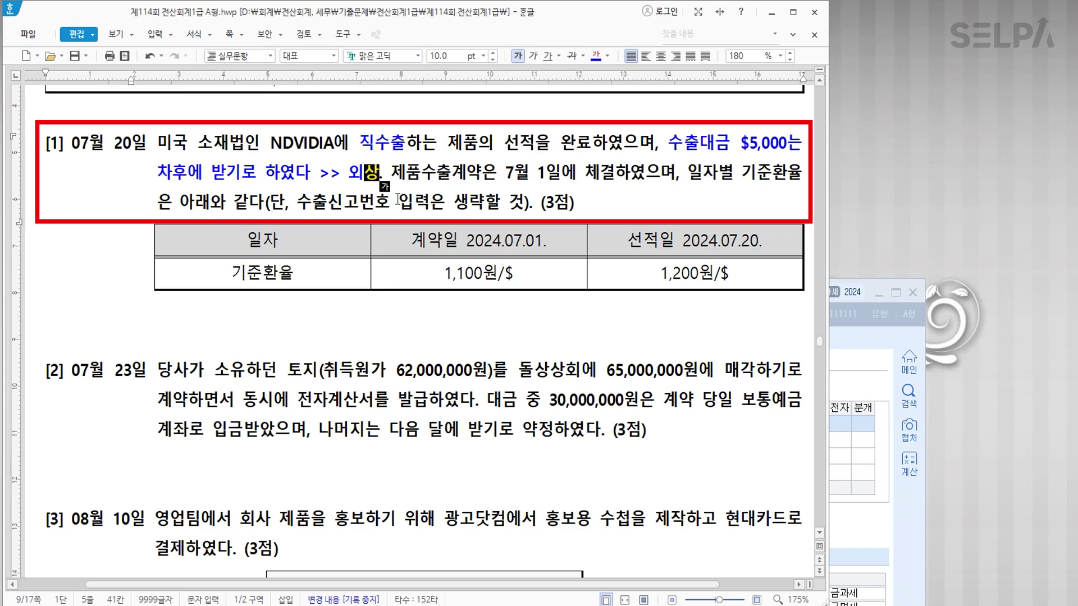
Make the 선적일 2024.07.20. column of the exchange-rate table blue and bold, including its 1,200원/$ rate.
{"action": "left_click_drag", "start_coordinate": [636, 247], "coordinate": [636, 271]}
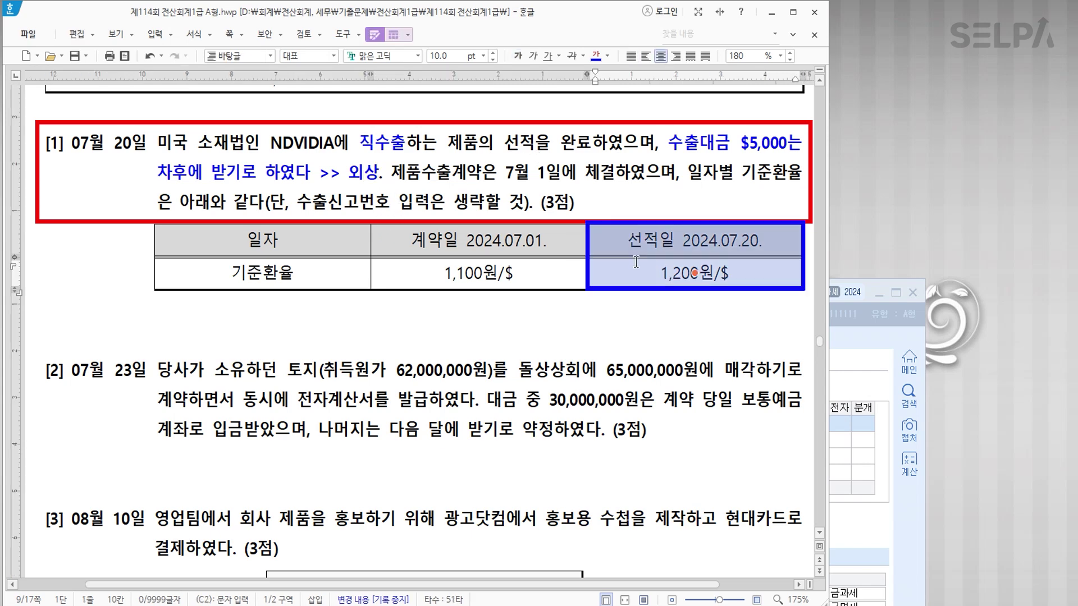
{"action": "left_click", "coordinate": [598, 56]}
{"action": "left_click", "coordinate": [517, 55]}
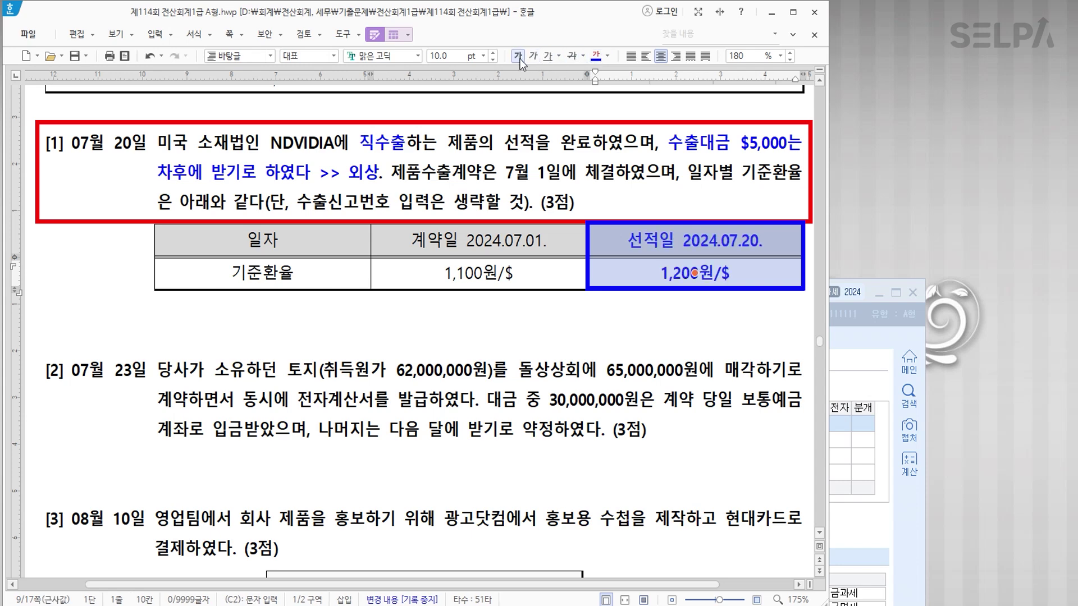
{"action": "left_click", "coordinate": [547, 297]}
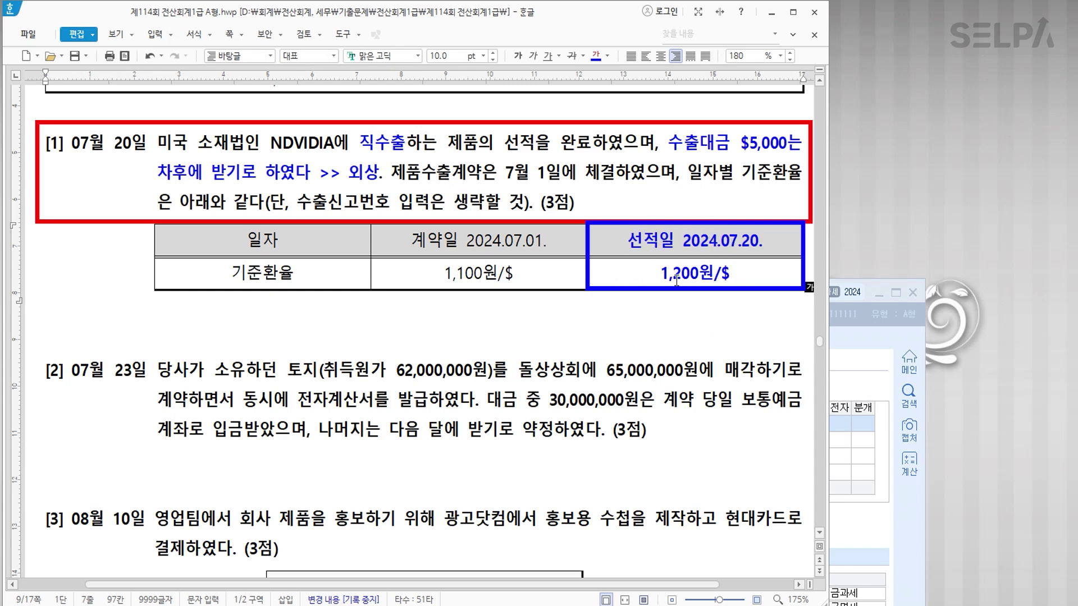
In the 20 July 매입매출전표입력 line, enter type 16 수출, item 제품 and a 공급가액 of 6,000,000.
{"action": "left_click", "coordinate": [861, 366]}
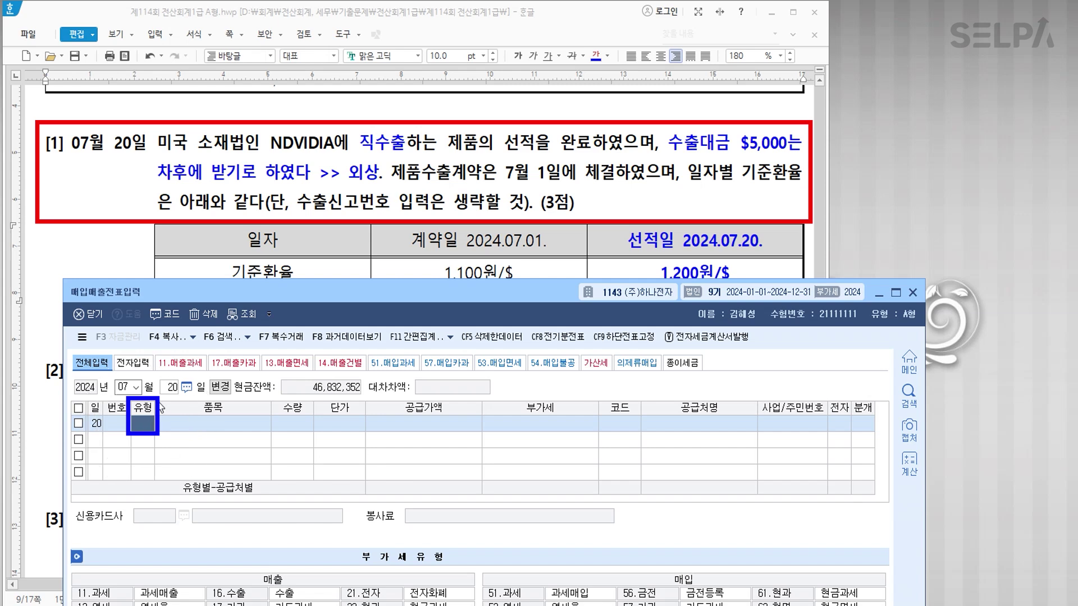
{"action": "type", "text": "16"}
{"action": "key", "text": "Return"}
{"action": "type", "text": "제품"}
{"action": "key", "text": "Return"}
{"action": "key", "text": "Return"}
{"action": "key", "text": "Return"}
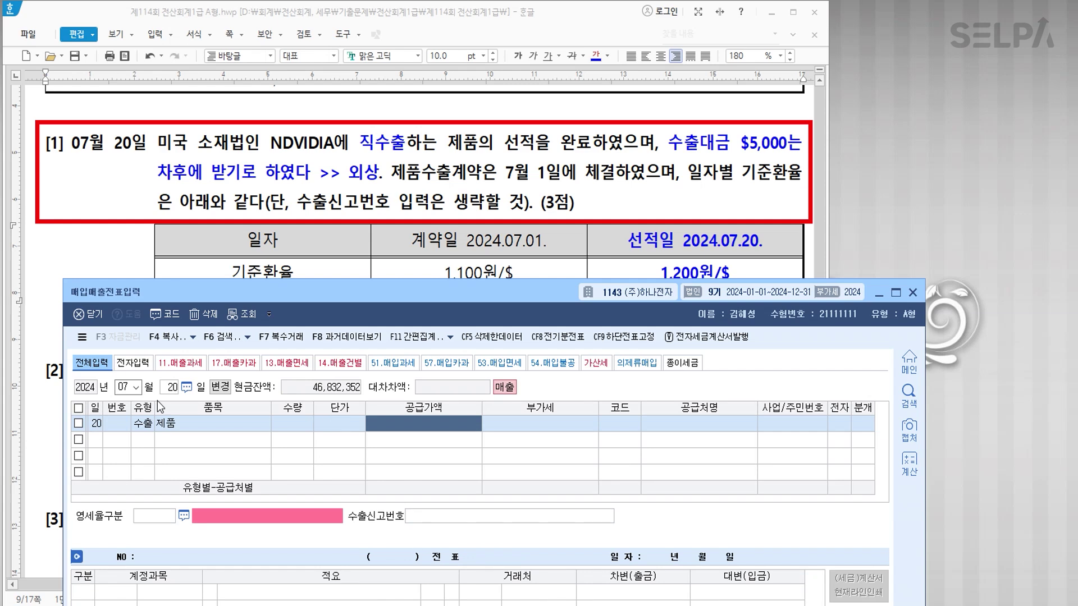
{"action": "type", "text": "6000000"}
{"action": "key", "text": "Return"}
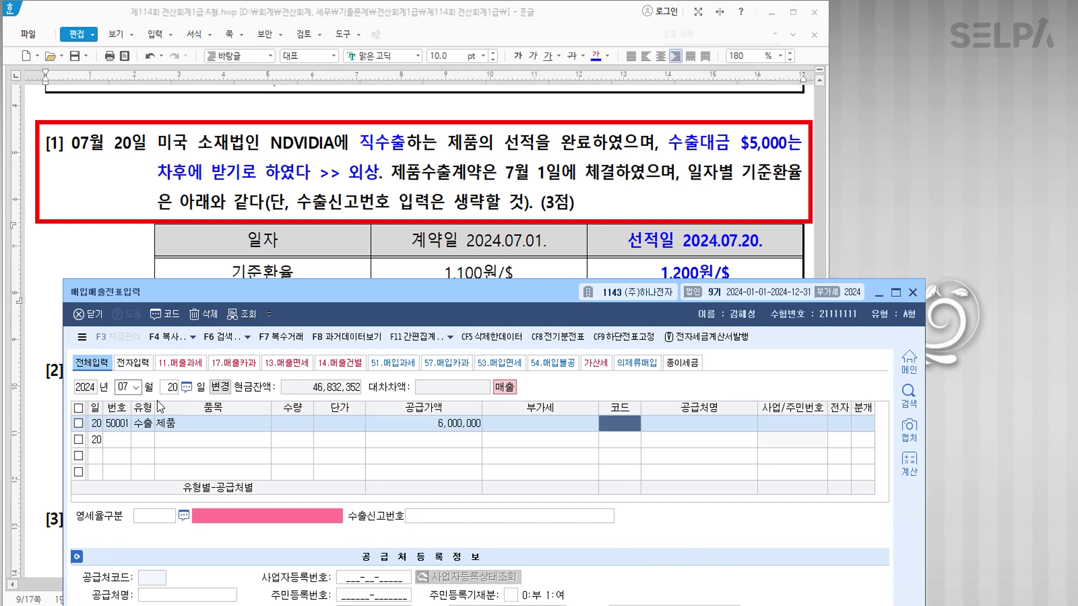
Look up NDVIDIA (code 00166) and assign it as the trading partner of the export line.
{"action": "type", "text": "d"}
{"action": "key", "text": "Return"}
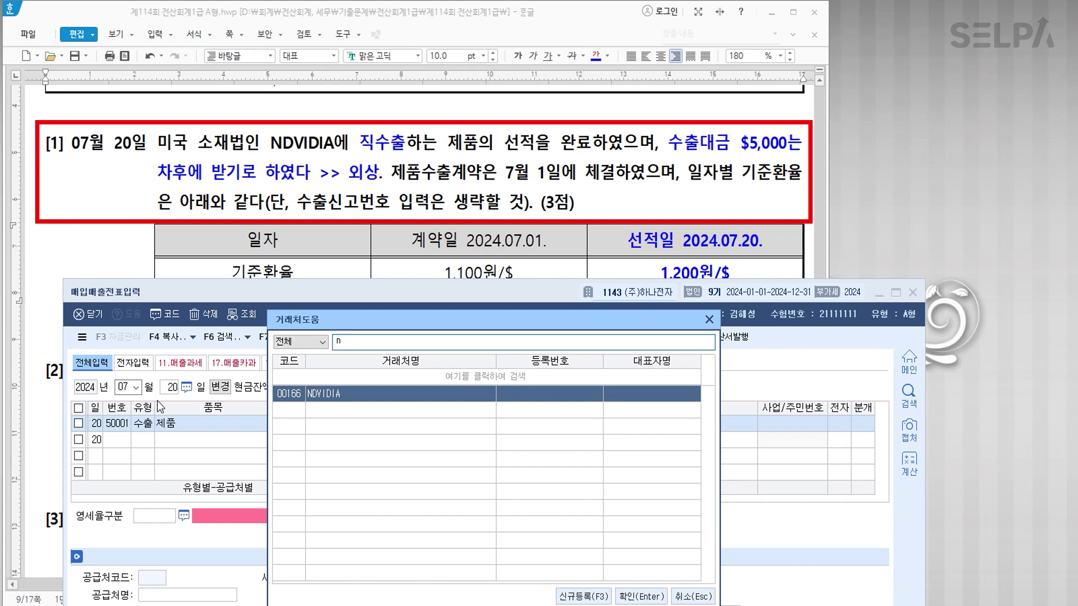
{"action": "key", "text": "Return"}
{"action": "key", "text": "Return"}
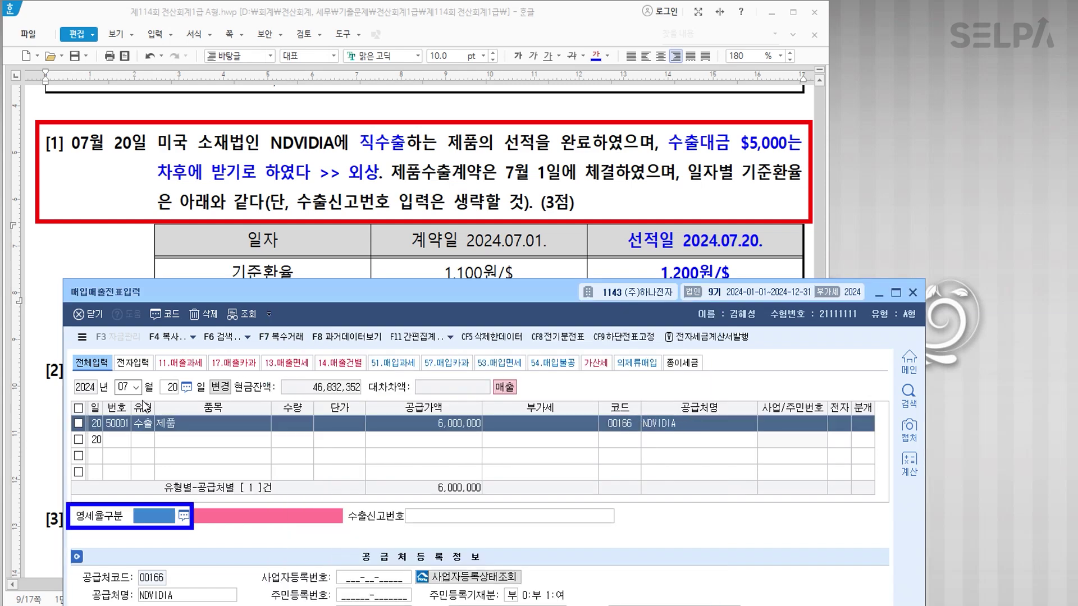
Set 영세율구분 to 1 직접수출(대행수출 포함), leave 수출신고번호 blank, and set the 분개 type to 외상.
{"action": "left_click", "coordinate": [168, 522]}
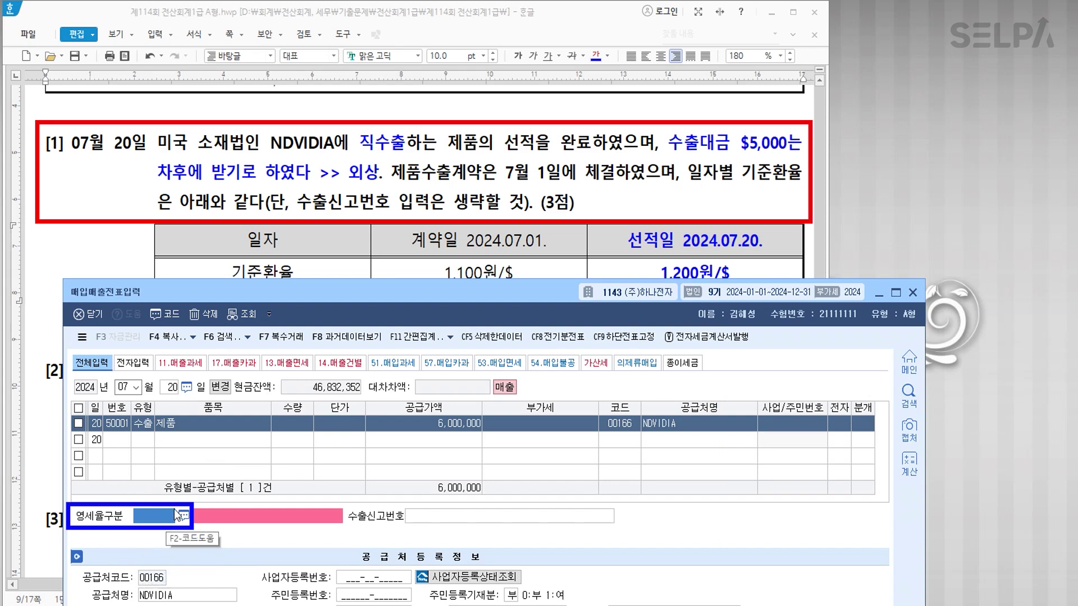
{"action": "type", "text": "1"}
{"action": "key", "text": "Return"}
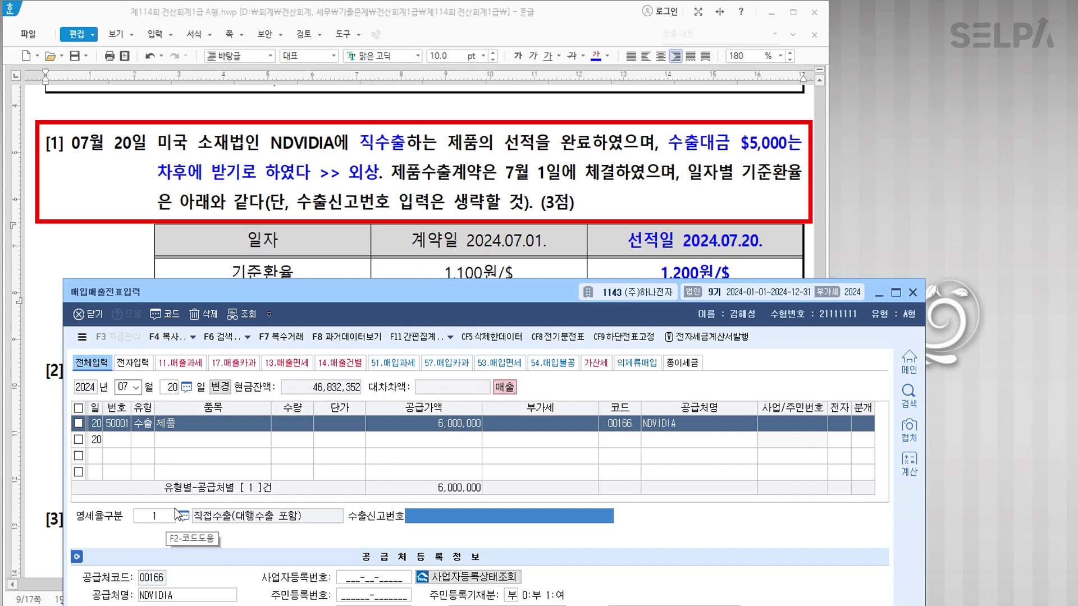
{"action": "key", "text": "Return"}
{"action": "type", "text": "2"}
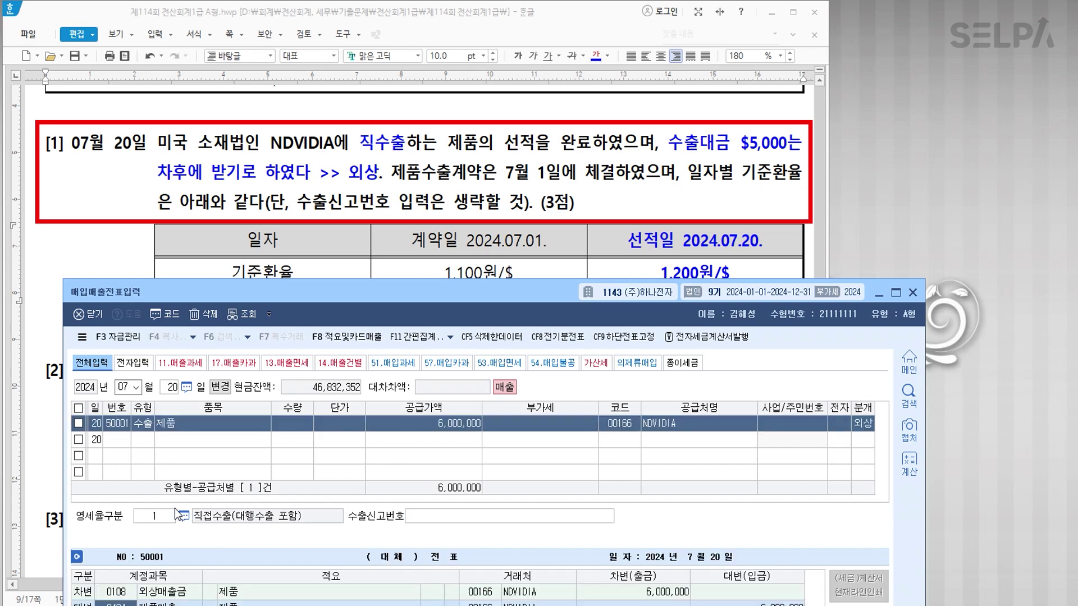
{"action": "left_click_drag", "start_coordinate": [424, 293], "coordinate": [416, 85]}
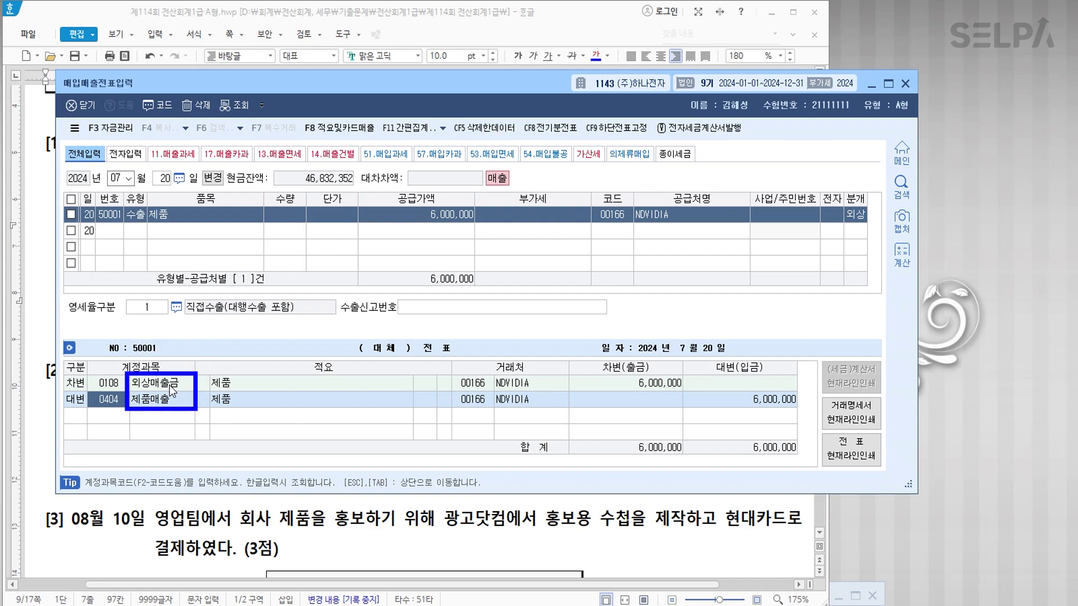
Finish the 20 July export voucher and move the 매입매출전표입력 window clear of question [2] in the exam document.
{"action": "key", "text": "Escape"}
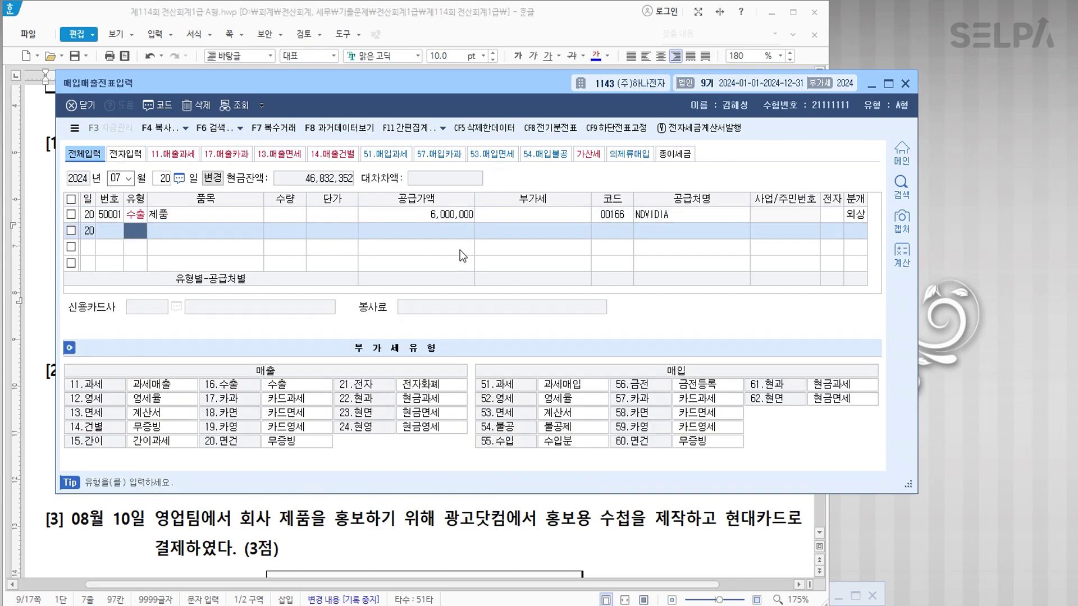
{"action": "left_click_drag", "start_coordinate": [455, 93], "coordinate": [446, 214]}
{"action": "left_click_drag", "start_coordinate": [440, 291], "coordinate": [440, 299]}
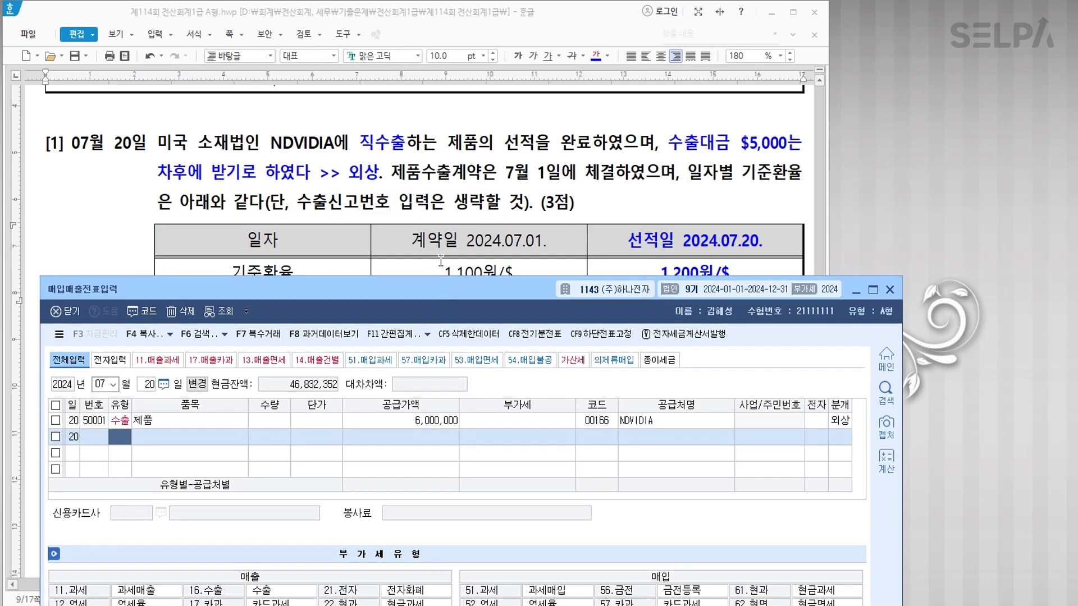
{"action": "scroll", "coordinate": [455, 224], "scroll_direction": "down", "scroll_amount": 5}
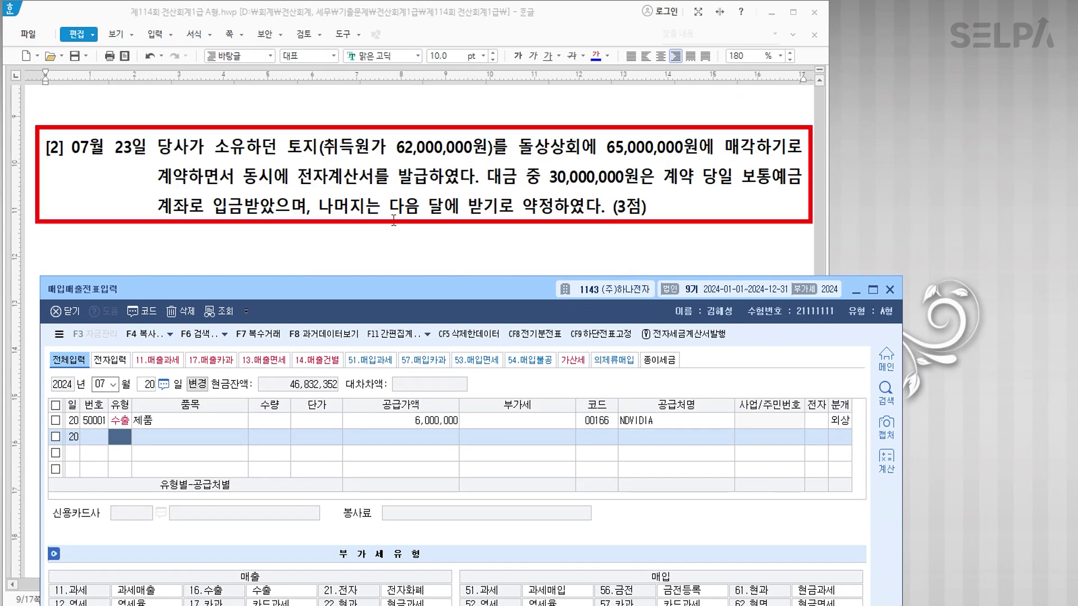
In question [2] of the exam document, color 전자계산서 red and add the note ">> 면세" right after it.
{"action": "left_click", "coordinate": [559, 159]}
{"action": "left_click_drag", "start_coordinate": [296, 178], "coordinate": [372, 186]}
{"action": "left_click", "coordinate": [607, 55]}
{"action": "left_click", "coordinate": [615, 111]}
{"action": "left_click", "coordinate": [455, 181]}
{"action": "left_click", "coordinate": [371, 178]}
{"action": "type", "text": ">> "}
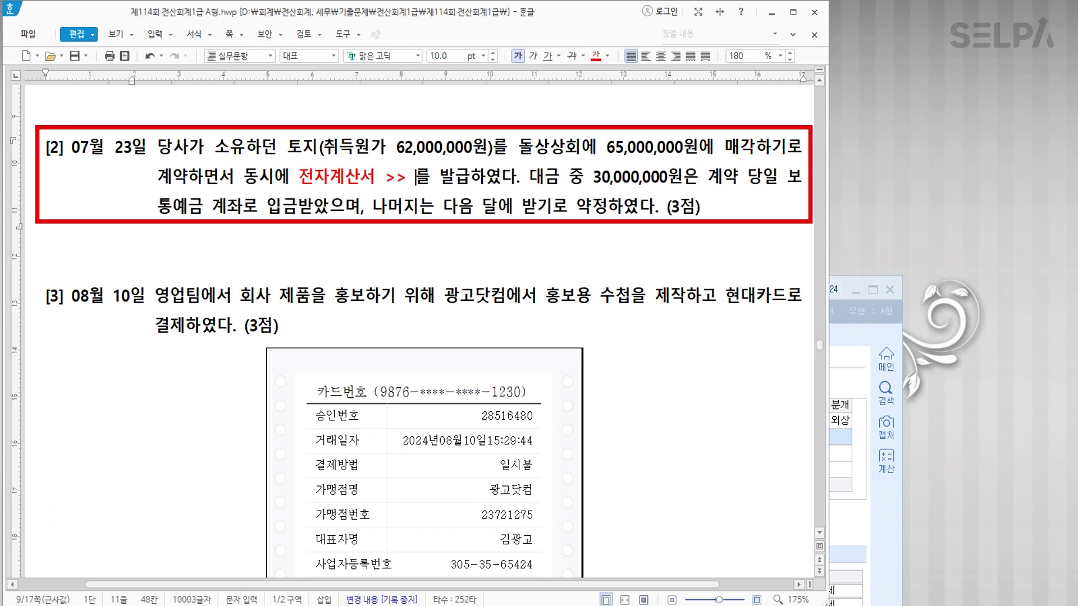
{"action": "type", "text": "면세"}
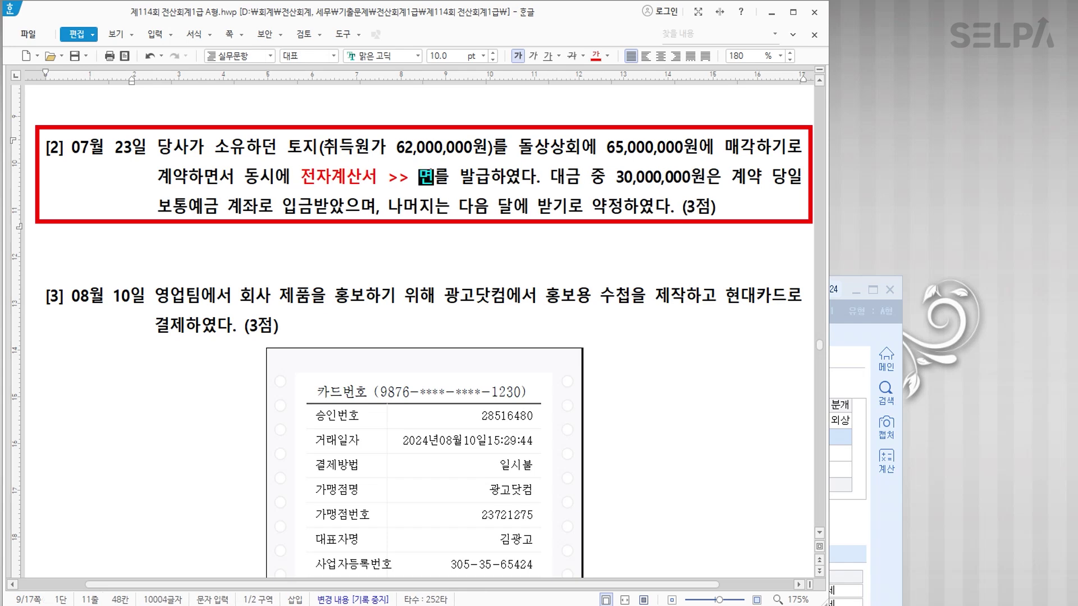
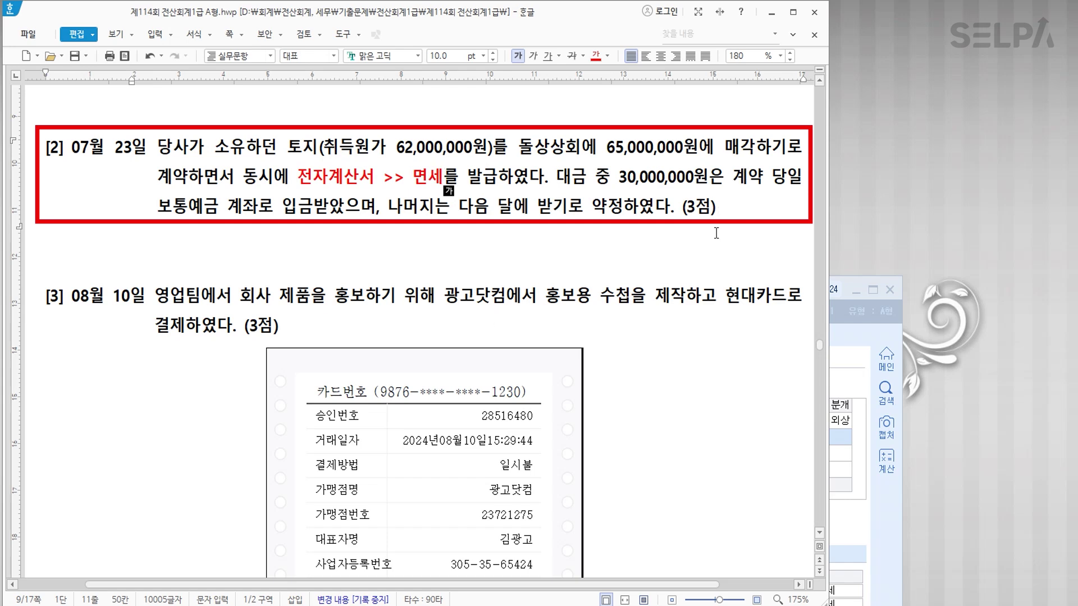
Switch back to 매입매출전표입력 and set the voucher date to 23 July.
{"action": "left_click", "coordinate": [854, 375]}
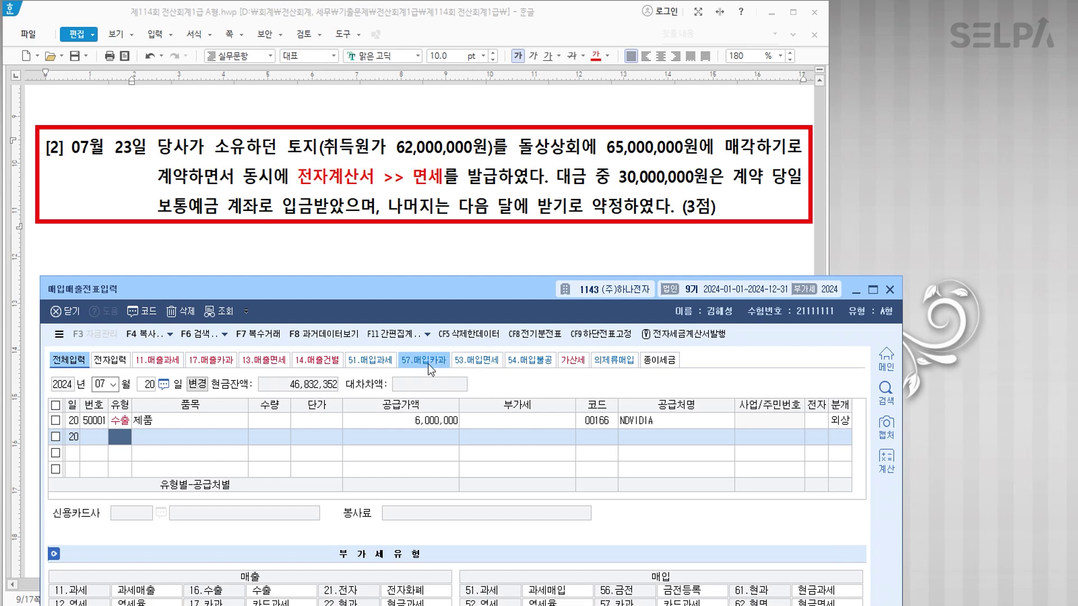
{"action": "key", "text": "Escape"}
{"action": "type", "text": "23"}
{"action": "key", "text": "Return"}
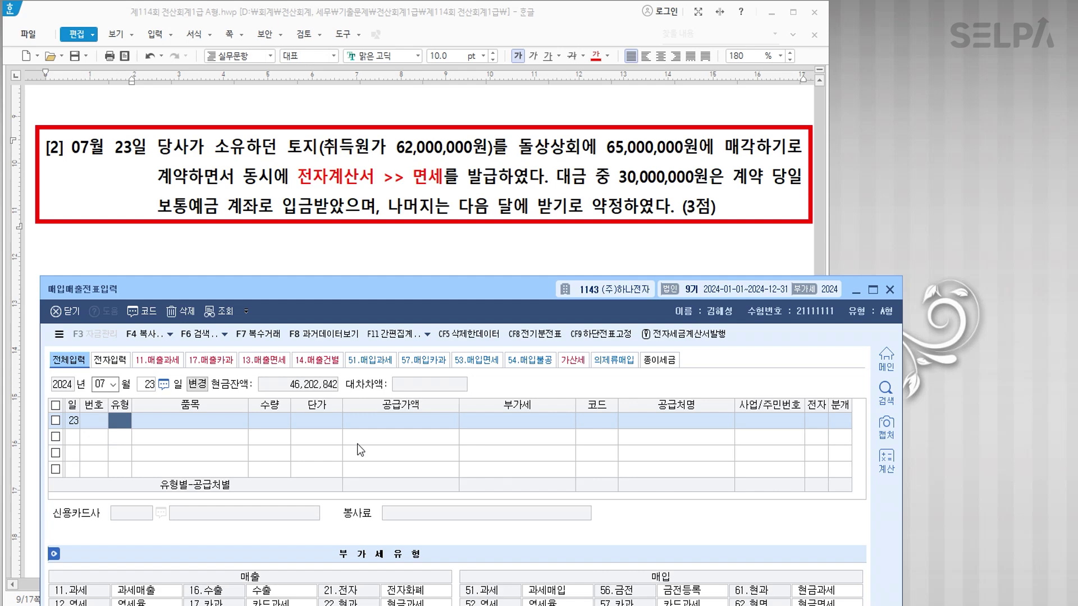
In the 23 July line, enter type 13 면세, item 토지 and a 공급가액 of 65,000,000, leaving 수량 and 단가 blank.
{"action": "type", "text": "13"}
{"action": "key", "text": "Return"}
{"action": "type", "text": "xhwl"}
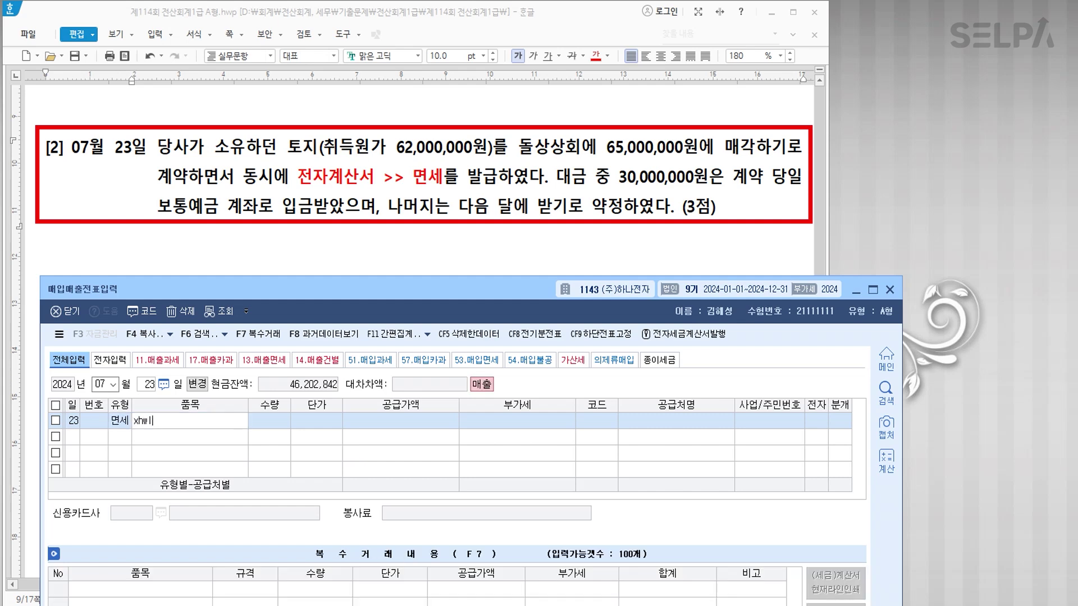
{"action": "type", "text": "토지"}
{"action": "key", "text": "Return"}
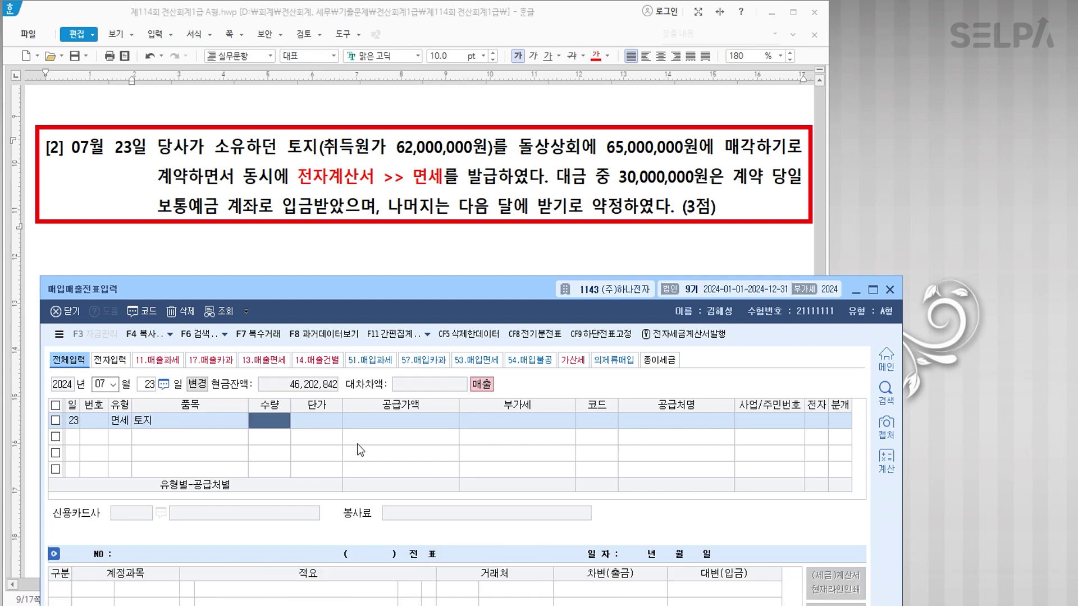
{"action": "key", "text": "Return"}
{"action": "key", "text": "Return"}
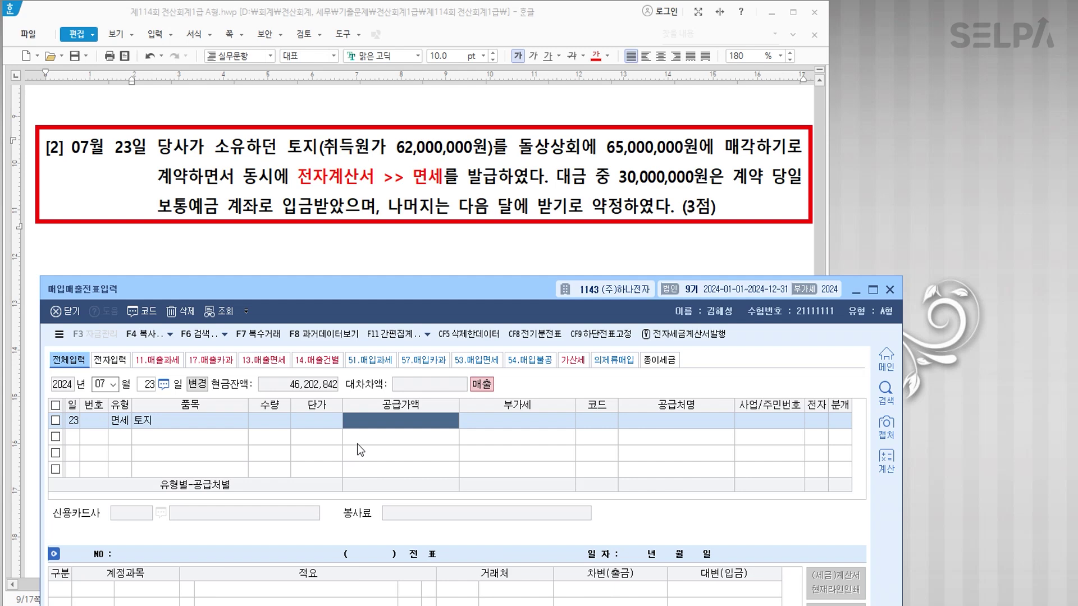
{"action": "type", "text": "65000000"}
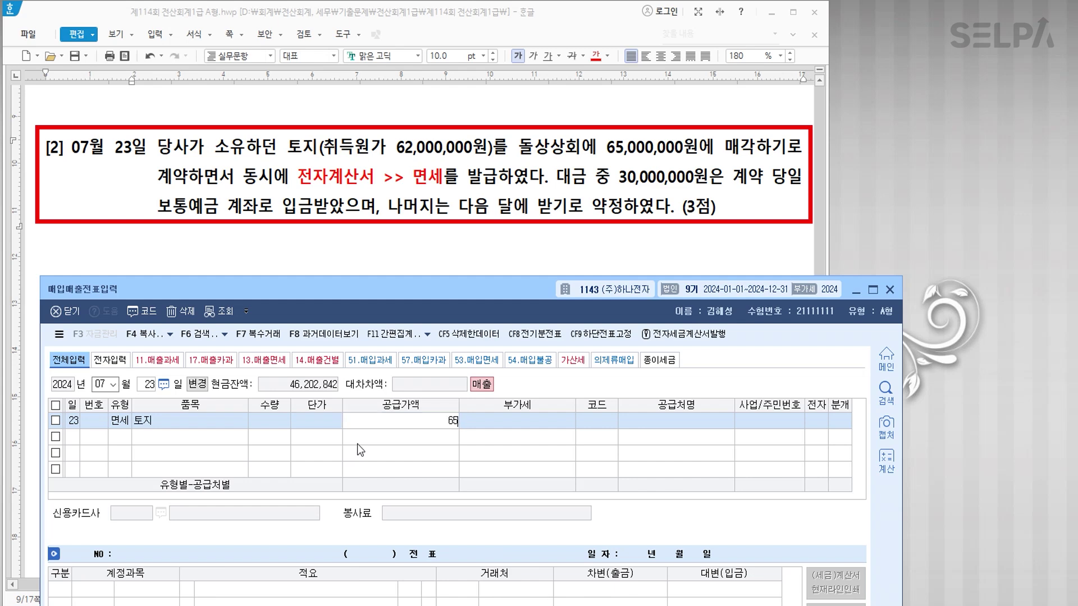
Complete the July 23 land sale with supply value 65,000,000, customer 돌상상회, electronic invoice 여, and journal type 3 (혼합).
{"action": "key", "text": "Return"}
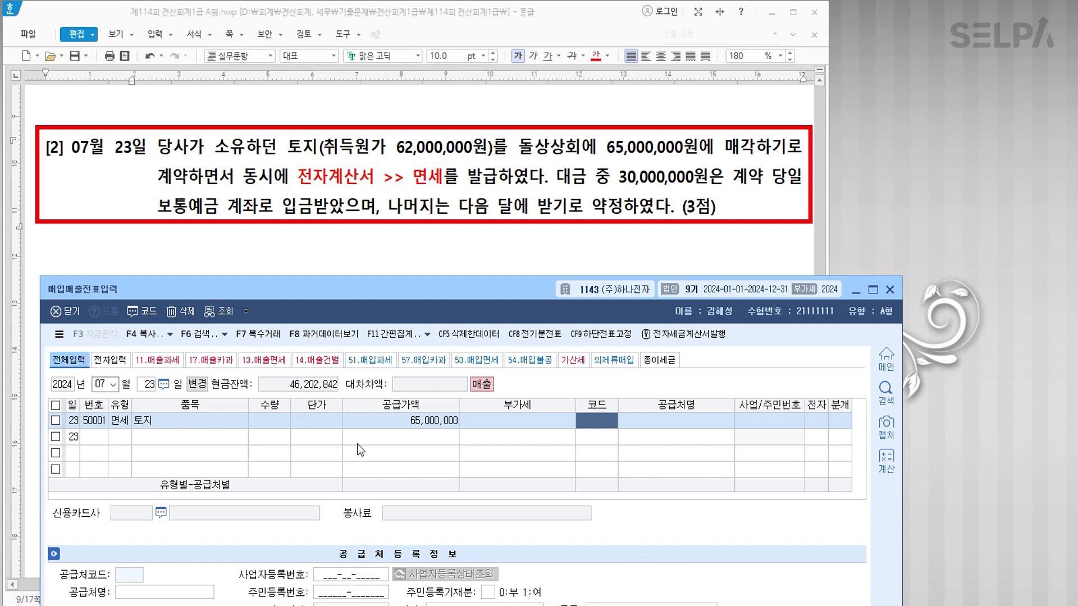
{"action": "type", "text": "돌상"}
{"action": "key", "text": "Return"}
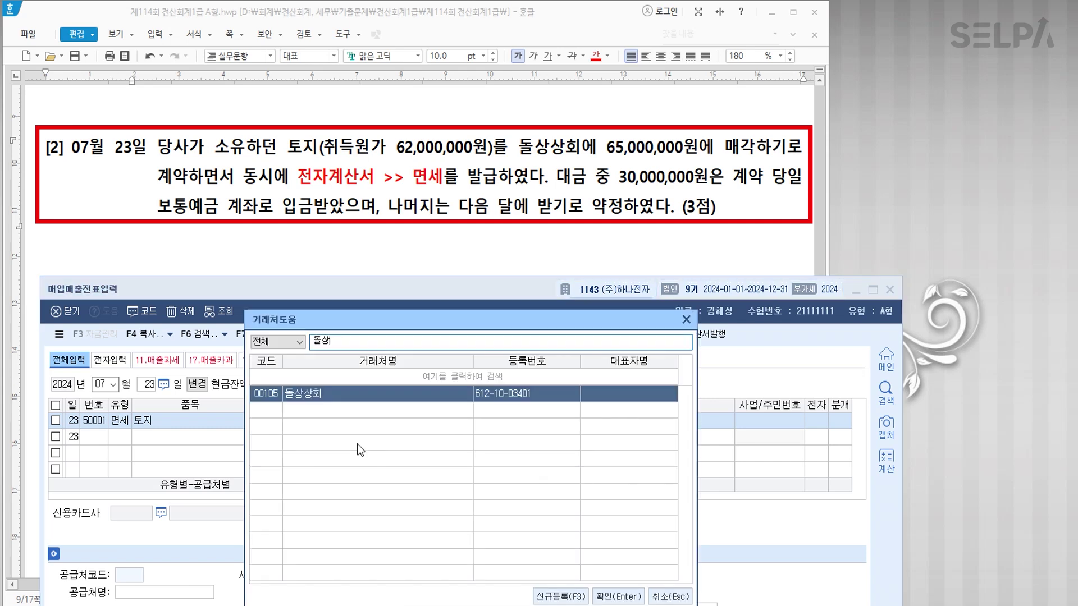
{"action": "key", "text": "Return"}
{"action": "key", "text": "Return"}
{"action": "type", "text": "1"}
{"action": "key", "text": "Return"}
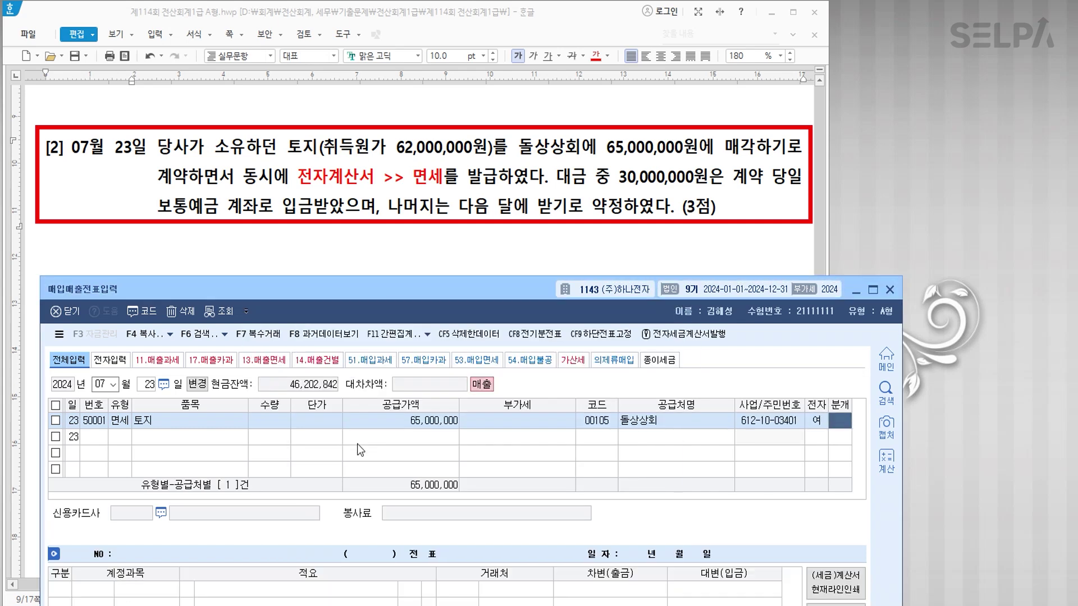
{"action": "type", "text": "3"}
{"action": "key", "text": "Return"}
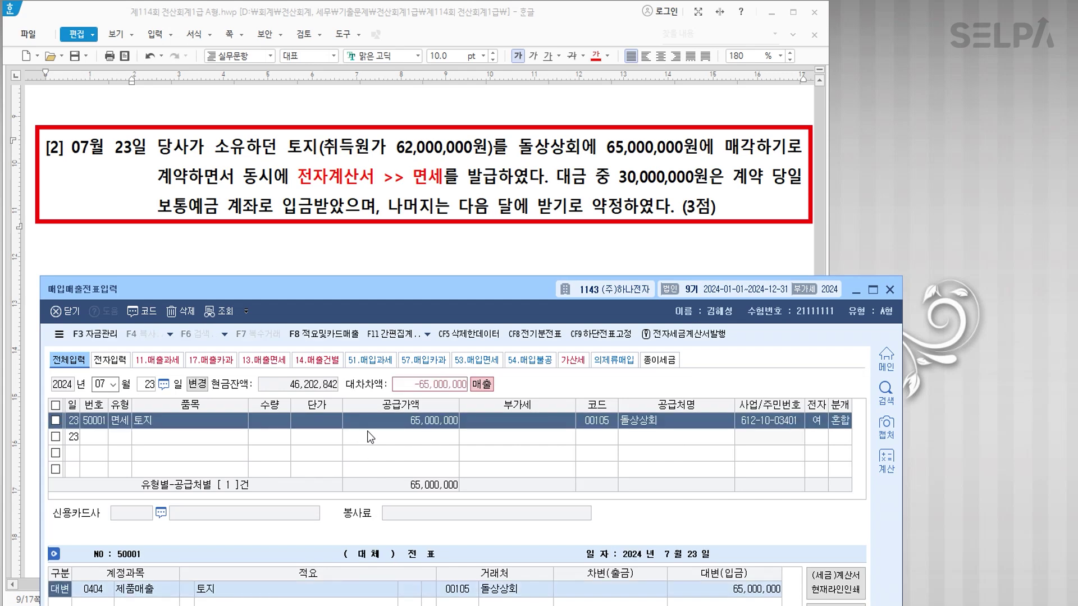
Change the journal's default credit line to account 토지 with an amount of 62,000,000.
{"action": "left_click_drag", "start_coordinate": [437, 282], "coordinate": [436, 230]}
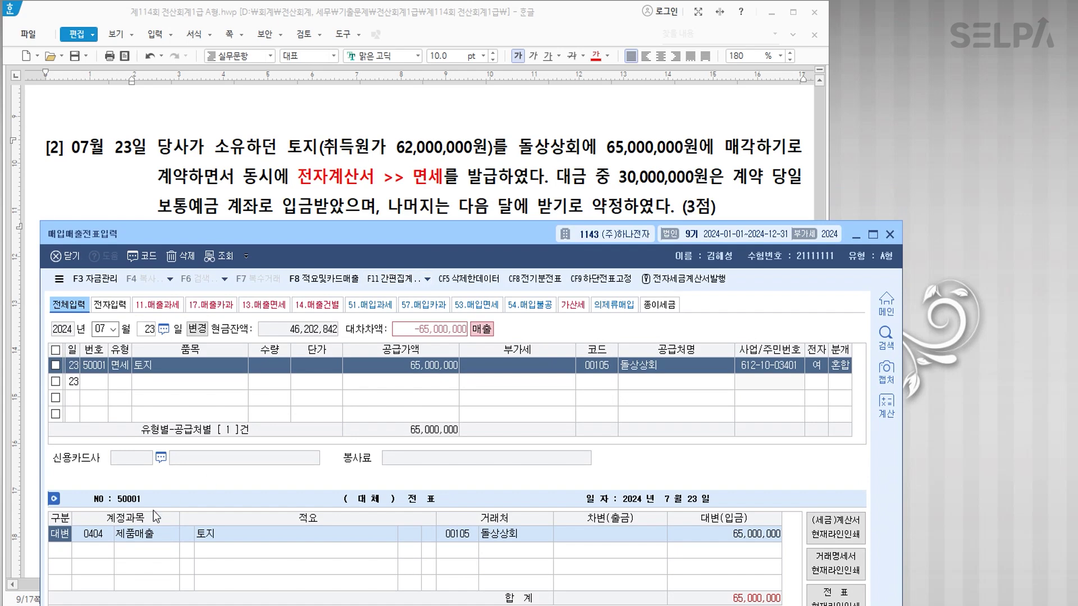
{"action": "left_click", "coordinate": [107, 531]}
{"action": "type", "text": "토지"}
{"action": "key", "text": "Return"}
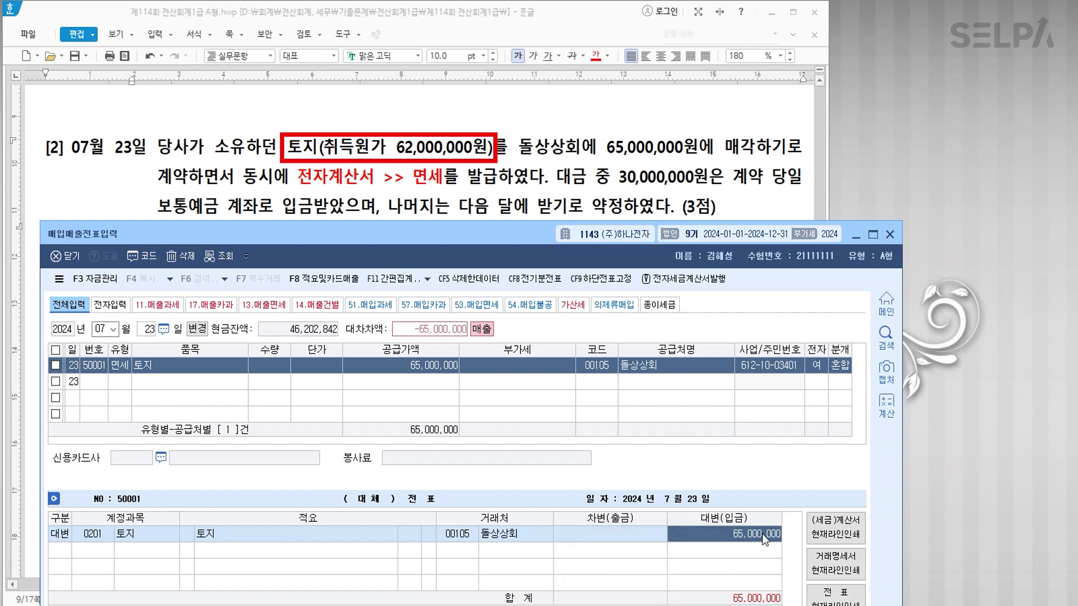
{"action": "type", "text": "62000000"}
{"action": "key", "text": "Return"}
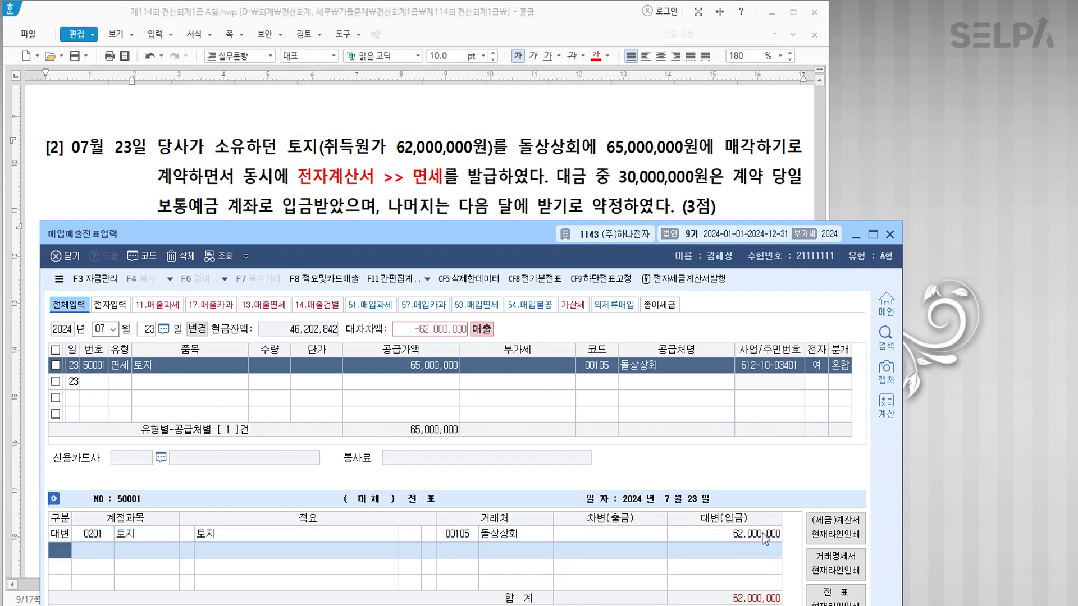
Add a debit line for 보통예금 (103) with an amount of 30,000,000.
{"action": "type", "text": "3"}
{"action": "key", "text": "Return"}
{"action": "type", "text": "103"}
{"action": "key", "text": "Return"}
{"action": "key", "text": "Return"}
{"action": "key", "text": "Return"}
{"action": "type", "text": "30,000"}
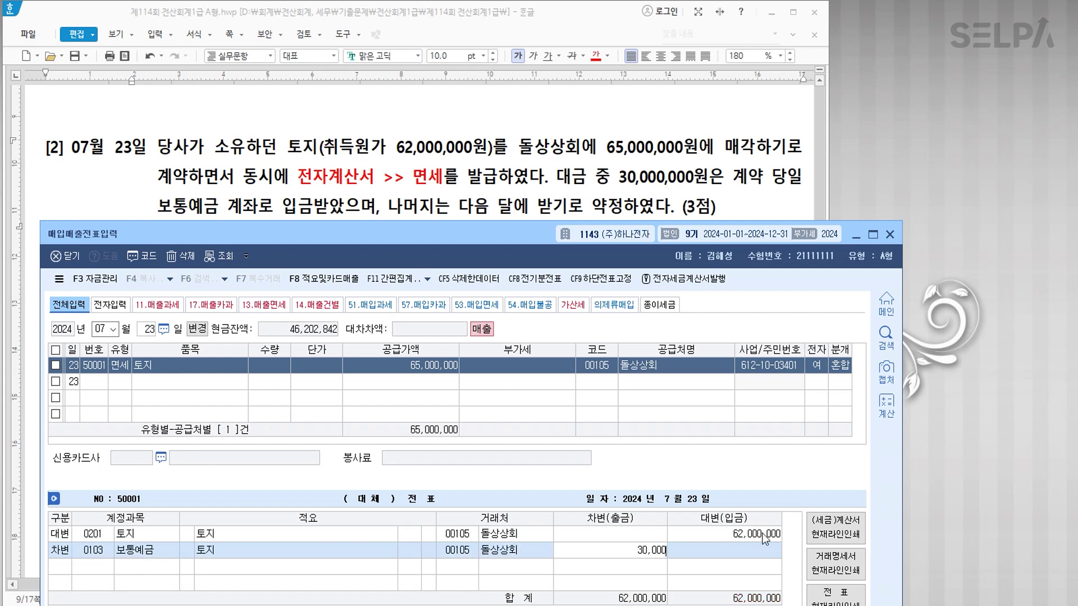
{"action": "type", "text": ",000"}
{"action": "key", "text": "Return"}
Add a debit line for 미수금 (120) with an amount of 35,000,000.
{"action": "type", "text": "3"}
{"action": "key", "text": "Return"}
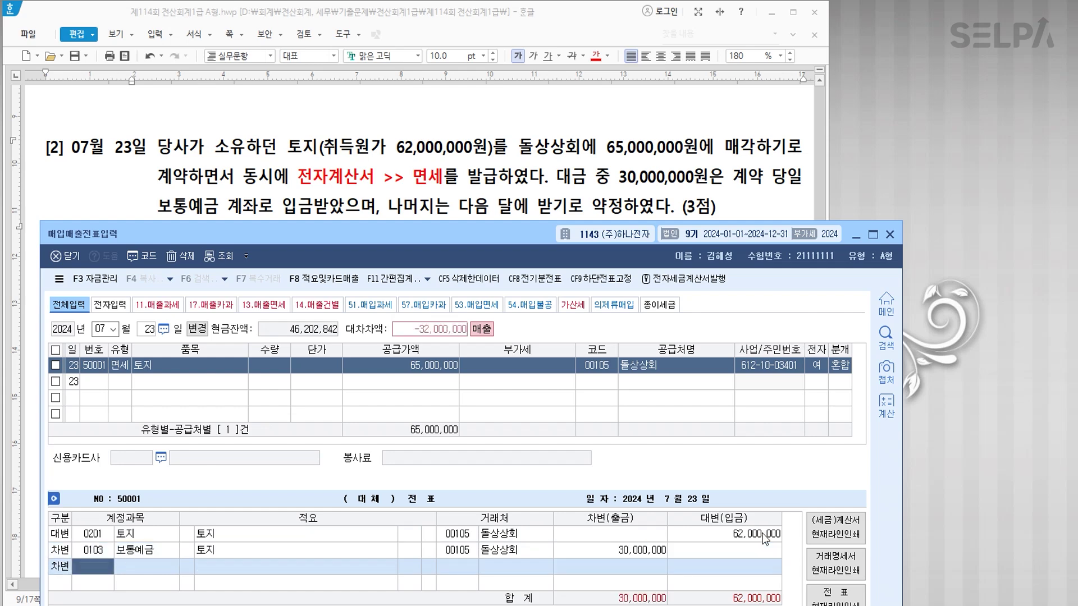
{"action": "type", "text": "120"}
{"action": "key", "text": "Return"}
{"action": "key", "text": "Return"}
{"action": "key", "text": "Return"}
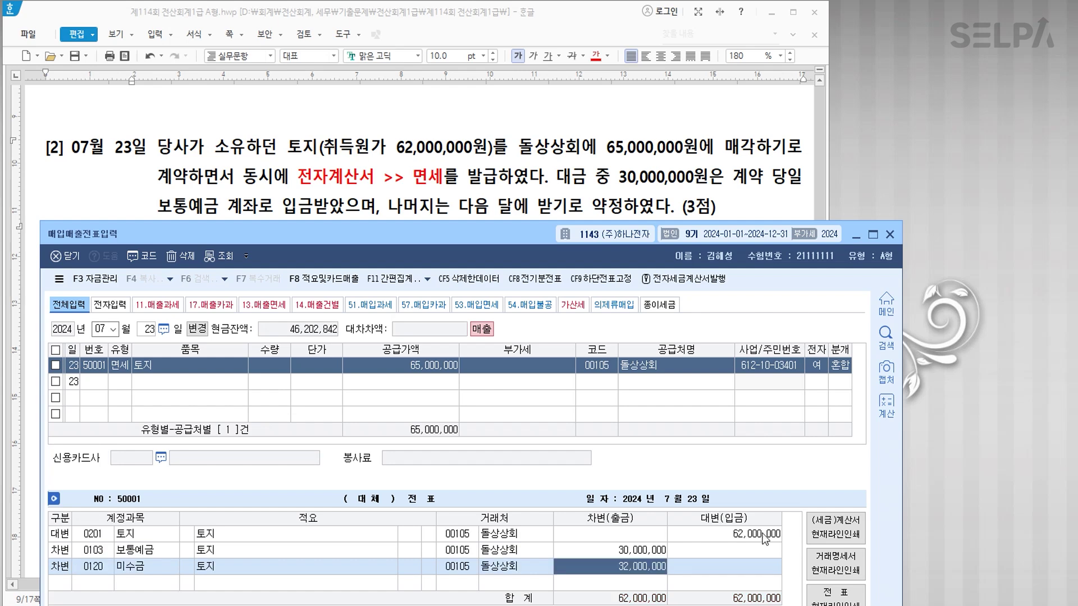
{"action": "type", "text": "35000000"}
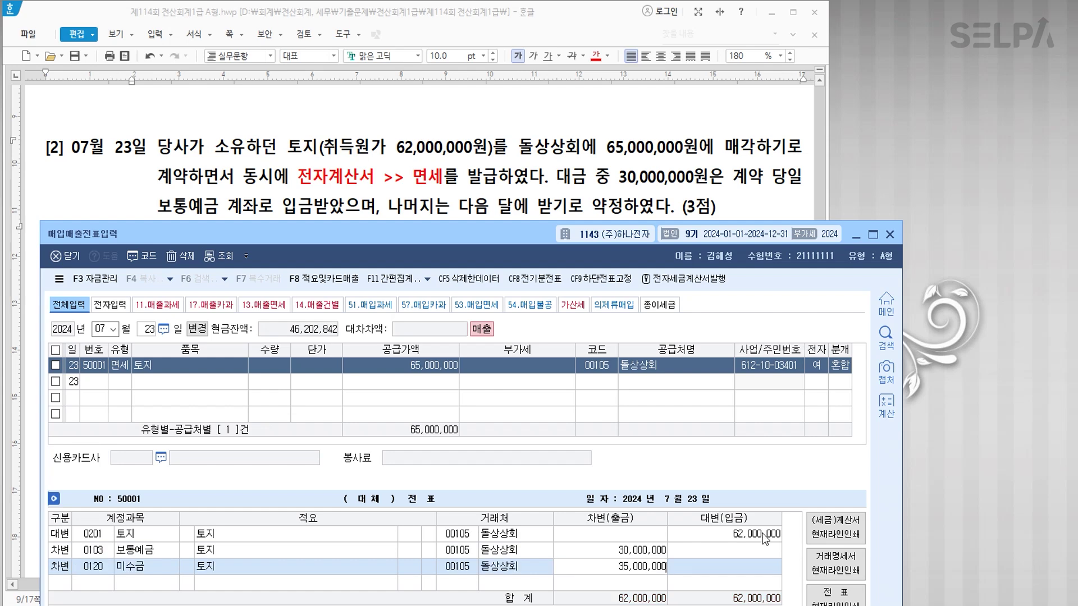
{"action": "key", "text": "Return"}
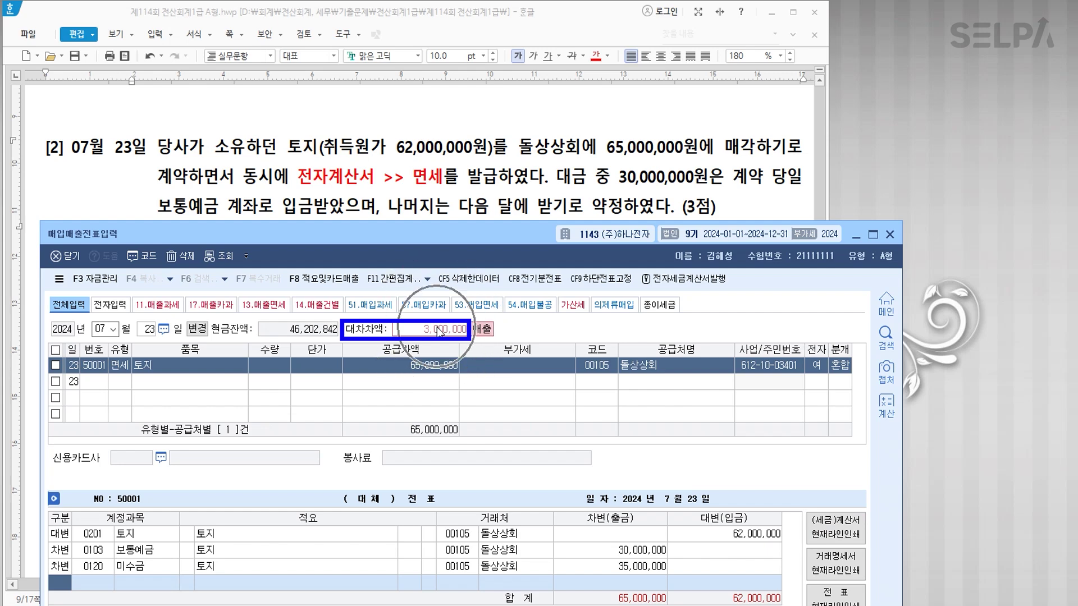
Add a credit line for 유형자산처분이익 (0914) at 3,000,000 and return to the land sale row to finish the entry.
{"action": "type", "text": "4"}
{"action": "key", "text": "Return"}
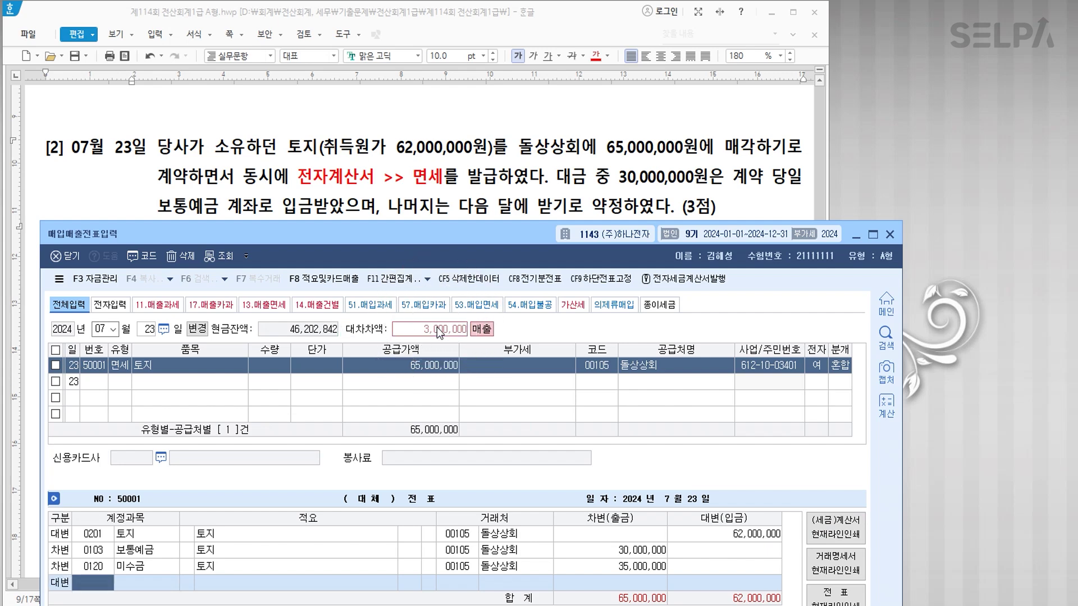
{"action": "type", "text": "유형"}
{"action": "key", "text": "Return"}
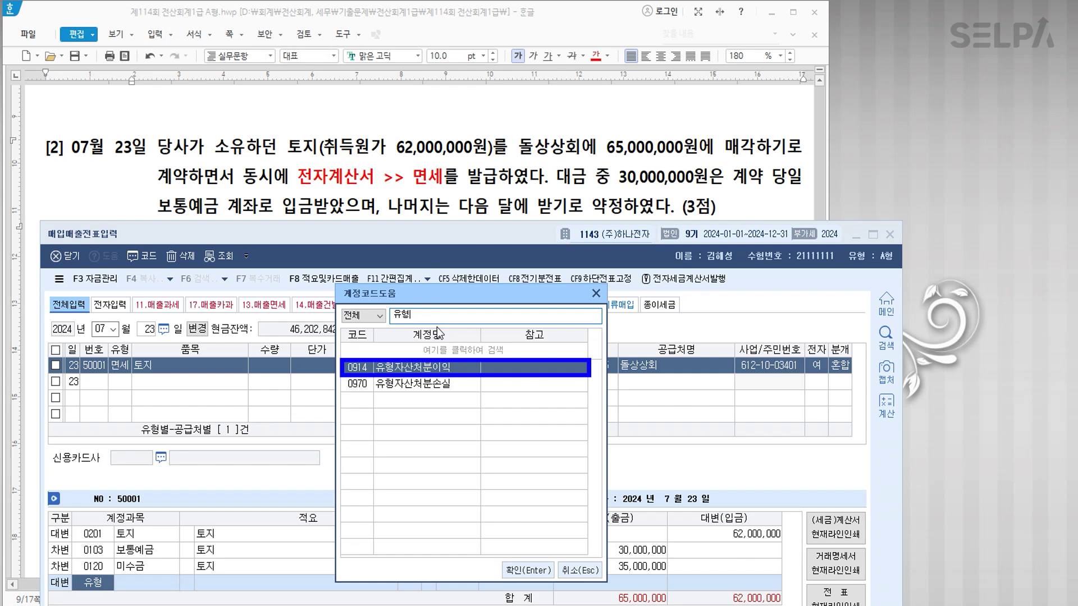
{"action": "key", "text": "Return"}
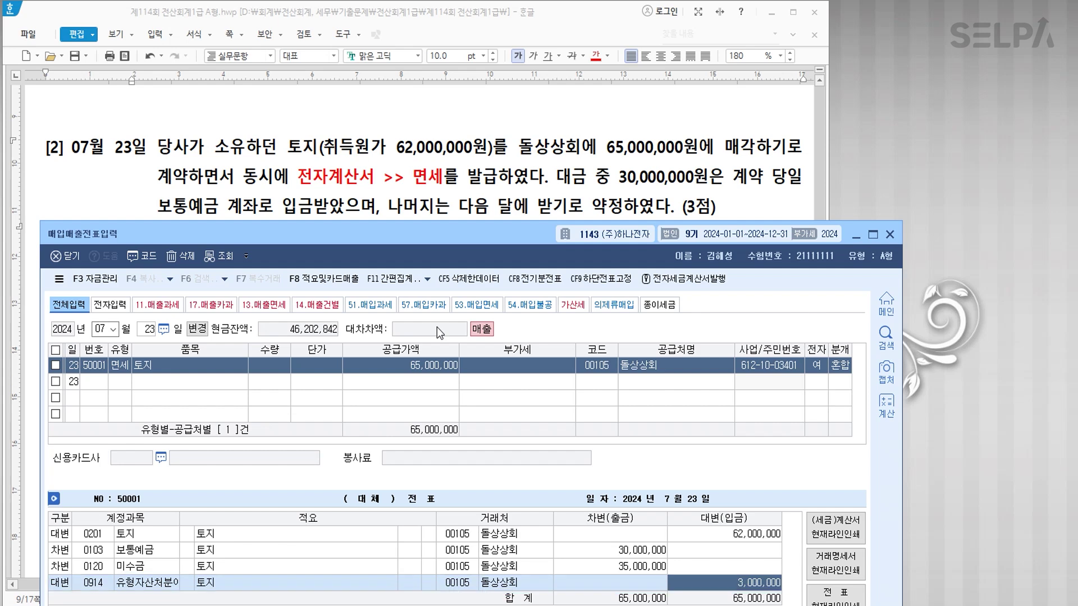
{"action": "key", "text": "Escape"}
{"action": "left_click_drag", "start_coordinate": [527, 228], "coordinate": [528, 96]}
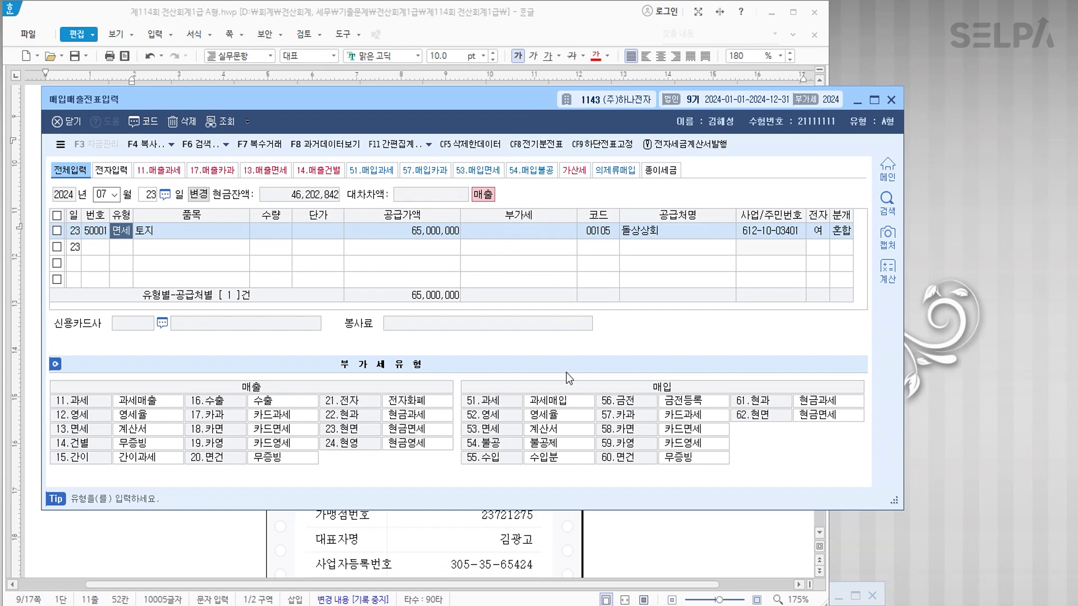
{"action": "key", "text": "Home"}
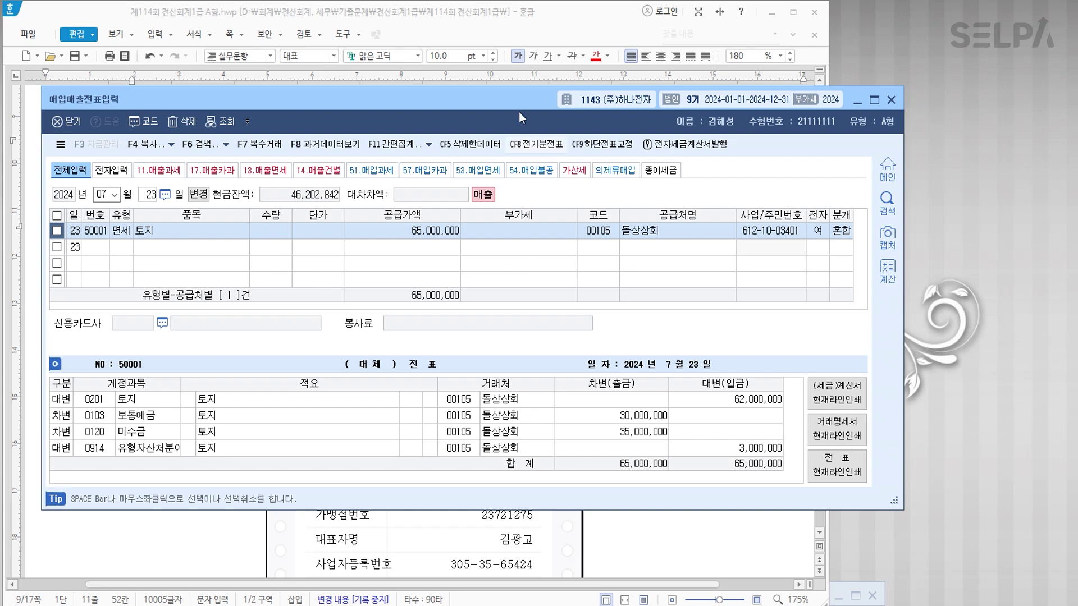
Switch to the 한글 exam document and colour the words 현대카드로 결제 in question [3] red.
{"action": "left_click_drag", "start_coordinate": [514, 103], "coordinate": [517, 404]}
{"action": "scroll", "coordinate": [519, 322], "scroll_direction": "down", "scroll_amount": 3}
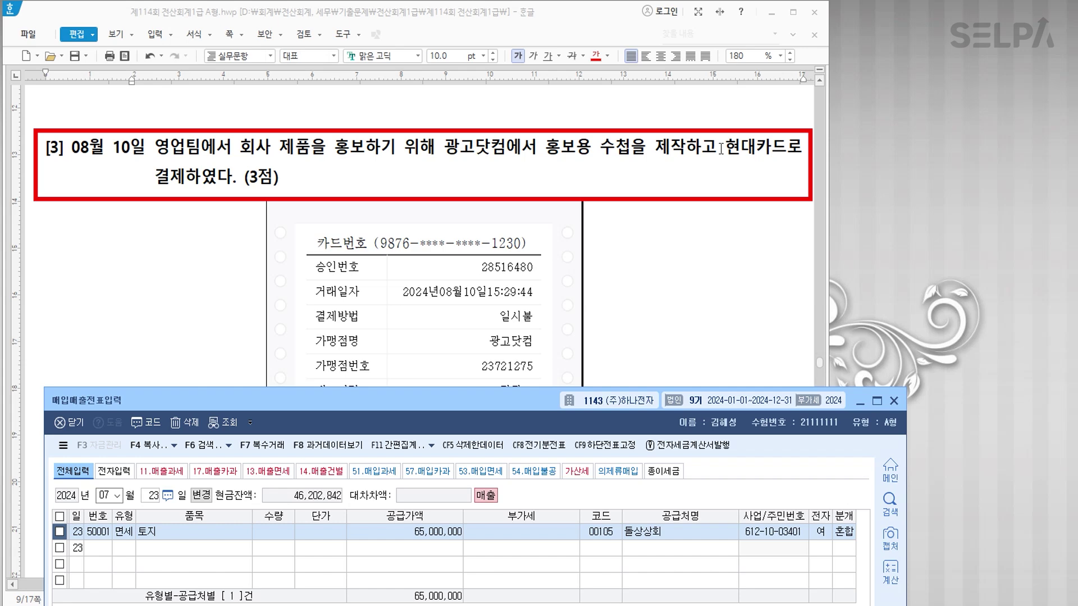
{"action": "left_click_drag", "start_coordinate": [728, 148], "coordinate": [729, 179]}
{"action": "left_click_drag", "start_coordinate": [268, 191], "coordinate": [185, 182]}
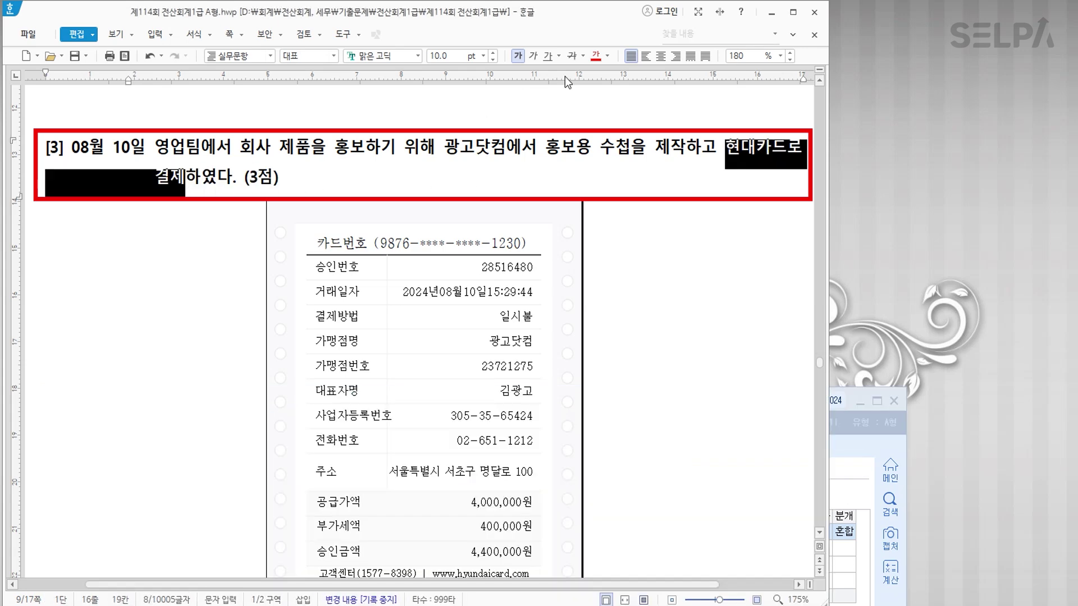
{"action": "left_click", "coordinate": [599, 57]}
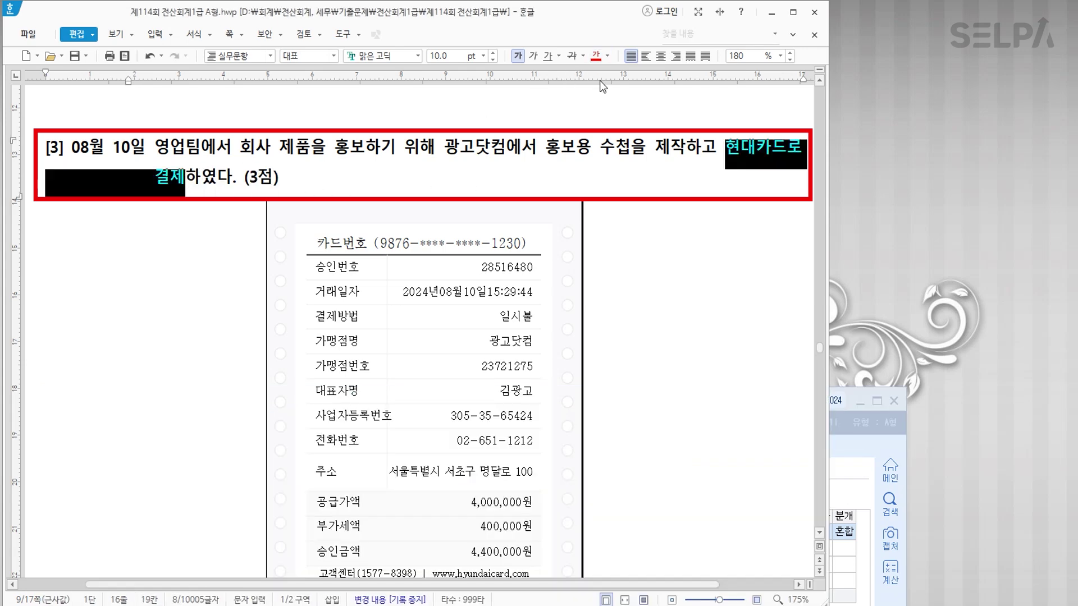
{"action": "left_click", "coordinate": [682, 228]}
Make the 승인금액 value 4,400,000원 on the card receipt bold and red.
{"action": "scroll", "coordinate": [678, 233], "scroll_direction": "down", "scroll_amount": 3}
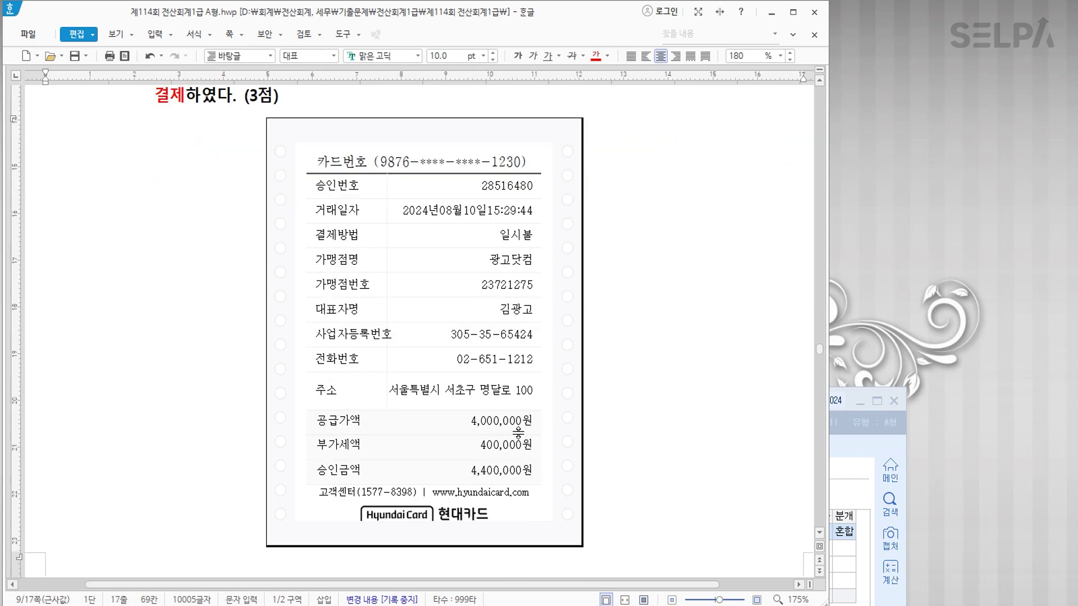
{"action": "left_click", "coordinate": [470, 474]}
{"action": "left_click_drag", "start_coordinate": [469, 474], "coordinate": [535, 473]}
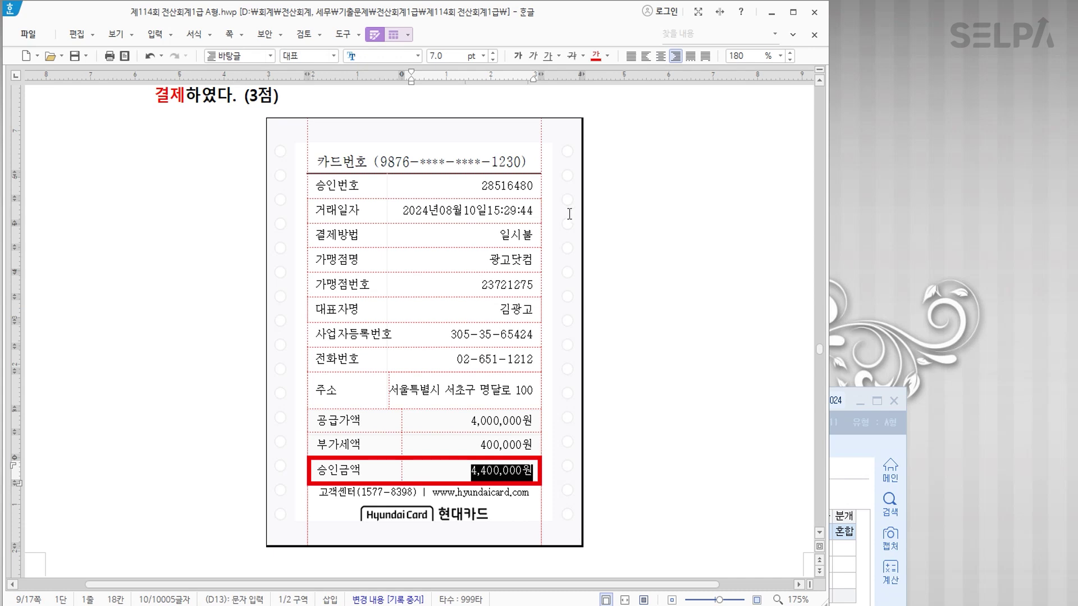
{"action": "left_click", "coordinate": [517, 55]}
{"action": "left_click", "coordinate": [643, 313]}
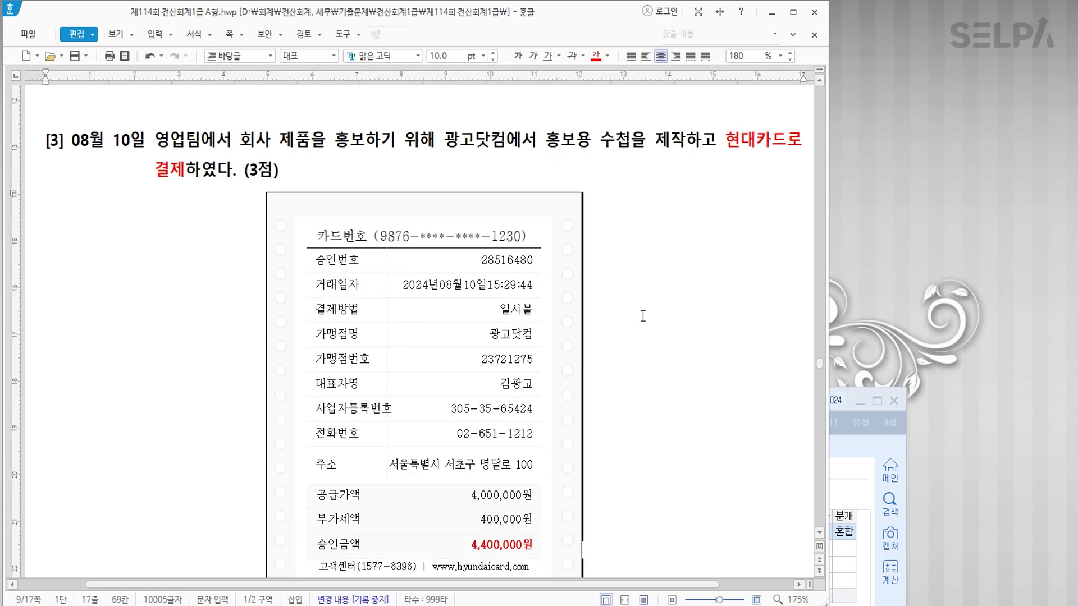
Switch to the 매입매출전표입력 window and start an August 10 entry of type 57 (카과) for item 수첩.
{"action": "left_click", "coordinate": [847, 485]}
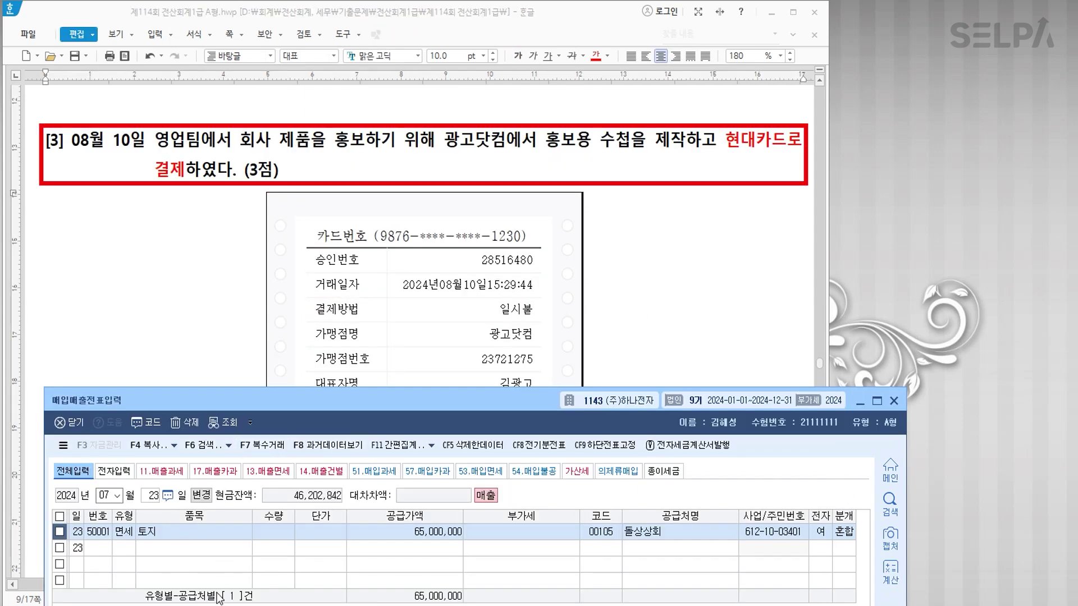
{"action": "type", "text": "08"}
{"action": "key", "text": "Return"}
{"action": "type", "text": "10"}
{"action": "key", "text": "Return"}
{"action": "type", "text": "57"}
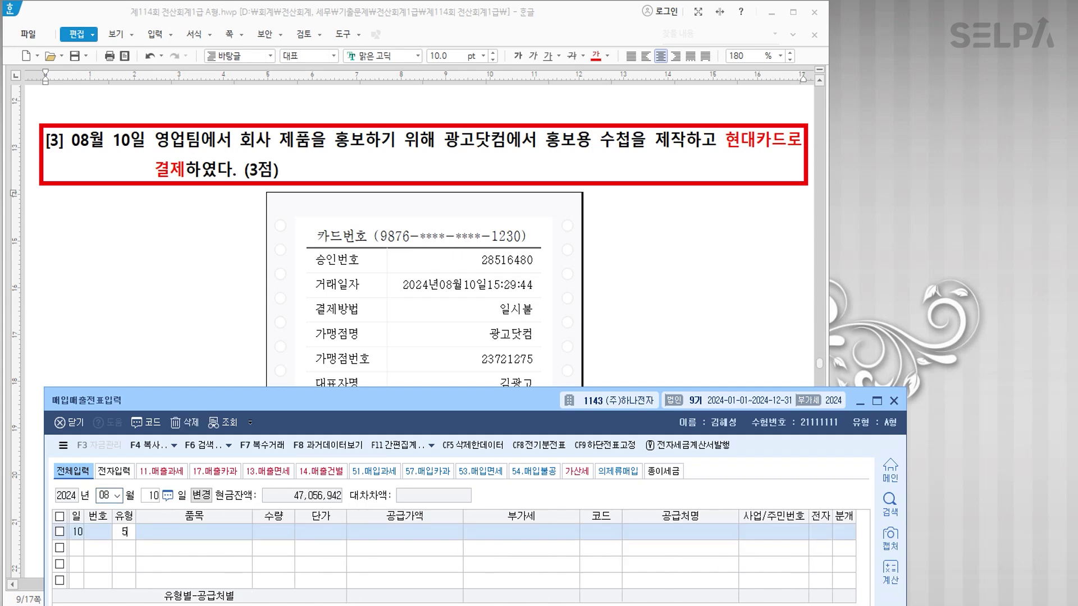
{"action": "key", "text": "Return"}
{"action": "type", "text": "수첩"}
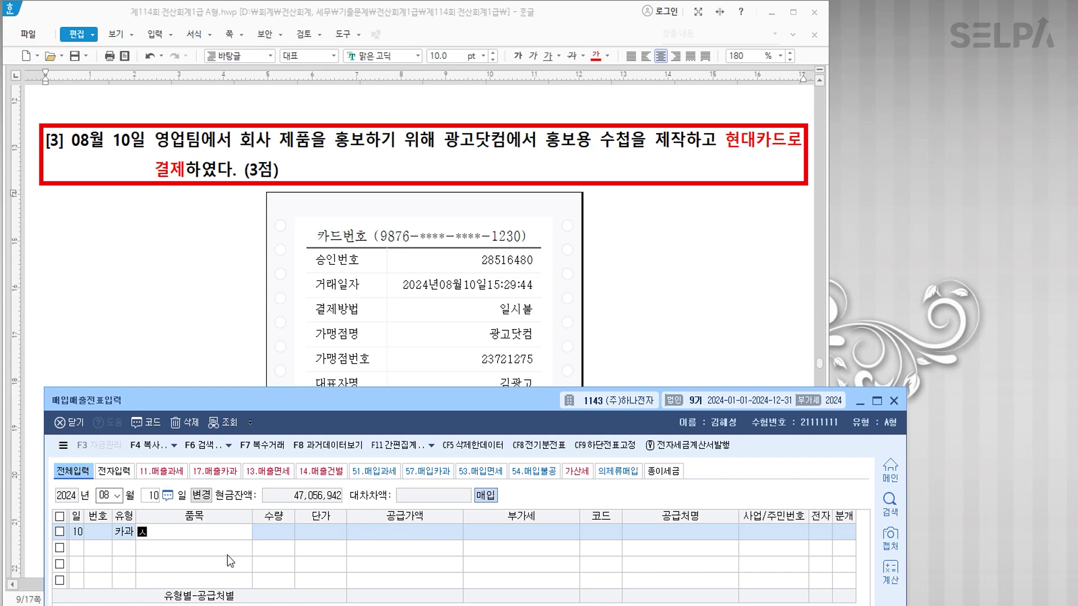
{"action": "key", "text": "Return"}
{"action": "key", "text": "Return"}
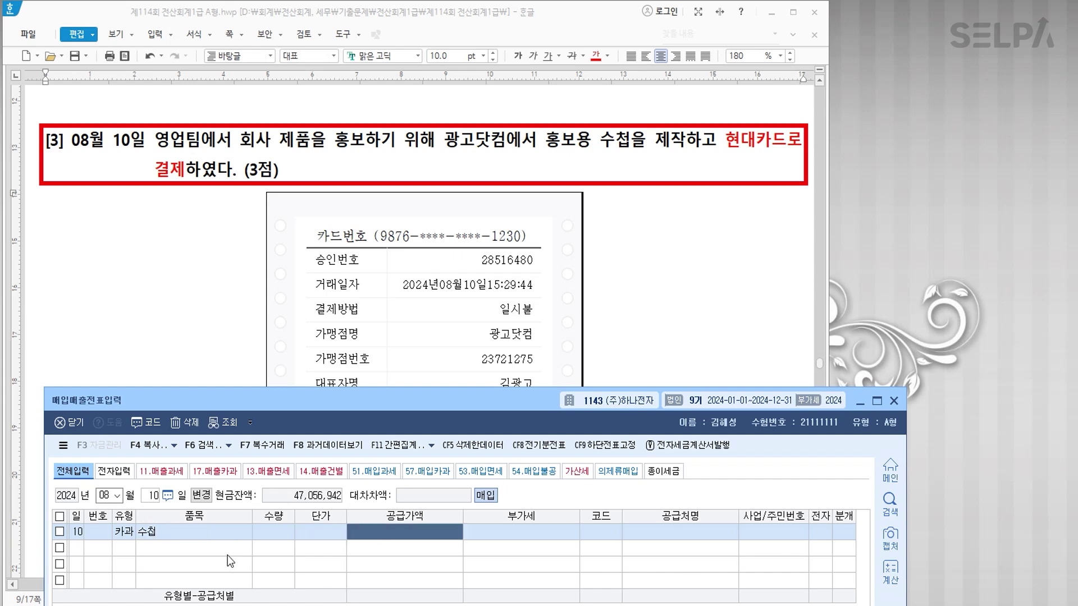
Enter the VAT-inclusive 4,400,000 as supply value 4,000,000 plus VAT 400,000, and set 광고닷컴 as the supplier.
{"action": "type", "text": "44"}
{"action": "key", "text": "Return"}
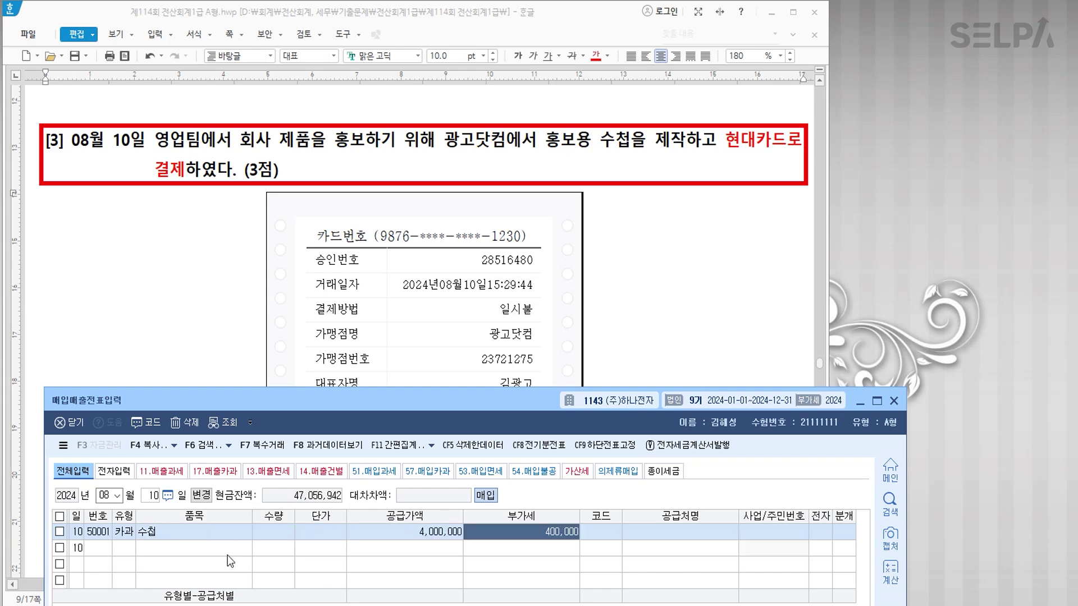
{"action": "key", "text": "Return"}
{"action": "type", "text": "광고"}
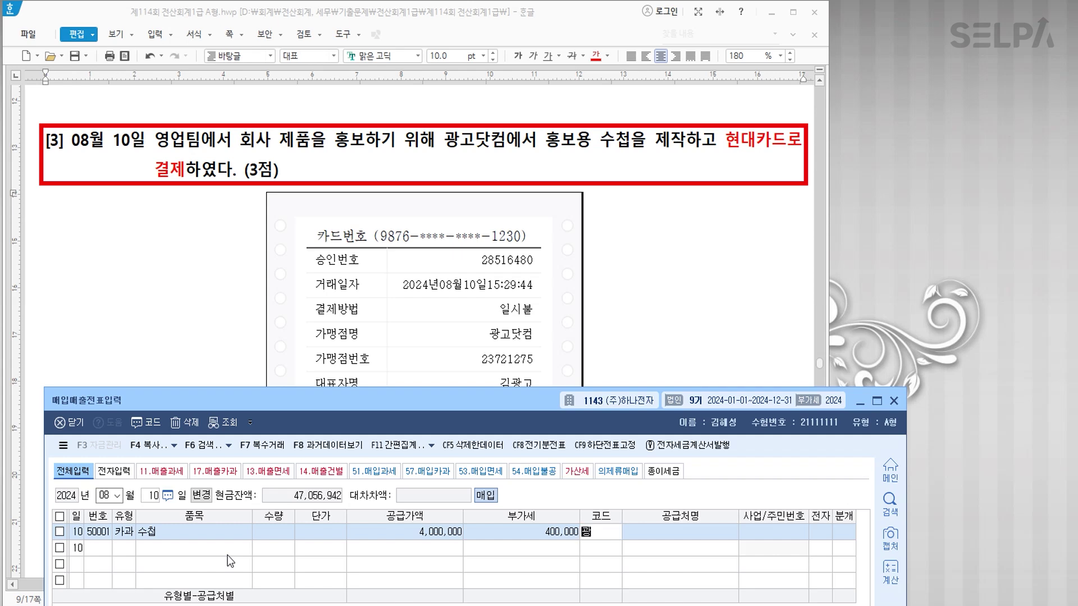
{"action": "key", "text": "Return"}
{"action": "key", "text": "Return"}
{"action": "key", "text": "Return"}
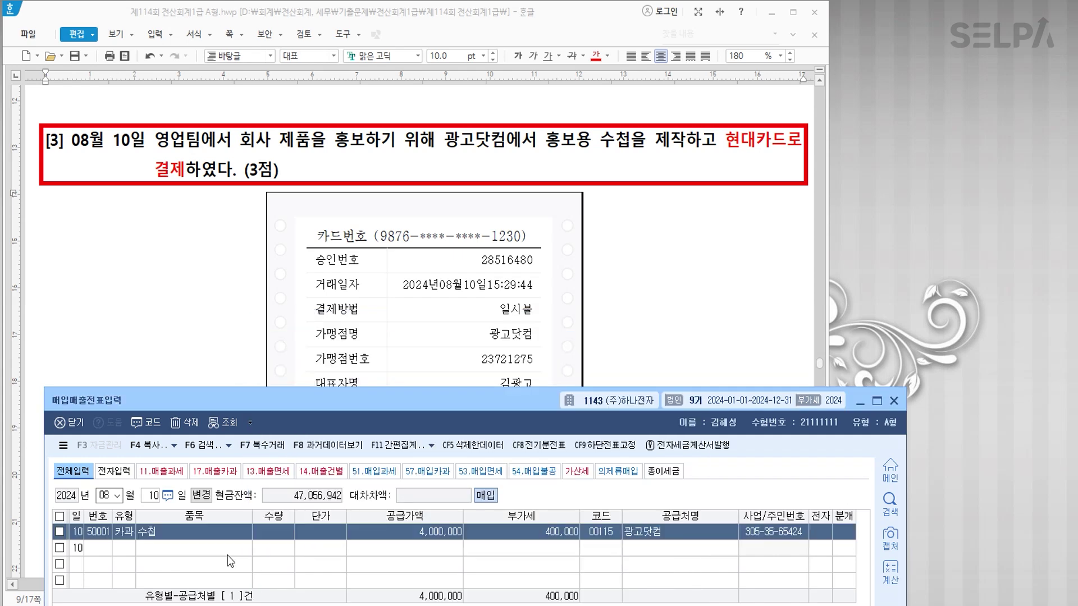
Check the card issuer on the receipt and set 신용카드사 to 현대카드 (99603).
{"action": "mouse_move", "coordinate": [464, 407]}
{"action": "left_mouse_down"}
{"action": "mouse_move", "coordinate": [488, 188]}
{"action": "mouse_move", "coordinate": [455, 511]}
{"action": "left_mouse_up"}
{"action": "scroll", "coordinate": [501, 320], "scroll_direction": "down", "scroll_amount": 3}
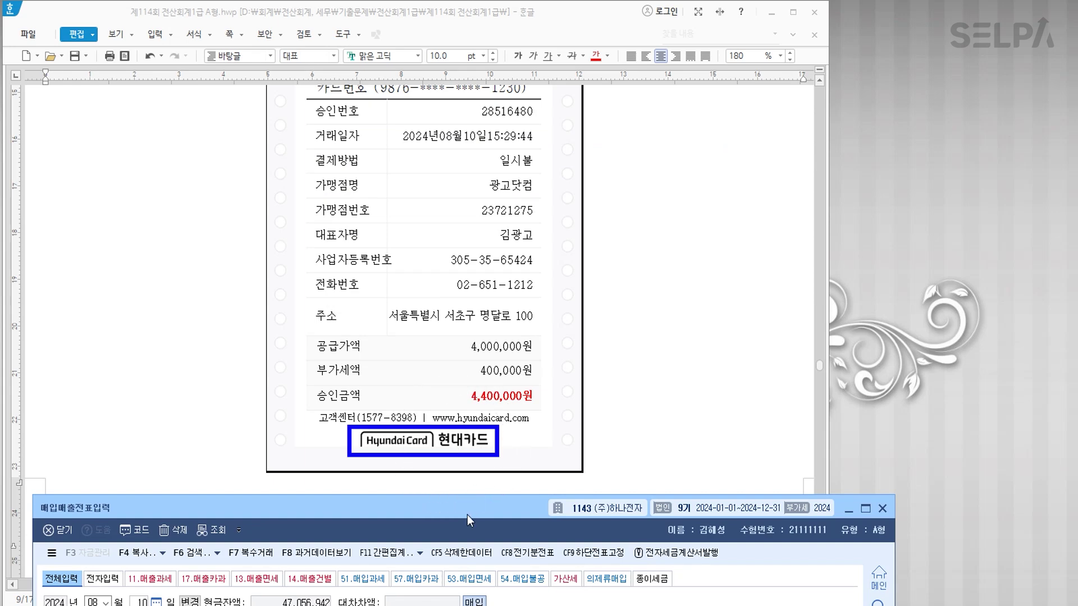
{"action": "left_click_drag", "start_coordinate": [467, 514], "coordinate": [503, 244]}
{"action": "scroll", "coordinate": [501, 204], "scroll_direction": "up", "scroll_amount": 5}
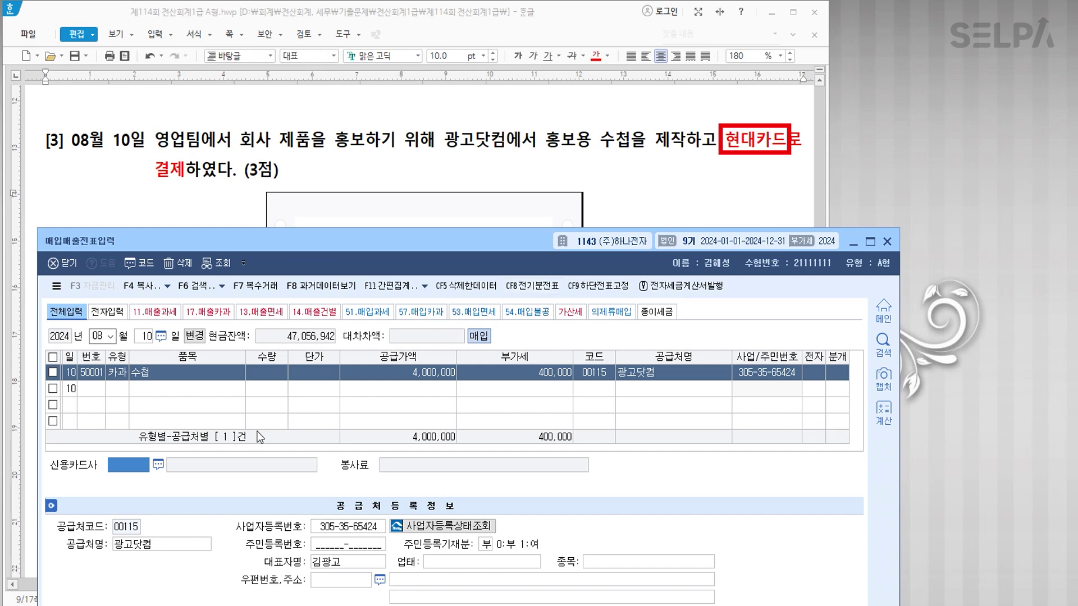
{"action": "key", "text": "F2"}
{"action": "key", "text": "Down"}
{"action": "key", "text": "Down"}
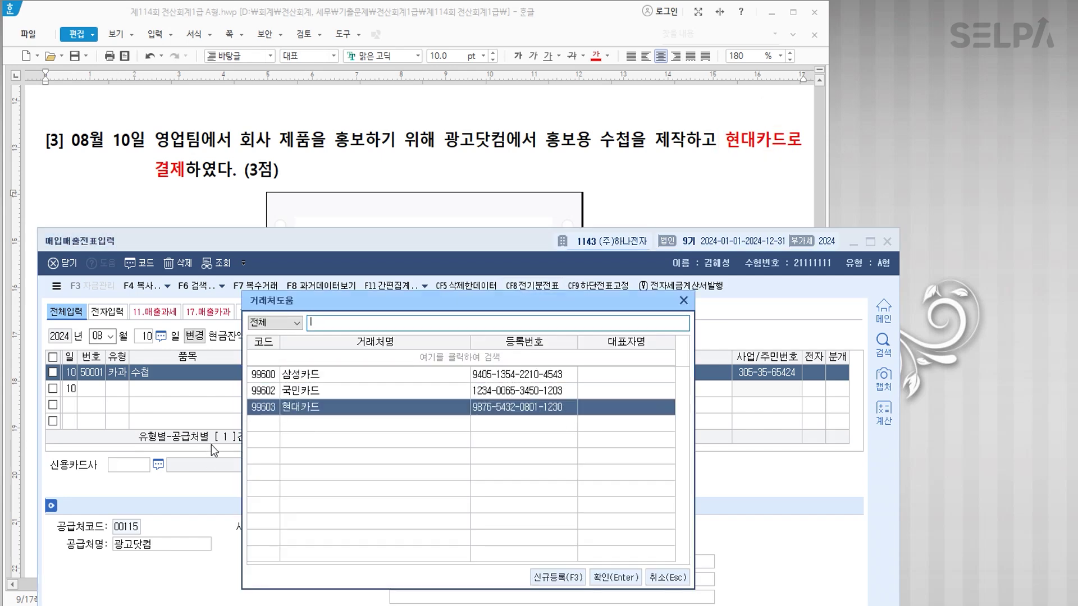
{"action": "key", "text": "Return"}
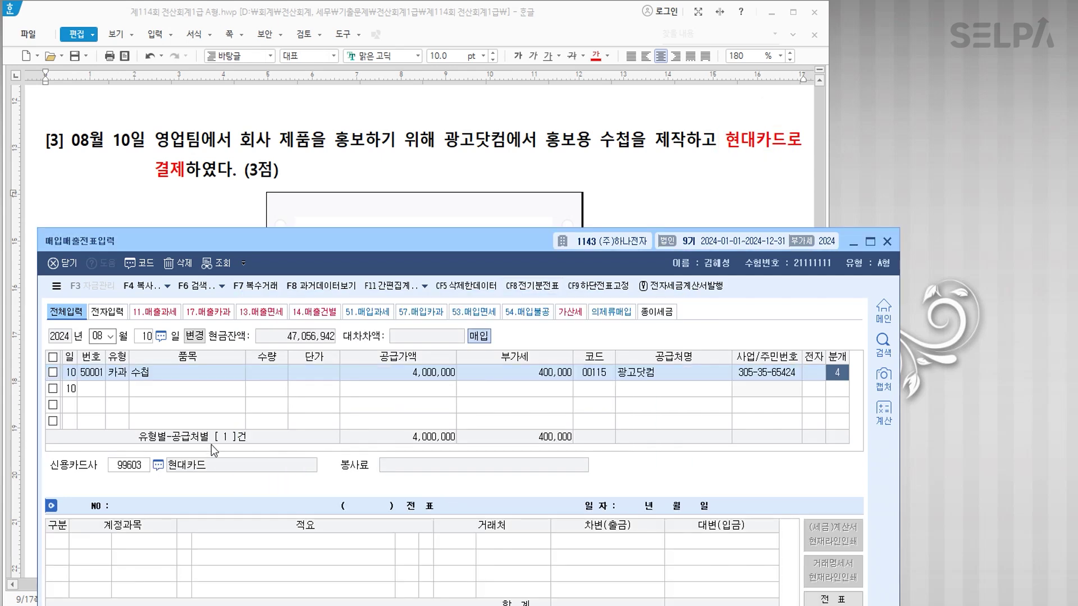
Set the 수첩 purchase's journal type to 4 (카드) and bring its full journal into view.
{"action": "type", "text": "4"}
{"action": "key", "text": "Return"}
{"action": "left_click_drag", "start_coordinate": [406, 245], "coordinate": [431, 122]}
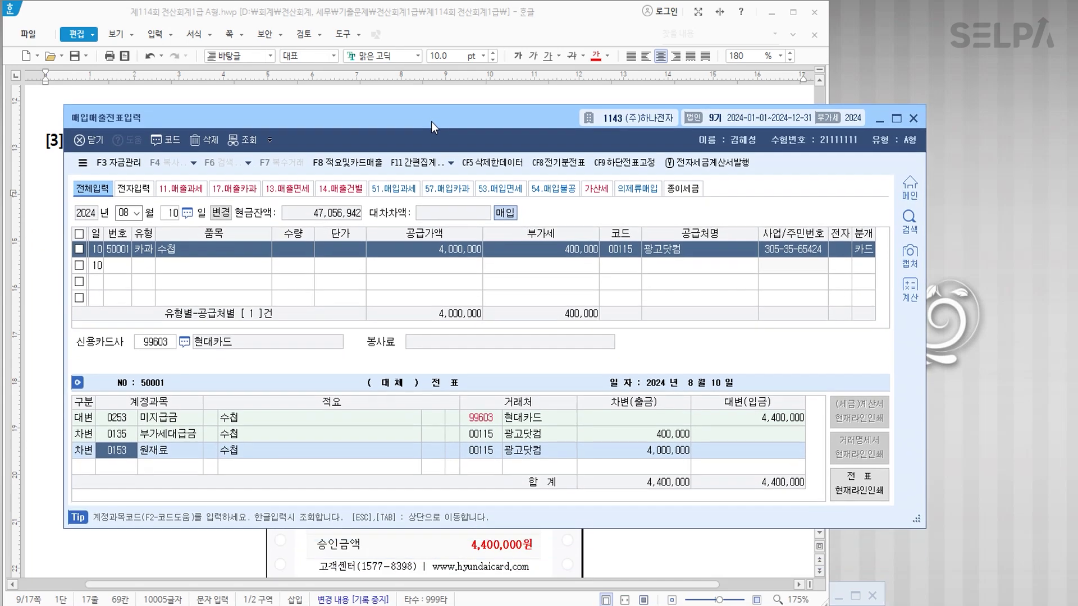
Change the 수첩 voucher's 원재료 debit account to 광고선전비 (0833, 판매관리비) and finish the August 10 entry.
{"action": "left_click", "coordinate": [166, 458]}
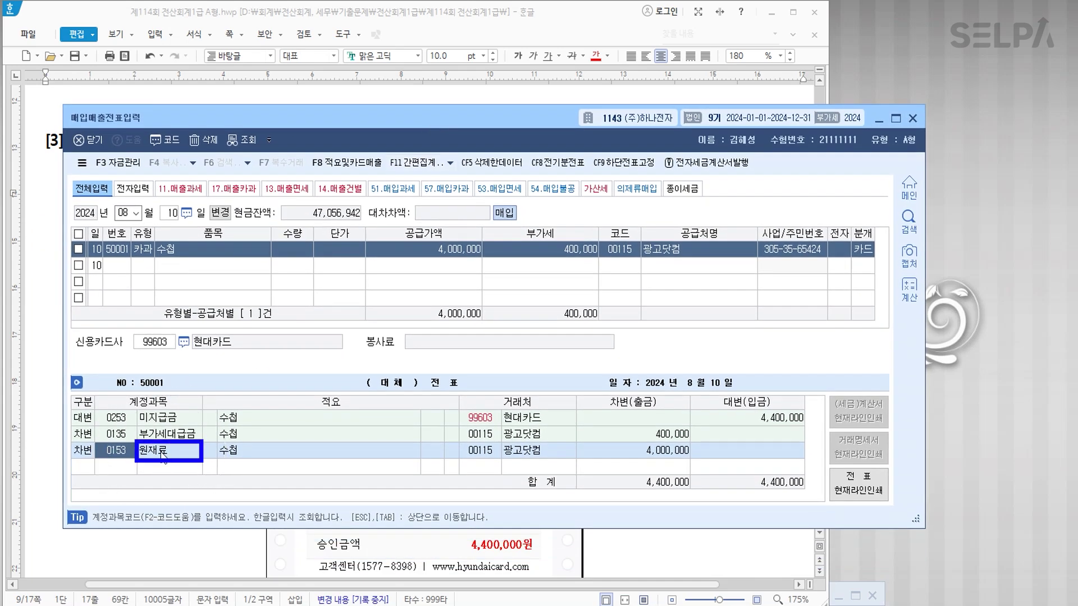
{"action": "left_click", "coordinate": [110, 449]}
{"action": "type", "text": "과고"}
{"action": "key", "text": "Return"}
{"action": "key", "text": "Down"}
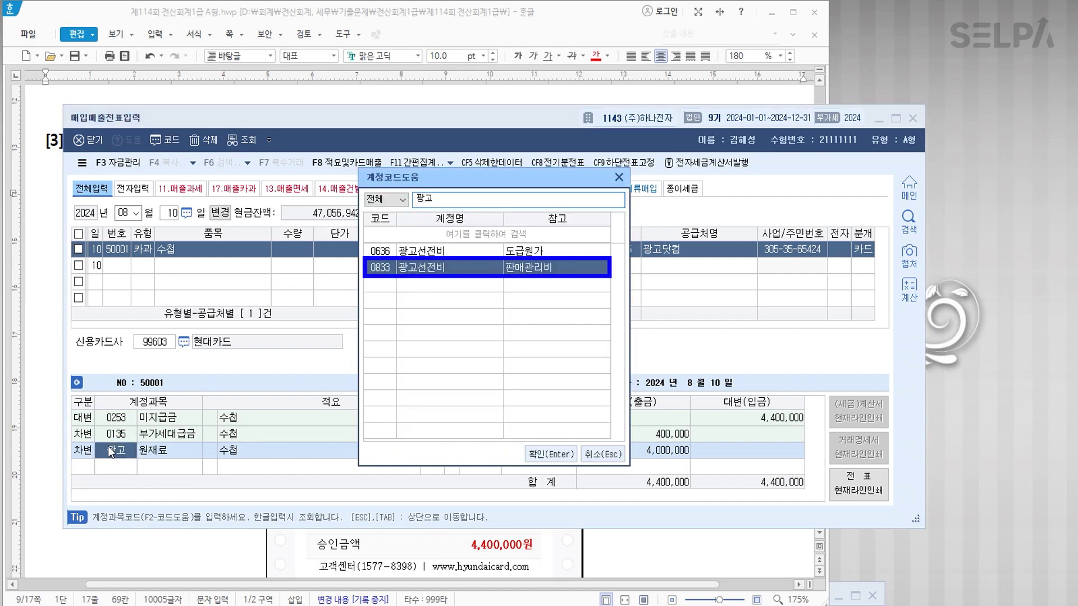
{"action": "key", "text": "Return"}
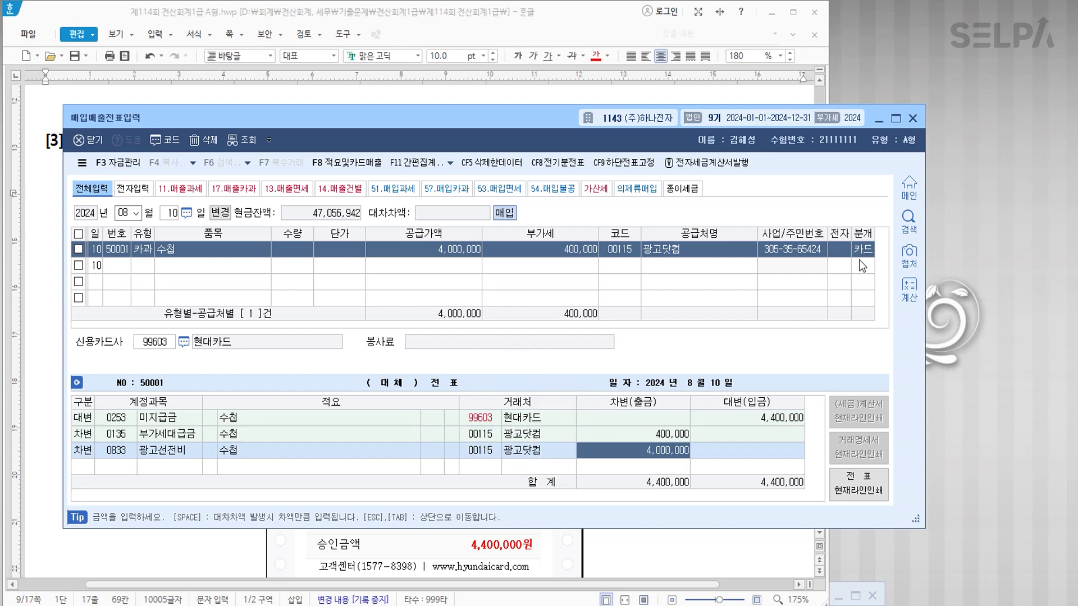
{"action": "key", "text": "Escape"}
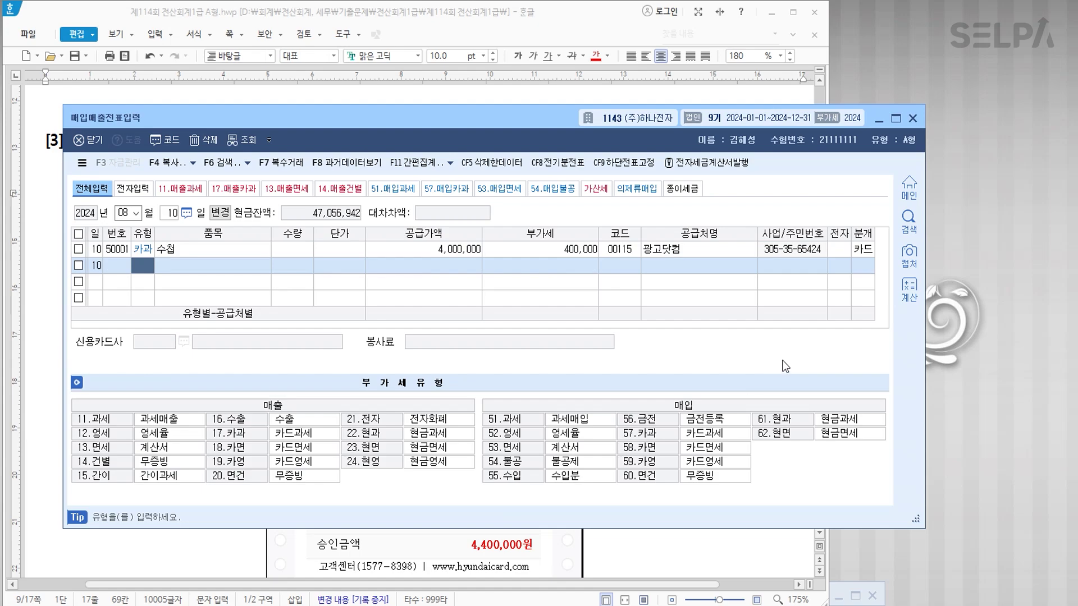
Return to the exam document and colour 원재료를 구입 and 전자세금계산서를 발급받았다 red in question [4].
{"action": "left_click", "coordinate": [878, 119]}
{"action": "scroll", "coordinate": [538, 359], "scroll_direction": "down", "scroll_amount": 6}
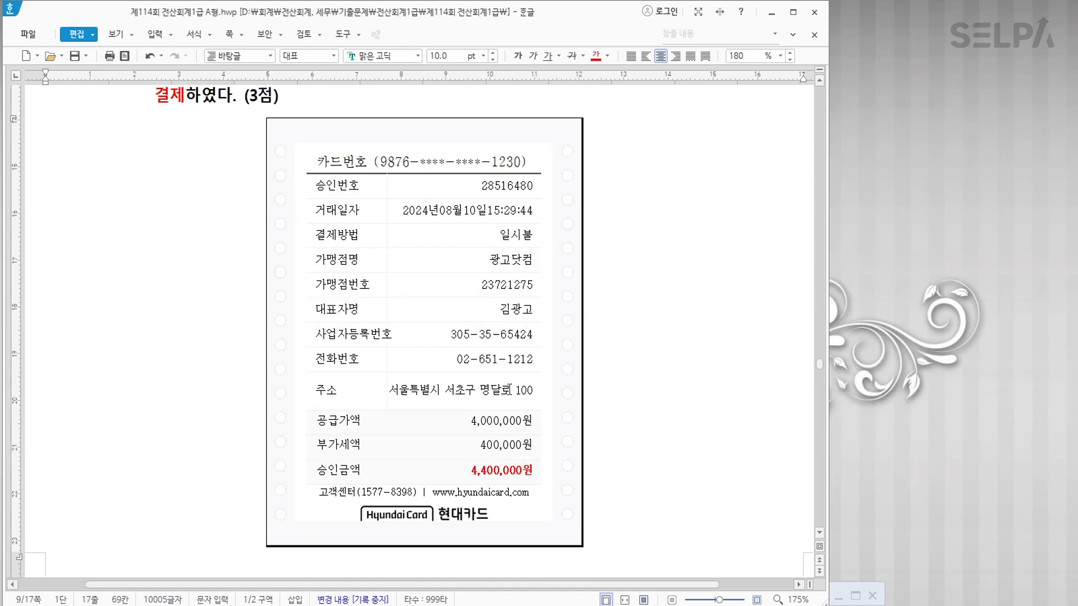
{"action": "scroll", "coordinate": [539, 358], "scroll_direction": "down", "scroll_amount": 10}
{"action": "scroll", "coordinate": [393, 309], "scroll_direction": "up", "scroll_amount": 3}
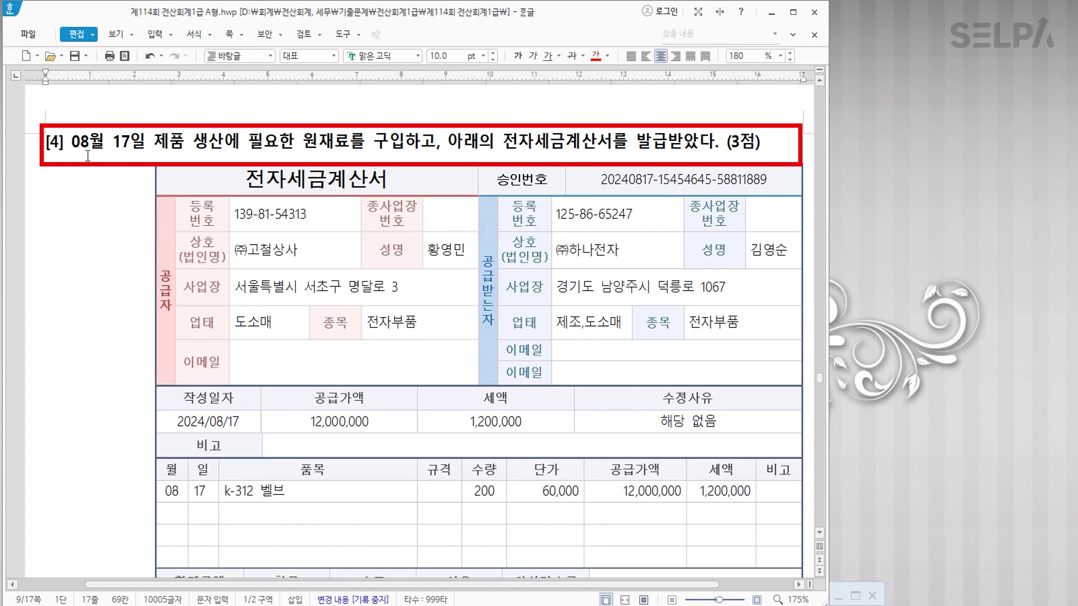
{"action": "left_click_drag", "start_coordinate": [304, 142], "coordinate": [402, 140]}
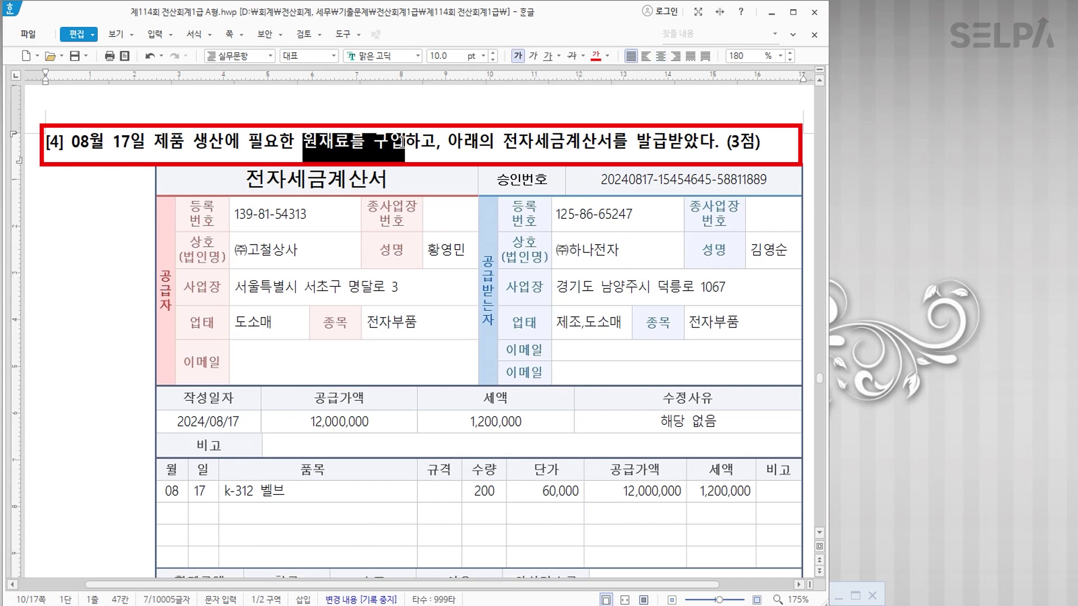
{"action": "left_click", "coordinate": [593, 59]}
{"action": "left_click_drag", "start_coordinate": [504, 143], "coordinate": [708, 138]}
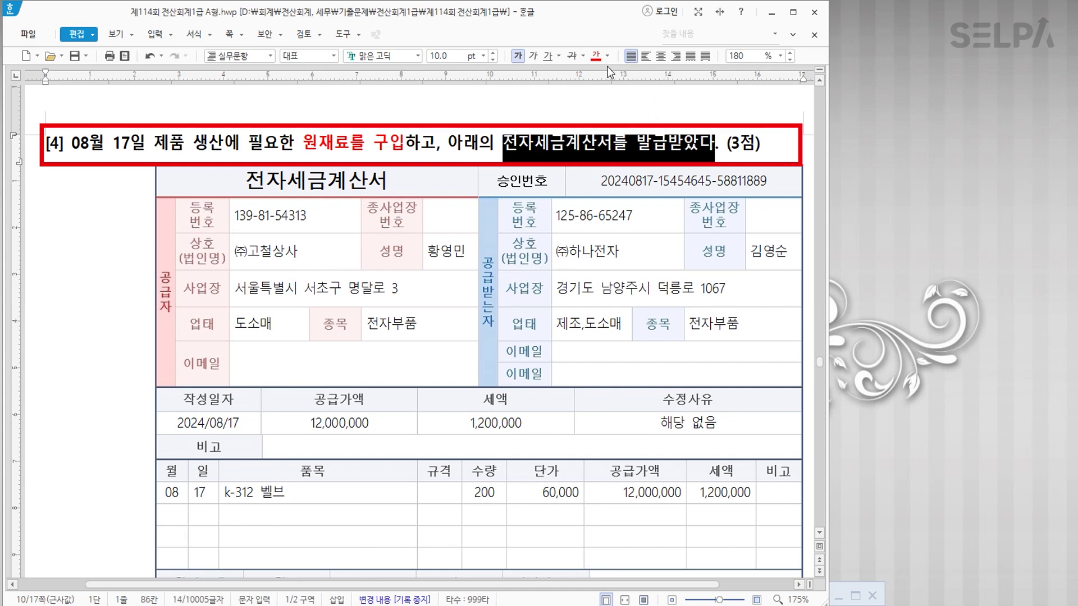
{"action": "left_click", "coordinate": [596, 57]}
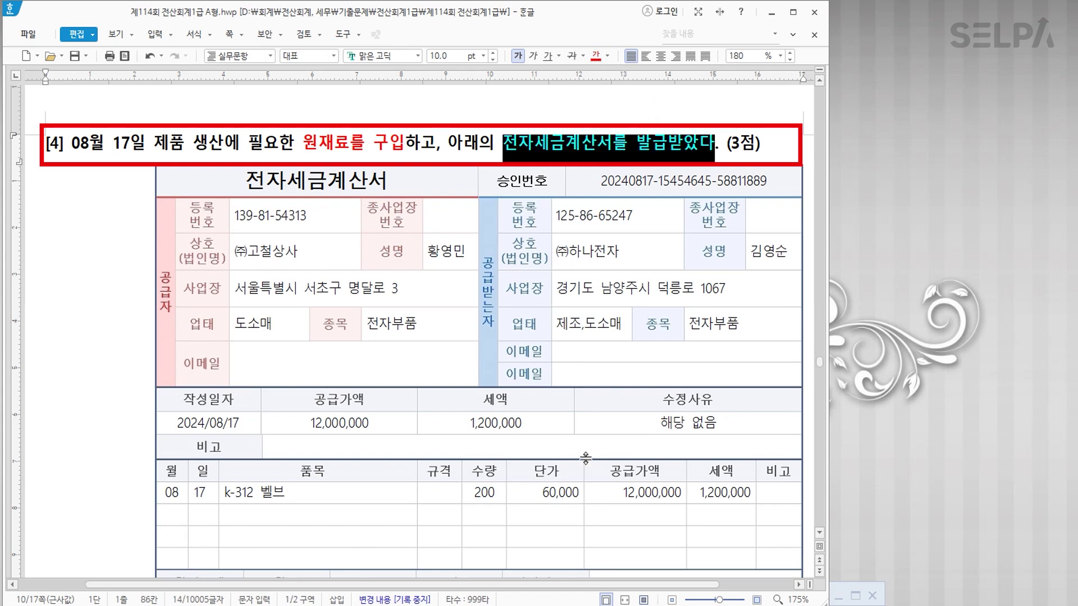
Make the supply value 12,000,000 and the supplier name ㈜고철상사 bold red in the tax invoice.
{"action": "mouse_move", "coordinate": [312, 425]}
{"action": "left_mouse_down"}
{"action": "mouse_move", "coordinate": [495, 425]}
{"action": "mouse_move", "coordinate": [398, 428]}
{"action": "left_mouse_up"}
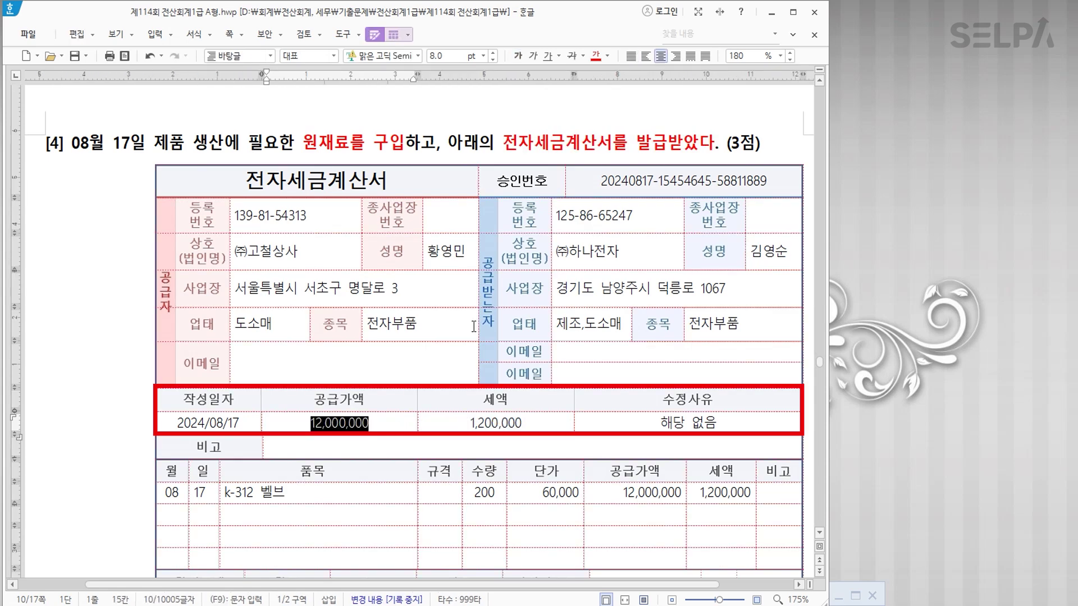
{"action": "left_click", "coordinate": [596, 56]}
{"action": "left_click", "coordinate": [520, 57]}
{"action": "left_click_drag", "start_coordinate": [234, 251], "coordinate": [300, 256]}
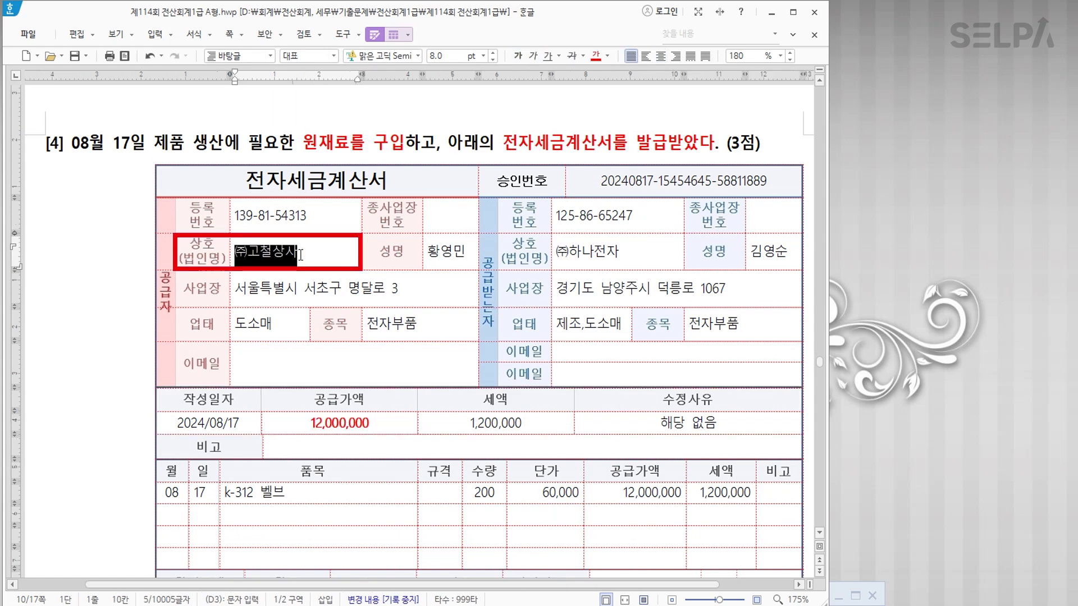
{"action": "left_click", "coordinate": [595, 56]}
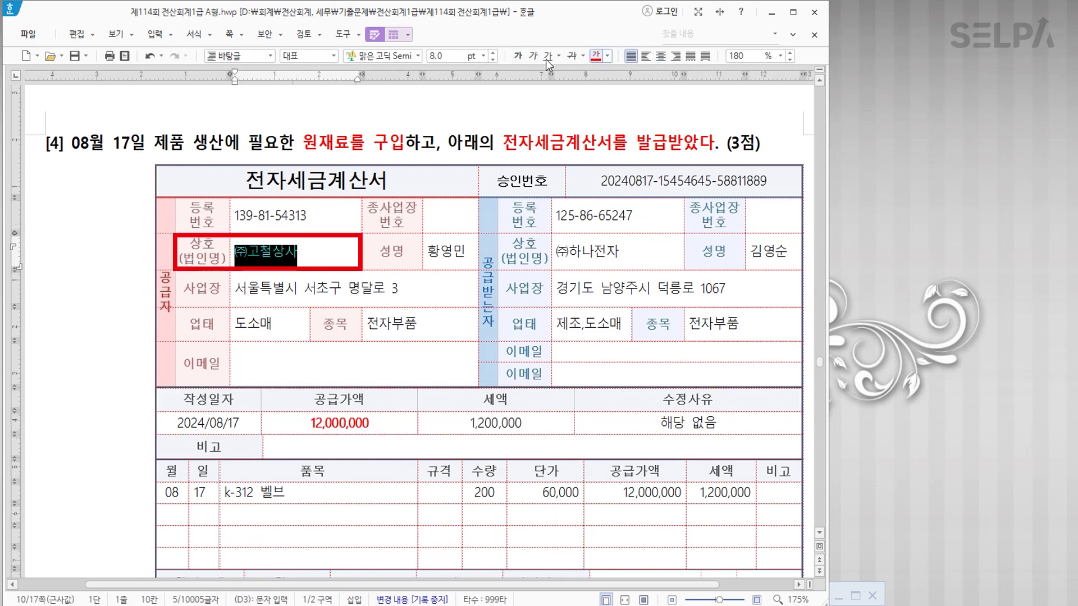
{"action": "left_click", "coordinate": [517, 55]}
{"action": "left_click", "coordinate": [412, 372]}
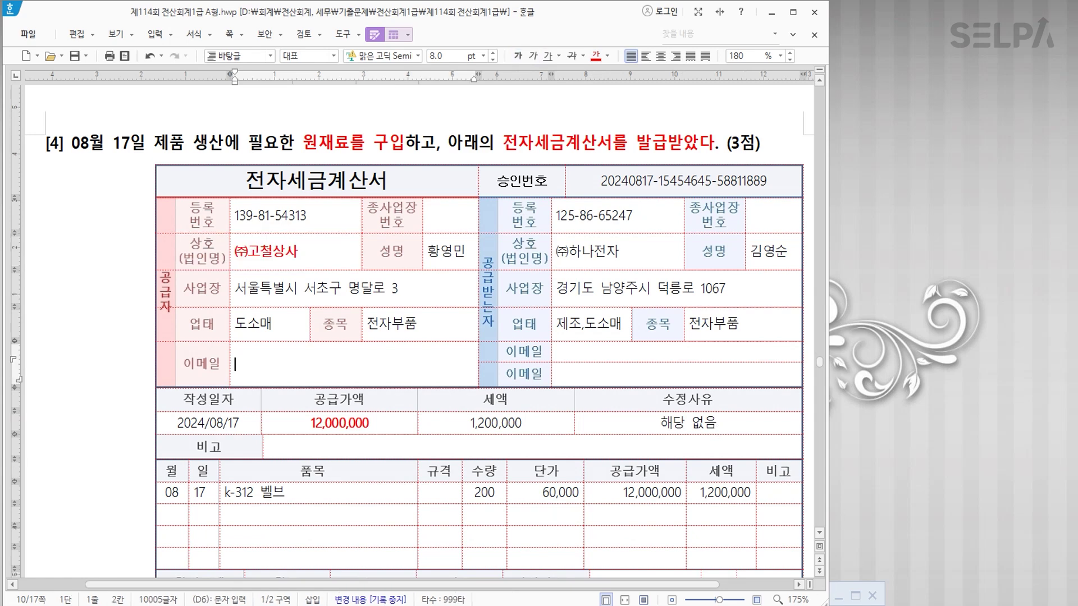
Switch to the 매입매출전표입력 window and start an August 17 entry of type 51 (과세) for item 원재료.
{"action": "mouse_move", "coordinate": [816, 605]}
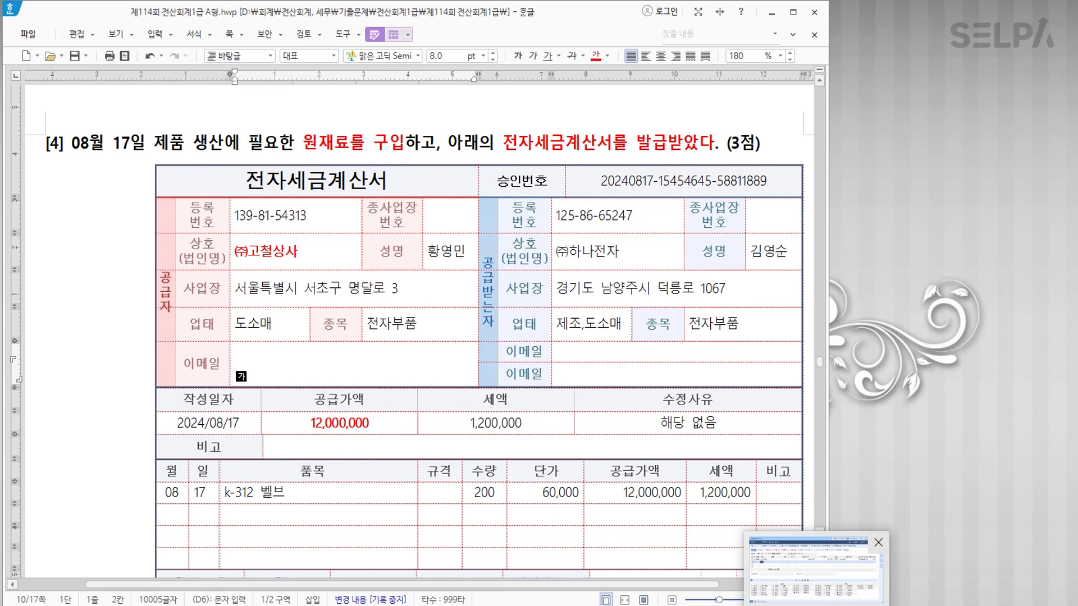
{"action": "left_click", "coordinate": [817, 605]}
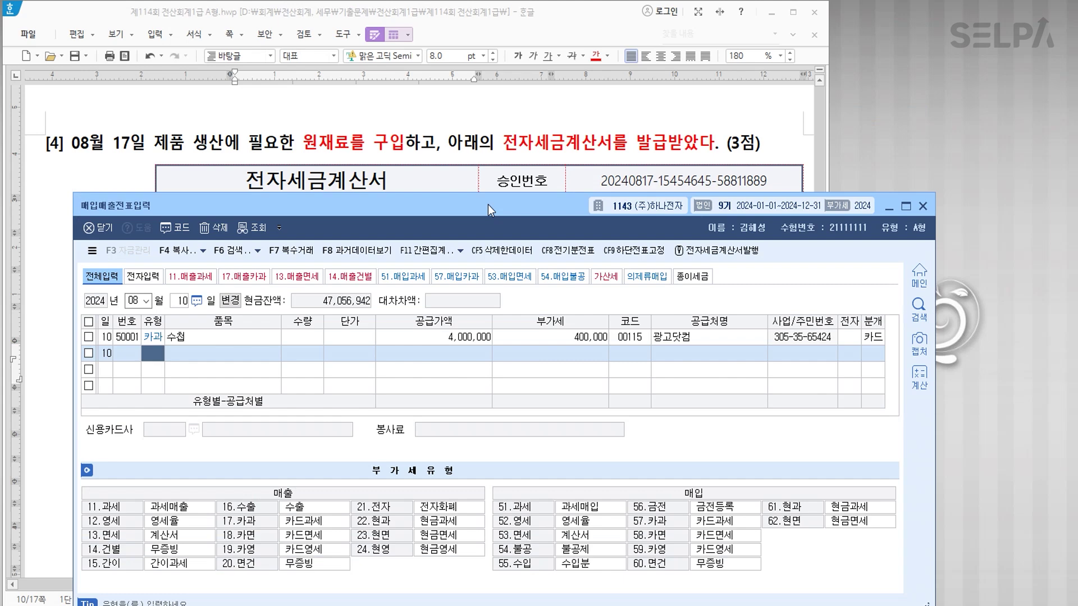
{"action": "left_click_drag", "start_coordinate": [487, 205], "coordinate": [498, 308]}
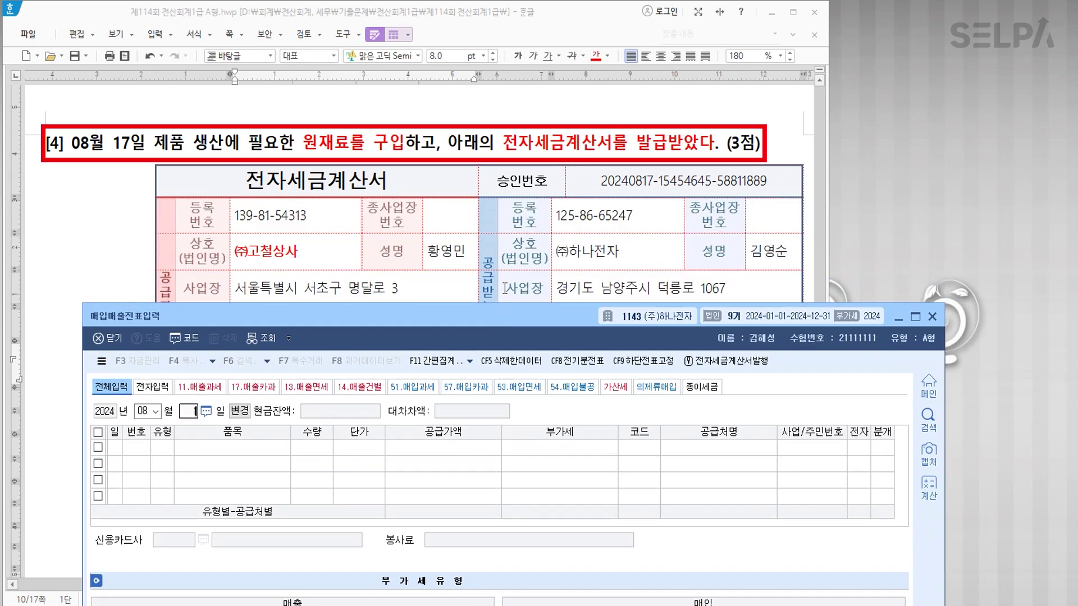
{"action": "type", "text": "17"}
{"action": "key", "text": "Return"}
{"action": "key", "text": "Return"}
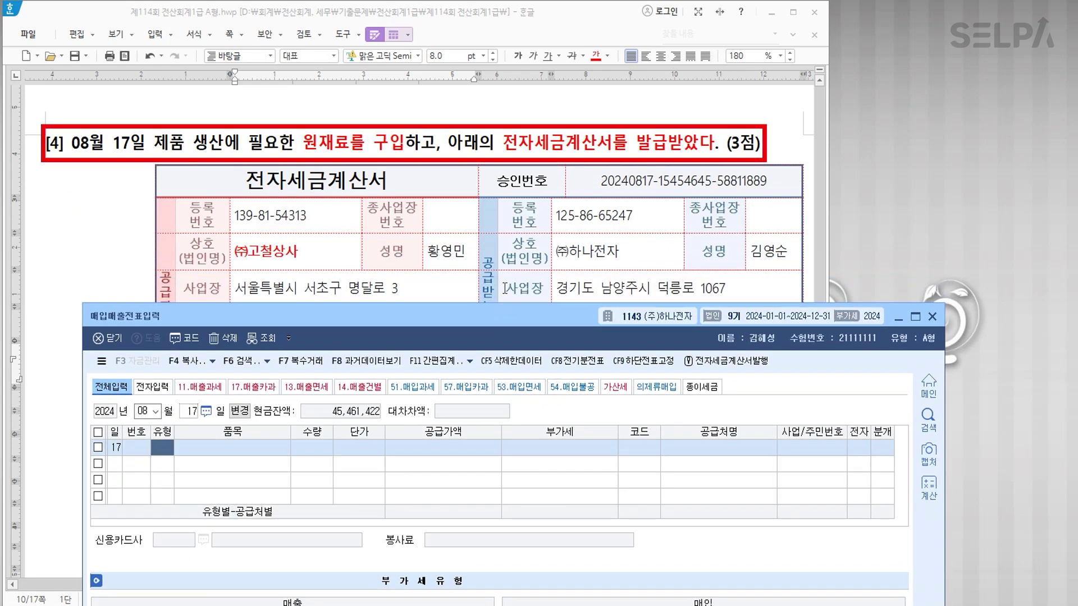
{"action": "type", "text": "51"}
{"action": "key", "text": "Return"}
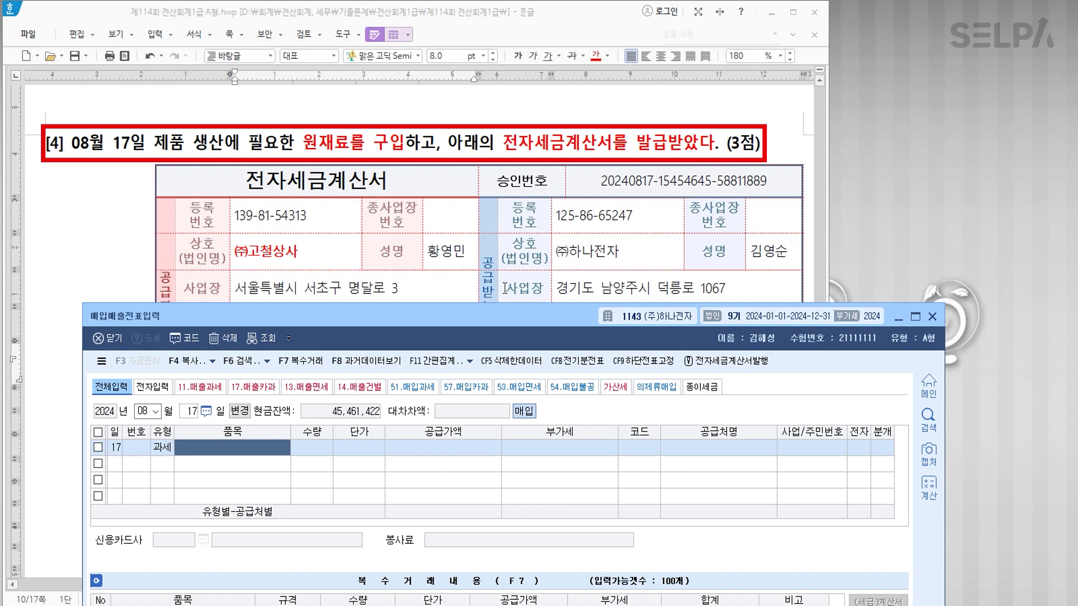
{"action": "type", "text": "원재료"}
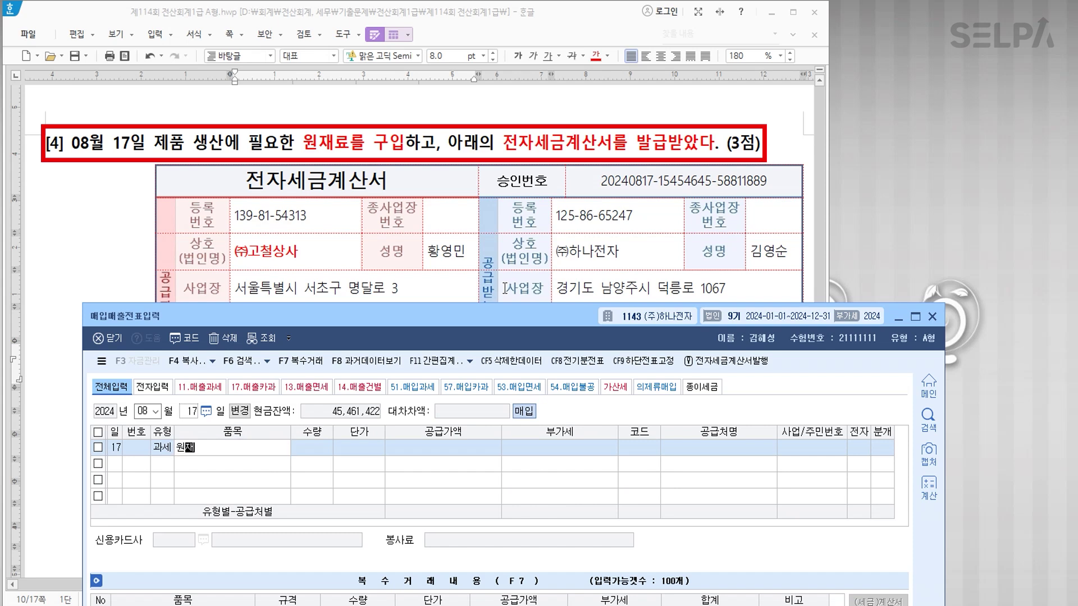
Enter supply value 12,000,000, set the supplier to (주)고철상사 (00112), and mark the invoice as electronic (여).
{"action": "key", "text": "Return"}
{"action": "key", "text": "Return"}
{"action": "key", "text": "Return"}
{"action": "type", "text": "12000000"}
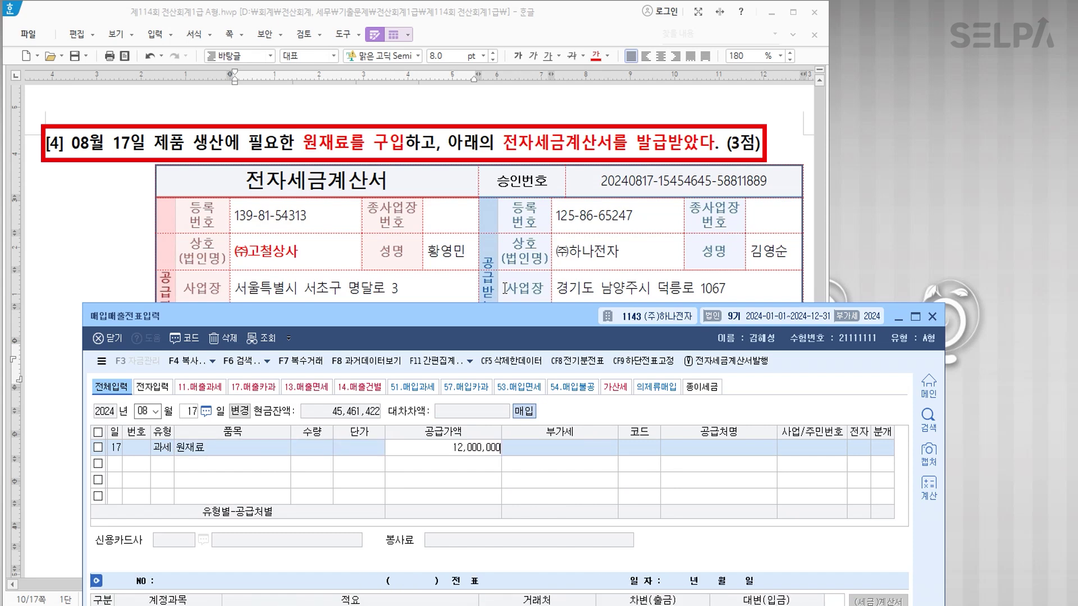
{"action": "key", "text": "Return"}
{"action": "key", "text": "Return"}
{"action": "type", "text": "00112"}
{"action": "key", "text": "Return"}
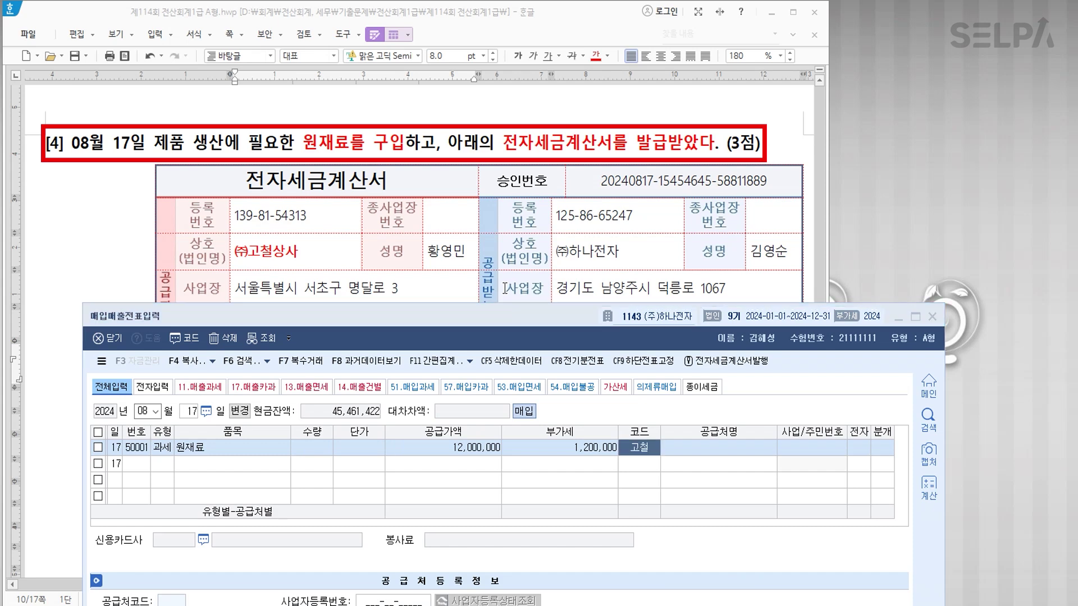
{"action": "key", "text": "Return"}
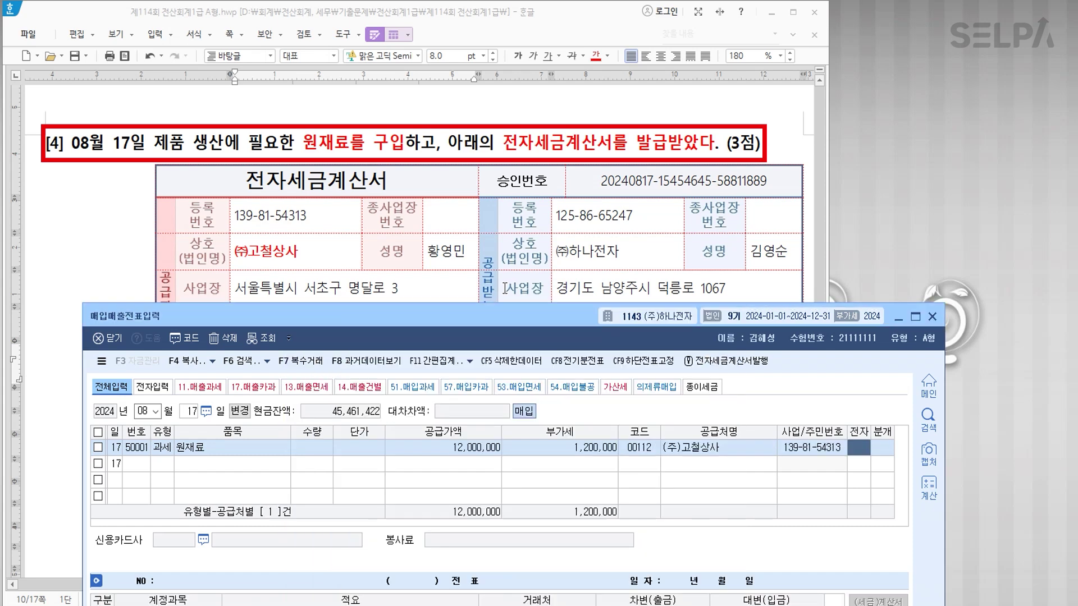
{"action": "key", "text": "Return"}
Make the invoice's 어음 5,000,000 and 외상미수금 8,200,000 amounts bold blue in the exam document.
{"action": "left_click_drag", "start_coordinate": [497, 314], "coordinate": [508, 596]}
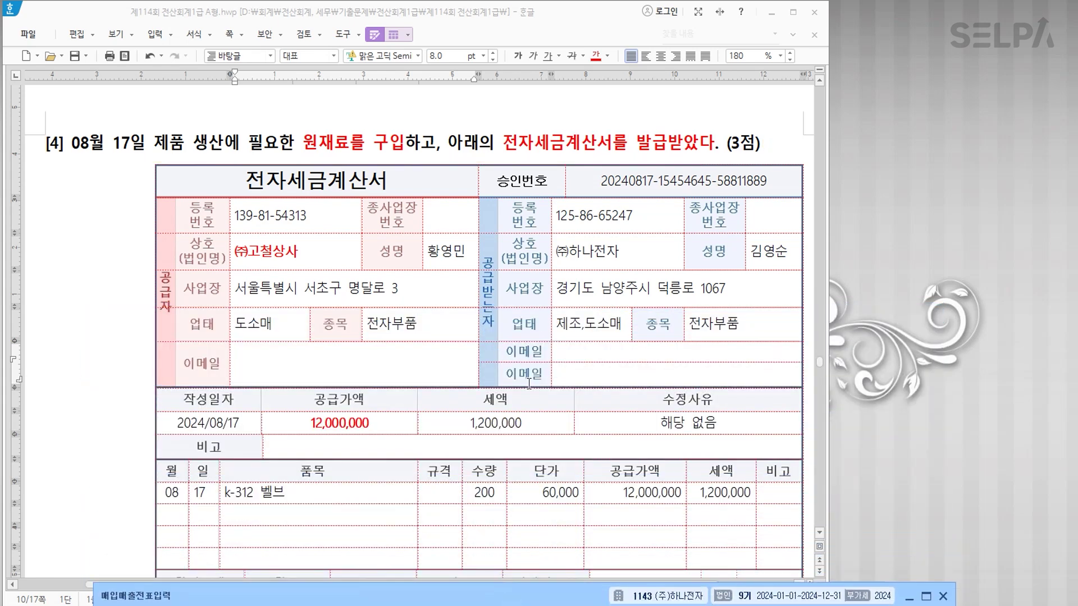
{"action": "scroll", "coordinate": [529, 384], "scroll_direction": "down", "scroll_amount": 2}
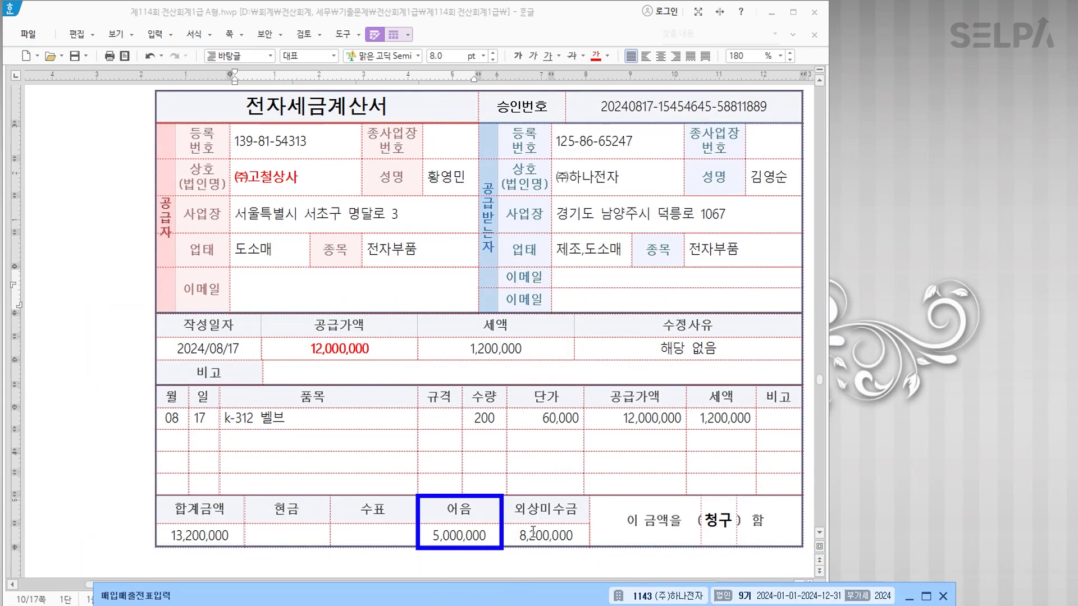
{"action": "left_click_drag", "start_coordinate": [488, 512], "coordinate": [537, 536]}
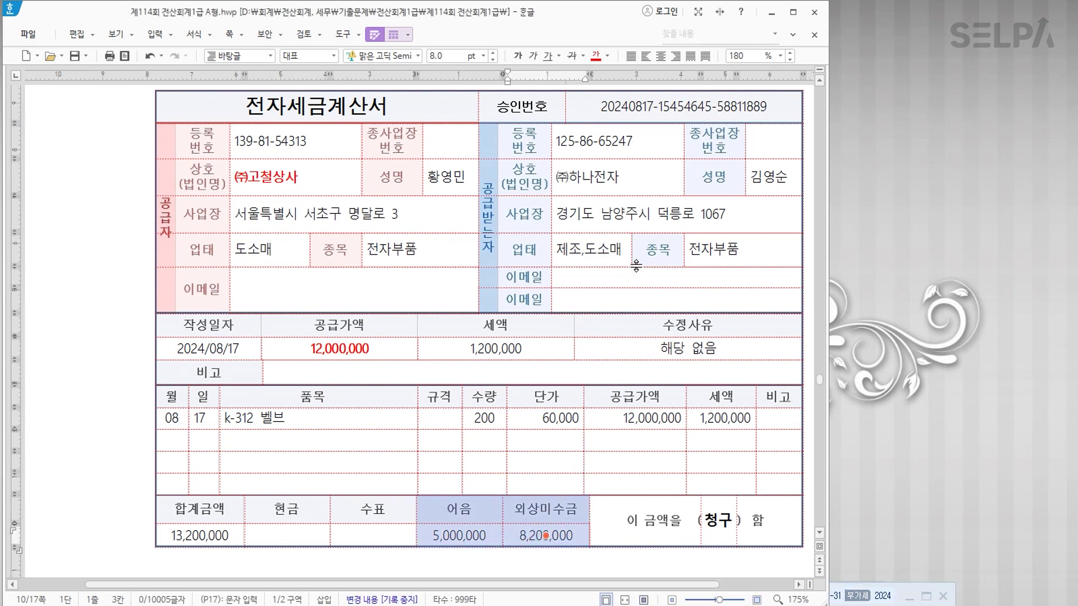
{"action": "scroll", "coordinate": [637, 267], "scroll_direction": "up", "scroll_amount": 2}
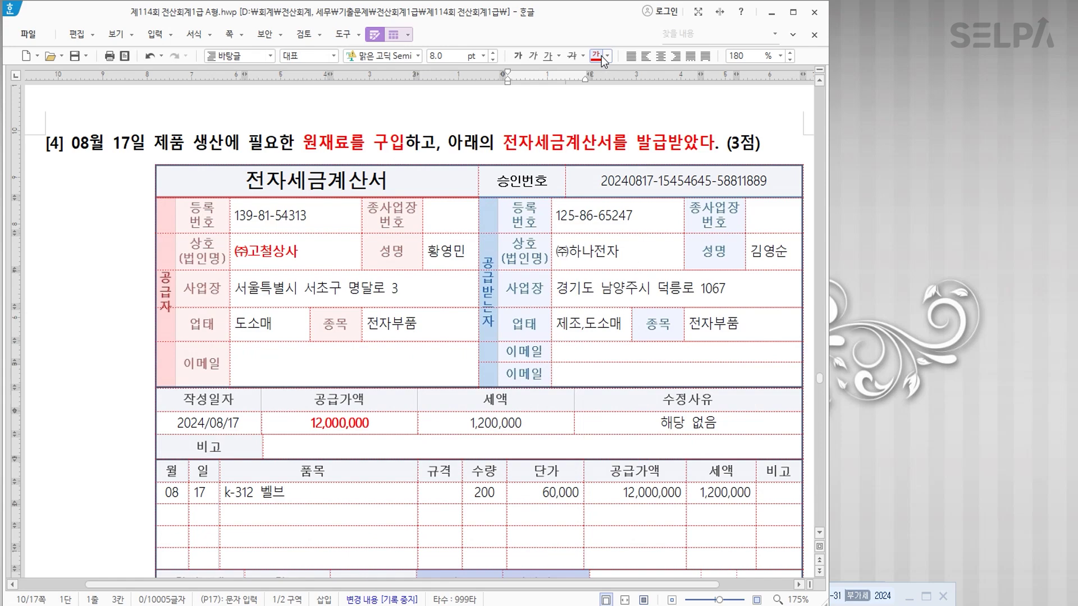
{"action": "scroll", "coordinate": [581, 272], "scroll_direction": "down", "scroll_amount": 5}
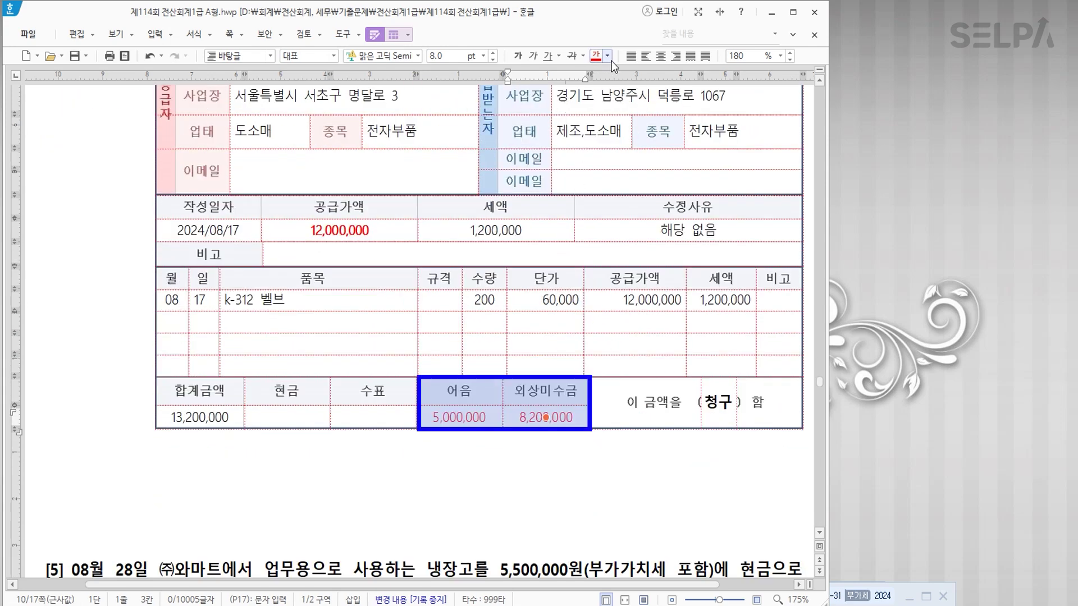
{"action": "left_click", "coordinate": [610, 58]}
{"action": "left_click", "coordinate": [669, 110]}
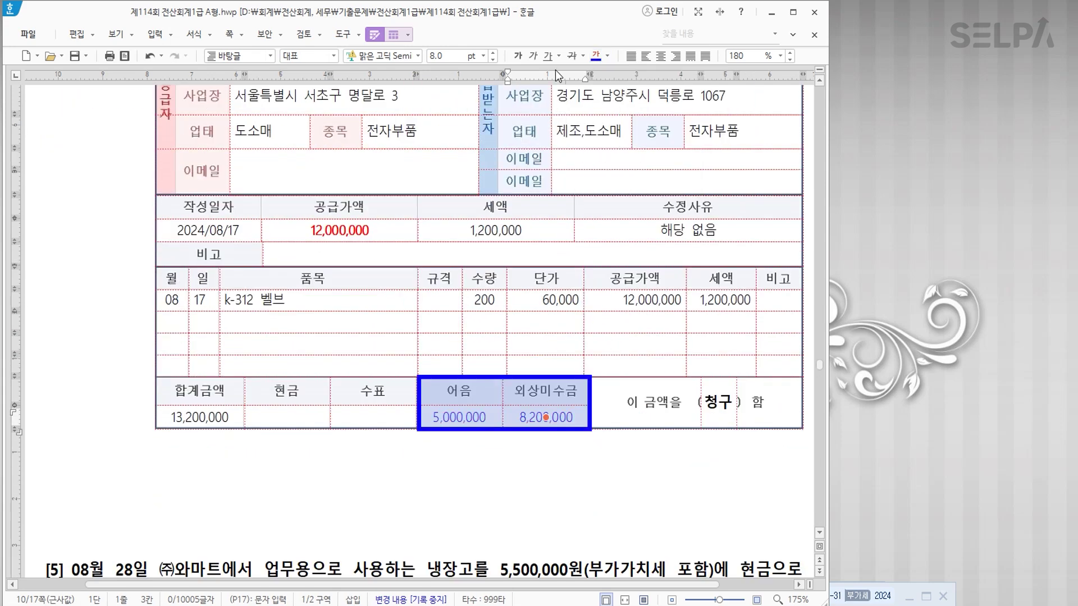
{"action": "left_click", "coordinate": [517, 55]}
{"action": "left_click", "coordinate": [507, 452]}
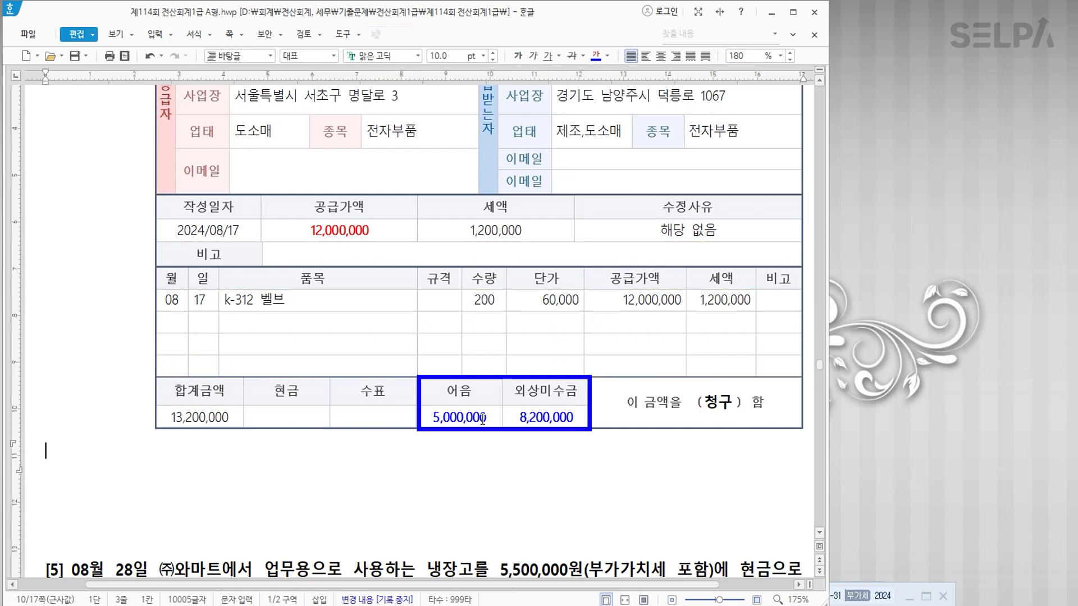
{"action": "left_click", "coordinate": [475, 388]}
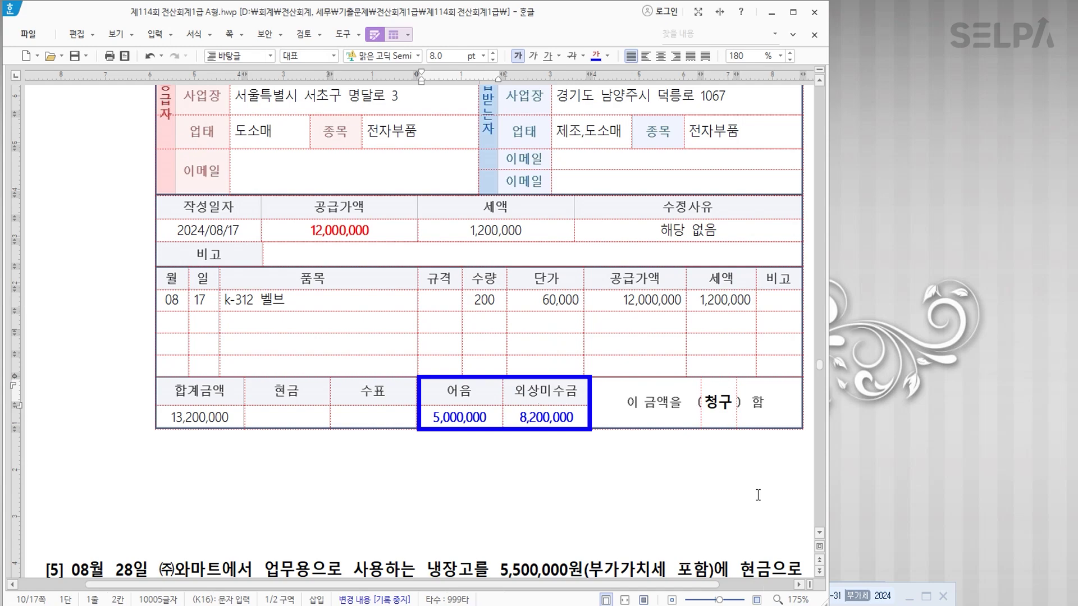
Switch back to the 매입매출전표입력 window and set the August 17 원재료 purchase's journal type to 3 (혼합).
{"action": "left_click", "coordinate": [802, 601]}
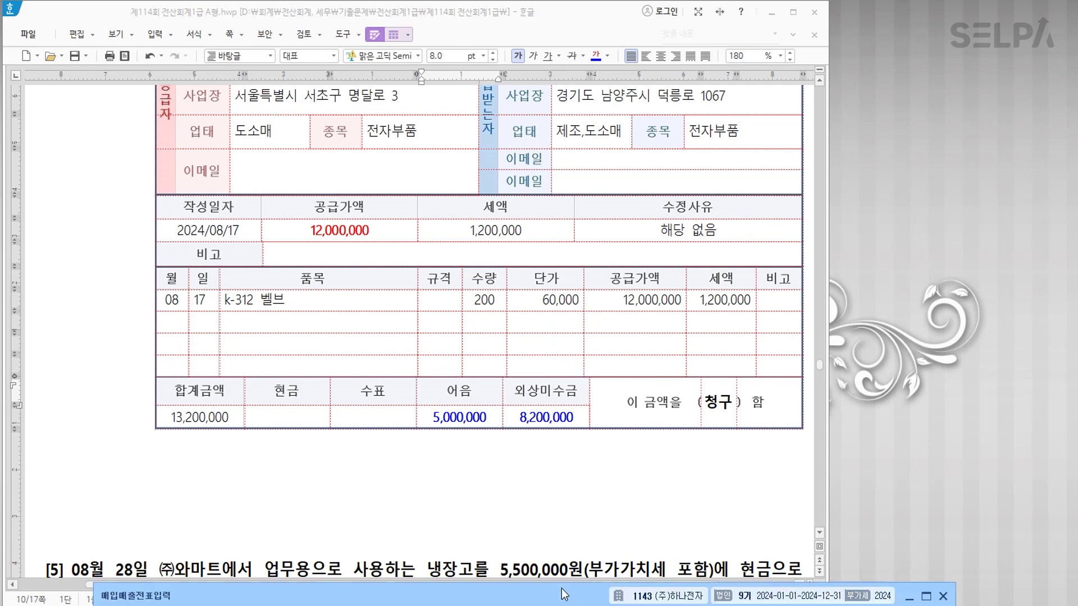
{"action": "left_click_drag", "start_coordinate": [564, 596], "coordinate": [546, 349]}
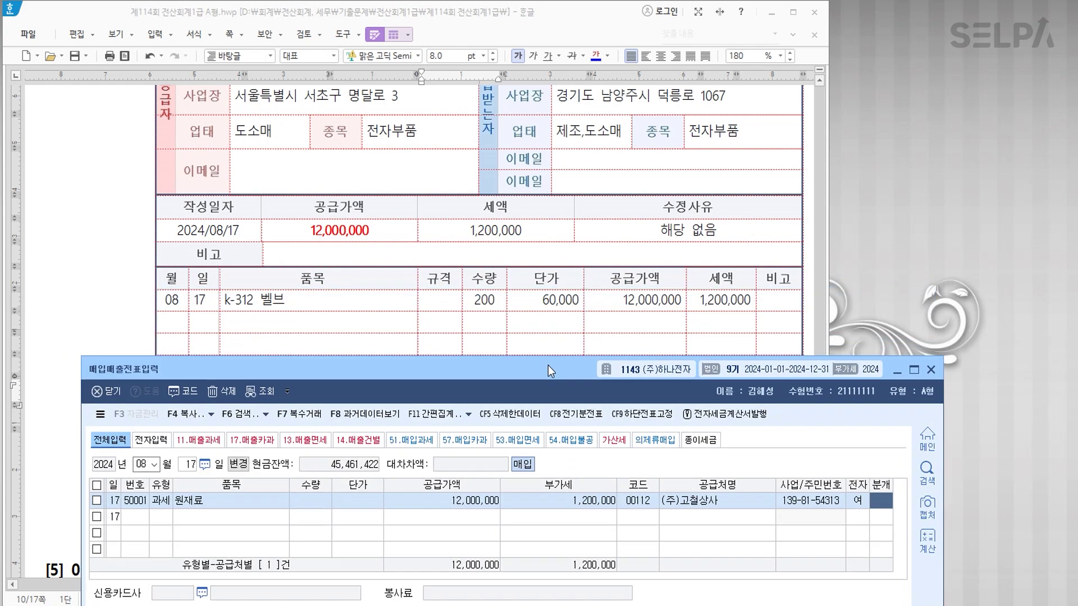
{"action": "scroll", "coordinate": [559, 274], "scroll_direction": "down", "scroll_amount": 5}
{"action": "left_click_drag", "start_coordinate": [540, 349], "coordinate": [540, 197]}
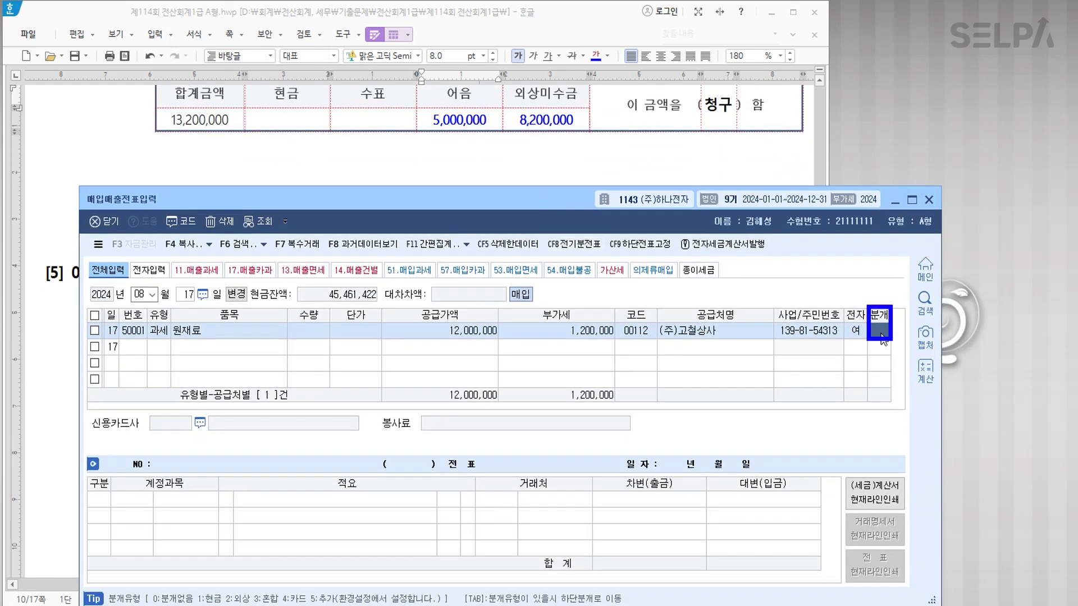
{"action": "key", "text": "3"}
{"action": "key", "text": "Return"}
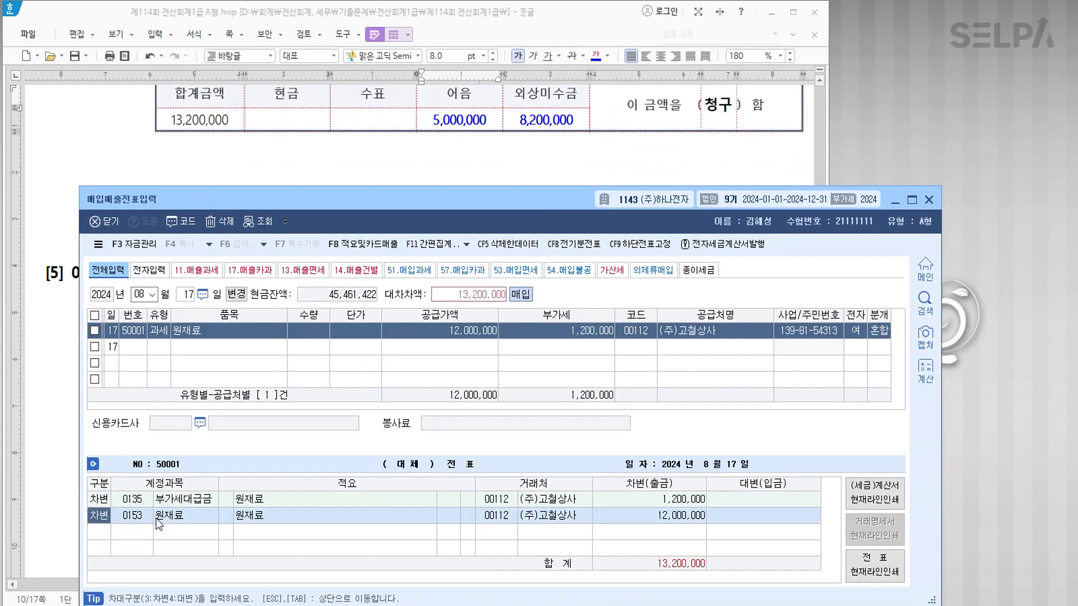
Complete the August 17 journal with credit lines 252 지급어음 for 5,000,000 and 251 외상매입금 for the remaining 8,200,000.
{"action": "key", "text": "Down"}
{"action": "type", "text": "4"}
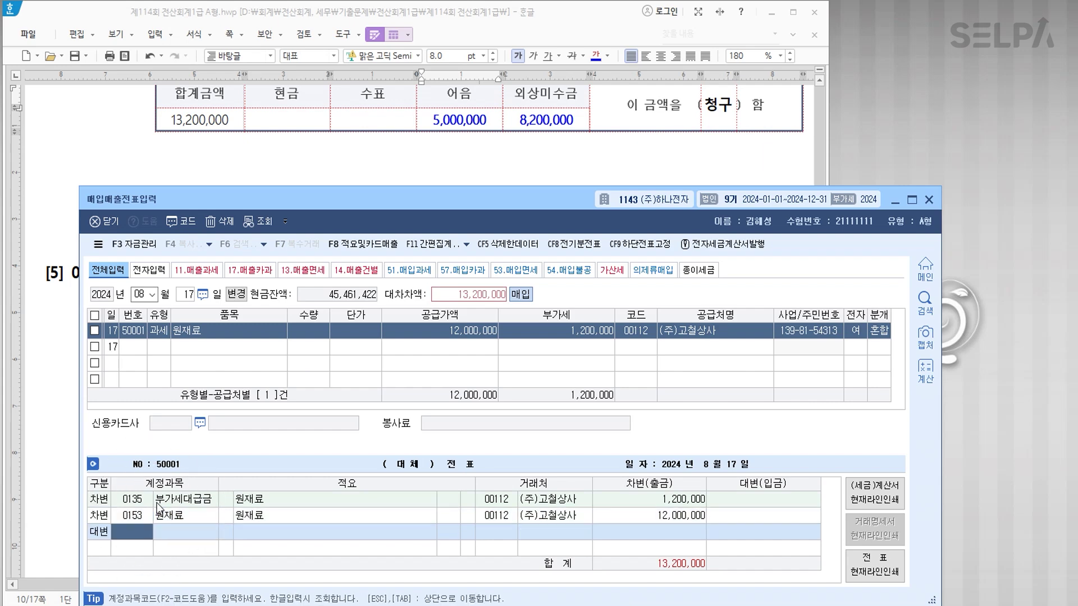
{"action": "type", "text": "252"}
{"action": "key", "text": "Return"}
{"action": "type", "text": "5,000,000"}
{"action": "key", "text": "Return"}
{"action": "type", "text": "4"}
{"action": "key", "text": "Return"}
{"action": "type", "text": "251"}
{"action": "key", "text": "Return"}
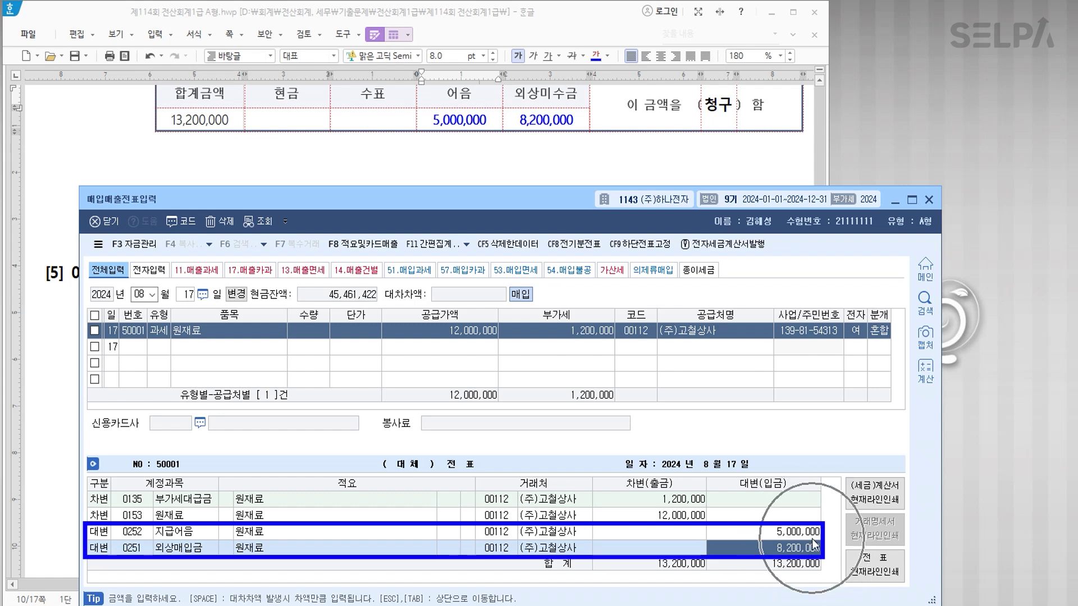
{"action": "key", "text": "Return"}
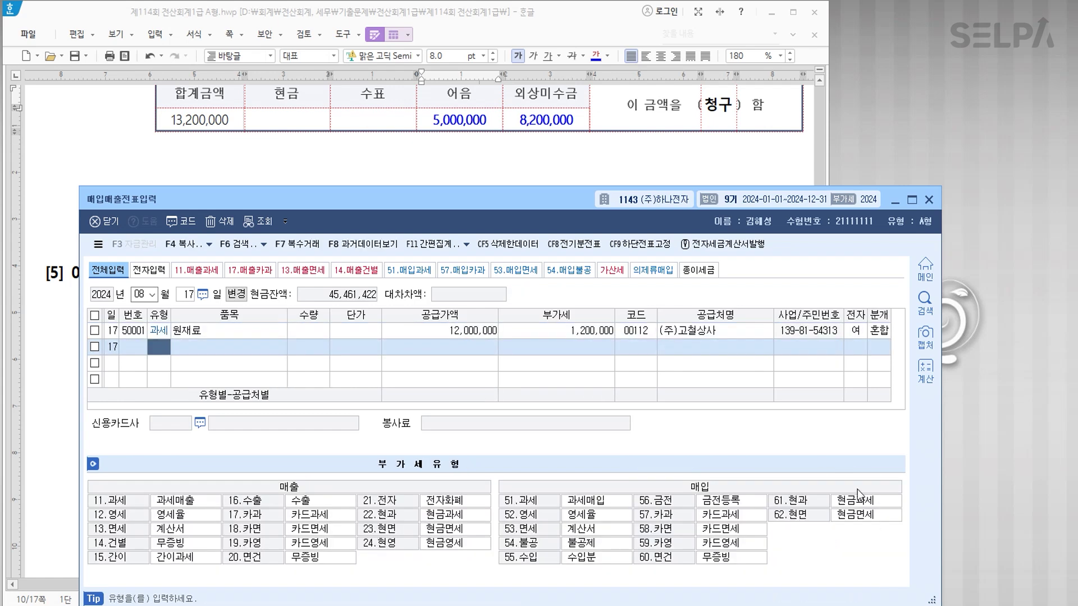
Switch to the exam document and color question [5]'s phrase 현금영수증(지출증빙용)을 수취 blue.
{"action": "left_click", "coordinate": [552, 167]}
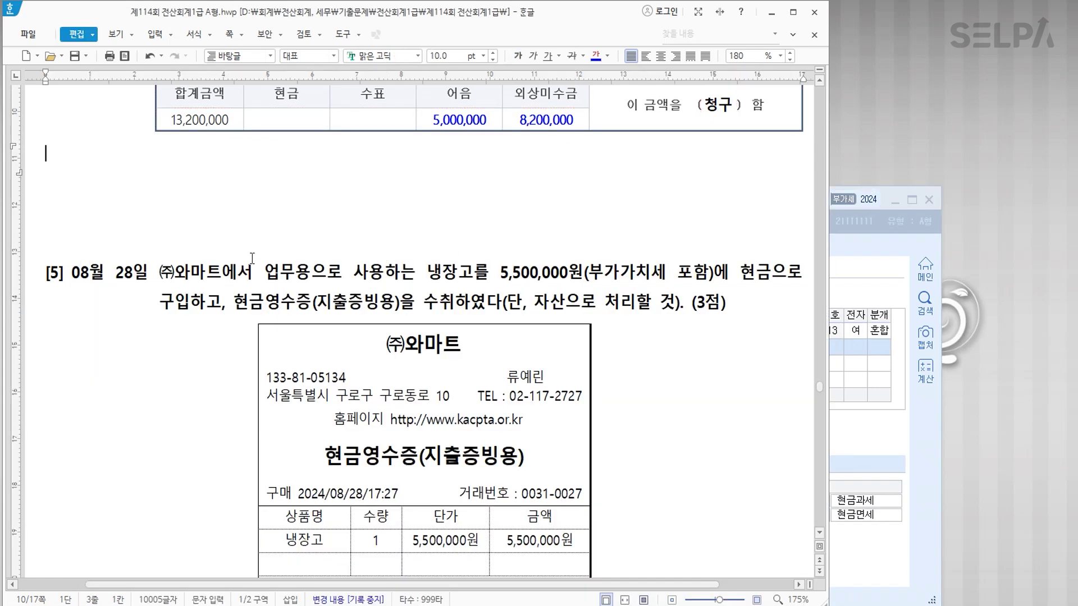
{"action": "scroll", "coordinate": [252, 258], "scroll_direction": "down", "scroll_amount": 2}
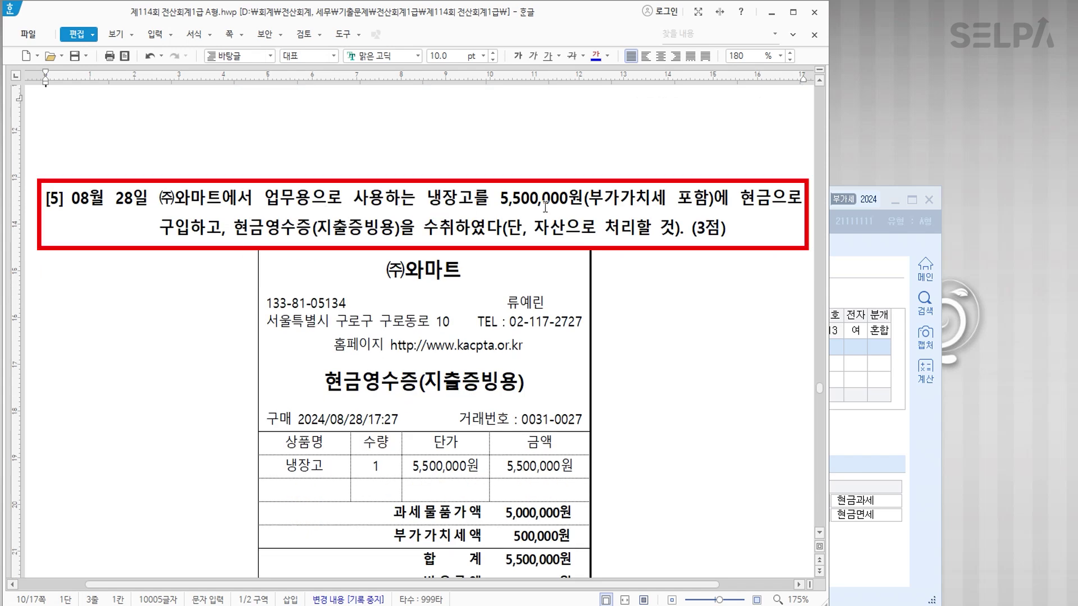
{"action": "left_click_drag", "start_coordinate": [234, 236], "coordinate": [456, 234]}
{"action": "left_click", "coordinate": [598, 59]}
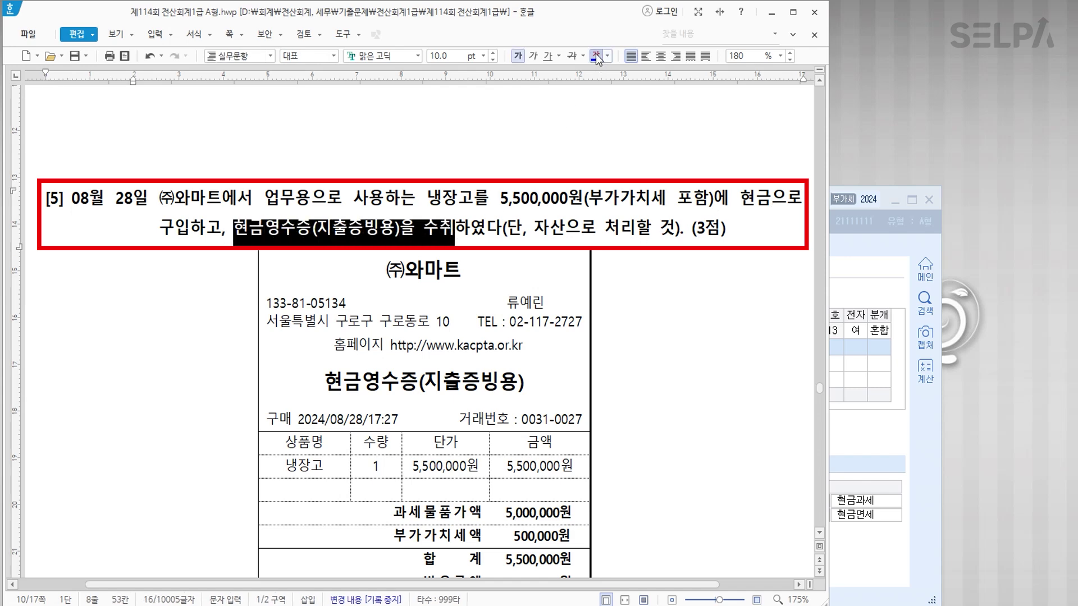
Color question [5]'s phrase 자산으로 처리 blue and add the note >> 비품 right after it.
{"action": "left_click_drag", "start_coordinate": [533, 230], "coordinate": [634, 229]}
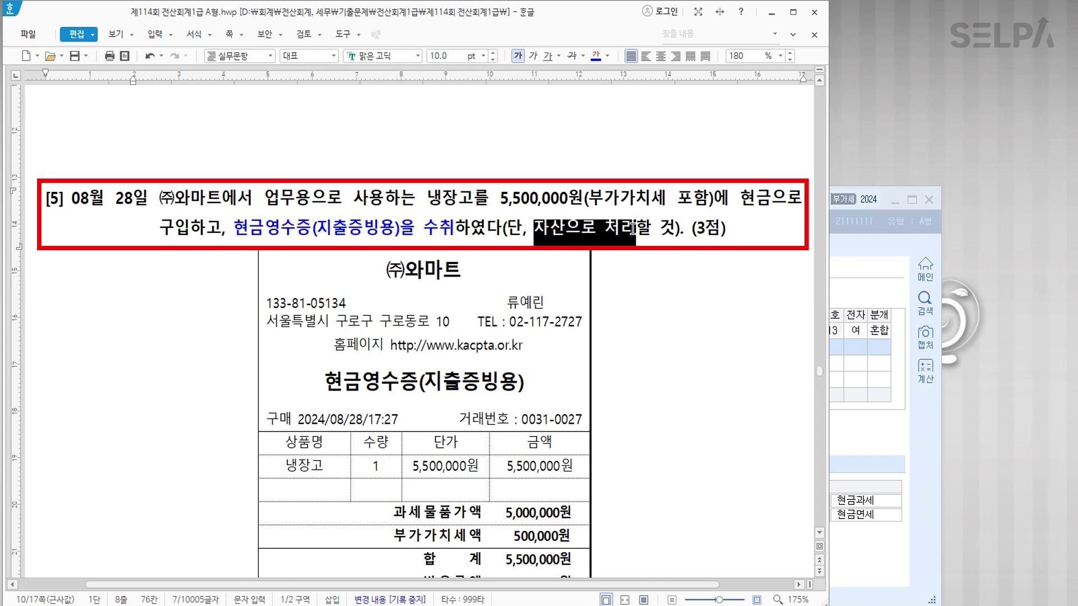
{"action": "left_click", "coordinate": [596, 56]}
{"action": "left_click", "coordinate": [669, 229]}
{"action": "type", "text": ">> 비"}
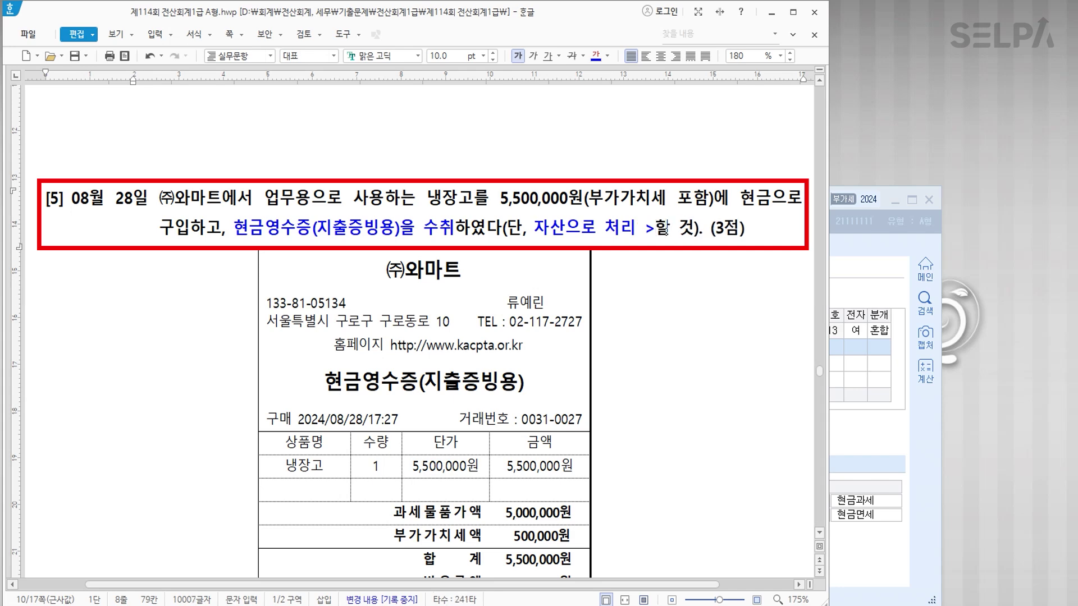
{"action": "type", "text": "품"}
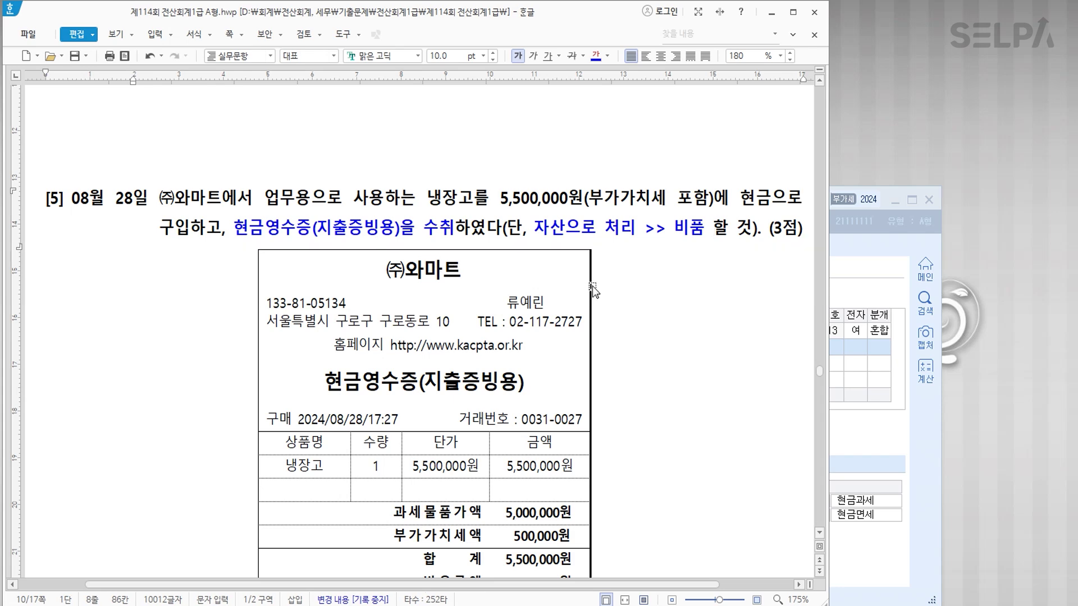
Switch back to the 매입매출전표입력 window and start an August 28 entry of type 61 (현과) for item 냉장고.
{"action": "left_click", "coordinate": [868, 426]}
{"action": "scroll", "coordinate": [398, 157], "scroll_direction": "down", "scroll_amount": 2}
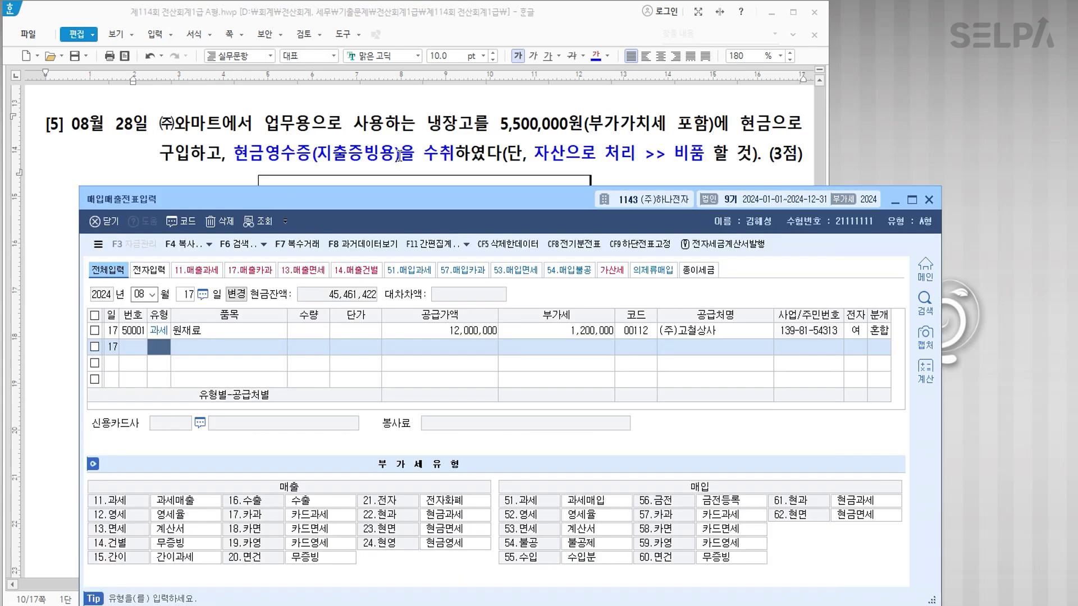
{"action": "left_click", "coordinate": [262, 274]}
{"action": "type", "text": "28"}
{"action": "key", "text": "Return"}
{"action": "type", "text": "22"}
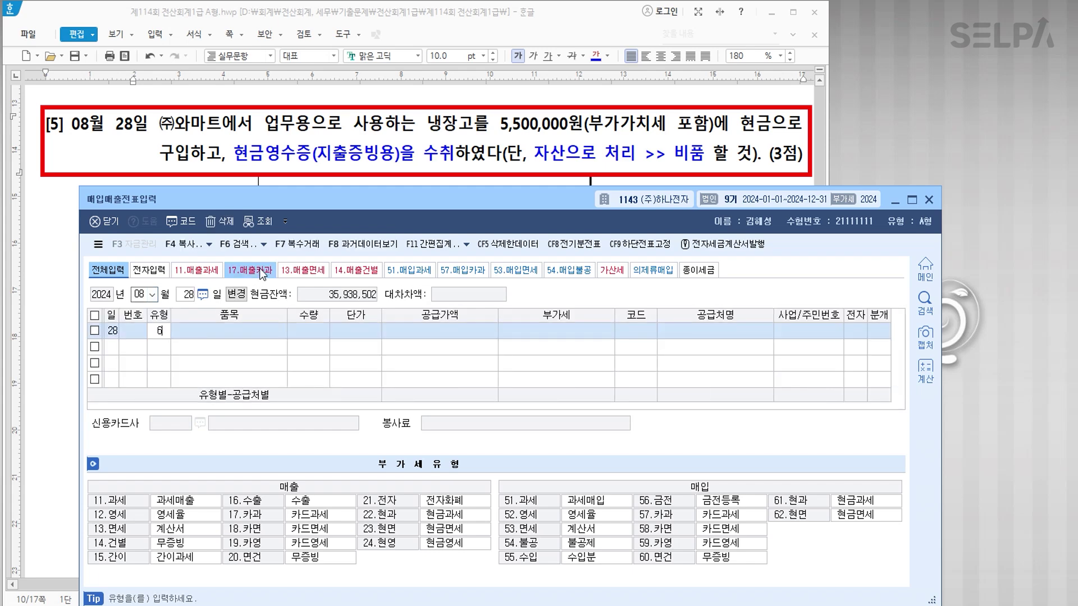
{"action": "key", "text": "Return"}
{"action": "type", "text": "냉장고"}
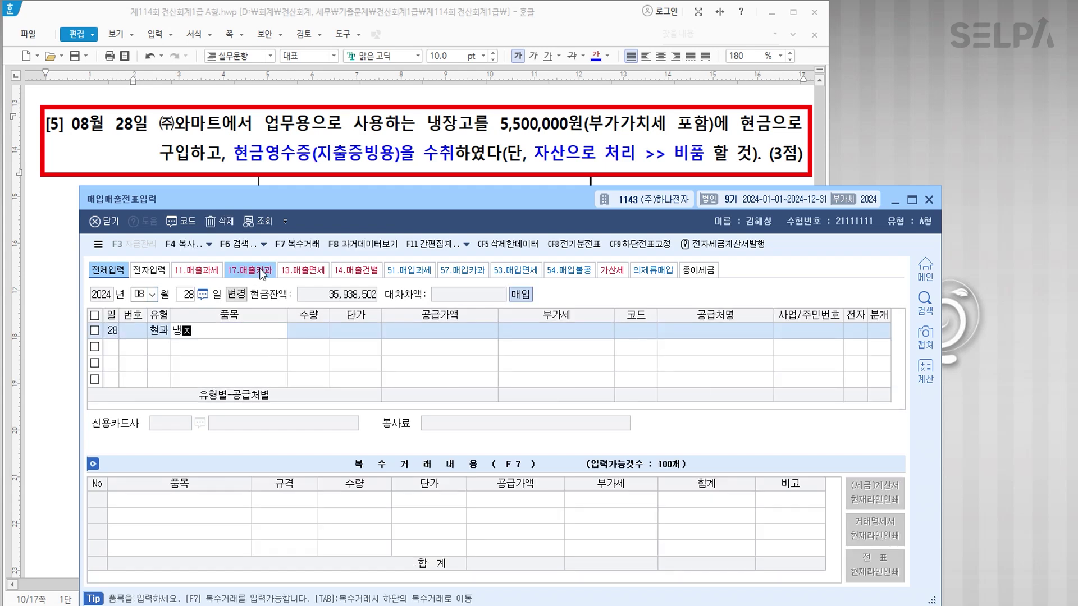
{"action": "key", "text": "Return"}
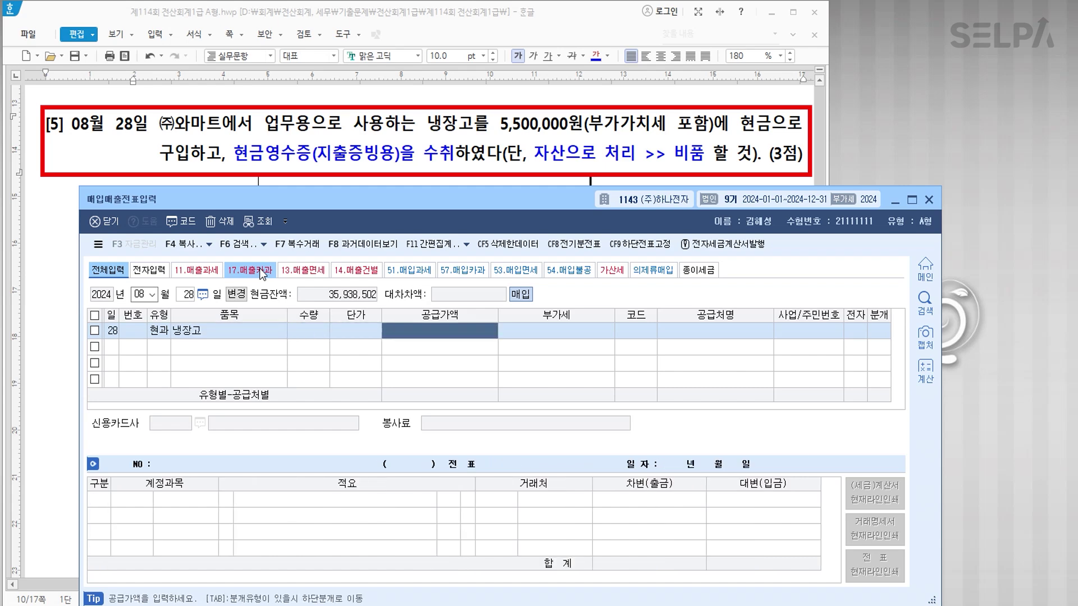
Enter supply value 5,000,000 for the 냉장고 purchase and set the supplier to (주)와마트 (00128).
{"action": "type", "text": "5000000"}
{"action": "key", "text": "Return"}
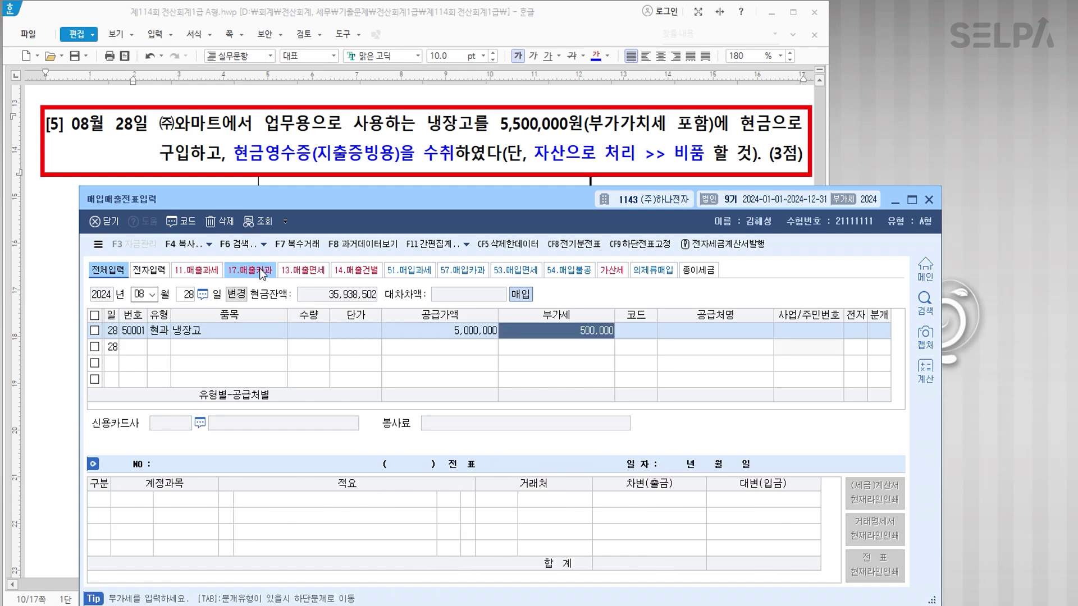
{"action": "key", "text": "Return"}
{"action": "type", "text": "와마"}
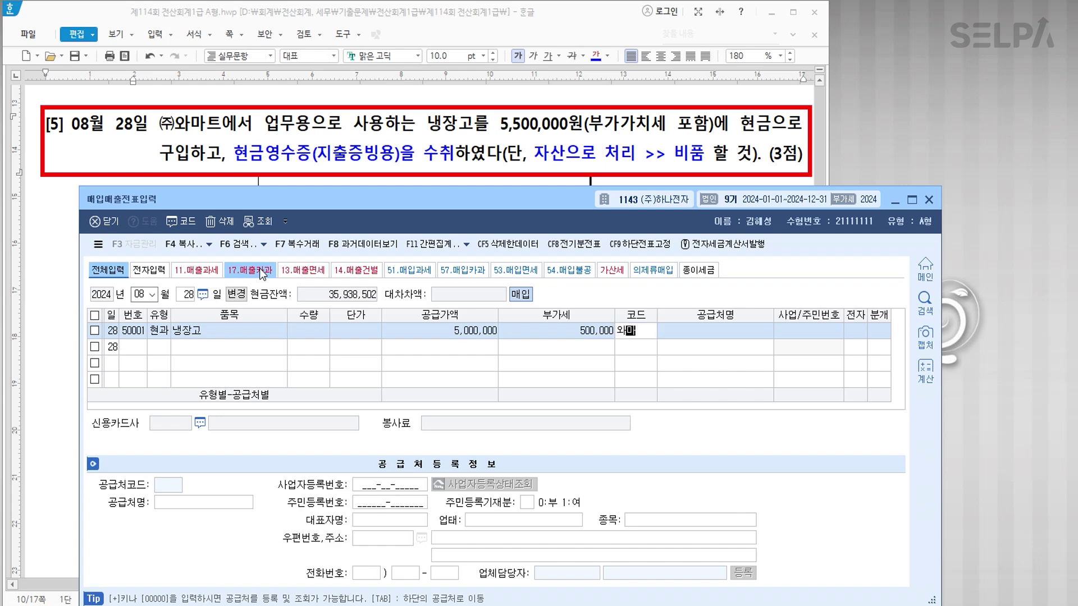
{"action": "key", "text": "Return"}
{"action": "key", "text": "Return"}
{"action": "key", "text": "Return"}
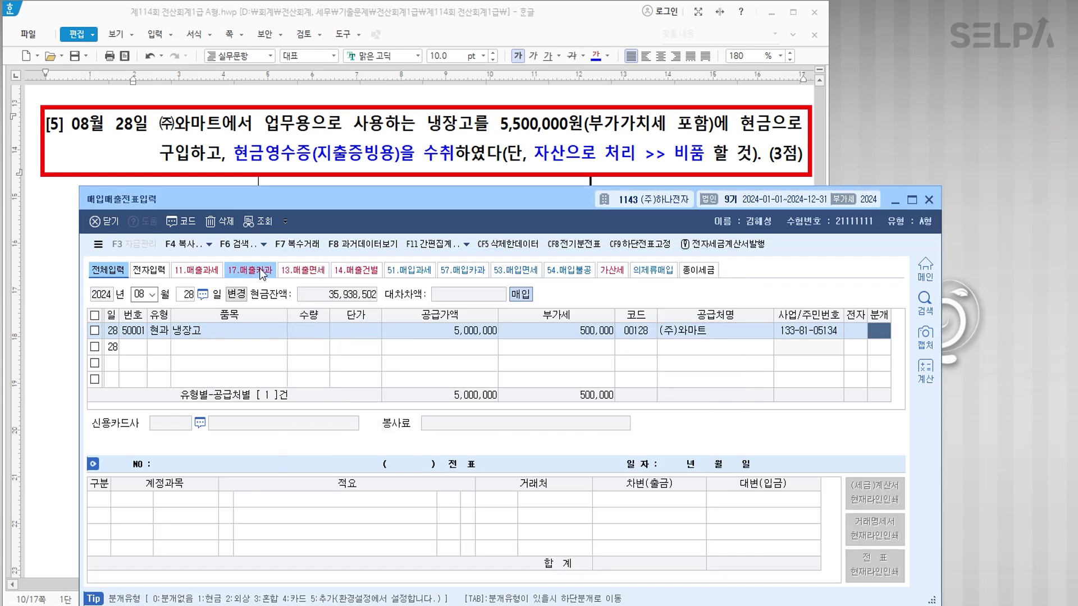
Set the 냉장고 purchase's journal type to 1 (현금) and change its 원재료 account to 212 비품.
{"action": "type", "text": "1"}
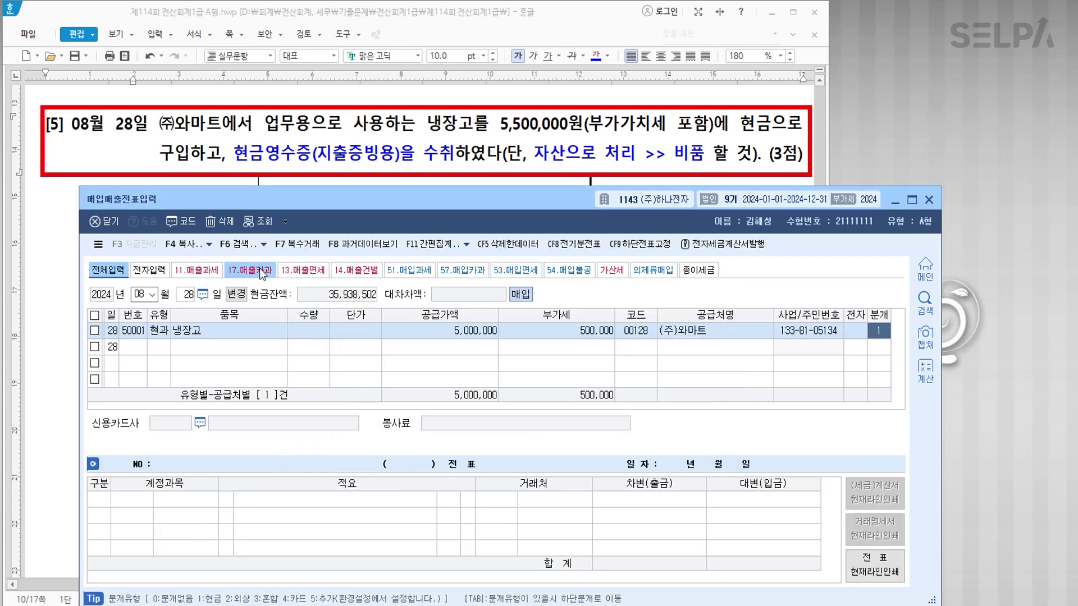
{"action": "key", "text": "Return"}
{"action": "type", "text": "212"}
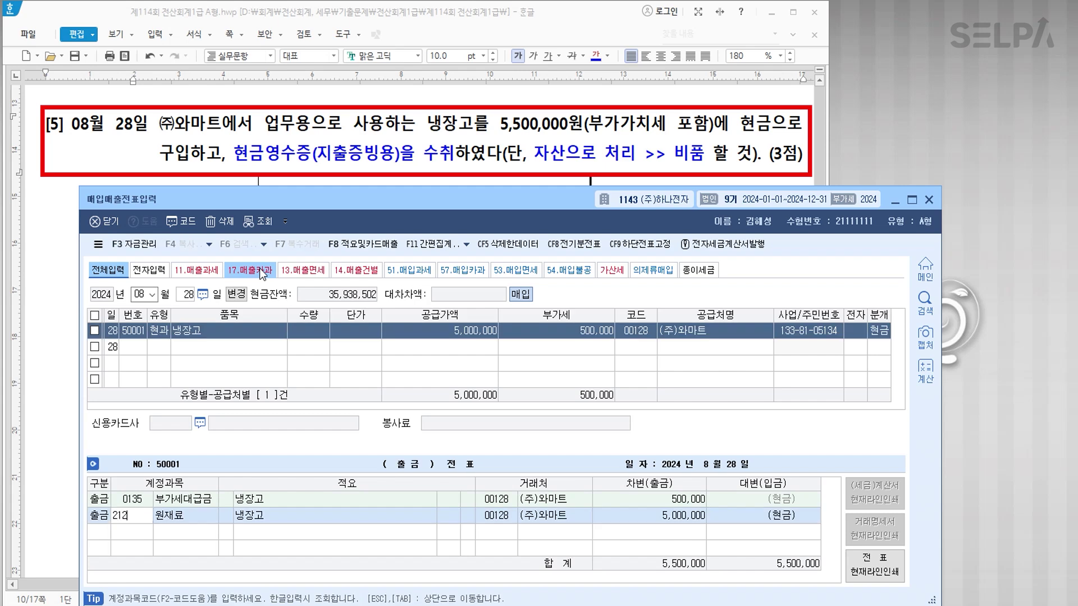
{"action": "key", "text": "Return"}
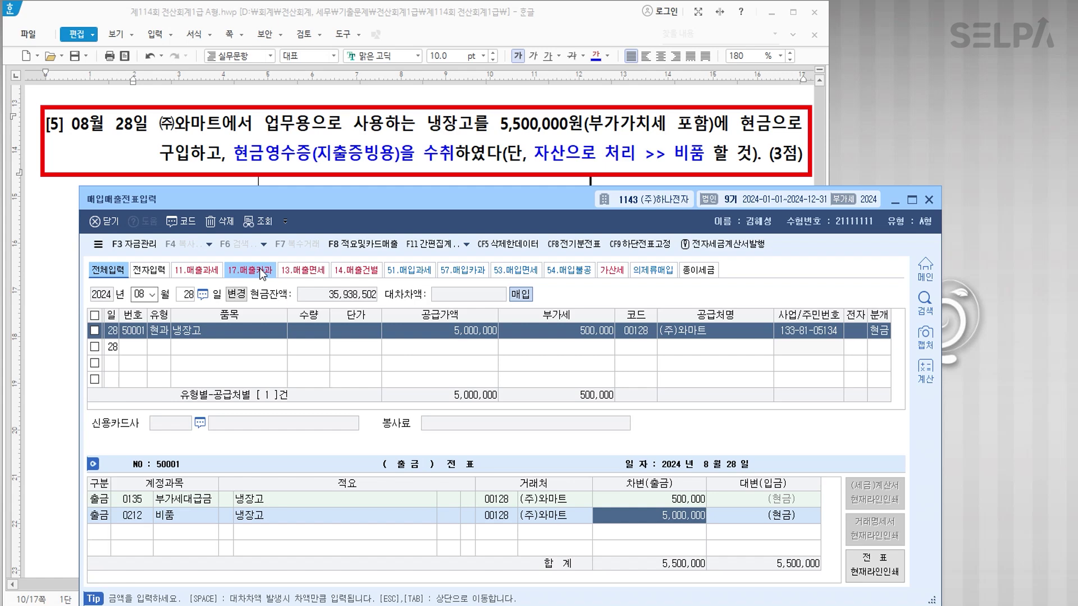
{"action": "key", "text": "Return"}
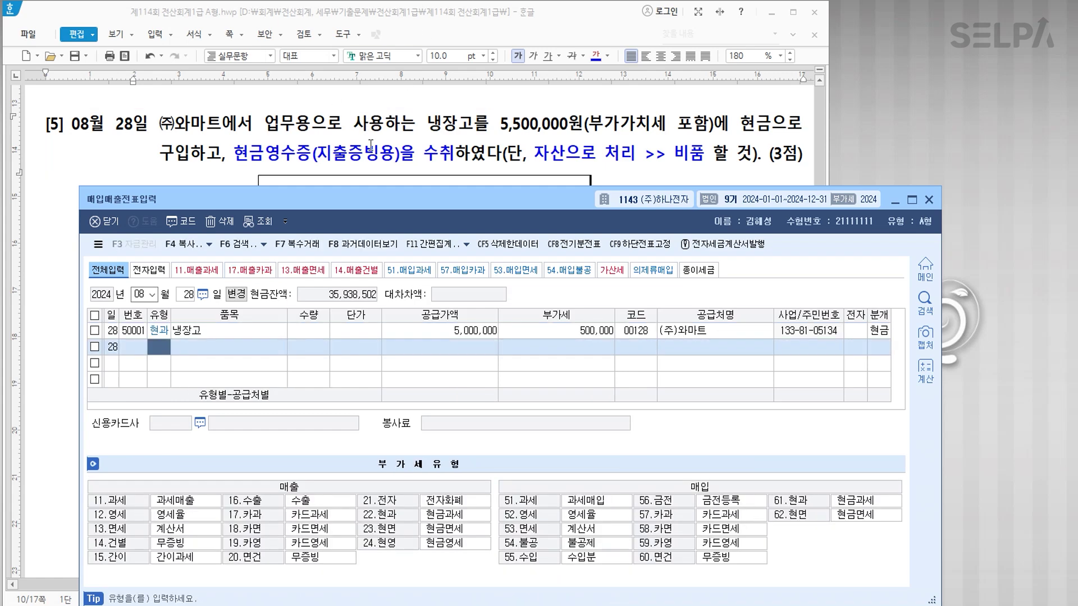
Switch to the exam document and color the word 결혼식장 blue in question [6].
{"action": "left_click", "coordinate": [403, 153]}
{"action": "scroll", "coordinate": [488, 178], "scroll_direction": "down", "scroll_amount": 5}
{"action": "scroll", "coordinate": [488, 177], "scroll_direction": "down", "scroll_amount": 5}
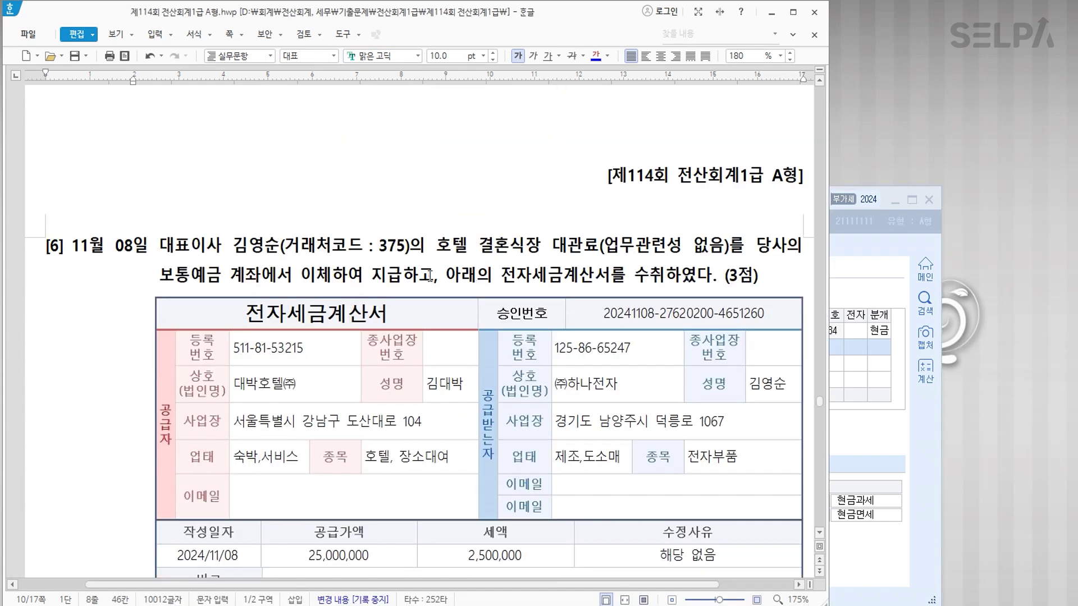
{"action": "scroll", "coordinate": [366, 267], "scroll_direction": "down", "scroll_amount": 2}
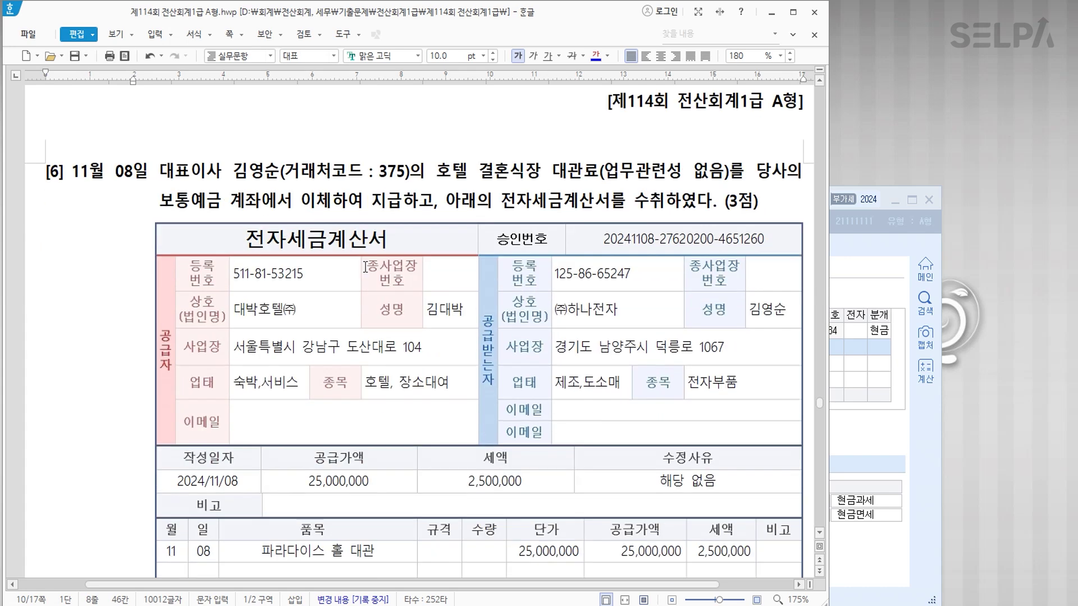
{"action": "scroll", "coordinate": [365, 266], "scroll_direction": "down", "scroll_amount": 1}
{"action": "scroll", "coordinate": [365, 267], "scroll_direction": "up", "scroll_amount": 1}
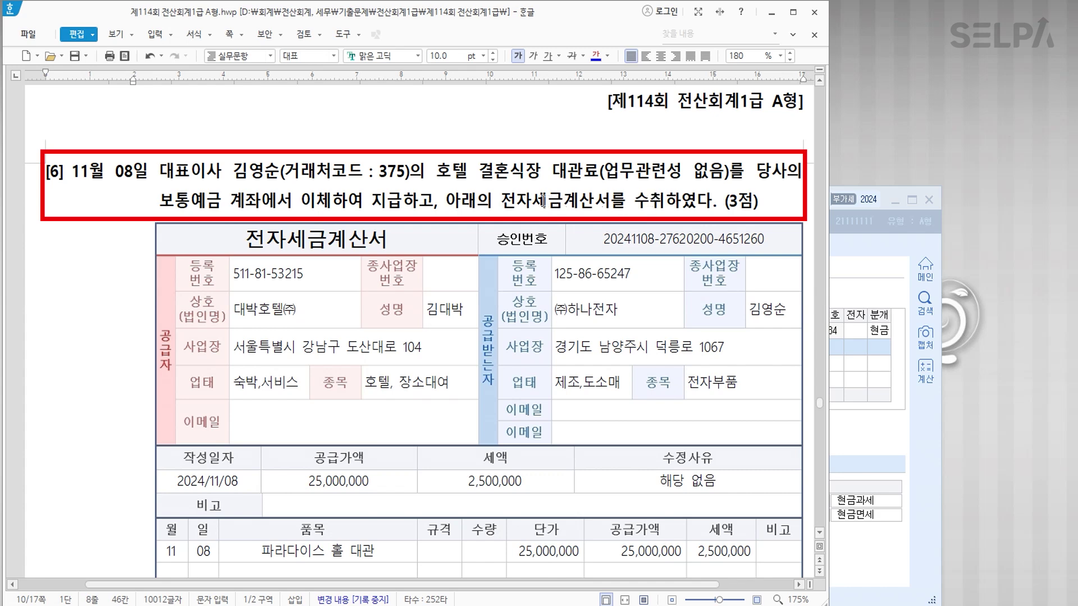
{"action": "left_click_drag", "start_coordinate": [478, 167], "coordinate": [541, 171]}
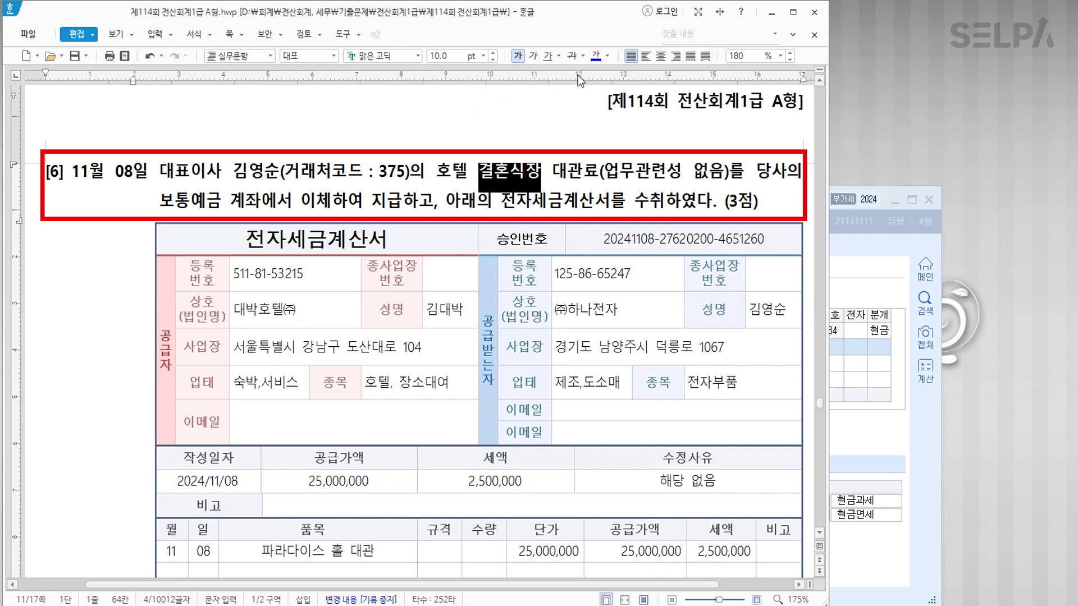
{"action": "left_click", "coordinate": [596, 56]}
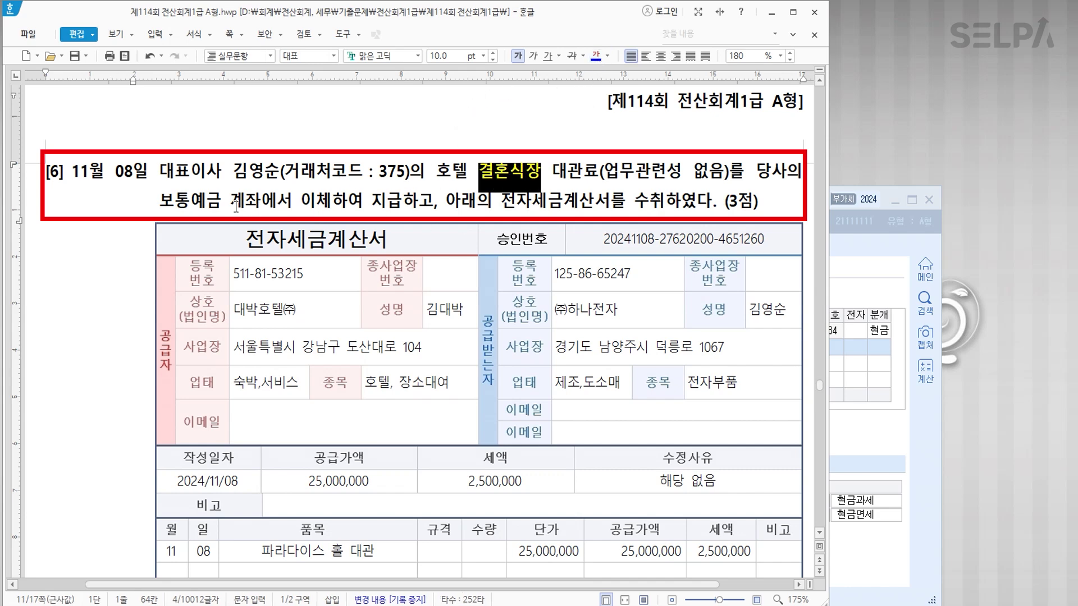
{"action": "left_click", "coordinate": [206, 201]}
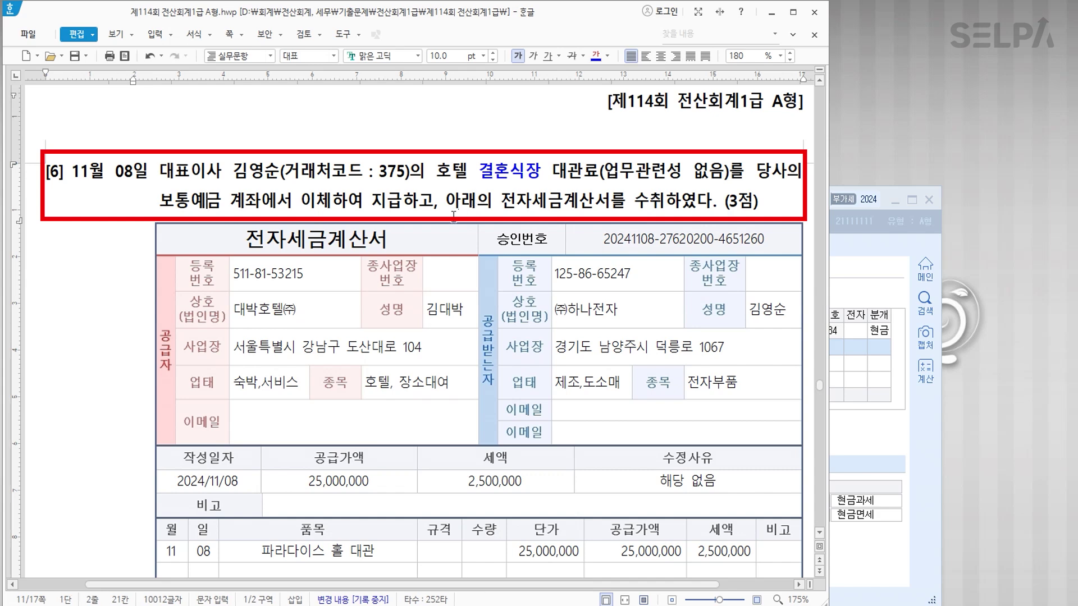
{"action": "key", "text": "Hangul"}
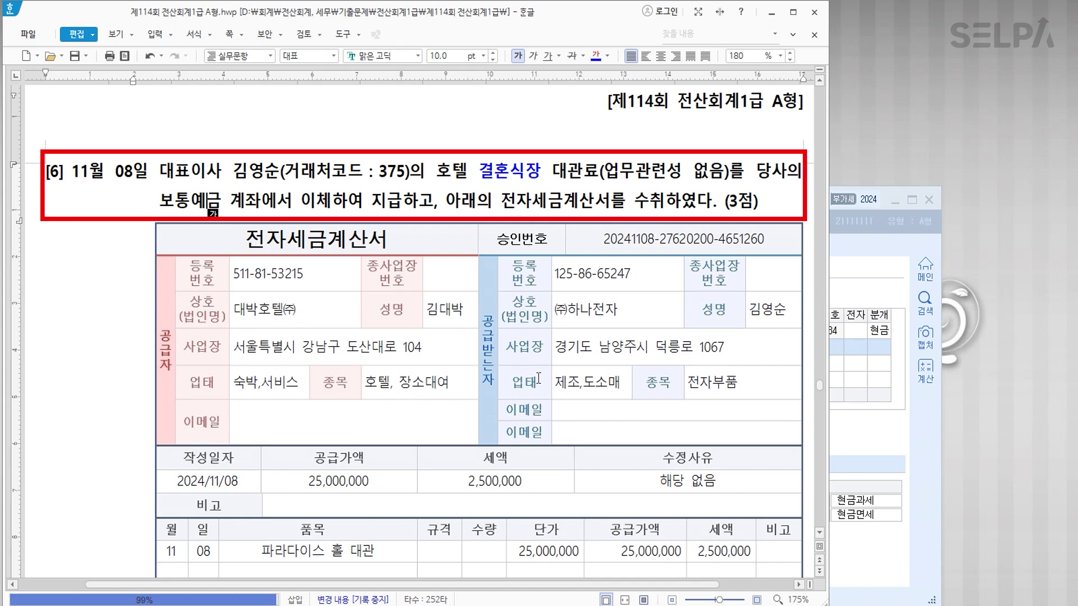
Switch to the 매입매출전표입력 window, set the entry date to November 8, and move the window down to uncover the invoice's supplier details.
{"action": "scroll", "coordinate": [392, 357], "scroll_direction": "down", "scroll_amount": 3}
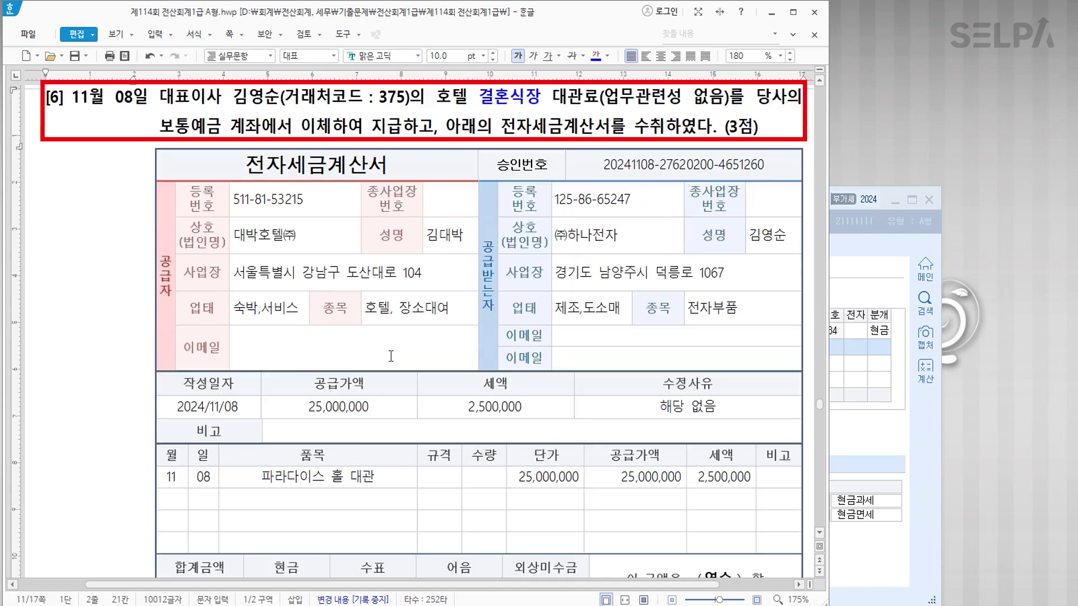
{"action": "left_click", "coordinate": [880, 452]}
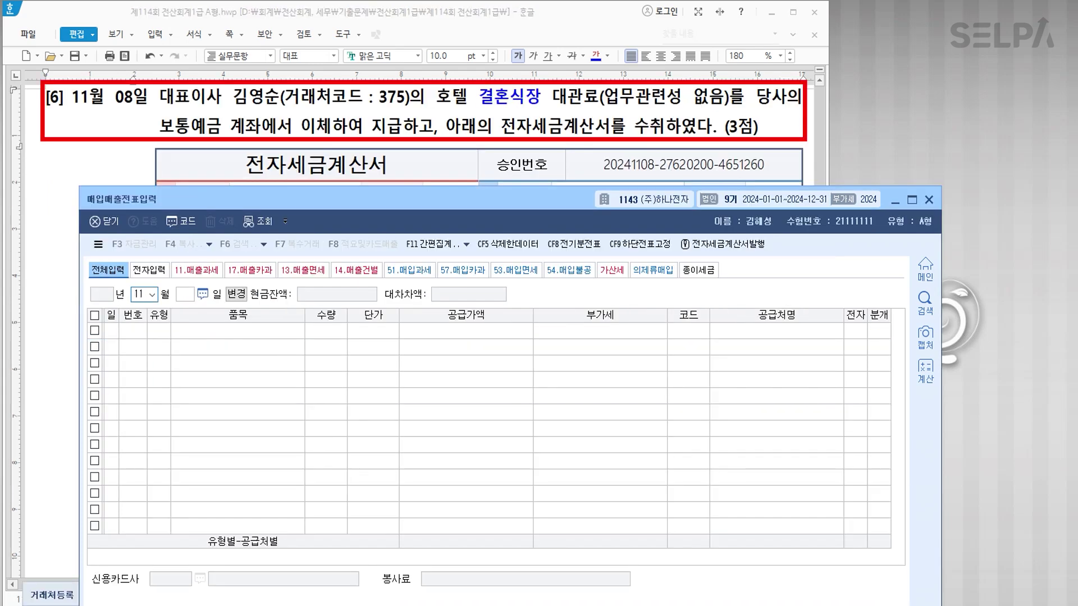
{"action": "type", "text": "8"}
{"action": "key", "text": "Return"}
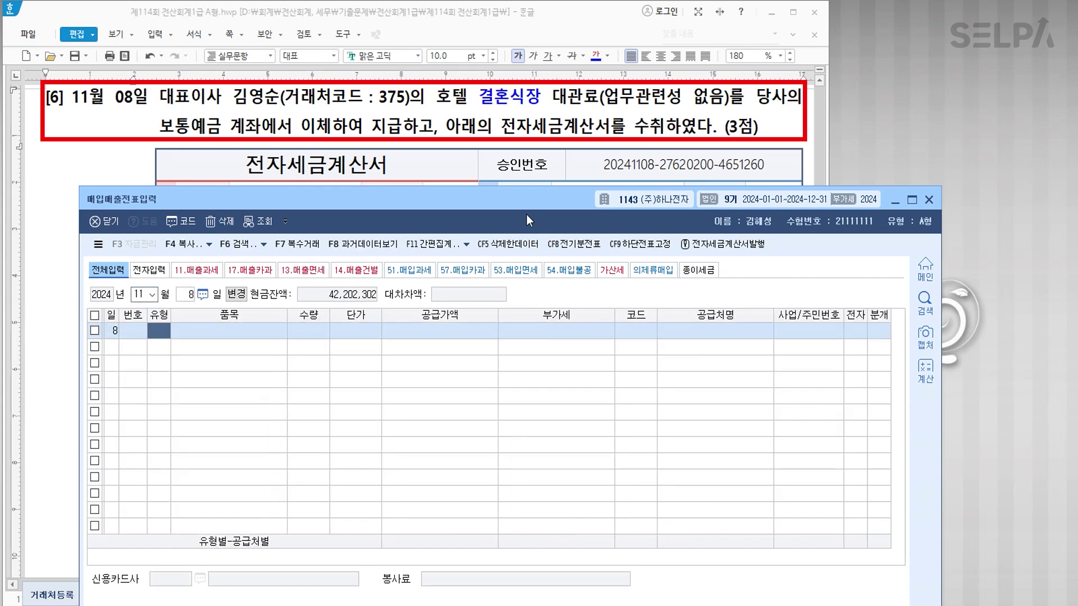
{"action": "left_click_drag", "start_coordinate": [517, 187], "coordinate": [504, 308]}
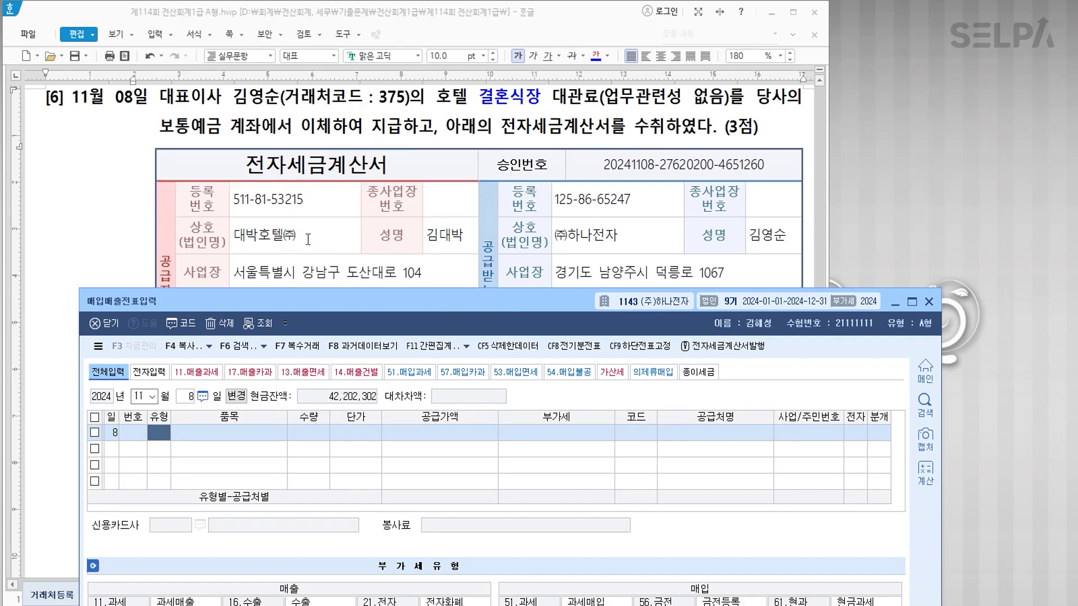
Set the November 8 entry's type to 54 (불공) and its item to 결혼식장, leaving quantity and unit price blank.
{"action": "type", "text": "54"}
{"action": "key", "text": "Return"}
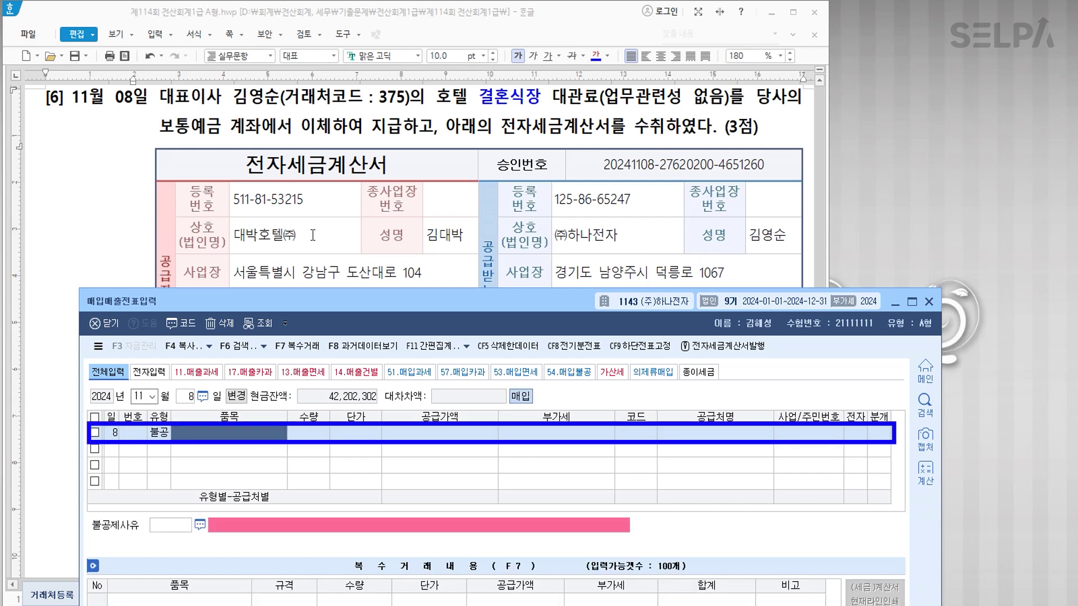
{"action": "type", "text": "결"}
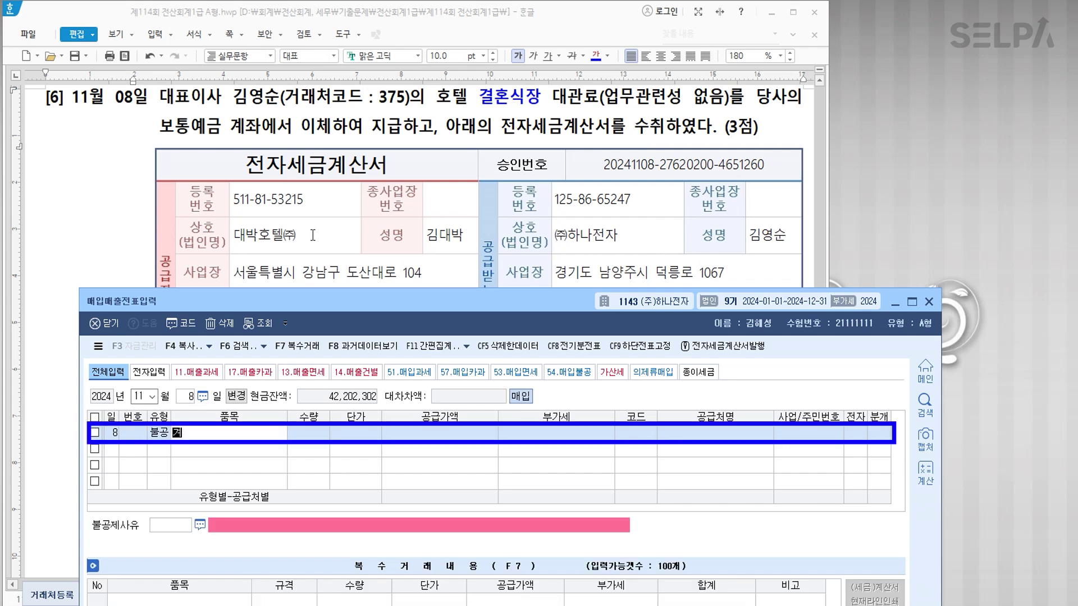
{"action": "type", "text": "혼식ㅈㅏㅇ"}
{"action": "key", "text": "Return"}
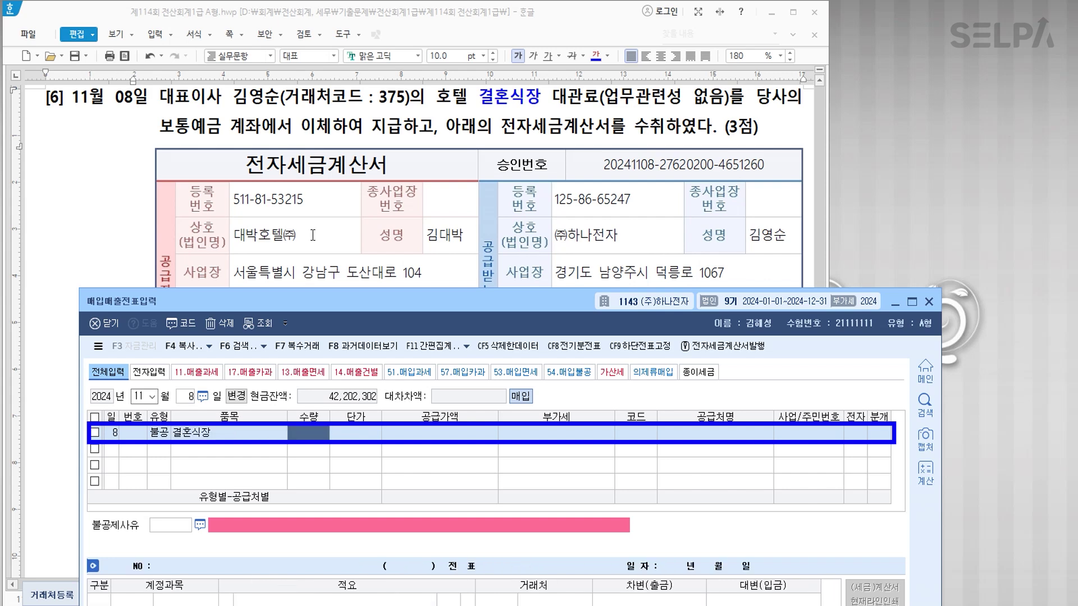
{"action": "key", "text": "Return"}
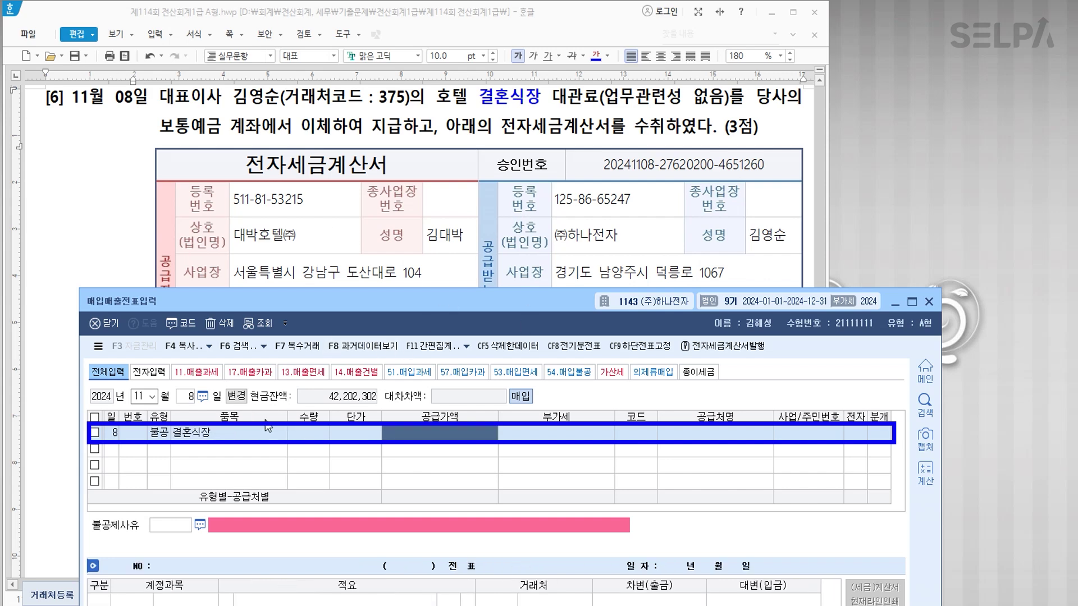
Enter a supply amount of 25,000,000 for the 결혼식장 purchase and set its non-deduction reason to 2 (사업과 직접 관련 없는 지출).
{"action": "scroll", "coordinate": [482, 254], "scroll_direction": "down", "scroll_amount": 6}
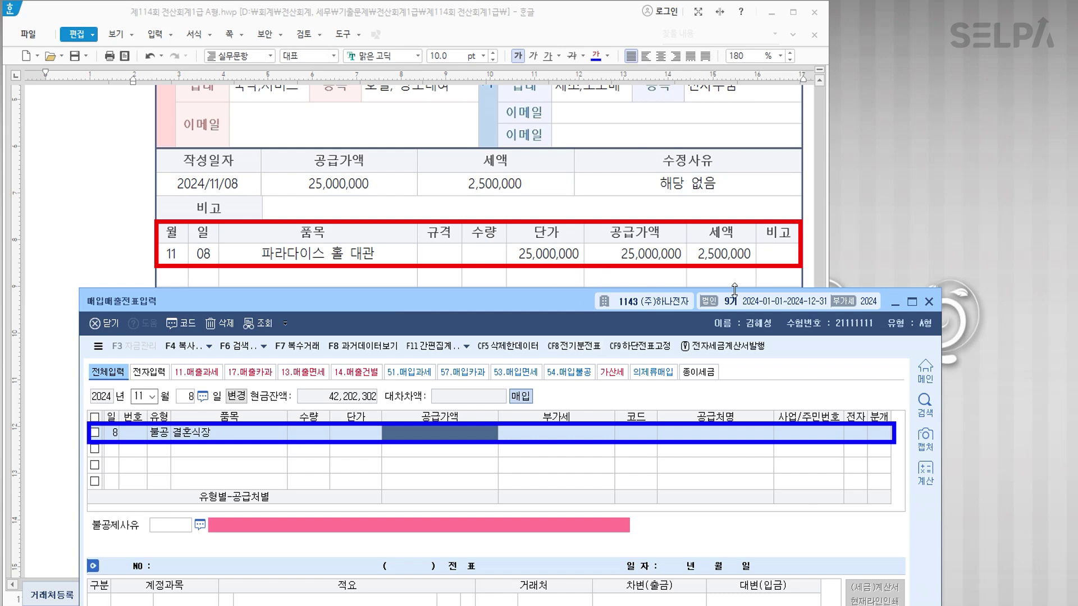
{"action": "type", "text": "25000000"}
{"action": "key", "text": "Return"}
{"action": "type", "text": "2"}
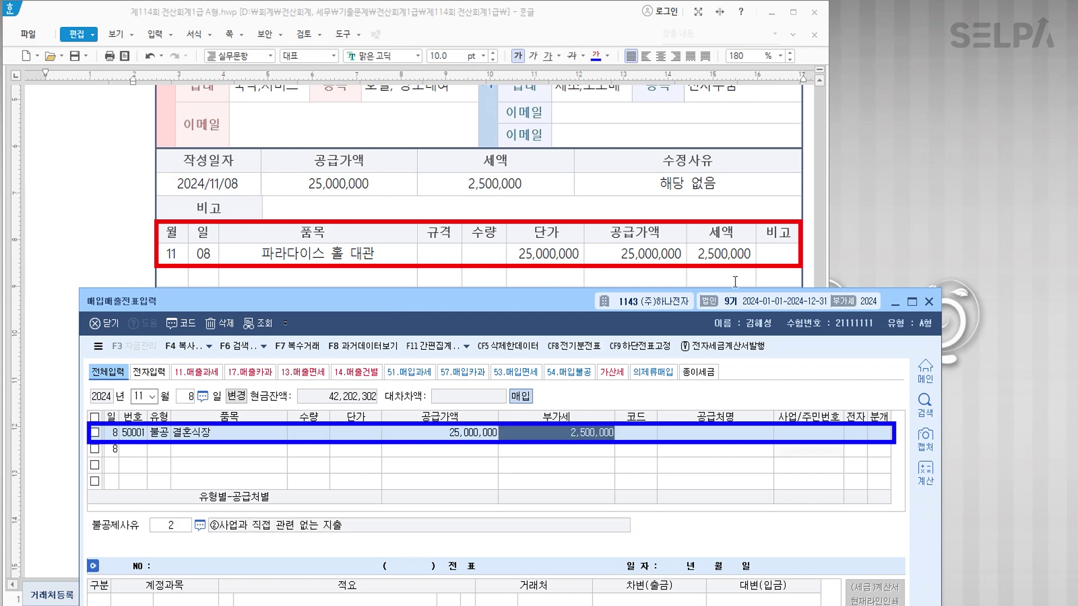
{"action": "key", "text": "Return"}
Set the 결혼식장 purchase's supplier to 대박호텔(주) and mark its tax invoice as electronic (1, 여).
{"action": "scroll", "coordinate": [625, 262], "scroll_direction": "up", "scroll_amount": 2}
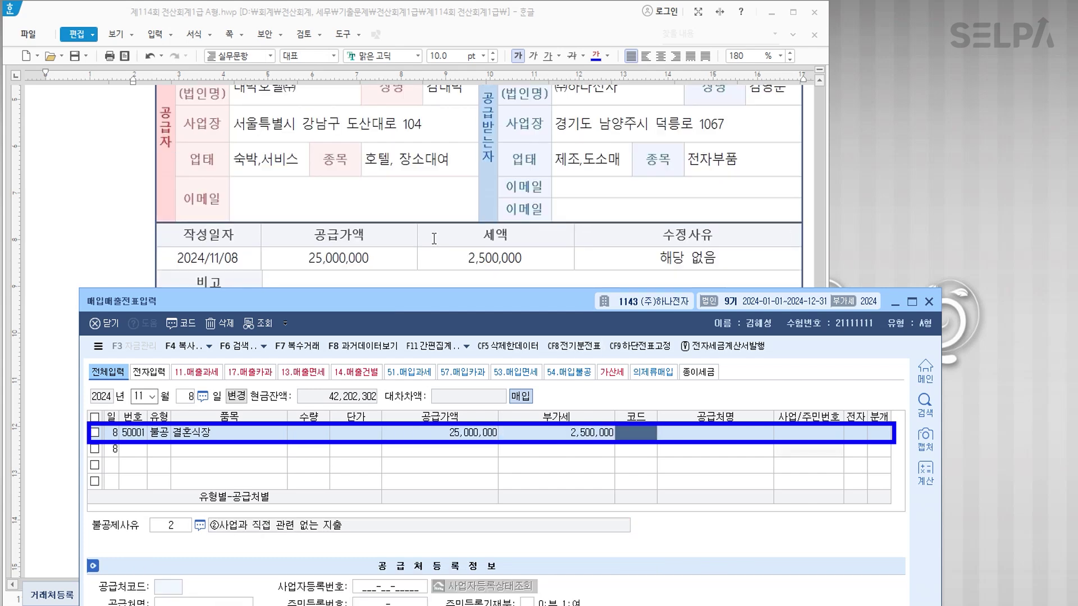
{"action": "scroll", "coordinate": [448, 244], "scroll_direction": "up", "scroll_amount": 2}
{"action": "type", "text": "대박"}
{"action": "key", "text": "Return"}
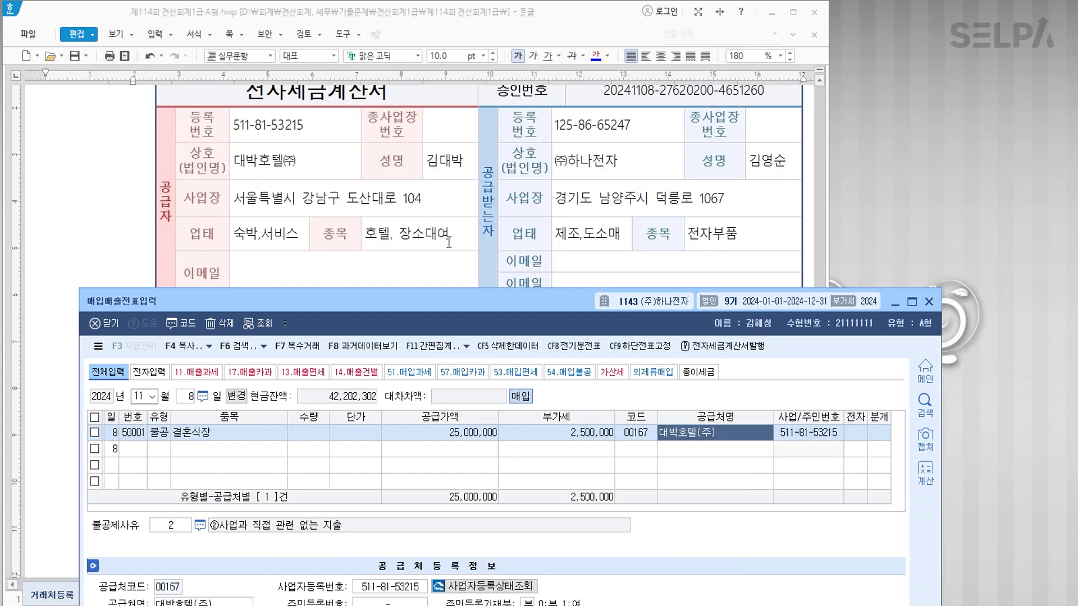
{"action": "key", "text": "Return"}
{"action": "type", "text": "1"}
{"action": "key", "text": "Return"}
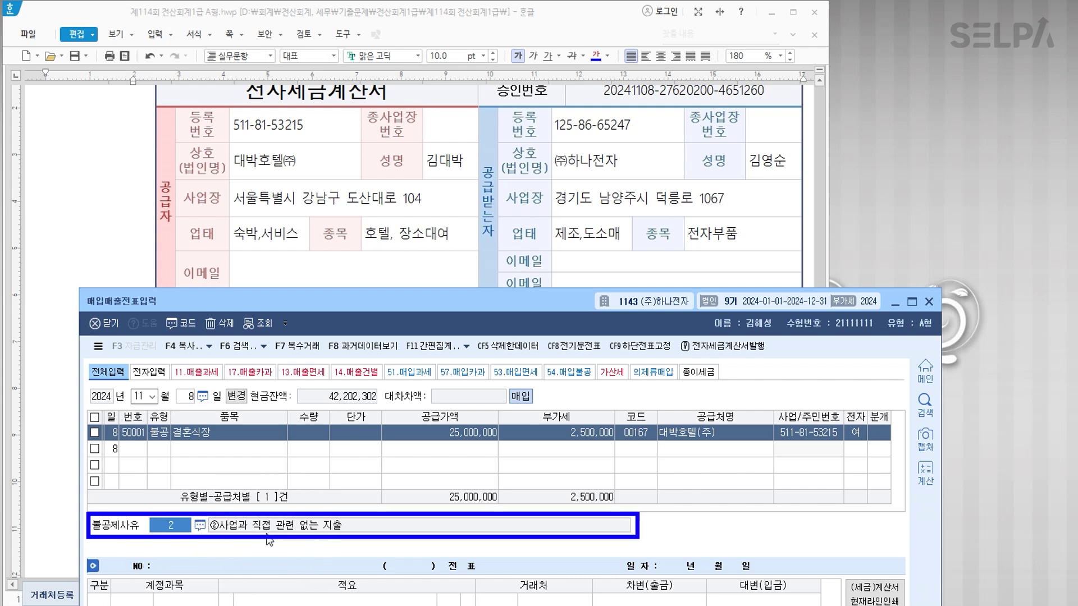
Switch to the exam document, color the word 보통예금 red in question [6], and check the invoice's payment section.
{"action": "left_click", "coordinate": [881, 434]}
{"action": "scroll", "coordinate": [585, 197], "scroll_direction": "down", "scroll_amount": 5}
{"action": "scroll", "coordinate": [586, 197], "scroll_direction": "up", "scroll_amount": 5}
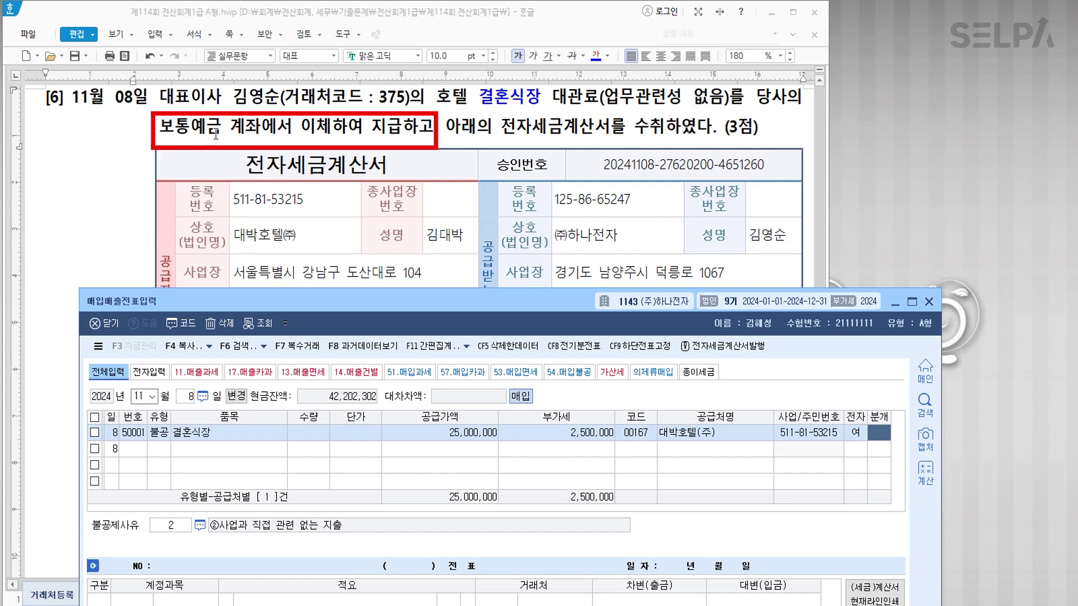
{"action": "double_click", "coordinate": [216, 135]}
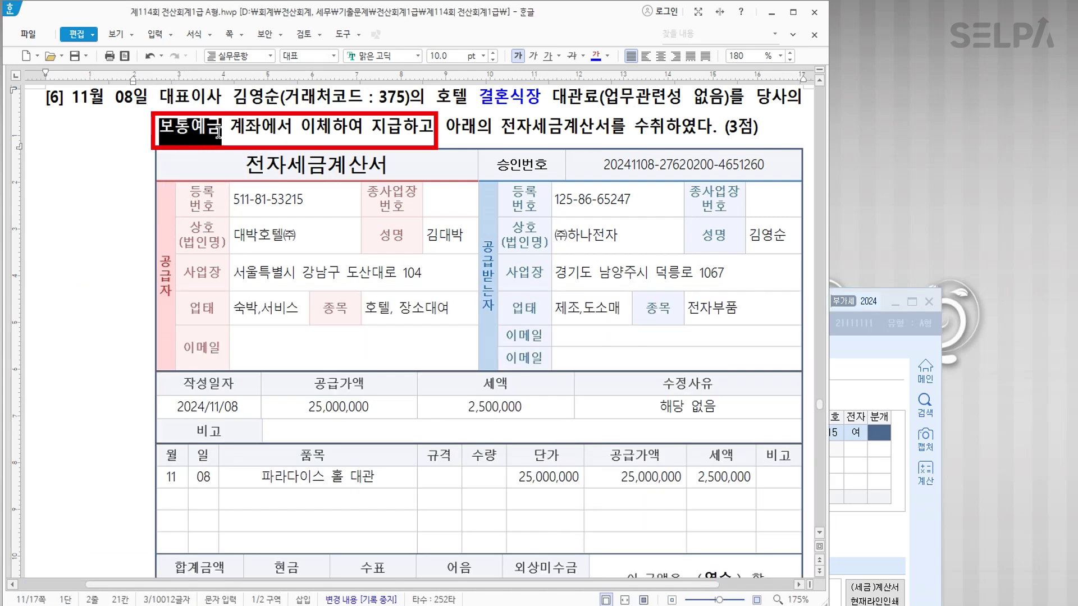
{"action": "left_click", "coordinate": [608, 56]}
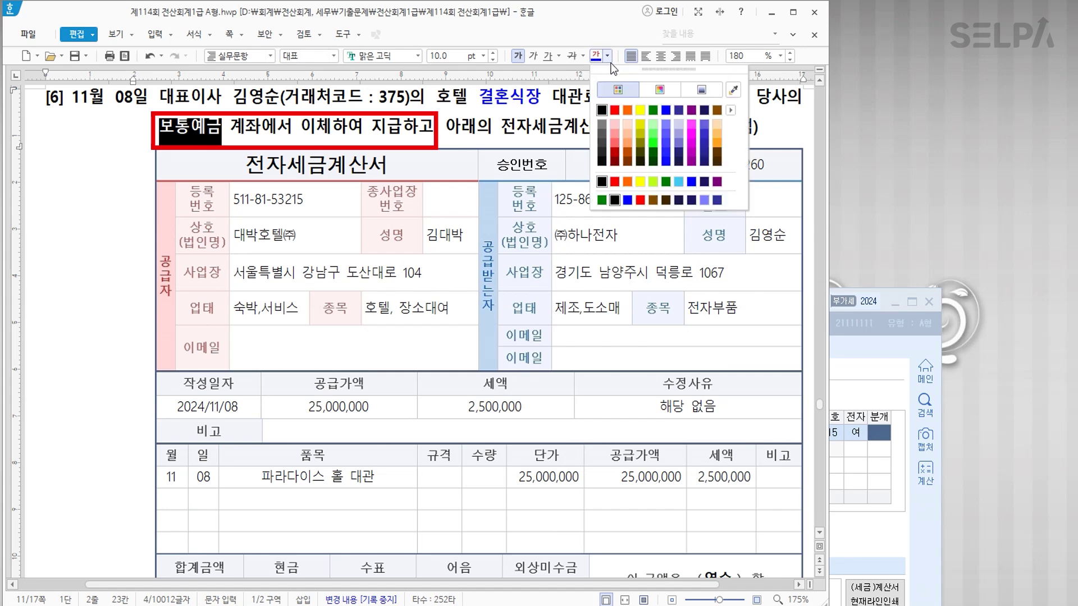
{"action": "left_click", "coordinate": [615, 110]}
{"action": "scroll", "coordinate": [393, 488], "scroll_direction": "down", "scroll_amount": 3}
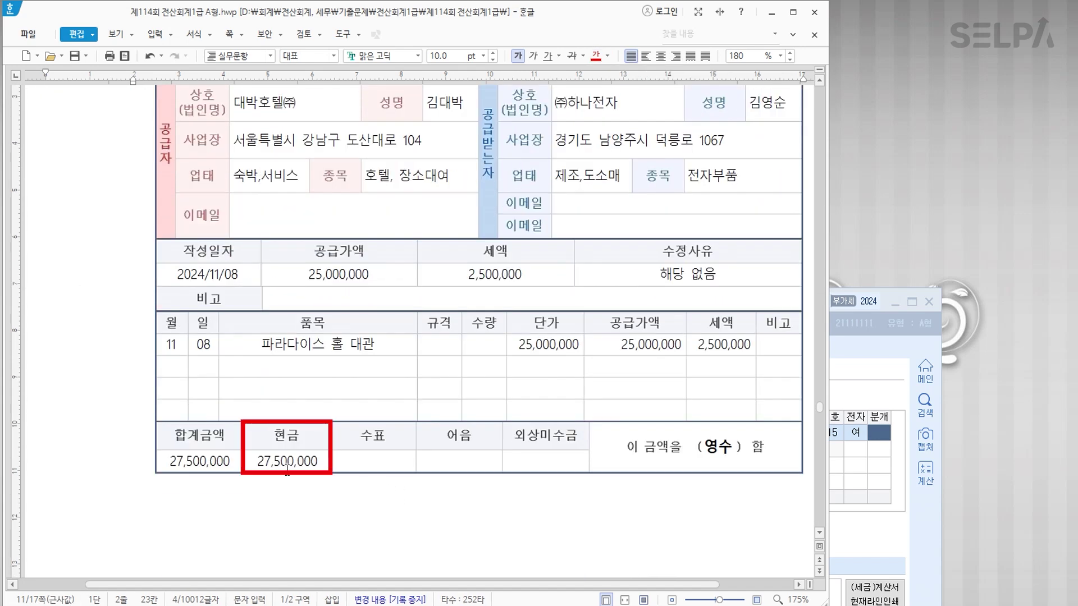
{"action": "scroll", "coordinate": [211, 190], "scroll_direction": "up", "scroll_amount": 3}
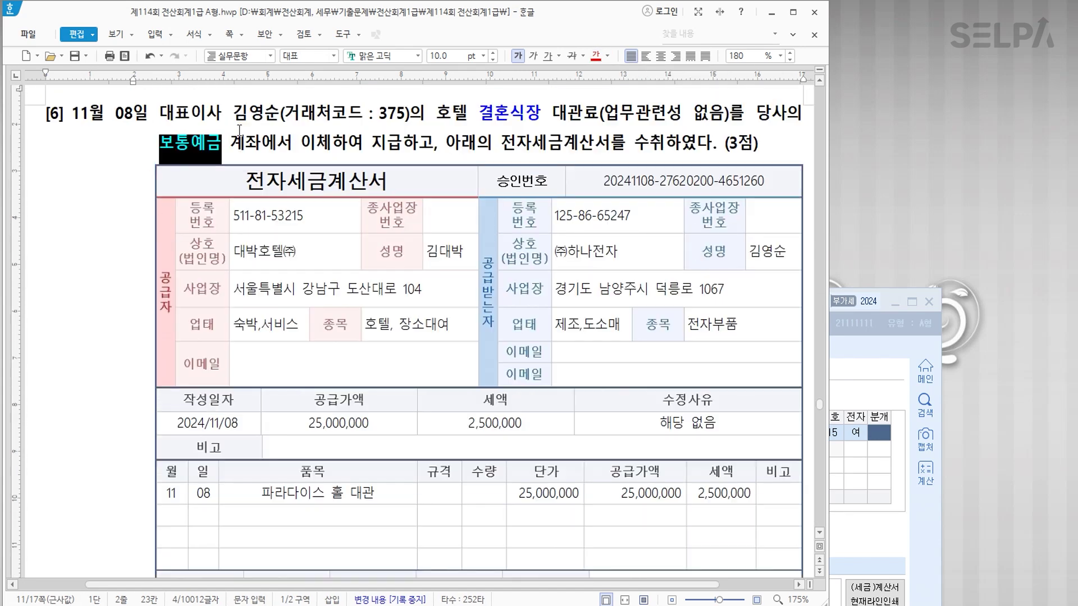
Set the 결혼식장 purchase's journal type to 3 (혼합) and add a credit line for 103 보통예금 of 27,500,000.
{"action": "left_click", "coordinate": [886, 447]}
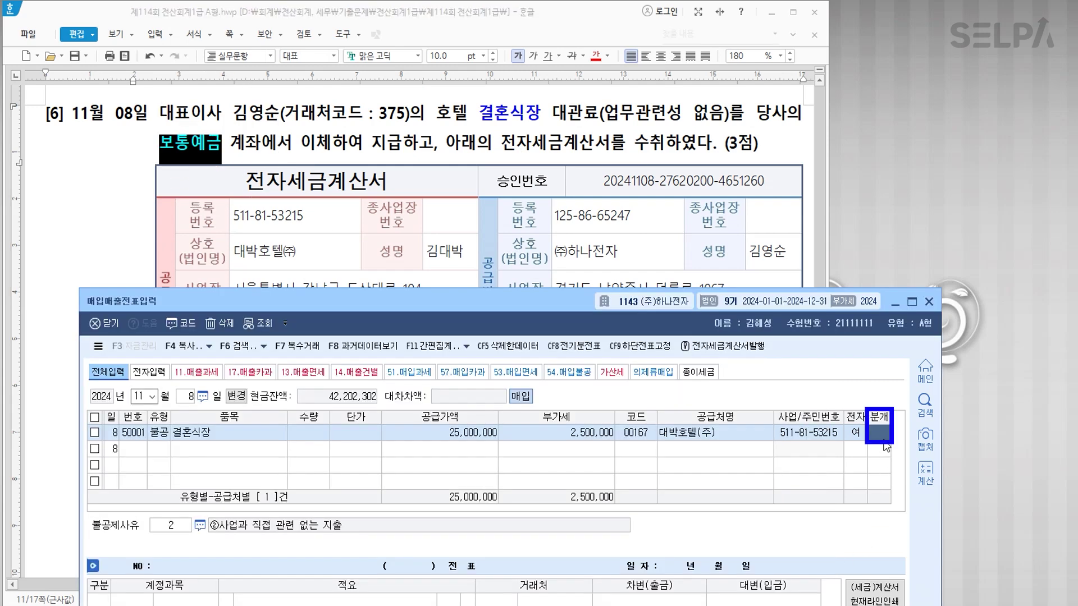
{"action": "key", "text": "3"}
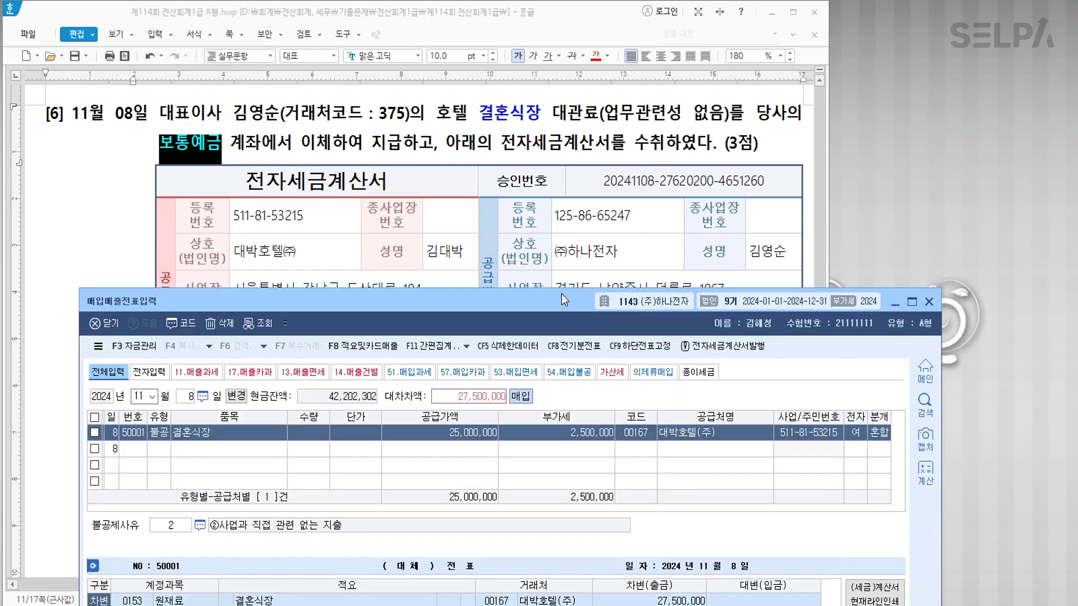
{"action": "left_click_drag", "start_coordinate": [544, 299], "coordinate": [544, 118]}
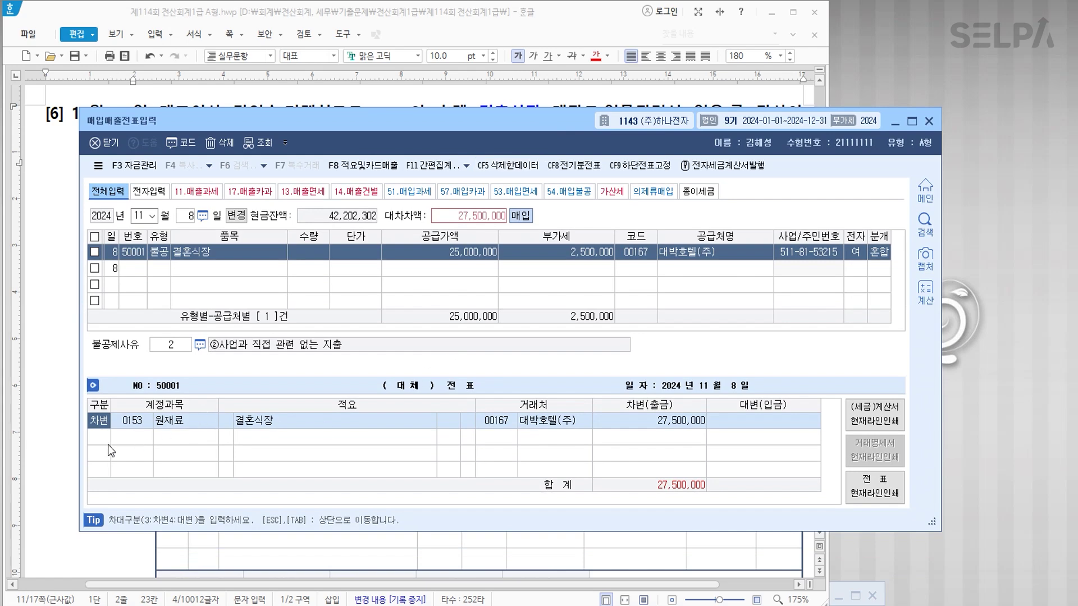
{"action": "left_click", "coordinate": [516, 431]}
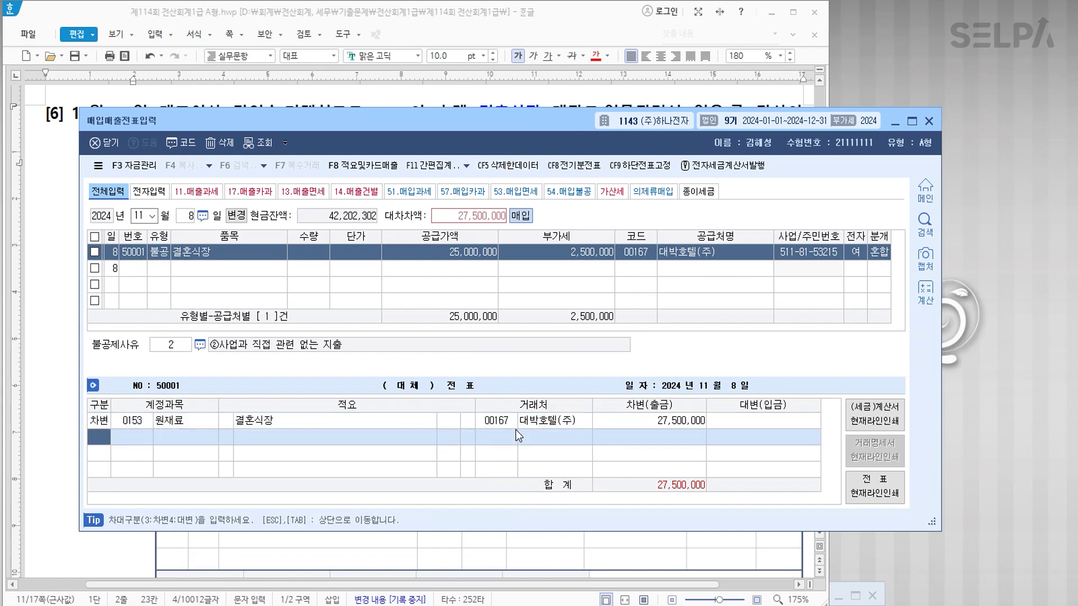
{"action": "type", "text": "4103"}
{"action": "key", "text": "Return"}
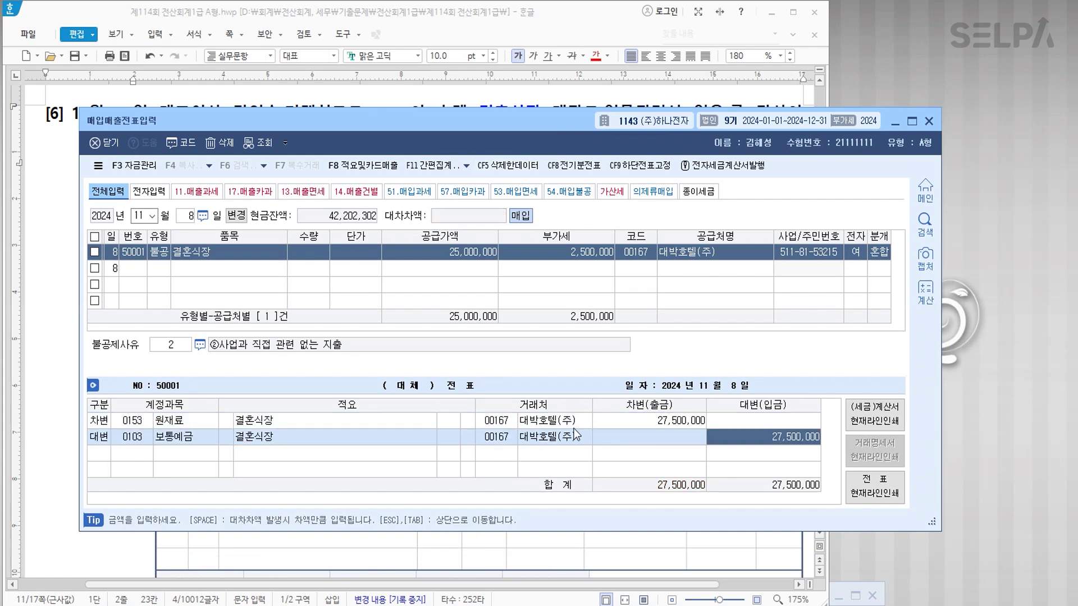
Check the payer in question [6], then change the journal's 원재료 debit account to 134 가지급금.
{"action": "left_click_drag", "start_coordinate": [511, 118], "coordinate": [519, 303]}
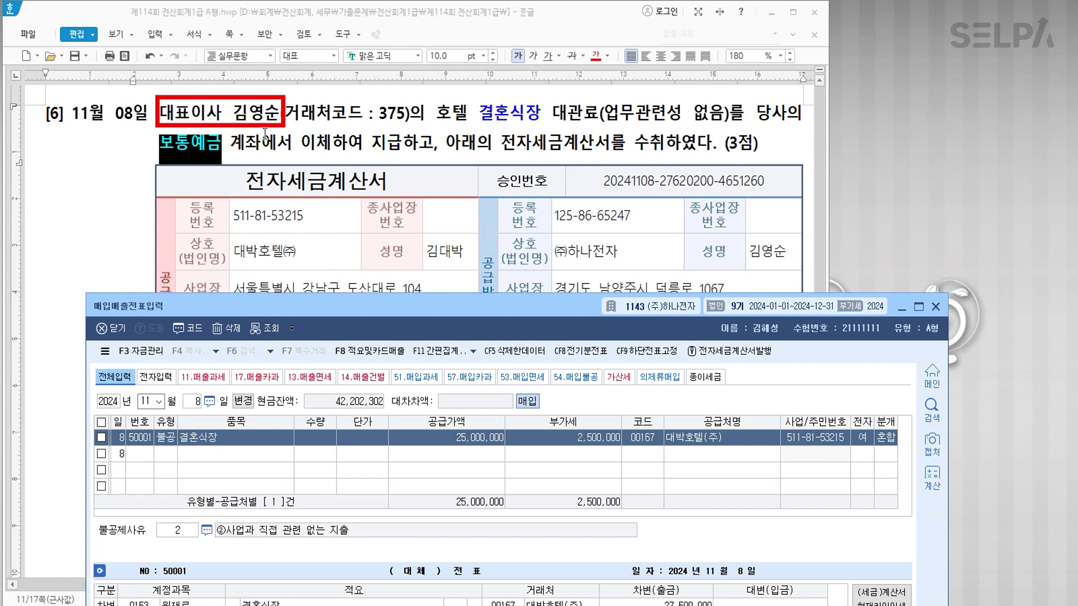
{"action": "left_click_drag", "start_coordinate": [461, 308], "coordinate": [461, 116]}
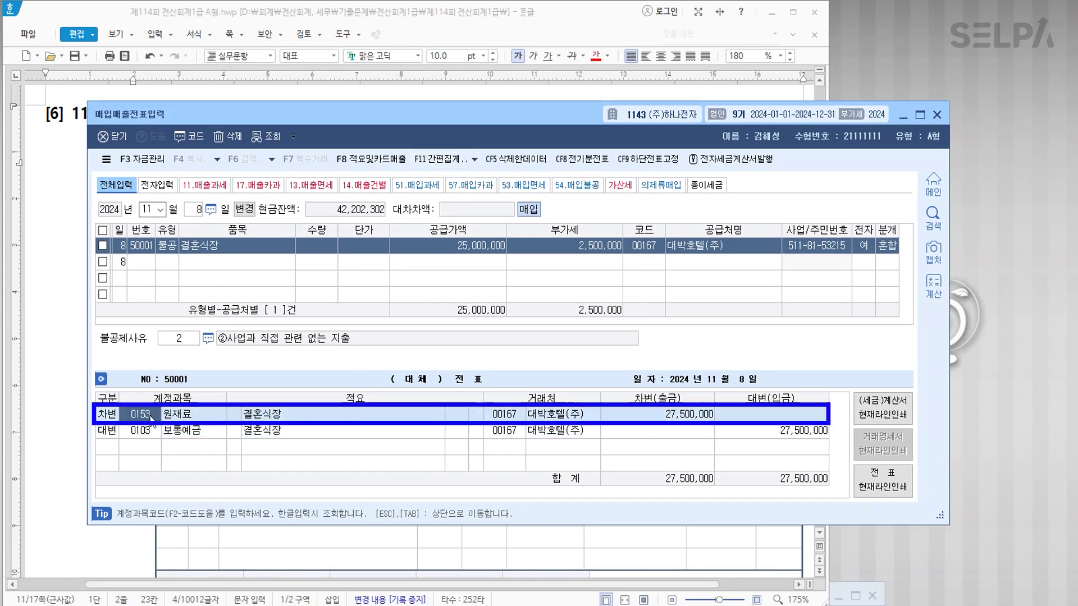
{"action": "type", "text": "0134"}
{"action": "key", "text": "Return"}
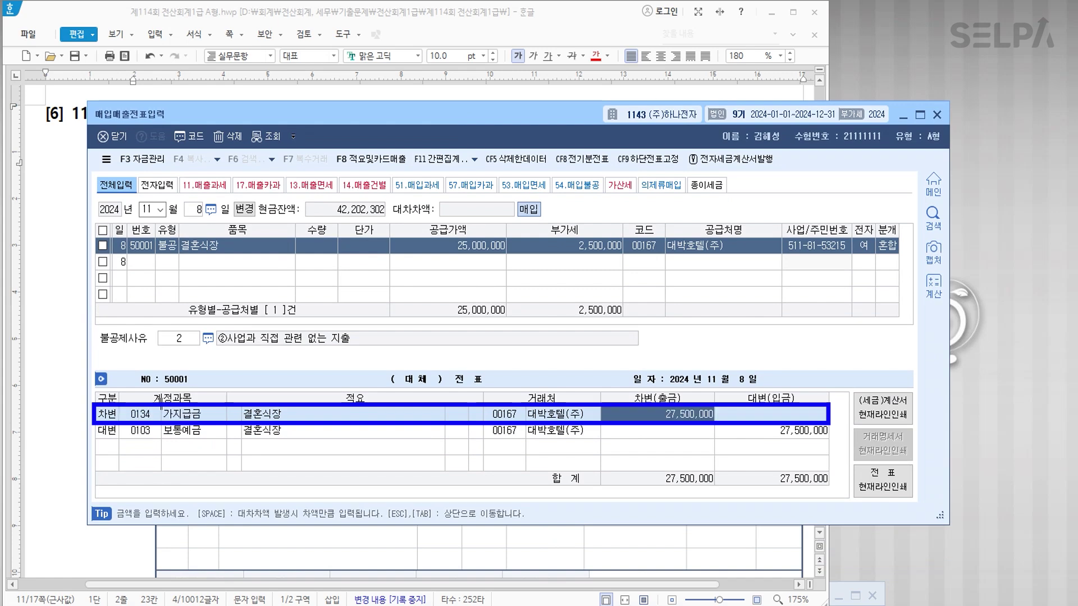
Change the 가지급금 line's trading partner to the company's representative director (code 375) and complete the November 8 voucher.
{"action": "left_click_drag", "start_coordinate": [504, 107], "coordinate": [509, 224]}
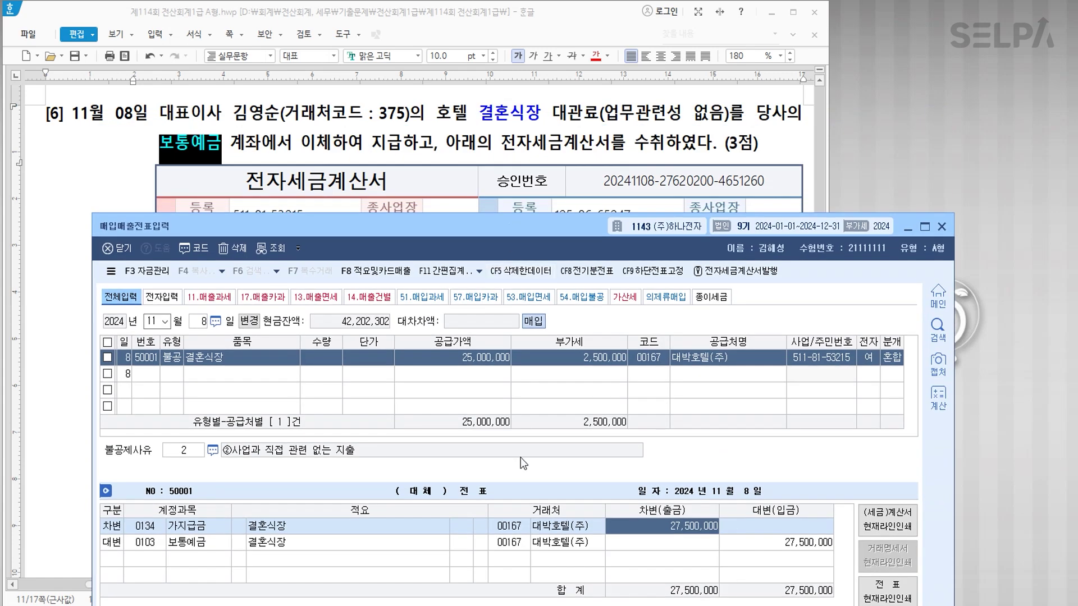
{"action": "left_click", "coordinate": [517, 526]}
{"action": "type", "text": "김영순"}
{"action": "key", "text": "Return"}
{"action": "key", "text": "Return"}
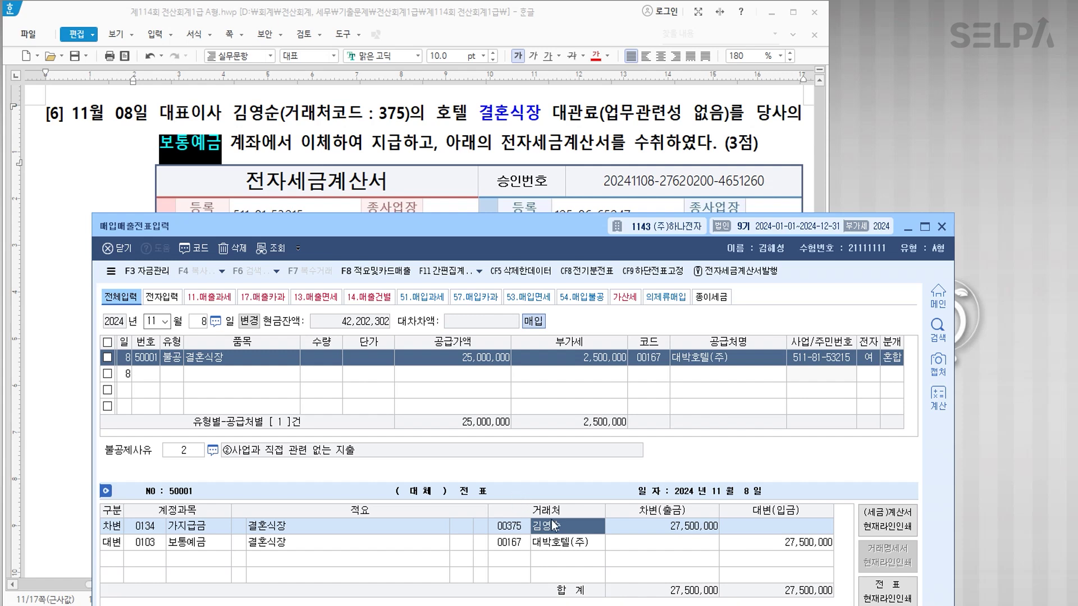
{"action": "key", "text": "Return"}
{"action": "key", "text": "Return"}
{"action": "key", "text": "Return"}
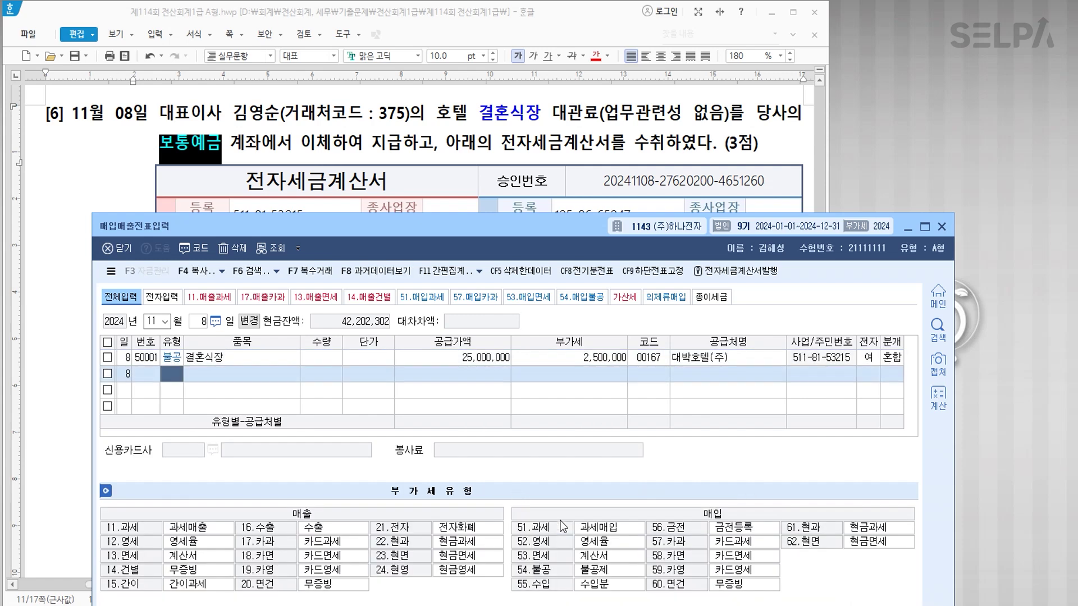
Go to 문제4 in the exam document and color the words 오류가 발견 and 정정 red in its instructions.
{"action": "left_click", "coordinate": [418, 148]}
{"action": "scroll", "coordinate": [473, 246], "scroll_direction": "down", "scroll_amount": 5}
{"action": "scroll", "coordinate": [473, 245], "scroll_direction": "down", "scroll_amount": 8}
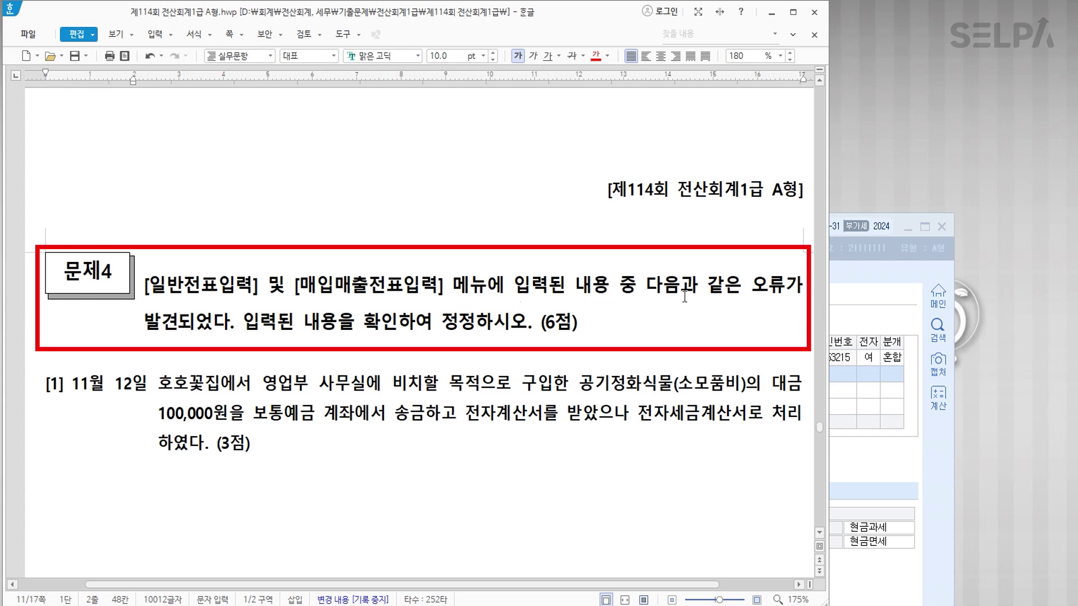
{"action": "left_click_drag", "start_coordinate": [752, 287], "coordinate": [175, 324]}
{"action": "left_click", "coordinate": [595, 56]}
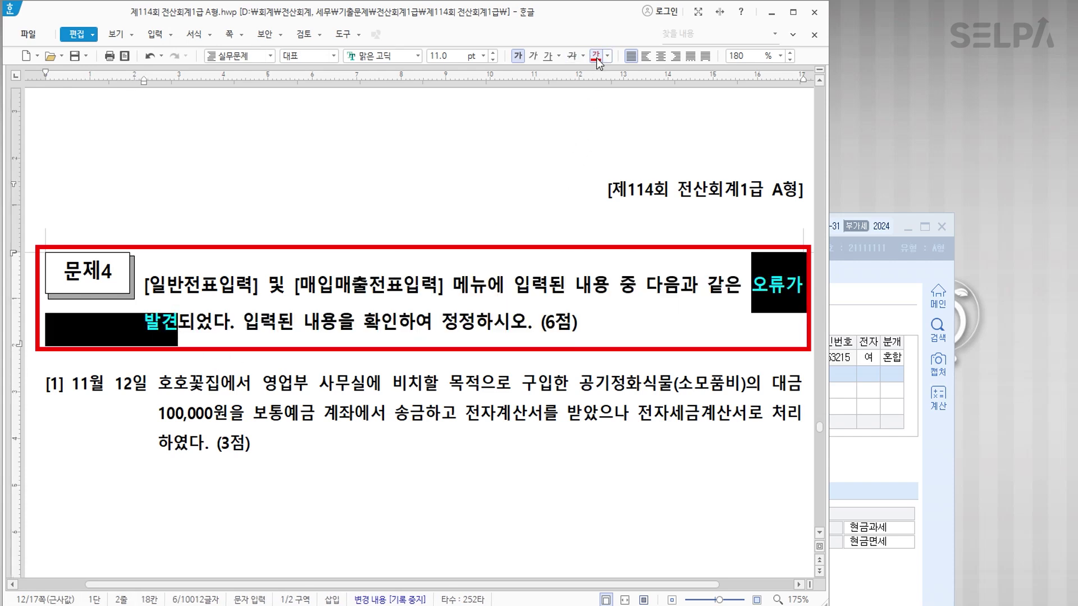
{"action": "left_click_drag", "start_coordinate": [449, 326], "coordinate": [472, 325]}
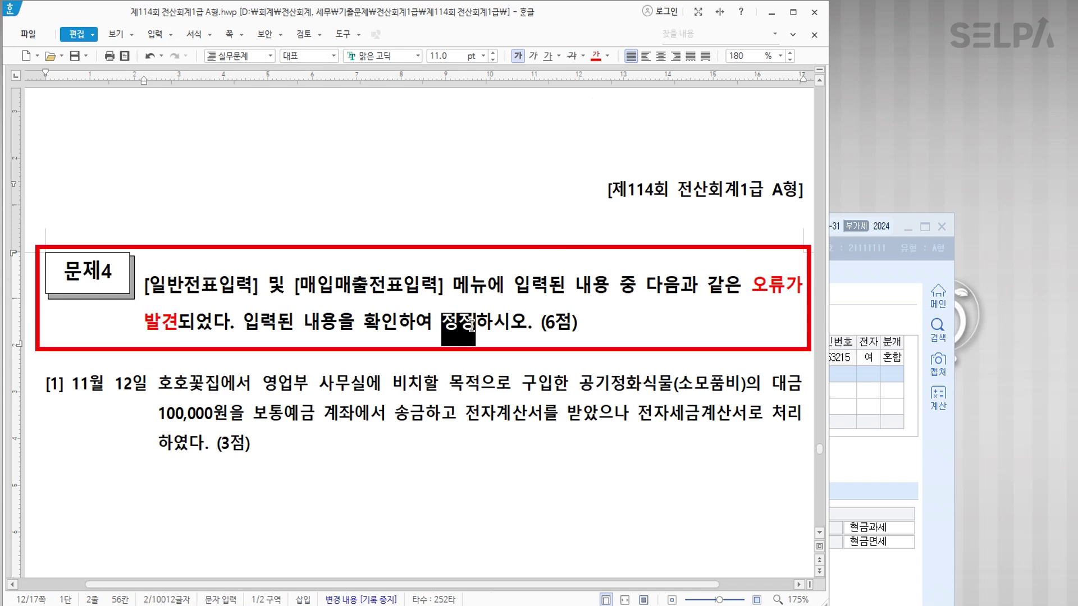
{"action": "left_click", "coordinate": [595, 56]}
{"action": "left_click", "coordinate": [341, 387]}
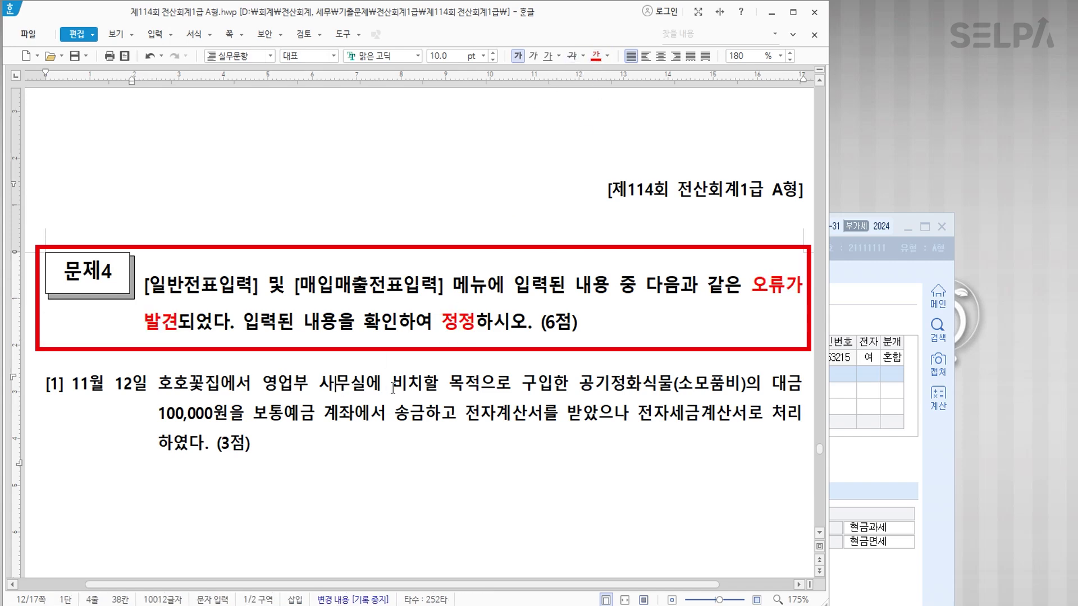
Read question [1] of 문제4, then load the November 12 vouchers in the 매입매출전표입력 window.
{"action": "scroll", "coordinate": [348, 382], "scroll_direction": "down", "scroll_amount": 4}
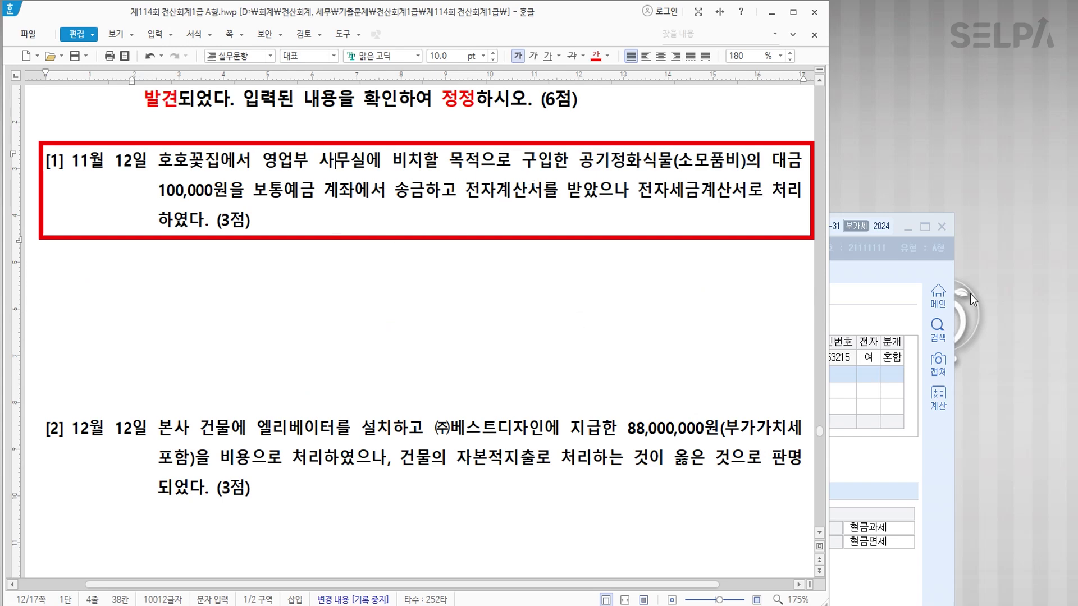
{"action": "left_click", "coordinate": [870, 292]}
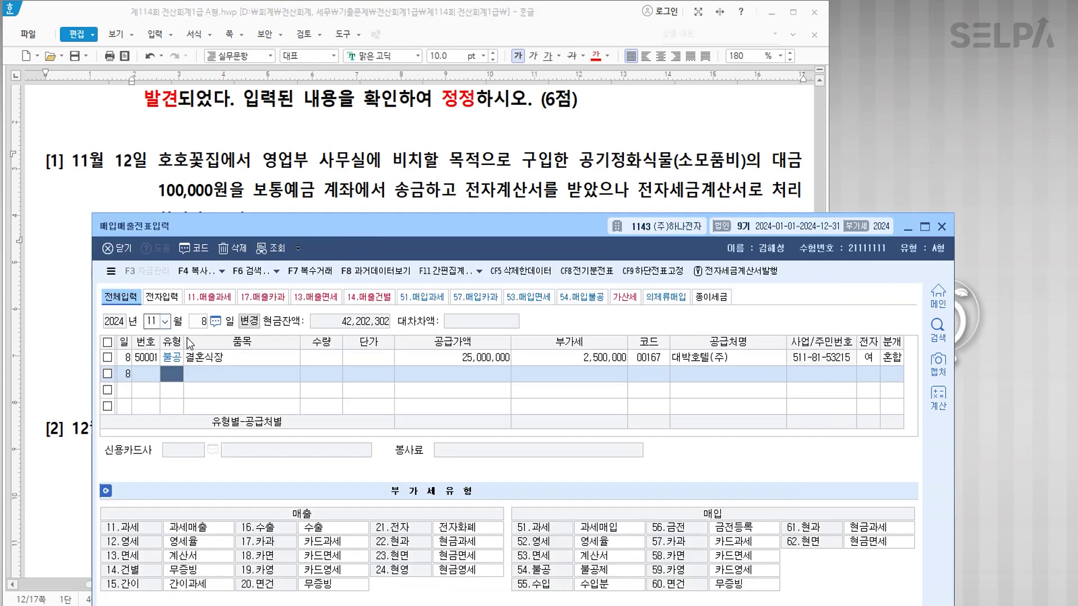
{"action": "left_click", "coordinate": [201, 322]}
{"action": "type", "text": "12"}
{"action": "key", "text": "Return"}
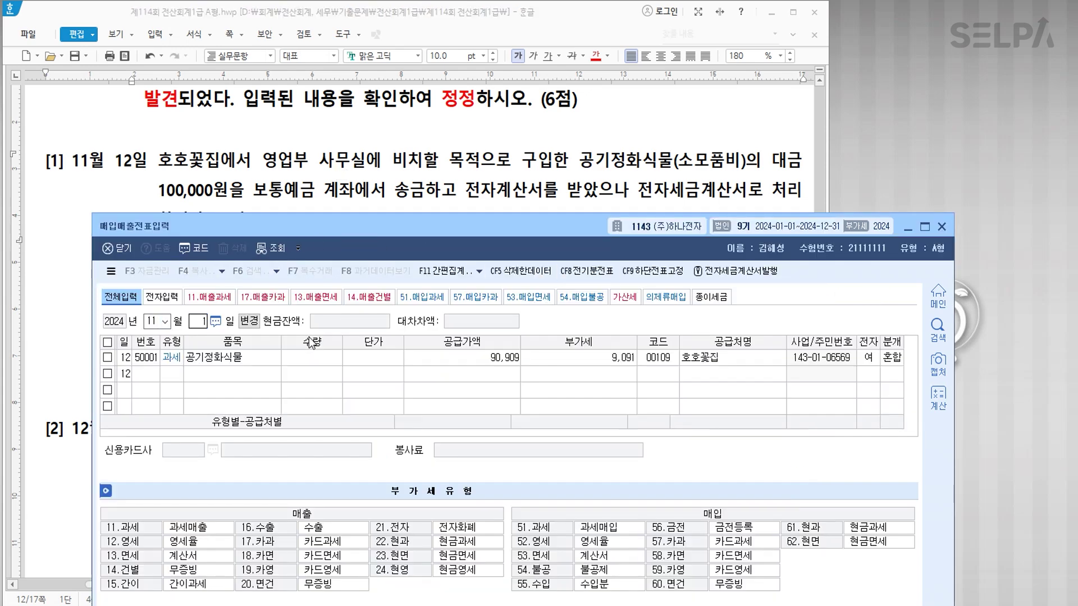
Tick the 공기정화식물 voucher to review its journal lines, and move the window down slightly to uncover question [1].
{"action": "left_click", "coordinate": [215, 358]}
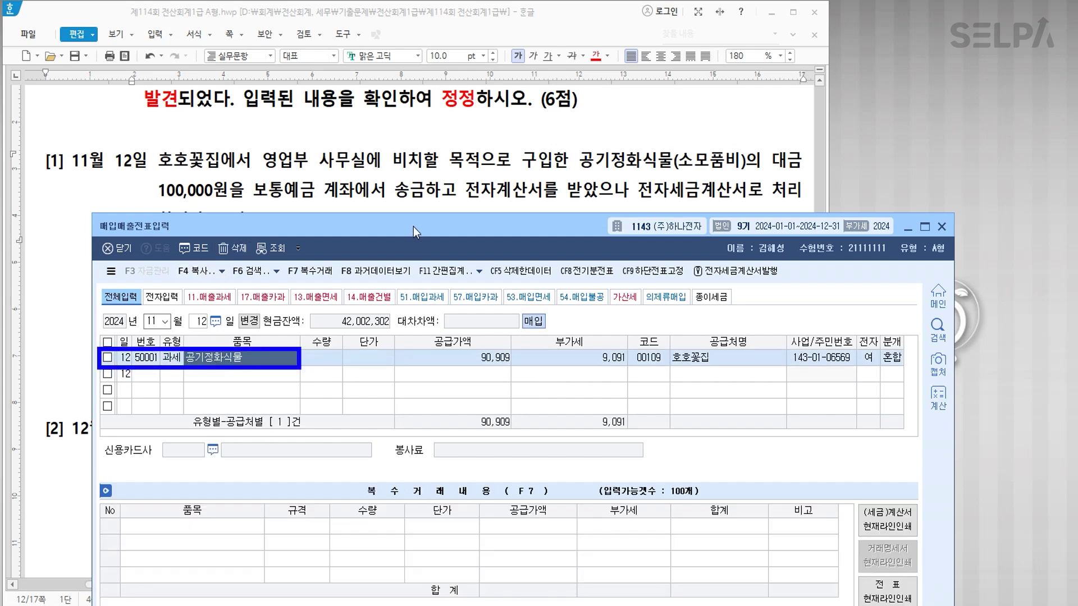
{"action": "left_click_drag", "start_coordinate": [413, 227], "coordinate": [412, 228]}
{"action": "left_click", "coordinate": [120, 360]}
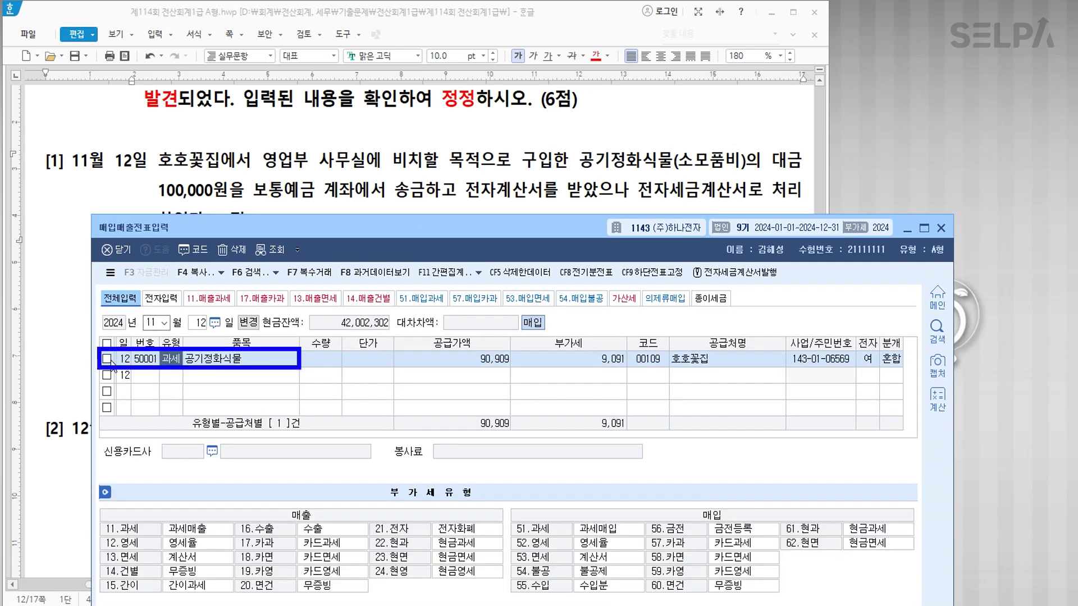
{"action": "left_click", "coordinate": [106, 359]}
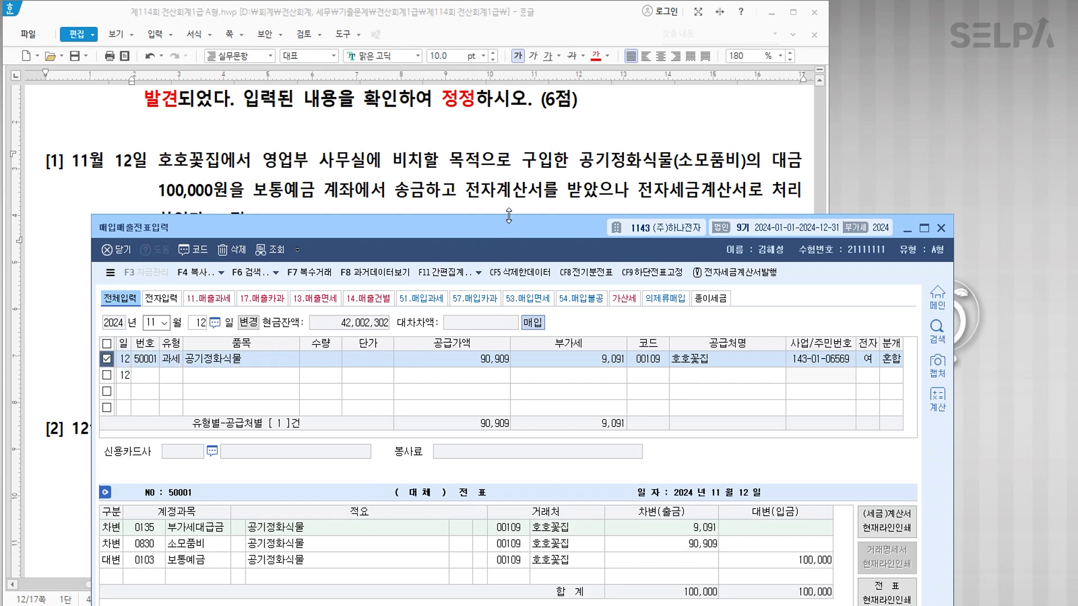
{"action": "mouse_move", "coordinate": [511, 237]}
{"action": "left_mouse_down"}
{"action": "mouse_move", "coordinate": [501, 262]}
{"action": "mouse_move", "coordinate": [503, 244]}
{"action": "left_mouse_up"}
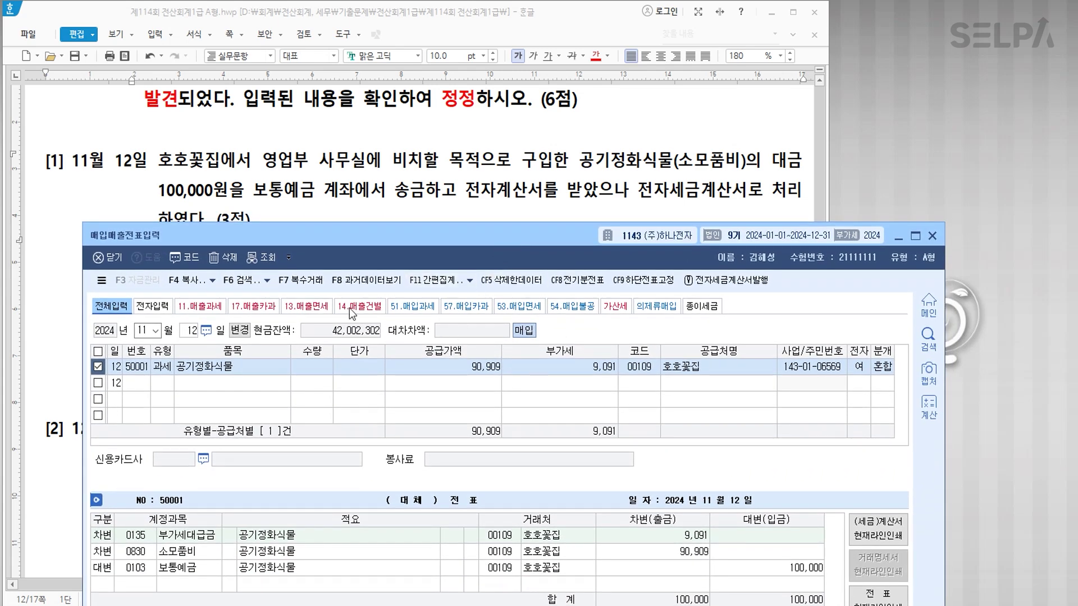
Change the 공기정화식물 voucher's type to 53 (면세) and advance to its supply amount.
{"action": "left_click", "coordinate": [167, 371]}
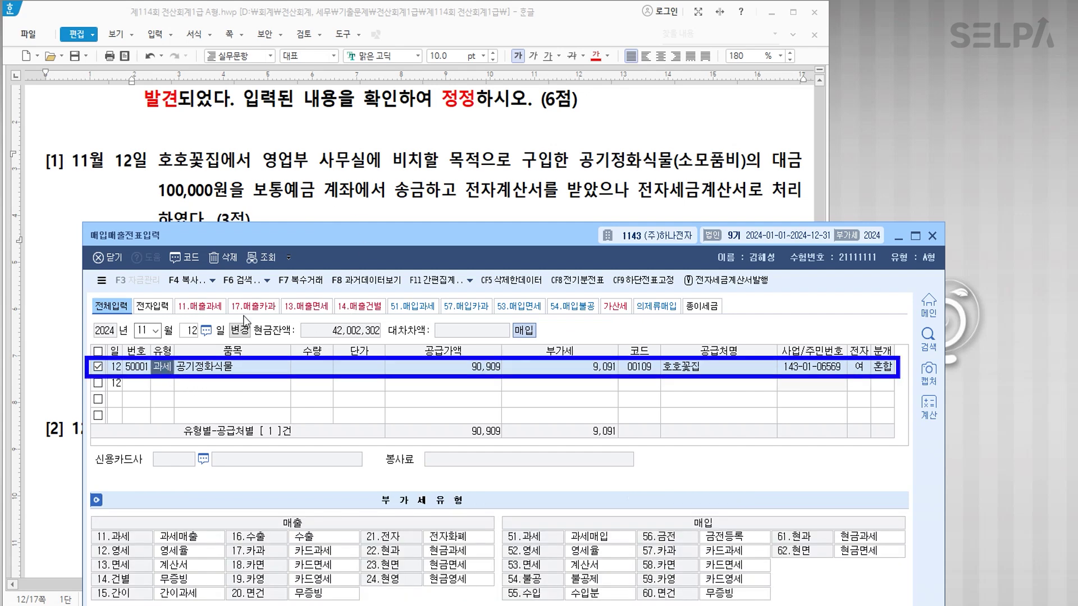
{"action": "type", "text": "13"}
{"action": "key", "text": "Return"}
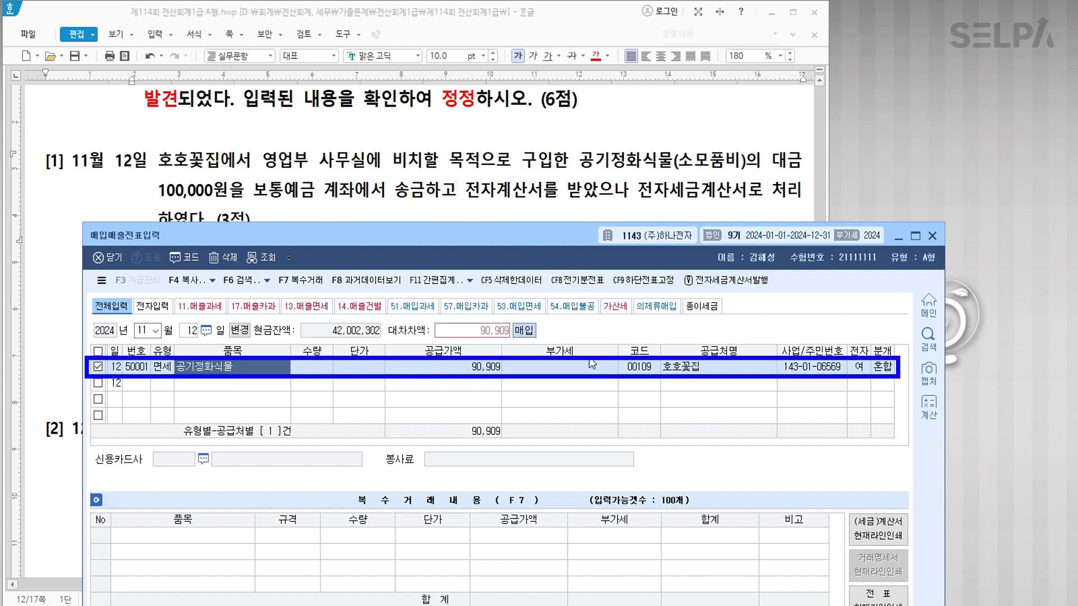
{"action": "key", "text": "Return"}
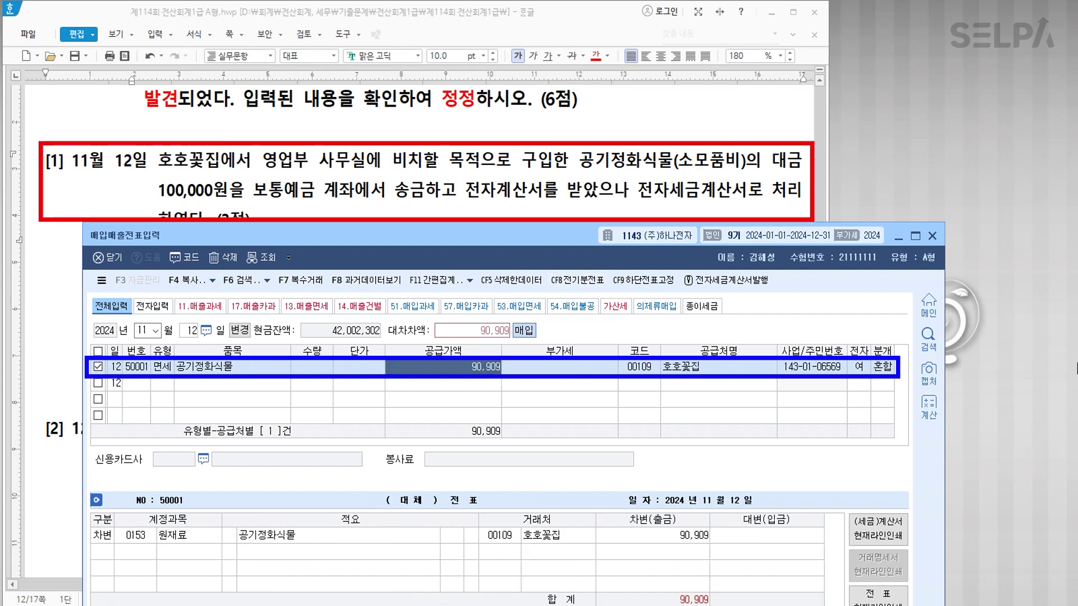
Set the 공기정화식물 voucher's supply amount to 100,000 and keep its supplier.
{"action": "type", "text": "1000000"}
{"action": "key", "text": "Return"}
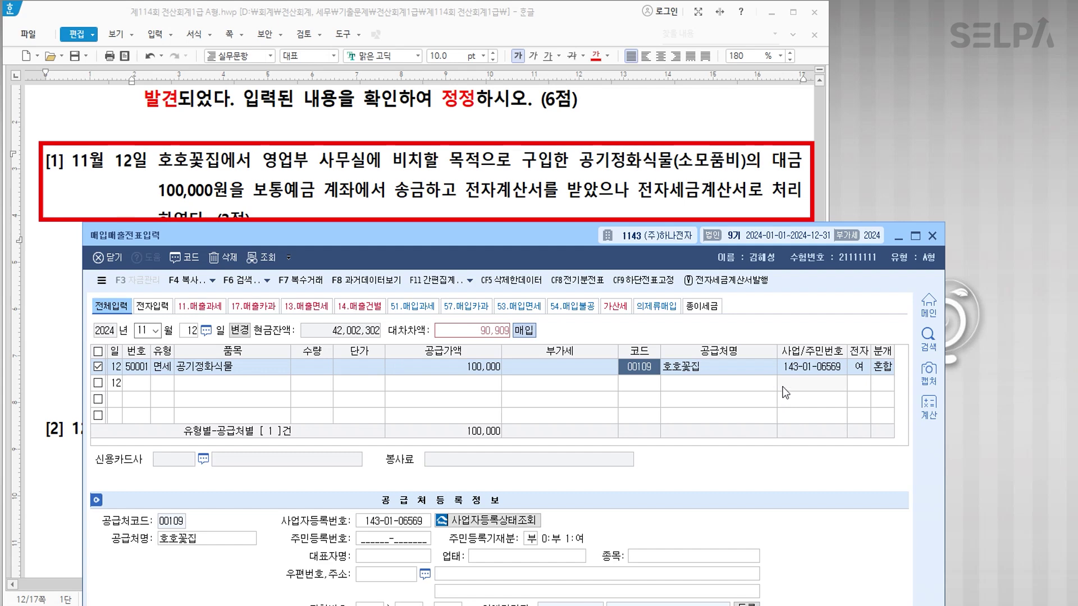
{"action": "key", "text": "Return"}
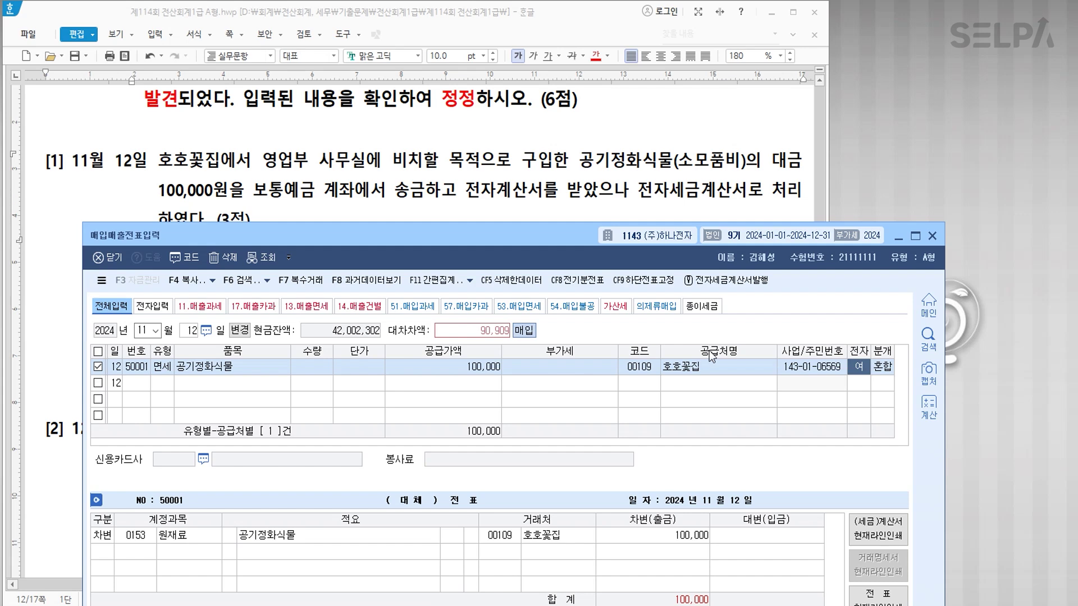
Change the voucher's debit account from 원재료 to 0830 소모품비 (판매관리비).
{"action": "left_click", "coordinate": [135, 537]}
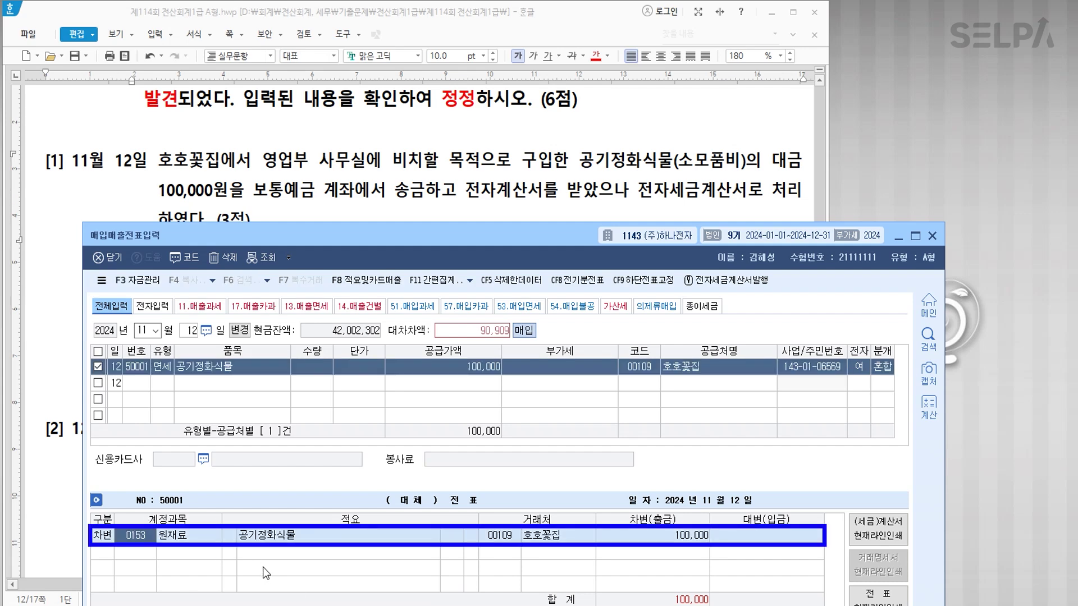
{"action": "type", "text": "소모"}
{"action": "key", "text": "Return"}
{"action": "key", "text": "Down"}
{"action": "key", "text": "Down"}
{"action": "key", "text": "Down"}
{"action": "key", "text": "Down"}
{"action": "key", "text": "Down"}
{"action": "key", "text": "Down"}
{"action": "key", "text": "Down"}
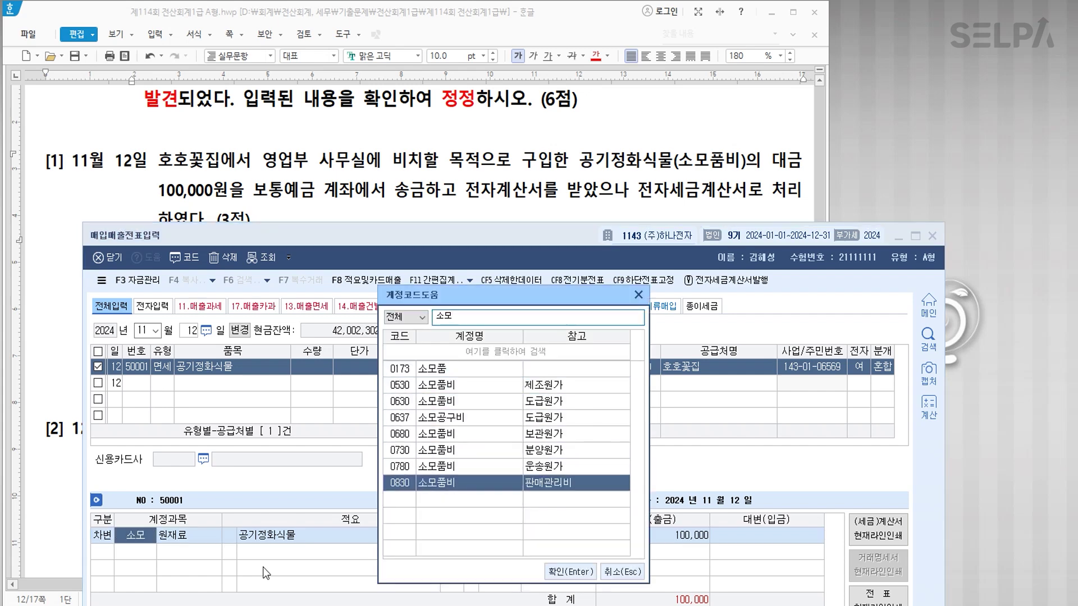
{"action": "key", "text": "Return"}
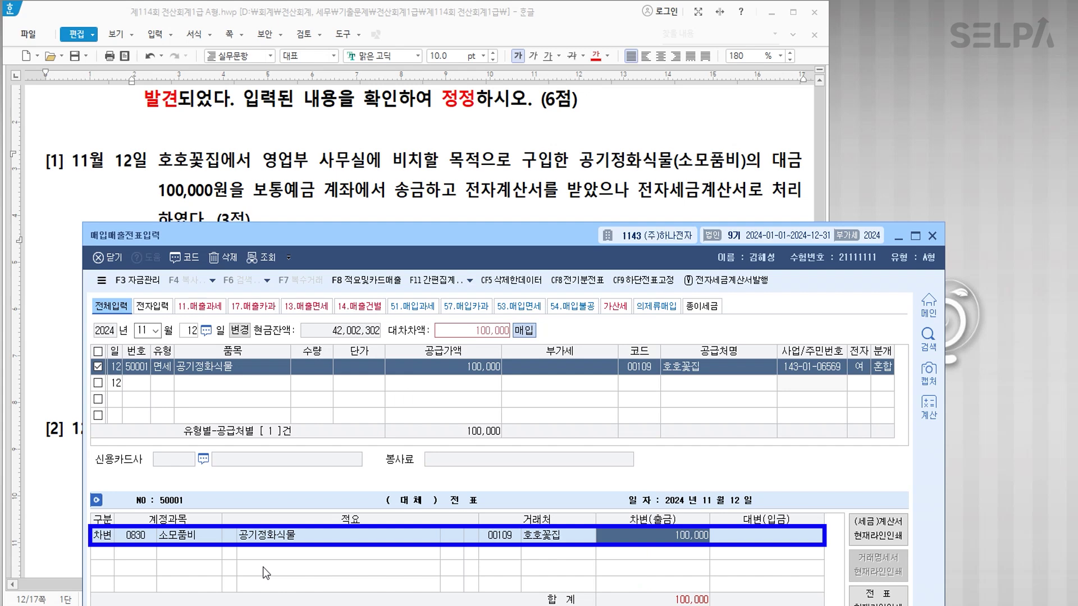
Add a credit line for 100,000 to account 103 보통예금 in the 공기정화식물 voucher.
{"action": "key", "text": "Return"}
{"action": "type", "text": "4"}
{"action": "key", "text": "Return"}
{"action": "type", "text": "103"}
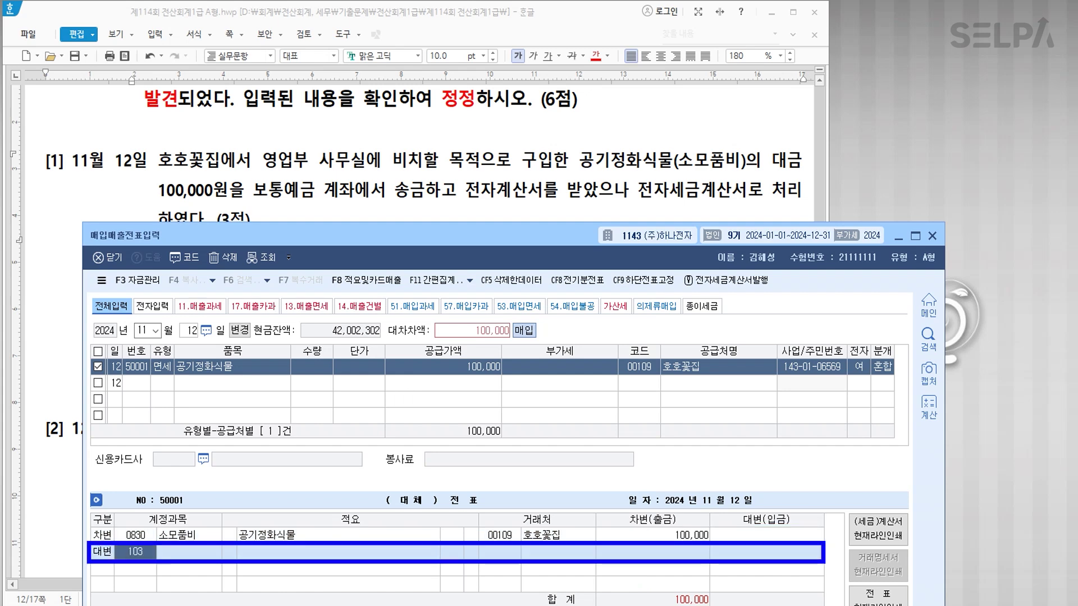
{"action": "key", "text": "Return"}
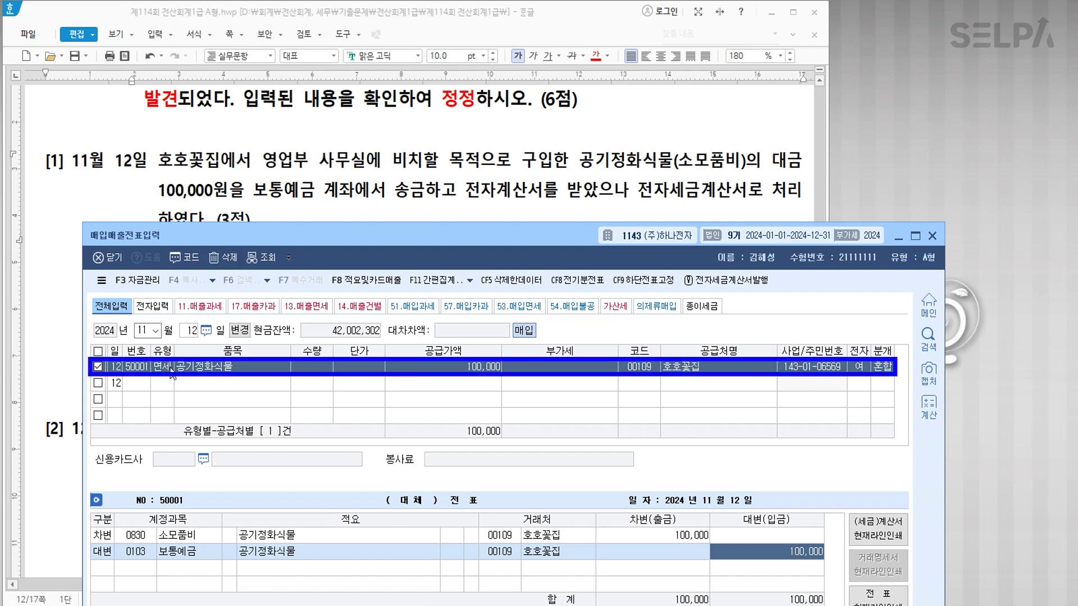
{"action": "left_click", "coordinate": [268, 560]}
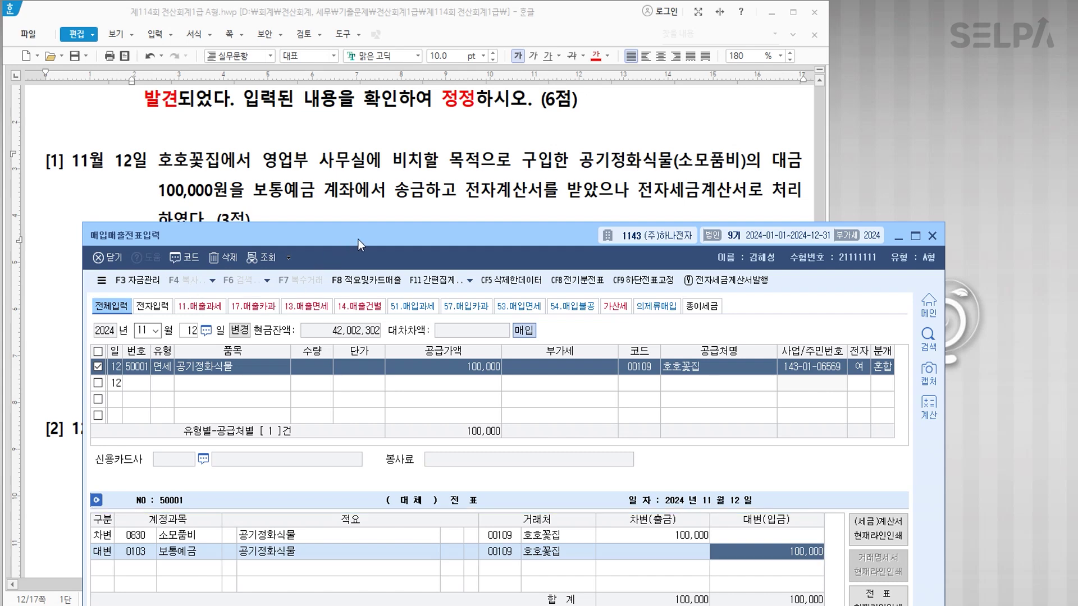
Read question [2] of 문제4, then load the December 12 vouchers in 매입매출전표입력.
{"action": "left_click", "coordinate": [411, 189]}
{"action": "scroll", "coordinate": [423, 222], "scroll_direction": "down", "scroll_amount": 5}
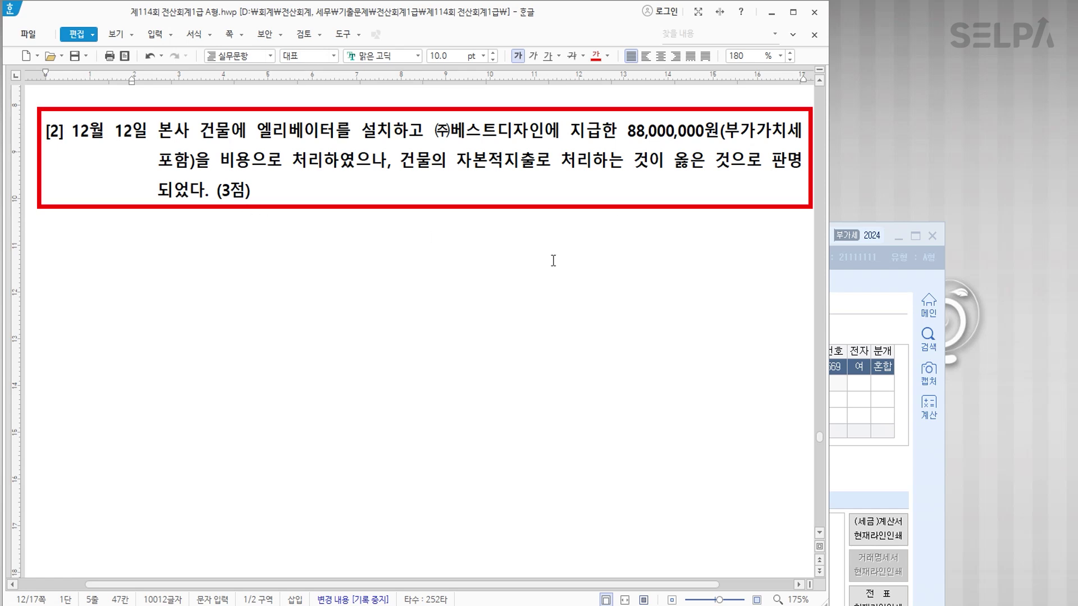
{"action": "left_click", "coordinate": [862, 458]}
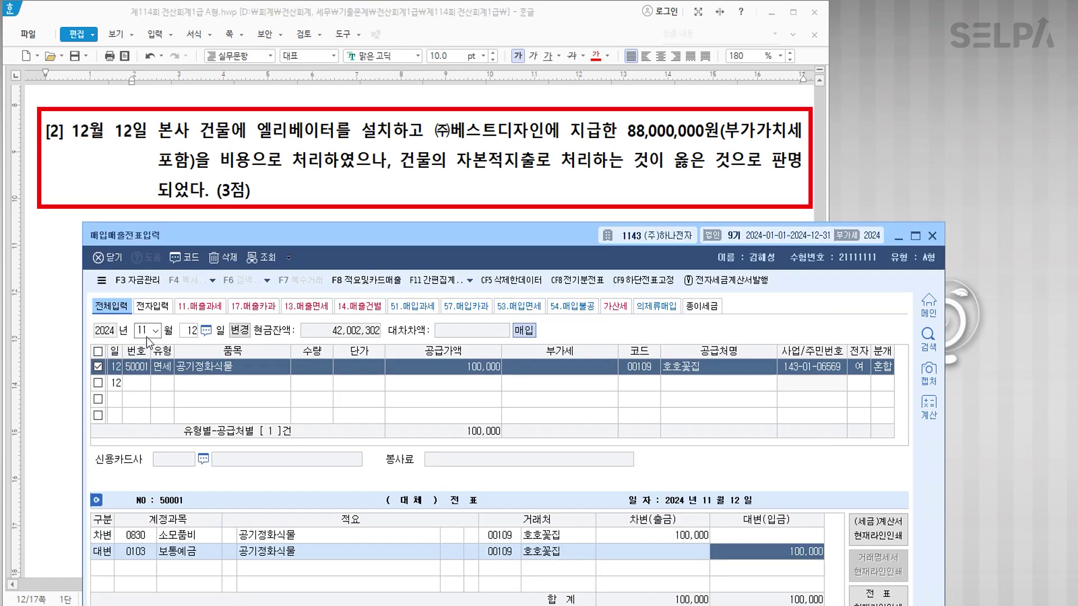
{"action": "type", "text": "12"}
{"action": "key", "text": "Return"}
{"action": "key", "text": "Return"}
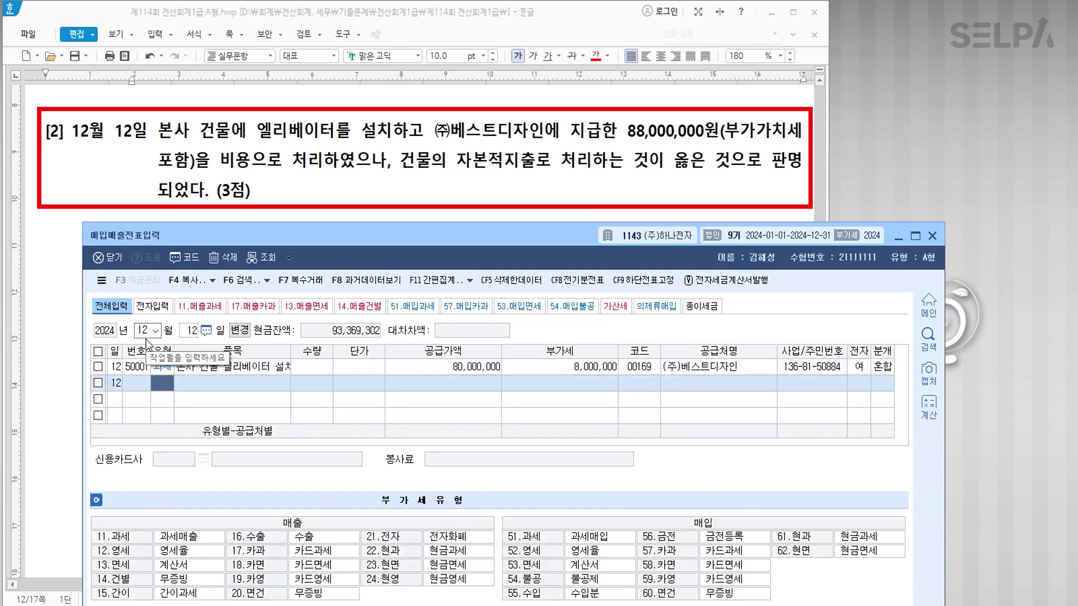
Change the 수선비 debit line of the 본사 건물 엘리베이터 설치 voucher to account 202 건물.
{"action": "left_click", "coordinate": [265, 369]}
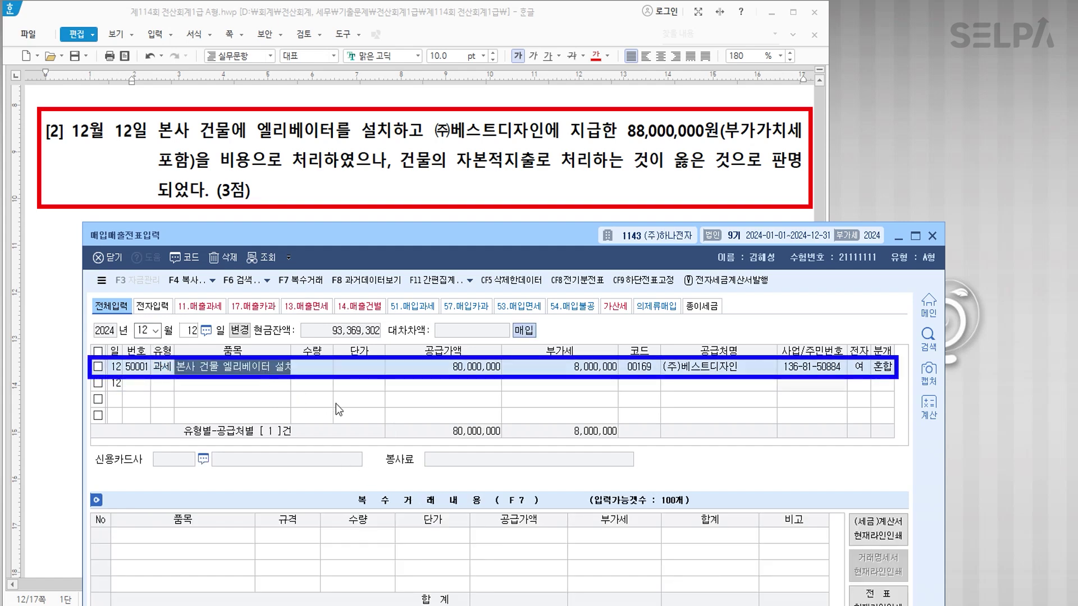
{"action": "left_click", "coordinate": [429, 372]}
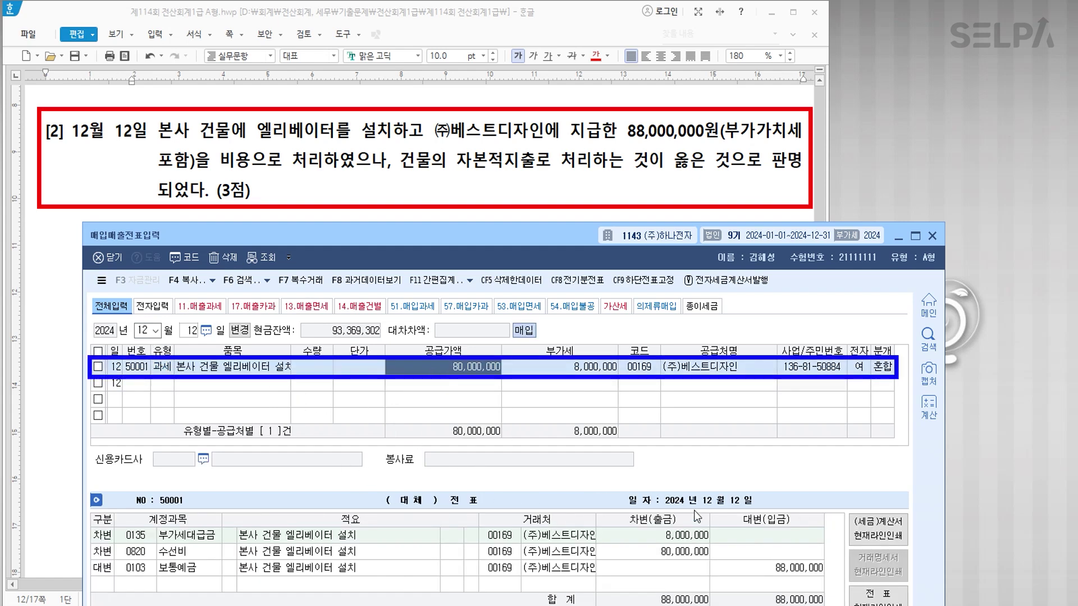
{"action": "left_click", "coordinate": [209, 556]}
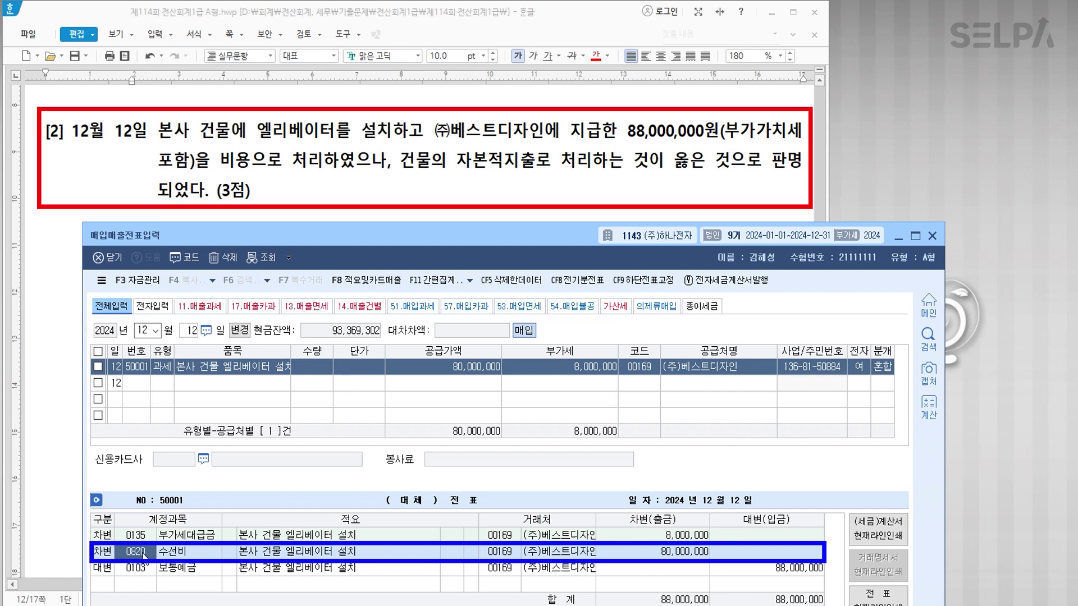
{"action": "type", "text": "212"}
{"action": "key", "text": "Return"}
{"action": "key", "text": "Left"}
{"action": "key", "text": "Left"}
{"action": "key", "text": "Left"}
{"action": "key", "text": "Left"}
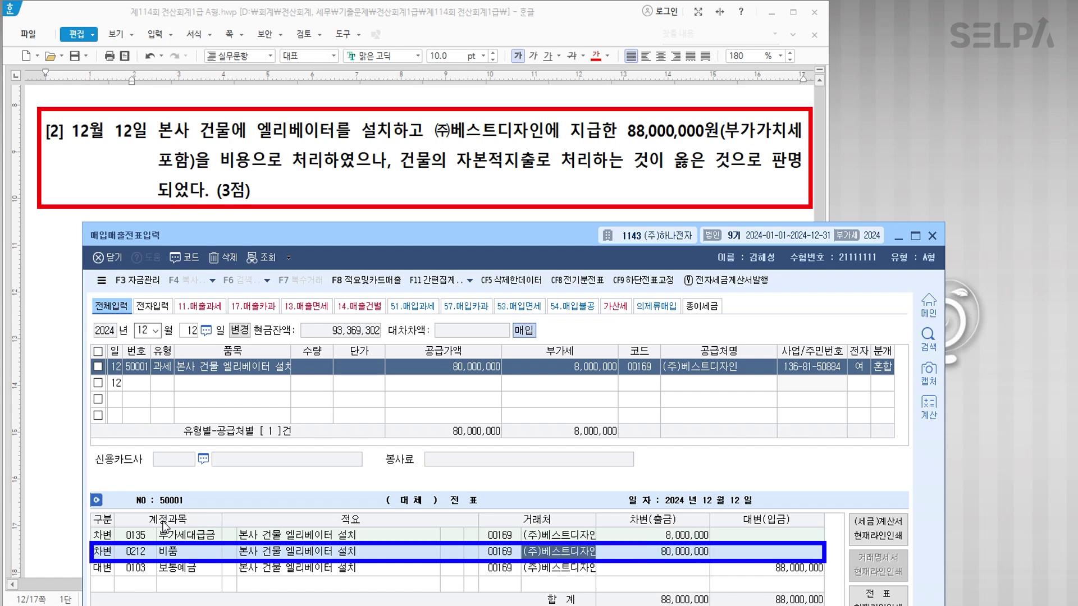
{"action": "type", "text": "202"}
{"action": "key", "text": "Return"}
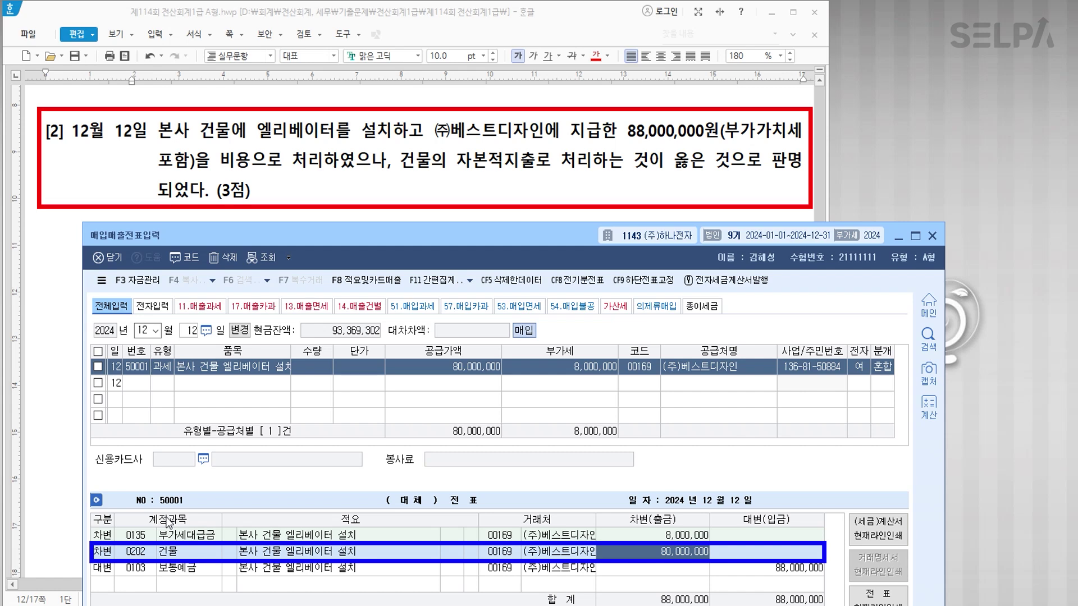
Change the 보통예금 credit line's 적요 to "." and return to the voucher list.
{"action": "left_click", "coordinate": [370, 569]}
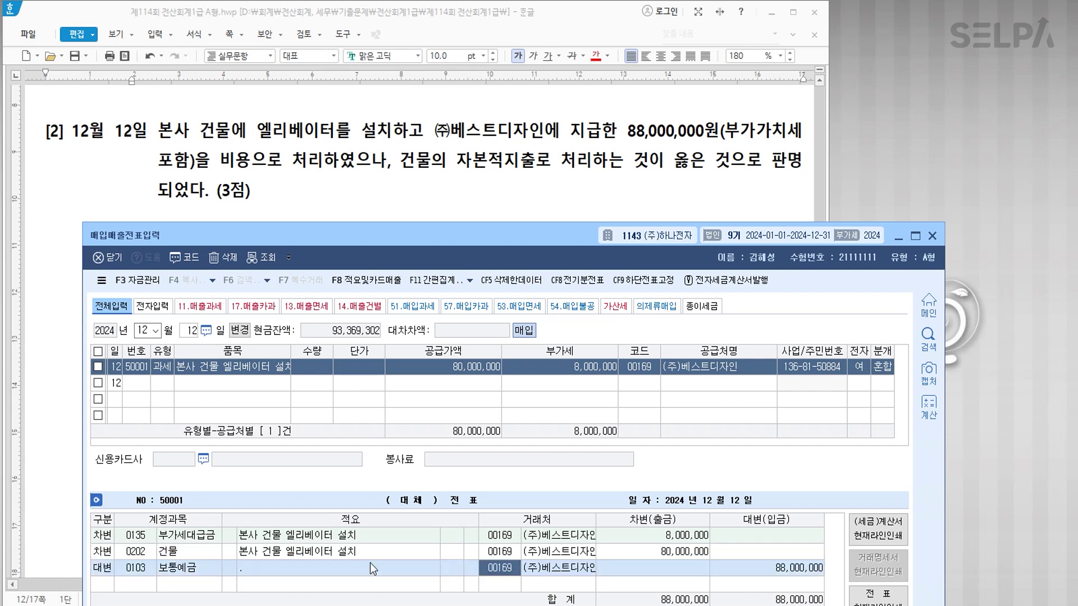
{"action": "key", "text": "Escape"}
{"action": "key", "text": "Escape"}
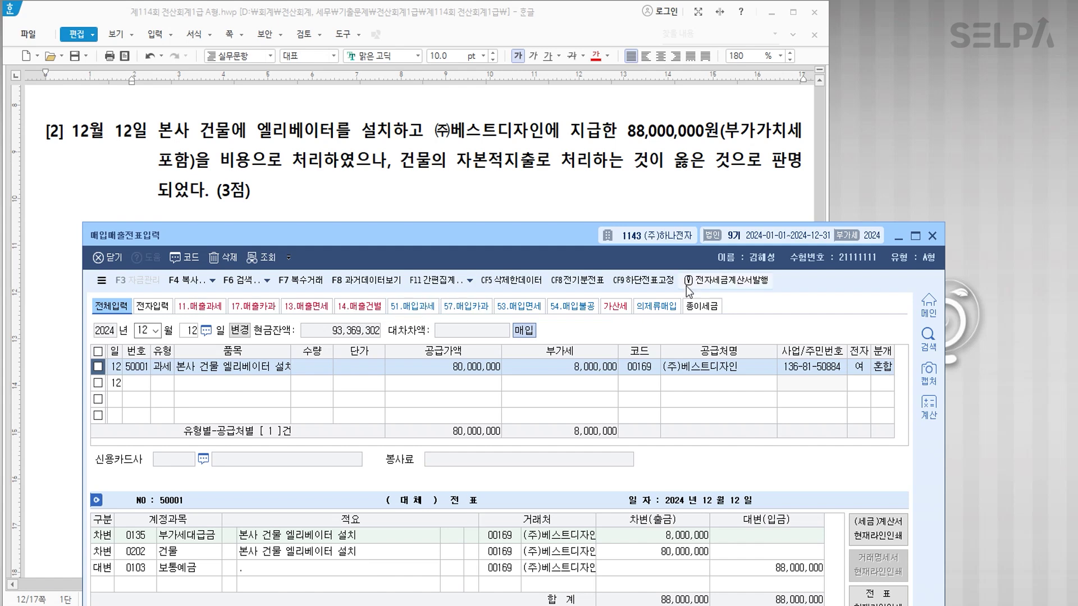
Close the 매입매출전표입력 window and go to 문제5 in the exam document.
{"action": "left_click", "coordinate": [932, 236]}
{"action": "scroll", "coordinate": [385, 279], "scroll_direction": "down", "scroll_amount": 10}
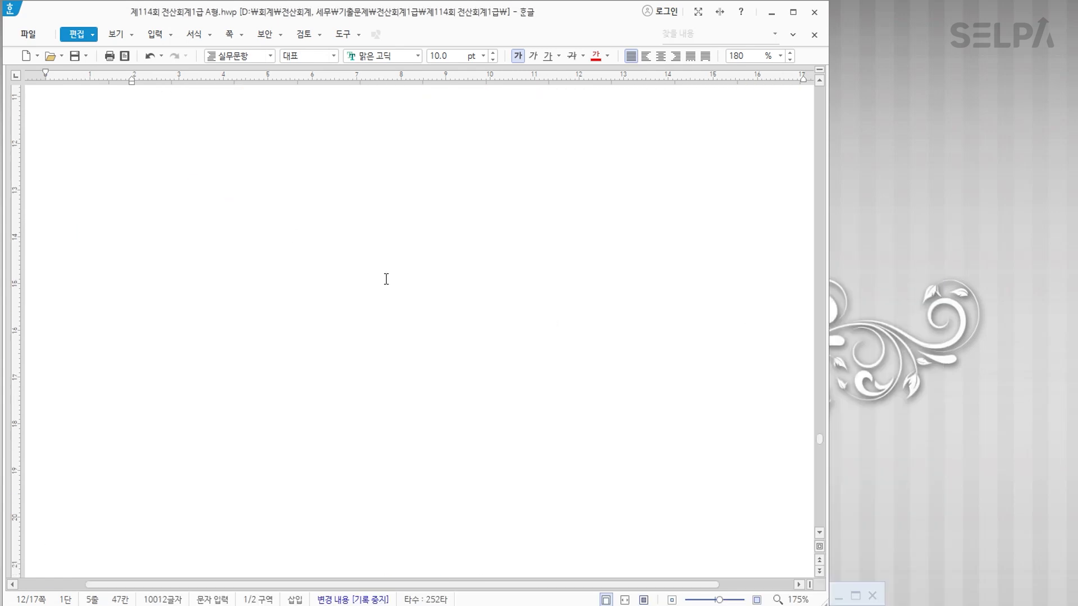
{"action": "scroll", "coordinate": [386, 279], "scroll_direction": "down", "scroll_amount": 8}
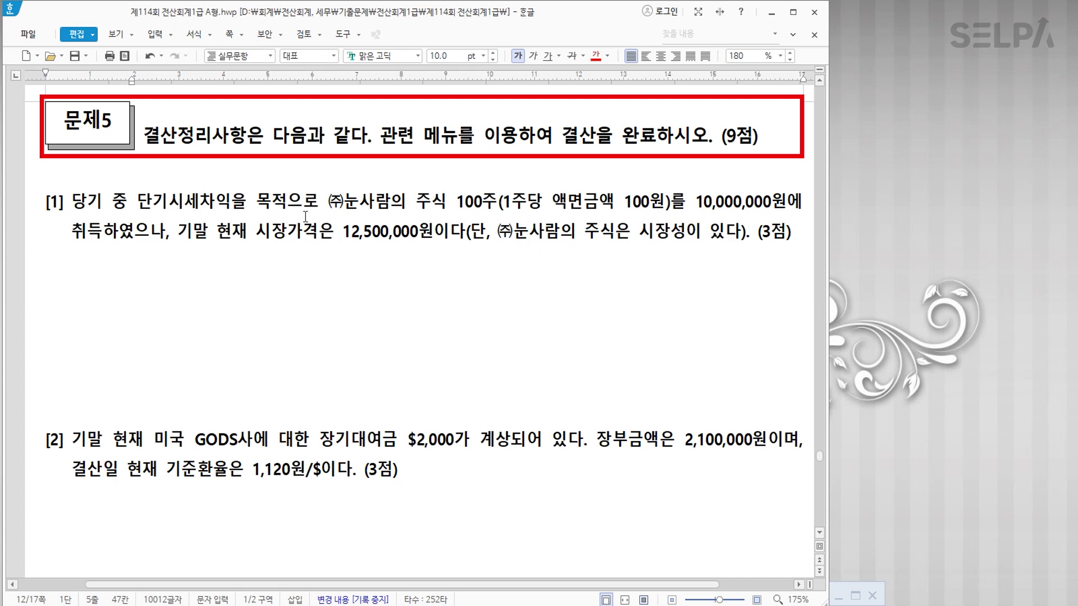
Color 단기시세차익을 목적으로 ㈜눈사람의 주식 and 12,500,000원 red in question [1] of 문제5.
{"action": "left_click_drag", "start_coordinate": [142, 201], "coordinate": [443, 200]}
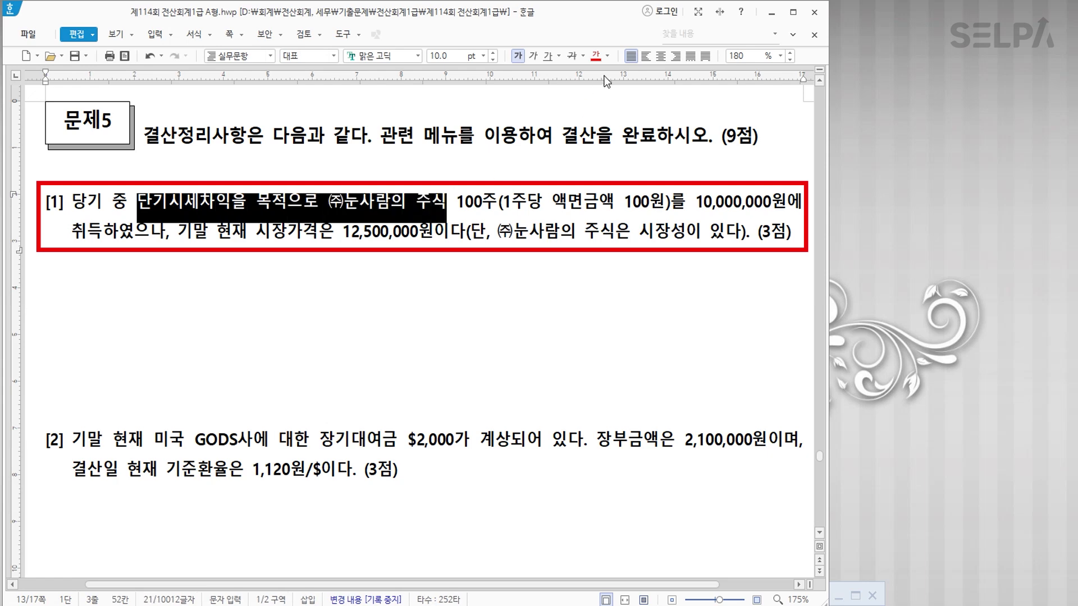
{"action": "left_click", "coordinate": [598, 58]}
{"action": "left_click", "coordinate": [447, 202]}
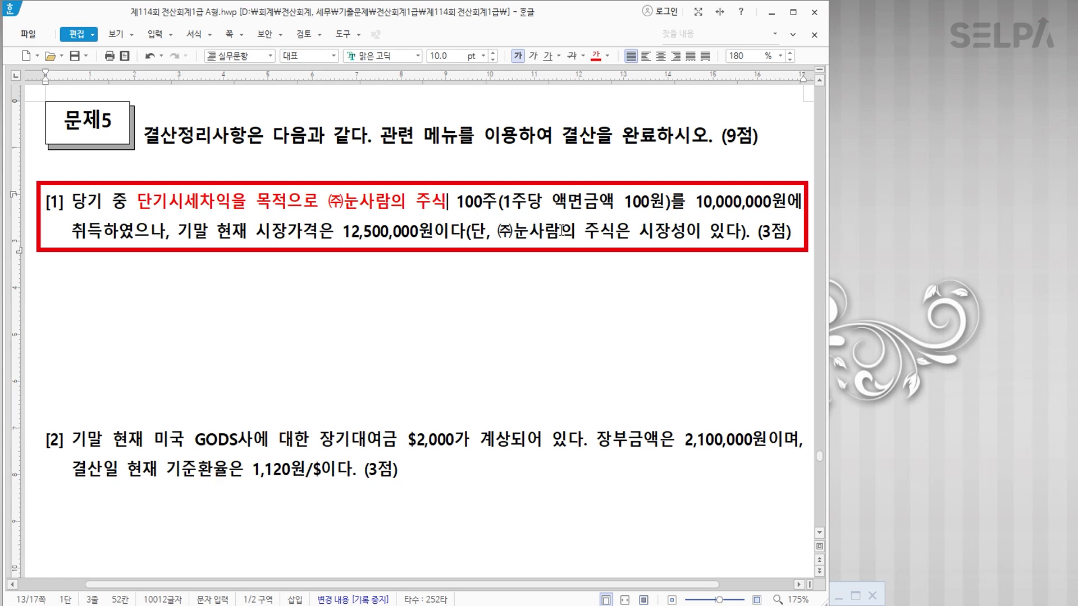
{"action": "left_click_drag", "start_coordinate": [692, 202], "coordinate": [802, 203]}
{"action": "left_click_drag", "start_coordinate": [335, 231], "coordinate": [432, 236]}
{"action": "left_click", "coordinate": [596, 56]}
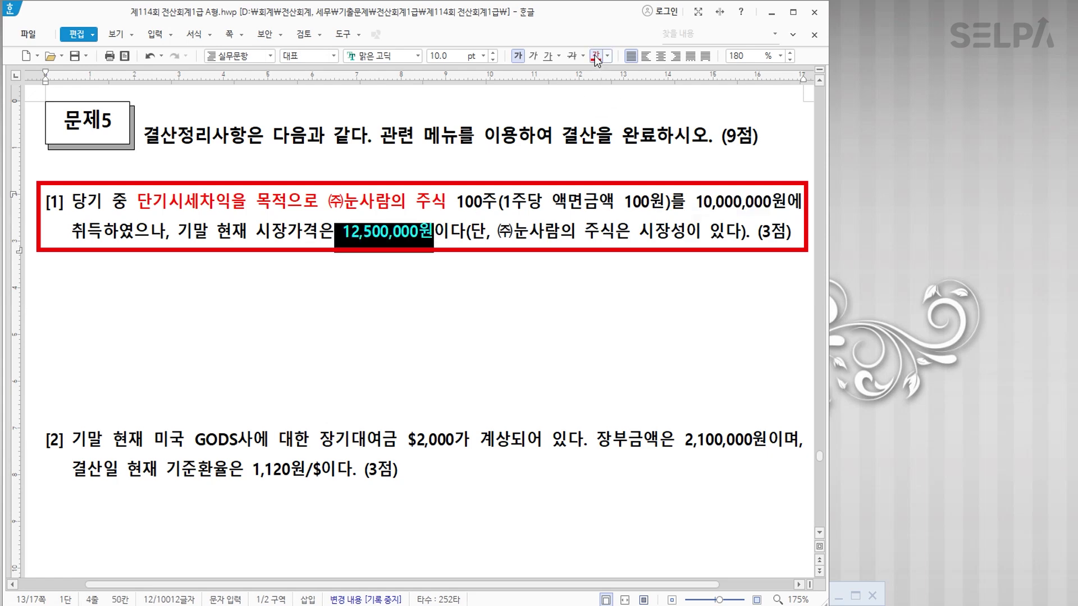
{"action": "left_click", "coordinate": [359, 271]}
{"action": "left_click", "coordinate": [292, 302]}
Restore the 일반전표입력 window, load December 31, and bring question [1] into view above it.
{"action": "left_click", "coordinate": [856, 597]}
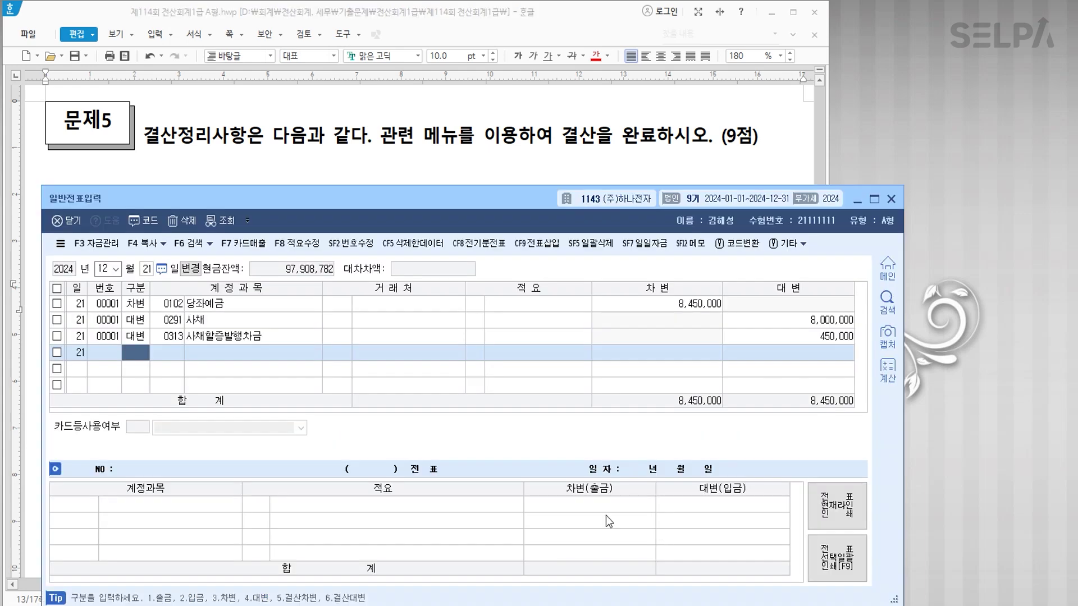
{"action": "key", "text": "Escape"}
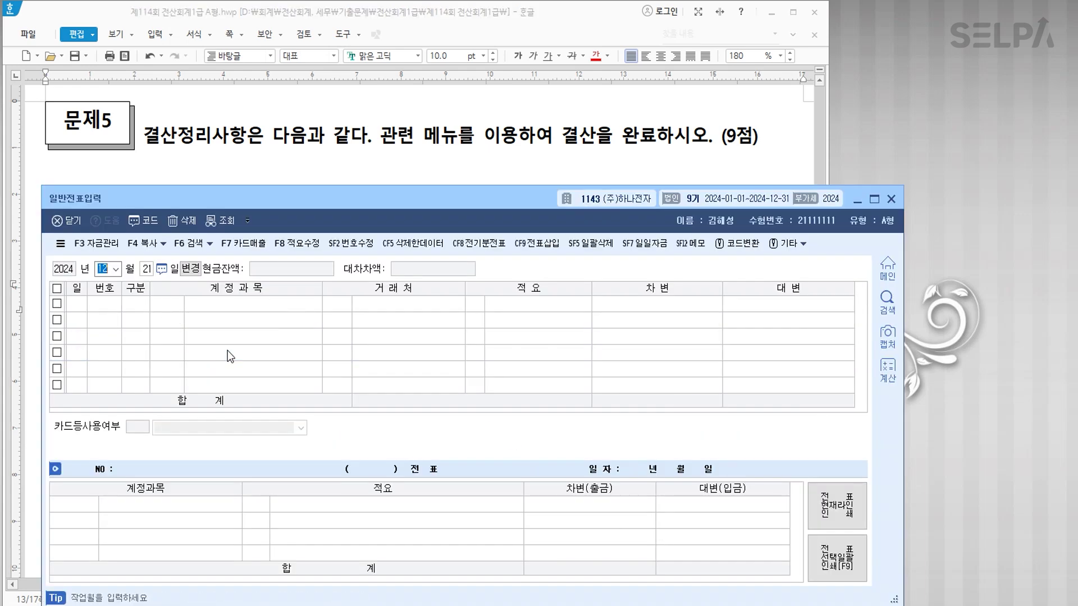
{"action": "type", "text": "1231"}
{"action": "key", "text": "Return"}
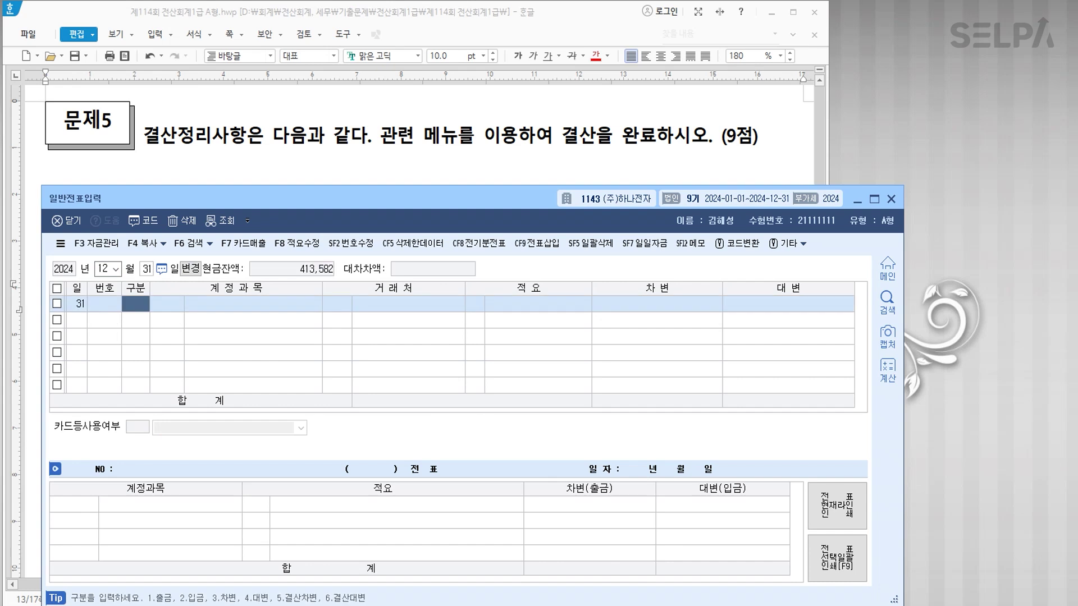
{"action": "scroll", "coordinate": [393, 135], "scroll_direction": "down", "scroll_amount": 2}
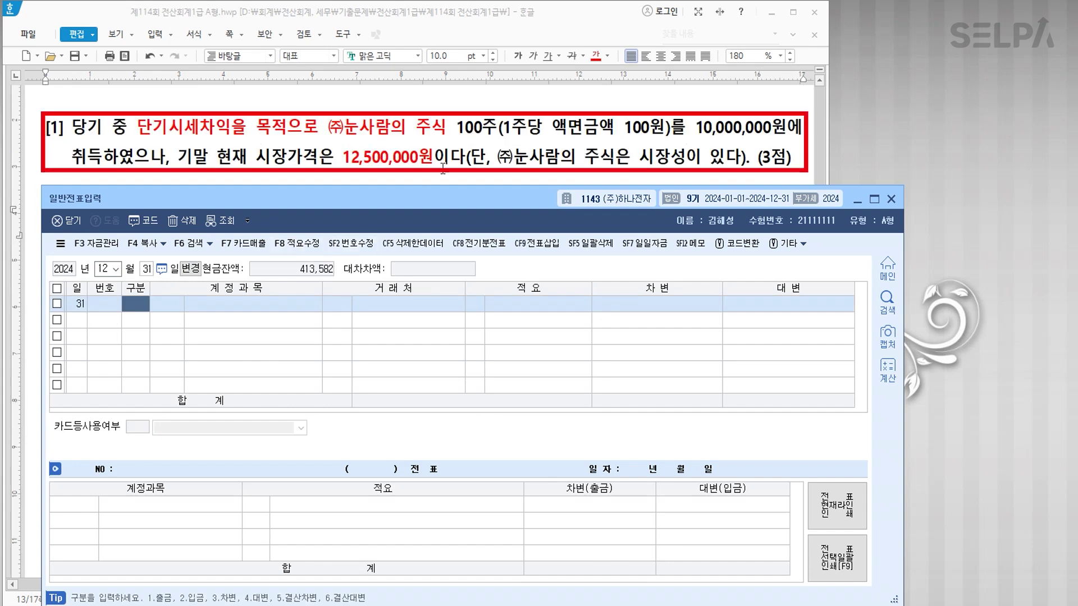
Enter a December 31 debit line to account 107 단기매매증권 for 2,500,000.
{"action": "type", "text": "3"}
{"action": "key", "text": "Return"}
{"action": "type", "text": "107"}
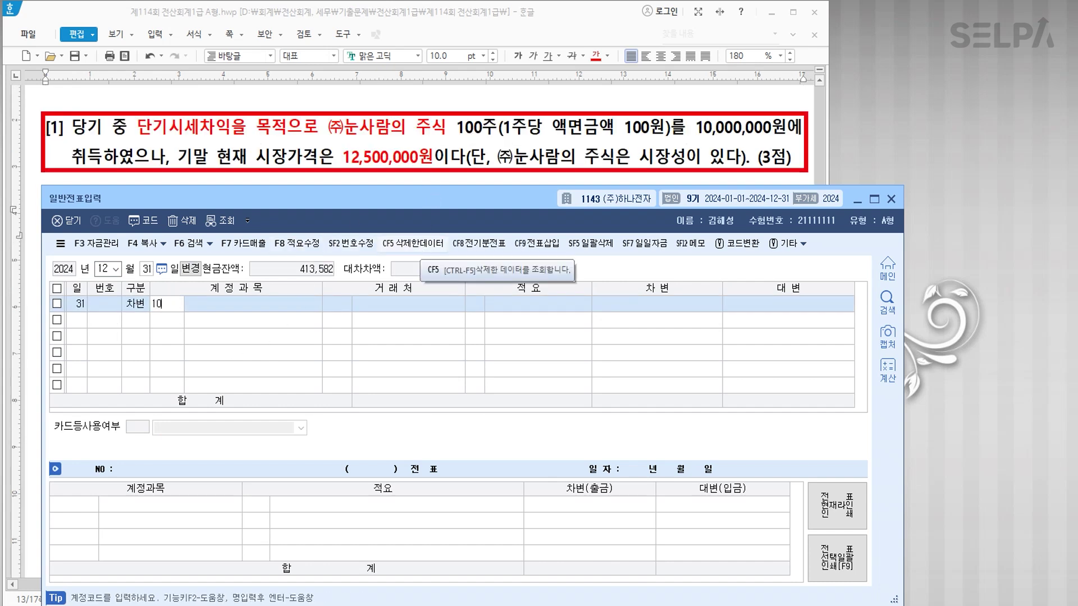
{"action": "key", "text": "Return"}
{"action": "key", "text": "Return"}
{"action": "key", "text": "Return"}
{"action": "type", "text": "2500000"}
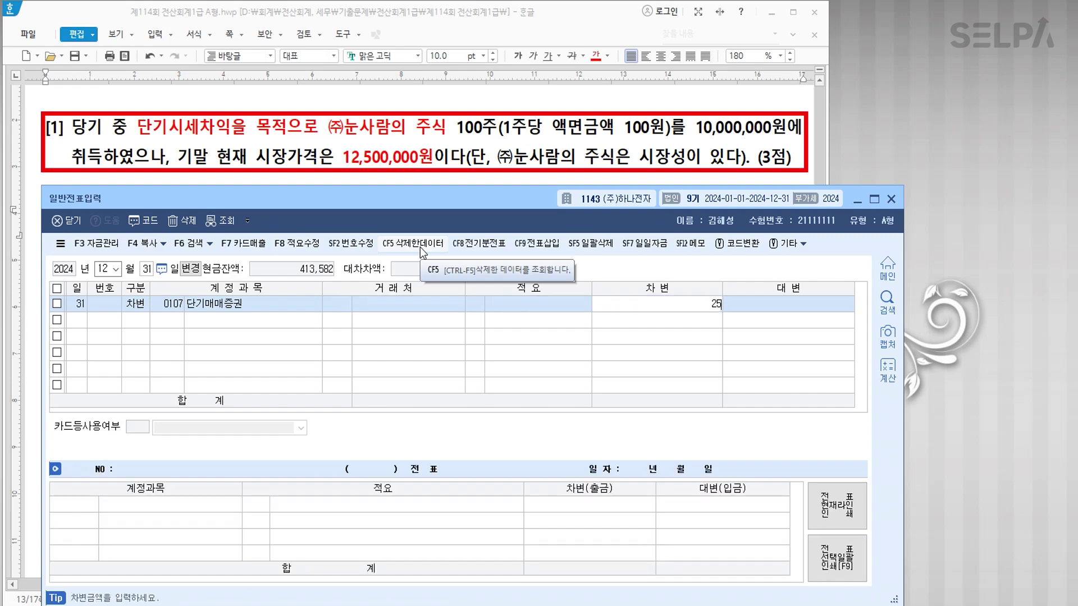
{"action": "key", "text": "Return"}
Add the matching credit line of 2,500,000 to account 0905 단기매매증권평가이익.
{"action": "type", "text": "4"}
{"action": "key", "text": "Return"}
{"action": "type", "text": "단기"}
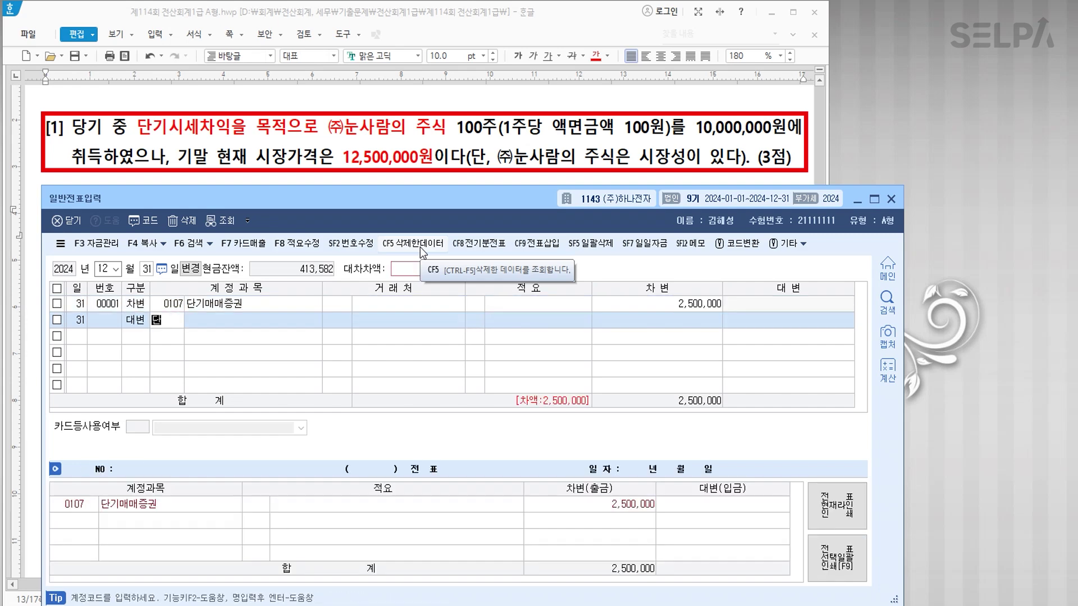
{"action": "key", "text": "Return"}
{"action": "key", "text": "Down"}
{"action": "key", "text": "Down"}
{"action": "key", "text": "Down"}
{"action": "key", "text": "Down"}
{"action": "key", "text": "Down"}
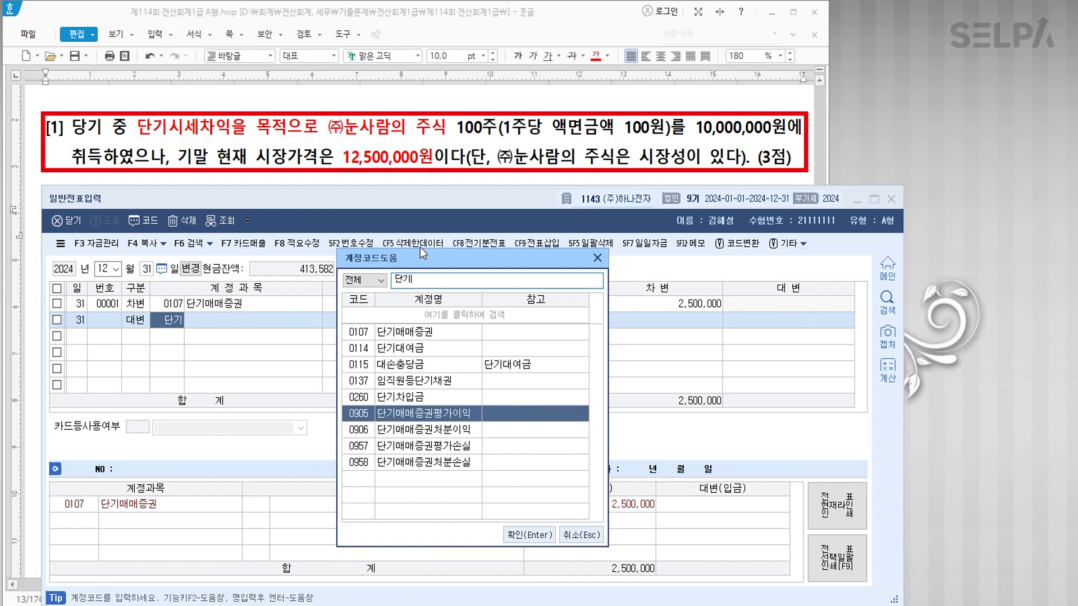
{"action": "key", "text": "Return"}
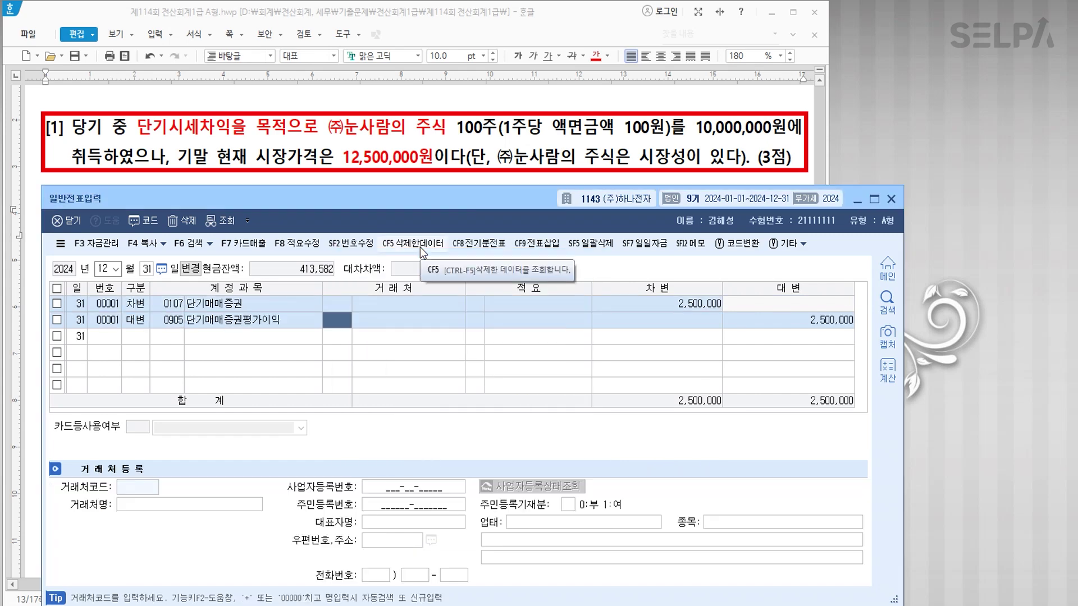
{"action": "key", "text": "Return"}
{"action": "key", "text": "Return"}
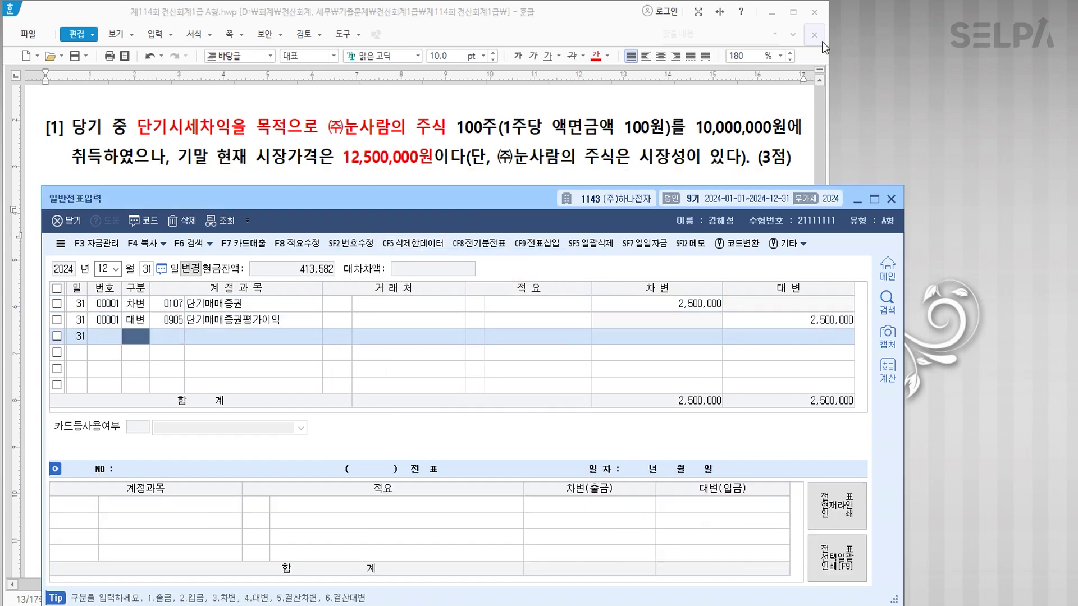
Color the exchange rate 1,120원 red in question [2] of 문제5.
{"action": "left_click", "coordinate": [470, 167]}
{"action": "scroll", "coordinate": [488, 225], "scroll_direction": "down", "scroll_amount": 4}
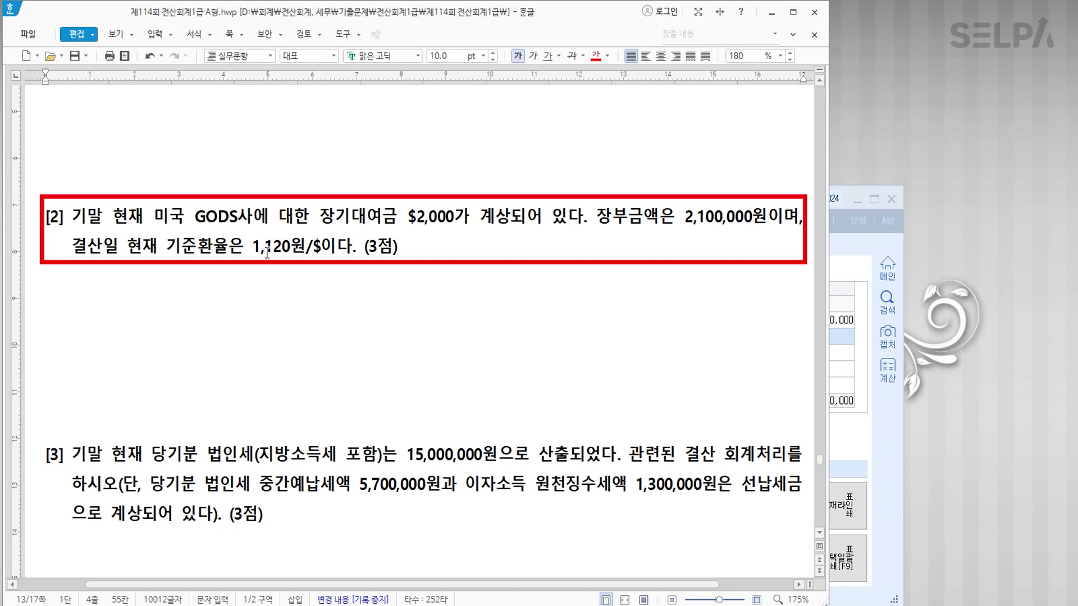
{"action": "left_click_drag", "start_coordinate": [253, 247], "coordinate": [299, 250]}
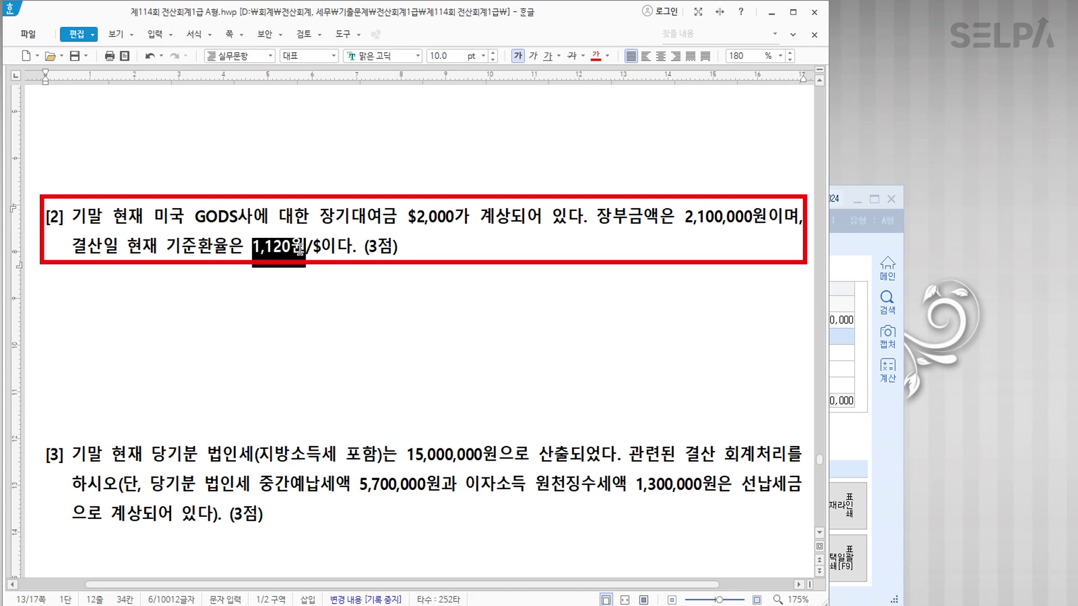
{"action": "left_click", "coordinate": [596, 55]}
{"action": "left_click", "coordinate": [144, 327]}
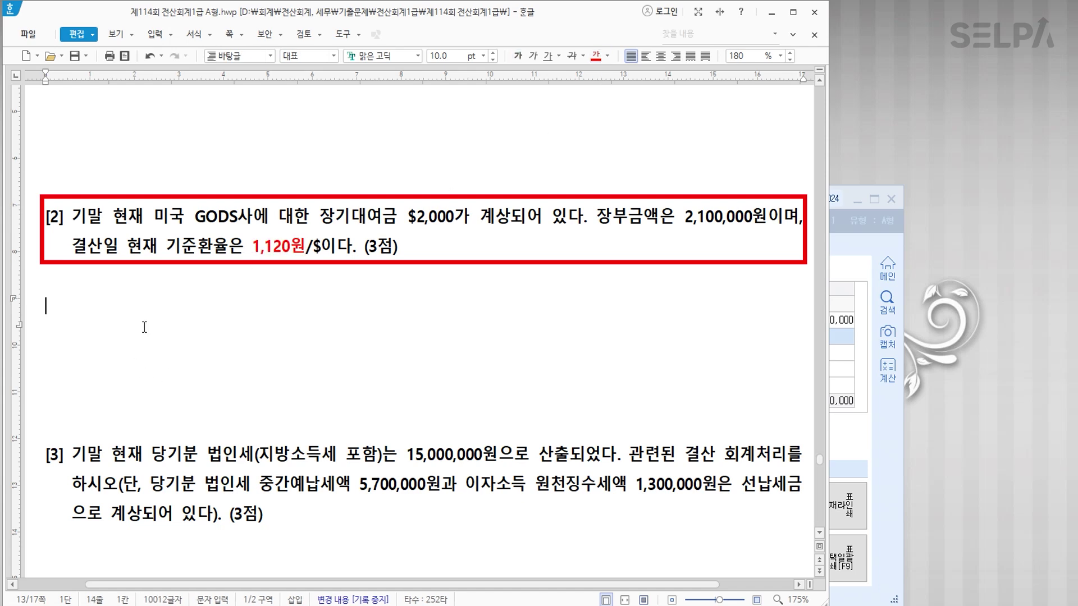
Write the calculation 장기대여금 $2,000 * 1,120 = 2,240,000 on the empty line below question [2].
{"action": "type", "text": "장기대"}
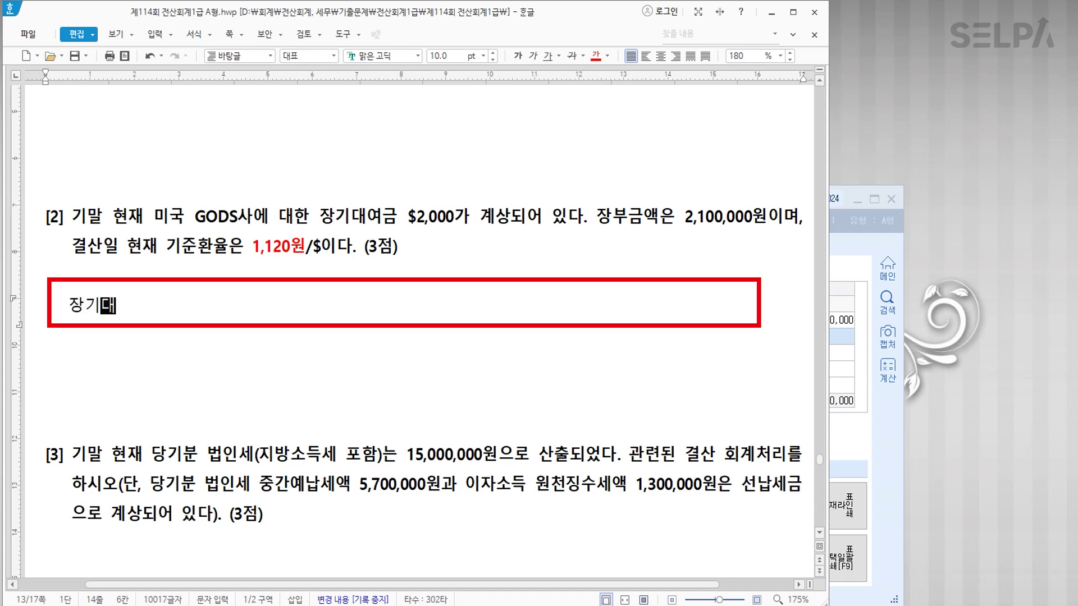
{"action": "type", "text": "여금   "}
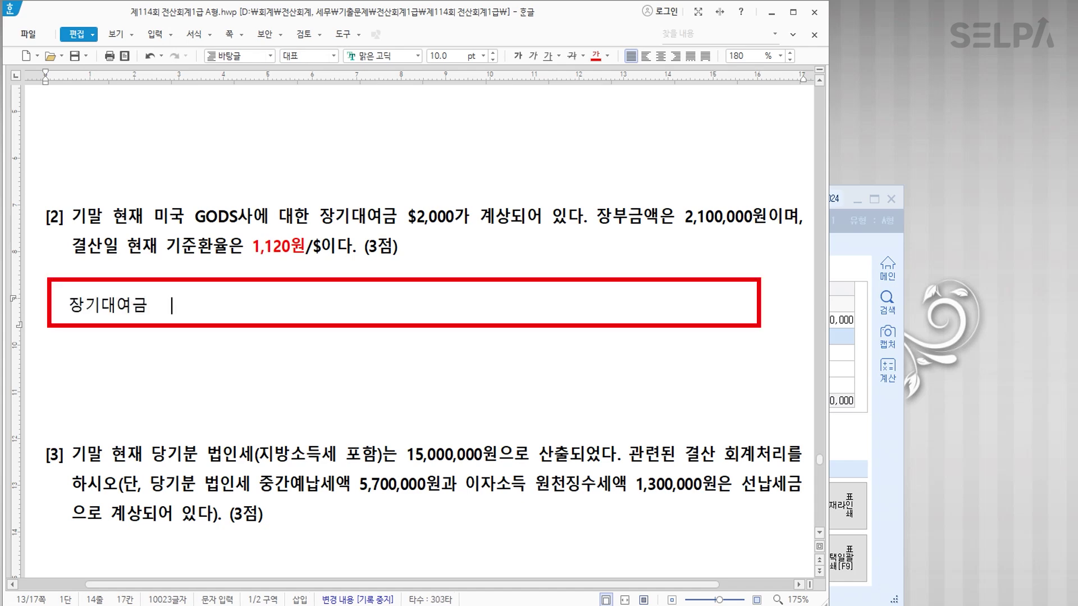
{"action": "type", "text": "$2,000,* "}
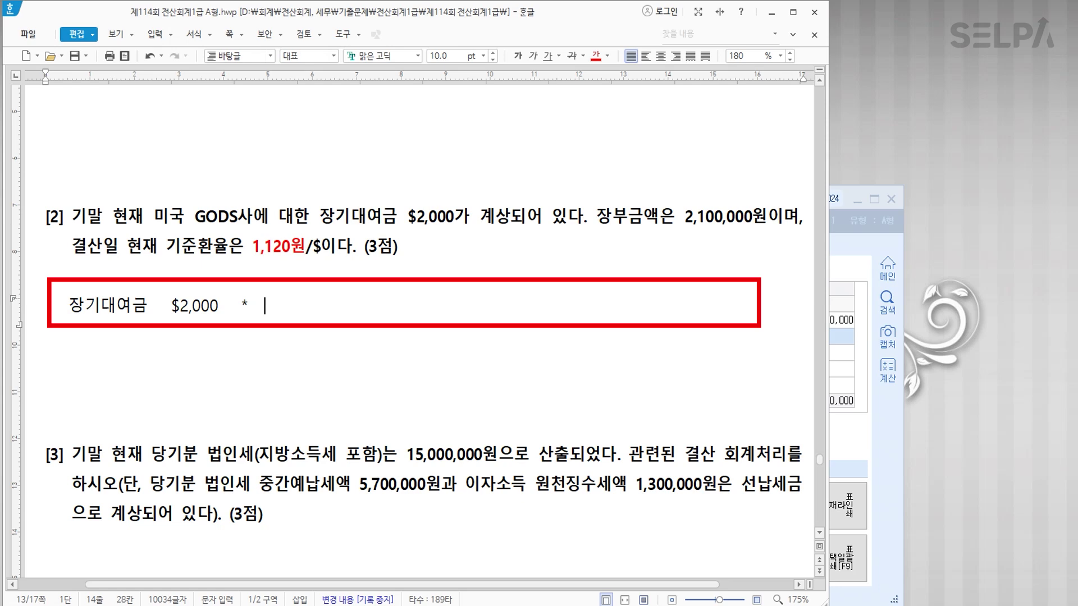
{"action": "type", "text": "1,120   = 2,2"}
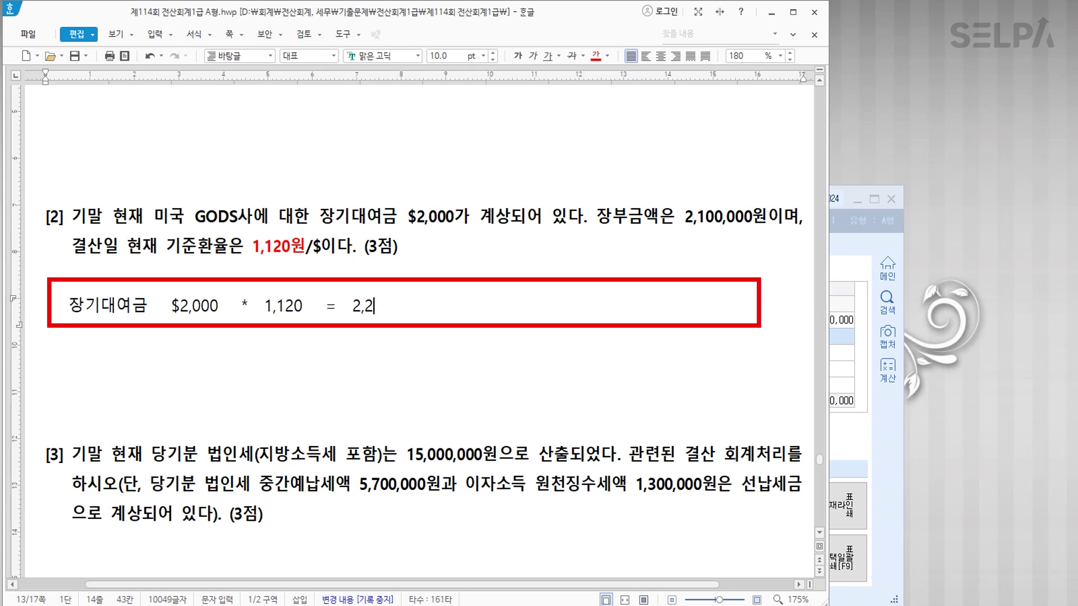
{"action": "type", "text": "40,000"}
Check the book amount in question [2] and append >> 140,000원 증가 to the calculation note.
{"action": "left_click", "coordinate": [723, 220]}
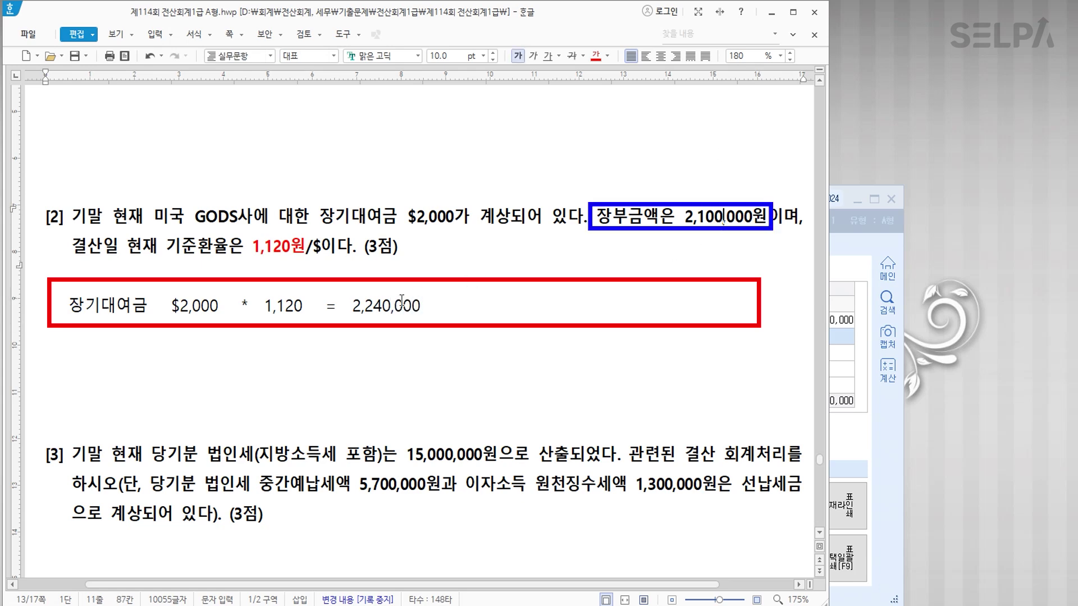
{"action": "left_click", "coordinate": [465, 307]}
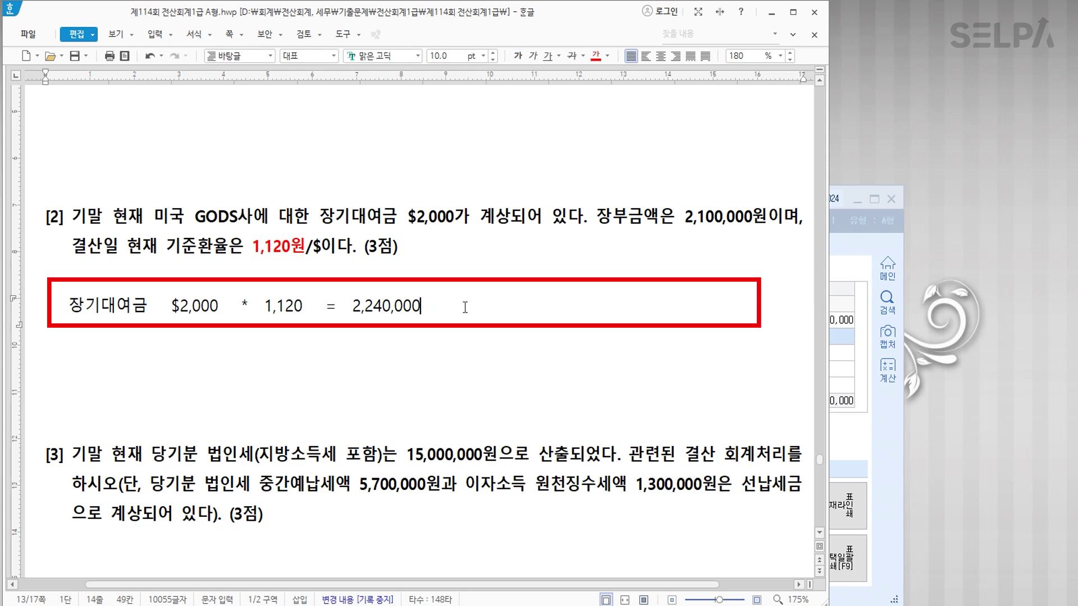
{"action": "type", "text": ">> 140,000"}
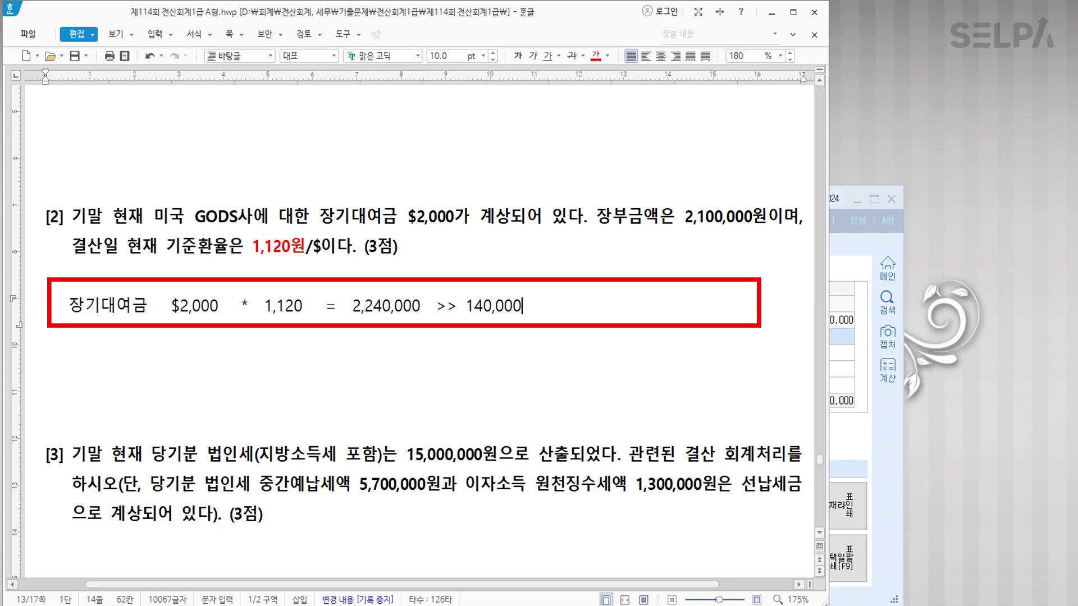
{"action": "type", "text": "원 증가"}
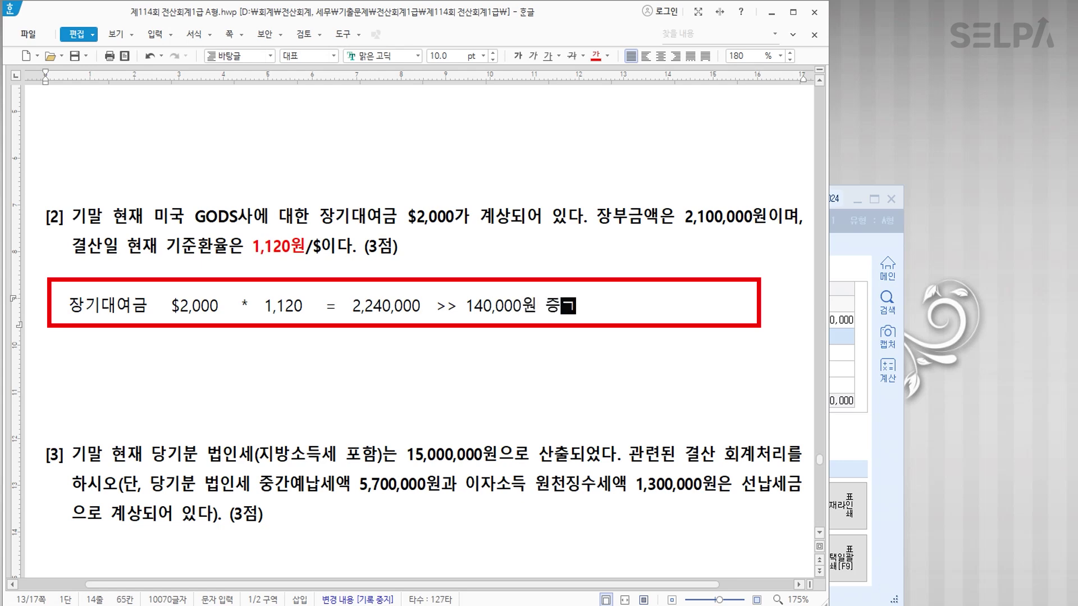
Make 장기대여금 in the note bold and red, and append 득 >> 외화환산이익 at the end of the line.
{"action": "left_click_drag", "start_coordinate": [147, 312], "coordinate": [71, 311]}
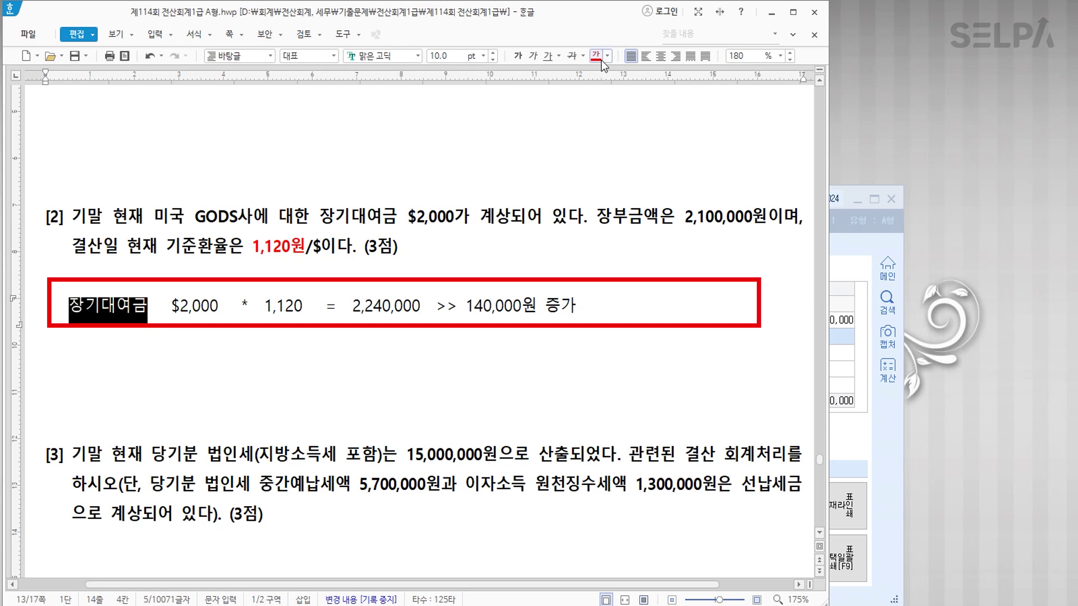
{"action": "left_click", "coordinate": [517, 55]}
{"action": "left_click", "coordinate": [596, 313]}
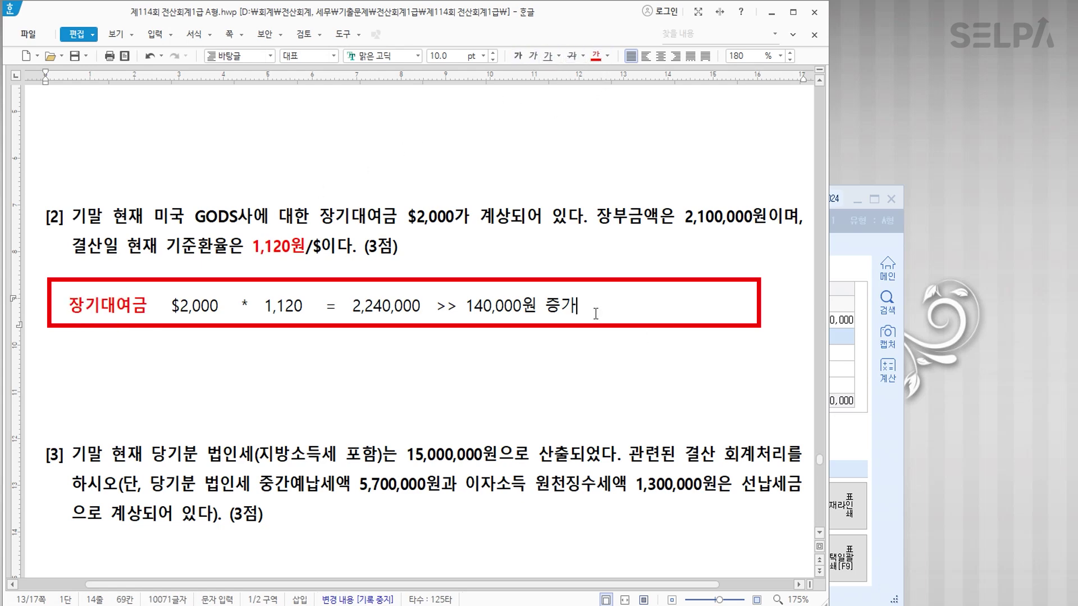
{"action": "type", "text": "득"}
{"action": "type", "text": " >> "}
{"action": "type", "text": "외화환산"}
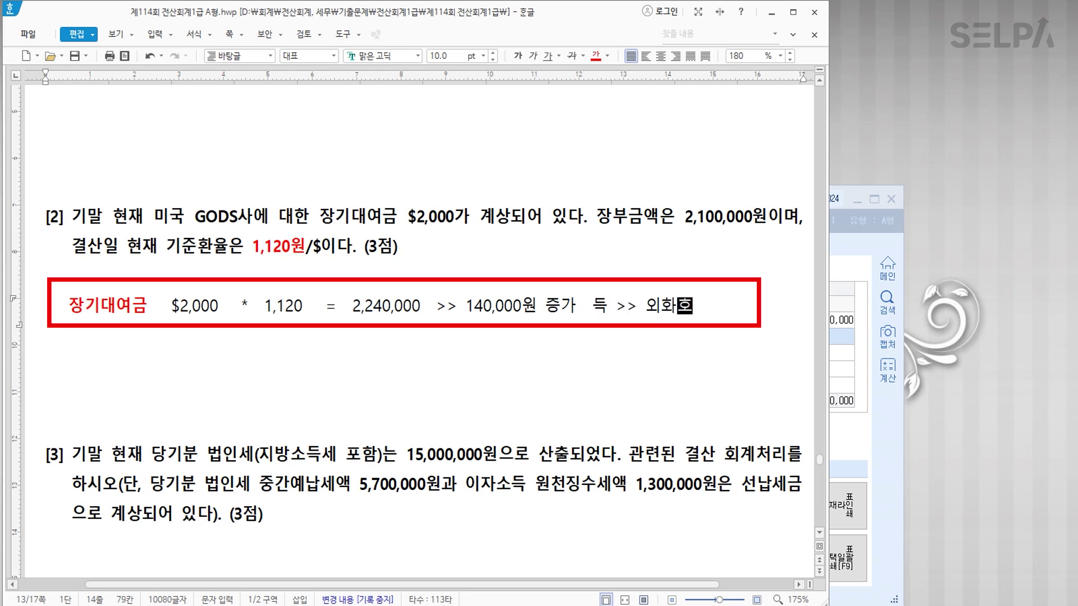
{"action": "type", "text": "이익"}
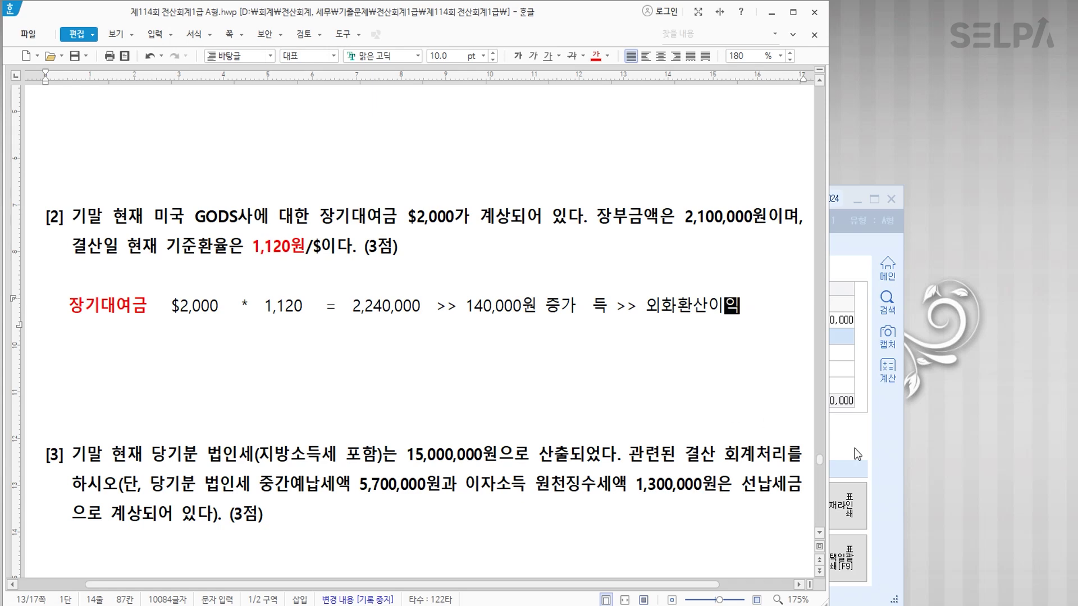
In 일반전표입력, enter a December 31 debit line to 0179 장기대여금 with counterparty 미국 GODS사 for 140,000.
{"action": "scroll", "coordinate": [687, 386], "scroll_direction": "down", "scroll_amount": 3}
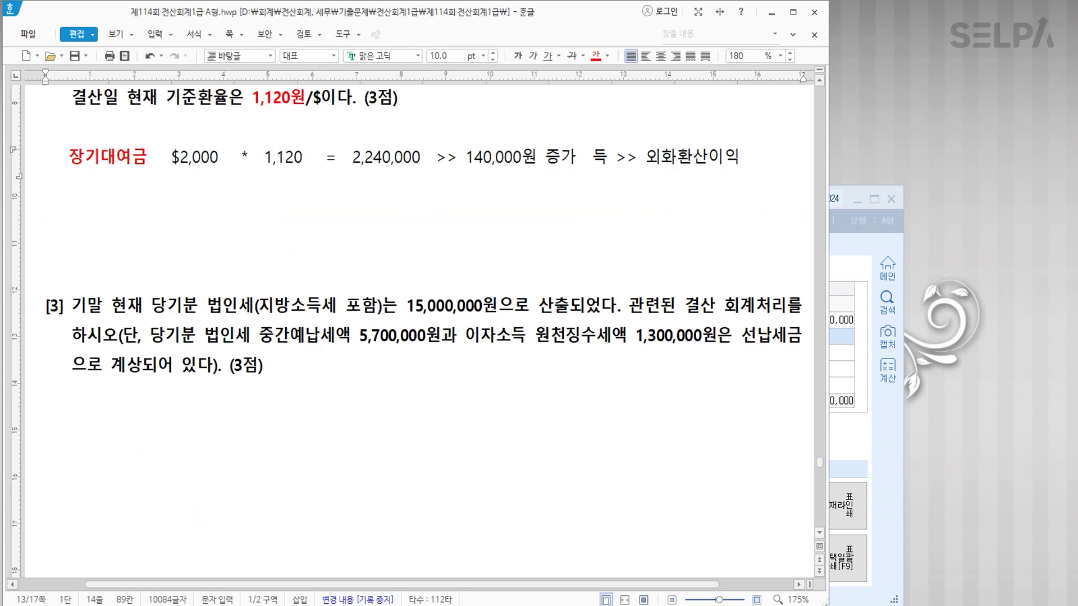
{"action": "left_click", "coordinate": [879, 431]}
{"action": "type", "text": "3"}
{"action": "type", "text": "장기대"}
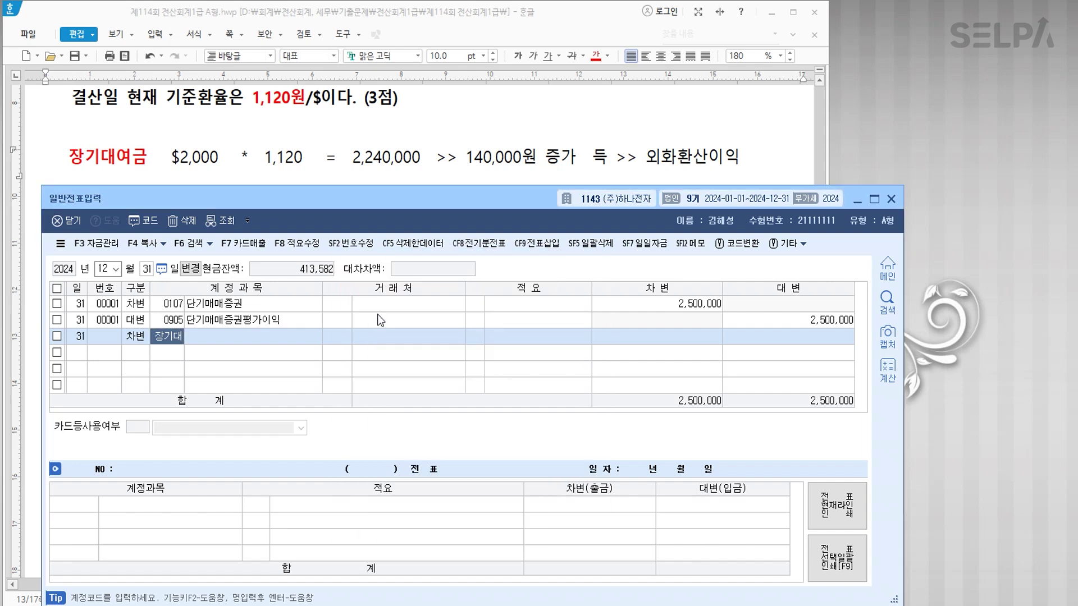
{"action": "key", "text": "Return"}
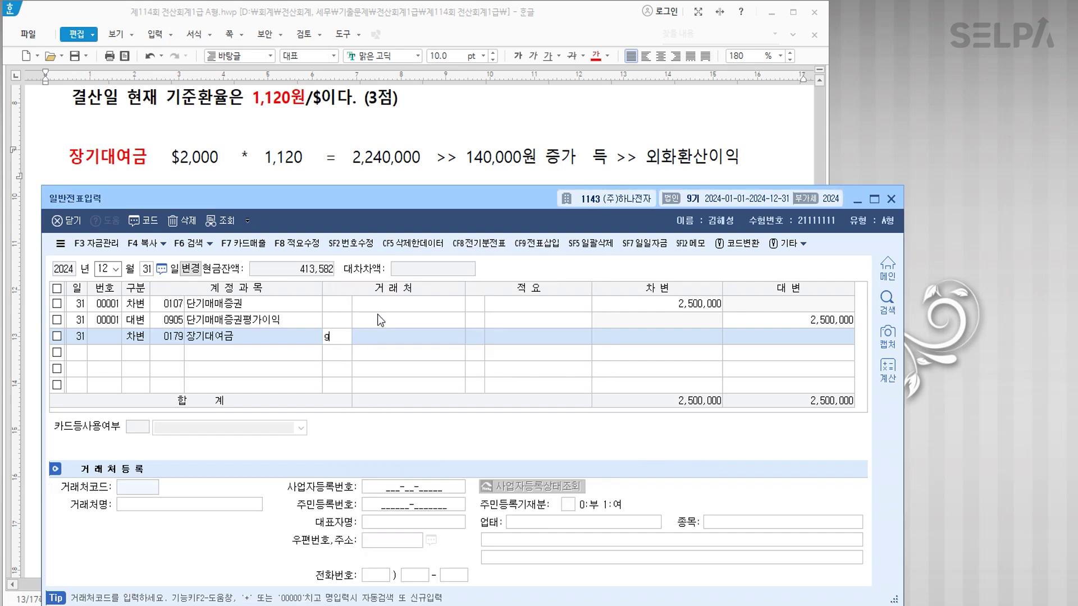
{"action": "type", "text": "g"}
{"action": "key", "text": "Return"}
{"action": "key", "text": "Return"}
{"action": "key", "text": "Return"}
{"action": "type", "text": "140,"}
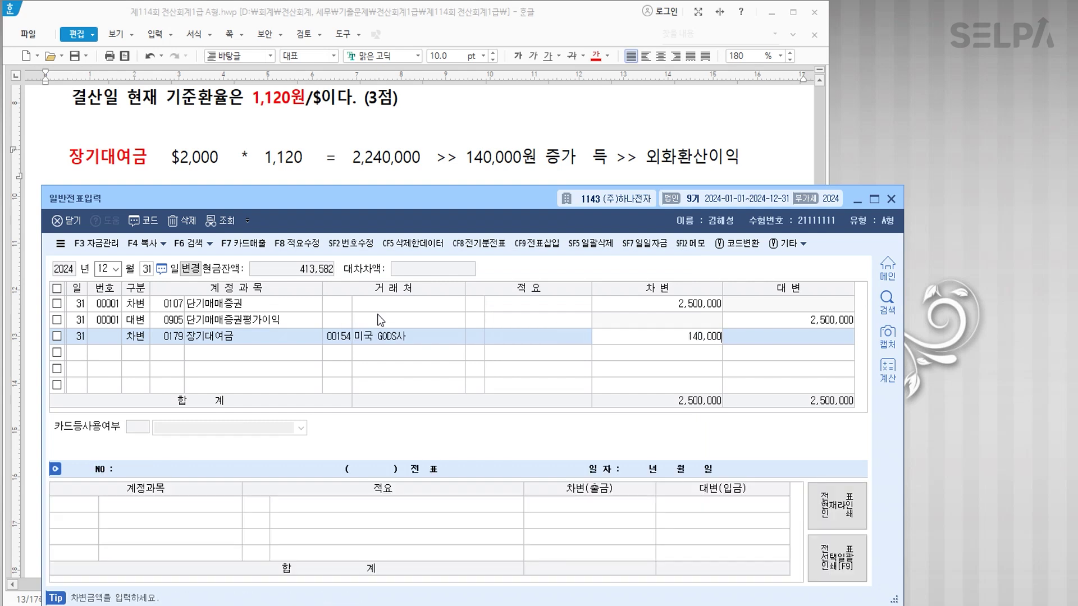
{"action": "type", "text": "000"}
{"action": "key", "text": "Return"}
Add the matching credit line of 140,000 to account 0910 외화환산이익.
{"action": "type", "text": "4"}
{"action": "key", "text": "Return"}
{"action": "type", "text": "외화"}
{"action": "key", "text": "Return"}
{"action": "key", "text": "Down"}
{"action": "key", "text": "Return"}
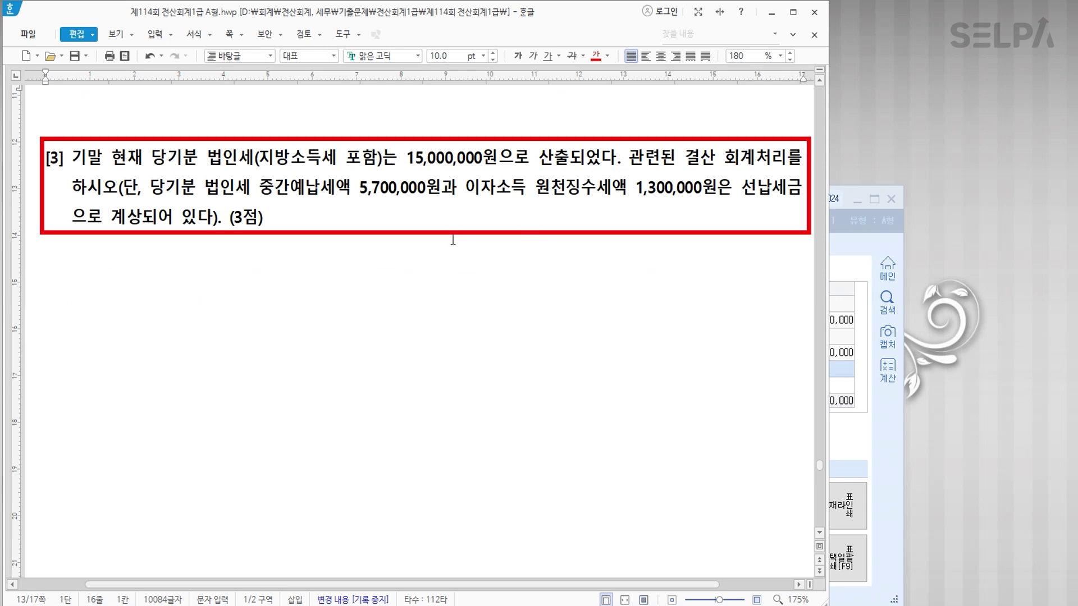
Review the prepaid tax amounts in question [3] and add the note 7,000,000 >>> 선납세금 after its last line.
{"action": "left_click", "coordinate": [350, 194]}
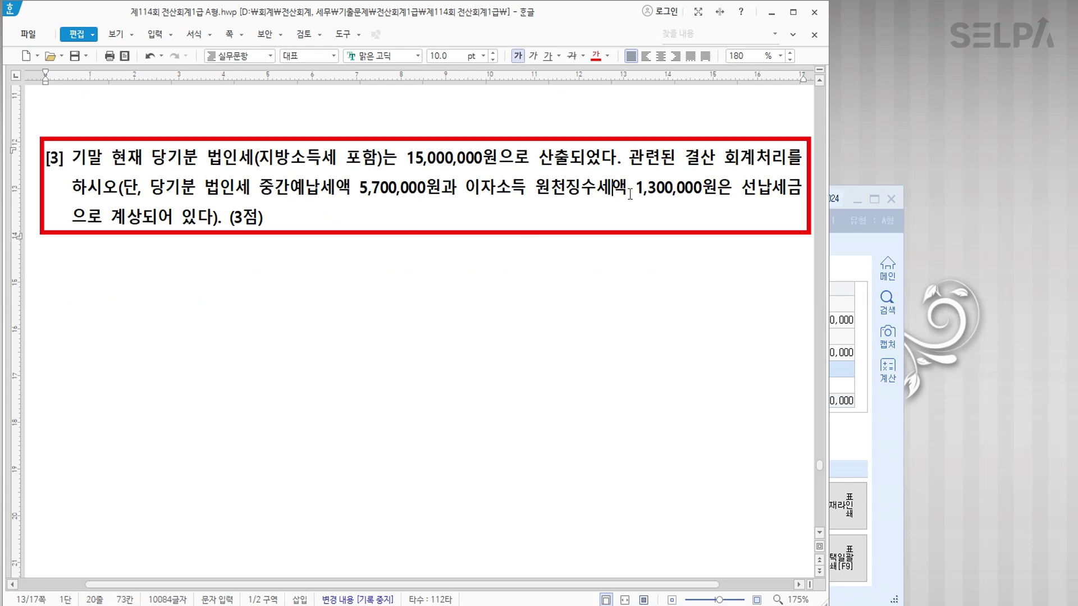
{"action": "left_click_drag", "start_coordinate": [717, 193], "coordinate": [360, 192]}
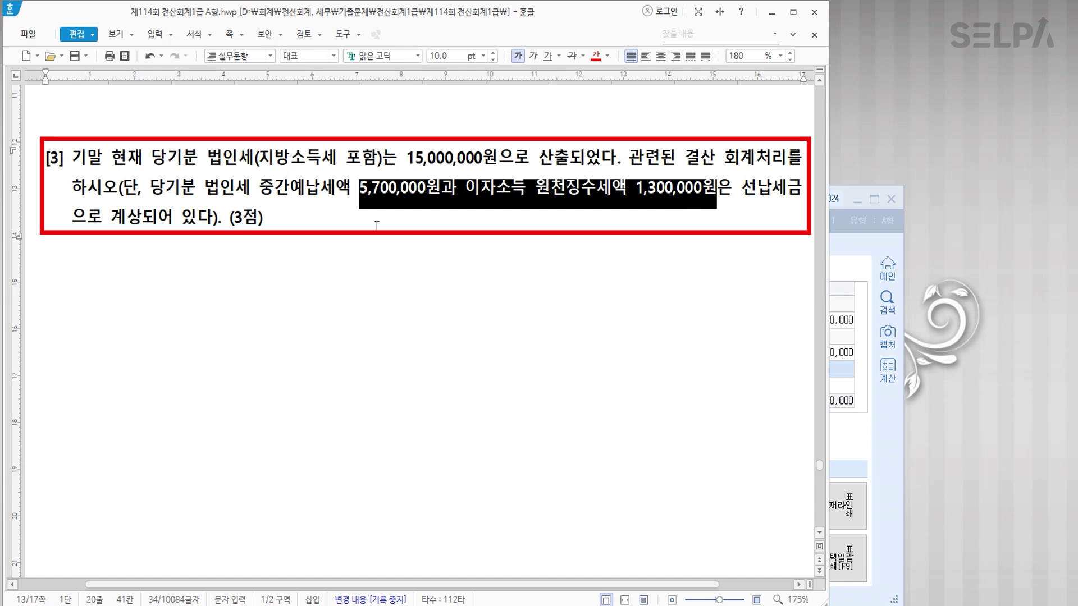
{"action": "left_click", "coordinate": [380, 188]}
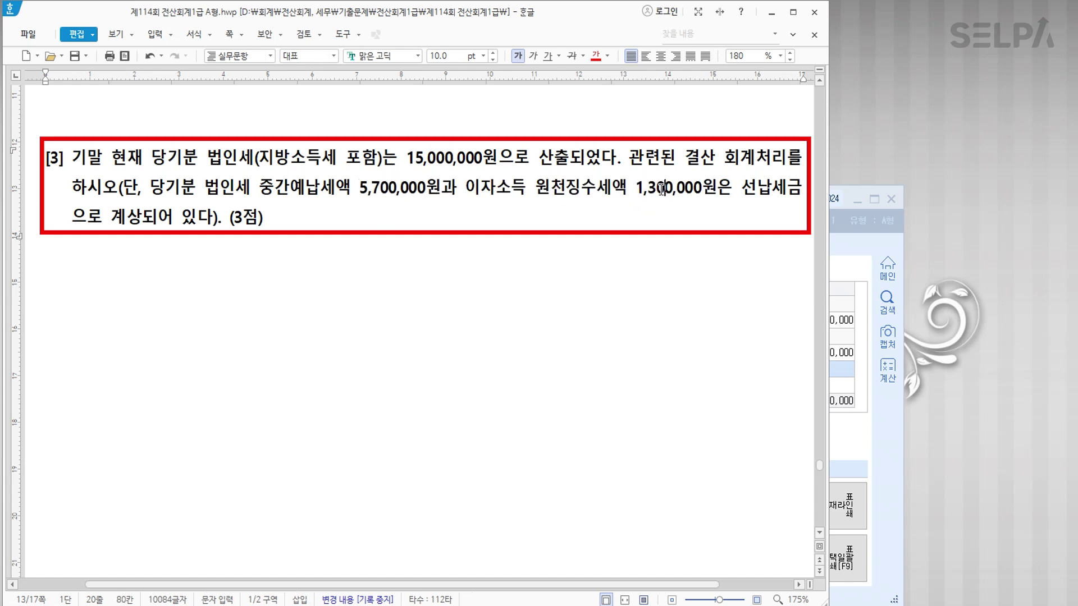
{"action": "left_click", "coordinate": [299, 217]}
{"action": "type", "text": "7,000,000   >>> ㅅ"}
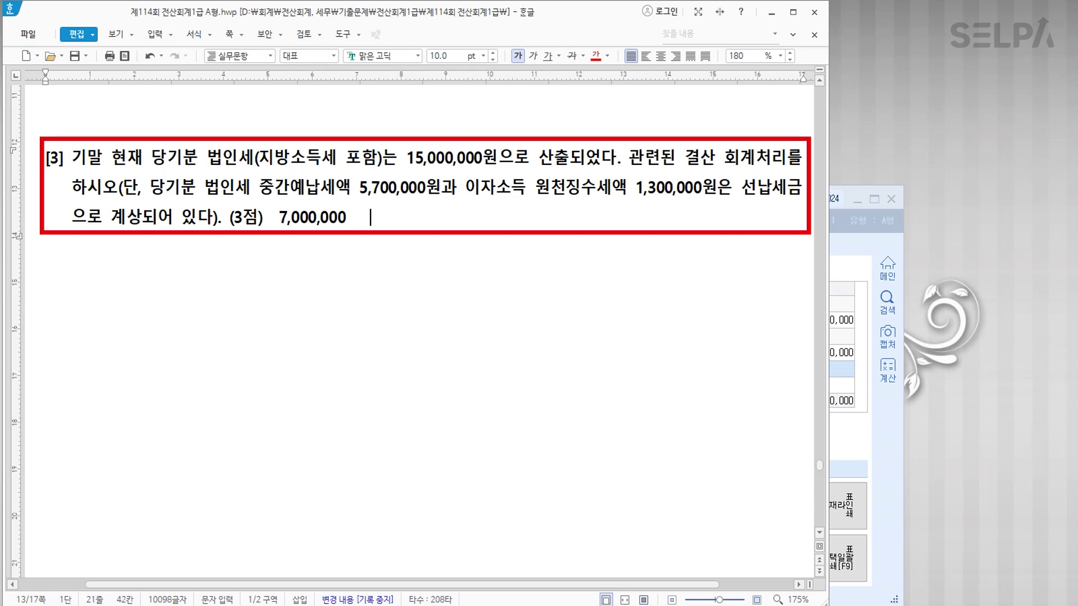
{"action": "type", "text": "ㅓㄴ납세ㅂ"}
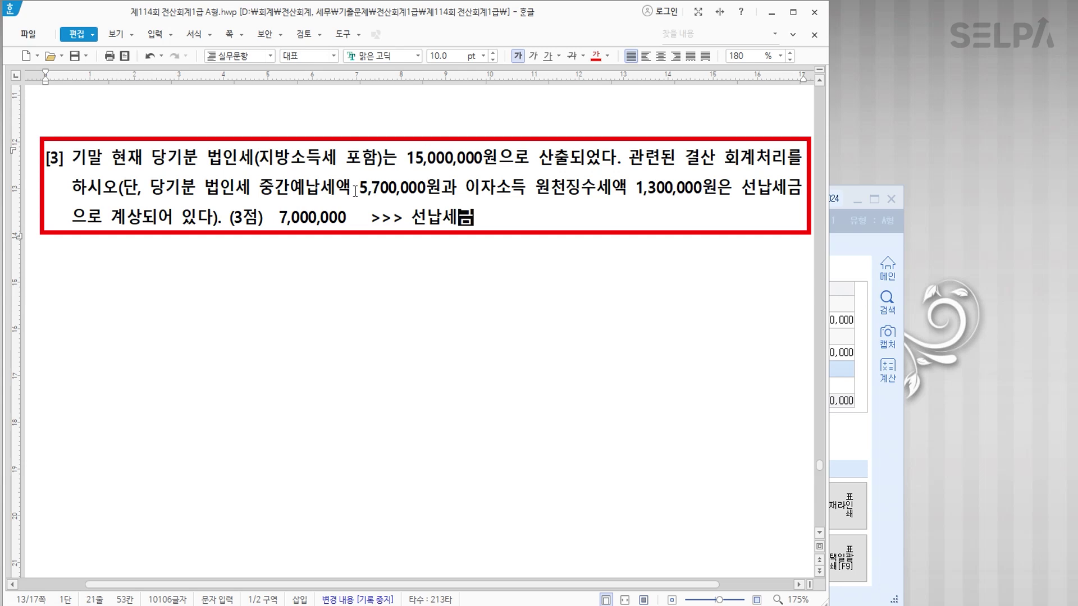
Color 법인세(지방소득세 포함)는 15,000,000원 red and the note 7,000,000 >>> 선납세금 blue in question [3].
{"action": "left_click_drag", "start_coordinate": [214, 158], "coordinate": [498, 159]}
{"action": "left_click", "coordinate": [596, 56]}
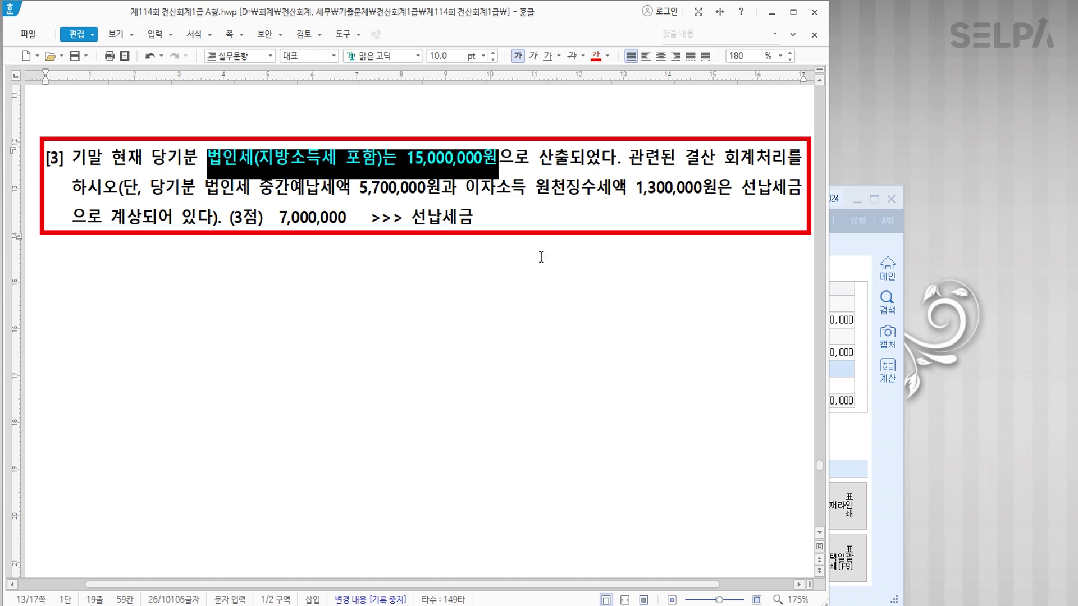
{"action": "left_click", "coordinate": [538, 257]}
{"action": "left_click_drag", "start_coordinate": [280, 217], "coordinate": [474, 218]}
{"action": "left_click", "coordinate": [608, 57]}
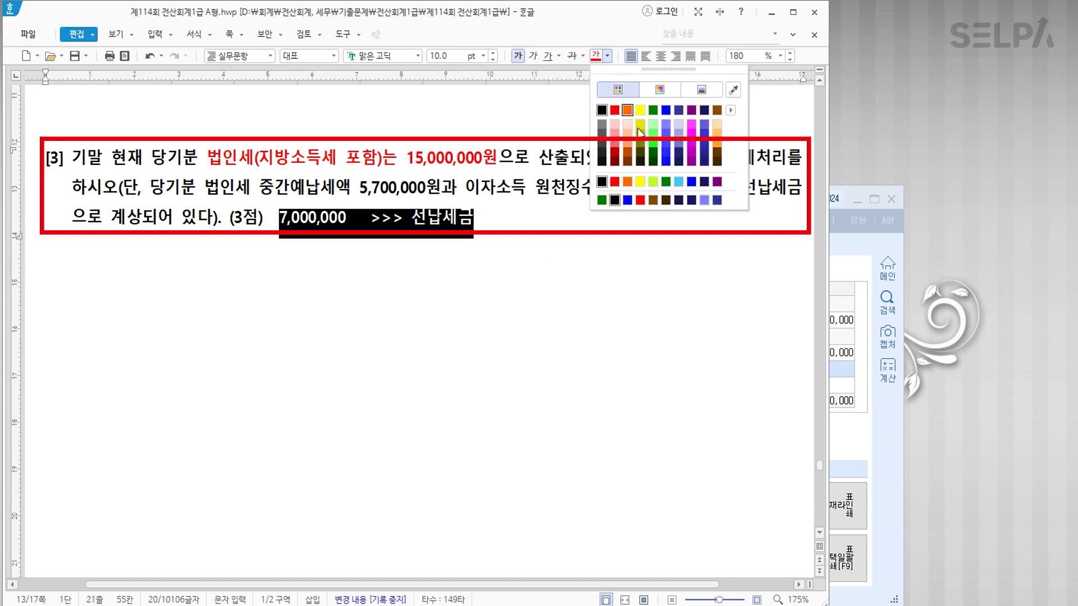
{"action": "left_click", "coordinate": [668, 115]}
{"action": "left_click", "coordinate": [539, 298]}
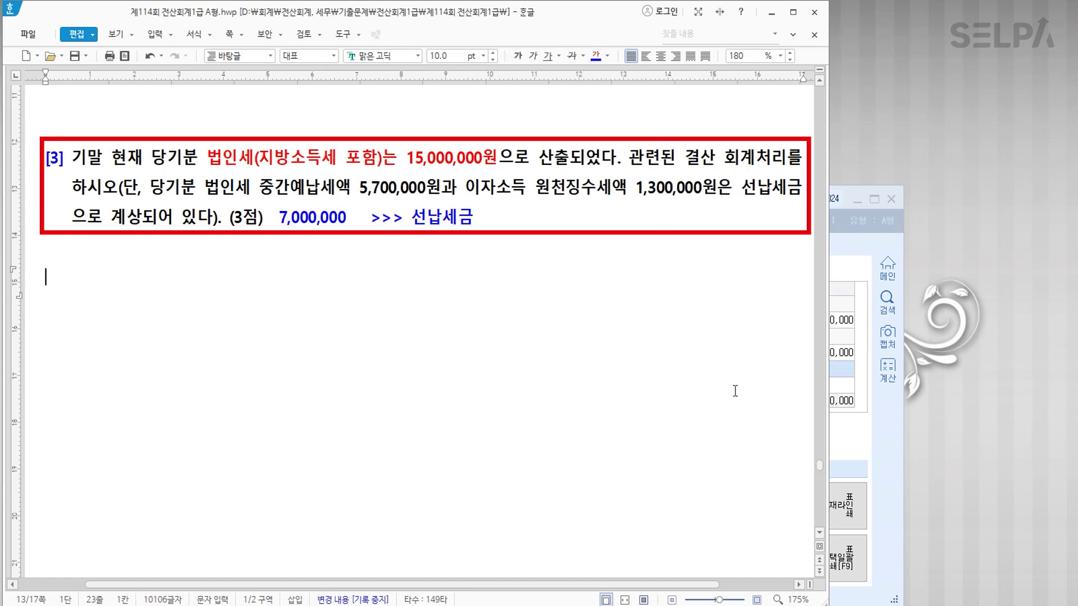
Switch to the accounting program, open 결산자료입력 for January to December 2024, and place its window below question [3].
{"action": "key", "text": "alt+Tab"}
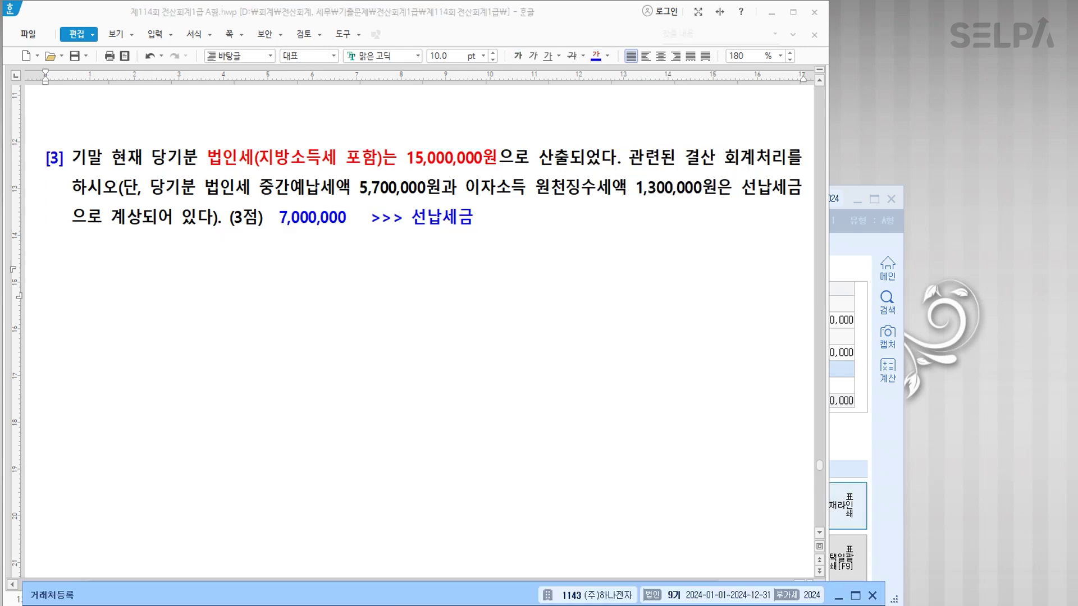
{"action": "key", "text": "ctrl+f"}
{"action": "type", "text": "ㄱㅅ"}
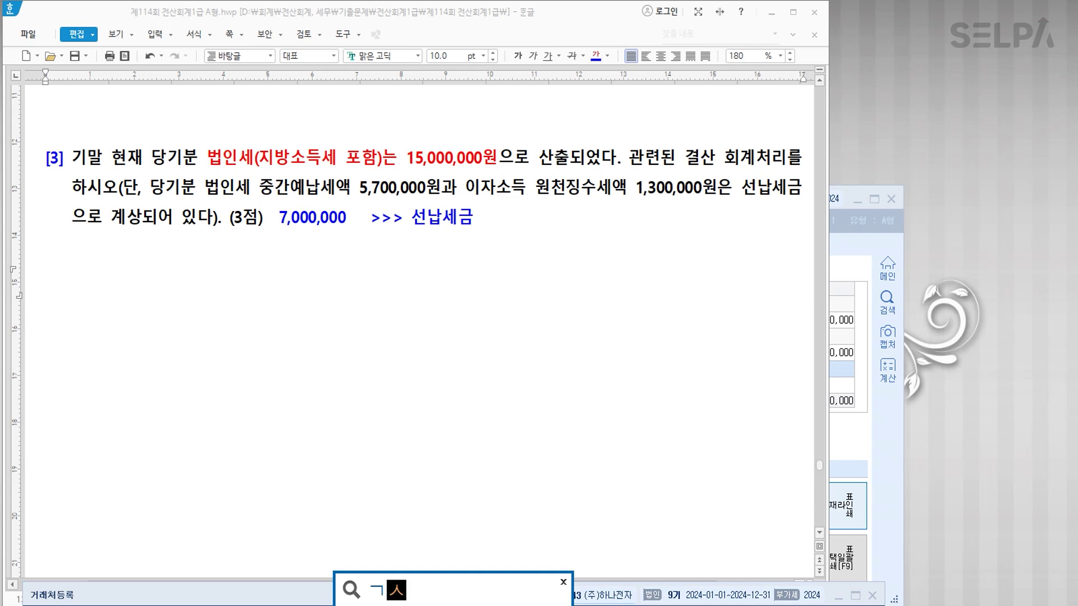
{"action": "key", "text": "Return"}
{"action": "key", "text": "Down"}
{"action": "key", "text": "Return"}
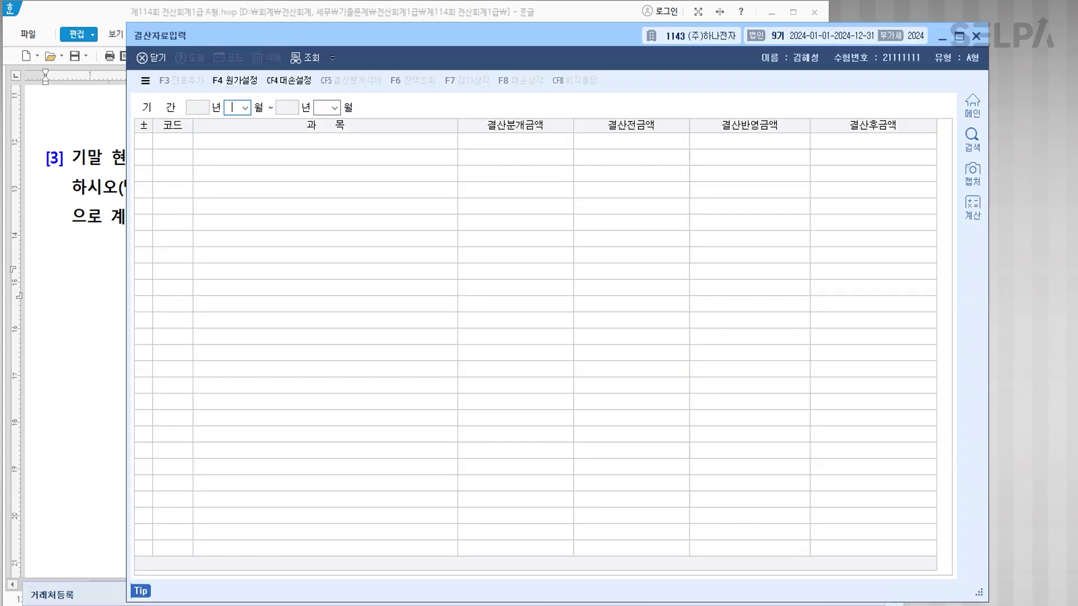
{"action": "left_click_drag", "start_coordinate": [581, 36], "coordinate": [538, 246]}
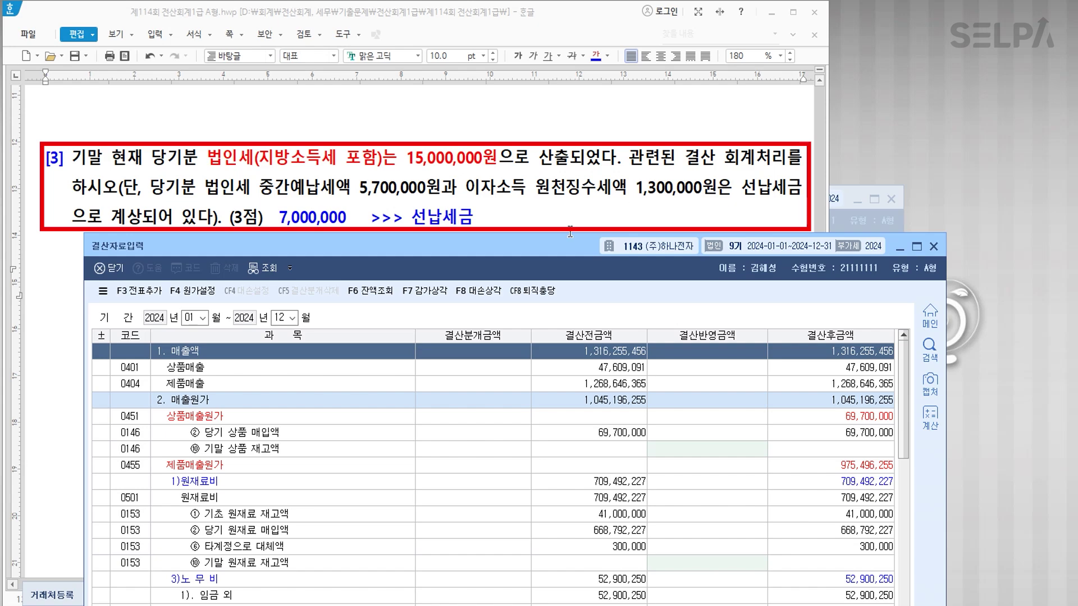
Enter 7,000,000 as the 결산반영금액 of 선납세금 under 법인세등.
{"action": "scroll", "coordinate": [550, 407], "scroll_direction": "down", "scroll_amount": 15}
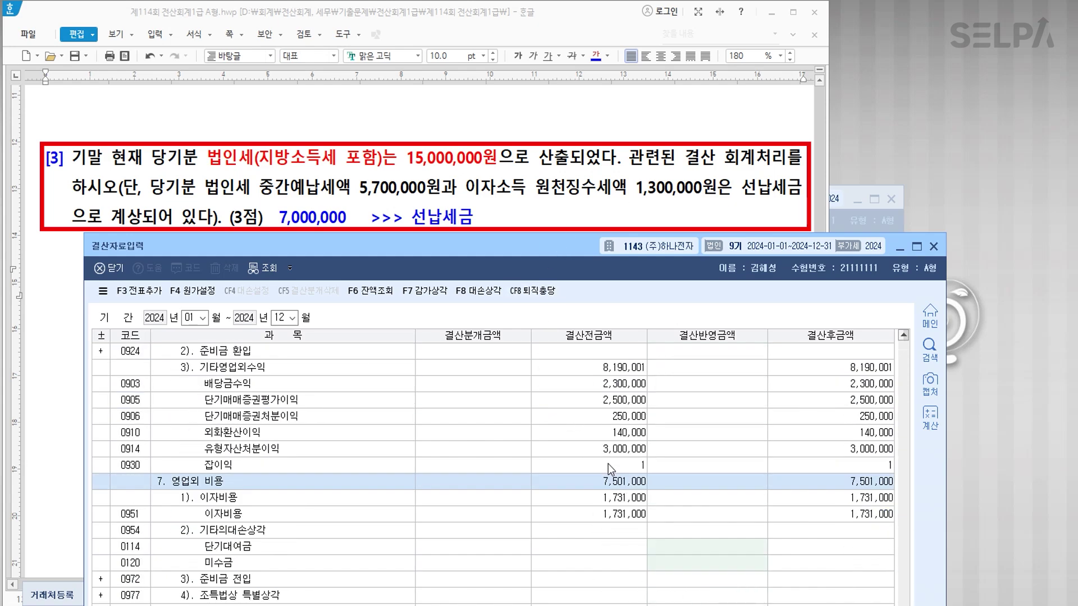
{"action": "left_click_drag", "start_coordinate": [539, 250], "coordinate": [560, 26]}
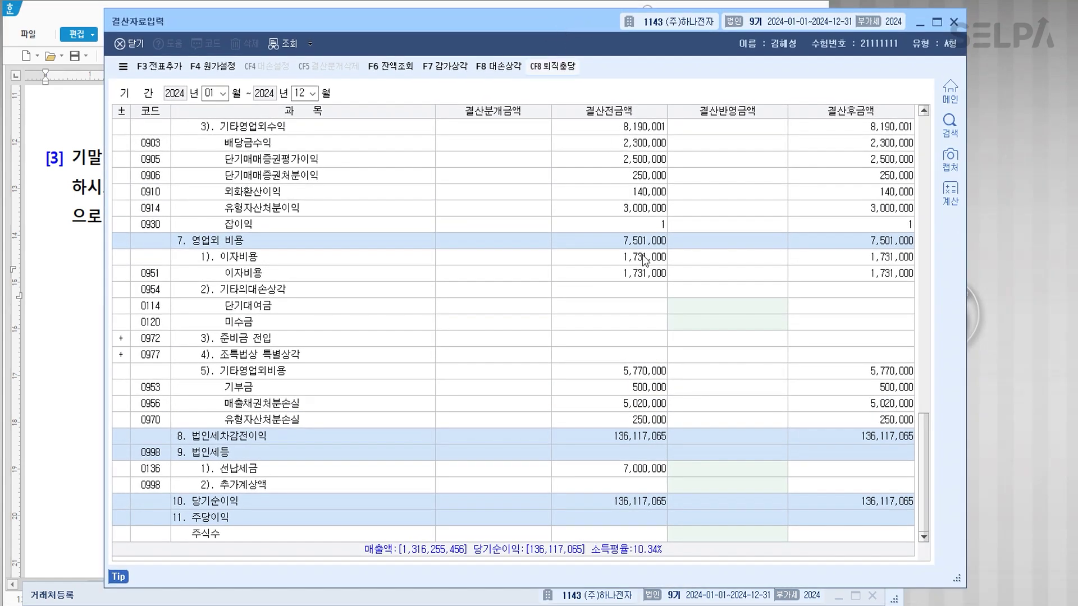
{"action": "left_click", "coordinate": [638, 473]}
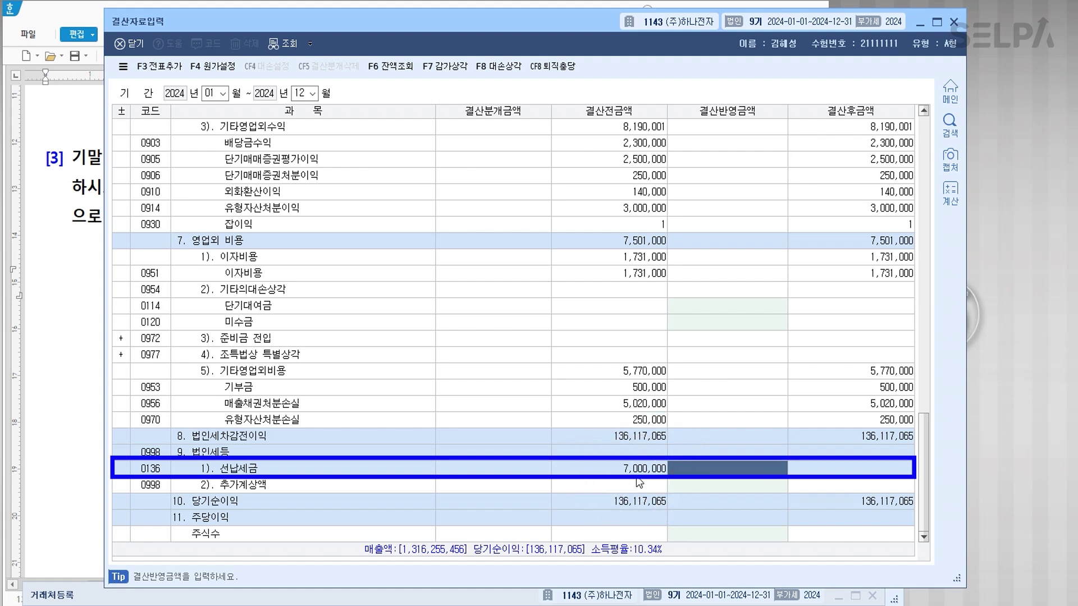
{"action": "type", "text": "7000000"}
{"action": "key", "text": "Return"}
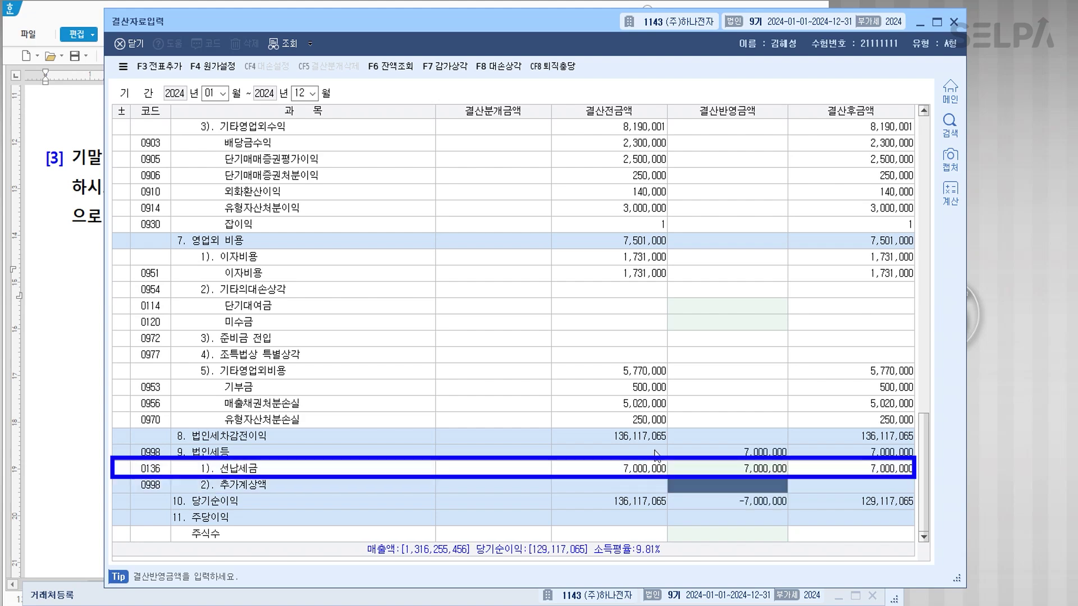
Recheck the corporate tax amount in question [3] and enter 8,000,000 as the 결산반영금액 of 추가계상액.
{"action": "left_click_drag", "start_coordinate": [514, 28], "coordinate": [506, 278]}
{"action": "left_click", "coordinate": [422, 163]}
{"action": "left_click", "coordinate": [422, 162]}
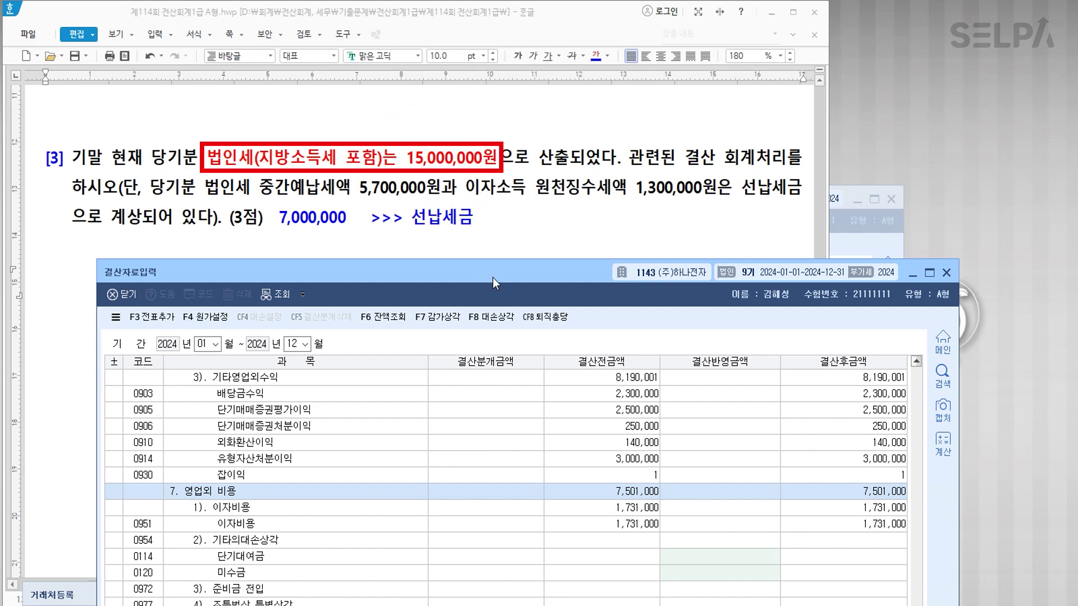
{"action": "left_click_drag", "start_coordinate": [493, 278], "coordinate": [490, 38]}
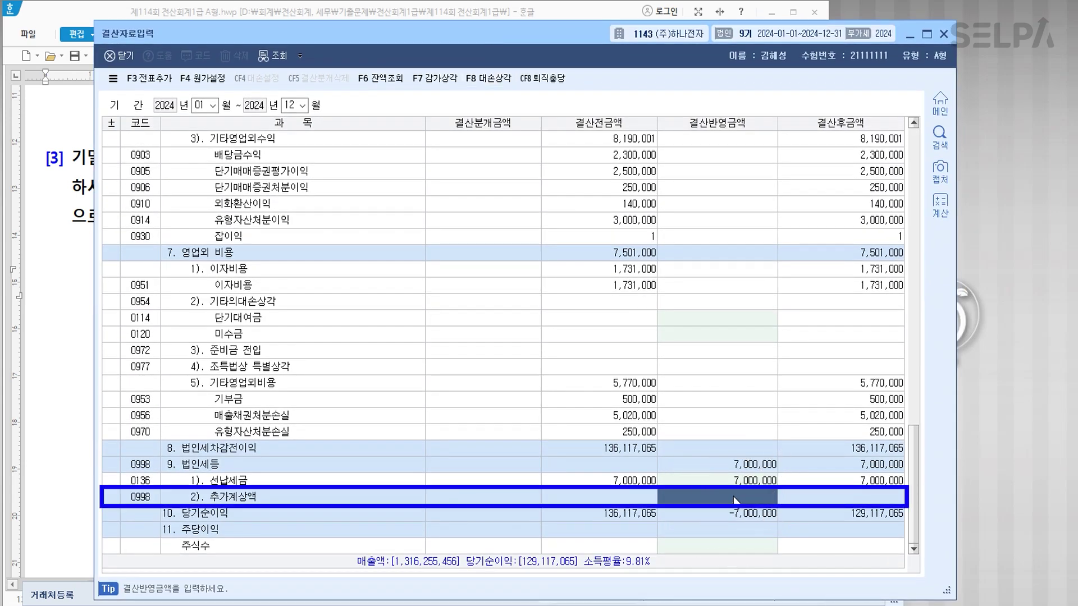
{"action": "type", "text": "8000000"}
{"action": "key", "text": "Return"}
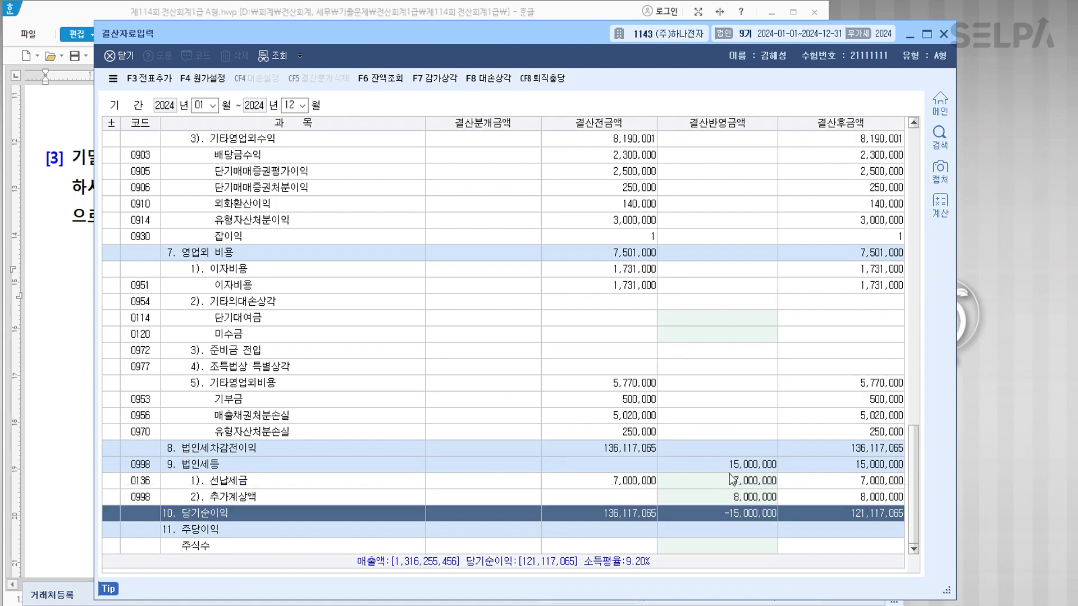
Check the 법인세등 line and add the closing entries to the general vouchers with 전표추가, confirming the request.
{"action": "left_click", "coordinate": [736, 468]}
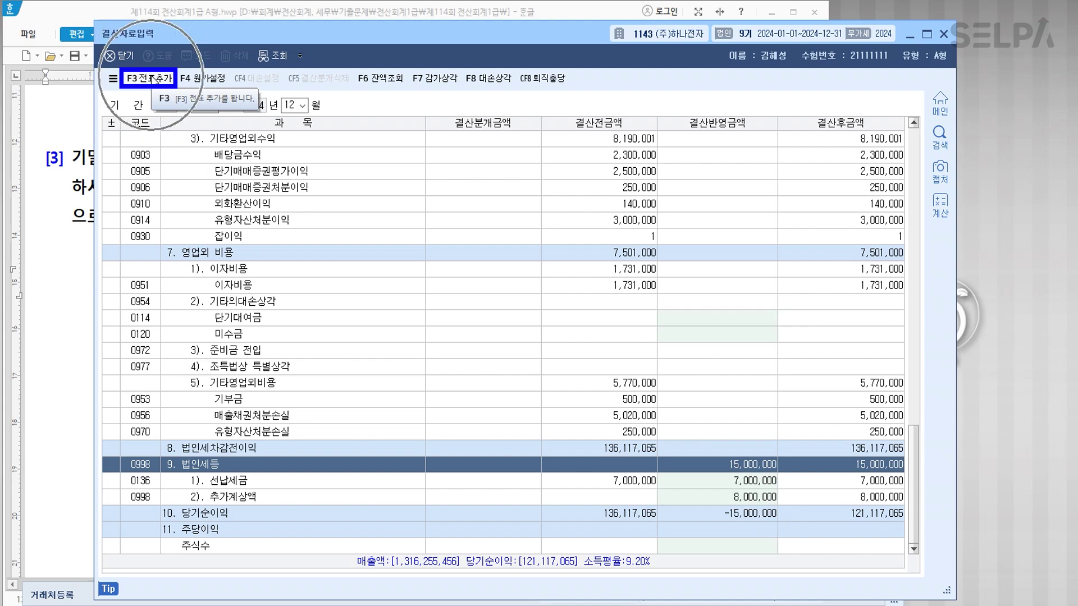
{"action": "left_click", "coordinate": [152, 79]}
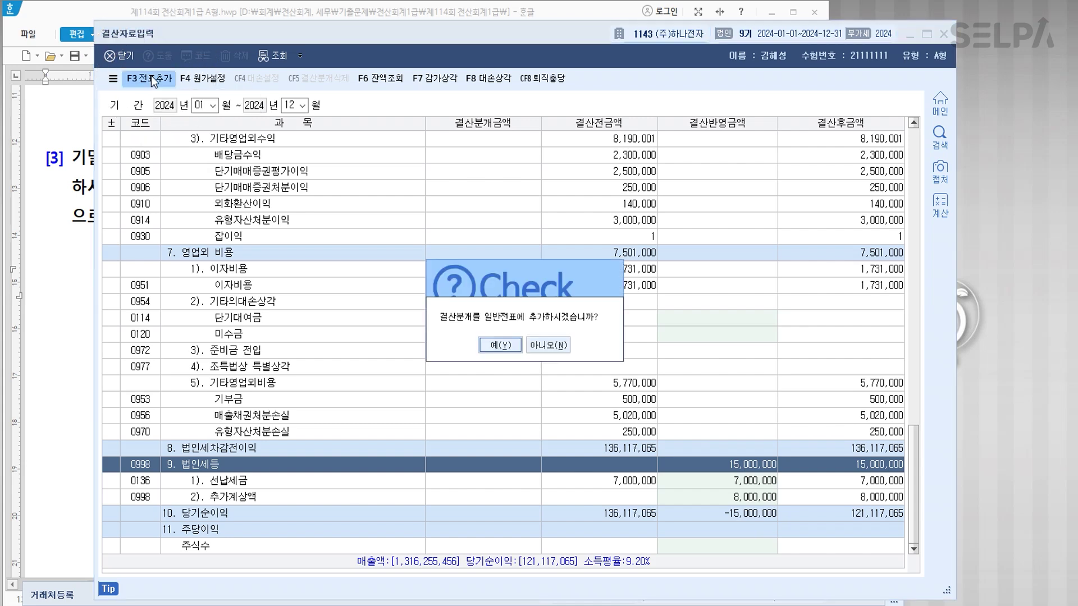
{"action": "left_click", "coordinate": [485, 346]}
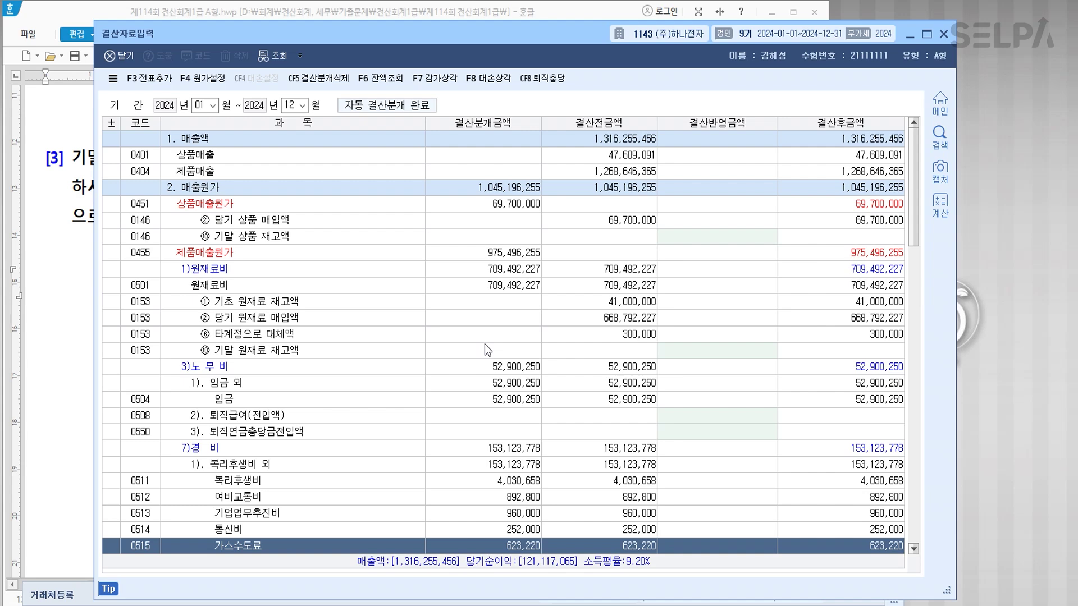
Switch to the Hangul exam document, go to question [1] of 문제6, and color 판매비와일반관리비 blue.
{"action": "left_click", "coordinate": [73, 322]}
{"action": "scroll", "coordinate": [524, 341], "scroll_direction": "down", "scroll_amount": 10}
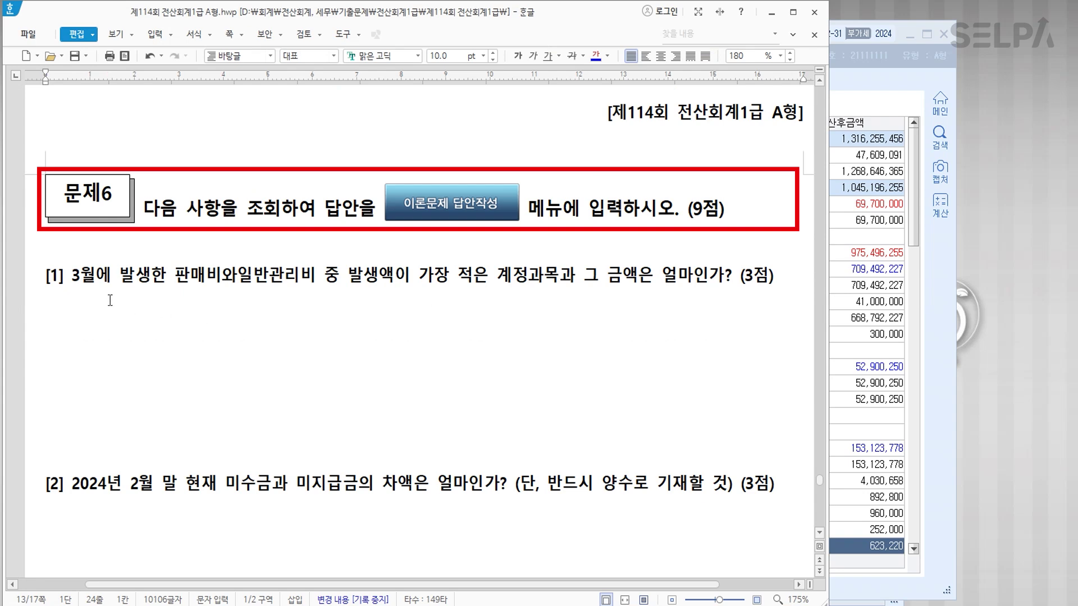
{"action": "left_click_drag", "start_coordinate": [175, 278], "coordinate": [316, 281]}
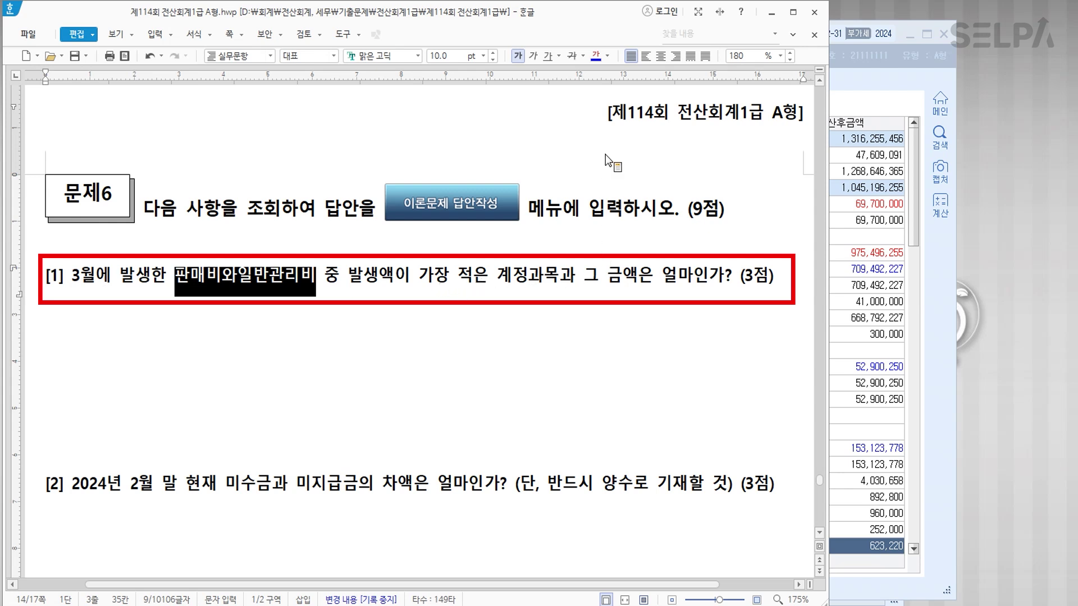
{"action": "left_click", "coordinate": [595, 56]}
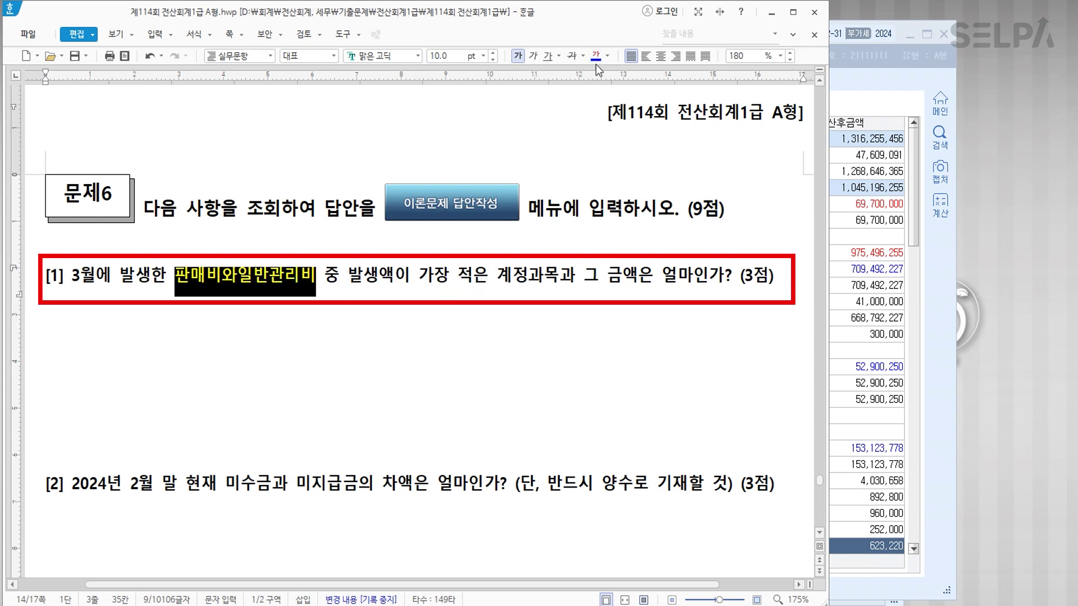
Add the note >> 분류과목 >> 일계표 directly after 판매비와일반관리비 in question [1].
{"action": "left_click", "coordinate": [317, 280]}
{"action": "type", "text": ">> "}
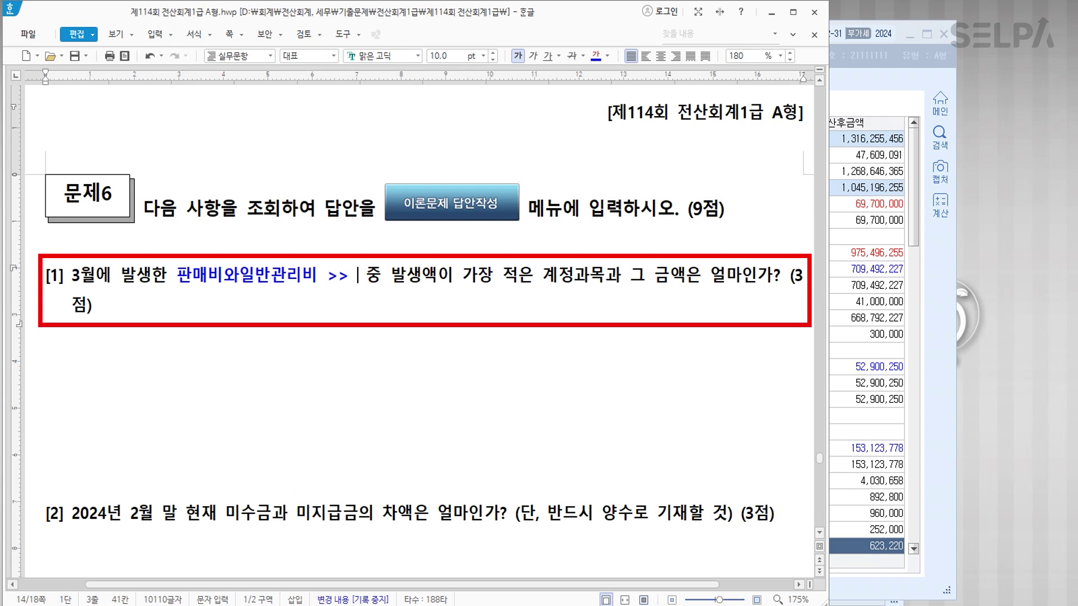
{"action": "type", "text": "분류과"}
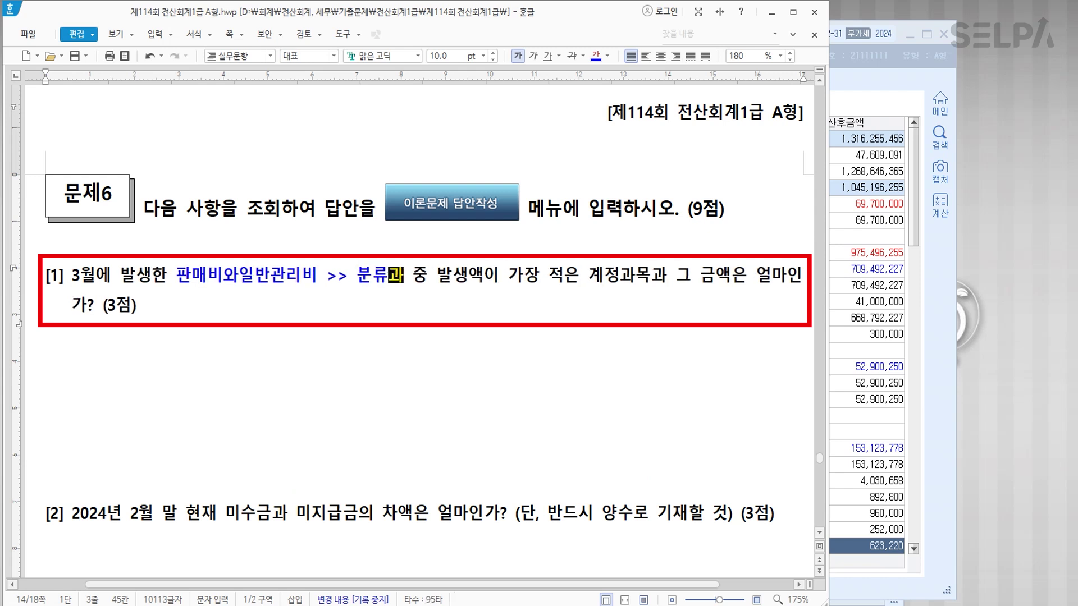
{"action": "type", "text": "목"}
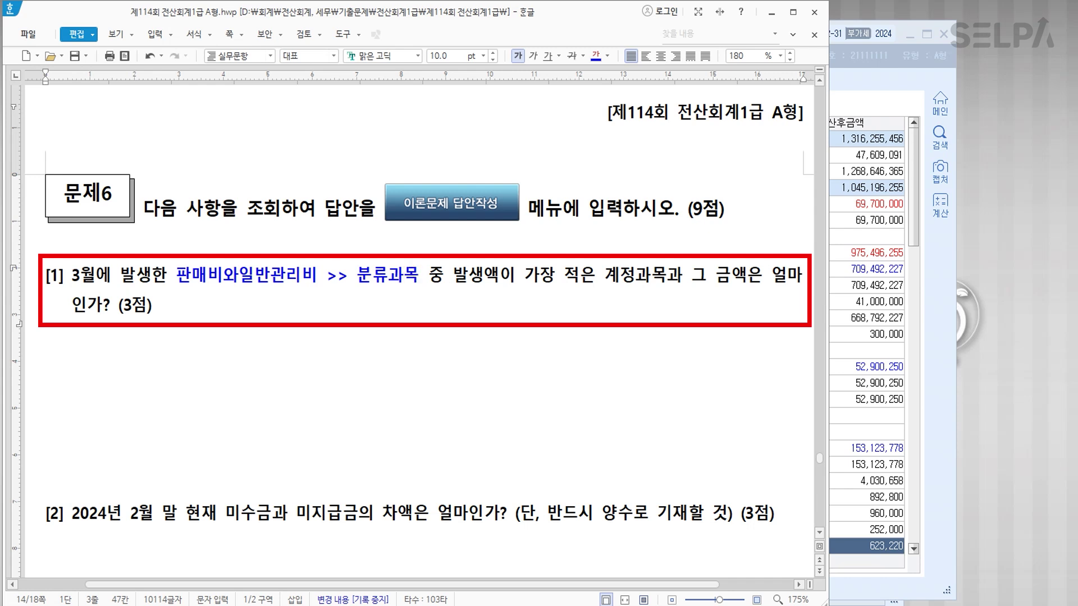
{"action": "type", "text": "  >> "}
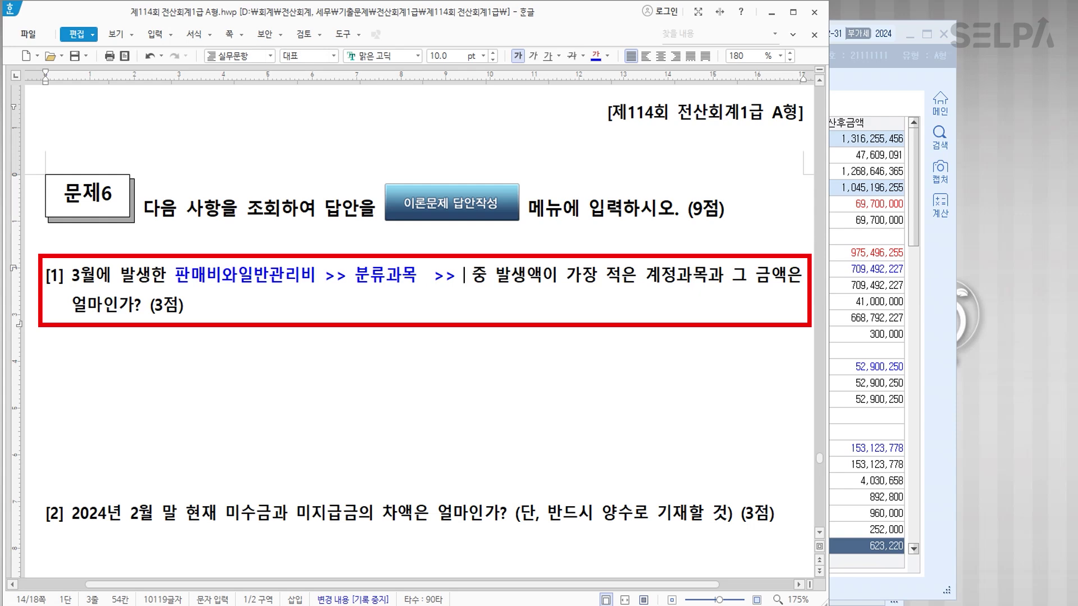
{"action": "type", "text": "일계표"}
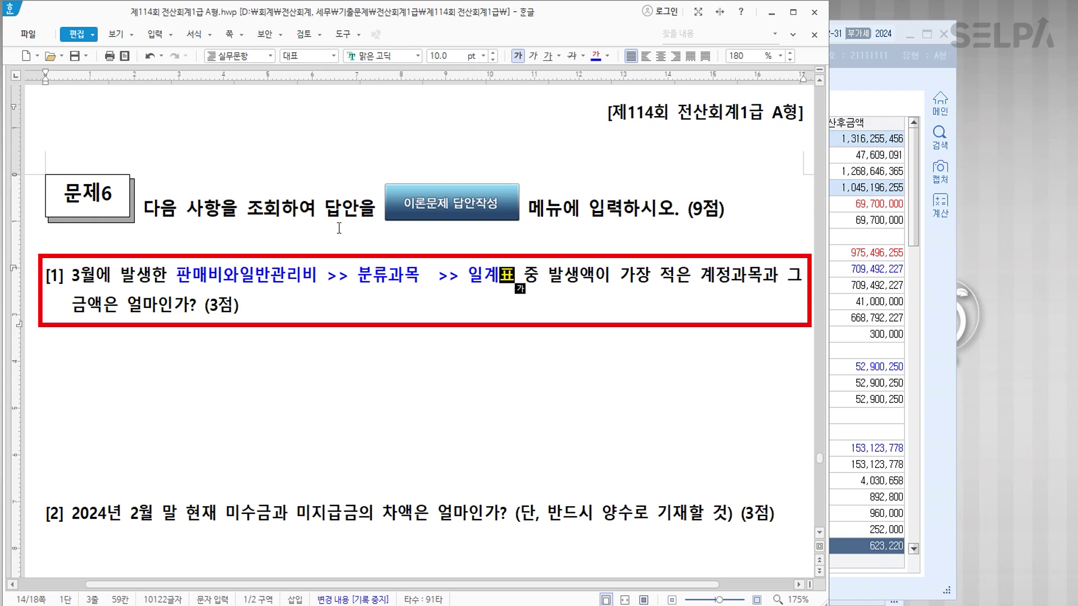
{"action": "left_click", "coordinate": [399, 340]}
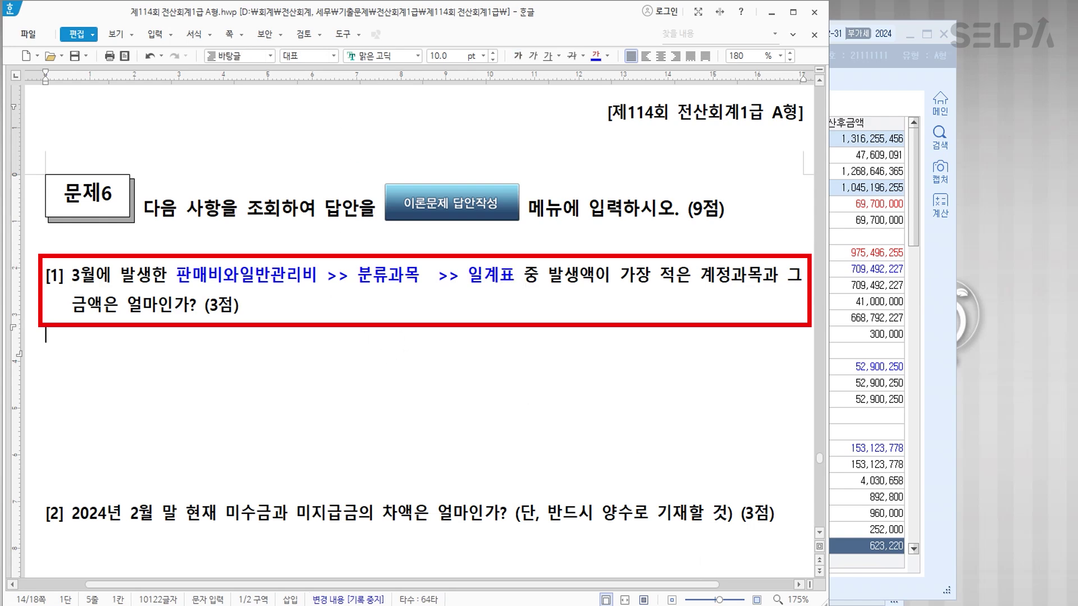
Switch to the accounting program and open the 일계표(월계표) menu.
{"action": "key", "text": "alt+Tab"}
{"action": "type", "text": "ㅇㄱㅍ"}
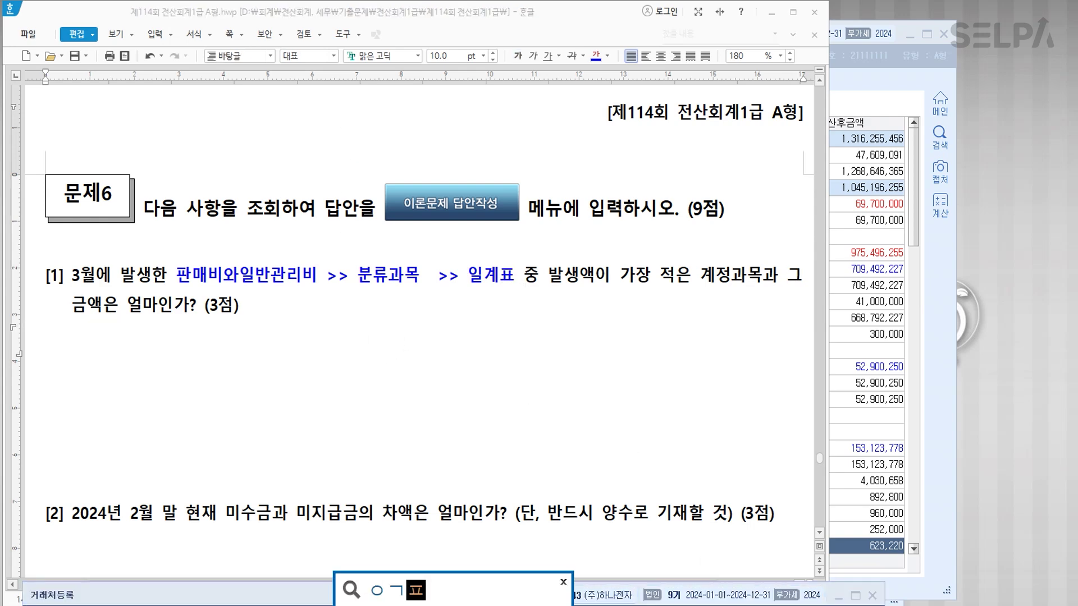
{"action": "key", "text": "Return"}
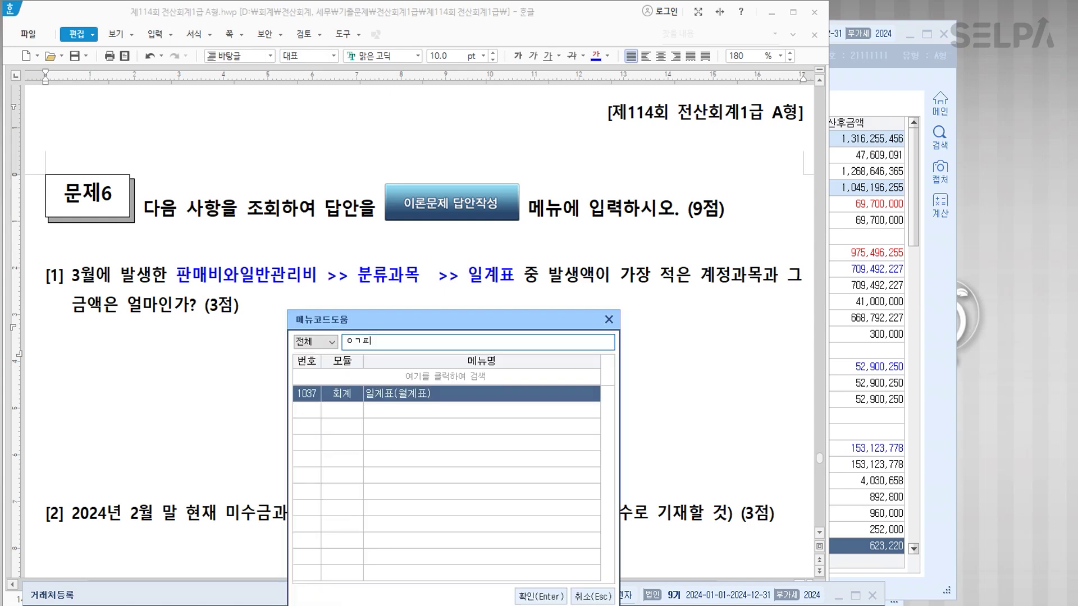
{"action": "key", "text": "Return"}
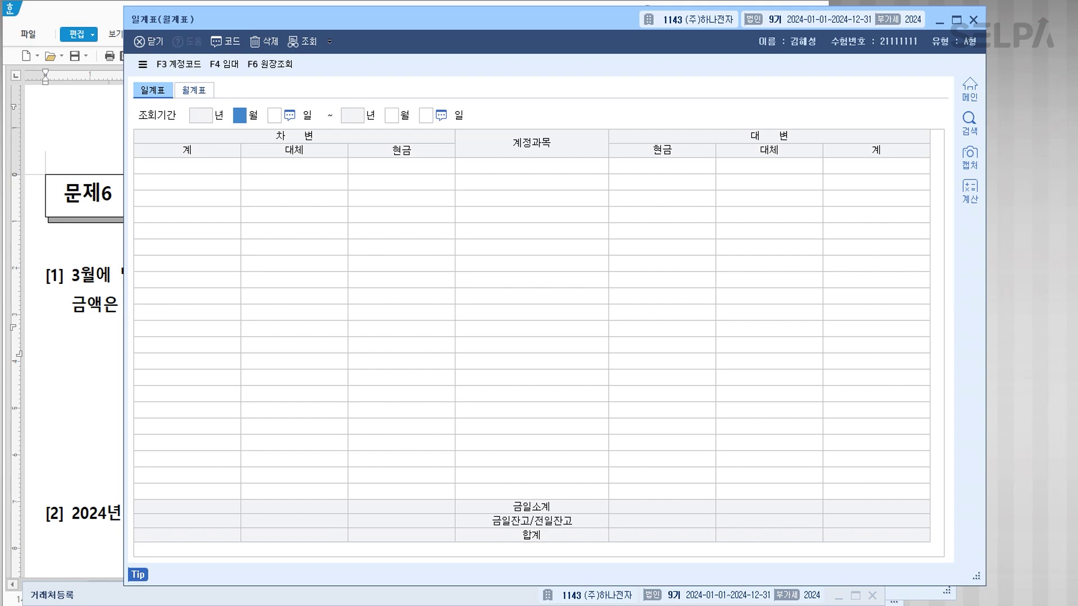
Set the 일계표 query period to March 1 through March 31, 2024 and run it.
{"action": "type", "text": "3"}
{"action": "key", "text": "Return"}
{"action": "key", "text": "Return"}
{"action": "type", "text": "3"}
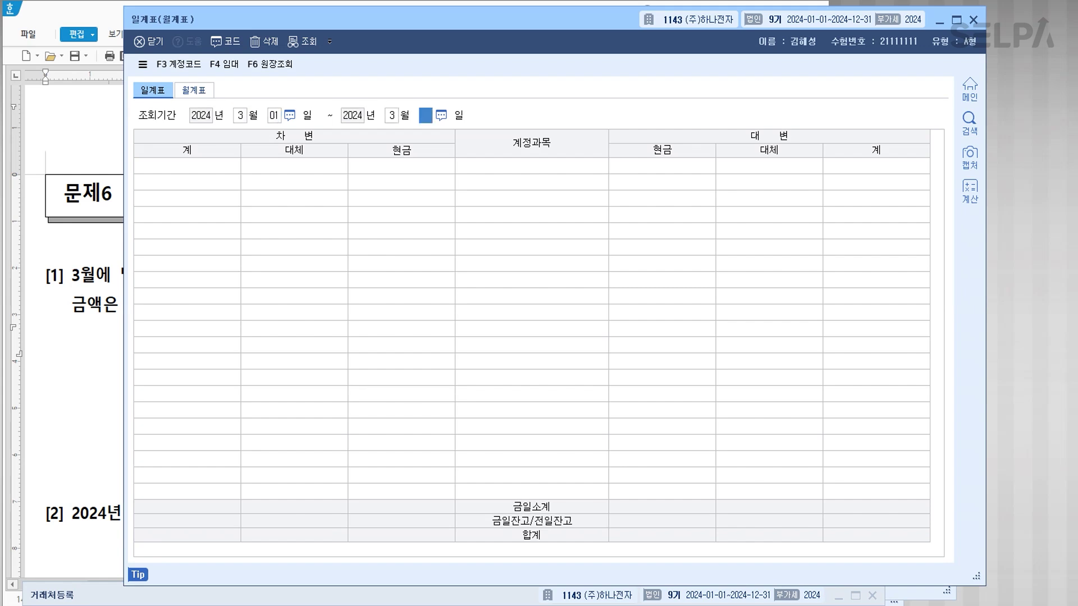
{"action": "key", "text": "Return"}
{"action": "type", "text": "31"}
{"action": "key", "text": "Return"}
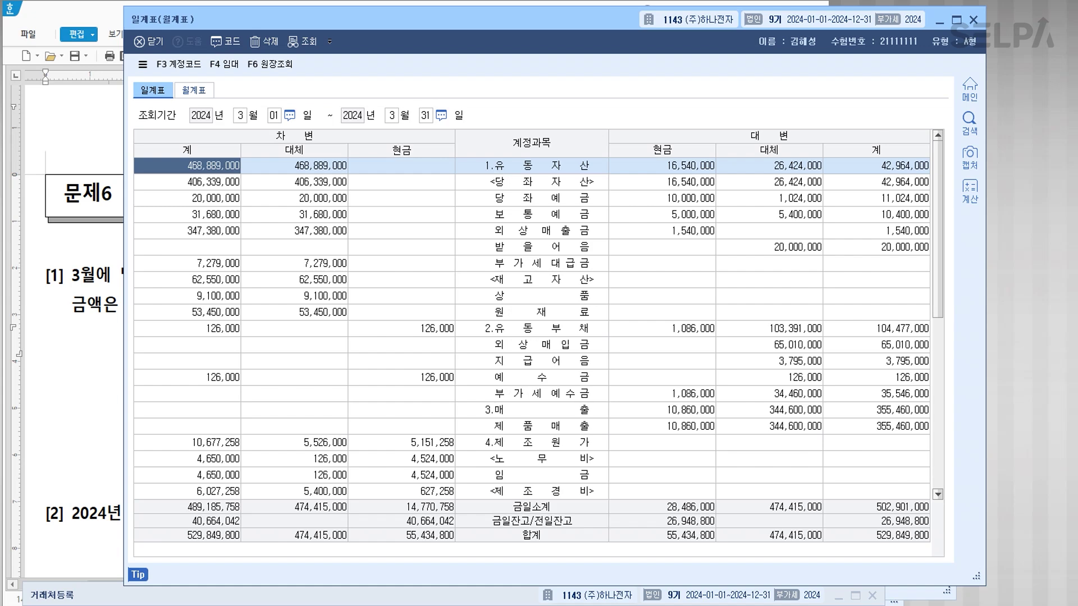
Locate the 판매비및일반관리비 section in the 일계표 and compare it with the wording of question [1].
{"action": "scroll", "coordinate": [630, 367], "scroll_direction": "down", "scroll_amount": 4}
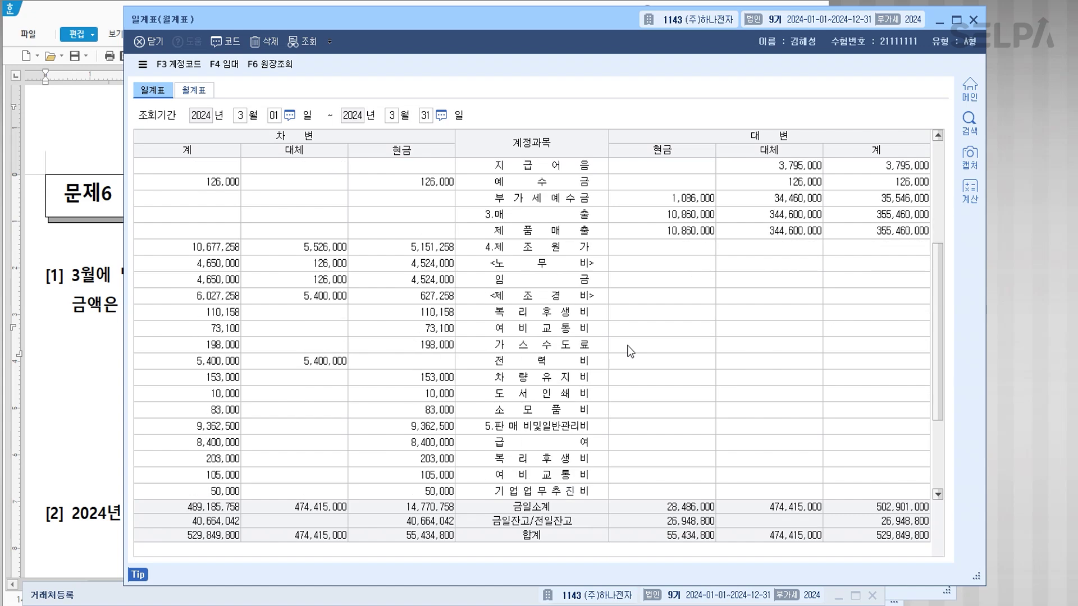
{"action": "scroll", "coordinate": [629, 350], "scroll_direction": "down", "scroll_amount": 1}
{"action": "left_click", "coordinate": [554, 378]}
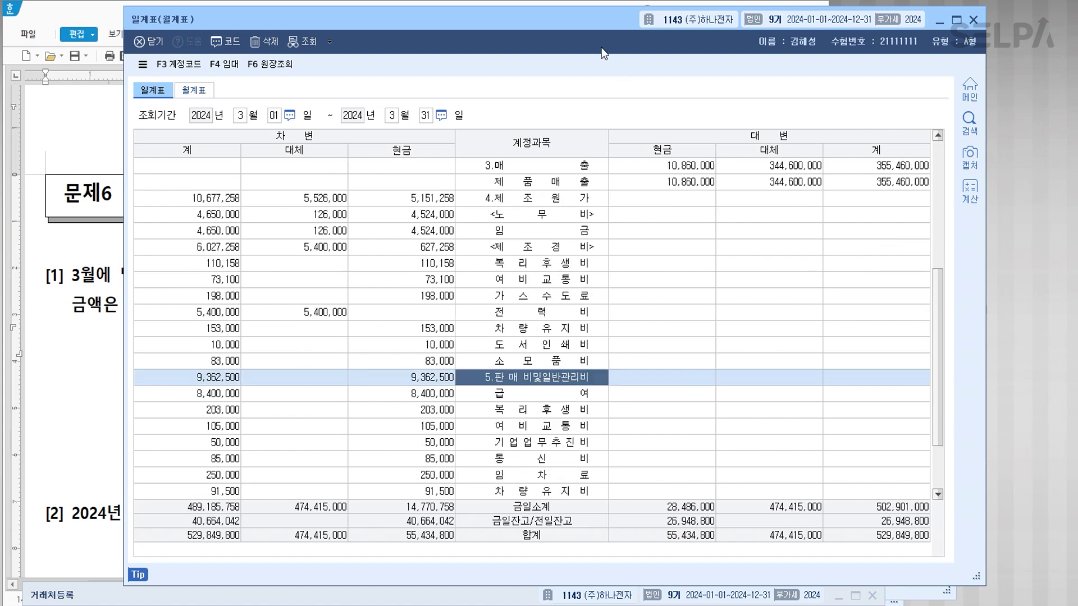
{"action": "left_click_drag", "start_coordinate": [573, 29], "coordinate": [639, 46]}
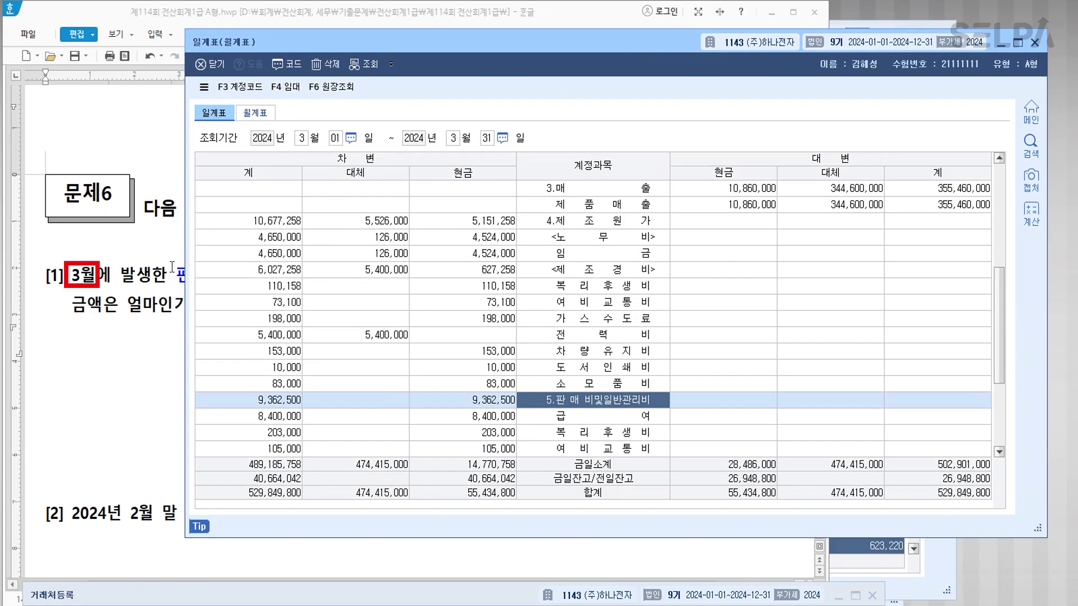
{"action": "left_click_drag", "start_coordinate": [506, 46], "coordinate": [338, 414]}
{"action": "scroll", "coordinate": [459, 220], "scroll_direction": "down", "scroll_amount": 3}
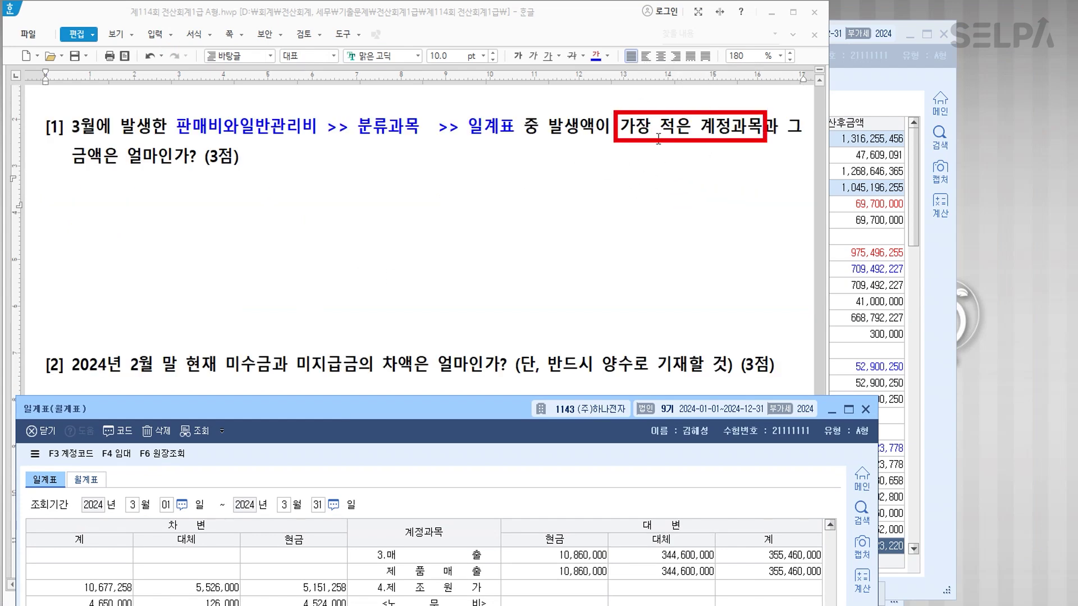
Examine the accounts from 급여 to 소모품비 for the smallest March amount, select its row, and return to the exam document.
{"action": "left_click_drag", "start_coordinate": [471, 422], "coordinate": [532, 69]}
{"action": "scroll", "coordinate": [504, 383], "scroll_direction": "down", "scroll_amount": 3}
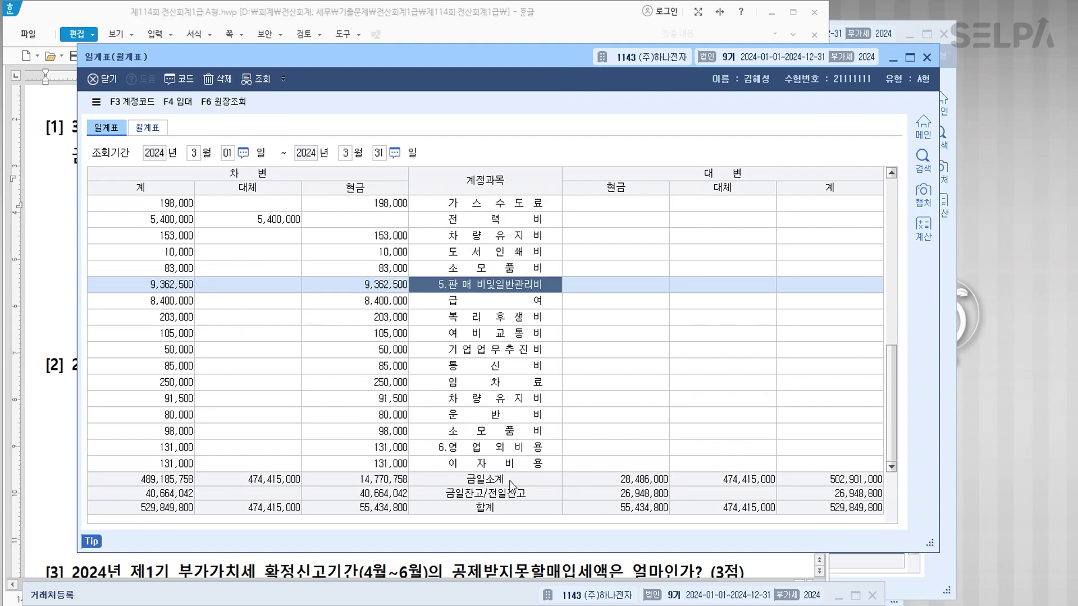
{"action": "left_click", "coordinate": [510, 431]}
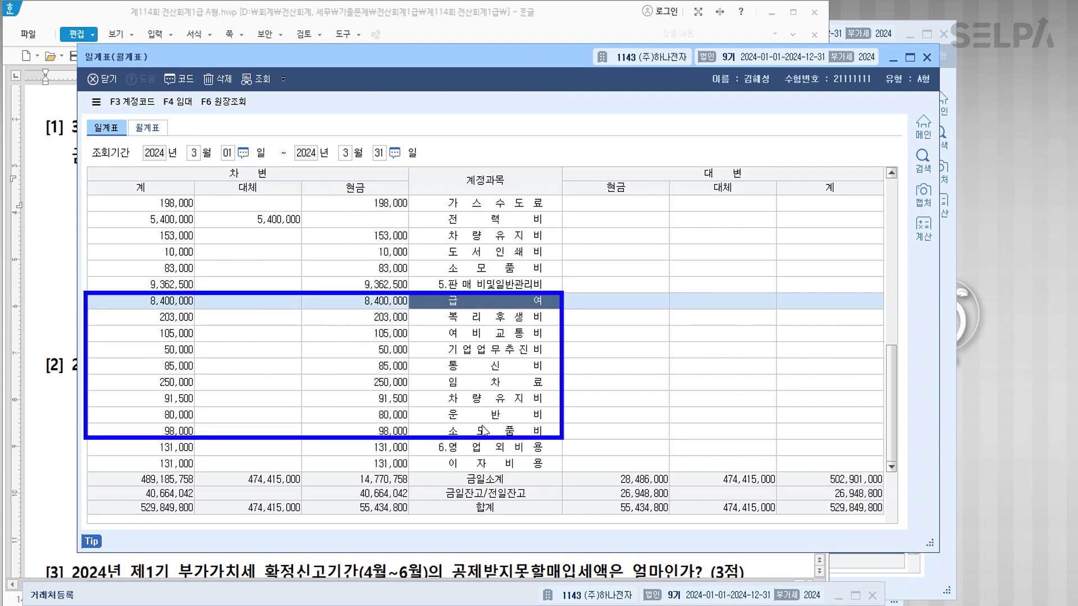
{"action": "left_click", "coordinate": [481, 430]}
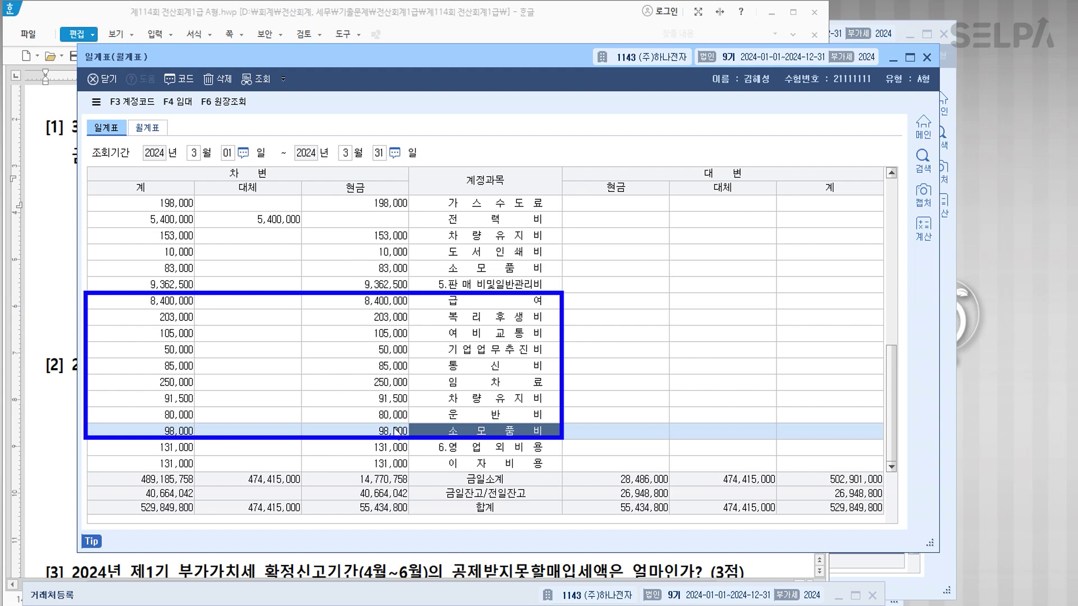
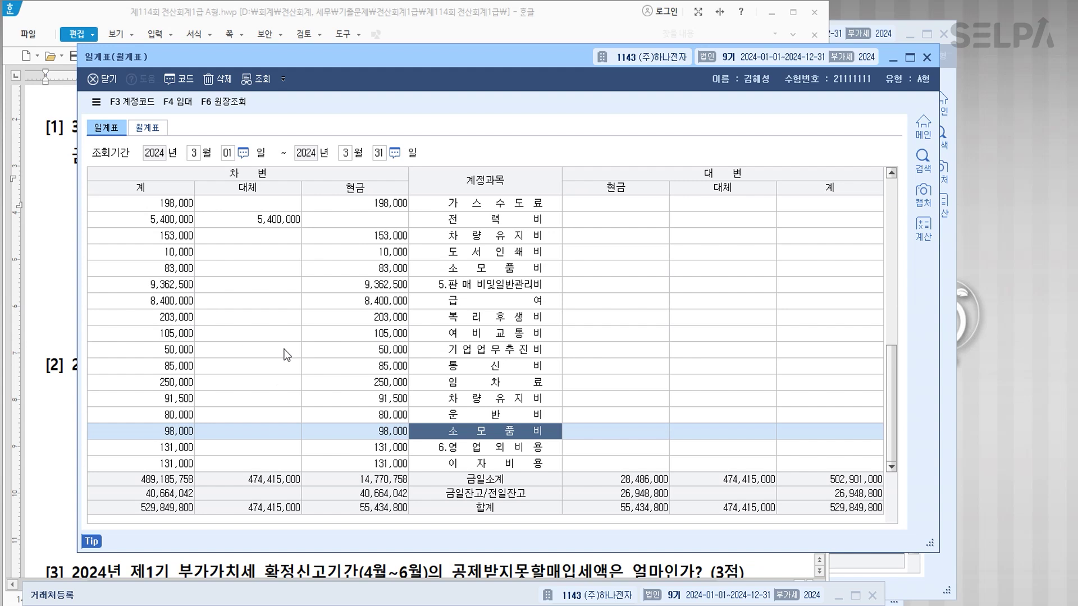
{"action": "left_click", "coordinate": [401, 352]}
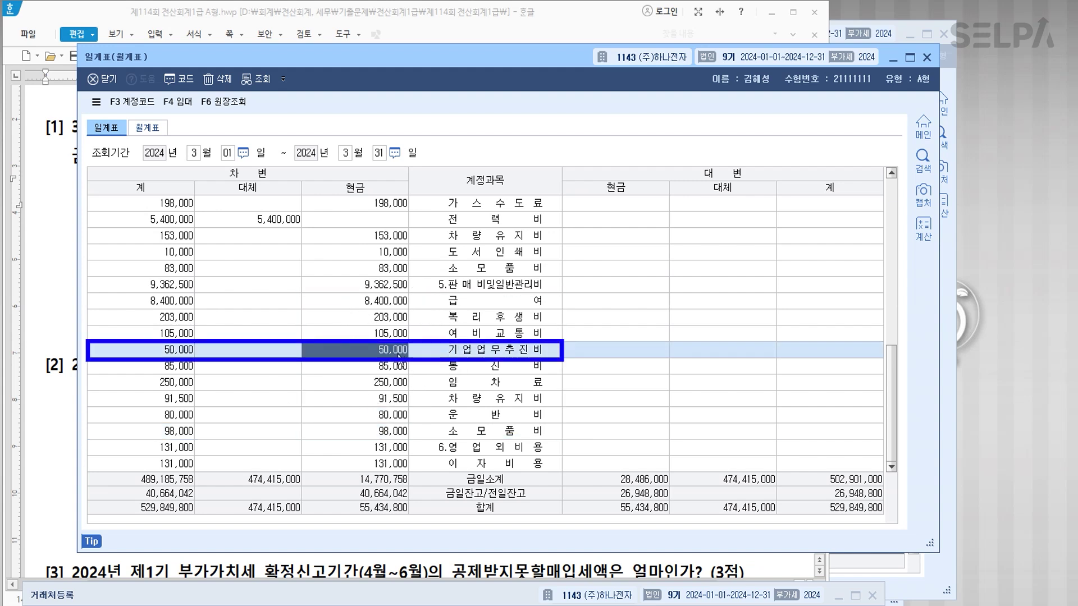
{"action": "key", "text": "Right"}
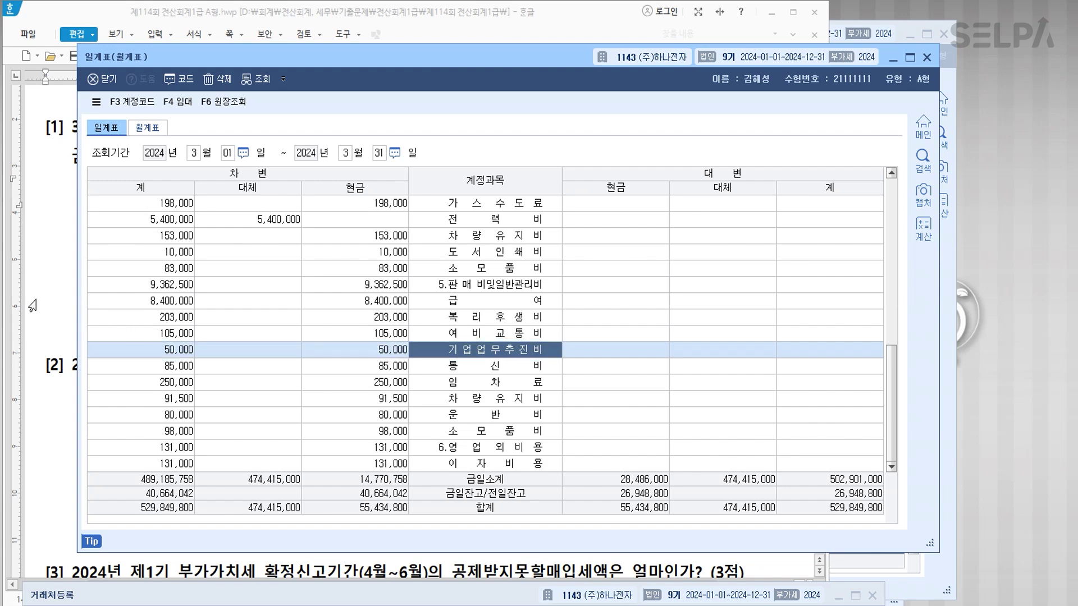
{"action": "left_click", "coordinate": [64, 298]}
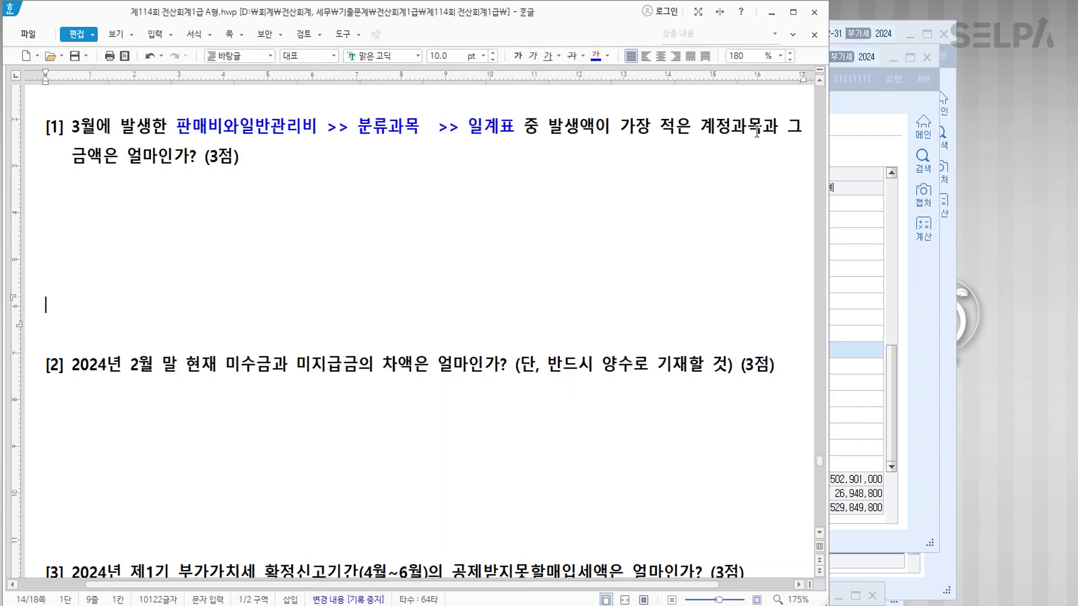
Write "기업업무추진비 50,000원" as the answer under question [1].
{"action": "left_click", "coordinate": [212, 215]}
{"action": "type", "text": "기업업"}
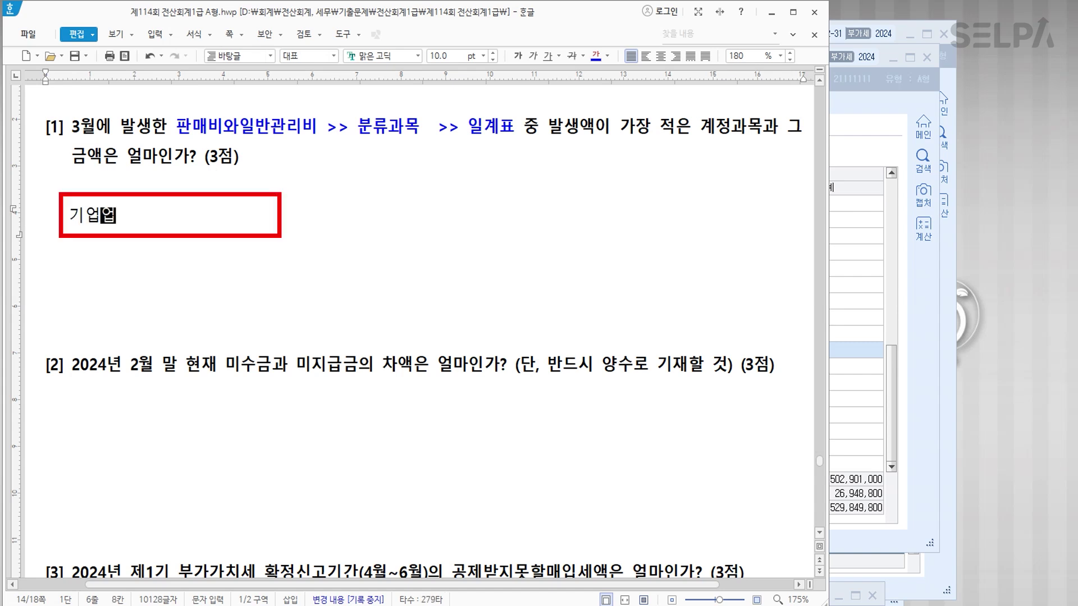
{"action": "type", "text": "무추진비   "}
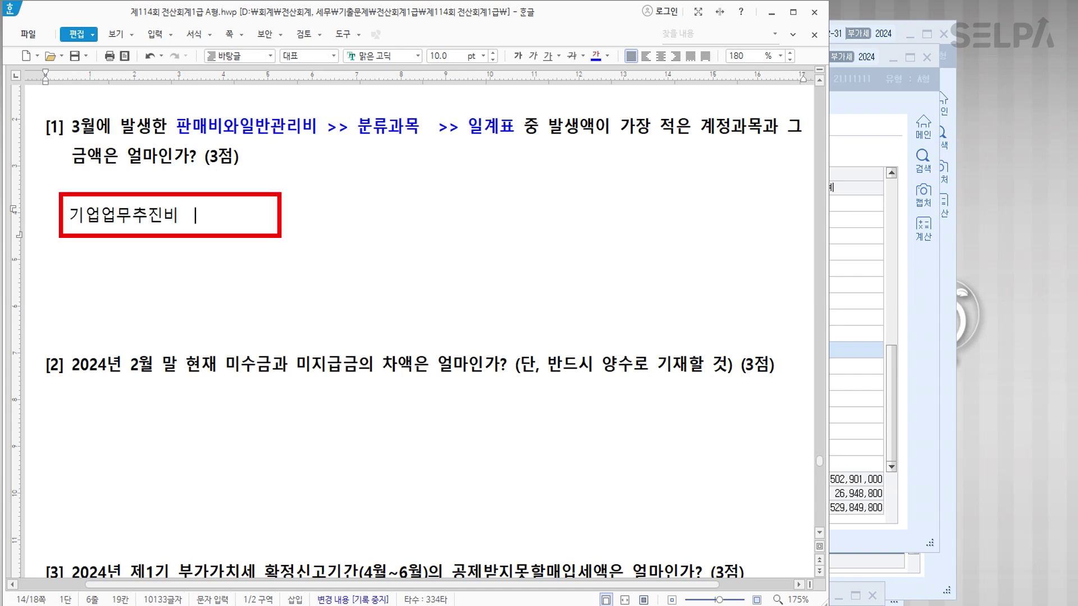
{"action": "type", "text": "50,000"}
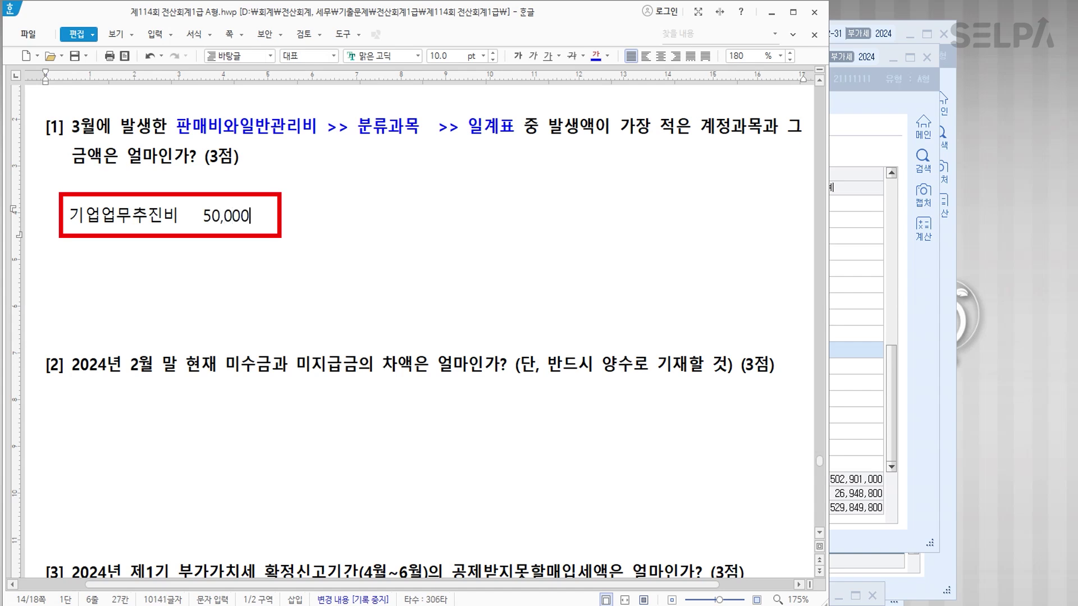
{"action": "type", "text": "ㅇ원"}
Insert the word "잔액" after both 미수금 and 미지급금 in the wording of question [2].
{"action": "scroll", "coordinate": [402, 325], "scroll_direction": "down", "scroll_amount": 1}
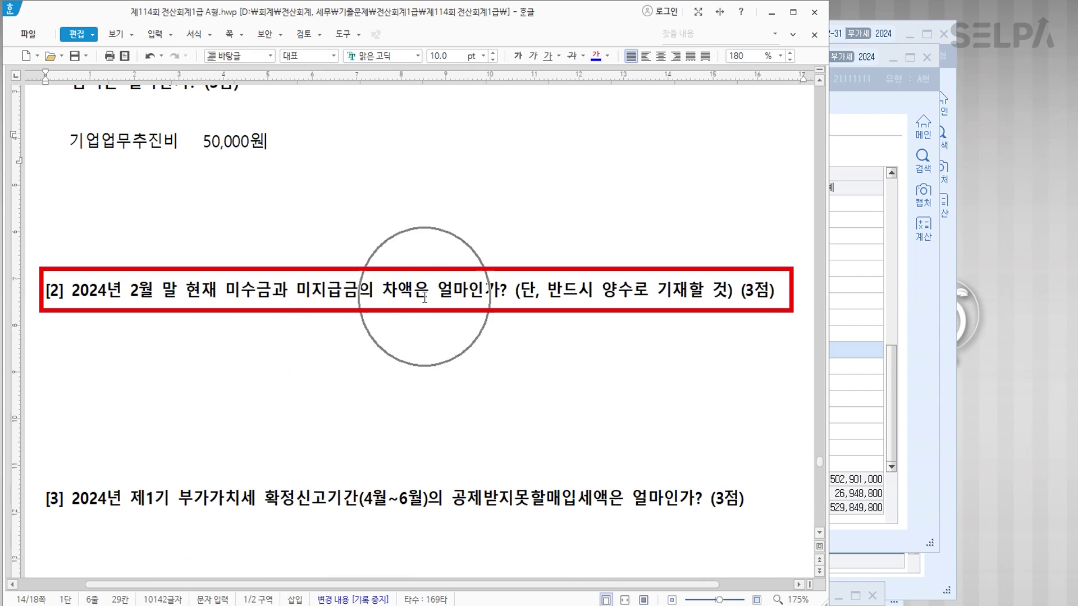
{"action": "left_click", "coordinate": [272, 292]}
{"action": "type", "text": "잔액"}
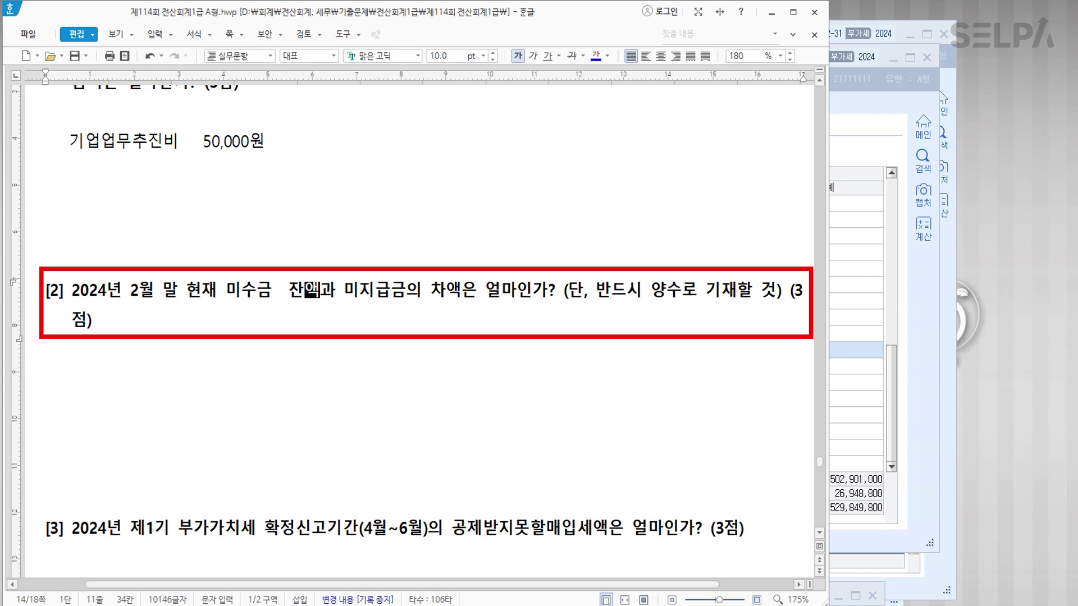
{"action": "left_click", "coordinate": [425, 290]}
{"action": "type", "text": "잔액"}
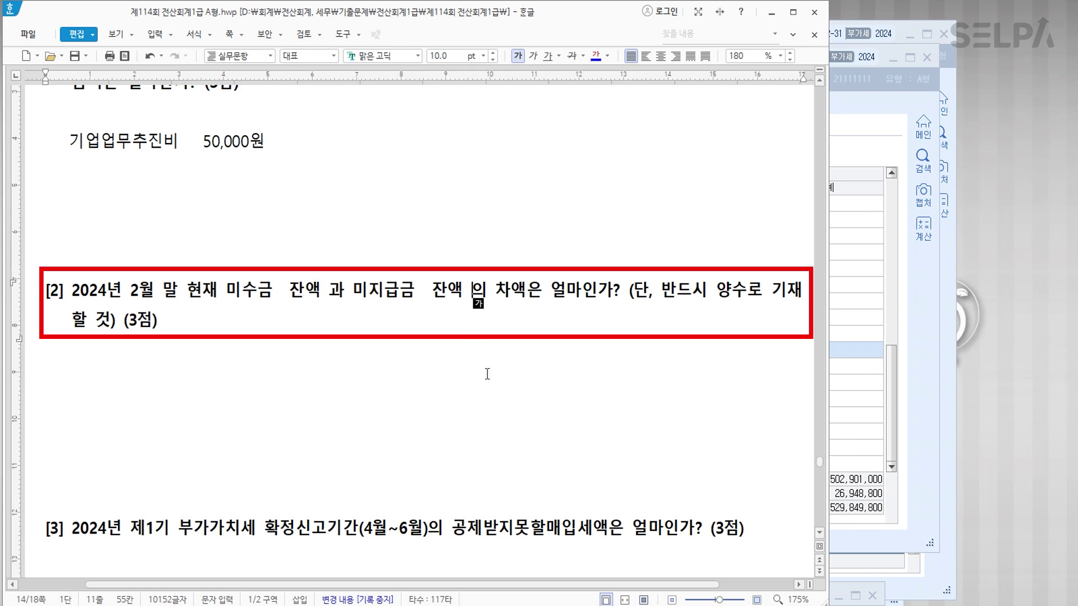
Switch to the accounting program, open the 합계잔액시산표 for February 29, 2024, and select the 미수금 debit balance.
{"action": "left_click", "coordinate": [593, 604]}
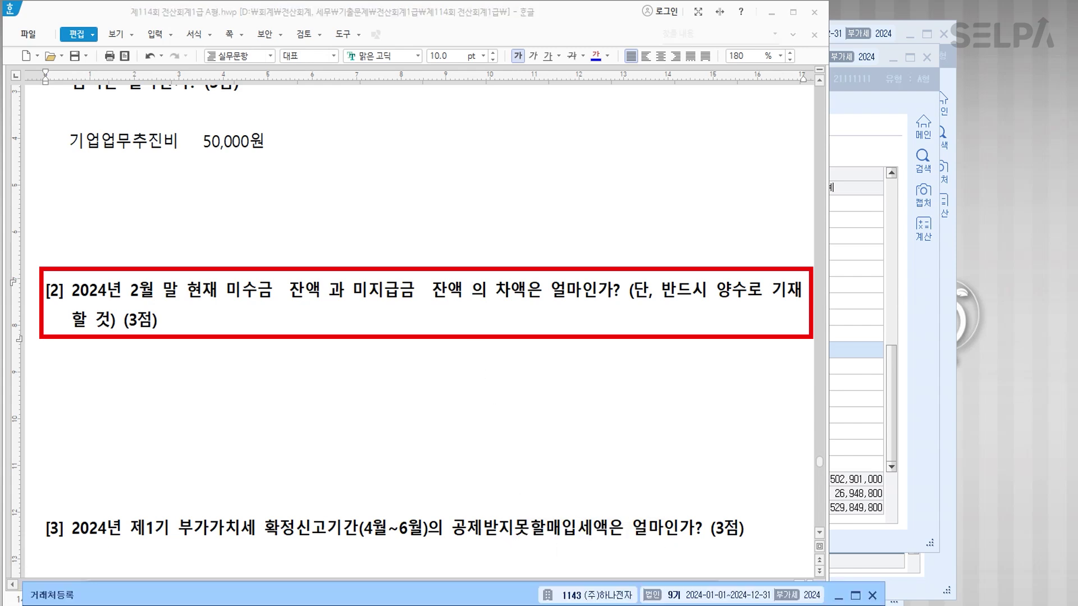
{"action": "type", "text": "ㅎㄱㅈ"}
{"action": "key", "text": "Return"}
{"action": "key", "text": "Return"}
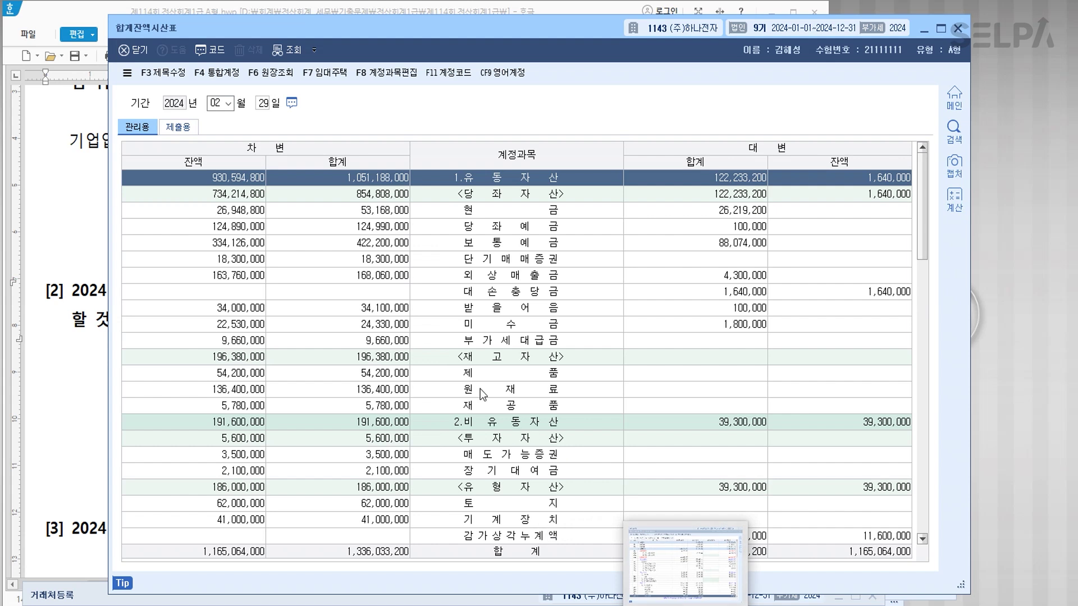
{"action": "left_click", "coordinate": [280, 327]}
{"action": "left_click", "coordinate": [238, 330]}
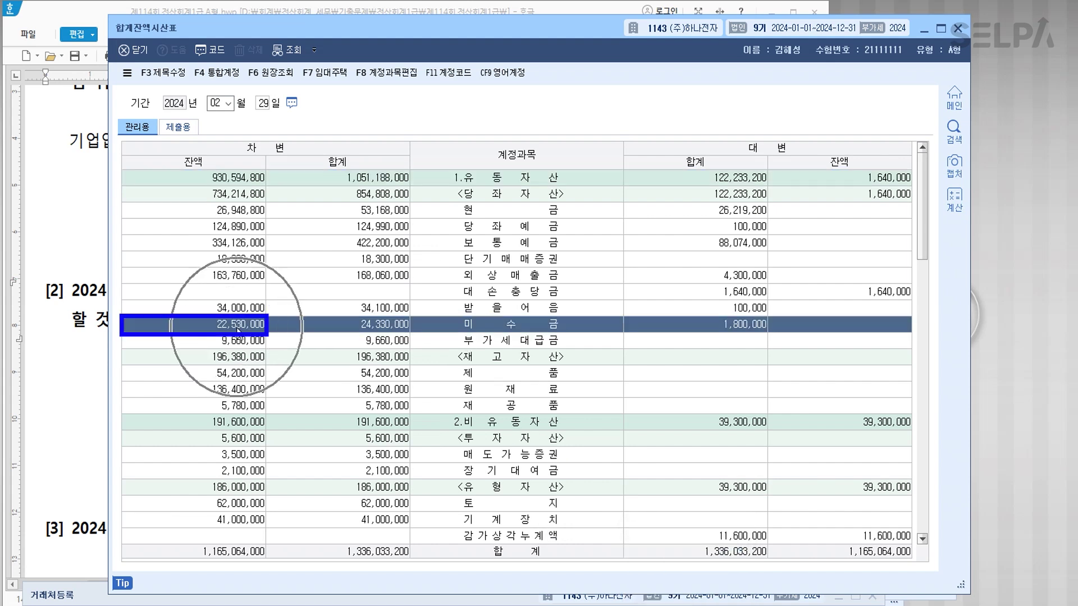
Return to the exam document and write "미수금 22,530,000 미지급금" under question [2].
{"action": "left_click", "coordinate": [96, 400]}
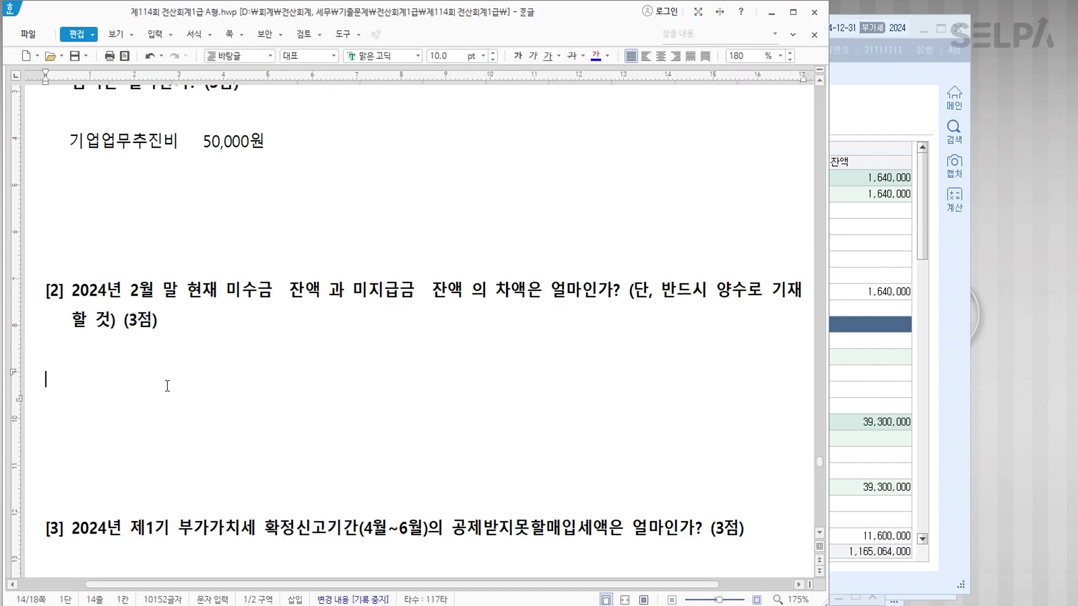
{"action": "type", "text": "미수금  "}
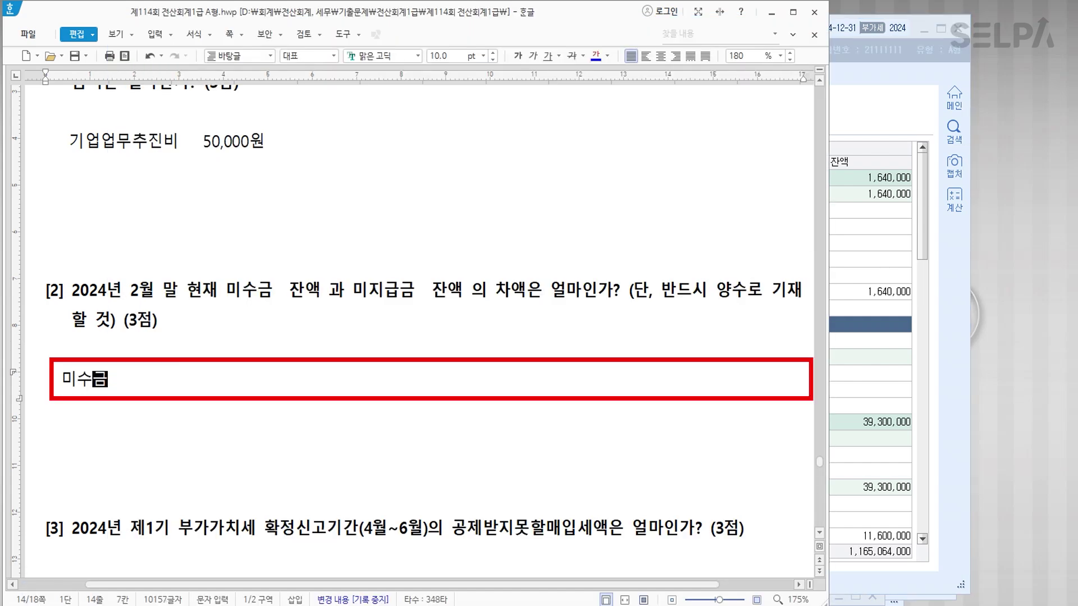
{"action": "type", "text": "22,5"}
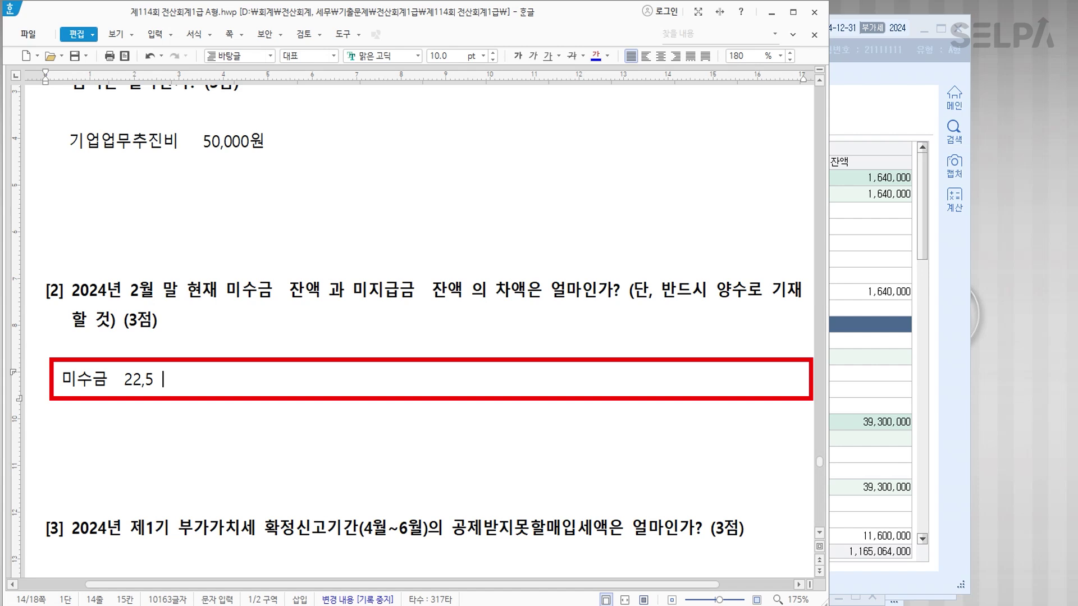
{"action": "type", "text": "30,000미지급금"}
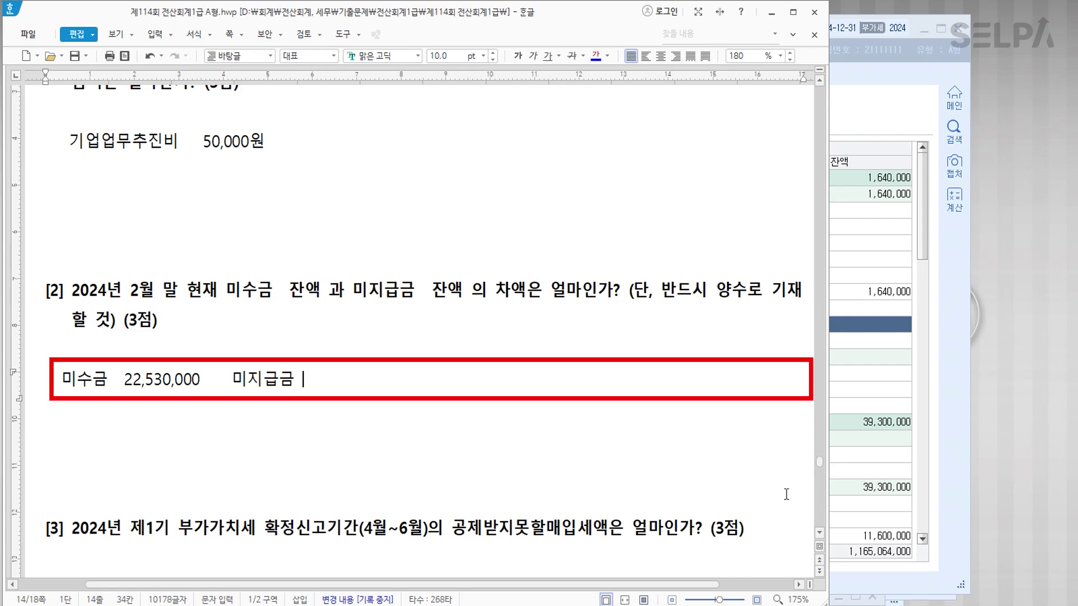
Look up the 미지급금 credit balance in the 합계잔액시산표 and enter 16,800,000 after 미지급금 in answer [2].
{"action": "left_click", "coordinate": [869, 474]}
{"action": "scroll", "coordinate": [548, 405], "scroll_direction": "down", "scroll_amount": 5}
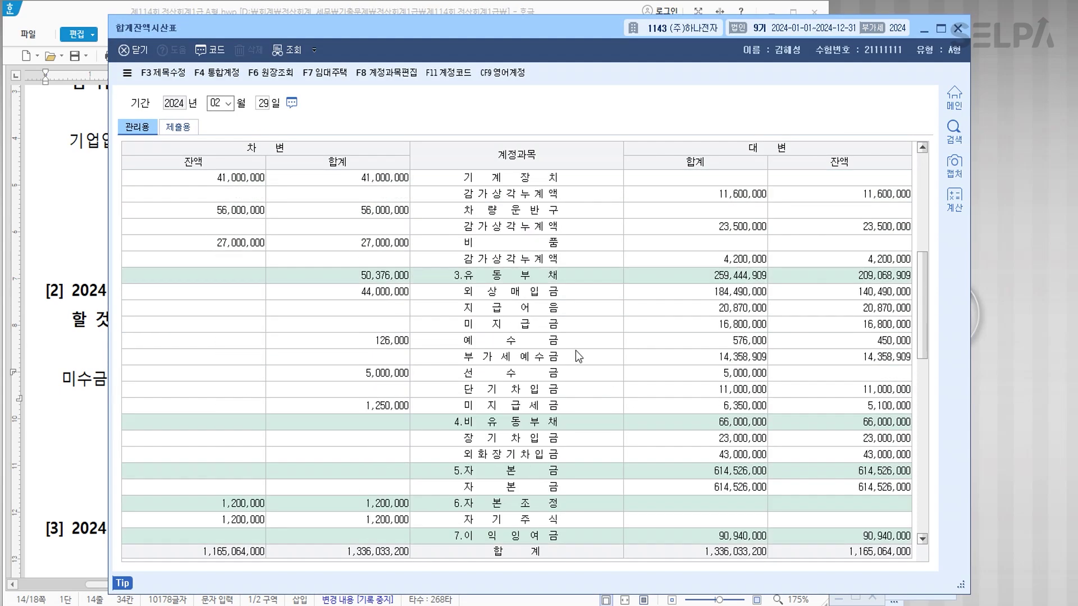
{"action": "left_click", "coordinate": [581, 334]}
{"action": "left_click", "coordinate": [886, 330]}
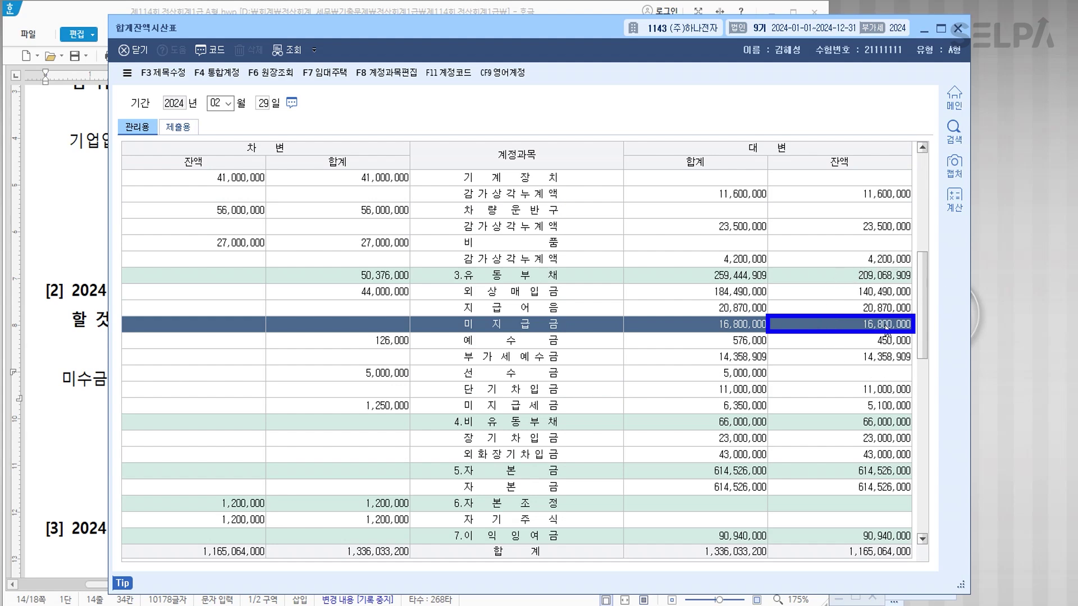
{"action": "left_click", "coordinate": [84, 408]}
{"action": "left_click", "coordinate": [384, 392]}
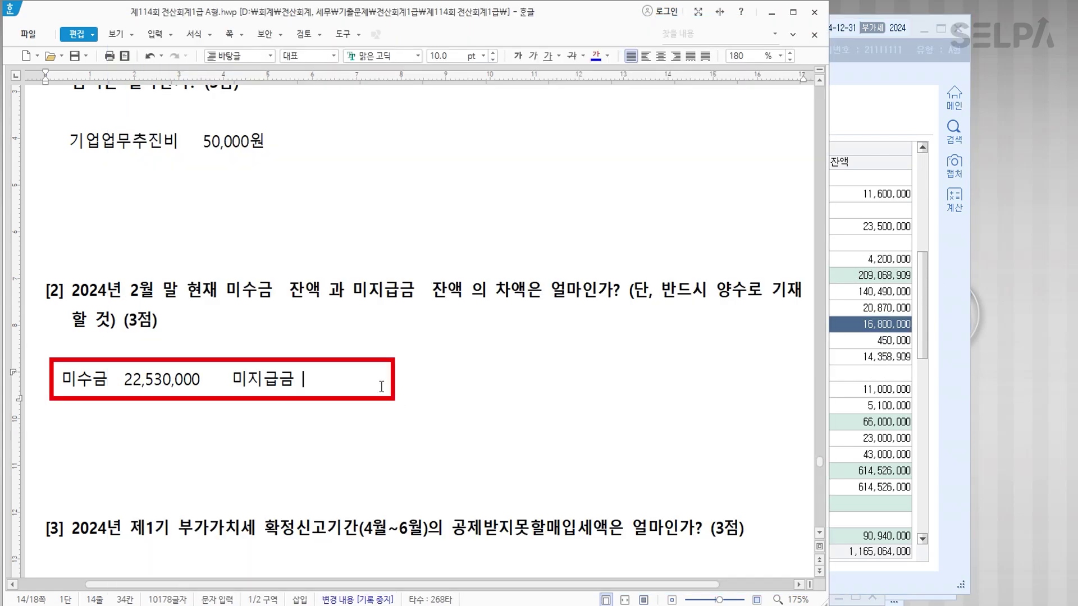
{"action": "type", "text": "16,800,000"}
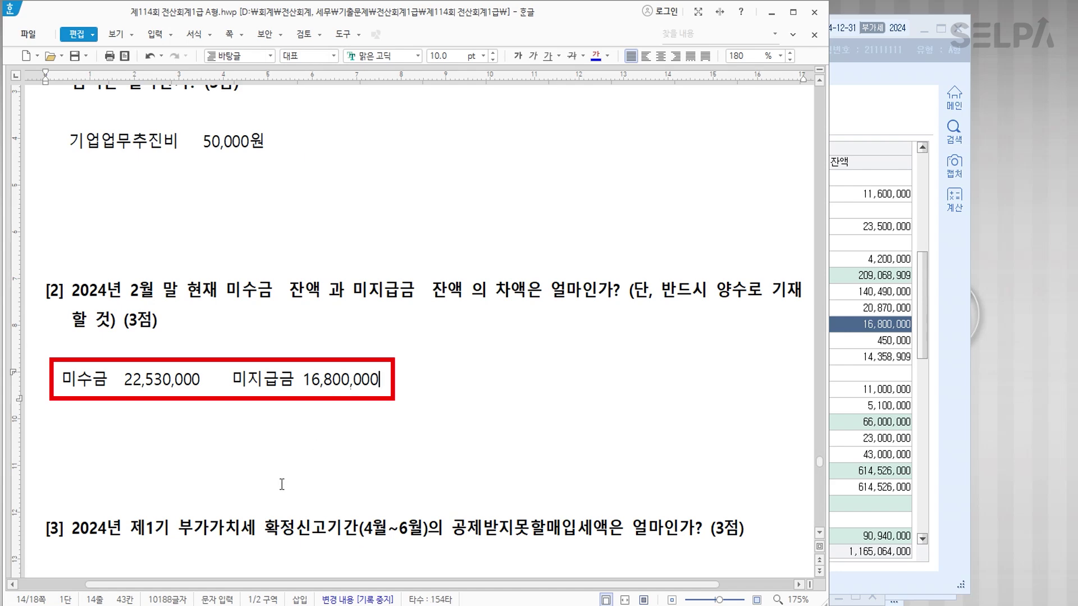
Subtract 16,800,000 from 22,530,000 in the Windows calculator and append "= 5,730,000" to answer [2] in the exam document.
{"action": "key", "text": "super"}
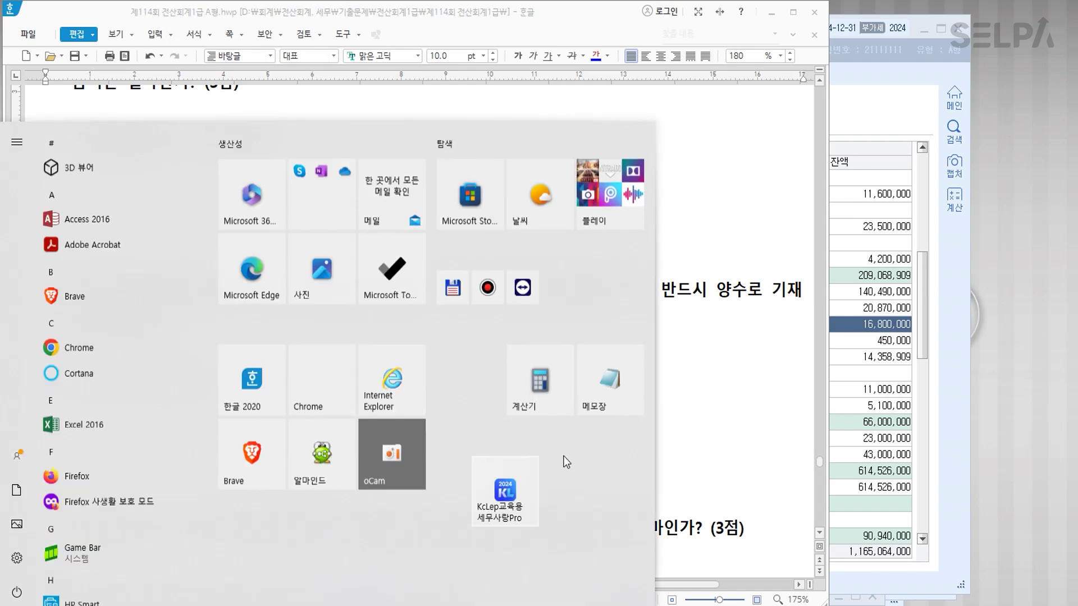
{"action": "left_click", "coordinate": [554, 376]}
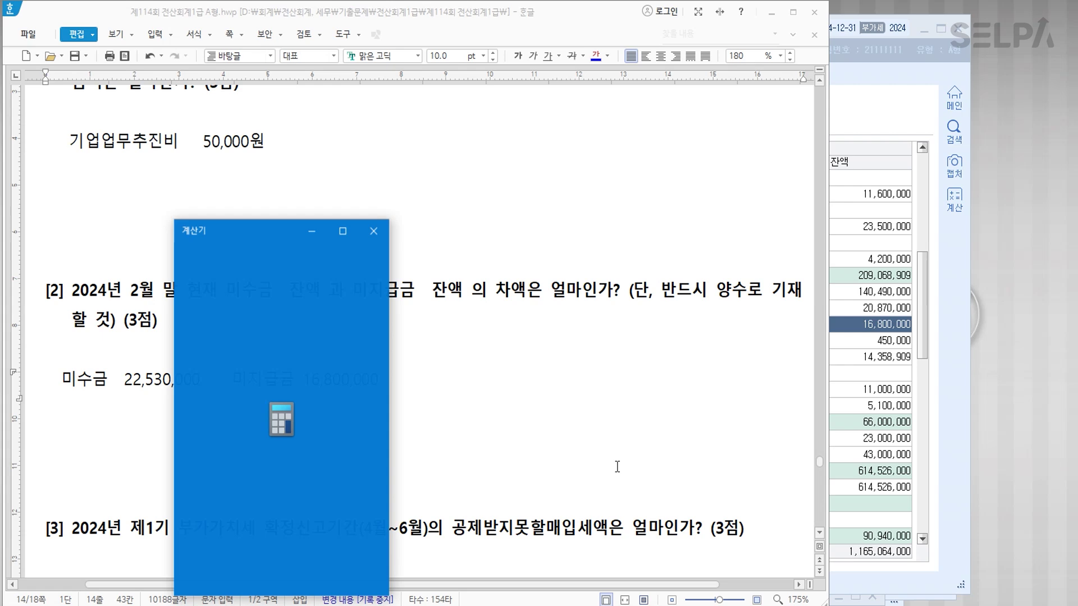
{"action": "mouse_move", "coordinate": [251, 227]}
{"action": "left_mouse_down"}
{"action": "mouse_move", "coordinate": [700, 207]}
{"action": "mouse_move", "coordinate": [639, 144]}
{"action": "left_mouse_up"}
{"action": "type", "text": "22,530,000"}
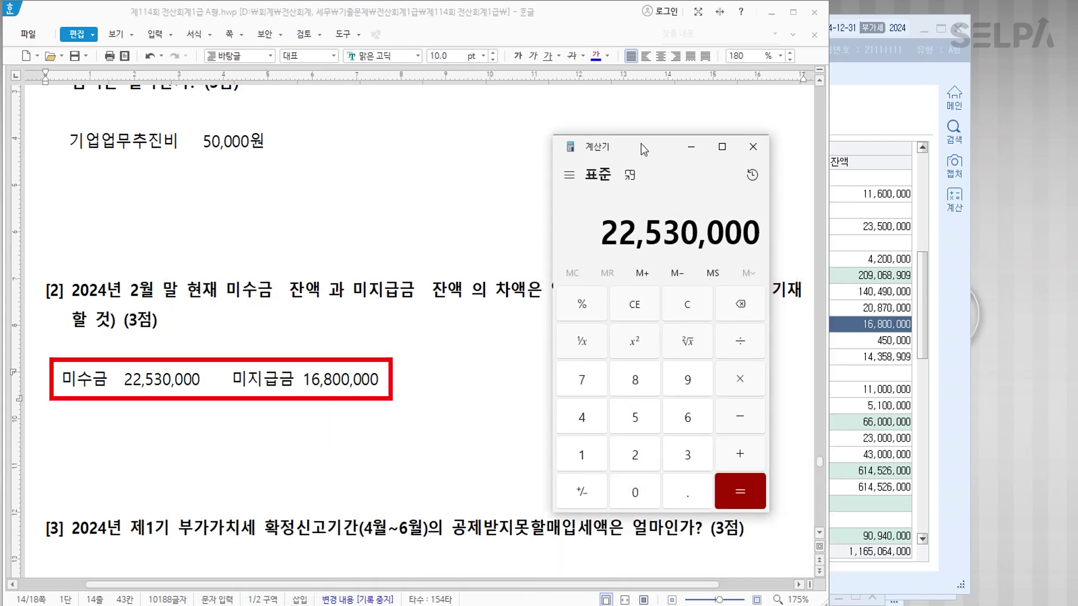
{"action": "key", "text": "minus"}
{"action": "type", "text": "1"}
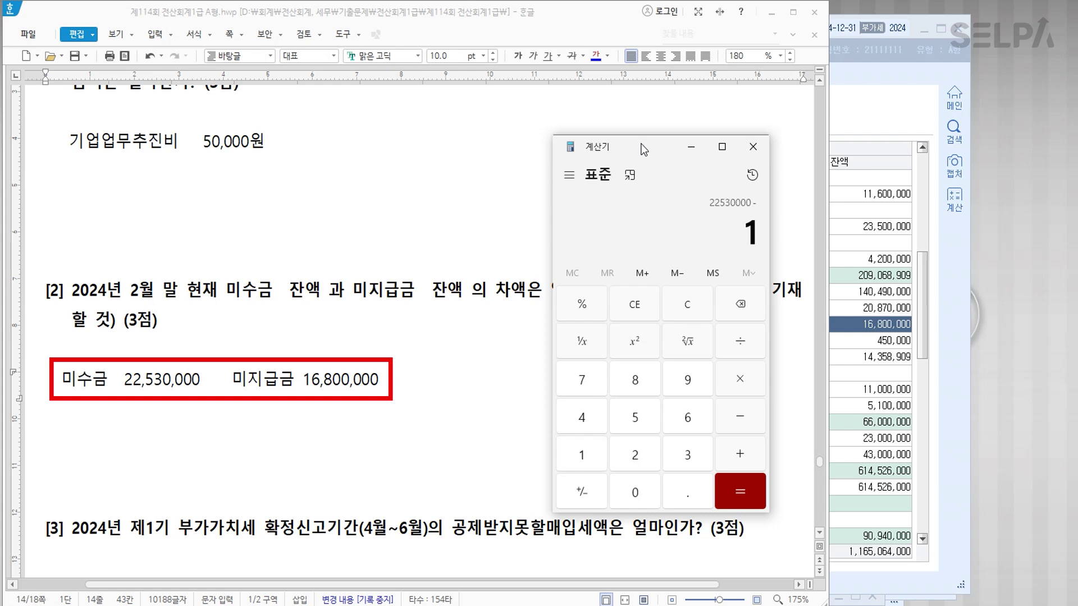
{"action": "type", "text": "6800000"}
{"action": "key", "text": "Return"}
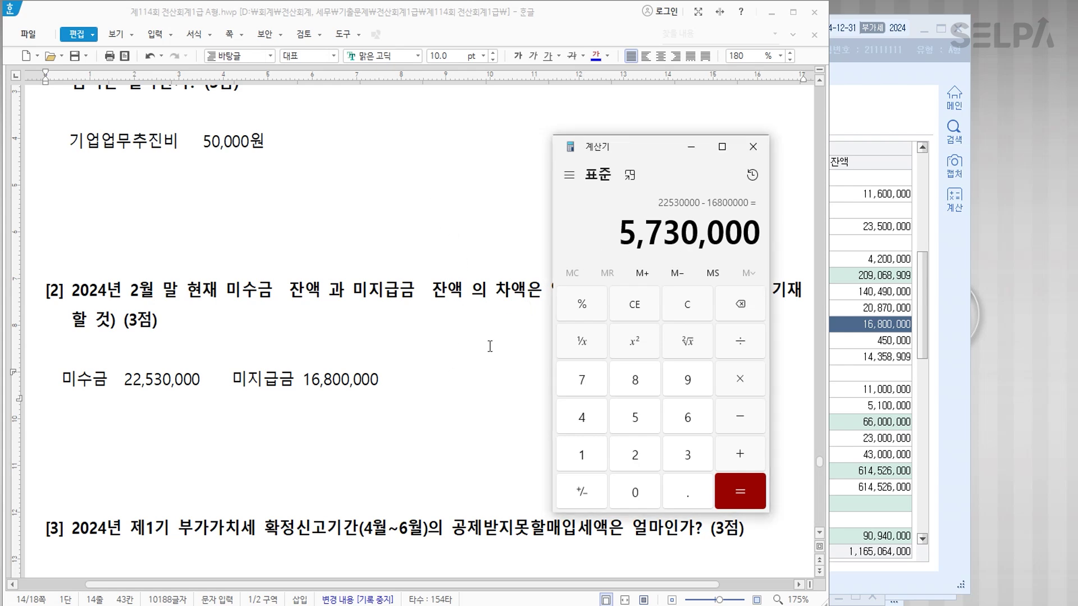
{"action": "left_click", "coordinate": [475, 374]}
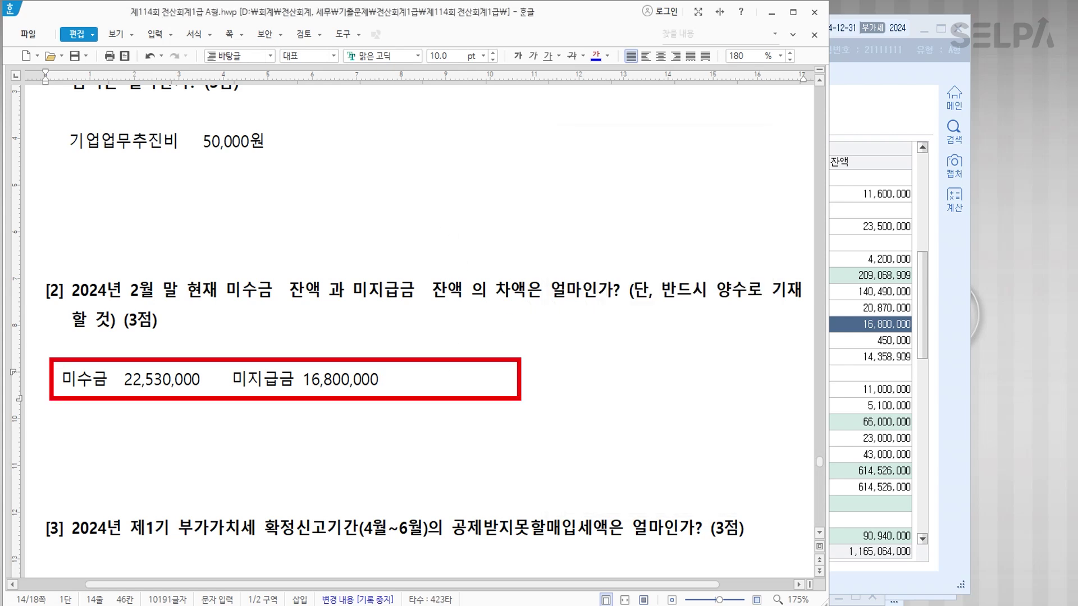
{"action": "type", "text": "=   5,730,000"}
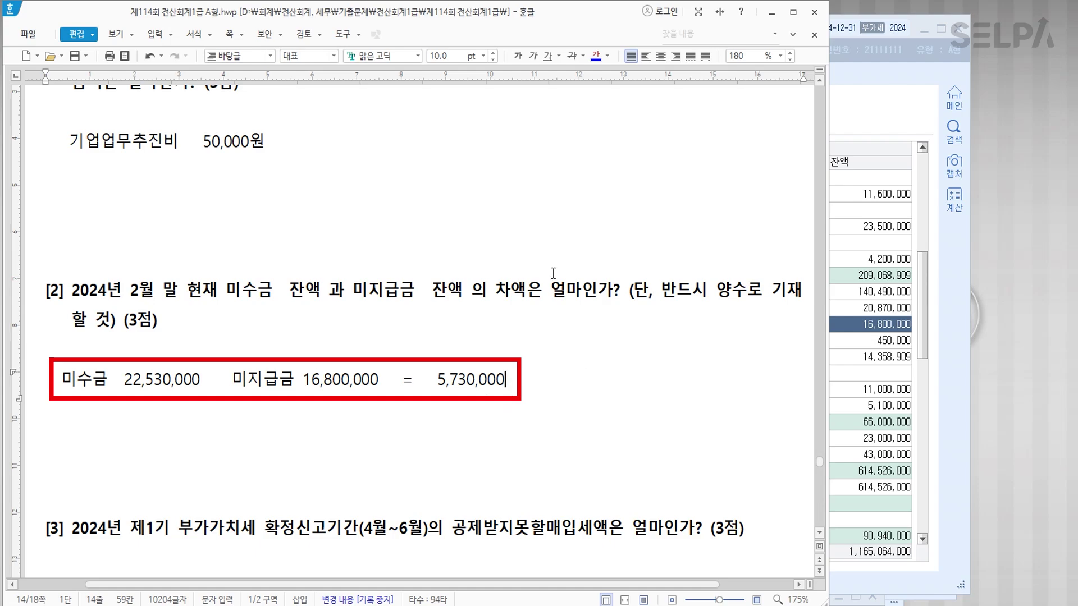
Switch back to the accounting program and open the 재무상태표 for February 2024.
{"action": "left_click", "coordinate": [839, 393]}
{"action": "scroll", "coordinate": [666, 277], "scroll_direction": "up", "scroll_amount": 7}
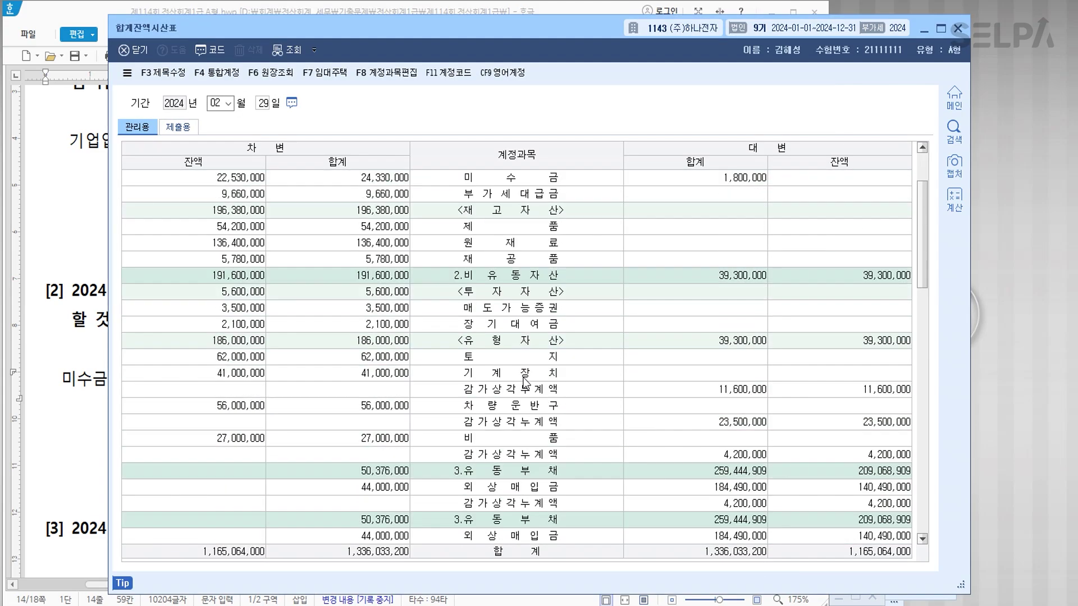
{"action": "scroll", "coordinate": [540, 359], "scroll_direction": "down", "scroll_amount": 3}
{"action": "key", "text": "ctrl+f"}
{"action": "type", "text": "ㅈㅁ"}
{"action": "key", "text": "Return"}
{"action": "key", "text": "Return"}
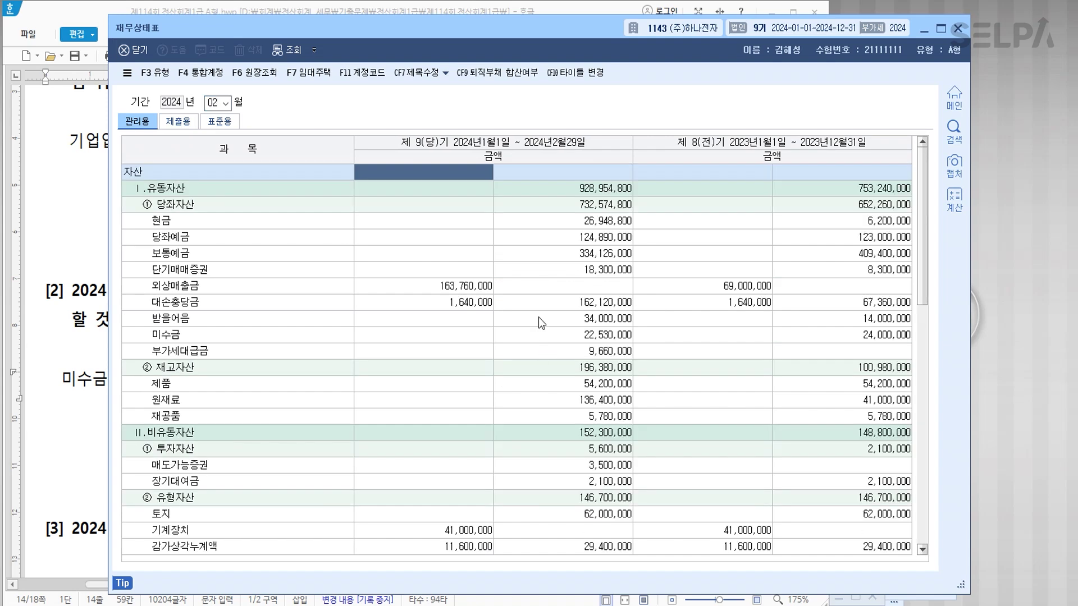
Check the current-period 미수금 and 미지급금 amounts in the 재무상태표.
{"action": "left_click", "coordinate": [597, 335]}
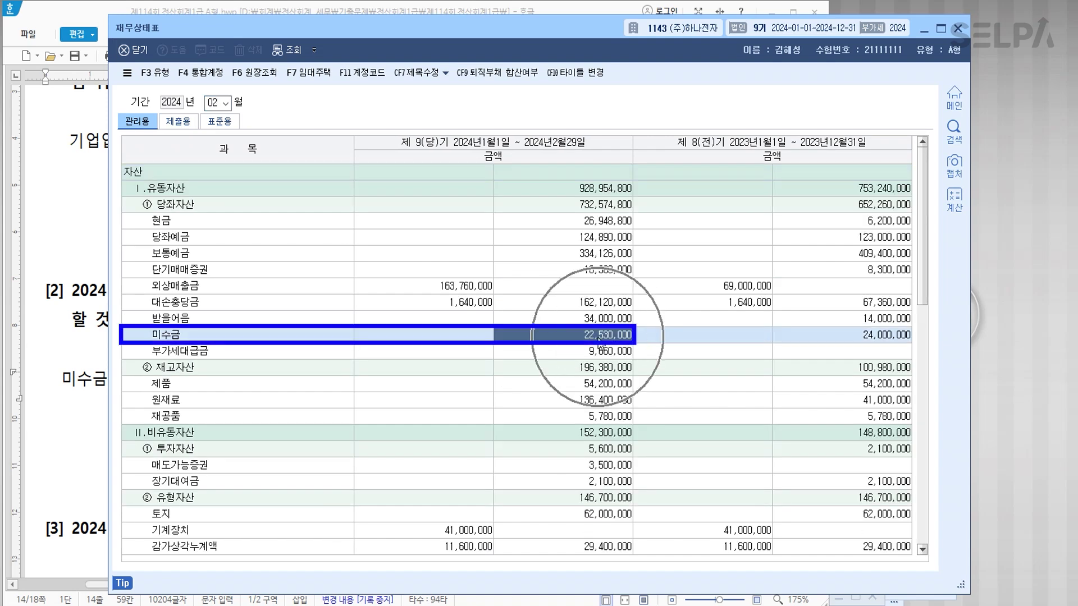
{"action": "scroll", "coordinate": [594, 365], "scroll_direction": "down", "scroll_amount": 7}
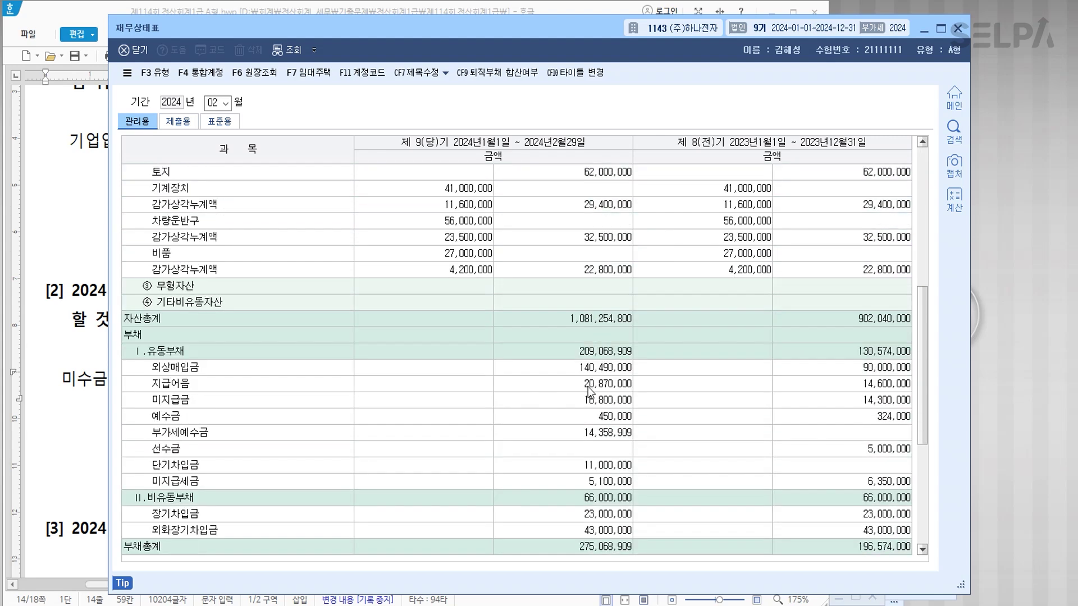
{"action": "left_click", "coordinate": [598, 402]}
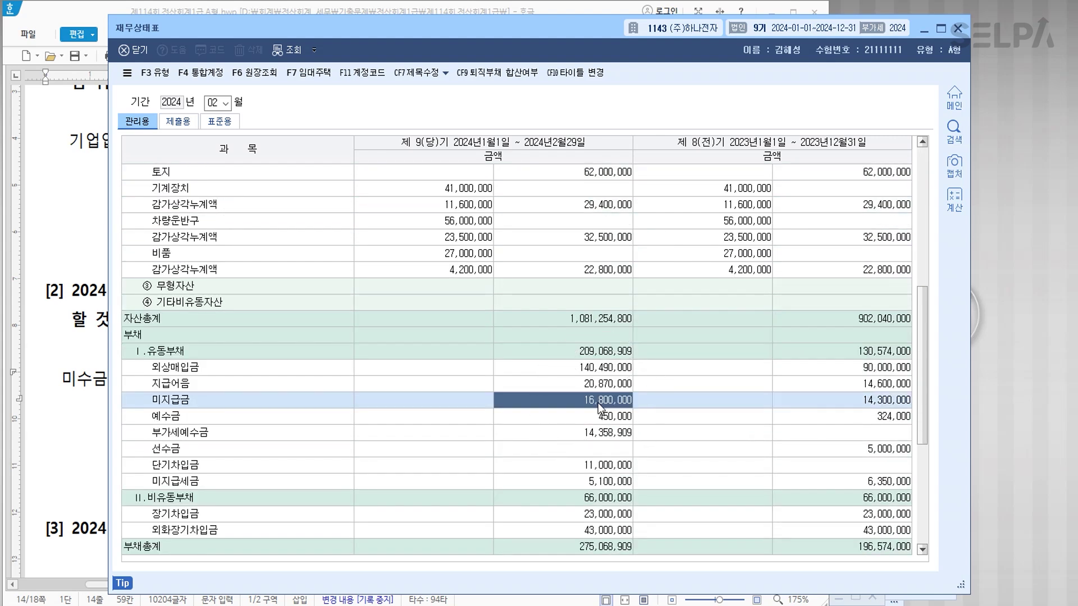
{"action": "scroll", "coordinate": [597, 401], "scroll_direction": "up", "scroll_amount": 7}
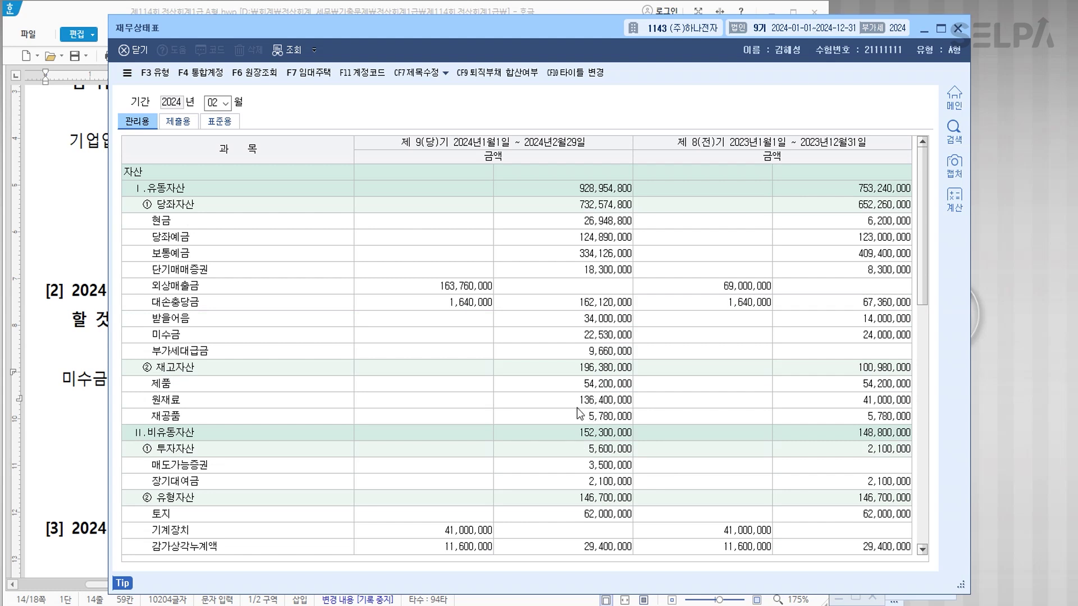
Return to the exam document and color "공제받지못할매입세액" in question [3] blue.
{"action": "left_click", "coordinate": [55, 412]}
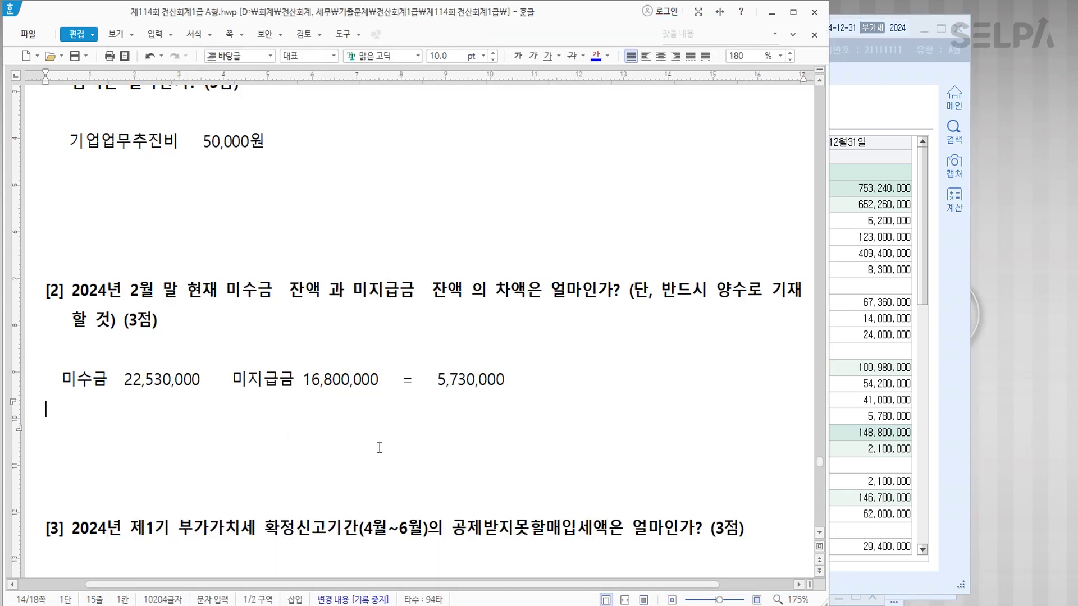
{"action": "scroll", "coordinate": [311, 436], "scroll_direction": "down", "scroll_amount": 4}
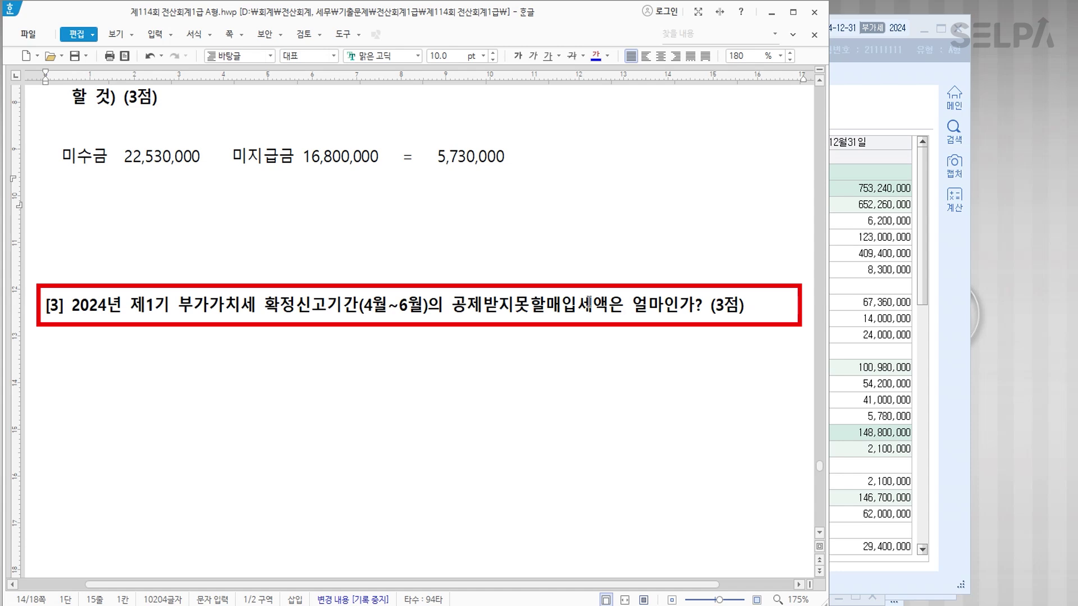
{"action": "key", "text": "Hangul"}
{"action": "left_click_drag", "start_coordinate": [607, 307], "coordinate": [451, 307]}
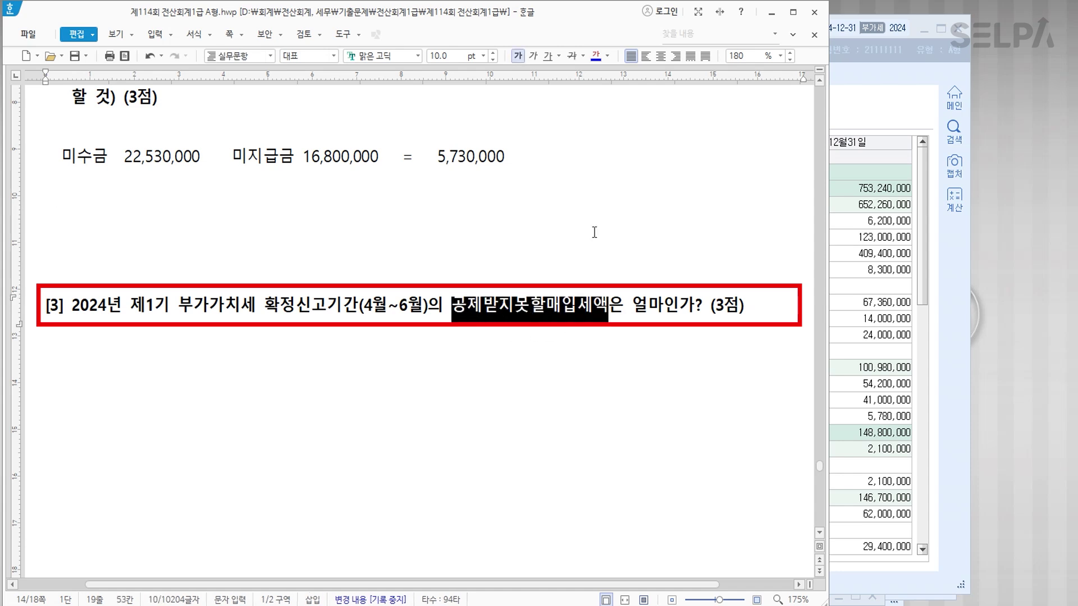
{"action": "left_click", "coordinate": [595, 55]}
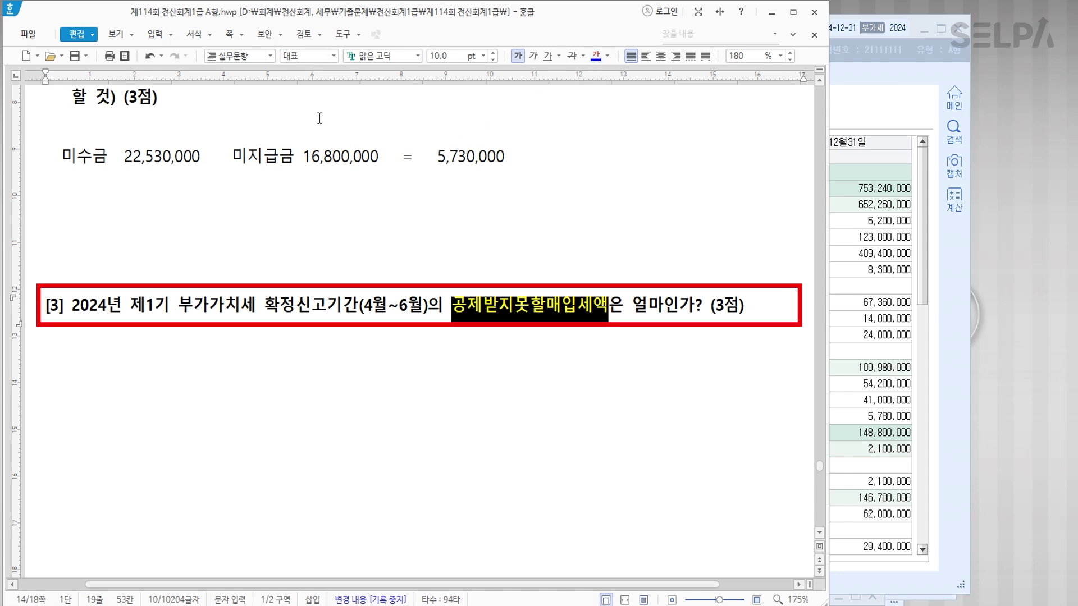
{"action": "left_click", "coordinate": [588, 323]}
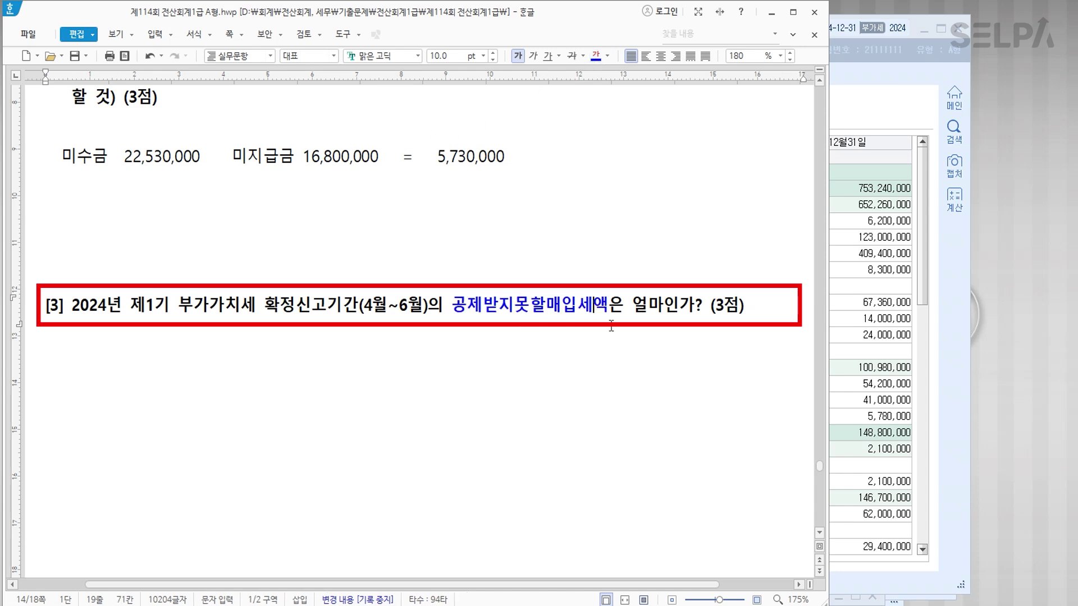
Switch to the accounting program and open the 부가가치세신고서.
{"action": "key", "text": "Right"}
{"action": "left_click", "coordinate": [521, 605]}
{"action": "key", "text": "ctrl+Return"}
{"action": "type", "text": "ㅂㄱㄱ"}
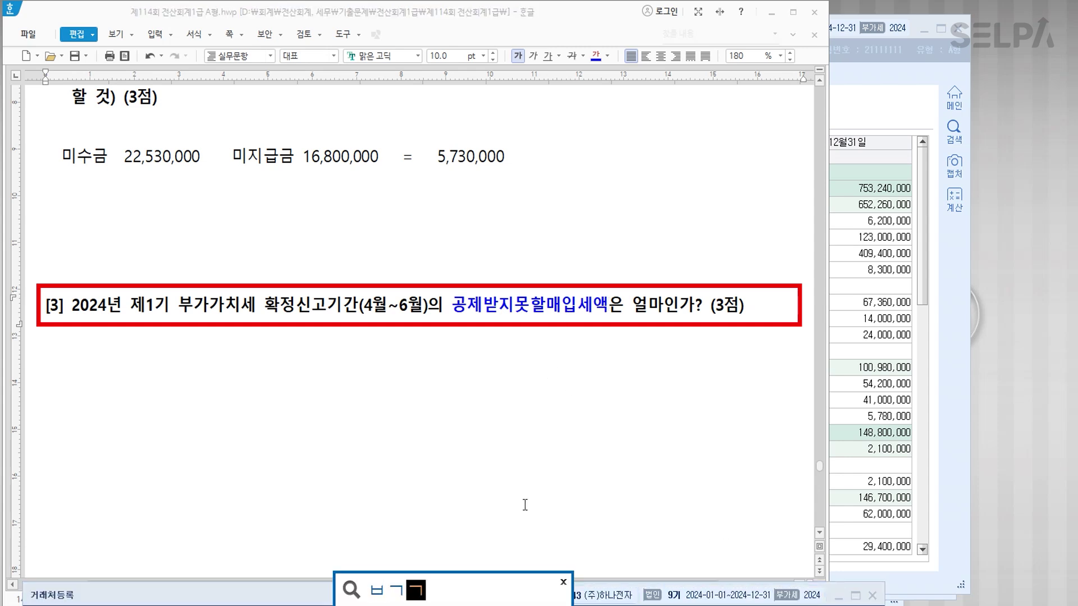
{"action": "key", "text": "Return"}
{"action": "key", "text": "Return"}
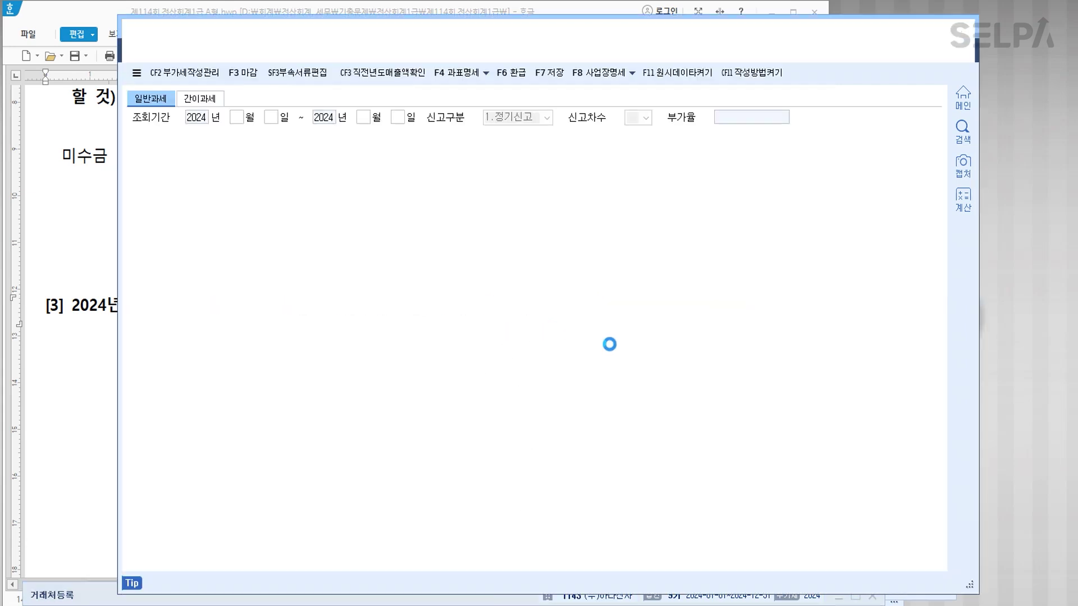
Load the 부가가치세신고서 for the period April 1 to June 30, 2024.
{"action": "type", "text": "4"}
{"action": "key", "text": "Return"}
{"action": "key", "text": "Return"}
{"action": "type", "text": "6"}
{"action": "key", "text": "Return"}
{"action": "key", "text": "Return"}
{"action": "key", "text": "Return"}
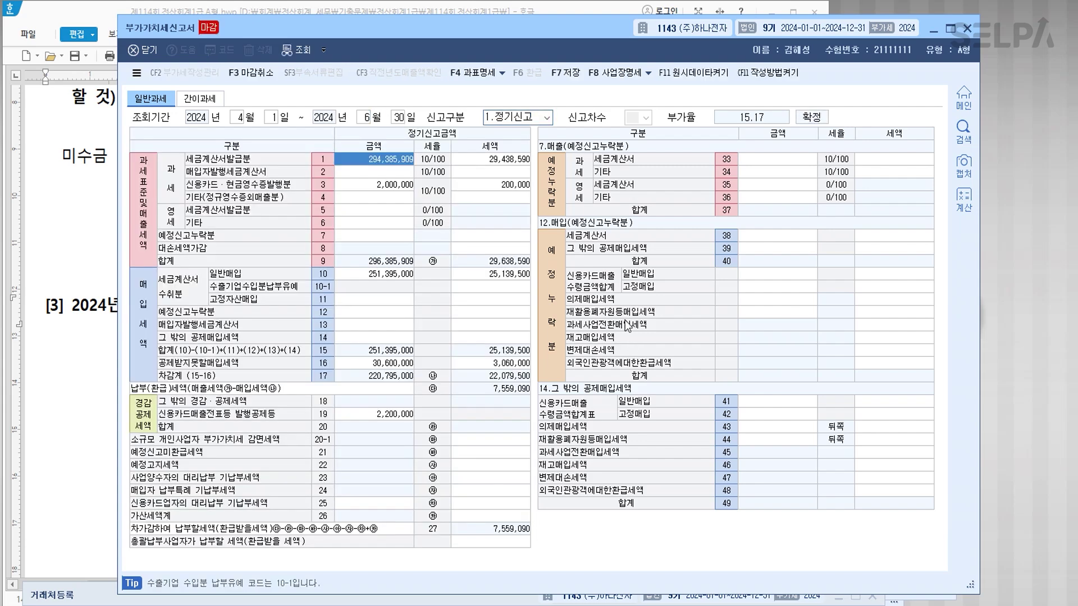
Check the 세액 of row 16, 공제받지못할매입세액, in the 부가가치세신고서.
{"action": "left_click", "coordinate": [283, 364]}
{"action": "left_click", "coordinate": [498, 365]}
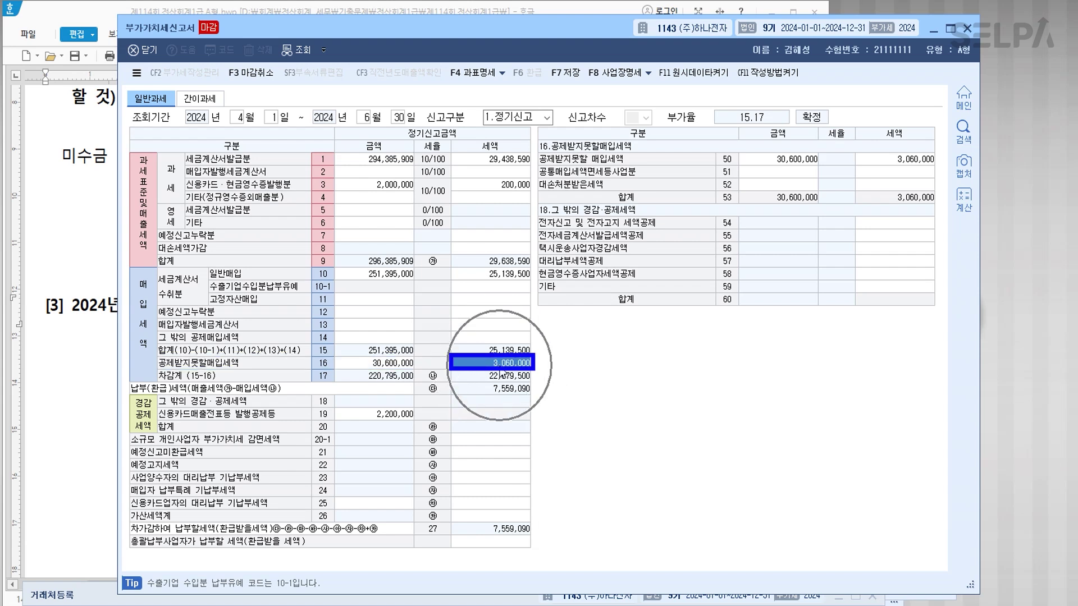
{"action": "left_click", "coordinate": [499, 371]}
{"action": "left_click", "coordinate": [499, 370]}
Return to the exam document and enter 3,060,000 as the answer below question [3].
{"action": "left_click", "coordinate": [95, 430]}
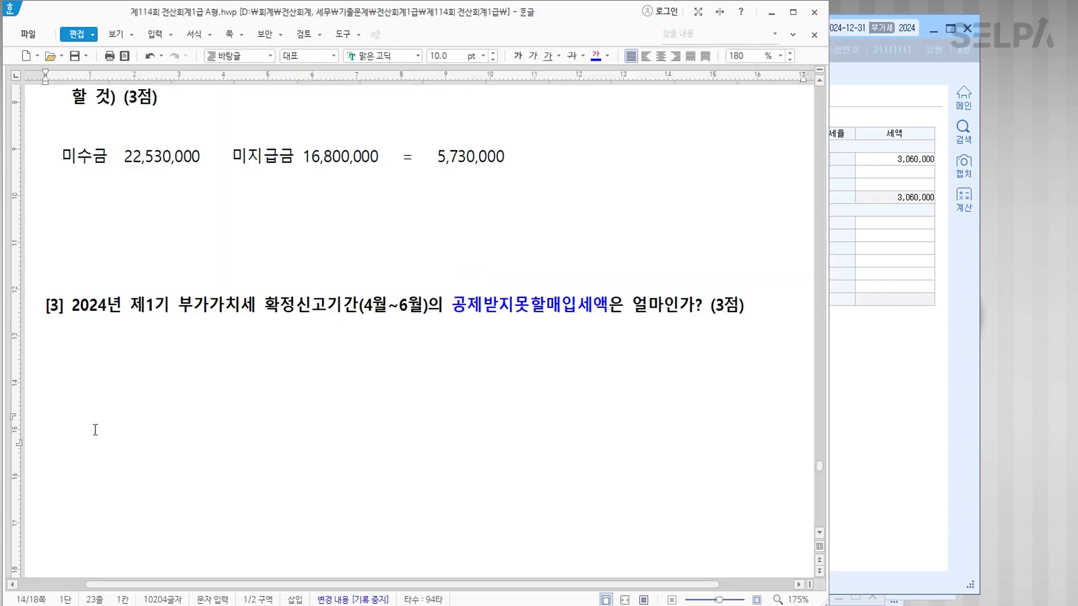
{"action": "left_click", "coordinate": [412, 396]}
{"action": "type", "text": "3"}
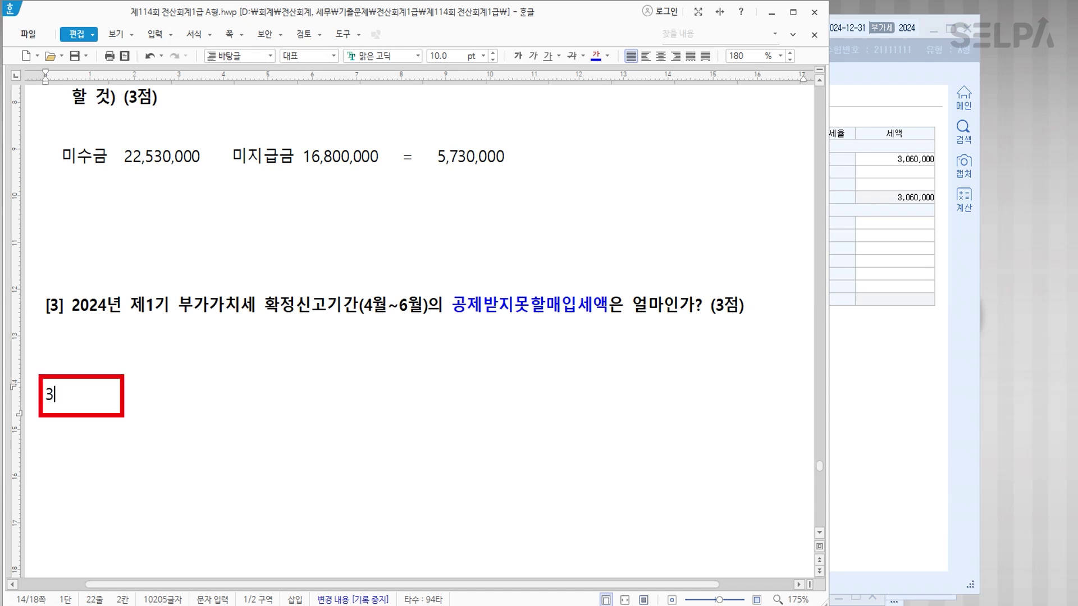
{"action": "type", "text": ",060,000"}
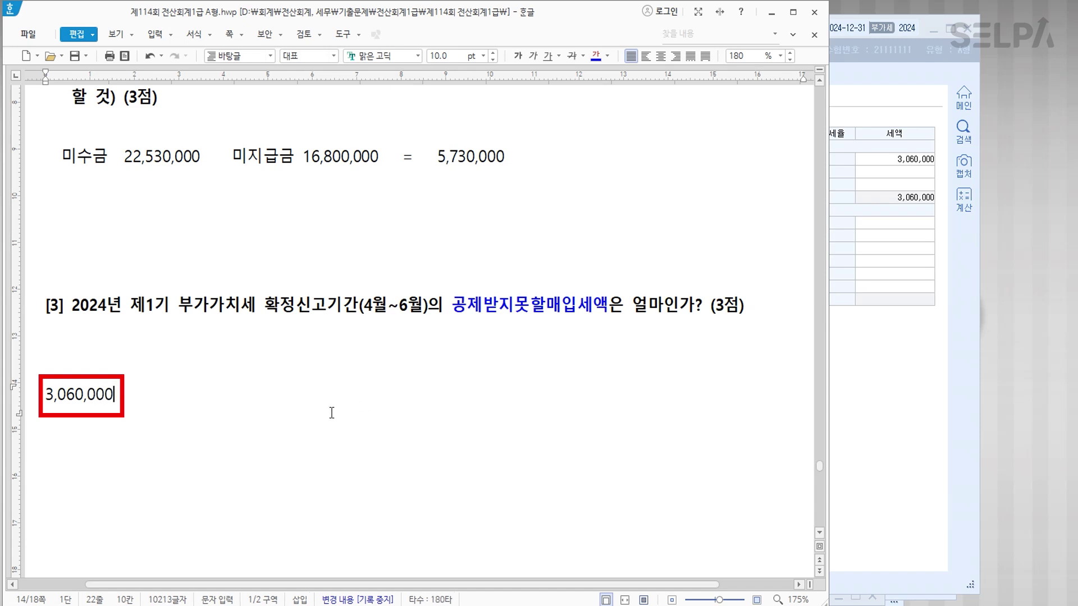
{"action": "left_click", "coordinate": [528, 307]}
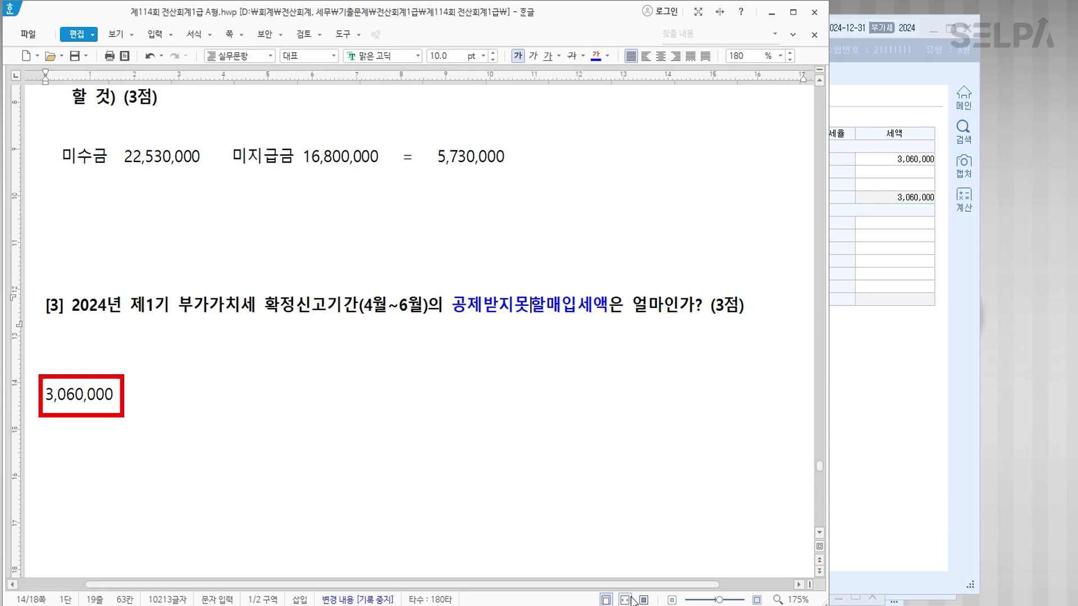
Switch back to the accounting program and open the 매입매출장.
{"action": "left_click", "coordinate": [514, 605]}
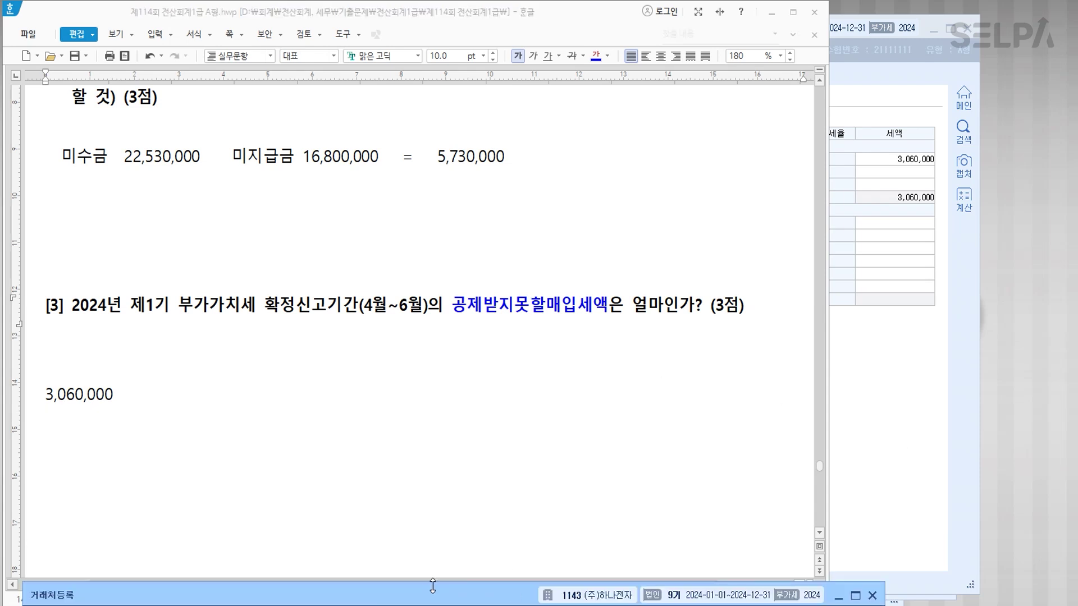
{"action": "key", "text": "ctrl+Return"}
{"action": "type", "text": "ㅁㅇ"}
{"action": "key", "text": "Return"}
{"action": "key", "text": "Down"}
{"action": "key", "text": "Down"}
{"action": "key", "text": "Return"}
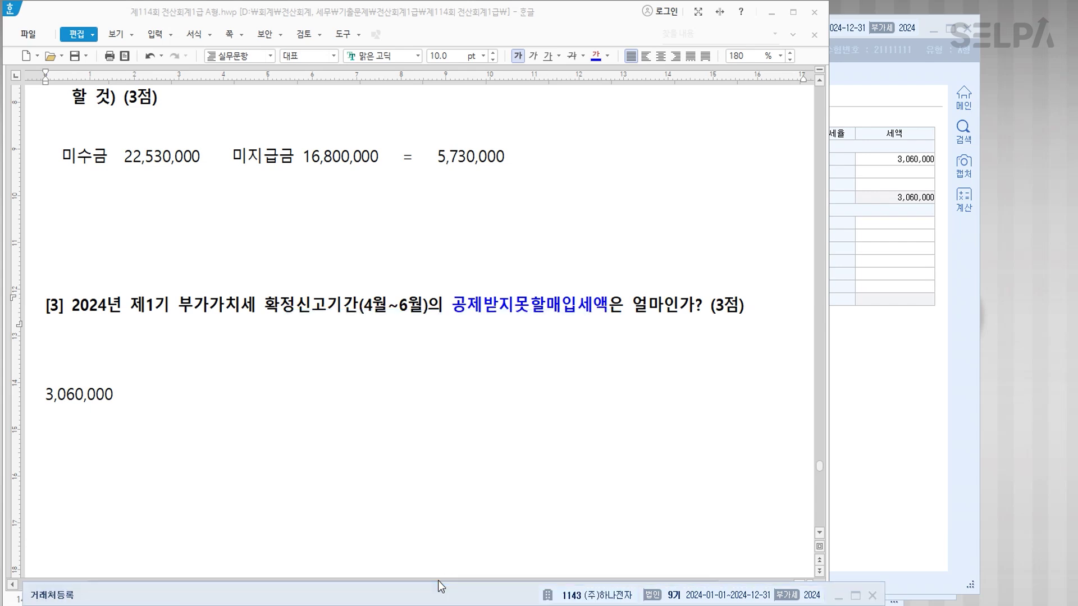
Query the 매입매출장 from April 1 to June 30, 2024 for 3.매입 with type 54.불공.
{"action": "type", "text": "04010"}
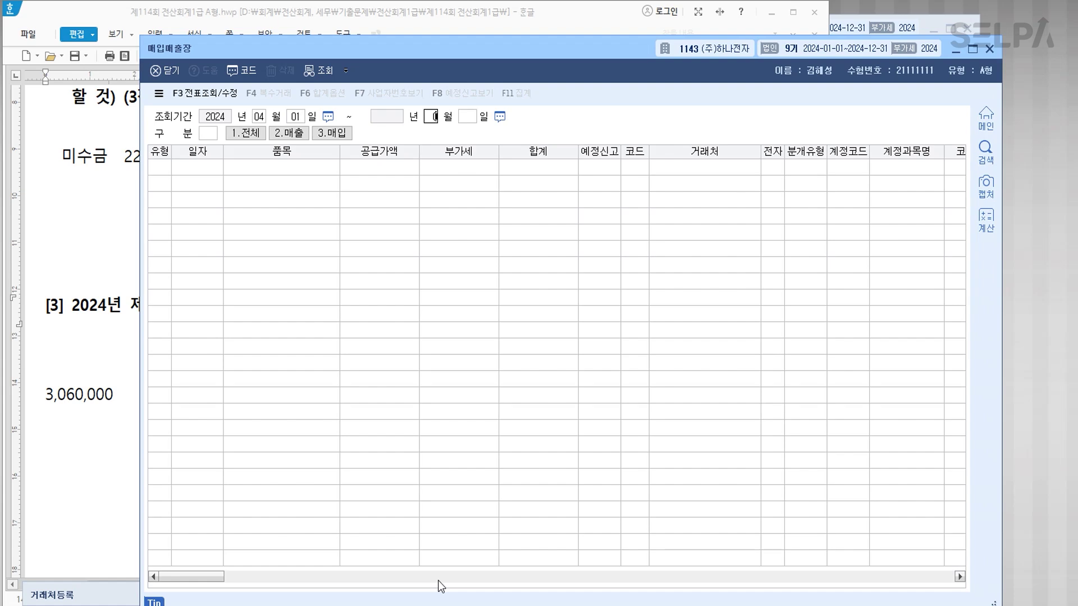
{"action": "type", "text": "630"}
{"action": "type", "text": "3"}
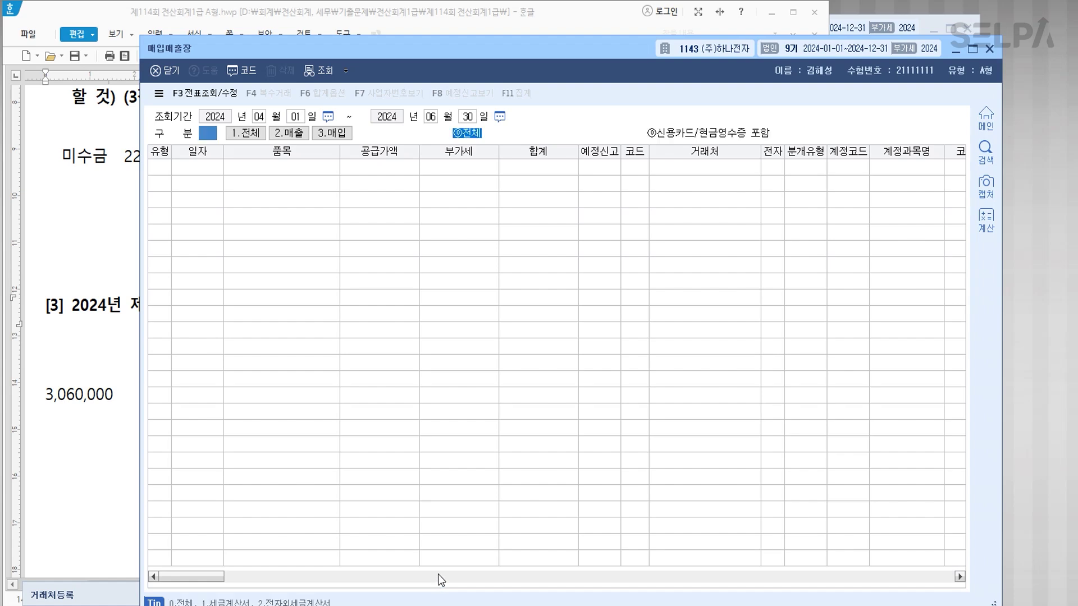
{"action": "type", "text": "54.불공"}
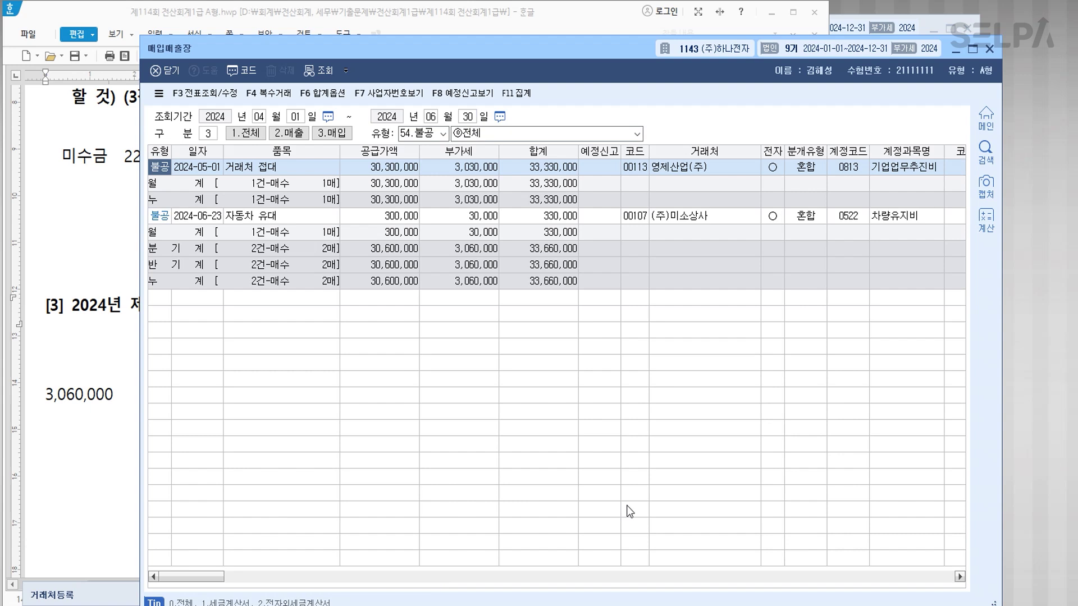